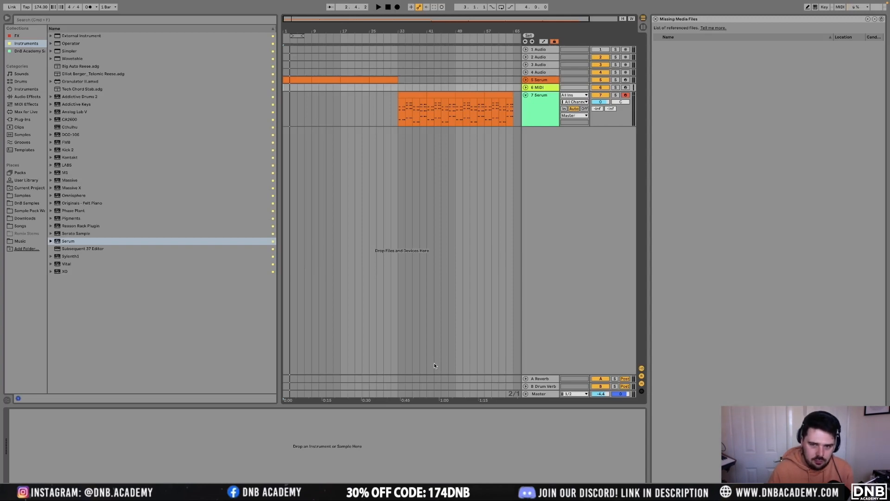
# Close the missing media files list, unfold the 5 Serum track and select its first clip
pyautogui.click(655, 20)
pyautogui.click(765, 80)
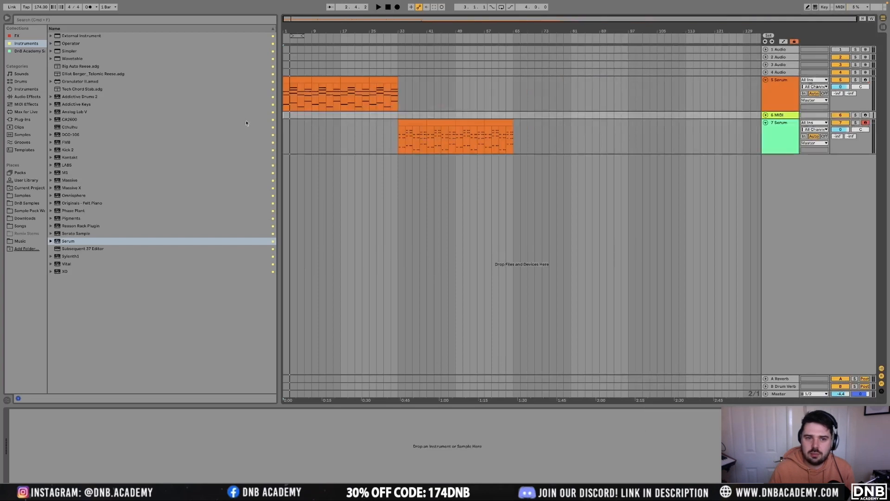
pyautogui.click(306, 81)
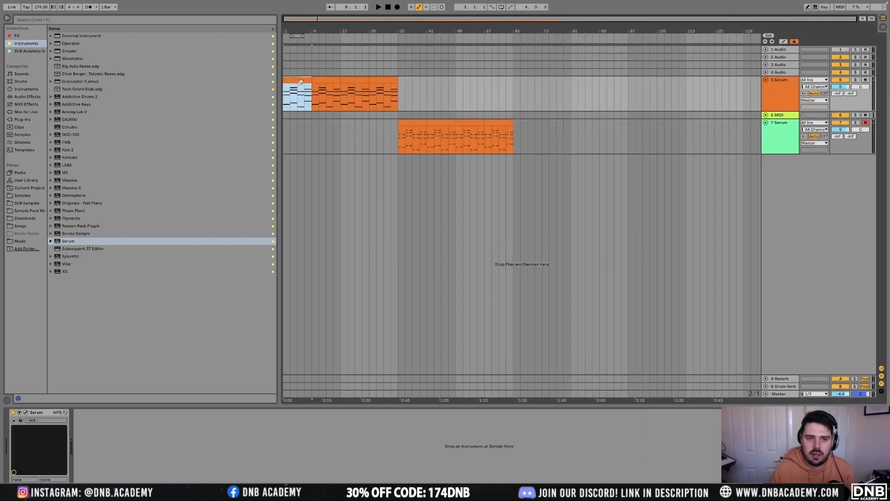
# Add a Limiter after VISION 4X on the Master track
pyautogui.click(793, 387)
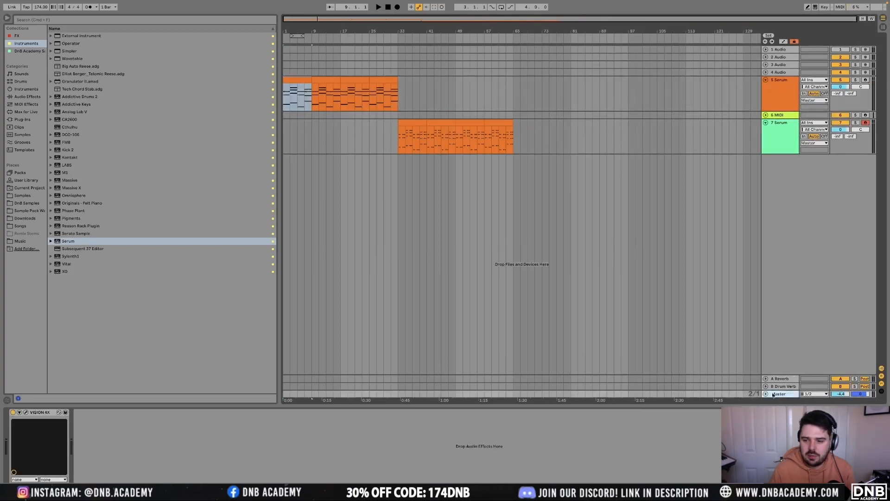
pyautogui.click(28, 96)
pyautogui.moveTo(76, 325); pyautogui.dragTo(101, 427)
pyautogui.click(77, 414)
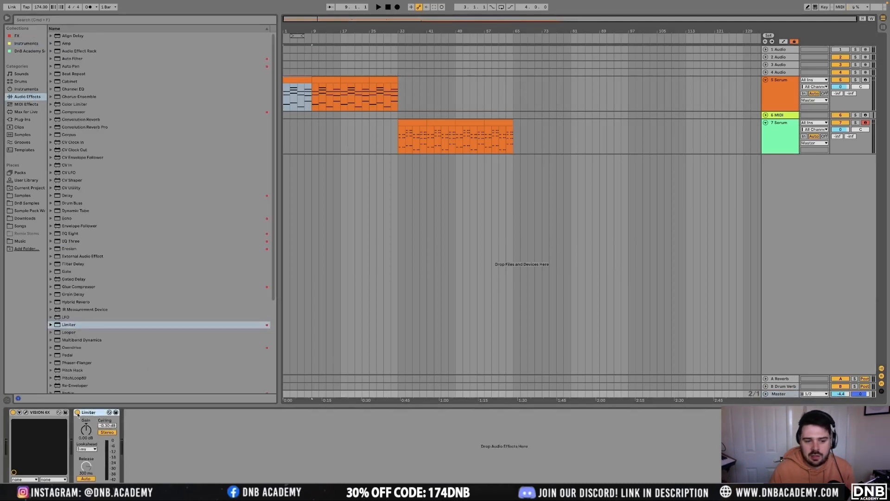
# Look at the VISION 4X spectrum analyser on the Master track, then close it with the first 5 Serum clip selected
pyautogui.click(30, 413)
pyautogui.click(26, 412)
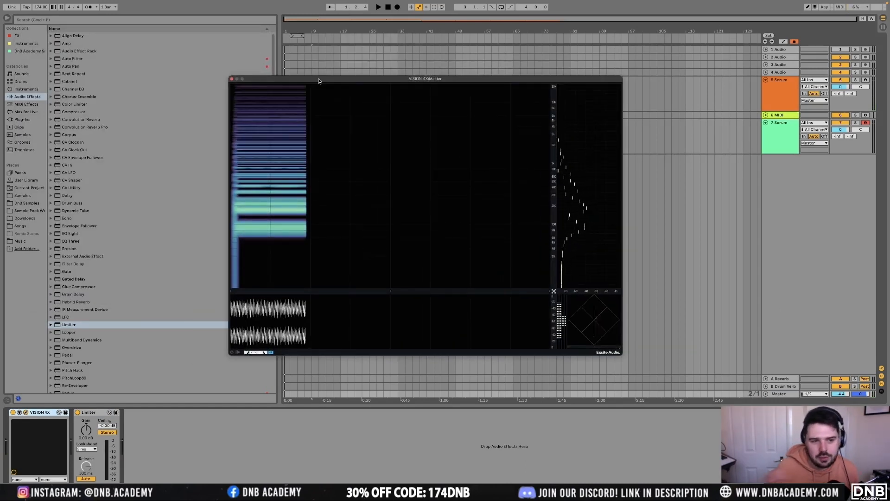
pyautogui.moveTo(319, 82); pyautogui.dragTo(394, 169)
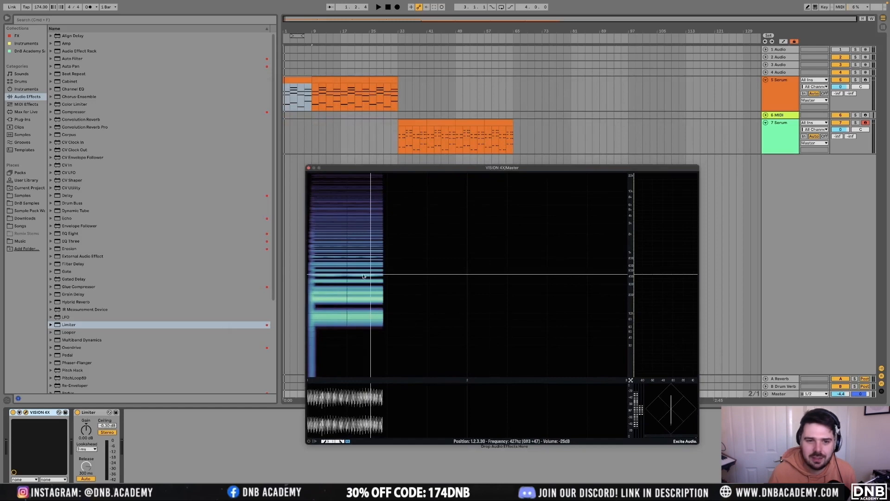
pyautogui.click(300, 79)
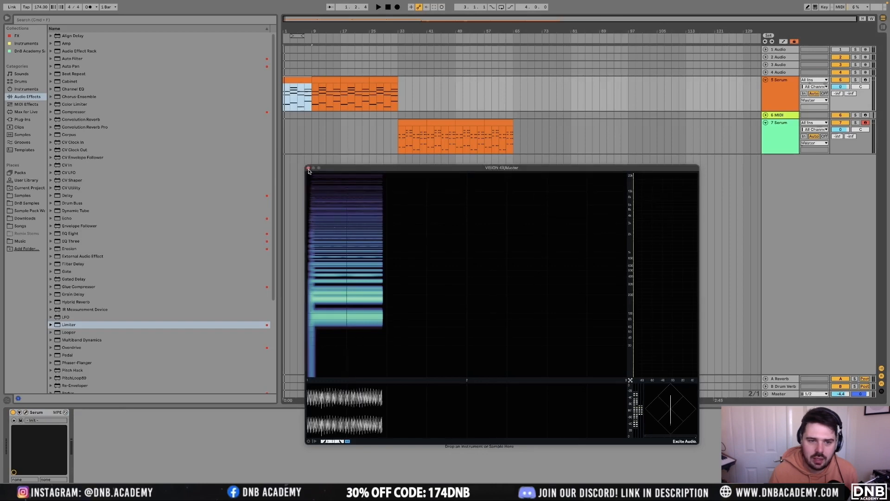
pyautogui.click(308, 168)
# Play the 5 Serum chords from the first clip, then the 7 Serum clips from bar 33
pyautogui.press('space')
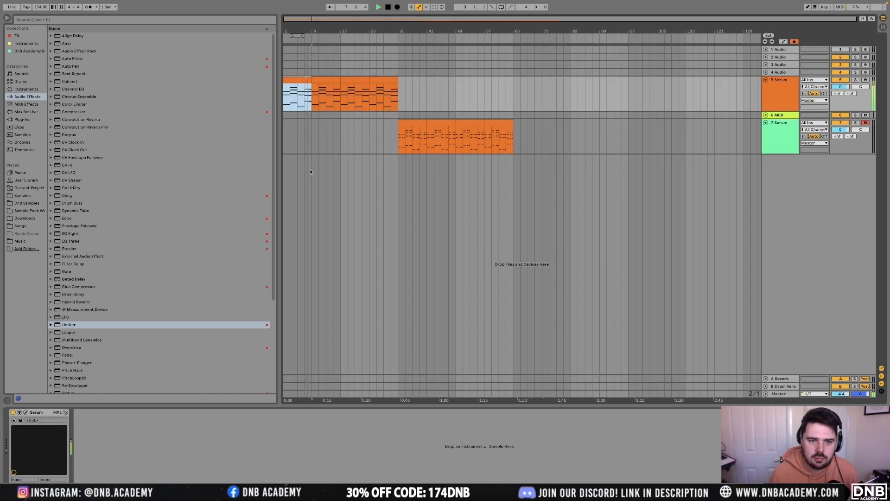
pyautogui.press('space')
pyautogui.click(413, 122)
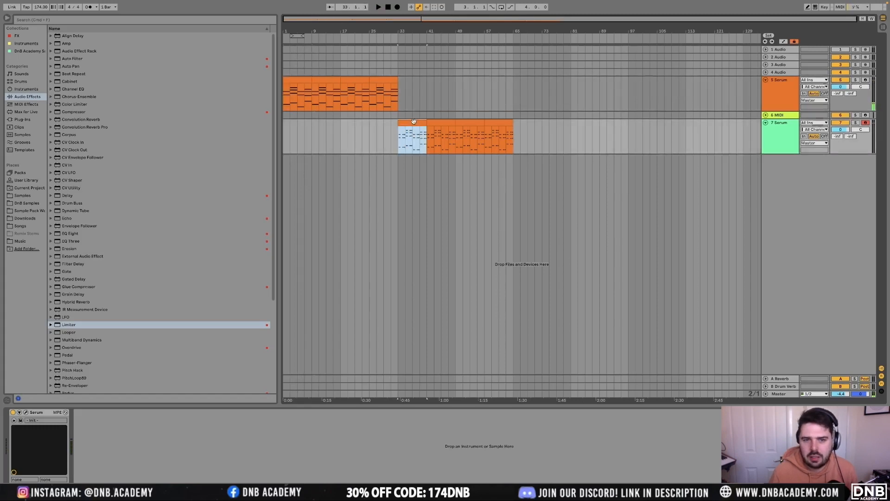
pyautogui.scroll(5, 397, 144)
pyautogui.click(398, 146)
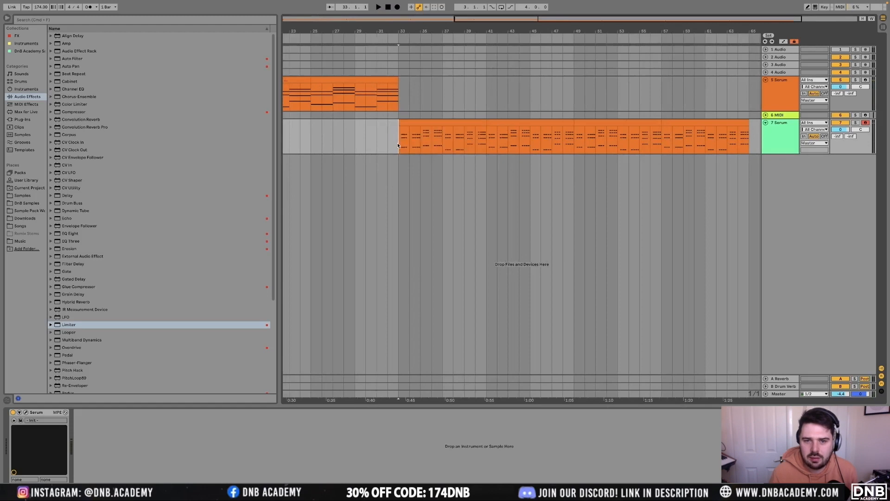
pyautogui.press('space')
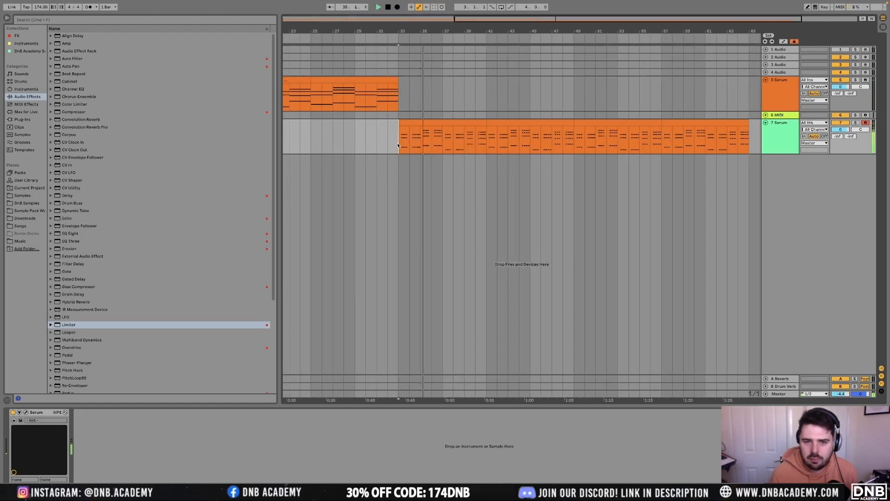
pyautogui.scroll(-3, 398, 145)
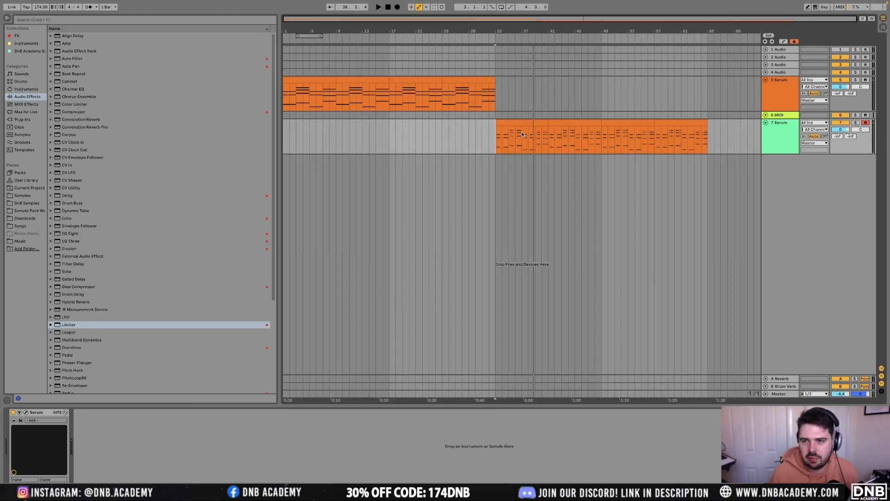
# Examine the chord notes of the first clip on the 5 Serum track in the note editor
pyautogui.click(787, 132)
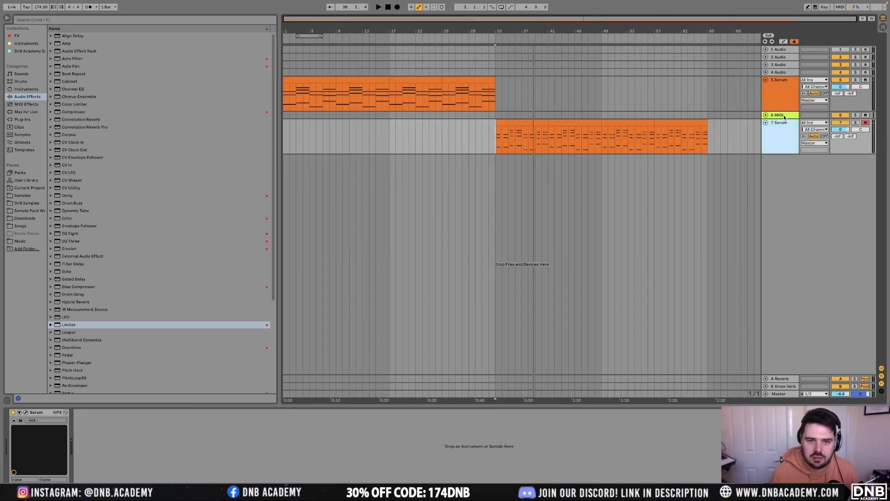
pyautogui.moveTo(285, 95); pyautogui.dragTo(336, 95)
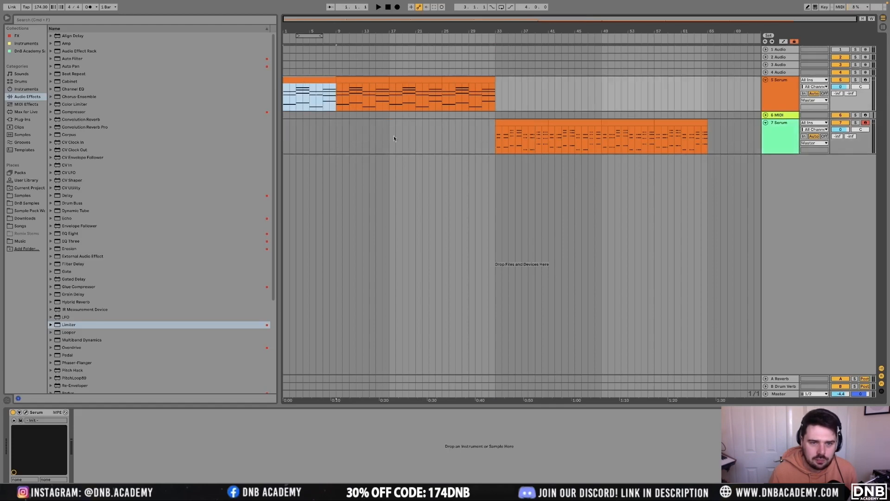
pyautogui.doubleClick(319, 80)
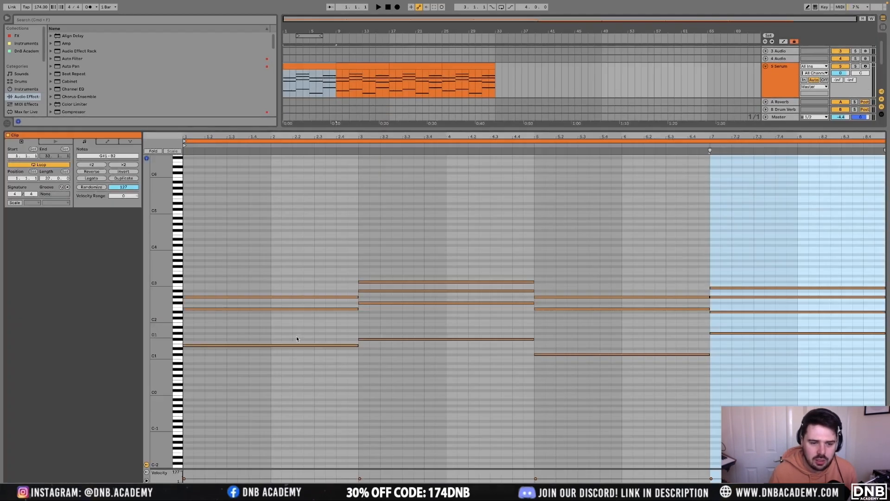
pyautogui.click(721, 332)
pyautogui.press('space')
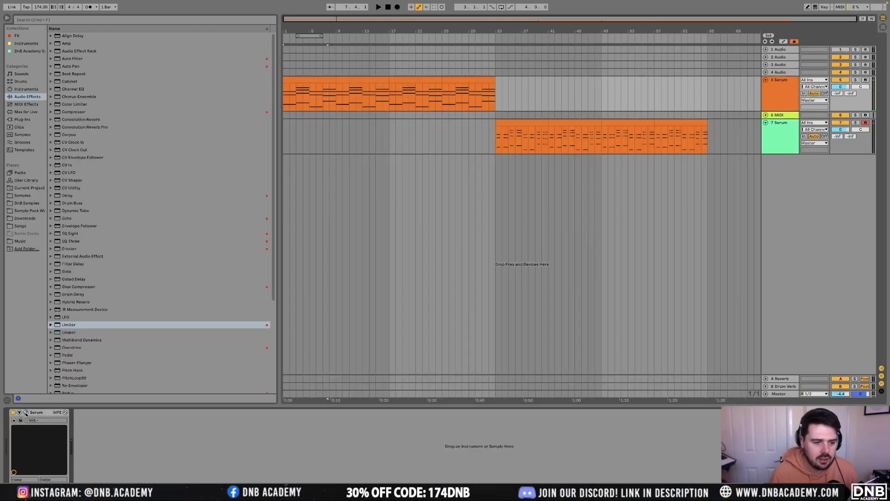
# Open the Serum synth on the 5 Serum track and audition its current patch with the chords
pyautogui.click(26, 412)
pyautogui.moveTo(86, 138); pyautogui.dragTo(117, 76)
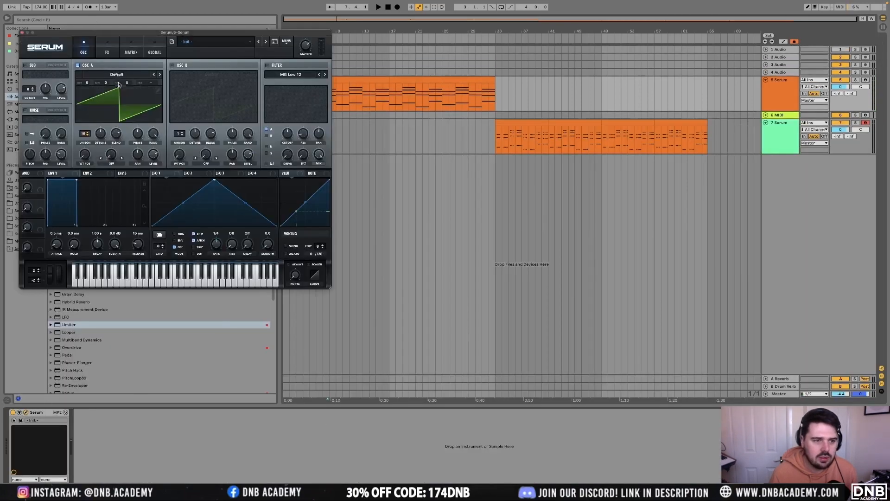
pyautogui.moveTo(114, 33); pyautogui.dragTo(371, 153)
pyautogui.press('space')
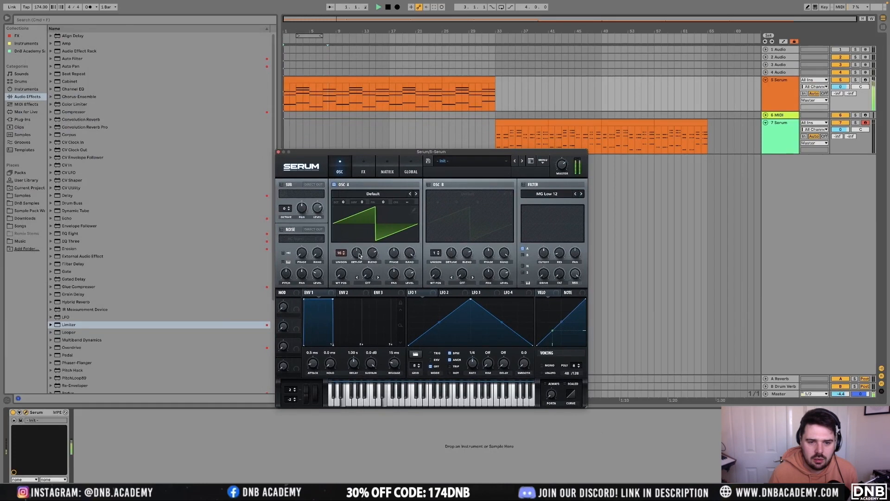
pyautogui.press('space')
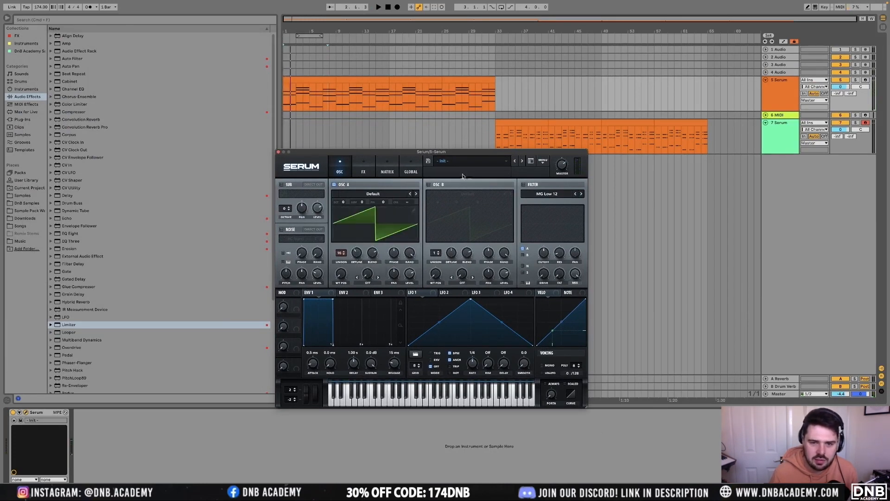
# Enable oscillator B and run both oscillators through the MG Low 12 filter with a lowered cutoff
pyautogui.click(428, 185)
pyautogui.moveTo(435, 252); pyautogui.dragTo(435, 308)
pyautogui.press('space')
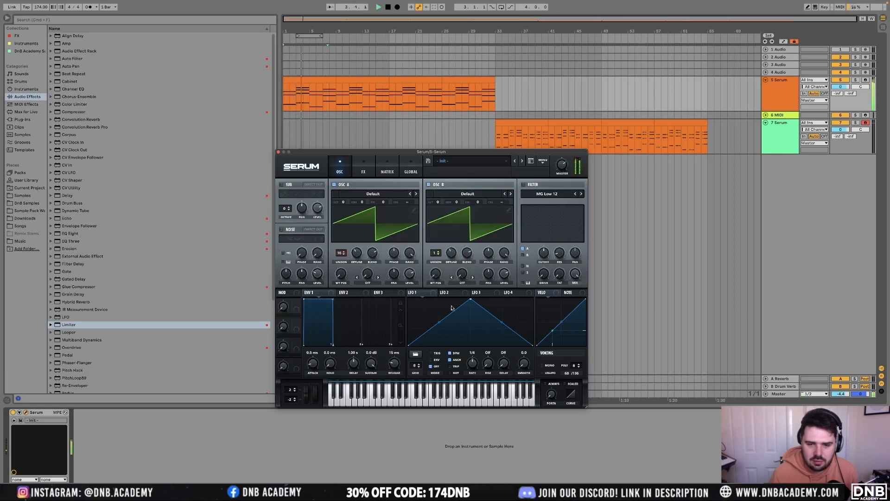
pyautogui.click(523, 185)
pyautogui.moveTo(550, 256); pyautogui.dragTo(551, 273)
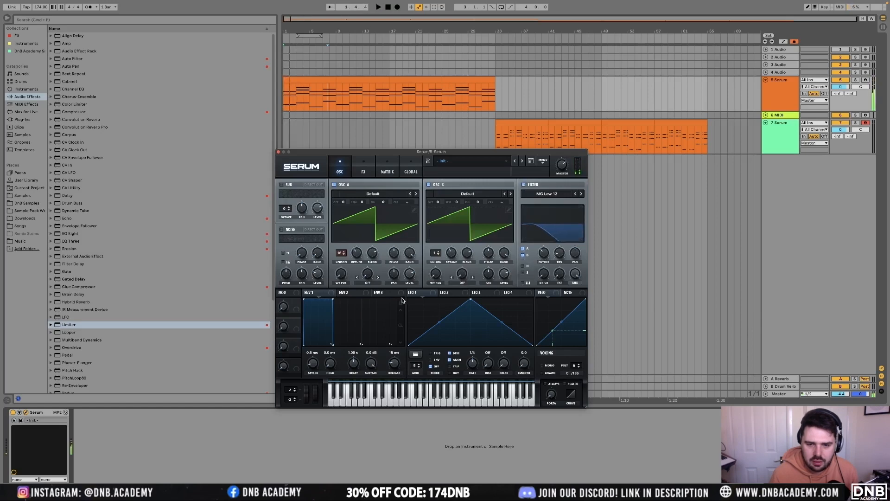
# Modulate the filter cutoff with LFO 1, shaped as a falling ramp in envelope mode at a 2 bar rate
pyautogui.moveTo(477, 302); pyautogui.dragTo(529, 322)
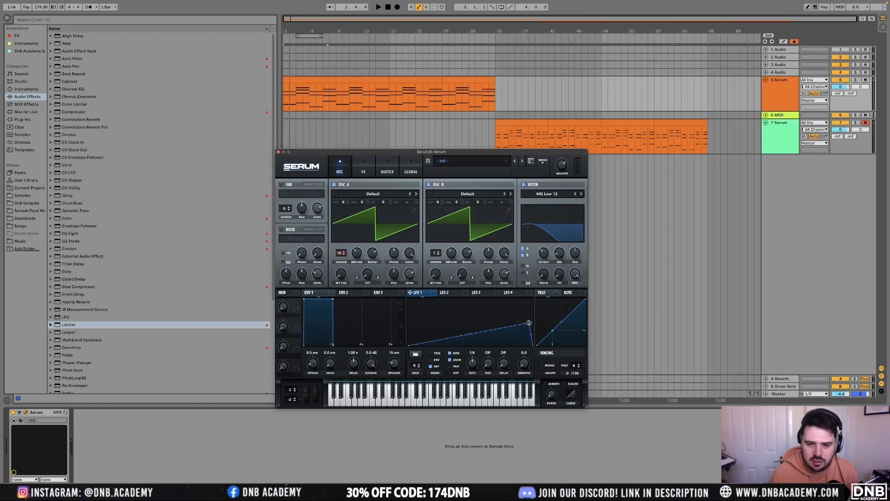
pyautogui.moveTo(410, 293); pyautogui.dragTo(539, 250)
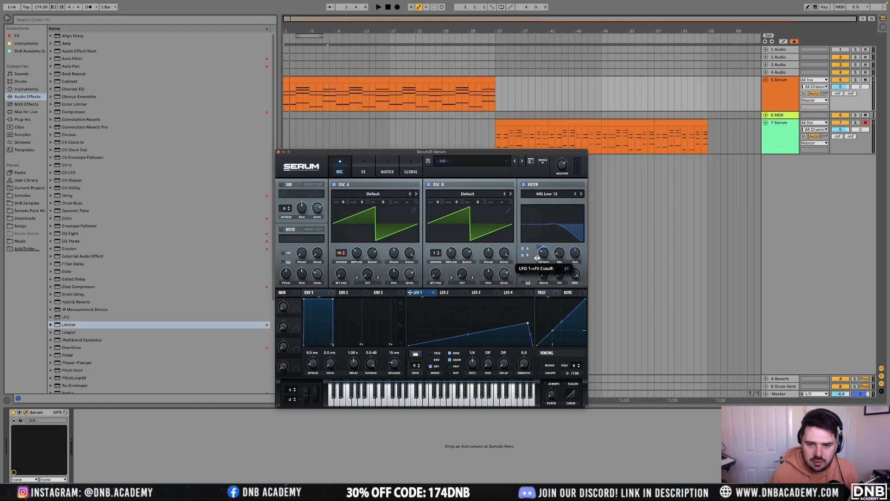
pyautogui.moveTo(528, 322); pyautogui.dragTo(384, 323)
pyautogui.press('space')
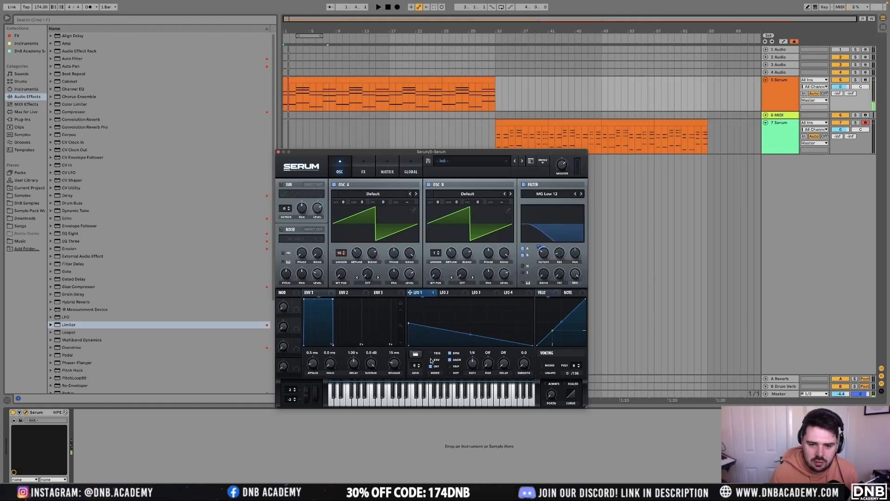
pyautogui.press('space')
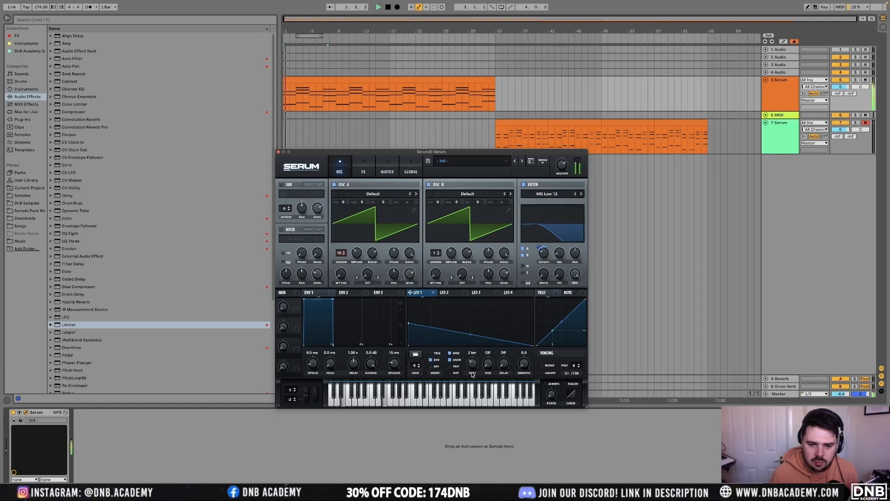
# Reshape LFO 1 into a rising, upward-bowed curve and switch the filter type to MG Low 18
pyautogui.moveTo(470, 335); pyautogui.dragTo(471, 327)
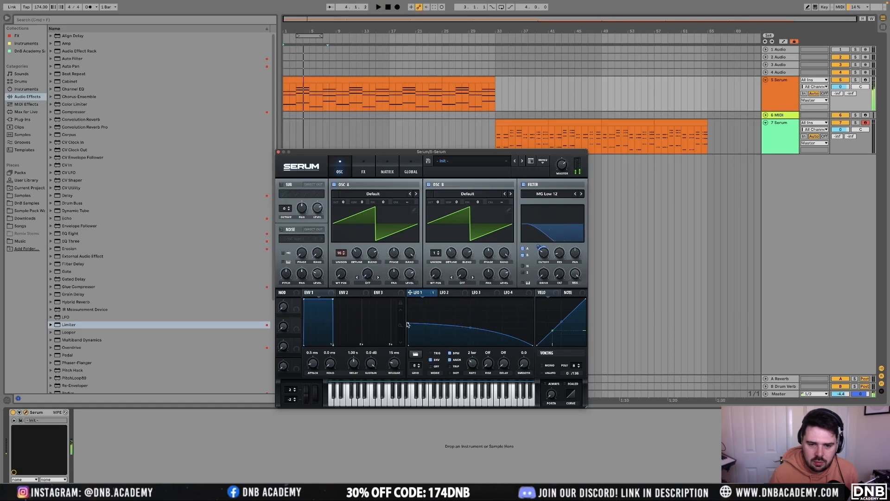
pyautogui.moveTo(409, 324); pyautogui.dragTo(585, 315)
pyautogui.press('space')
pyautogui.moveTo(470, 331); pyautogui.dragTo(471, 326)
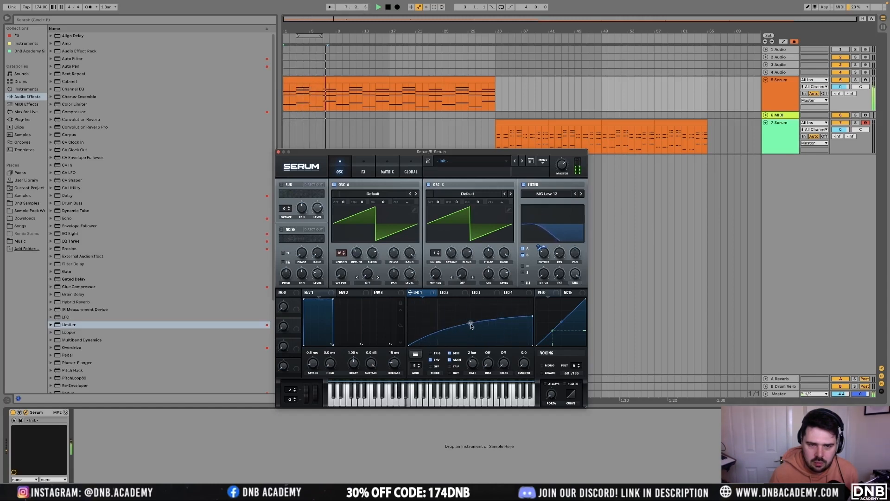
pyautogui.click(581, 194)
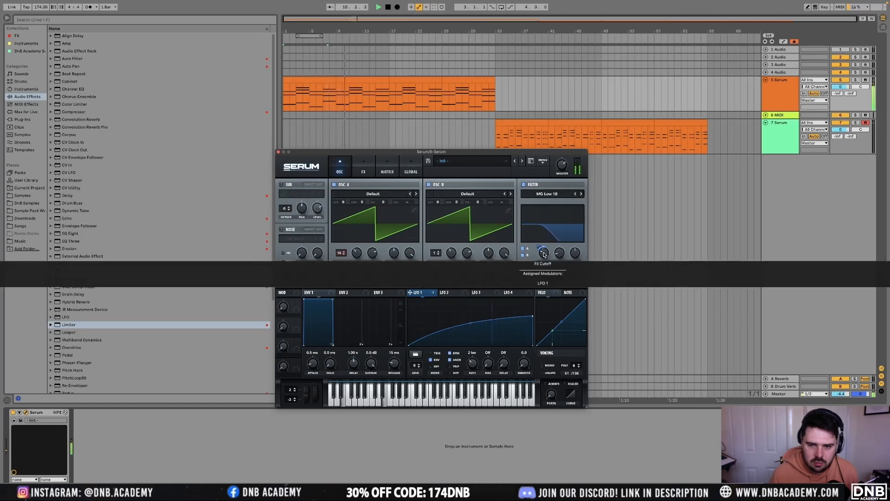
# Enable Serum's Reverb and Chorus effects, audition the chords with them and close the synth window
pyautogui.click(370, 174)
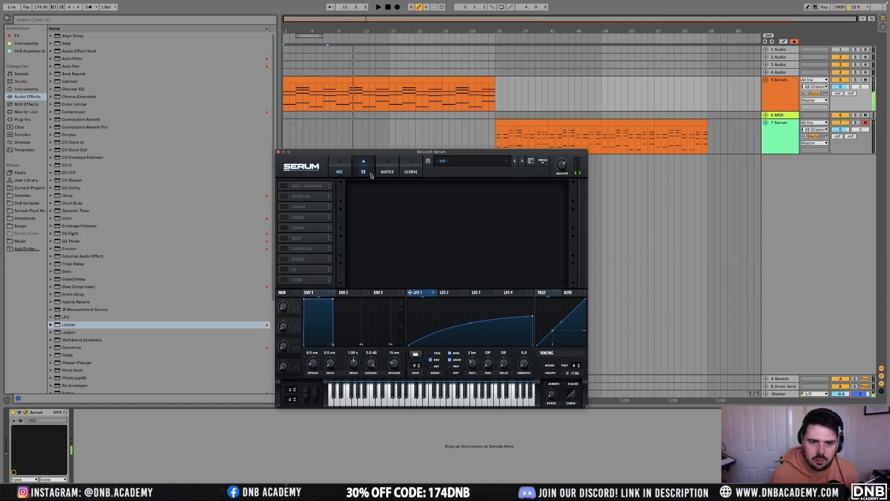
pyautogui.click(284, 259)
pyautogui.press('space')
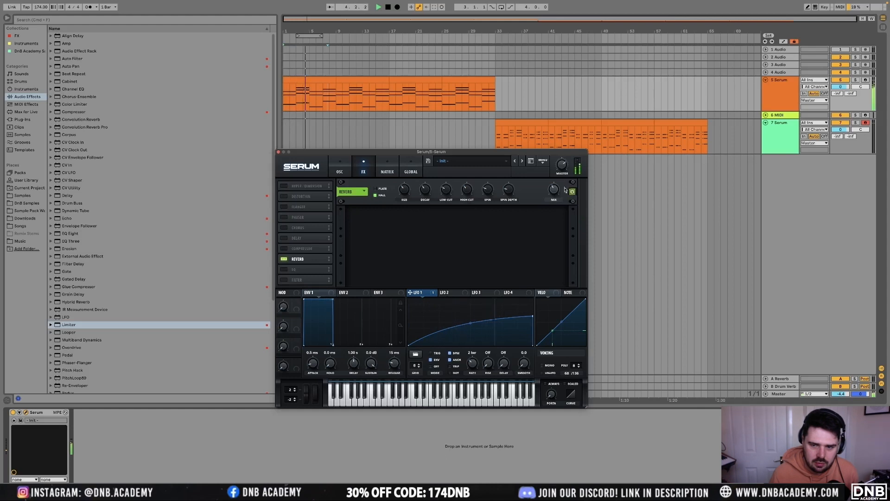
pyautogui.click(298, 231)
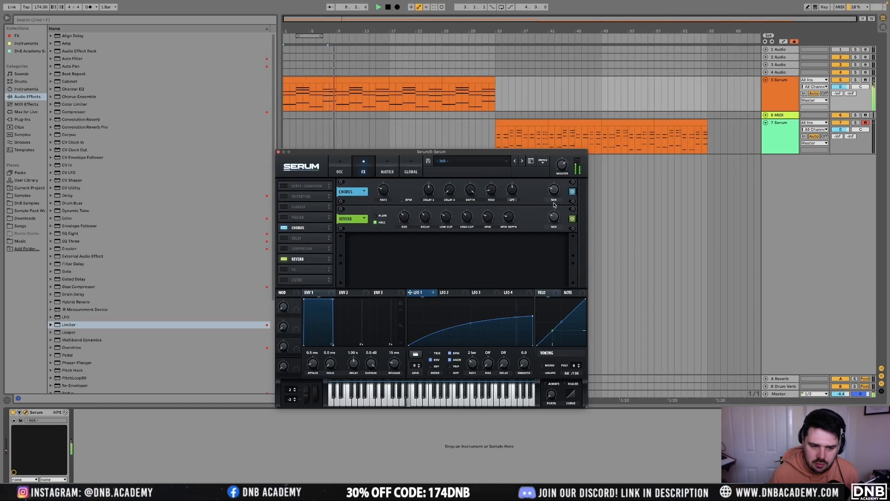
pyautogui.press('space')
pyautogui.click(279, 152)
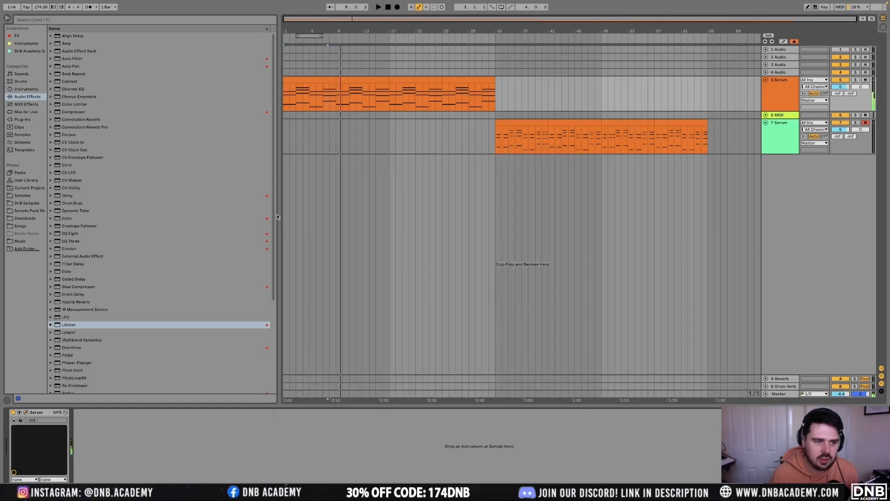
# Add Pro-Q 3 after Serum and cut a bell band by about 6 dB near 220 Hz during playback
pyautogui.click(17, 35)
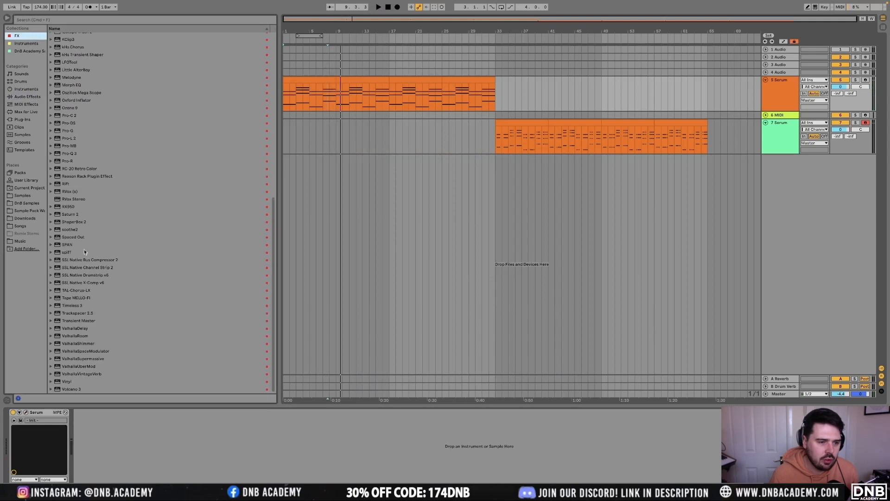
pyautogui.doubleClick(73, 153)
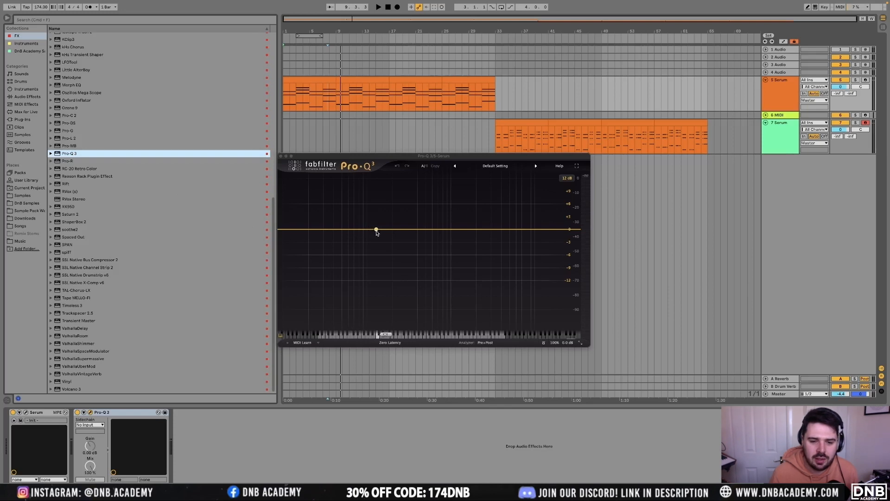
pyautogui.press('space')
pyautogui.moveTo(392, 230); pyautogui.dragTo(398, 255)
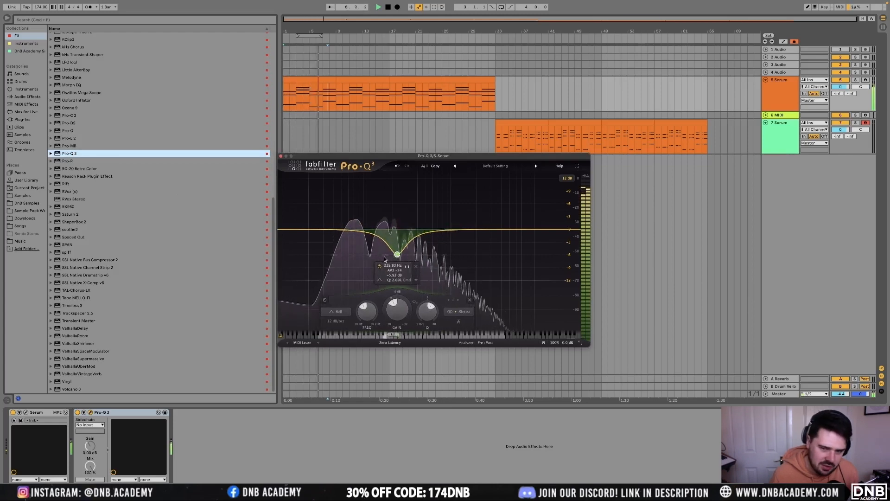
# Lower and widen the Pro-Q 3 bell cut, compare the sound with the EQ bypassed, and close its window
pyautogui.moveTo(397, 254)
pyautogui.mouseDown()
pyautogui.moveTo(384, 254)
pyautogui.moveTo(392, 257)
pyautogui.mouseUp()
pyautogui.scroll(-3, 388, 254)
pyautogui.click(77, 412)
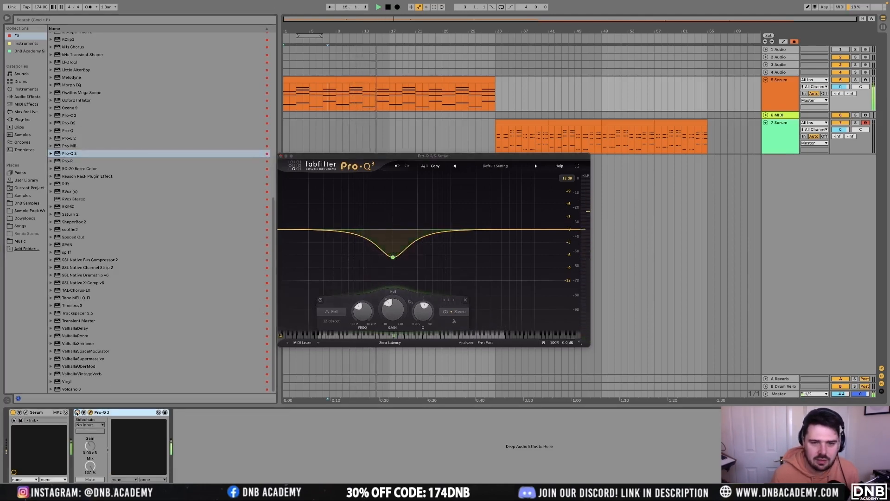
pyautogui.click(77, 412)
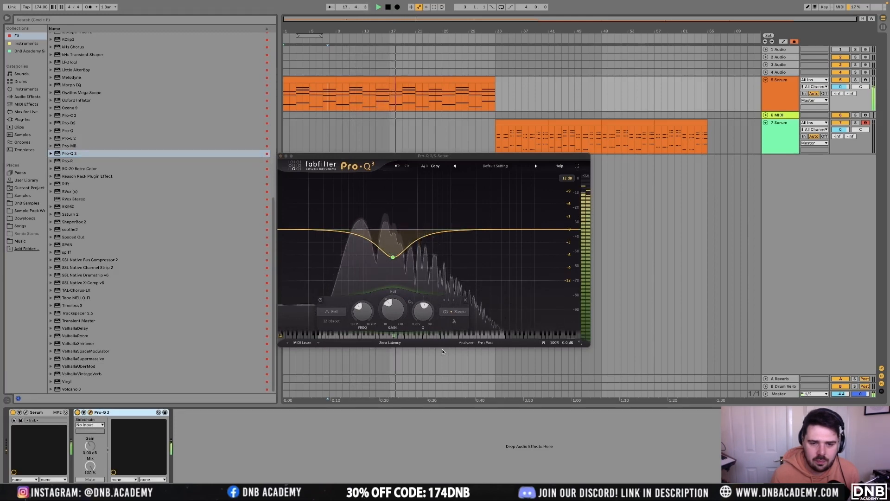
pyautogui.press('space')
pyautogui.click(282, 157)
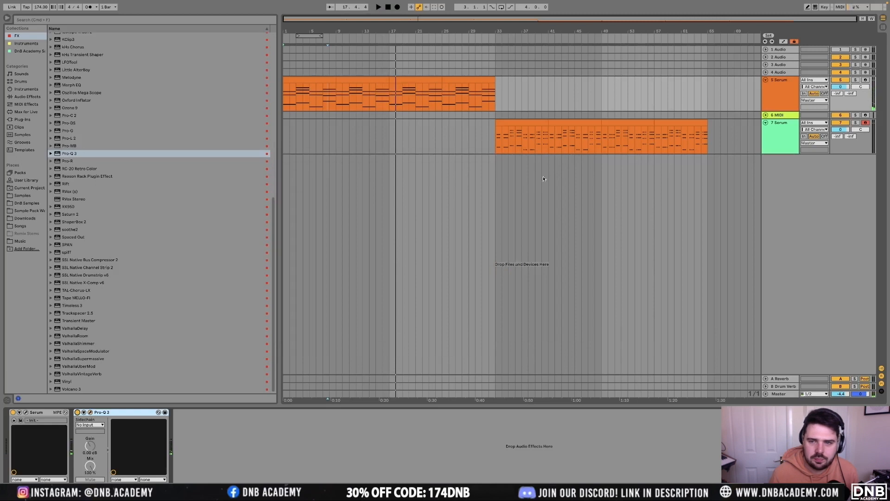
# Browse the Samples folder into the Tokyo Soundscapes loops and expand the 02 Tokyo Soundscape Loops 065 subfolder
pyautogui.click(514, 120)
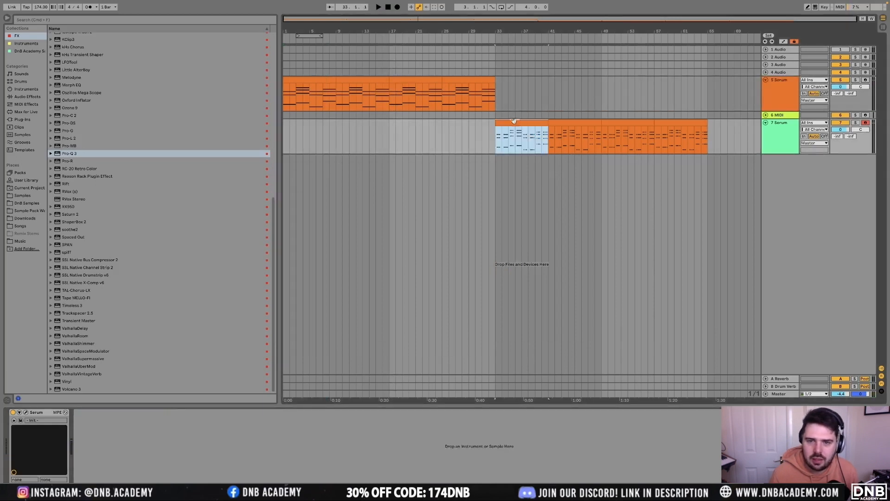
pyautogui.click(722, 93)
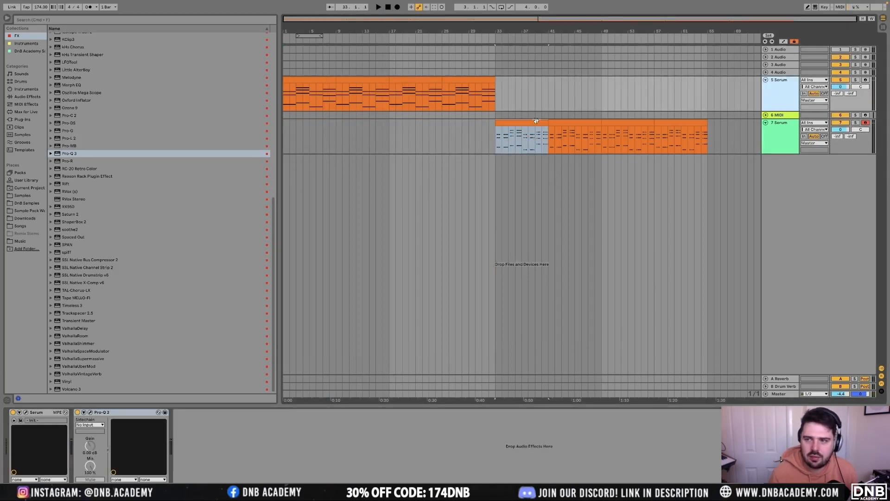
pyautogui.click(22, 195)
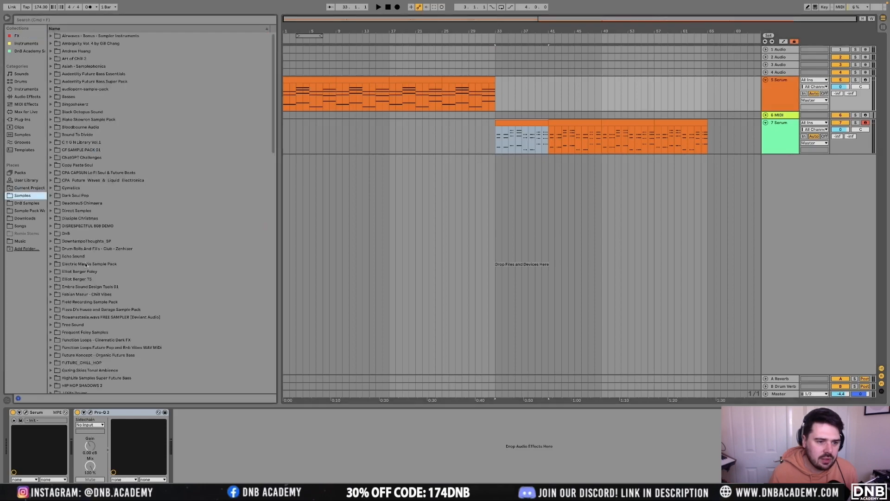
pyautogui.scroll(-3, 86, 269)
pyautogui.scroll(-15, 87, 270)
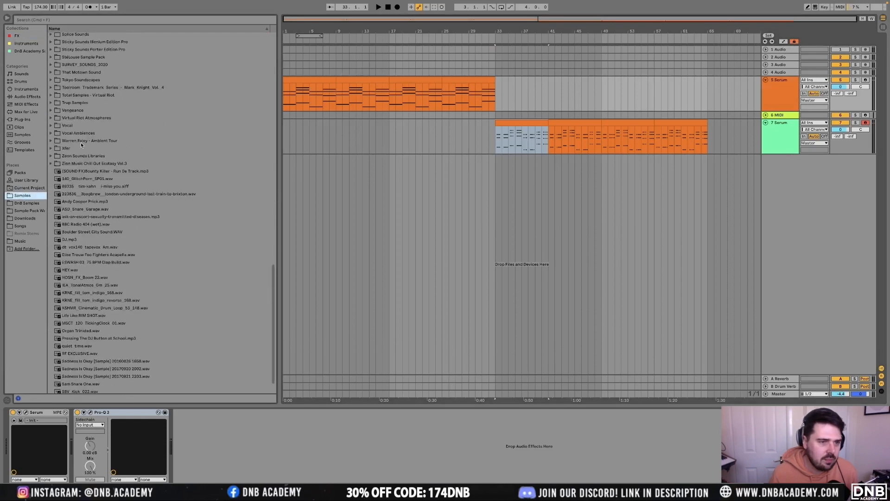
pyautogui.click(51, 173)
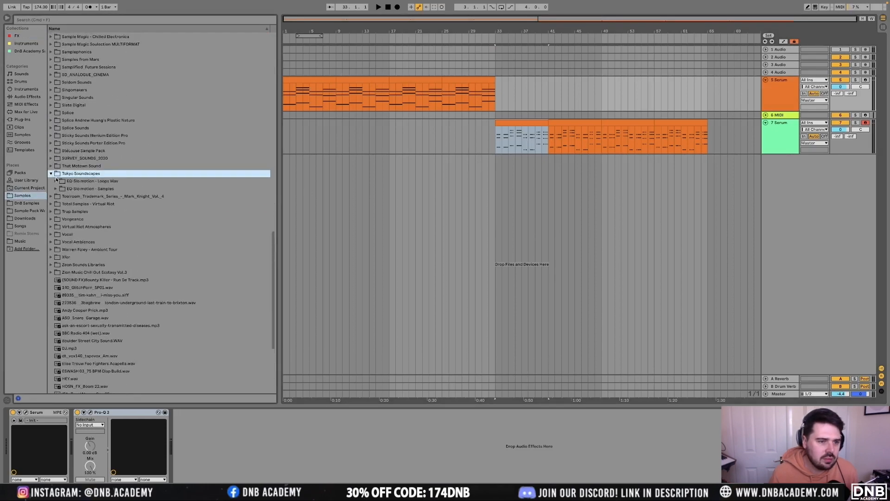
pyautogui.click(55, 189)
pyautogui.click(56, 189)
pyautogui.click(56, 181)
pyautogui.click(60, 196)
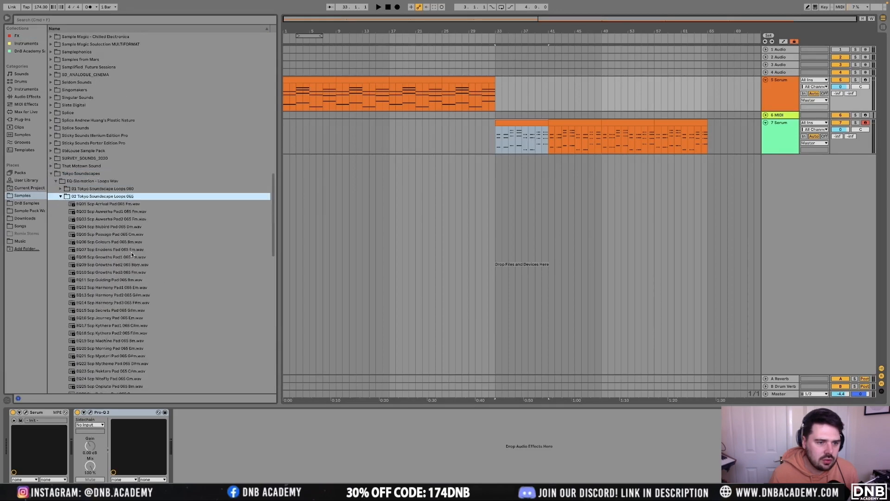
# Audition several of the 065 pad loops, including Nektars, Myotari, Scarlet, SkyKing, Soother and Midgets
pyautogui.click(128, 277)
pyautogui.click(133, 262)
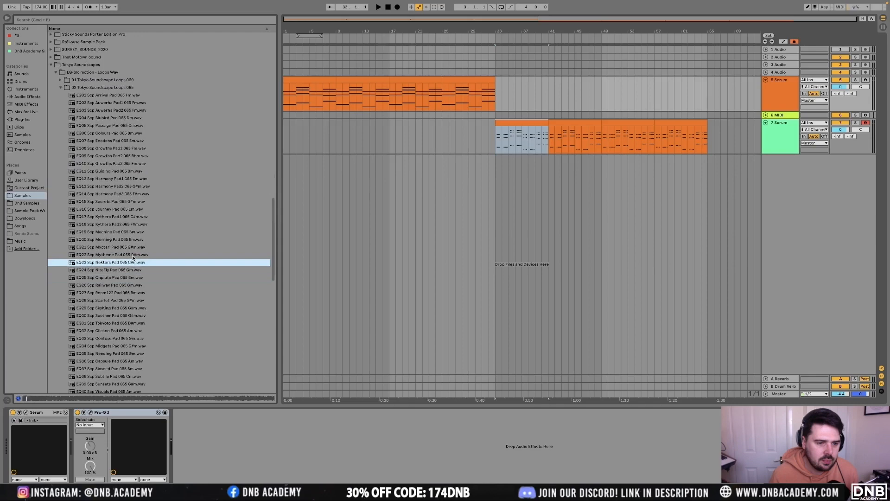
pyautogui.click(134, 256)
pyautogui.click(136, 248)
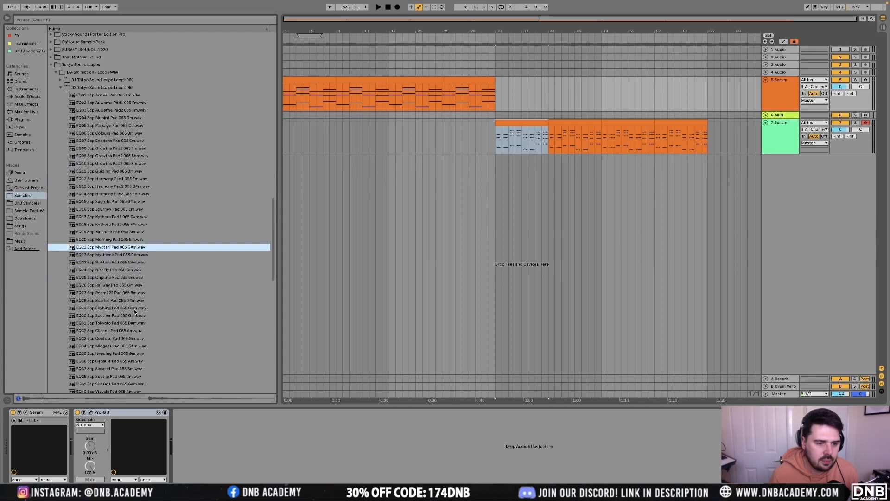
pyautogui.scroll(-4, 135, 311)
pyautogui.click(130, 210)
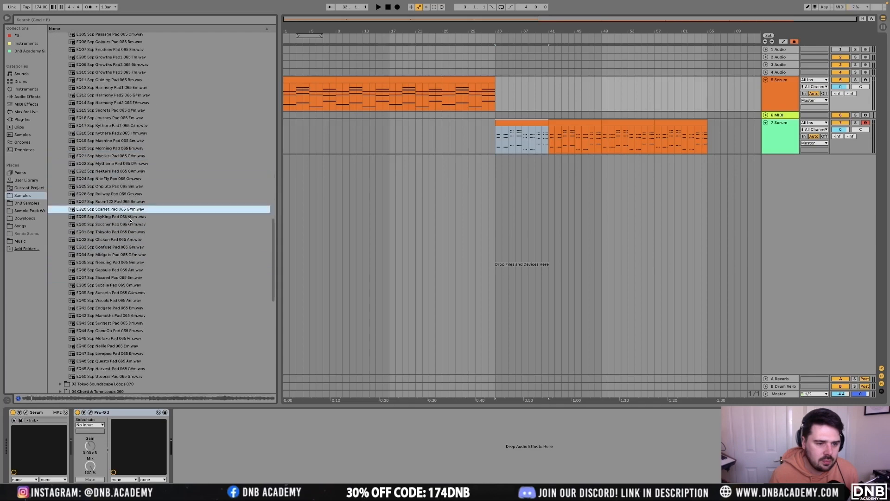
pyautogui.click(130, 217)
pyautogui.click(129, 226)
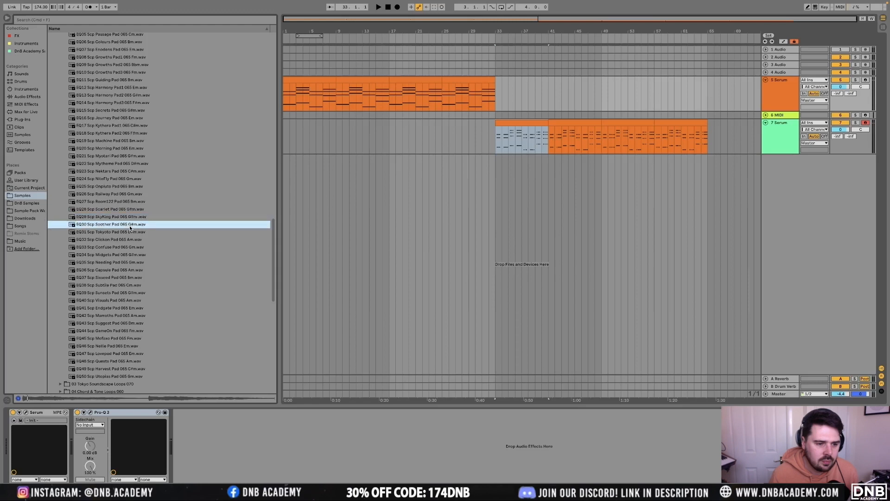
pyautogui.click(130, 255)
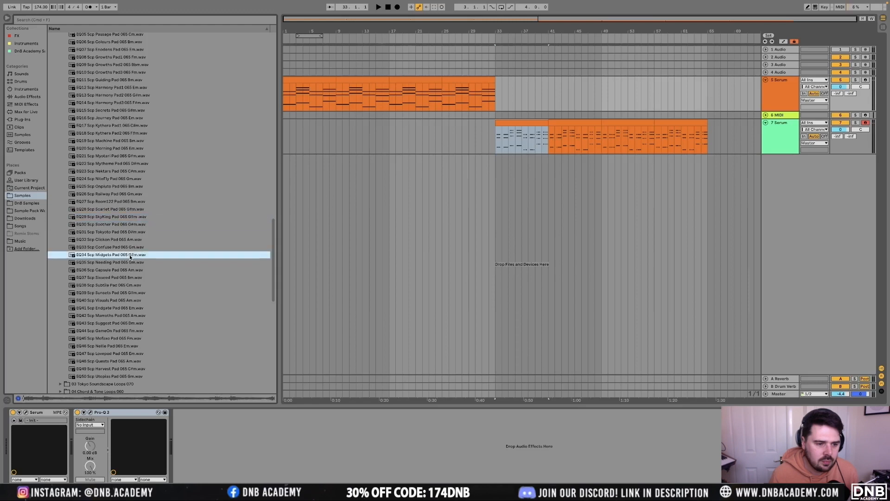
pyautogui.click(129, 223)
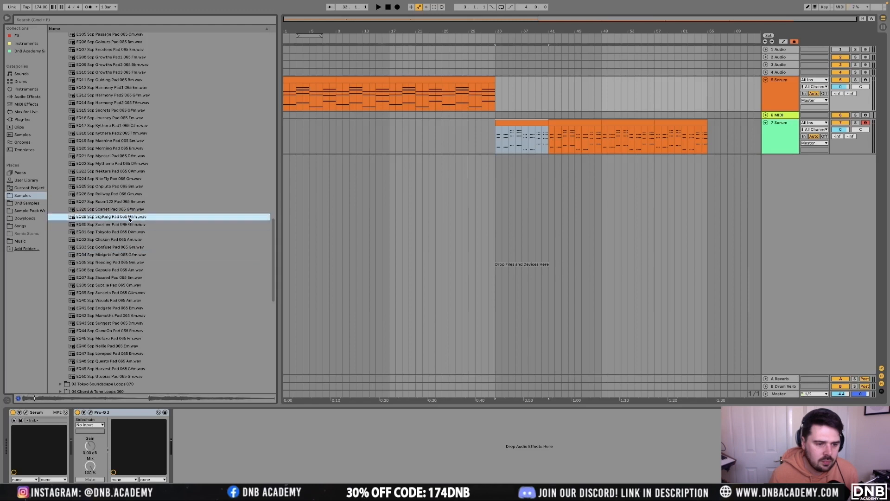
# Look through the remaining sample folders and collapse the Tokyo Soundscapes folder
pyautogui.scroll(-8, 108, 304)
pyautogui.click(93, 293)
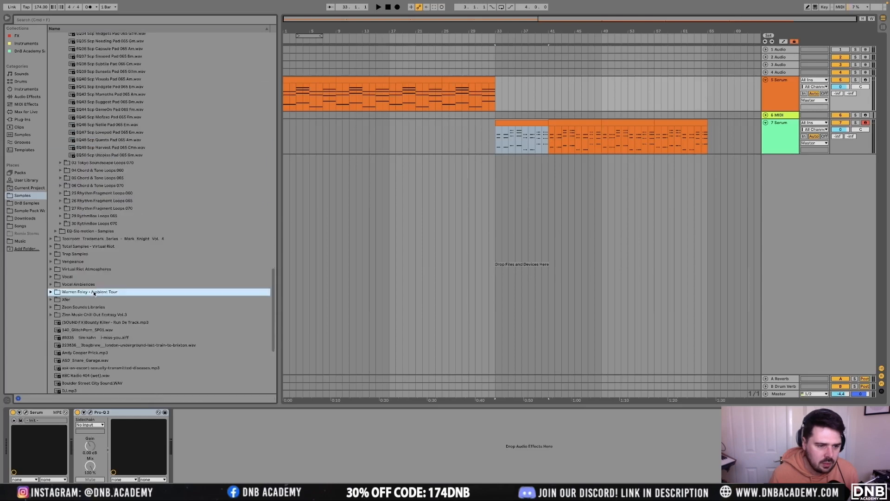
pyautogui.scroll(3, 60, 271)
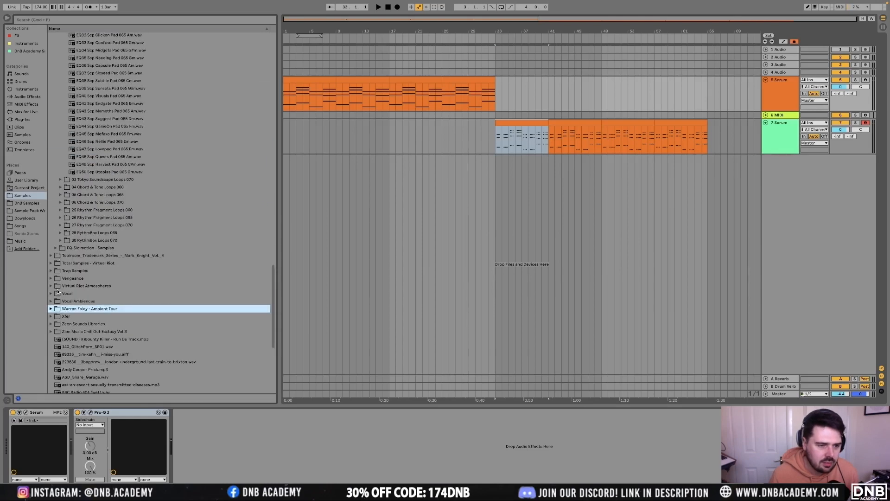
pyautogui.scroll(12, 58, 278)
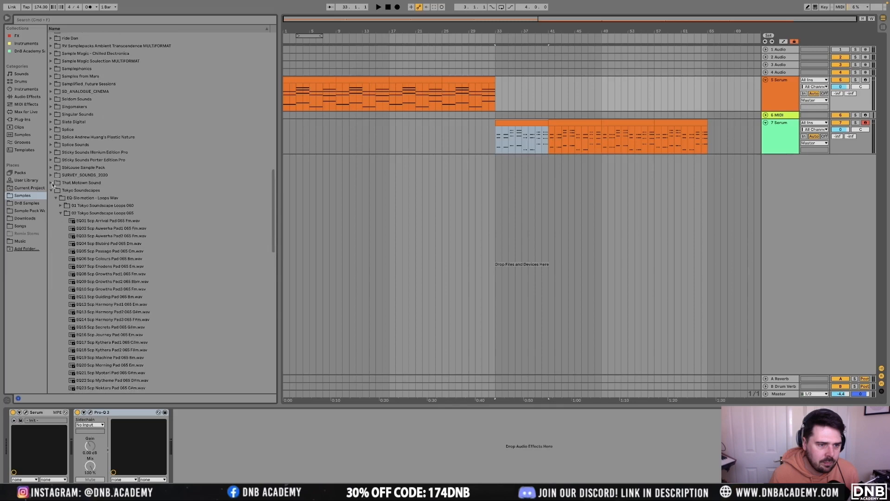
pyautogui.click(51, 190)
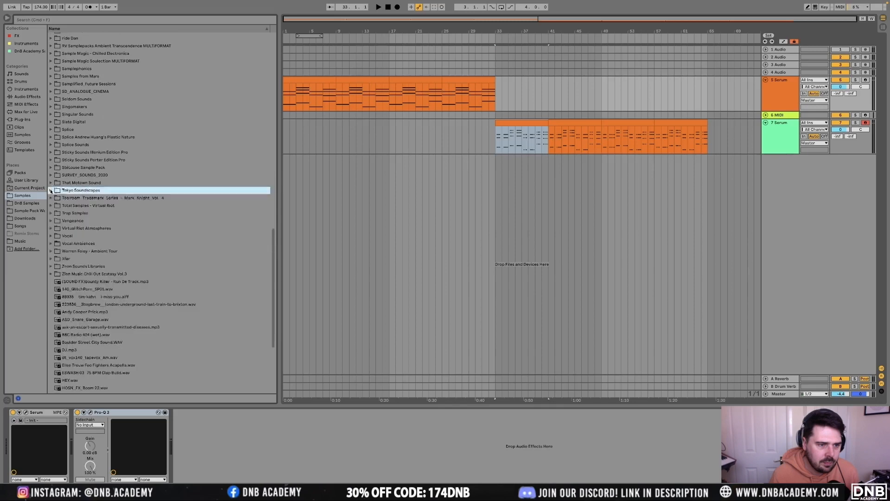
# Search the samples for "stretch" and expand the TS folder that holds the time-stretched songs
pyautogui.click(109, 21)
pyautogui.write('stret')
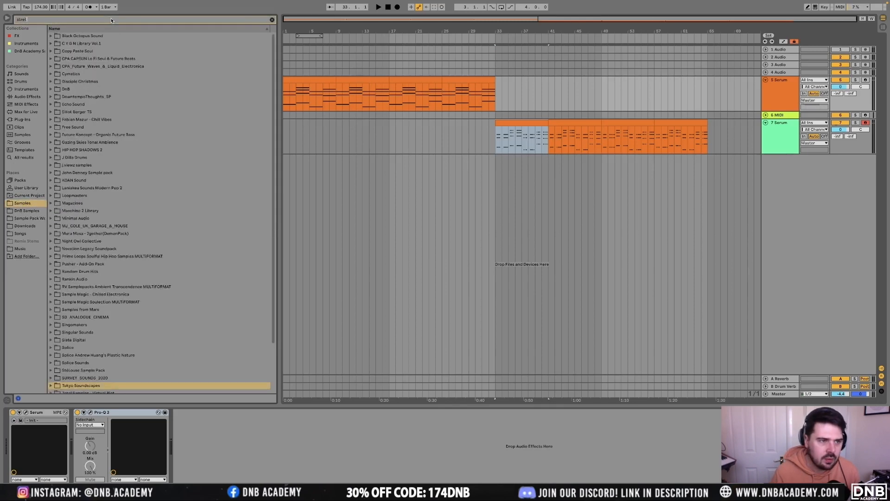
pyautogui.write('ch')
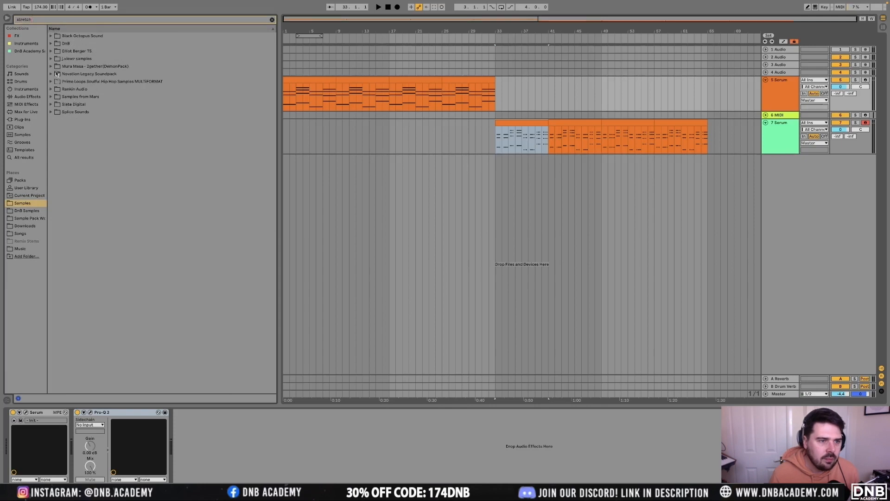
pyautogui.click(51, 51)
# Place the Cinders - G#m Stretch 10times sample on a new audio track at the arrangement start and audition it soloed
pyautogui.moveTo(103, 60); pyautogui.dragTo(286, 191)
pyautogui.scroll(-10, 303, 177)
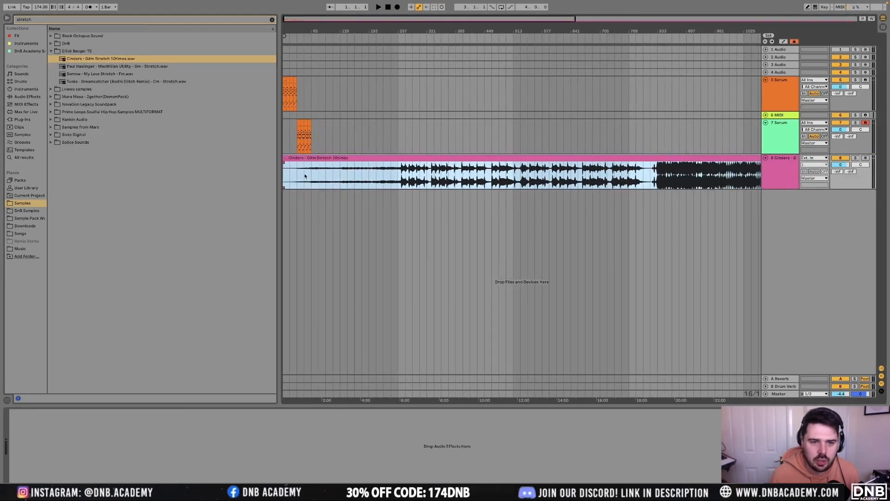
pyautogui.click(309, 177)
pyautogui.press('s')
pyautogui.press('space')
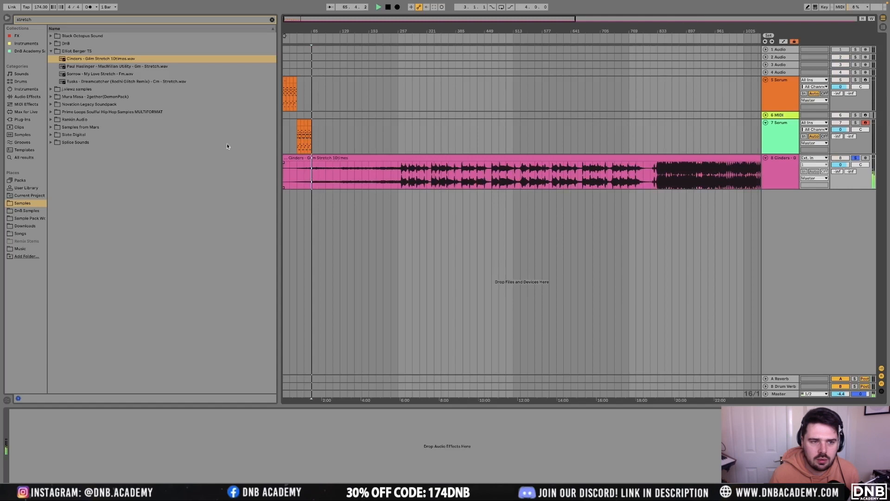
# Replace the sample on the new audio track with Sorrow - My Love Stretch - Fm and audition it soloed
pyautogui.click(111, 81)
pyautogui.click(99, 74)
pyautogui.moveTo(100, 74); pyautogui.dragTo(292, 177)
pyautogui.press('space')
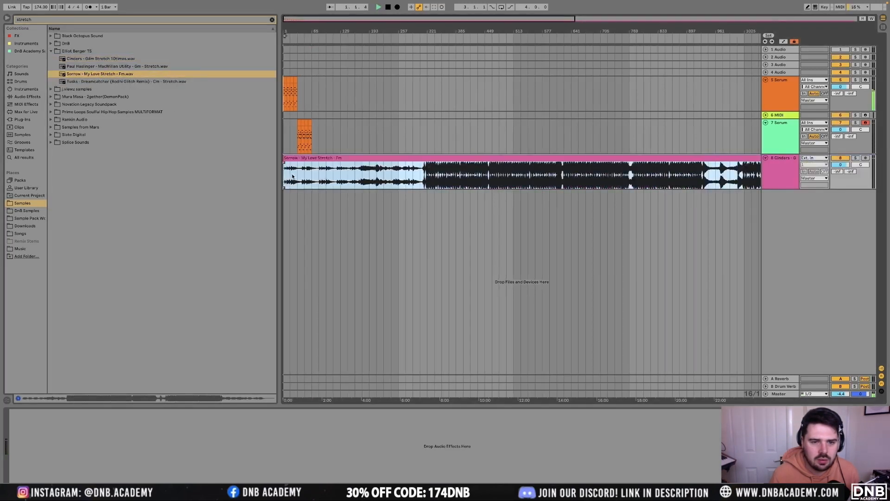
pyautogui.click(297, 176)
pyautogui.press('s')
pyautogui.press('space')
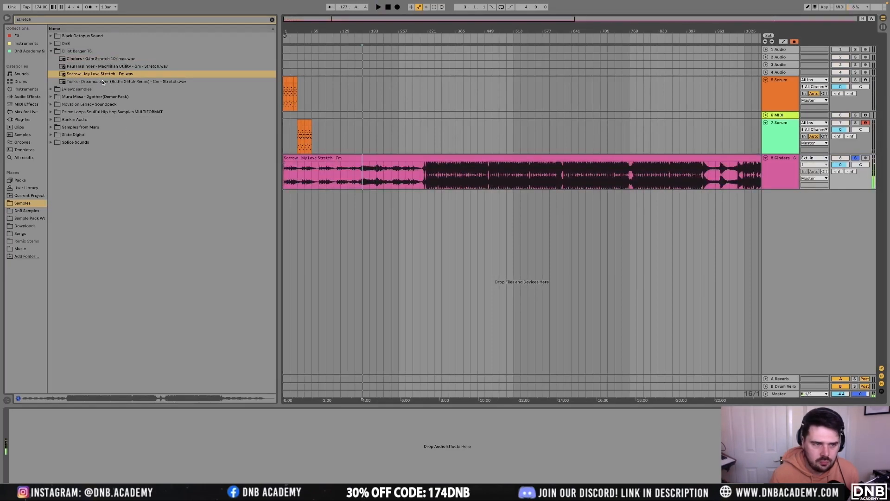
# Try the MacMillan Utility - Gm and Tusks - Dreamcatcher - Cm stretch samples in turn on the same audio track
pyautogui.moveTo(102, 66); pyautogui.dragTo(286, 176)
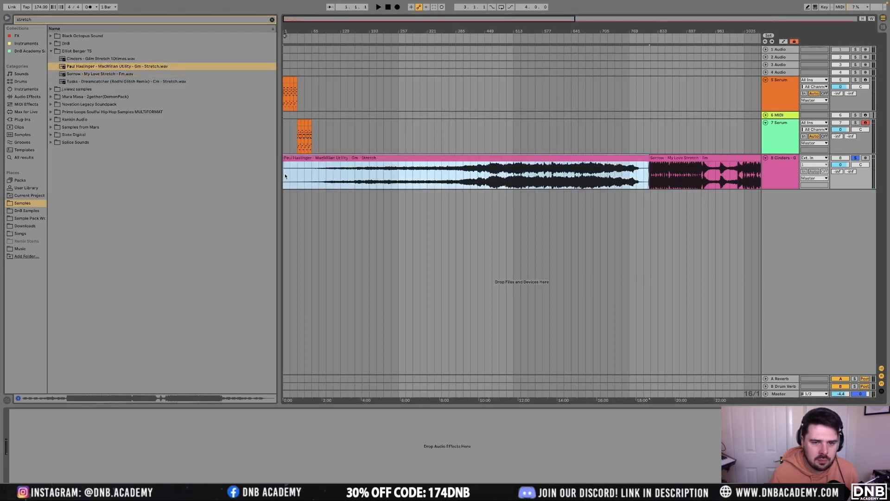
pyautogui.click(331, 179)
pyautogui.press('space')
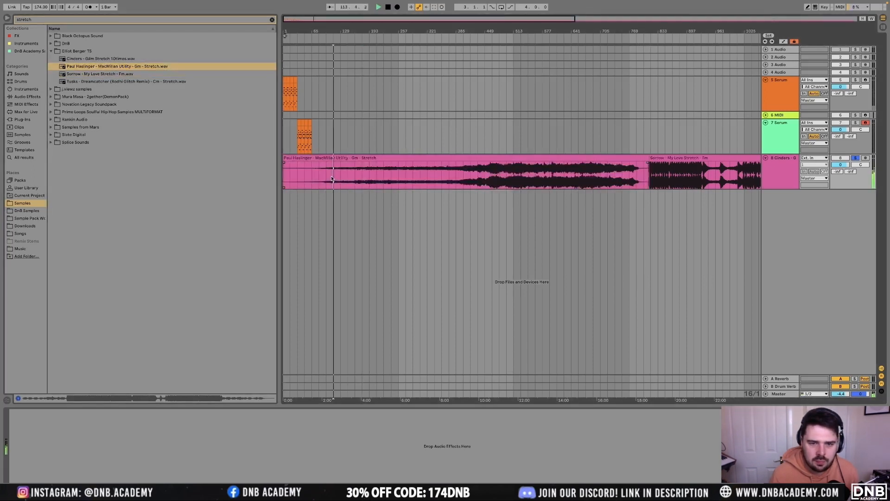
pyautogui.moveTo(100, 81)
pyautogui.mouseDown()
pyautogui.moveTo(352, 188)
pyautogui.moveTo(284, 186)
pyautogui.mouseUp()
pyautogui.click(311, 179)
pyautogui.press('space')
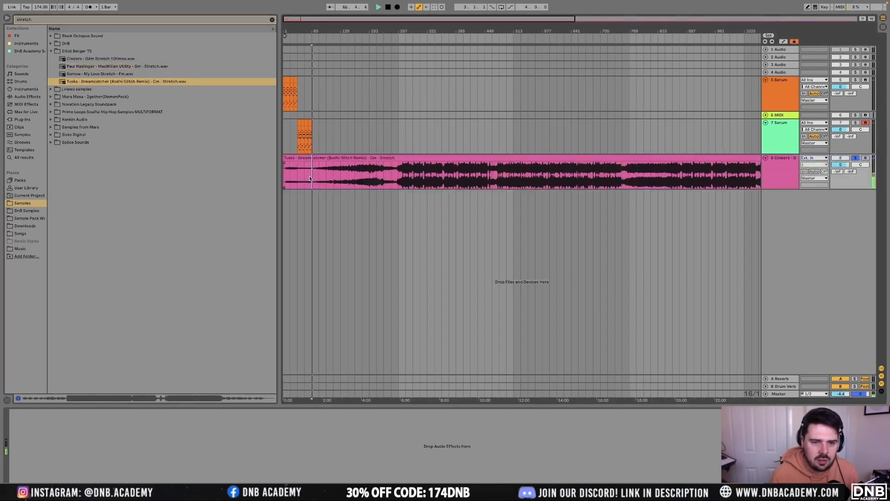
pyautogui.press('space')
# Put the Cinders stretch sample back at the start of the audio track and split off its quiet opening section
pyautogui.moveTo(100, 59); pyautogui.dragTo(297, 172)
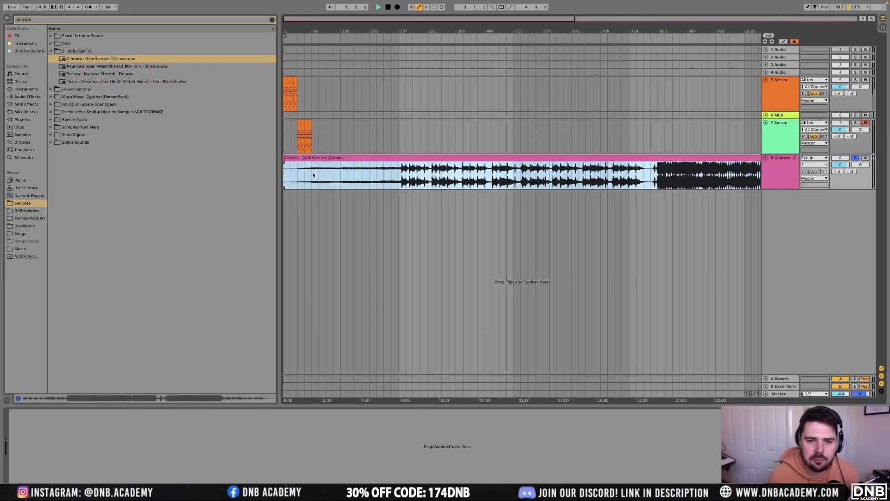
pyautogui.click(384, 178)
pyautogui.press('space')
pyautogui.click(340, 174)
pyautogui.hotkey('ctrl', 'e')
pyautogui.click(319, 156)
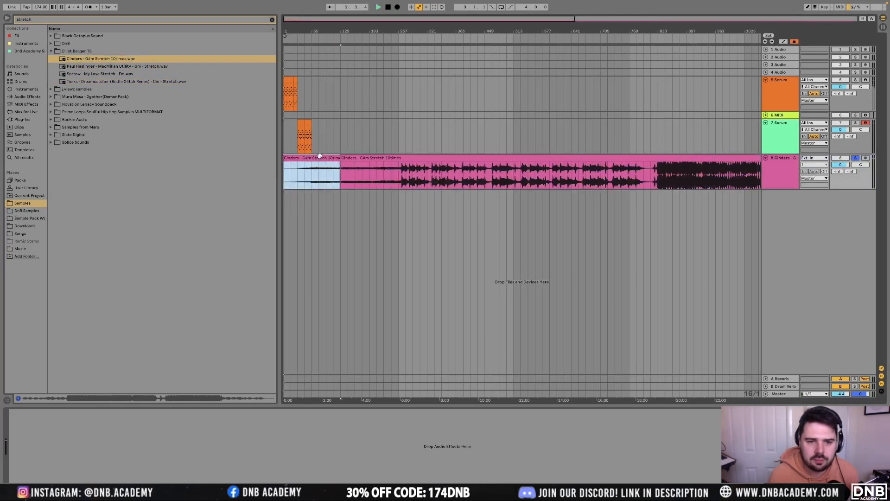
# Shorten the opening Cinders section to the length of the Serum chord clip and play it with the chords
pyautogui.moveTo(339, 158); pyautogui.dragTo(285, 158)
pyautogui.click(299, 170)
pyautogui.hotkey('ctrl', 'e')
pyautogui.press('space')
pyautogui.press('space')
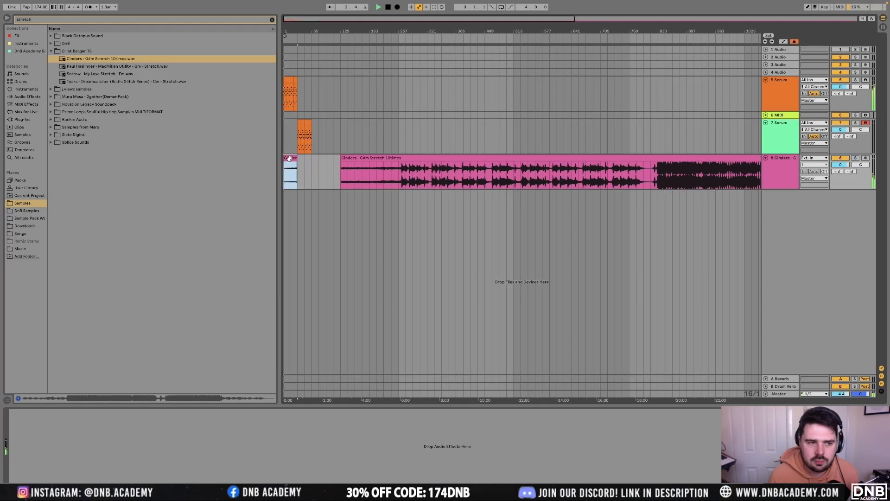
# Duplicate the shortened Cinders clip directly after itself and delete the rest of the stretched sample
pyautogui.hotkey('ctrl', 'd')
pyautogui.click(378, 157)
pyautogui.press('Delete')
pyautogui.press('-')
pyautogui.scroll(5, 297, 174)
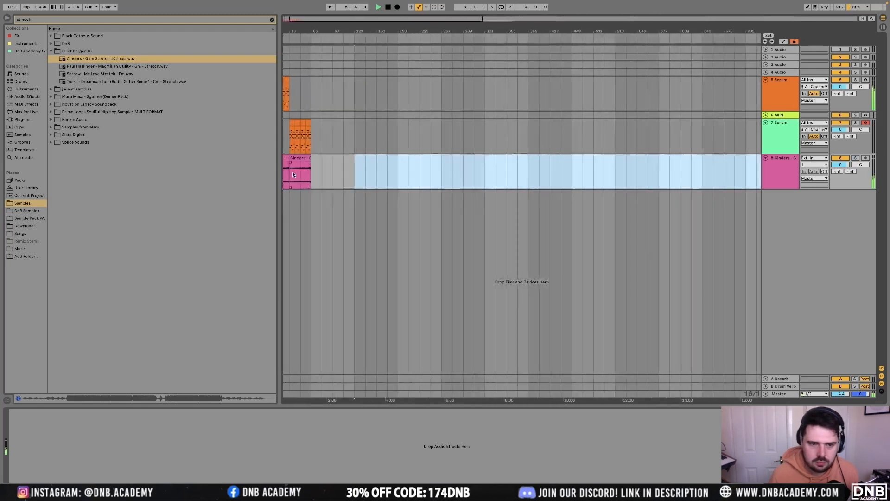
pyautogui.hscroll(-2, 294, 175)
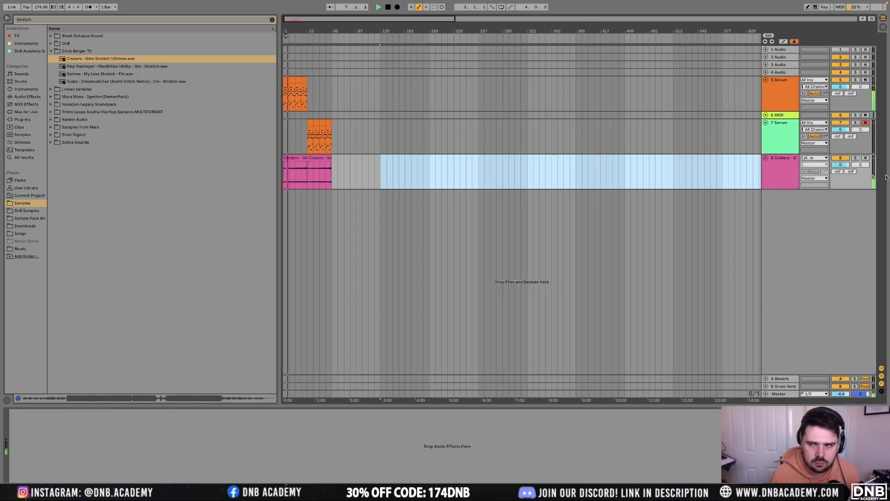
# Lower the Cinders track volume to about -7.8 dB and select its first clip
pyautogui.moveTo(840, 165); pyautogui.dragTo(841, 173)
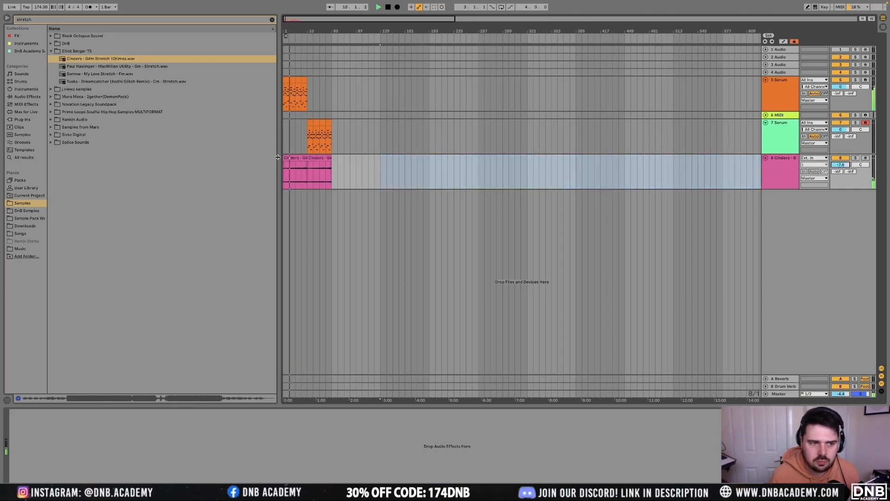
pyautogui.click(300, 158)
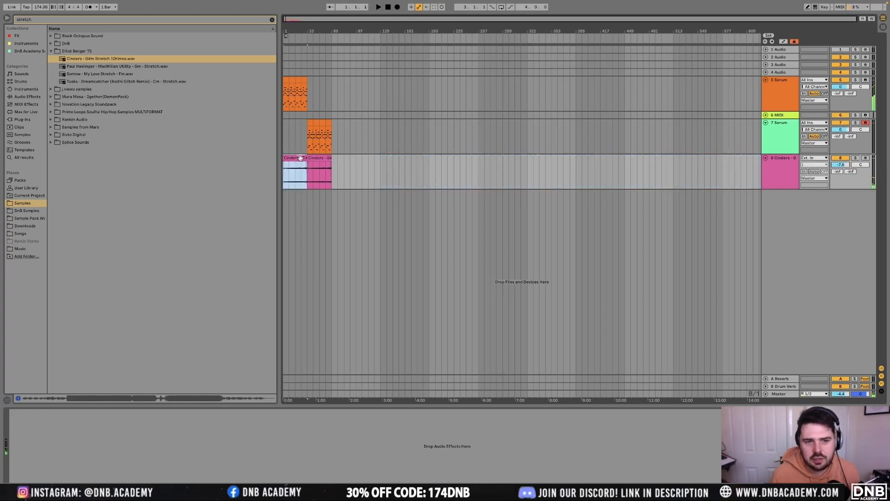
# Play the first Cinders clip together with the Serum chords from around bar 11
pyautogui.press('space')
pyautogui.scroll(5, 293, 172)
pyautogui.hscroll(-3, 313, 170)
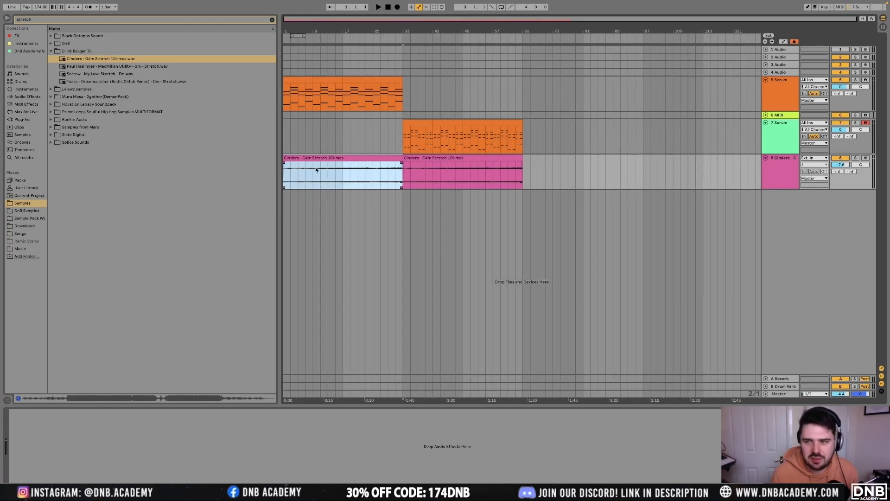
pyautogui.click(321, 175)
pyautogui.press('space')
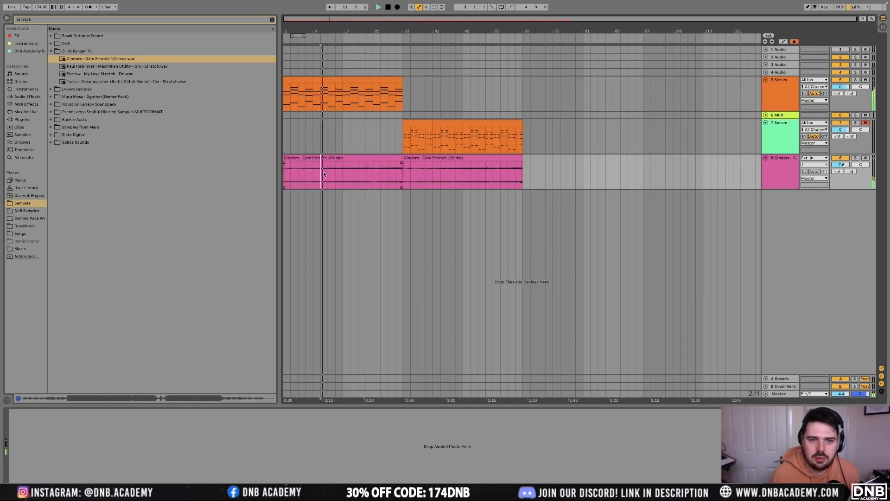
# Add EQ Eight to the Cinders track with a low cut at about 240 Hz and about -4.6 dB on the highs from 2 kHz
pyautogui.click(28, 97)
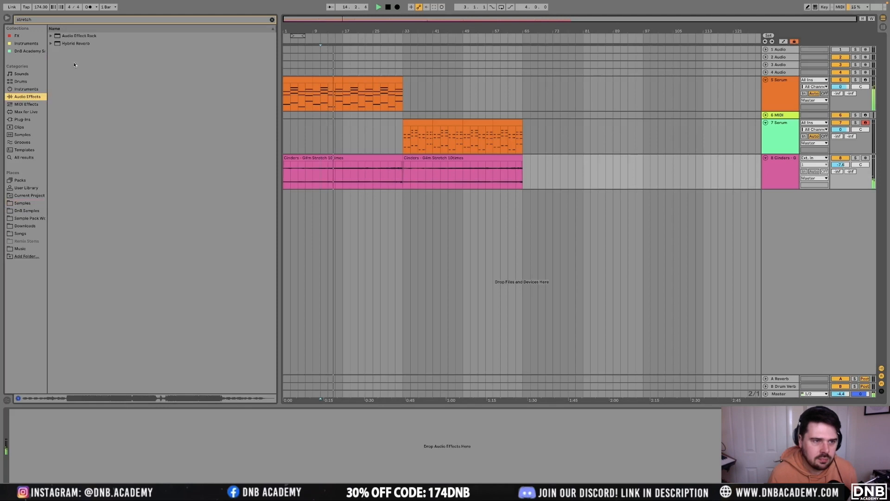
pyautogui.click(272, 20)
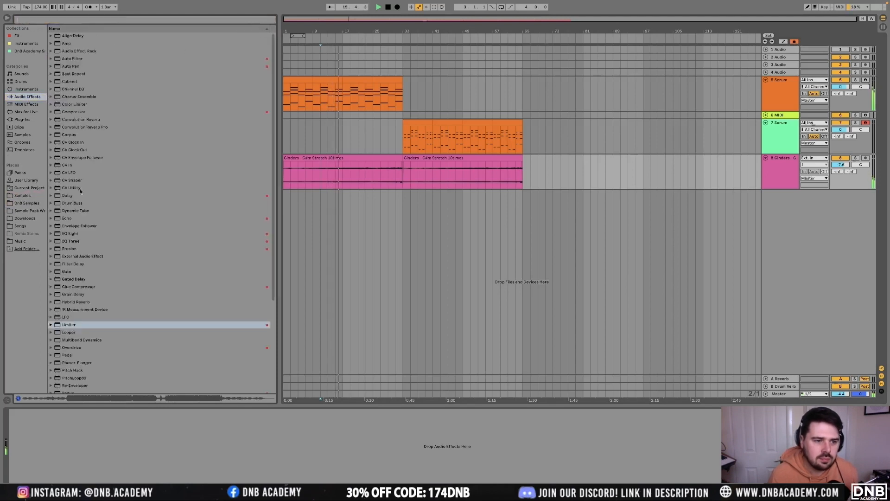
pyautogui.moveTo(71, 234); pyautogui.dragTo(290, 172)
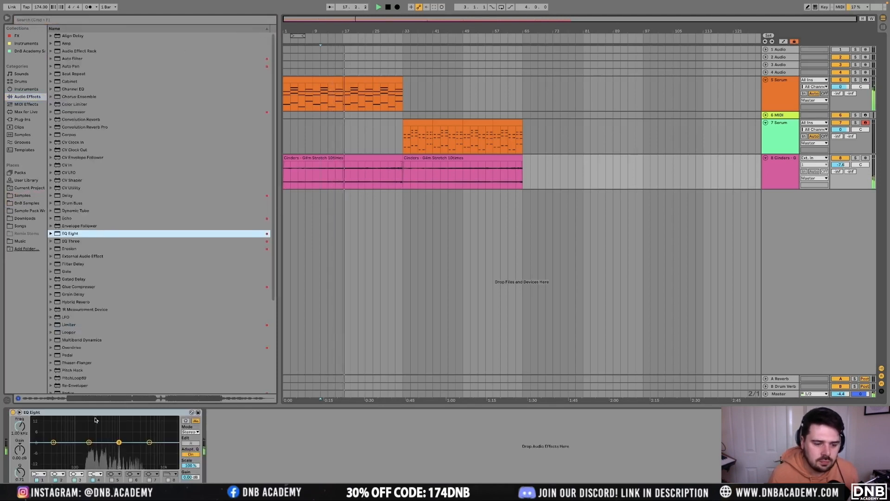
pyautogui.click(39, 473)
pyautogui.click(38, 431)
pyautogui.moveTo(53, 448); pyautogui.dragTo(91, 450)
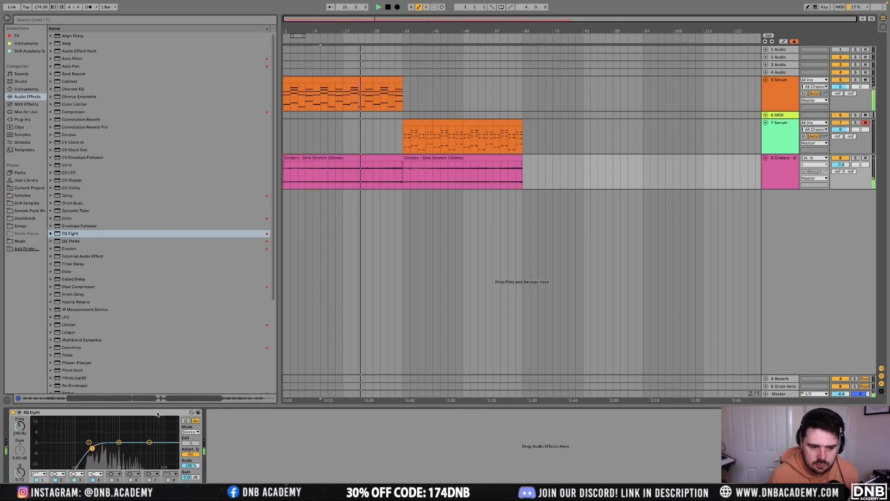
pyautogui.moveTo(150, 442); pyautogui.dragTo(132, 450)
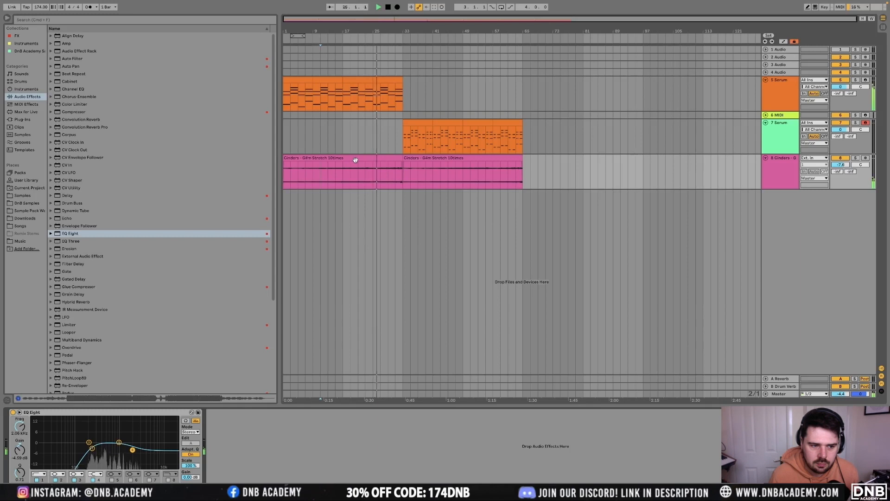
# Add ShaperBox 2 after the EQ on the Cinders track and load its Volume shaper
pyautogui.click(29, 36)
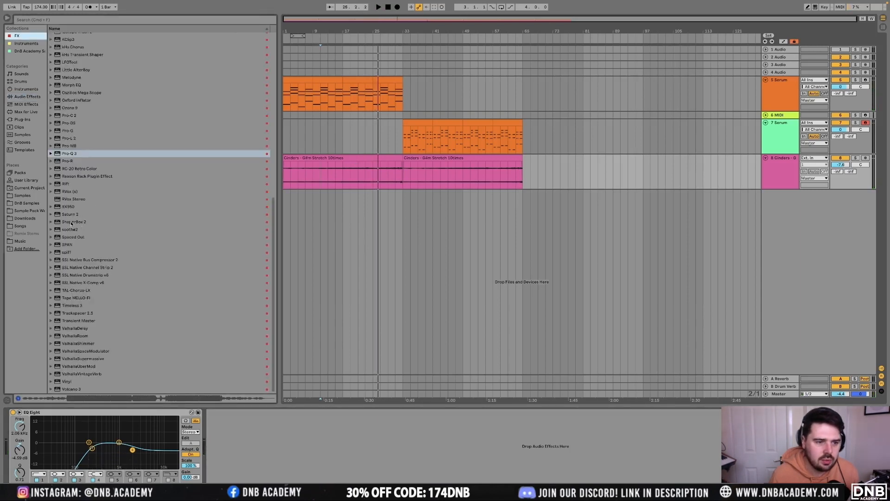
pyautogui.click(71, 222)
pyautogui.moveTo(278, 432); pyautogui.dragTo(278, 433)
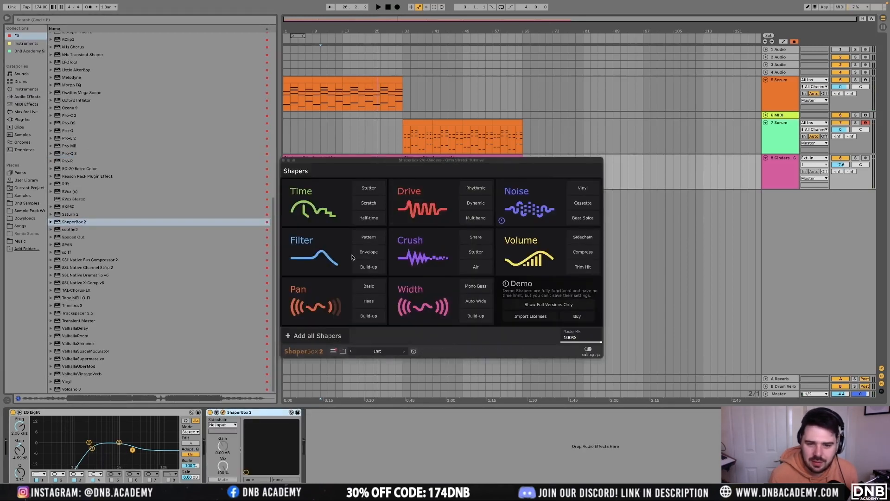
pyautogui.click(526, 258)
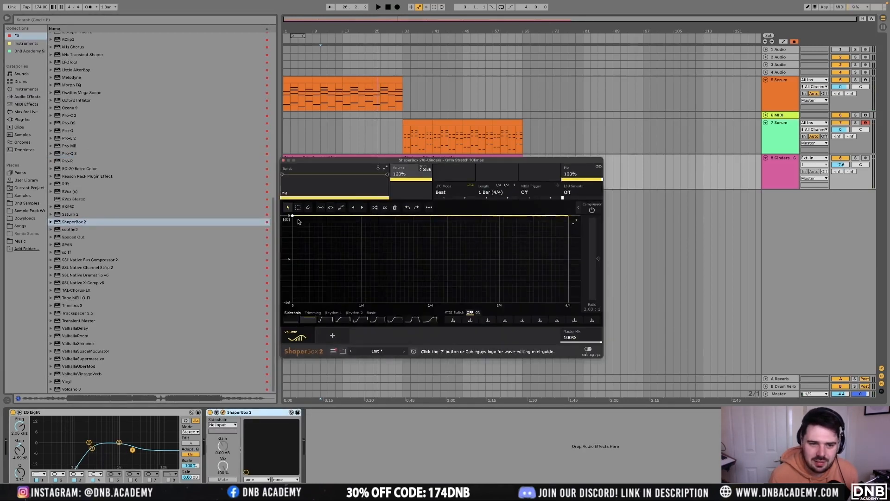
# Apply the slow-rising sidechain curve to the volume shaper and set its LFO length to 4 bars during playback
pyautogui.moveTo(293, 215); pyautogui.dragTo(292, 295)
pyautogui.click(430, 319)
pyautogui.press('space')
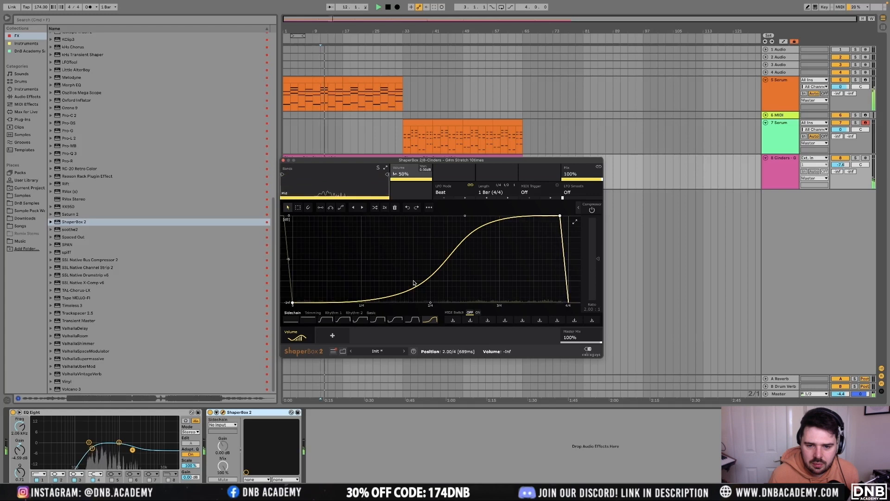
pyautogui.click(491, 192)
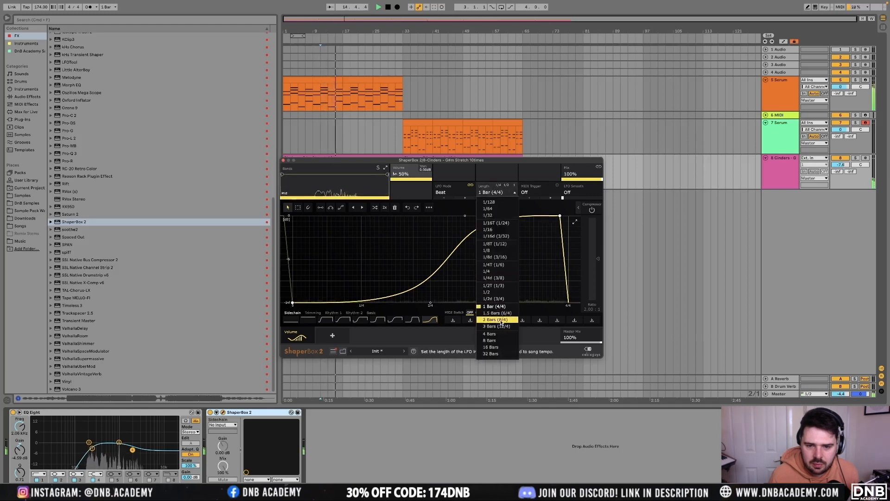
pyautogui.click(493, 335)
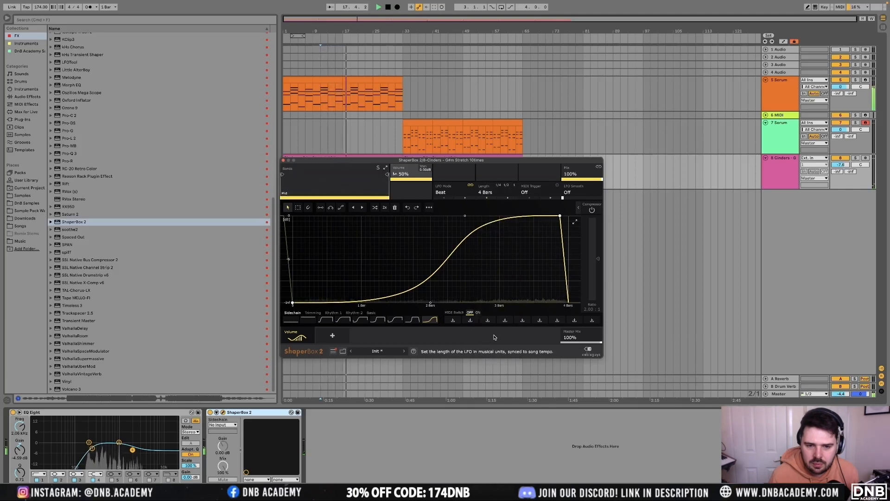
pyautogui.click(283, 160)
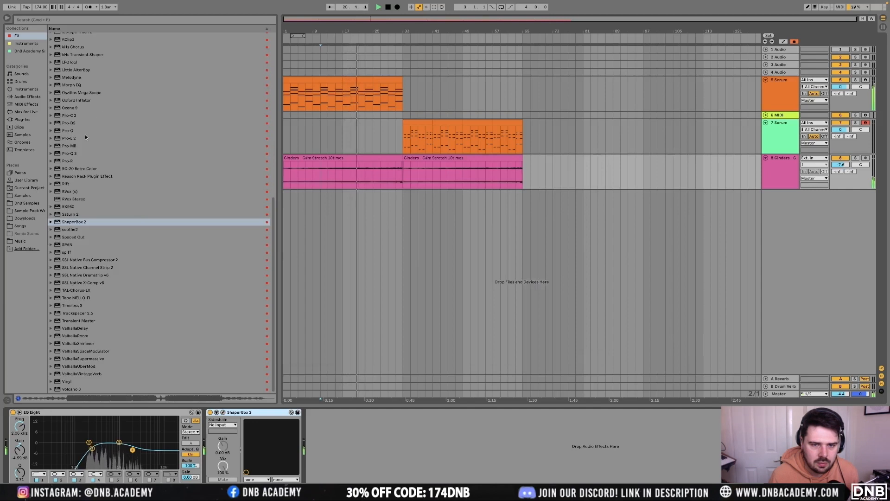
# Add ValhallaVintageVerb after ShaperBox 2 on the Cinders track and set its mix to about 60%
pyautogui.scroll(2, 85, 134)
pyautogui.scroll(-3, 86, 158)
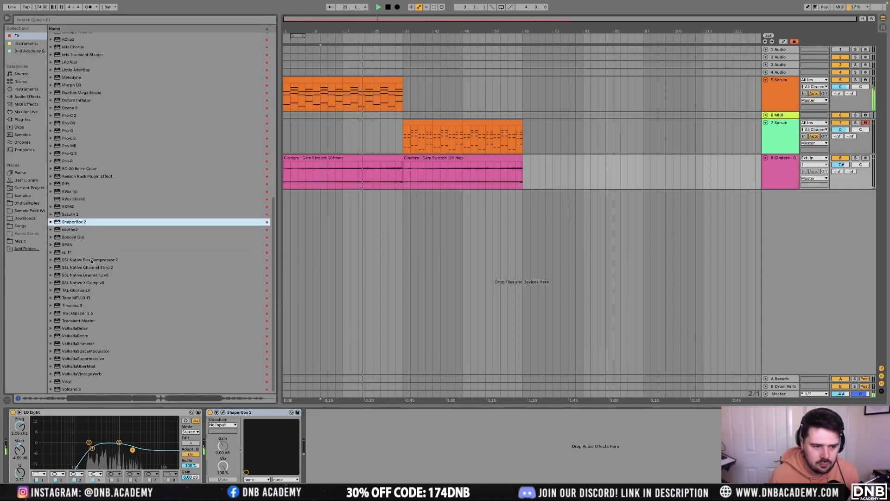
pyautogui.moveTo(82, 373); pyautogui.dragTo(355, 431)
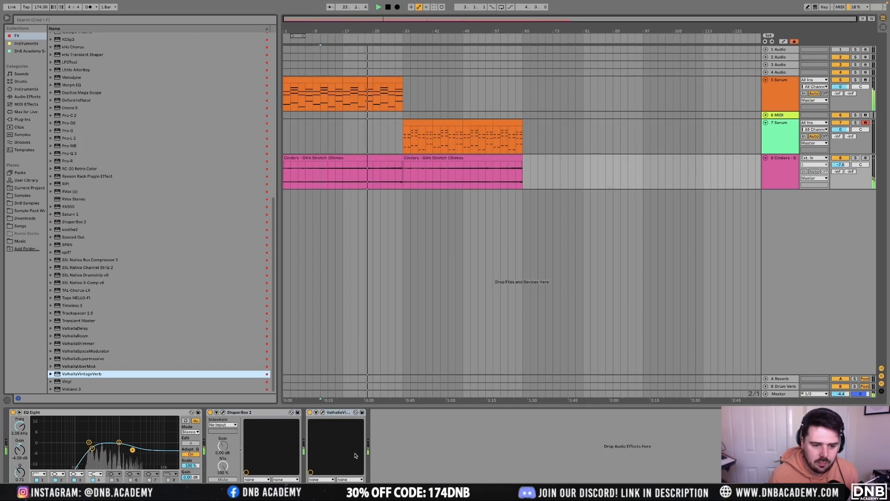
pyautogui.moveTo(305, 220); pyautogui.dragTo(305, 234)
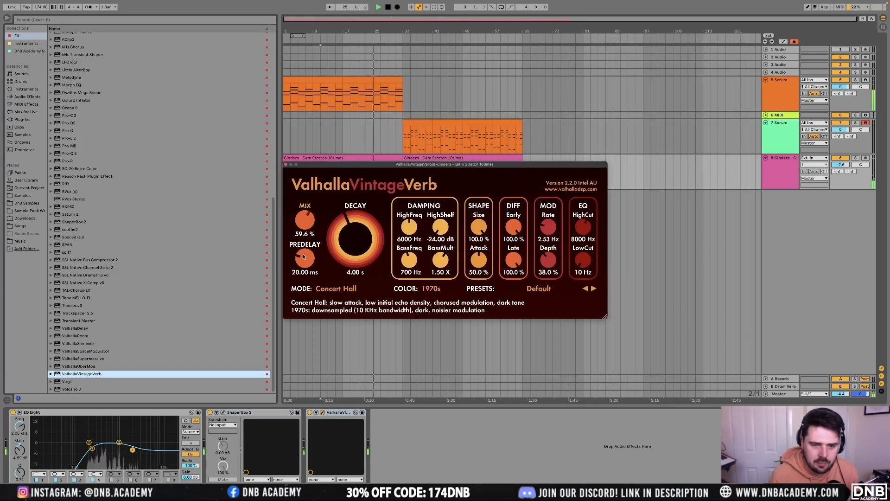
pyautogui.click(286, 165)
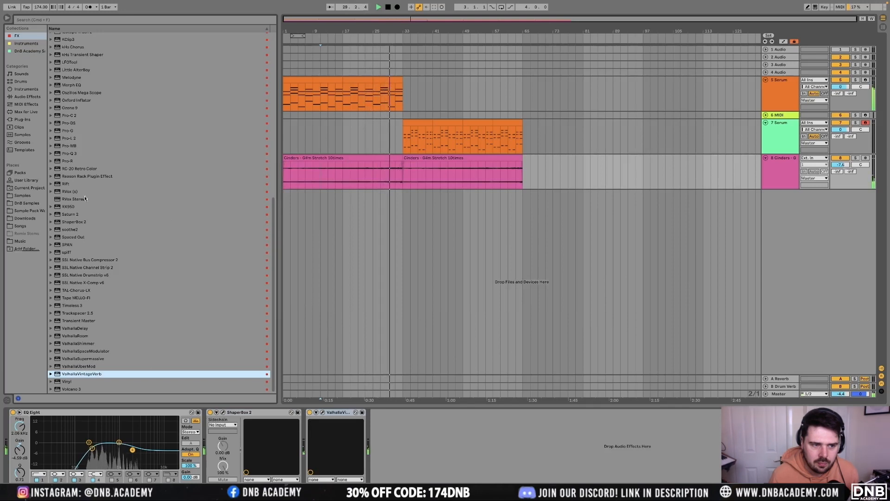
# Insert a new audio track below the Cinders track and open the Vocal Ambiences folder in the Samples library
pyautogui.click(782, 171)
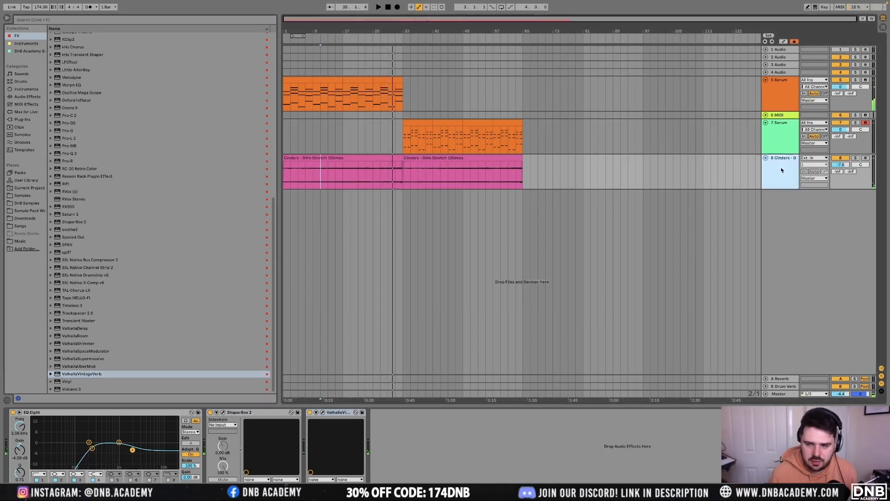
pyautogui.press('super+t')
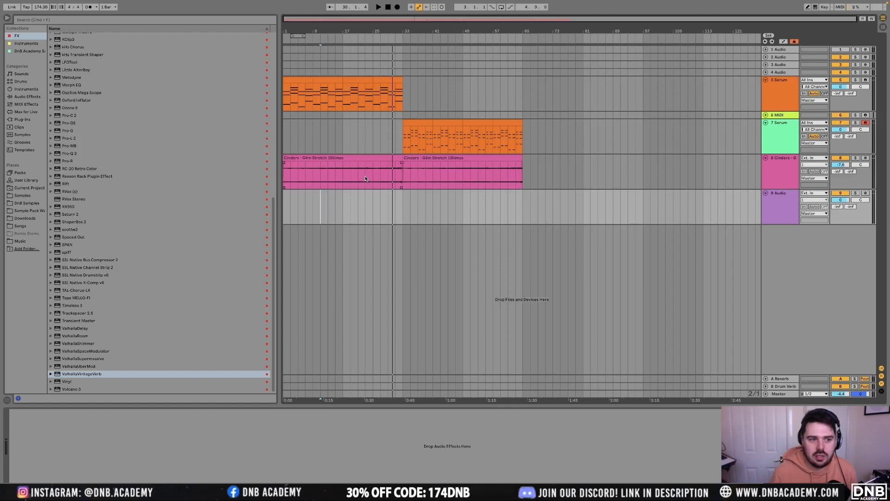
pyautogui.click(27, 204)
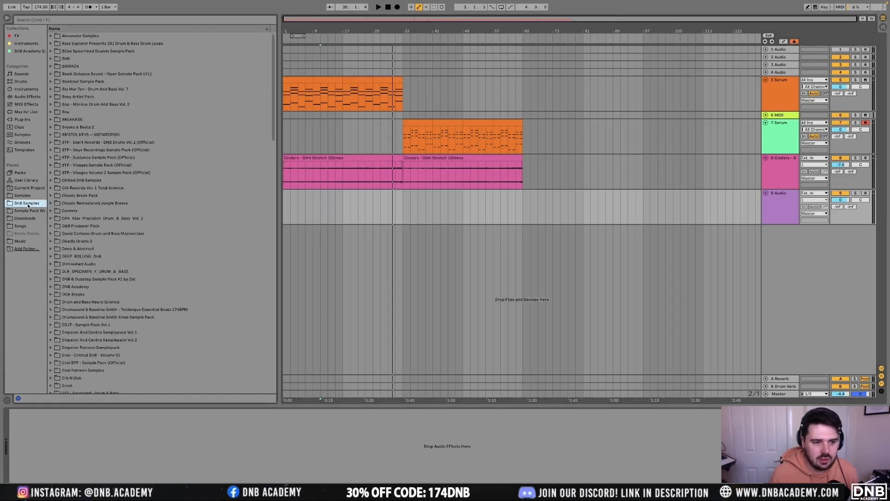
pyautogui.click(22, 195)
pyautogui.scroll(-15, 105, 245)
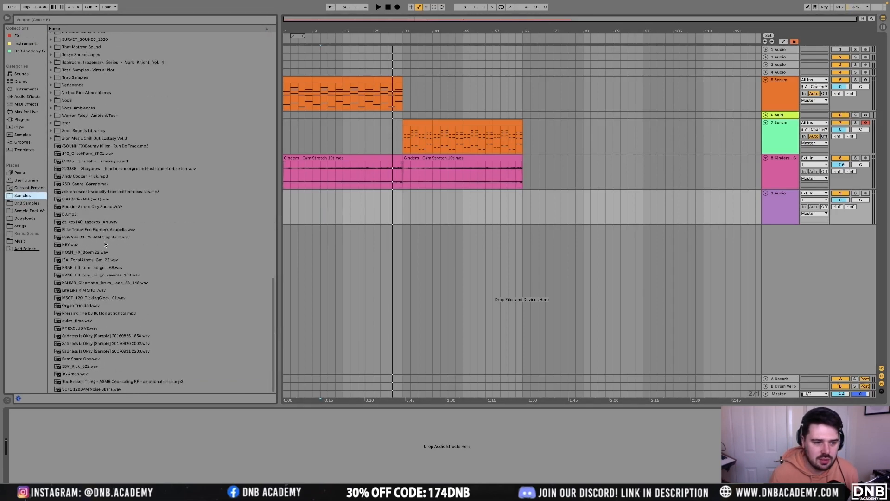
pyautogui.click(51, 108)
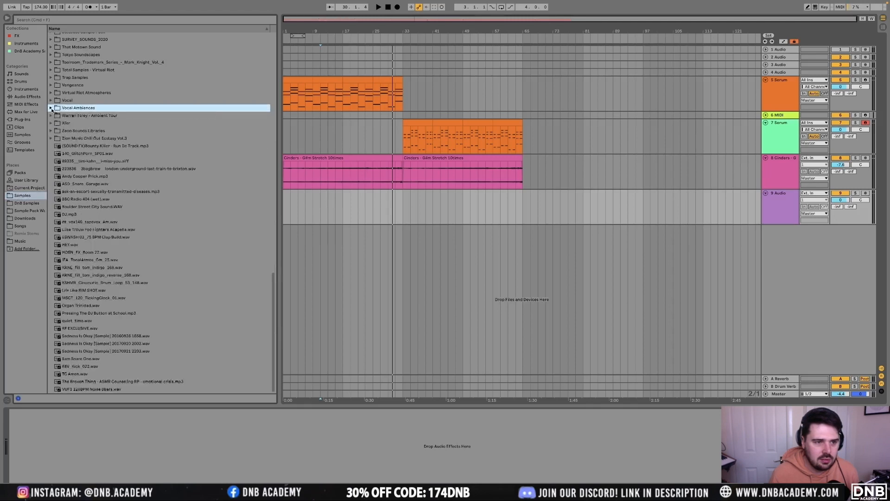
pyautogui.click(50, 109)
pyautogui.click(80, 140)
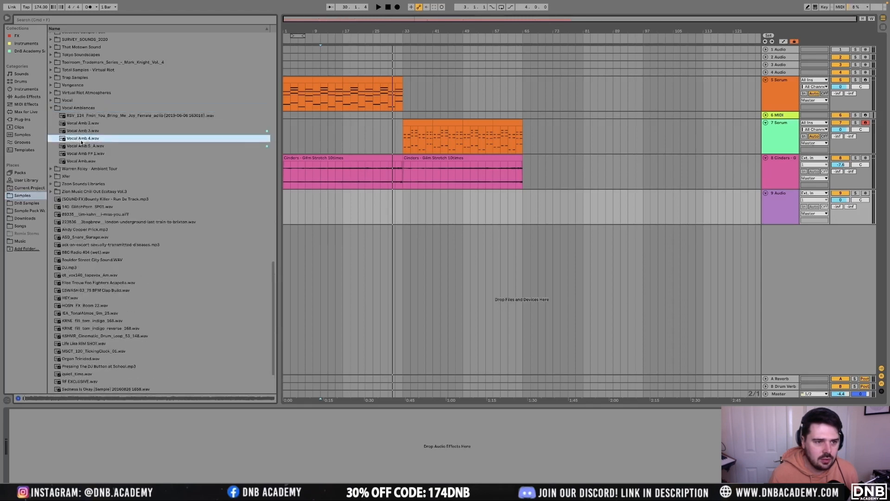
# Audition Vocal Amb 3.wav and place Vocal Amb 4.wav at the start of the new audio track
pyautogui.click(83, 131)
pyautogui.moveTo(86, 131); pyautogui.dragTo(290, 213)
pyautogui.click(86, 139)
pyautogui.moveTo(86, 139); pyautogui.dragTo(291, 212)
pyautogui.scroll(6, 292, 212)
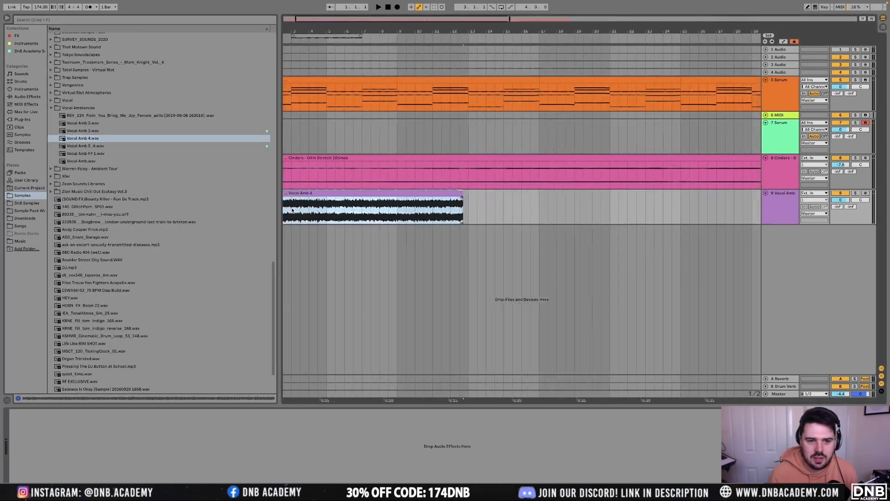
pyautogui.scroll(8, 294, 212)
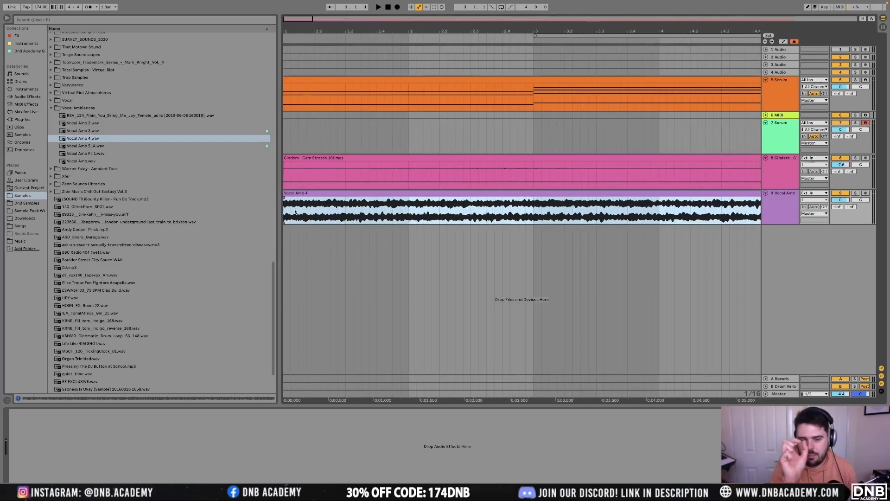
pyautogui.scroll(-5, 321, 202)
# Solo the Vocal Amb track, add a Tuner to it and play the clip to check its pitch
pyautogui.press('s')
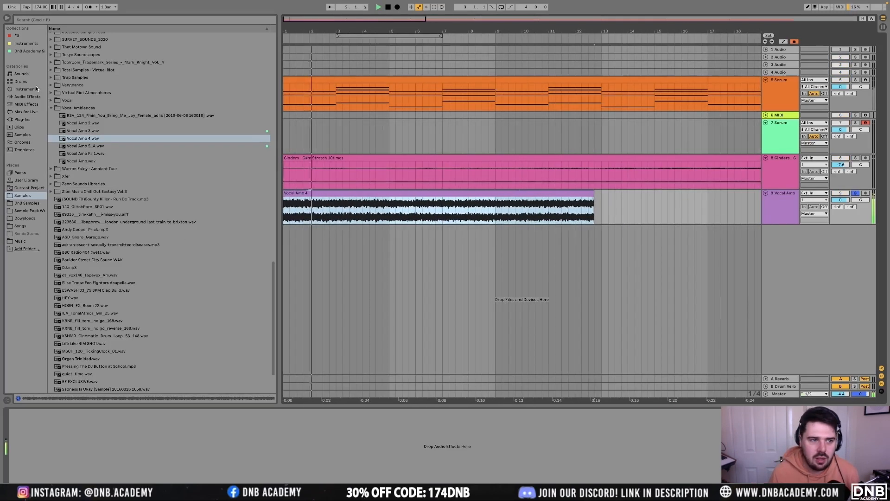
pyautogui.press('space')
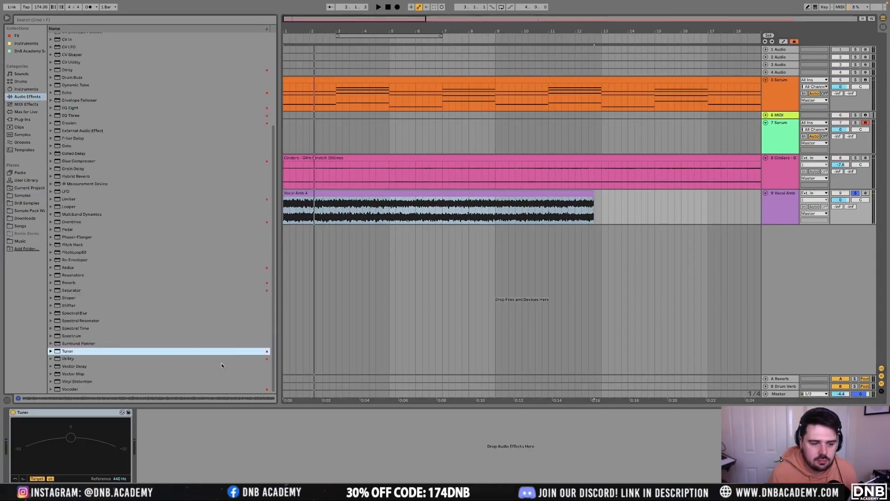
pyautogui.press('space')
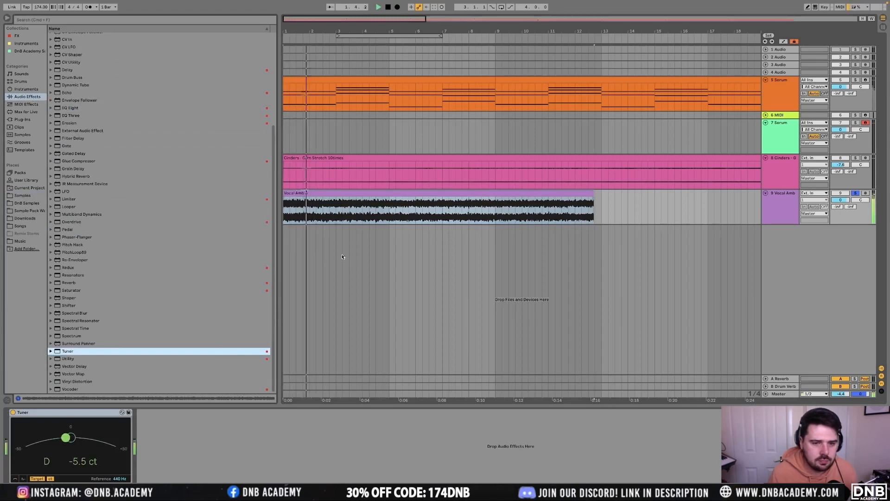
# Detune the Vocal Amb 4 clip upward by a few cents so that it sits in tune on D
pyautogui.doubleClick(308, 194)
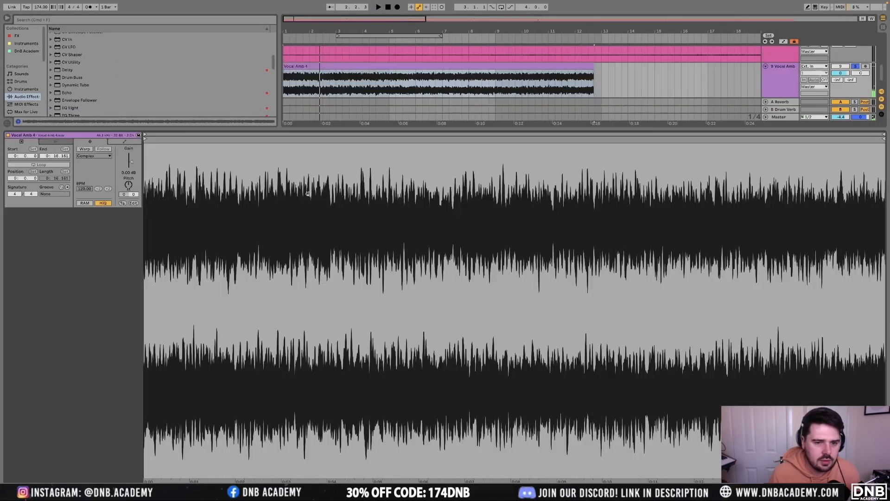
pyautogui.moveTo(132, 193); pyautogui.dragTo(132, 188)
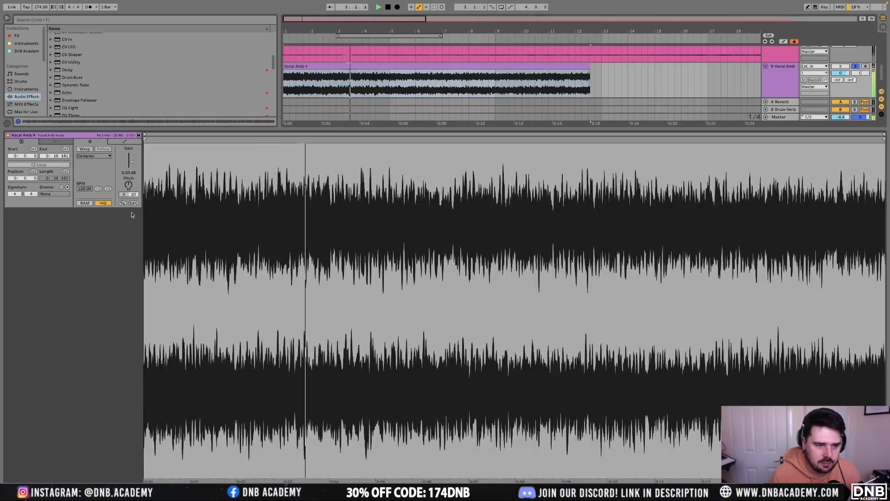
pyautogui.moveTo(134, 194); pyautogui.dragTo(134, 203)
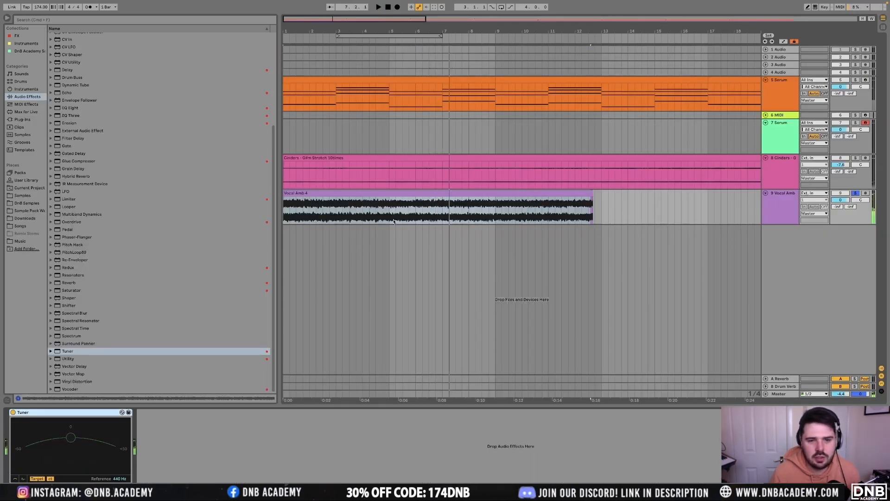
# Add ValhallaVintageVerb after the Tuner on the Vocal Amb track, set its mix to about 44% and play the result
pyautogui.click(17, 35)
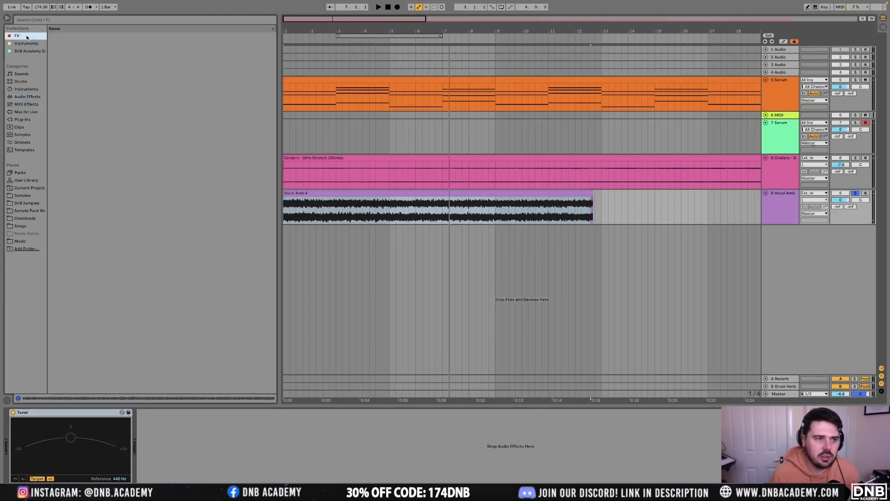
pyautogui.moveTo(93, 374); pyautogui.dragTo(172, 419)
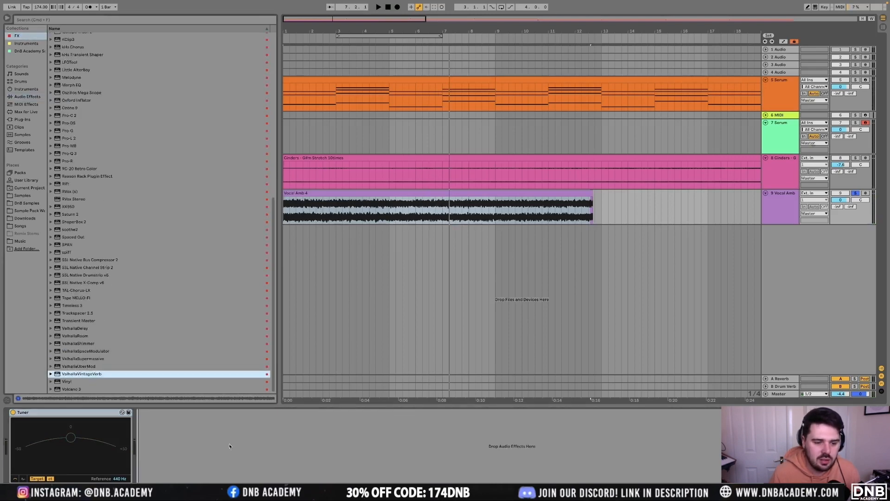
pyautogui.moveTo(229, 444); pyautogui.dragTo(229, 444)
pyautogui.moveTo(307, 227); pyautogui.dragTo(307, 275)
pyautogui.press('space')
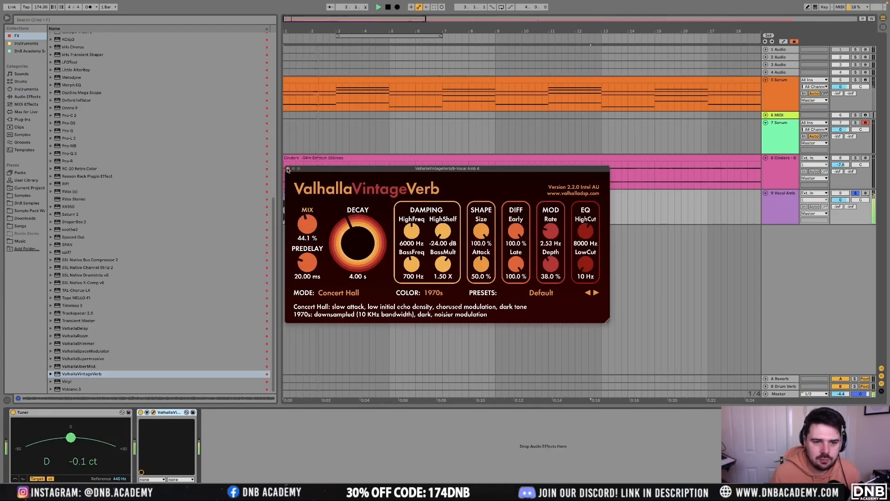
# Add soothe2 with its default settings to the Vocal Amb track and place ValhallaVintageVerb after it in the effect chain
pyautogui.click(288, 169)
pyautogui.click(250, 229)
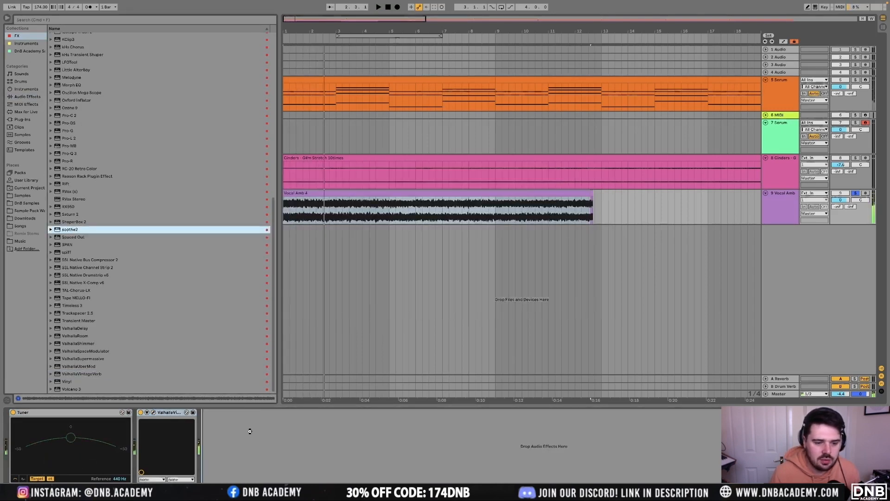
pyautogui.moveTo(249, 431); pyautogui.dragTo(251, 431)
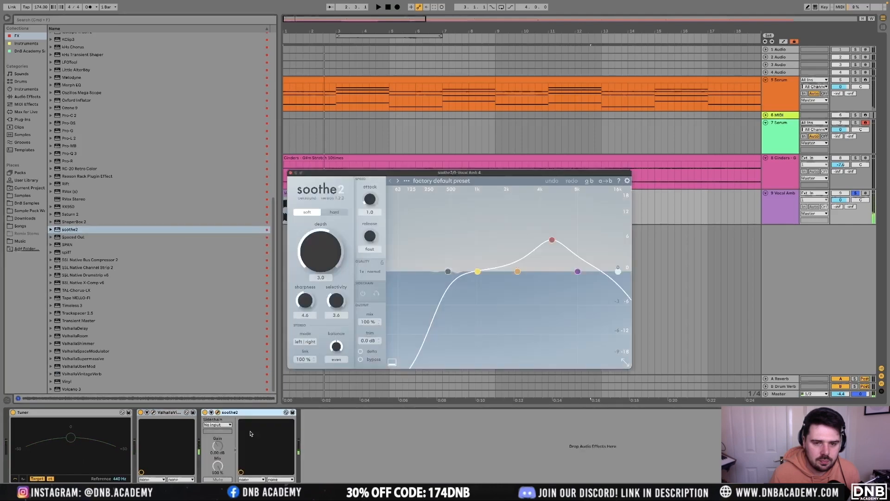
pyautogui.click(291, 172)
pyautogui.moveTo(169, 412); pyautogui.dragTo(315, 422)
# Add EQ Eight to the Vocal Amb track, roll off its lows and highs, and move ValhallaVintageVerb behind it
pyautogui.scroll(15, 179, 252)
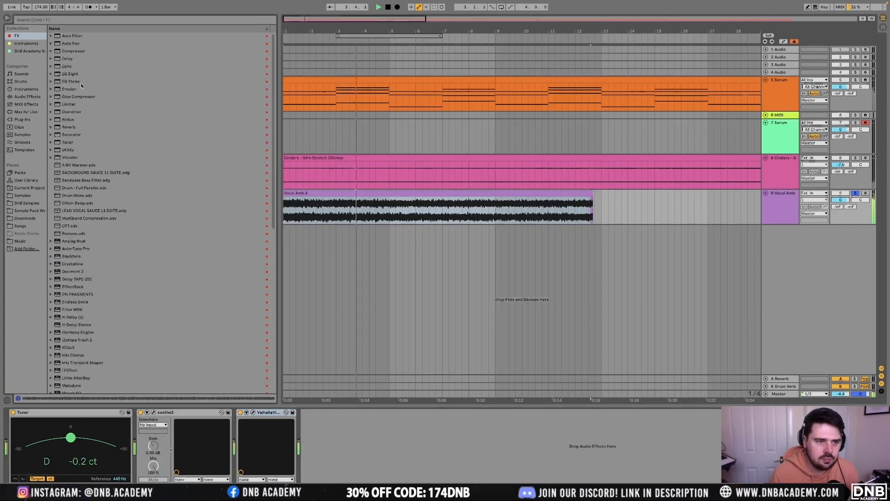
pyautogui.click(79, 75)
pyautogui.doubleClick(79, 74)
pyautogui.click(330, 473)
pyautogui.click(342, 440)
pyautogui.moveTo(345, 447); pyautogui.dragTo(383, 450)
pyautogui.click(460, 479)
pyautogui.moveTo(466, 447); pyautogui.dragTo(419, 447)
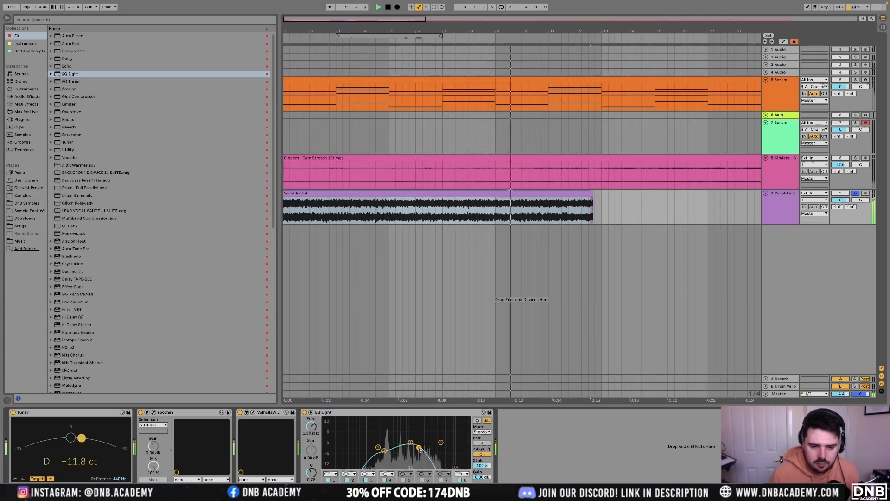
pyautogui.moveTo(268, 417); pyautogui.dragTo(498, 417)
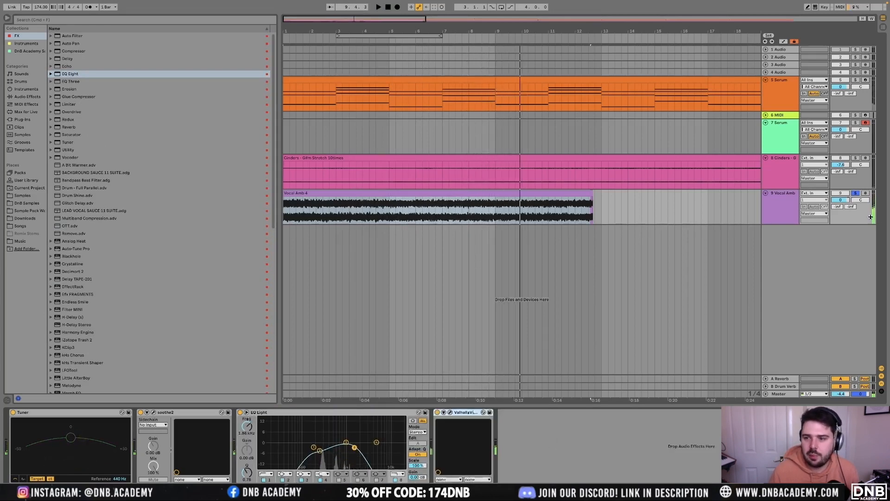
# Lower the Vocal Amb track's volume to about -12.7 dB and repeat the clip in eight-bar copies up to bar 33
pyautogui.moveTo(846, 200); pyautogui.dragTo(841, 200)
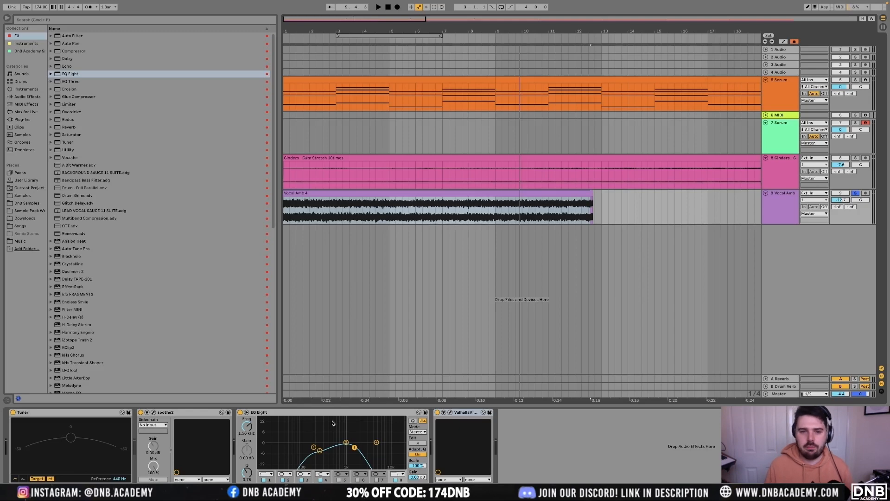
pyautogui.click(514, 204)
pyautogui.click(474, 199)
pyautogui.press('-')
pyautogui.press('-')
pyautogui.hotkey('ctrl', 'd')
pyautogui.hotkey('ctrl', 'd')
pyautogui.hotkey('ctrl', 'd')
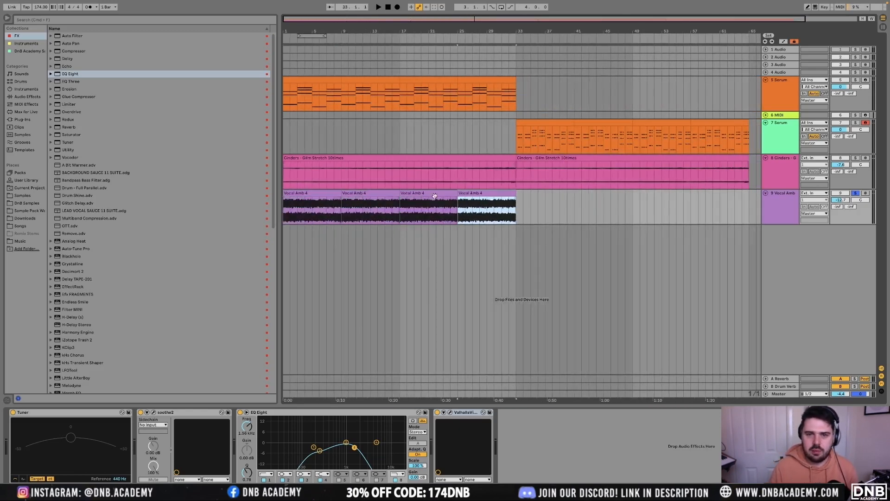
# Transpose the first Vocal Amb 4 clip to -6 semitones and play it from the start with the other tracks
pyautogui.click(292, 195)
pyautogui.press('space')
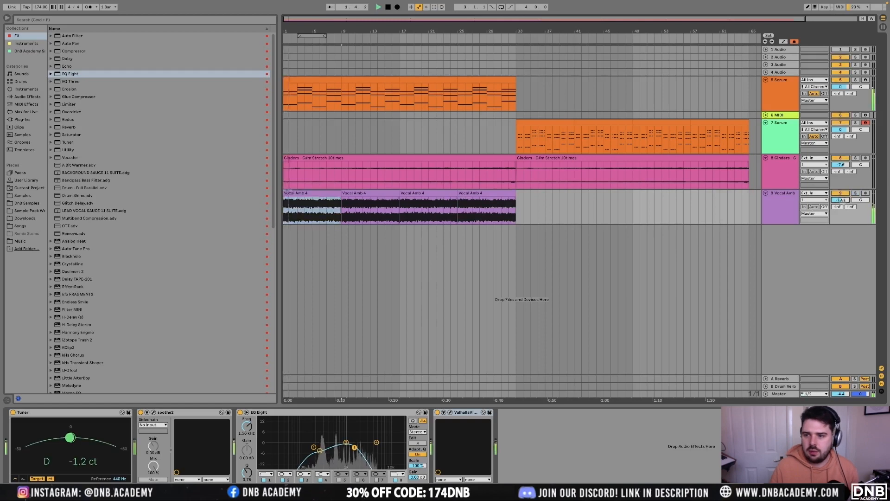
pyautogui.doubleClick(304, 204)
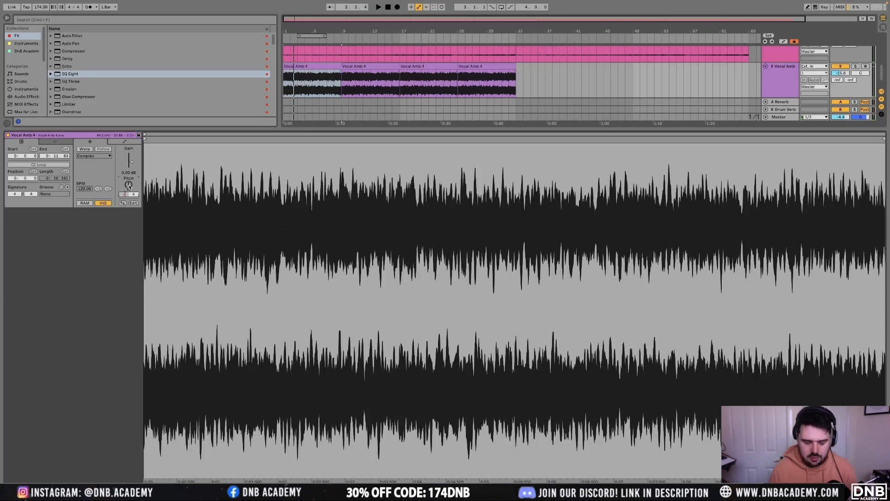
pyautogui.press('space')
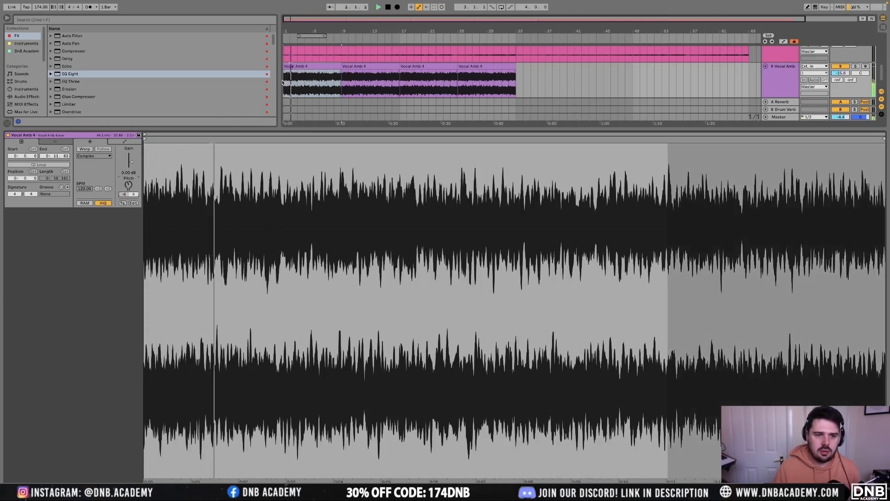
# Duplicate the transposed Vocal Amb 4 clip over the three following copies and lower the track's volume further
pyautogui.click(330, 66)
pyautogui.press('super+d')
pyautogui.press('super+d')
pyautogui.press('super+d')
pyautogui.moveTo(834, 70); pyautogui.dragTo(834, 75)
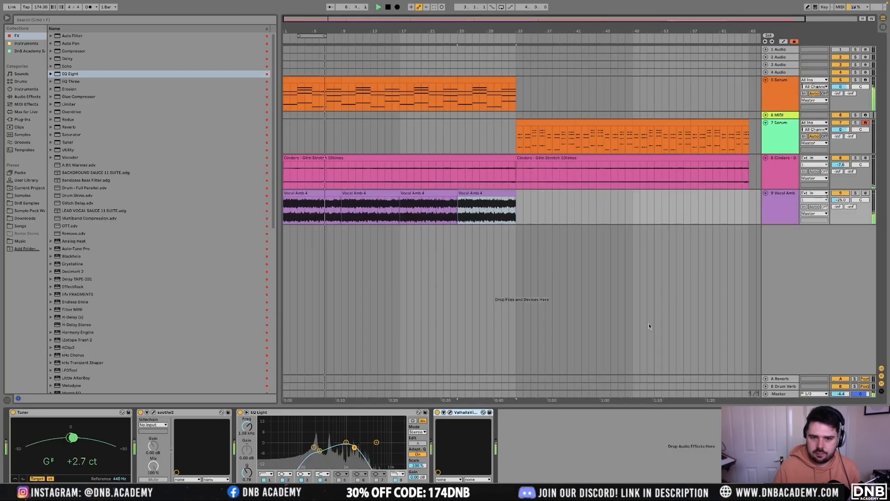
pyautogui.hotkey('shift', 'Tab')
# Copy ShaperBox 2 from the Cinders track to the Vocal Amb track before ValhallaVintageVerb and readjust the Vocal Amb volume
pyautogui.click(777, 173)
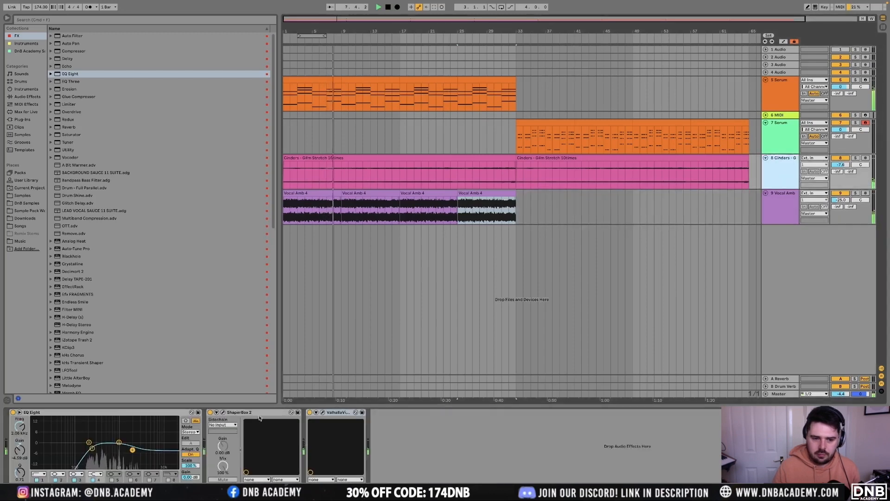
pyautogui.click(279, 425)
pyautogui.click(405, 209)
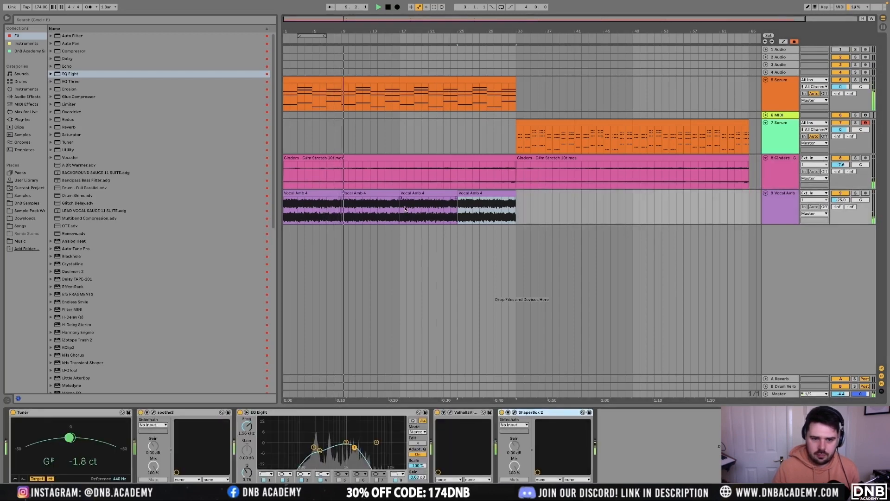
pyautogui.moveTo(461, 412); pyautogui.dragTo(607, 425)
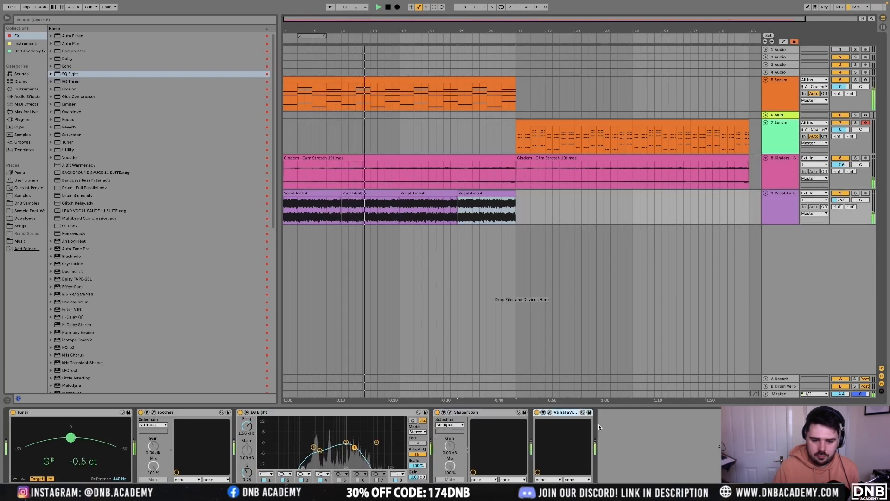
pyautogui.moveTo(843, 200); pyautogui.dragTo(844, 204)
# Insert a new audio track and browse the samples to the Minor Atmos folder of the Virtual Riot Atmospheres pack
pyautogui.click(784, 209)
pyautogui.press('super+t')
pyautogui.click(23, 195)
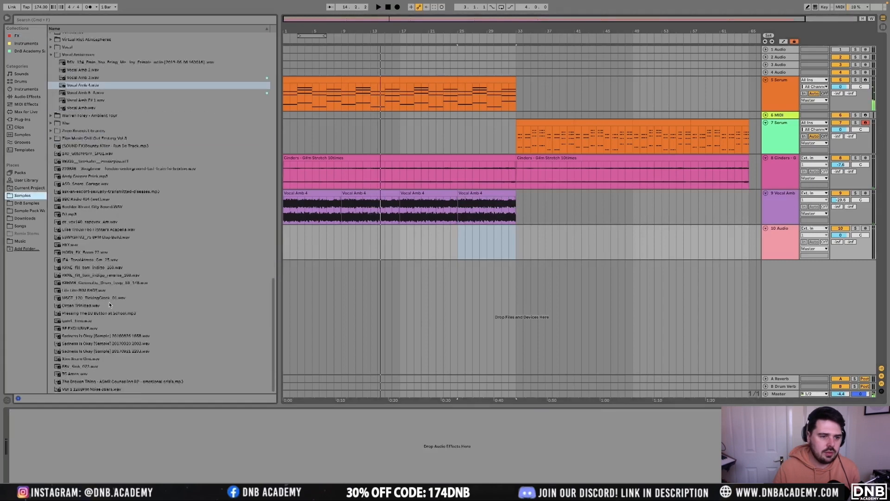
pyautogui.click(52, 161)
pyautogui.click(50, 146)
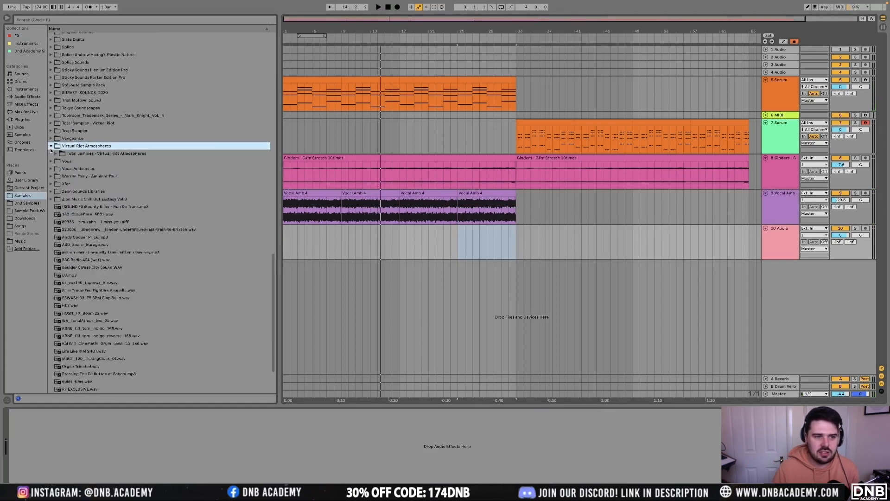
pyautogui.click(56, 154)
pyautogui.click(60, 184)
pyautogui.scroll(-5, 74, 199)
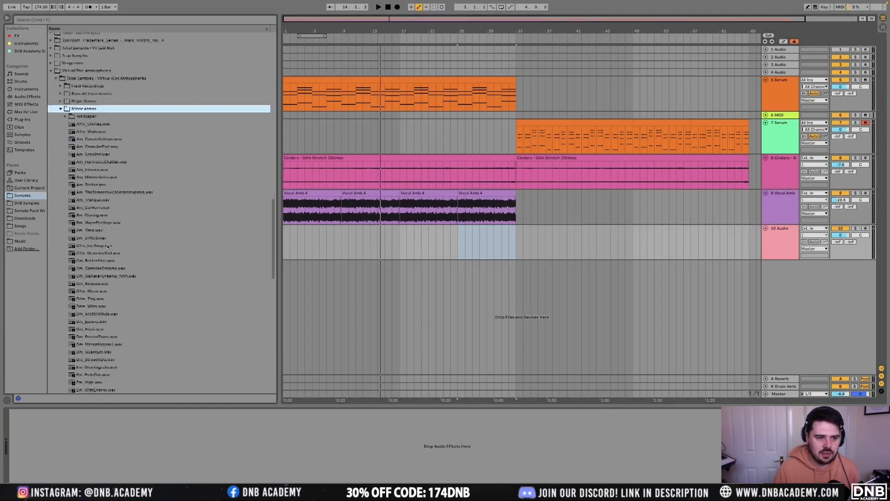
# Audition several minor atmosphere samples and place A#m_Chimes.wav at the start of the new audio track
pyautogui.click(103, 241)
pyautogui.click(105, 189)
pyautogui.click(104, 151)
pyautogui.click(106, 135)
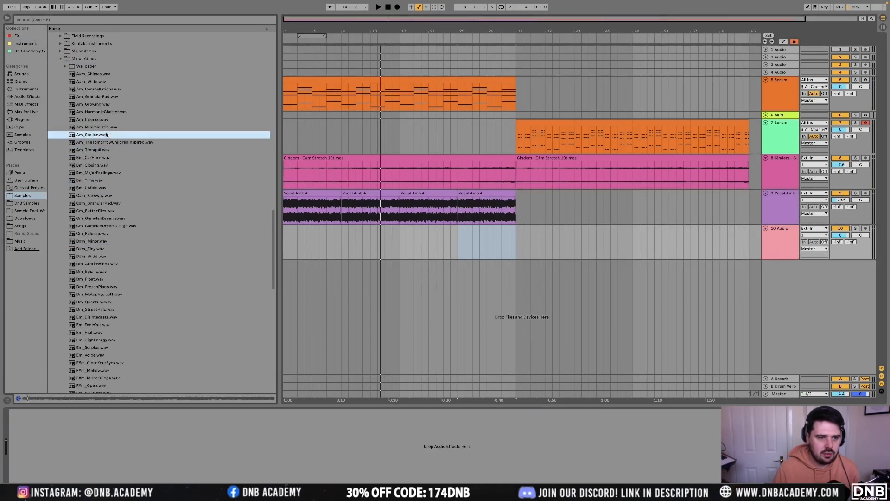
pyautogui.click(100, 128)
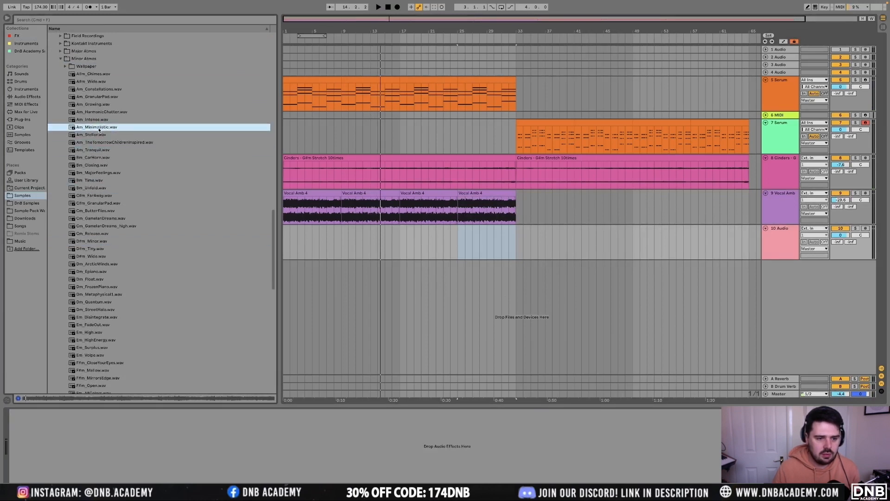
pyautogui.click(96, 120)
pyautogui.click(95, 302)
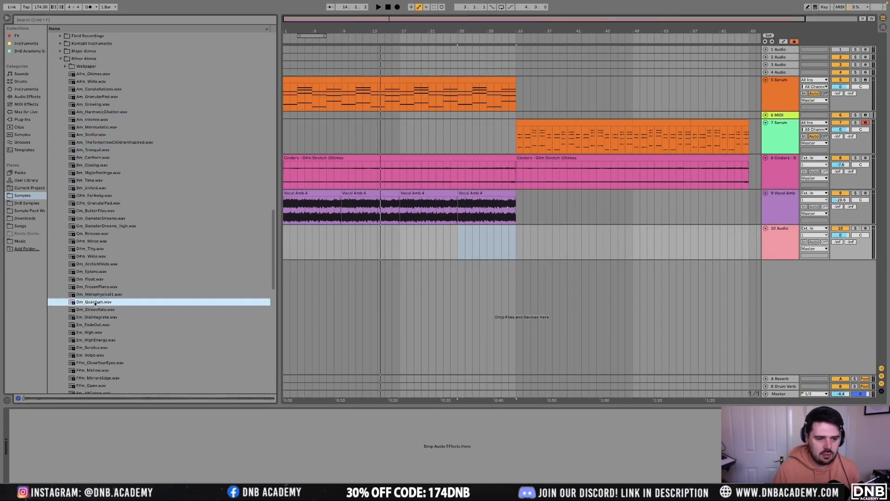
pyautogui.click(96, 99)
pyautogui.click(95, 89)
pyautogui.click(95, 82)
pyautogui.click(94, 74)
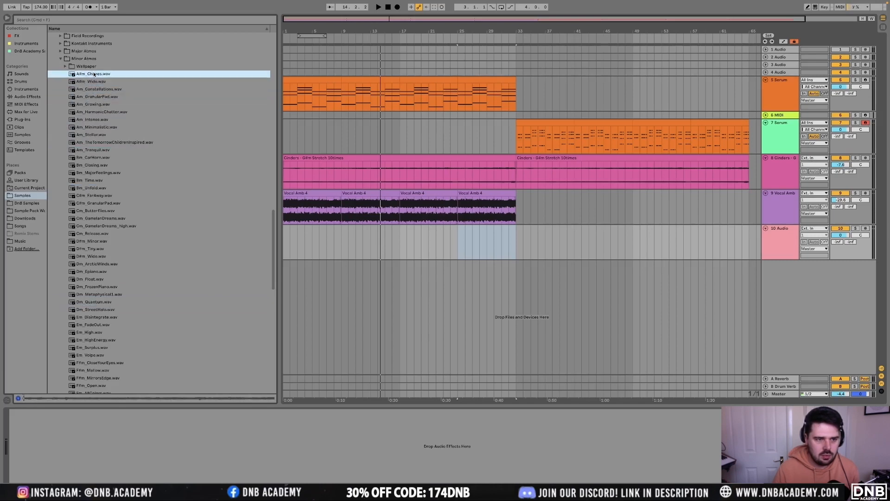
pyautogui.moveTo(93, 74); pyautogui.dragTo(286, 243)
# Transpose the A#m_Chimes clip by -2 semitones, play it and lower its track volume to about -14 dB
pyautogui.doubleClick(299, 228)
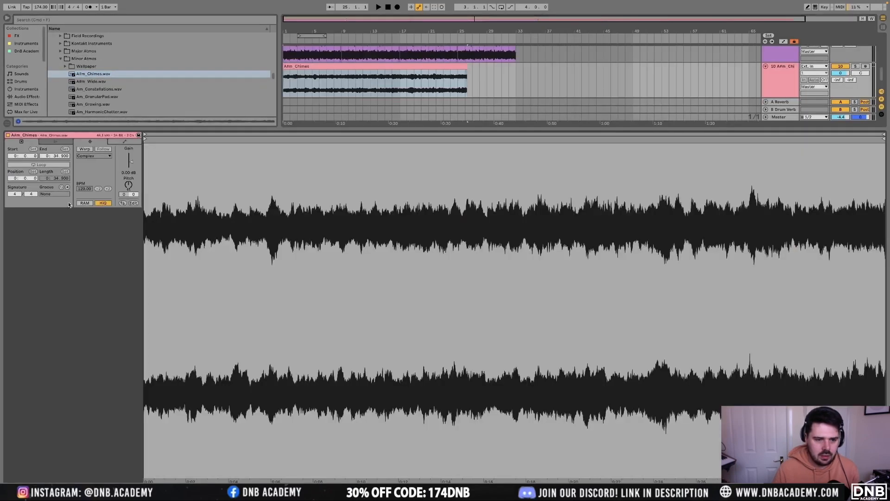
pyautogui.click(125, 194)
pyautogui.write('-2')
pyautogui.press('Return')
pyautogui.press('space')
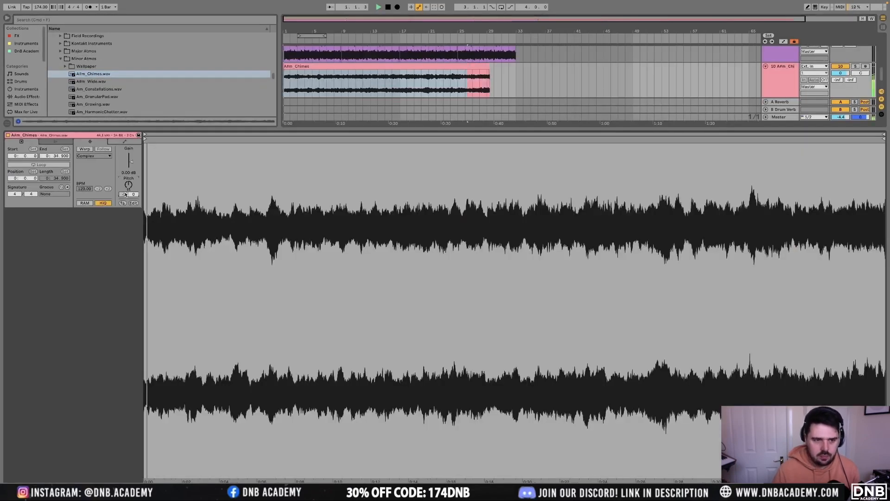
pyautogui.moveTo(840, 73); pyautogui.dragTo(840, 100)
# Split the A#m_Chimes clip at bar 9, repeat its first eight bars up to bar 33 and lower the track to about -21.2 dB
pyautogui.click(343, 84)
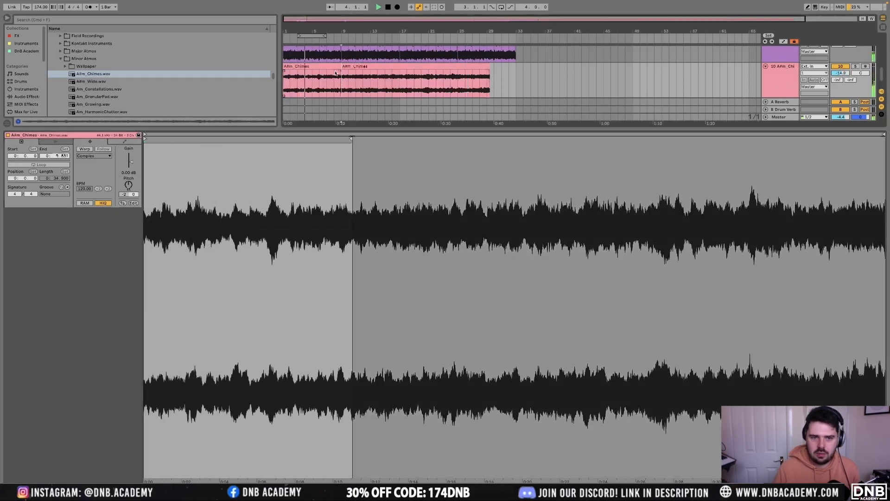
pyautogui.press('super+e')
pyautogui.click(303, 66)
pyautogui.press('super+d')
pyautogui.keyDown('shift'); pyautogui.click(303, 66); pyautogui.keyUp('shift')
pyautogui.press('super+d')
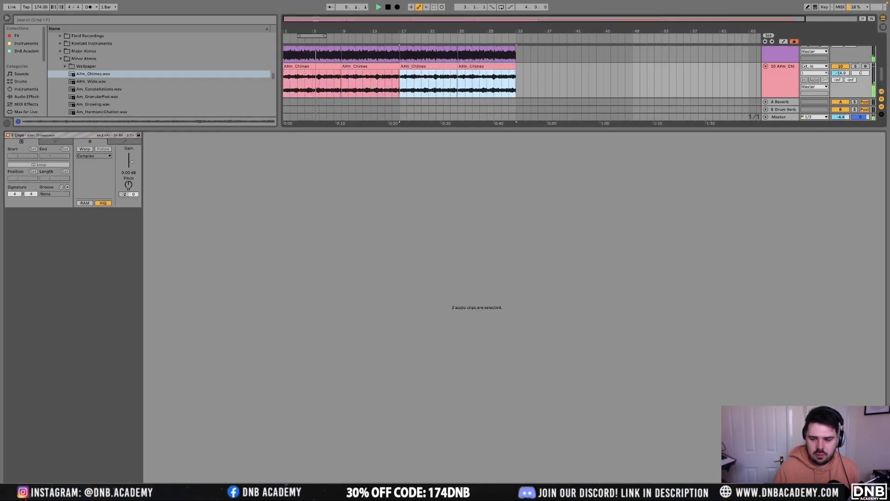
pyautogui.hotkey('shift', 'Tab')
pyautogui.moveTo(841, 235); pyautogui.dragTo(842, 236)
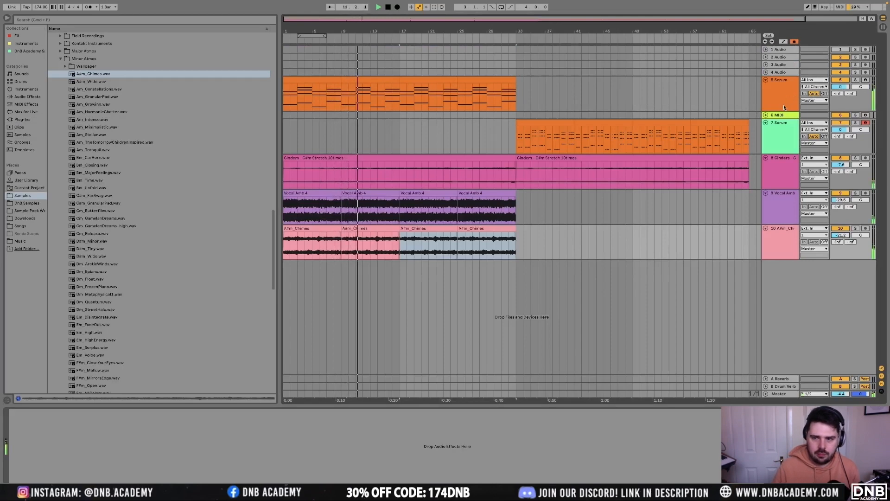
# Group the Cinders, Vocal Amb and A#m_Chimes tracks and name the group Atmos
pyautogui.click(783, 169)
pyautogui.keyDown('shift'); pyautogui.click(783, 241); pyautogui.keyUp('shift')
pyautogui.press('super+g')
pyautogui.click(788, 171)
pyautogui.press('super+r')
pyautogui.write('Atmos')
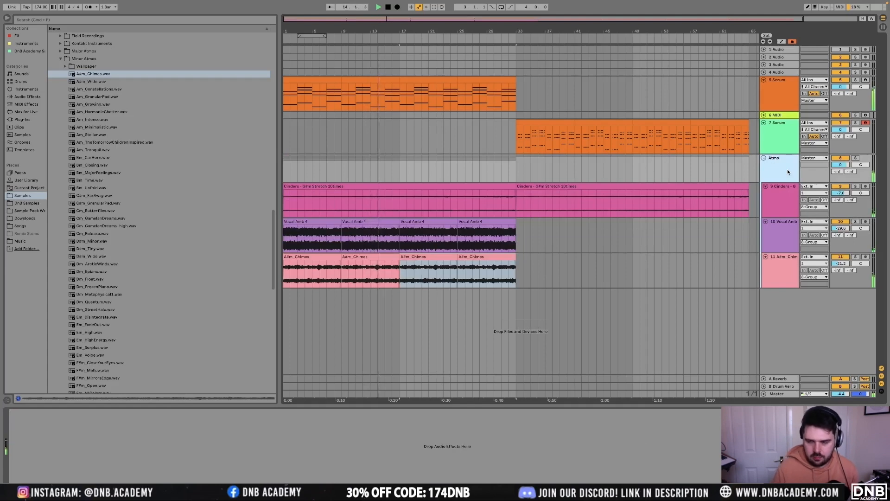
# Group the Cinders and Vocal Amb tracks inside the Atmos group and name the subgroup Atmos Pulse
pyautogui.click(786, 195)
pyautogui.keyDown('shift'); pyautogui.click(785, 225); pyautogui.keyUp('shift')
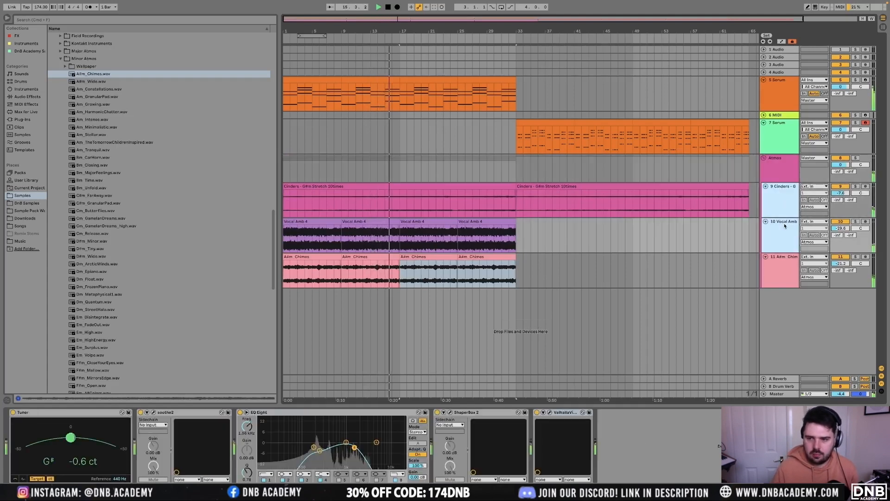
pyautogui.press('super+g')
pyautogui.click(780, 190)
pyautogui.press('super+r')
pyautogui.write('Atmos')
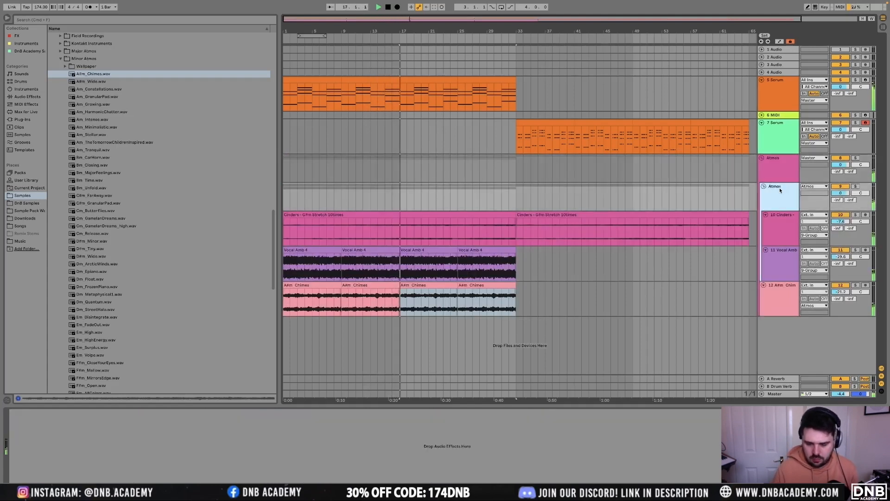
pyautogui.write(' Pulse')
# Move ShaperBox 2 from the Cinders track to the Atmos Pulse group and remove it from the Vocal Amb track
pyautogui.click(781, 227)
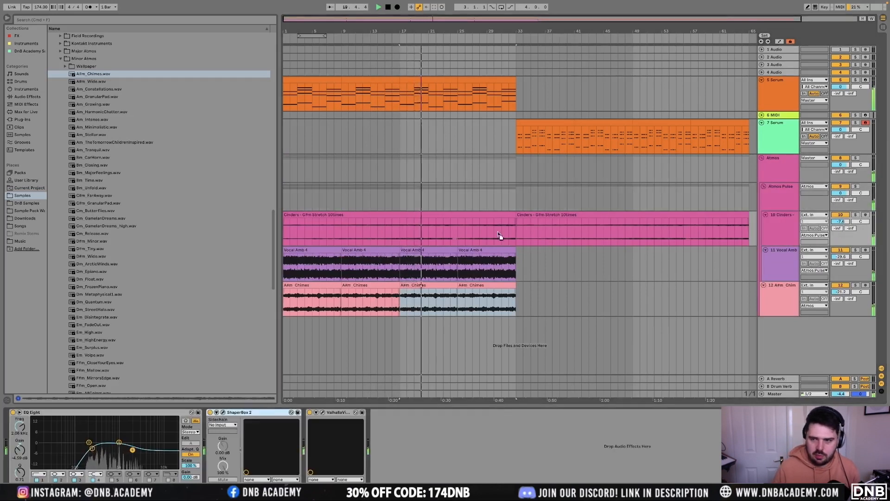
pyautogui.click(655, 188)
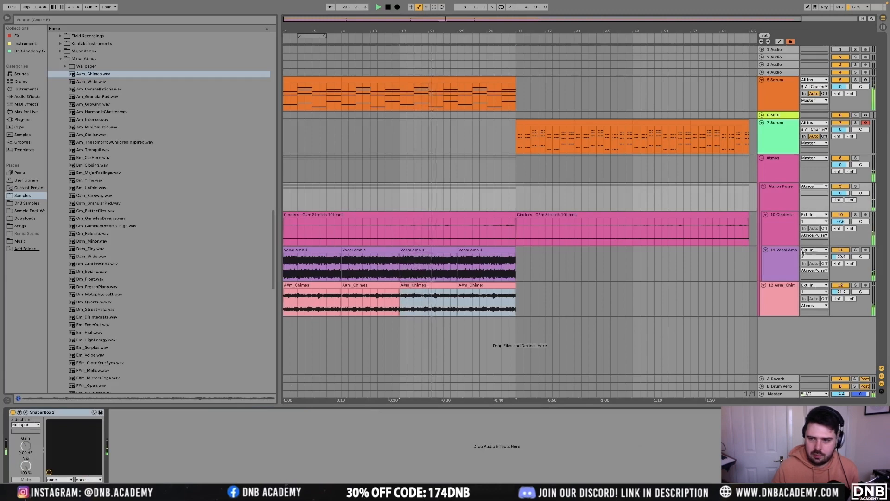
pyautogui.click(788, 272)
pyautogui.click(495, 416)
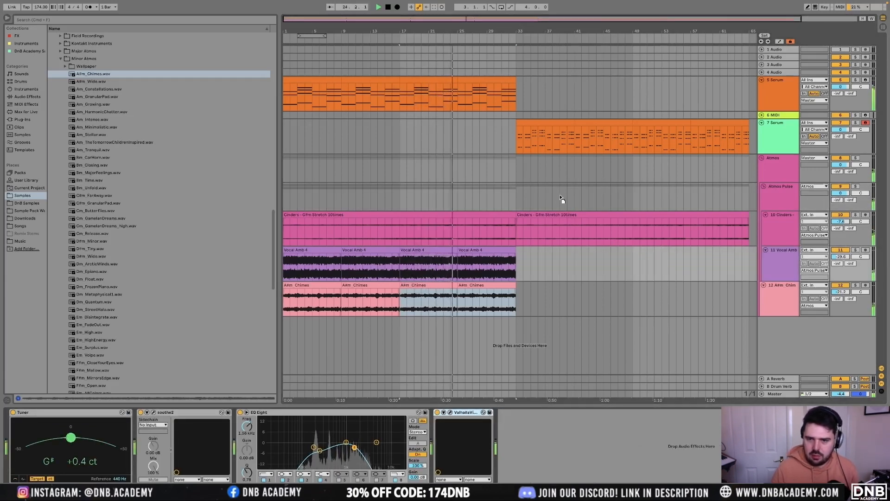
# Move ValhallaVintageVerb from the Cinders track to the Atmos Pulse group after ShaperBox 2 and play from the start
pyautogui.click(819, 230)
pyautogui.click(783, 232)
pyautogui.click(236, 412)
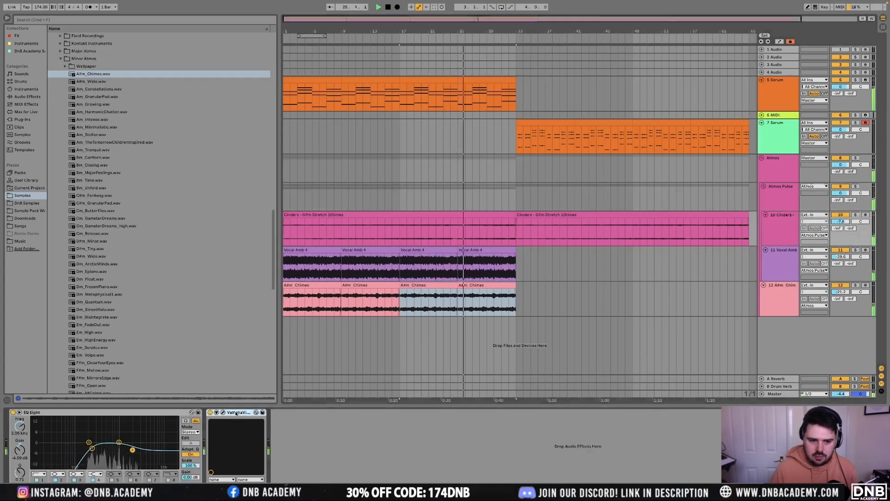
pyautogui.press('Delete')
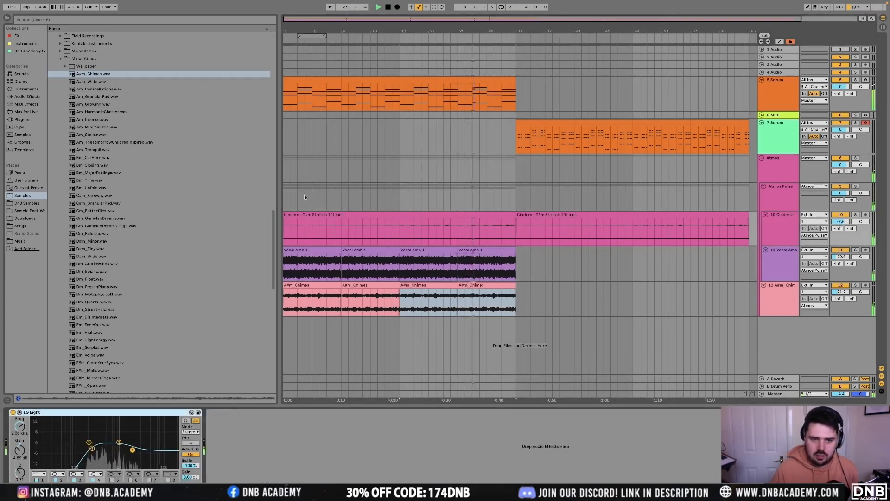
pyautogui.click(283, 200)
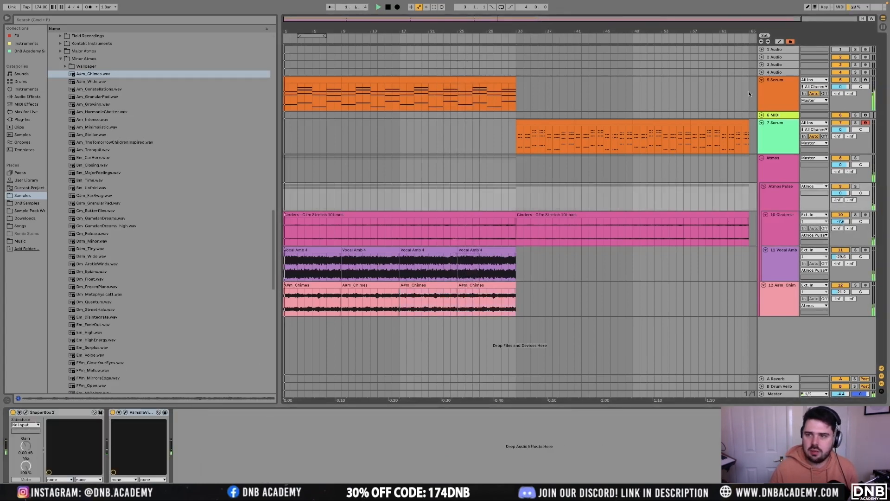
# Fold the Atmos group and insert a new MIDI track below the empty 6 MIDI track
pyautogui.click(778, 108)
pyautogui.click(760, 158)
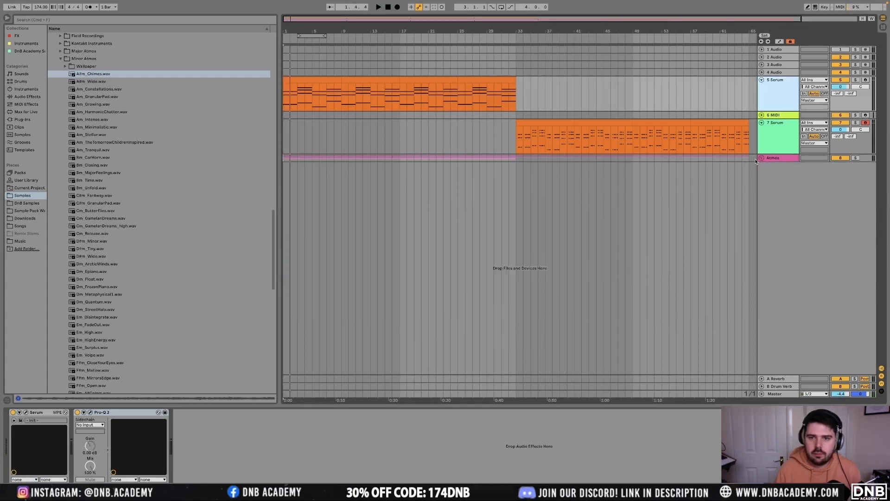
pyautogui.click(782, 116)
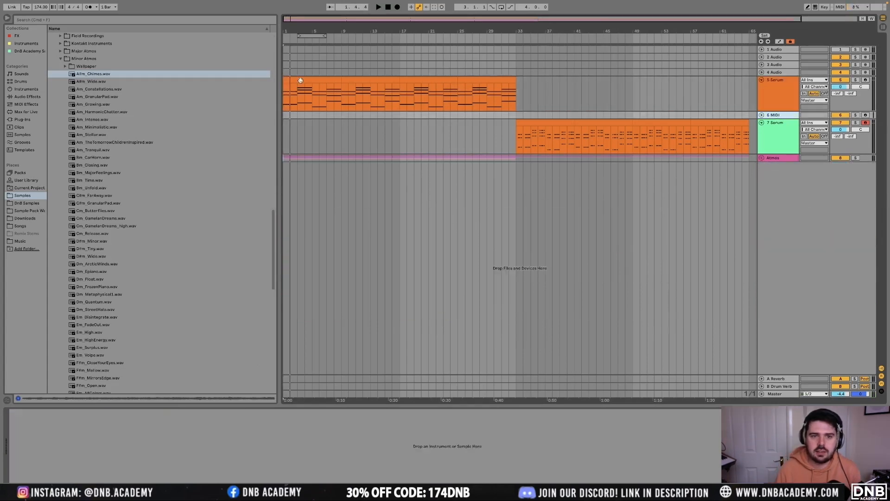
pyautogui.press('space')
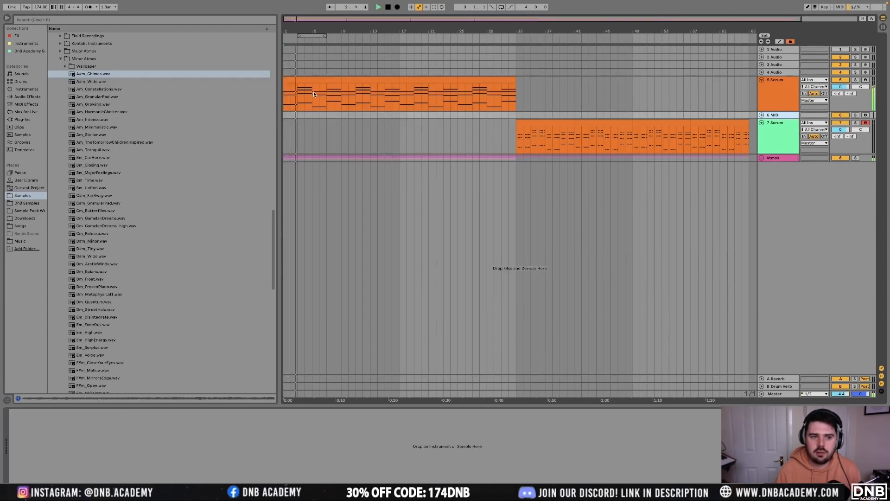
pyautogui.press('super+shift+t')
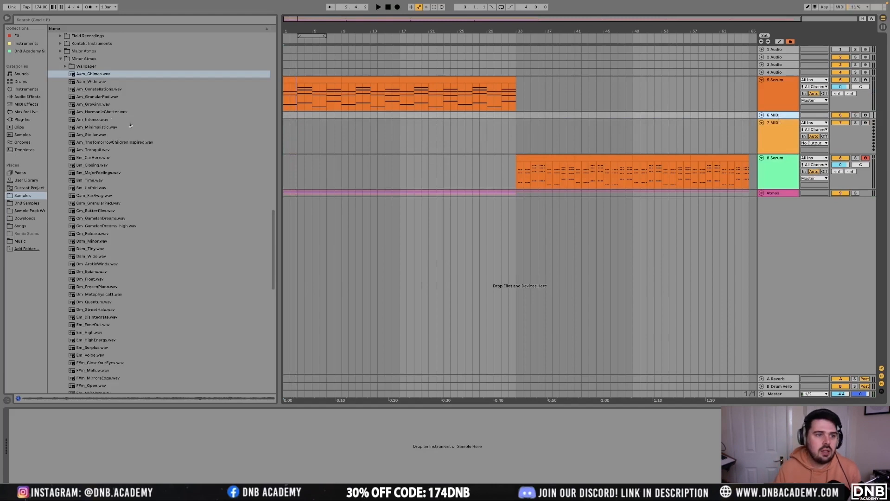
# Load Pigments on the 6 MIDI track and choose its Default preset from the Template category
pyautogui.click(26, 43)
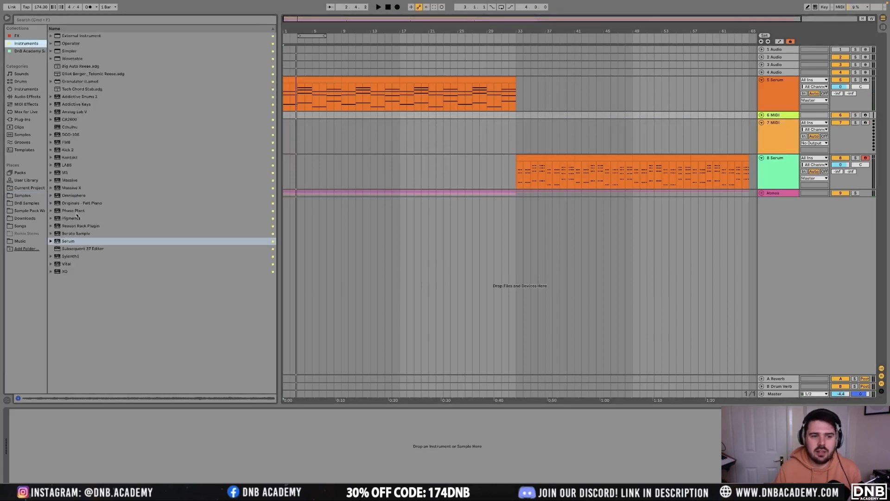
pyautogui.moveTo(71, 219); pyautogui.dragTo(311, 115)
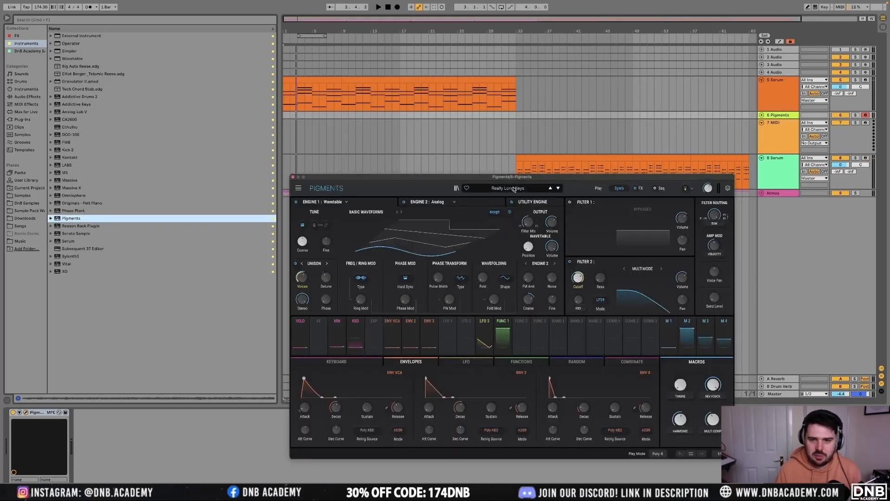
pyautogui.click(514, 189)
pyautogui.moveTo(506, 291)
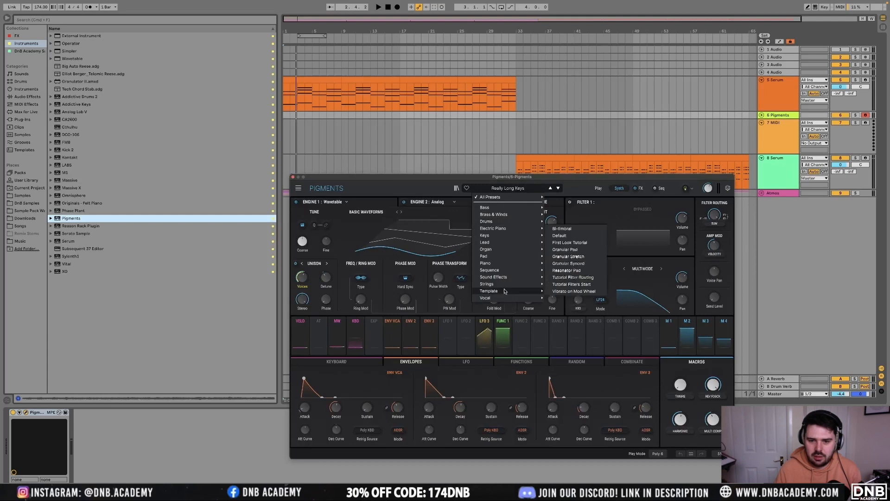
pyautogui.click(574, 236)
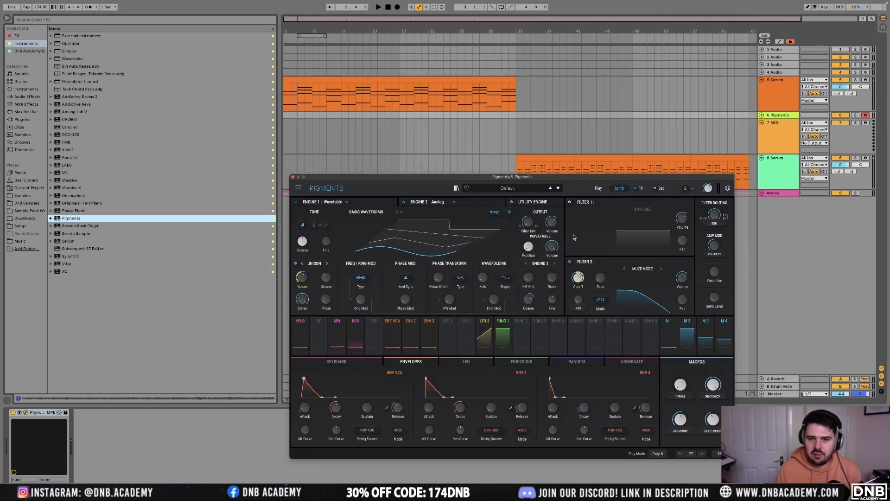
pyautogui.click(293, 177)
pyautogui.click(377, 95)
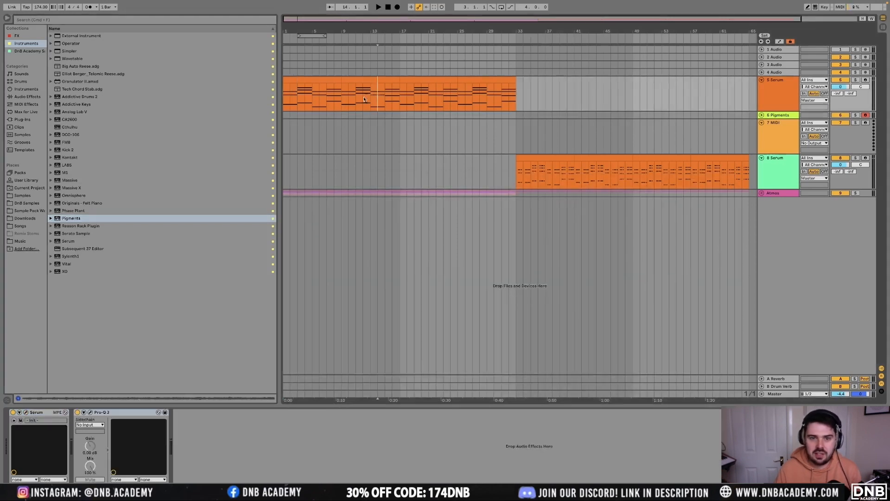
# Load Cthulhu on the new 7 MIDI track and switch off its Chords module
pyautogui.click(807, 153)
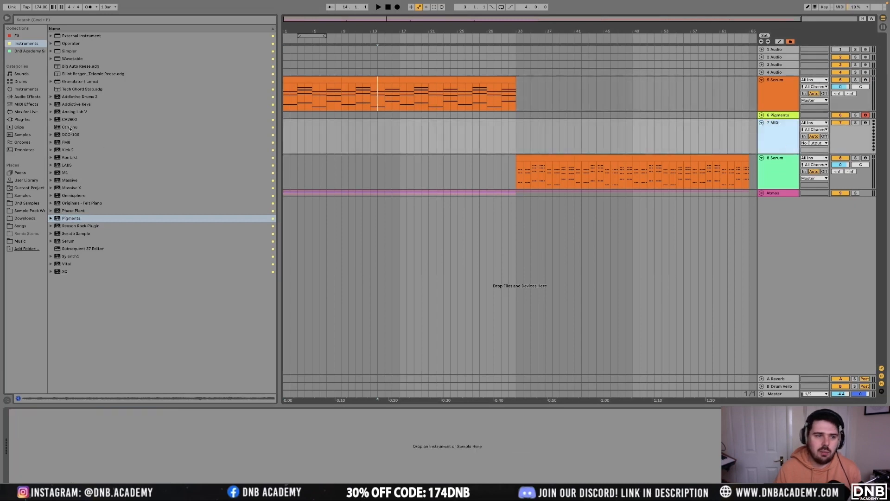
pyautogui.moveTo(70, 130); pyautogui.dragTo(365, 132)
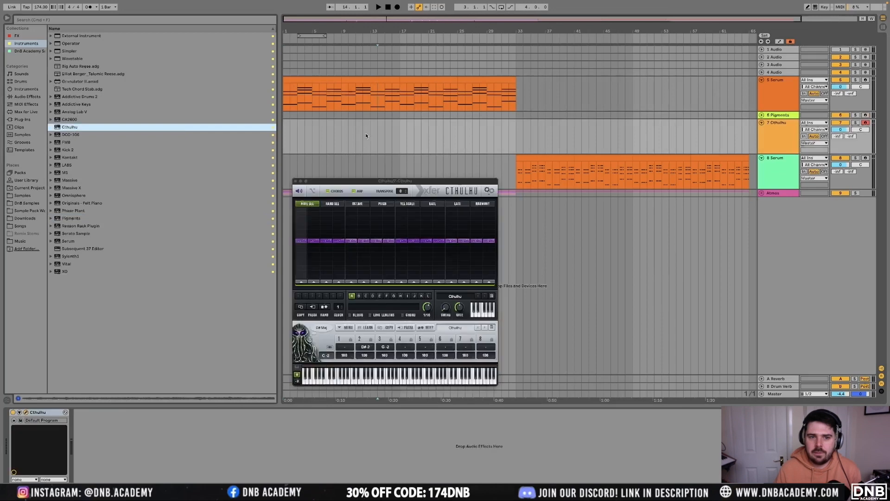
pyautogui.click(329, 192)
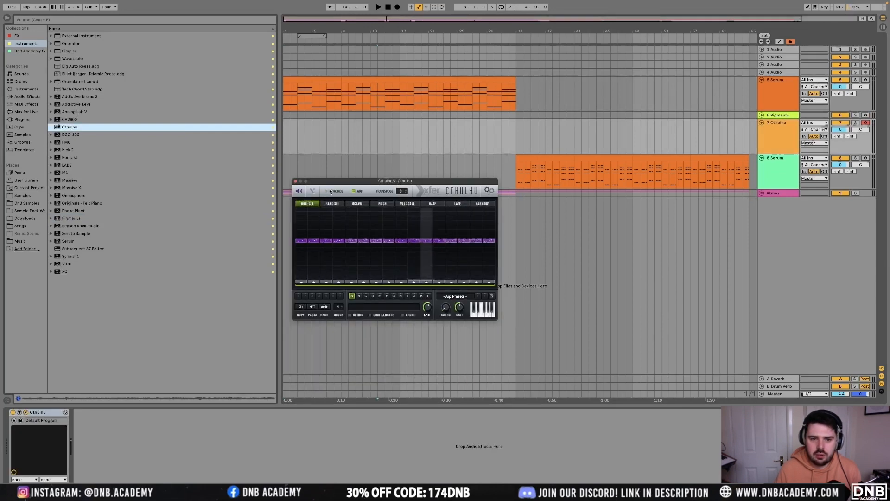
# Copy the Serum chord clip to the Cthulhu track and loop its 32 bars
pyautogui.moveTo(286, 93); pyautogui.dragTo(373, 135)
pyautogui.press('super+d')
pyautogui.keyDown('shift'); pyautogui.click(305, 121); pyautogui.keyUp('shift')
pyautogui.press('super+l')
pyautogui.click(776, 140)
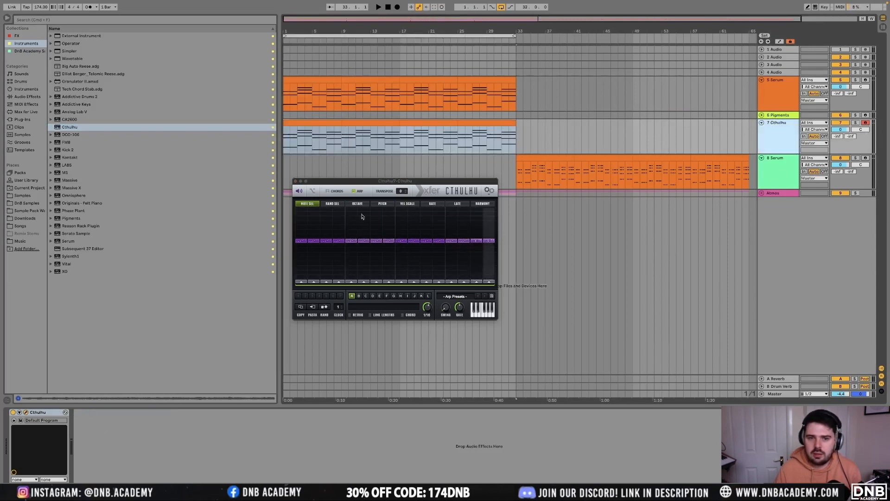
# Turn off Cthulhu's internal sound and route its MIDI into the Pigments track with monitoring set to In
pyautogui.click(300, 192)
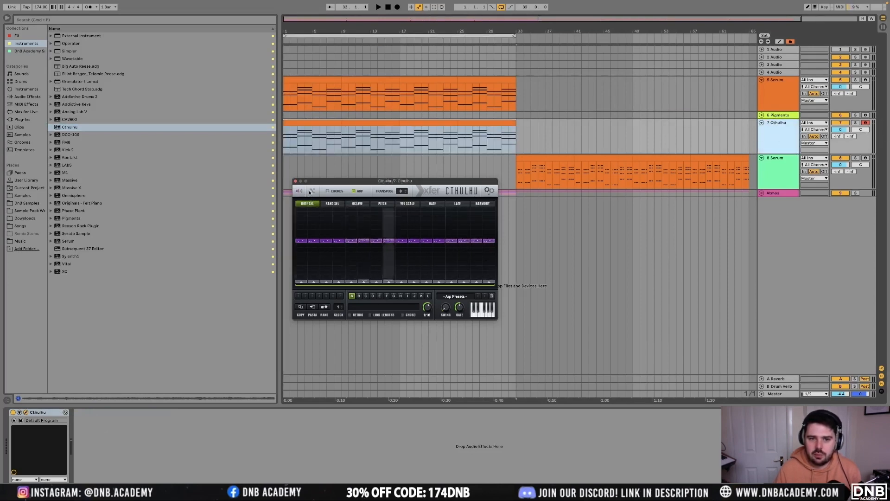
pyautogui.click(761, 115)
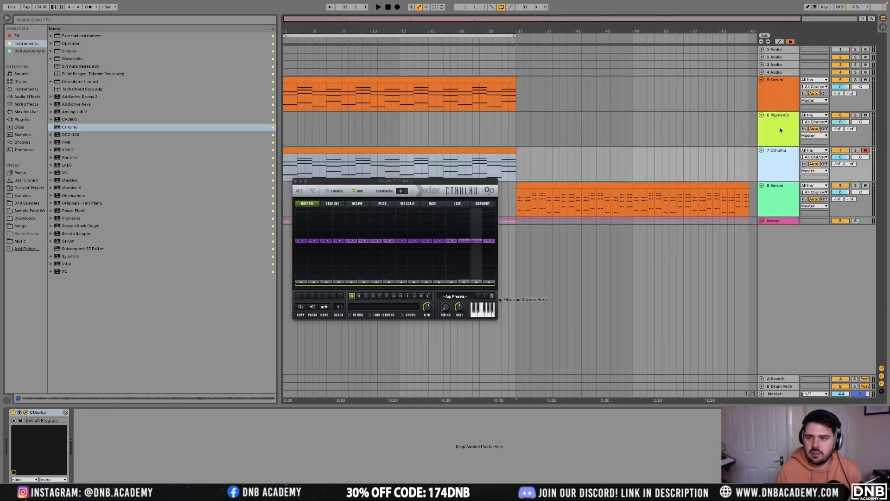
pyautogui.click(814, 115)
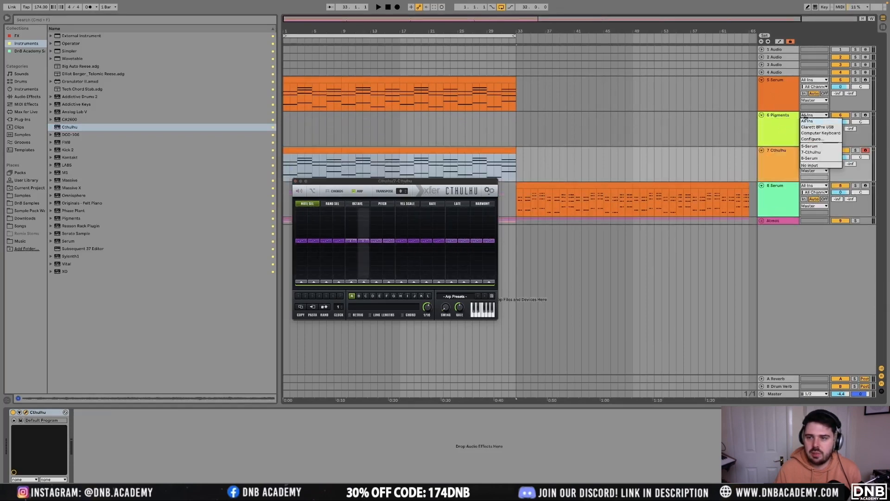
pyautogui.click(811, 152)
pyautogui.click(814, 122)
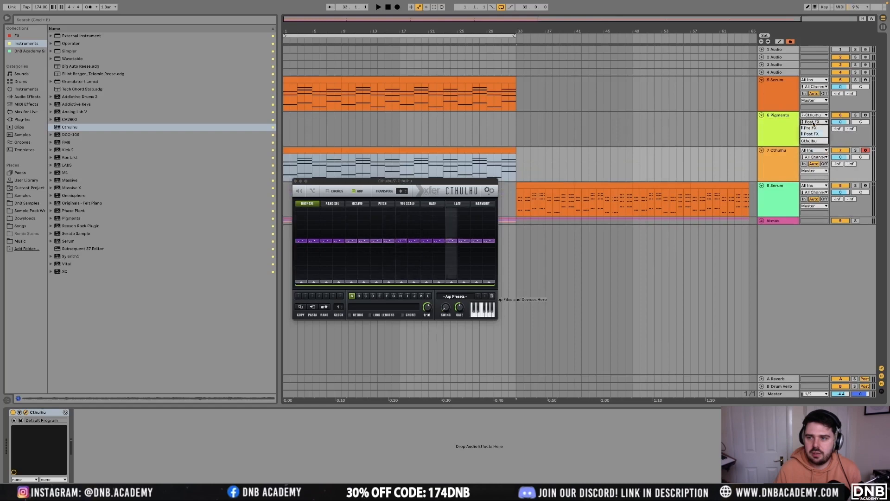
pyautogui.click(812, 141)
pyautogui.click(804, 129)
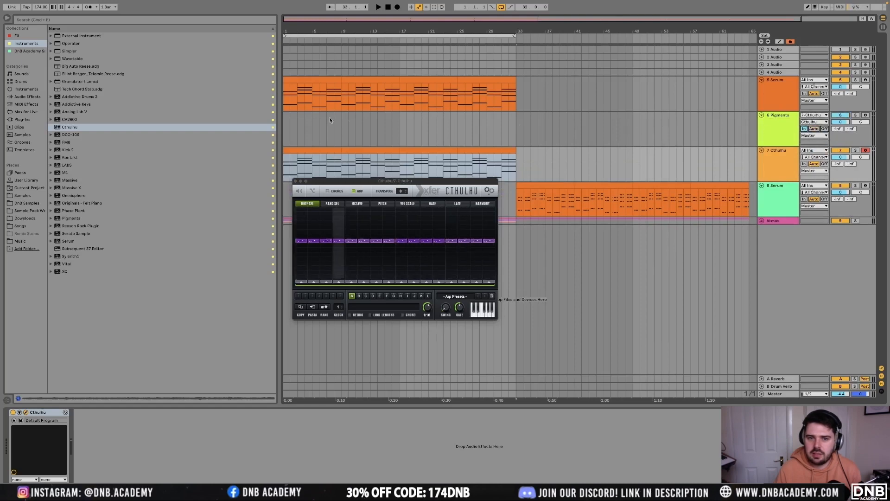
pyautogui.click(285, 139)
pyautogui.press('space')
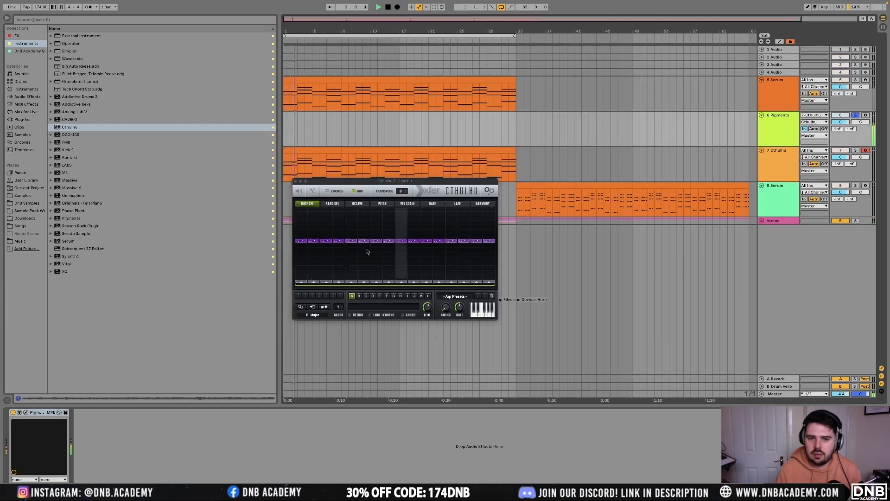
# Set Cthulhu's arpeggiator rate to 1/8 and draw a rising zigzag note pattern limited to six steps
pyautogui.moveTo(428, 308); pyautogui.dragTo(430, 316)
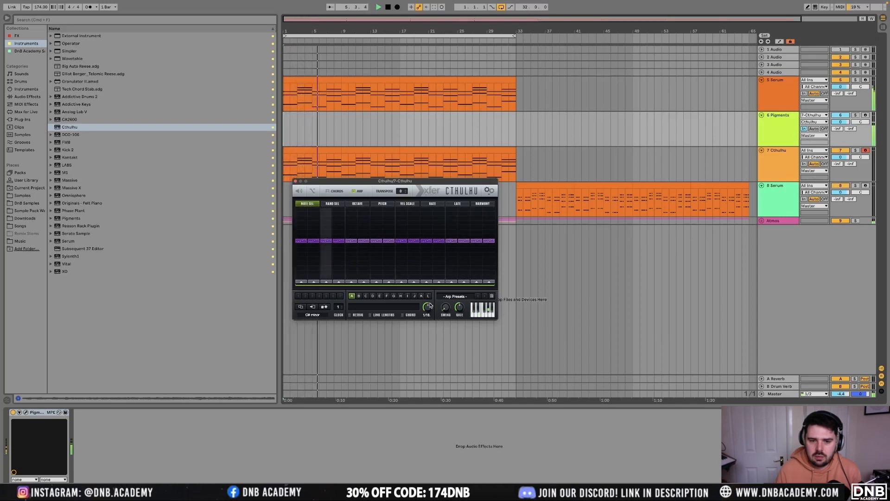
pyautogui.click(301, 277)
pyautogui.click(314, 264)
pyautogui.click(326, 272)
pyautogui.click(338, 259)
pyautogui.click(351, 268)
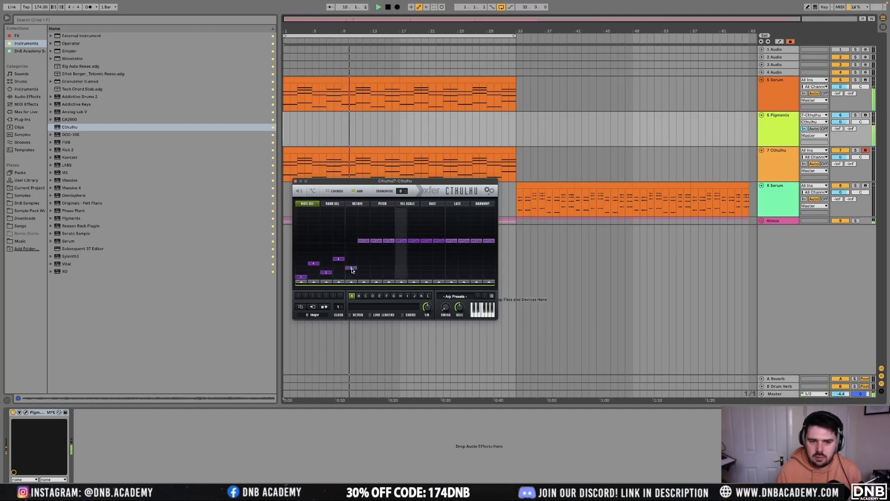
pyautogui.moveTo(481, 285); pyautogui.dragTo(365, 286)
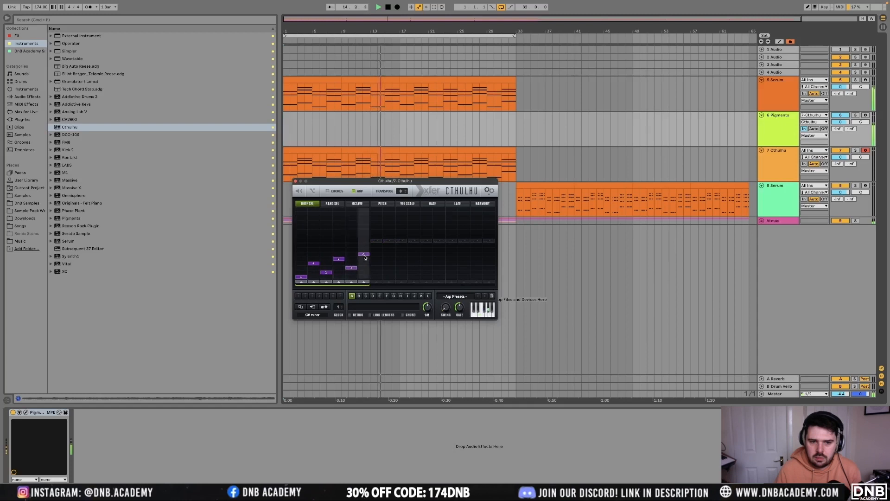
pyautogui.click(364, 255)
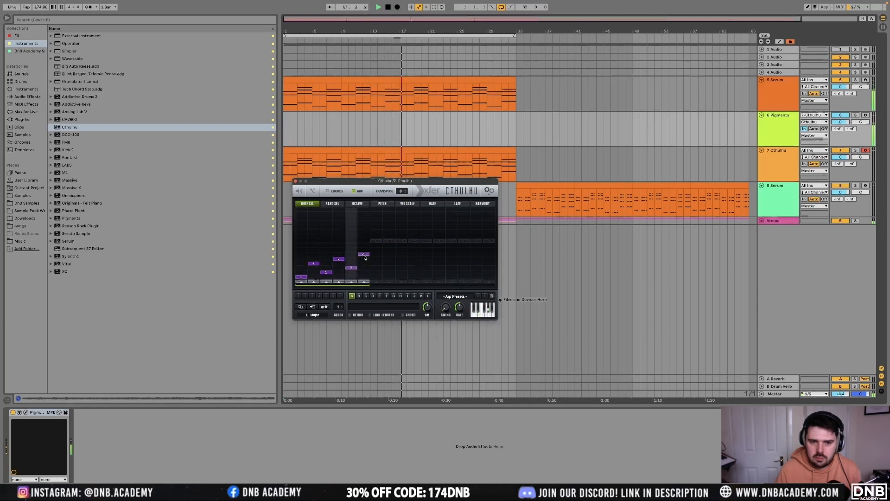
# Add a two-bar B1 note to the first and third chords of the Cthulhu clip and audition it
pyautogui.click(295, 181)
pyautogui.doubleClick(318, 158)
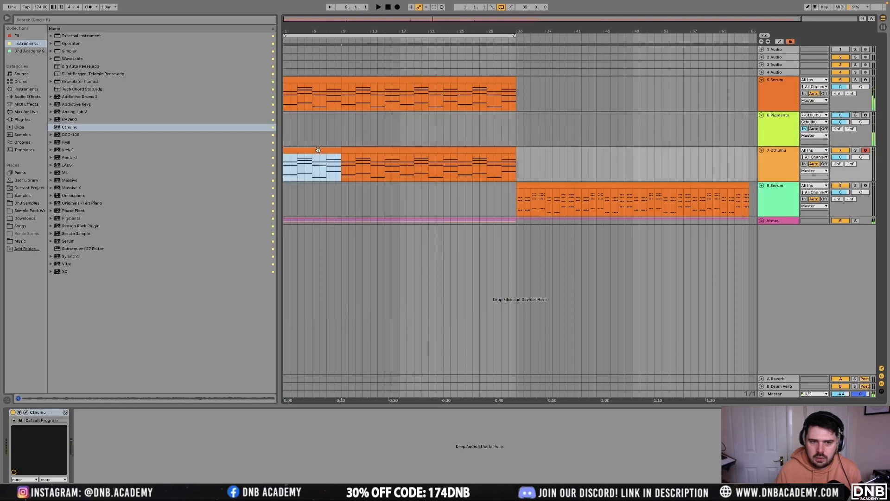
pyautogui.doubleClick(207, 339)
pyautogui.moveTo(206, 338); pyautogui.dragTo(202, 325)
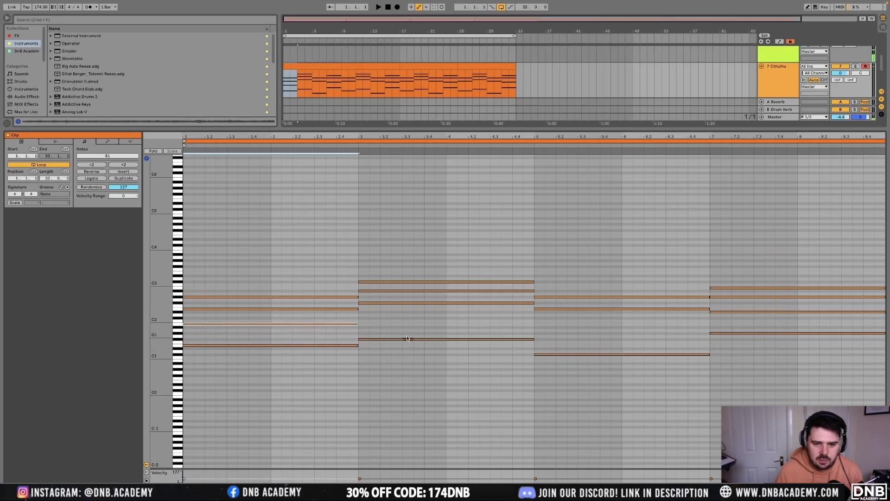
pyautogui.doubleClick(550, 351)
pyautogui.moveTo(550, 351); pyautogui.dragTo(550, 323)
pyautogui.press('space')
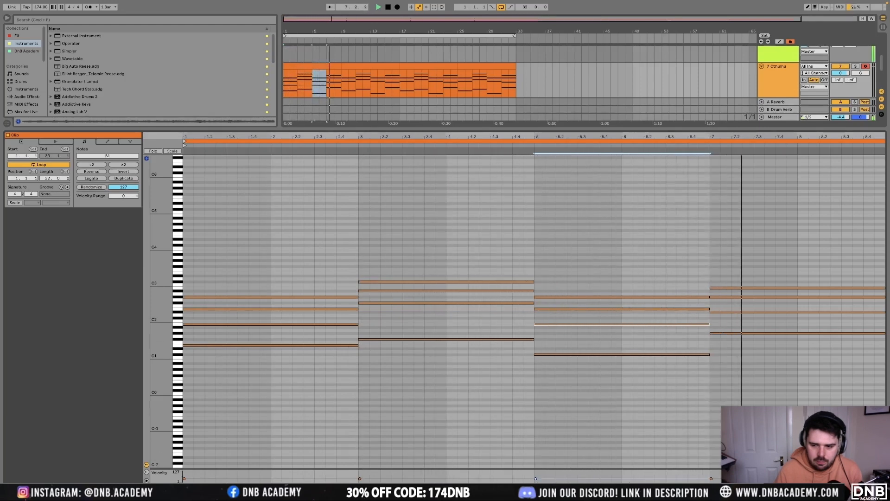
pyautogui.click(834, 492)
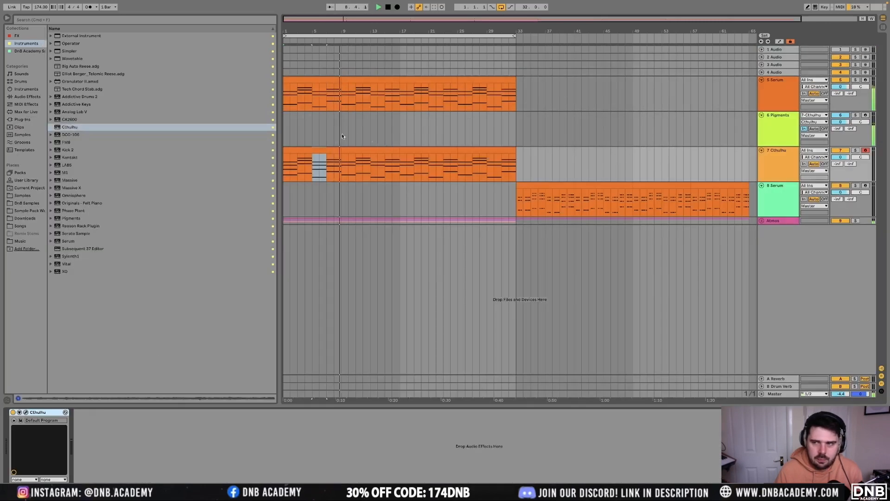
pyautogui.click(285, 134)
pyautogui.click(303, 149)
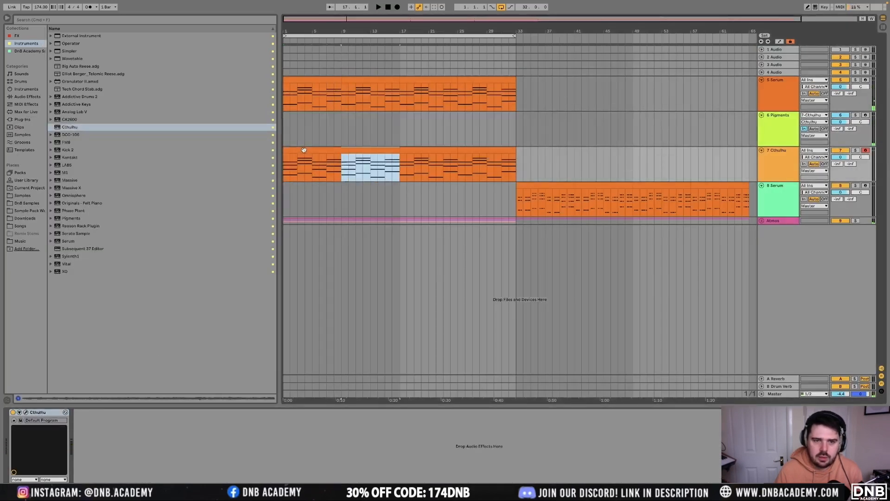
# Set Pigments' Engine 1 to Analog with Oscillator 2 turned up and Filter 1's cutoff lowered to about 150 Hz
pyautogui.click(289, 138)
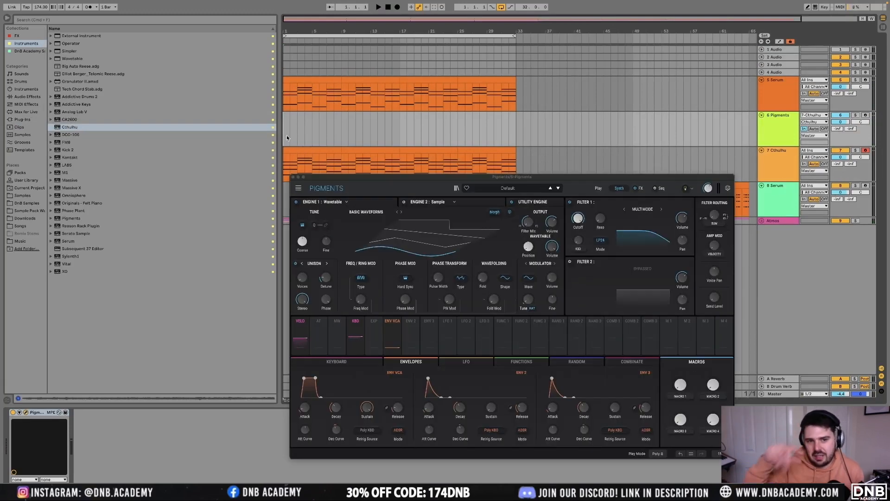
pyautogui.click(339, 203)
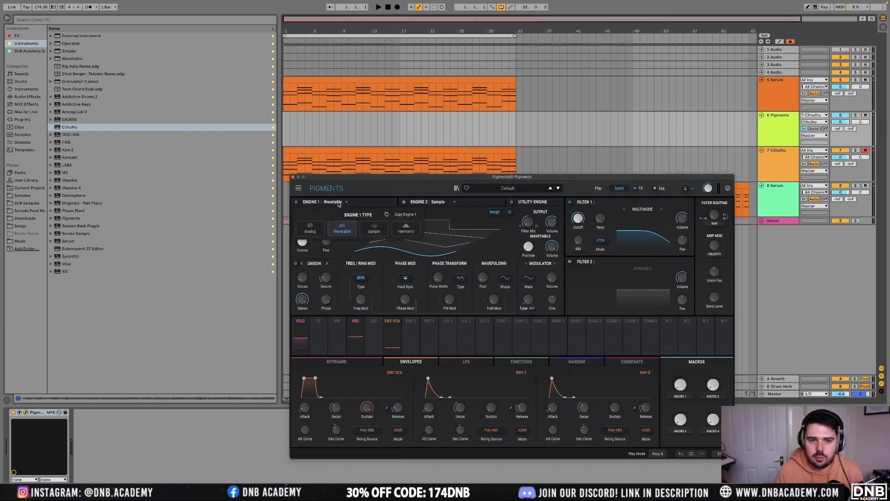
pyautogui.click(321, 232)
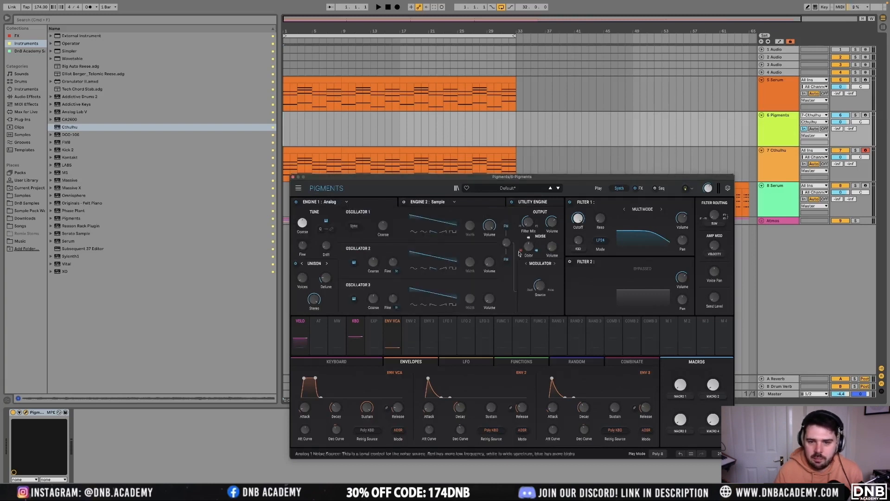
pyautogui.press('space')
pyautogui.moveTo(490, 266); pyautogui.dragTo(490, 230)
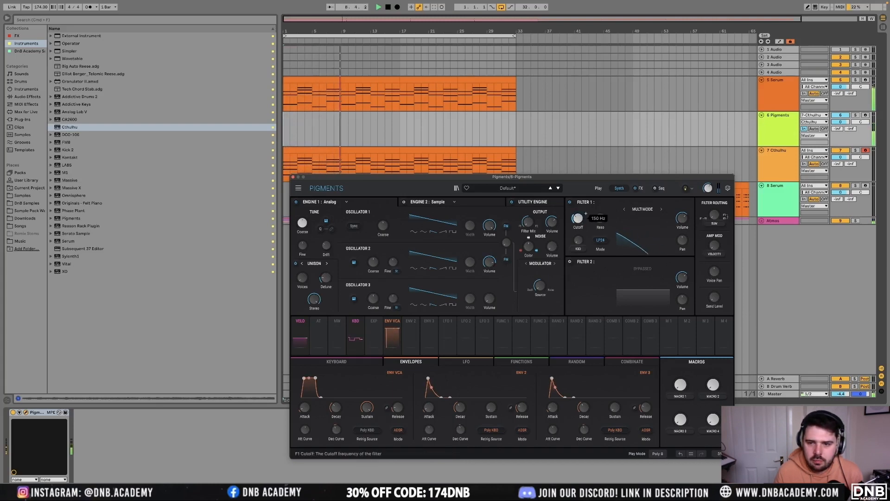
# Modulate Filter 1's cutoff with Env 2 by about 0.38 and open Pigments' effects page
pyautogui.click(412, 338)
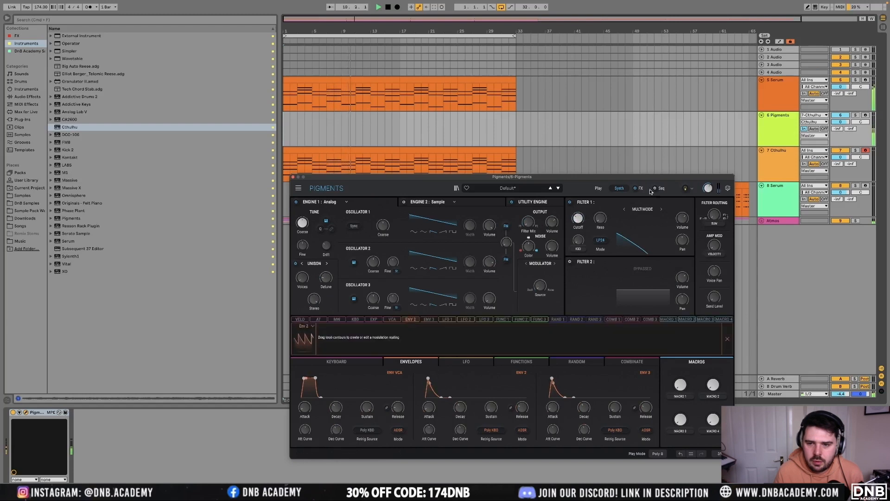
pyautogui.moveTo(578, 218); pyautogui.dragTo(578, 204)
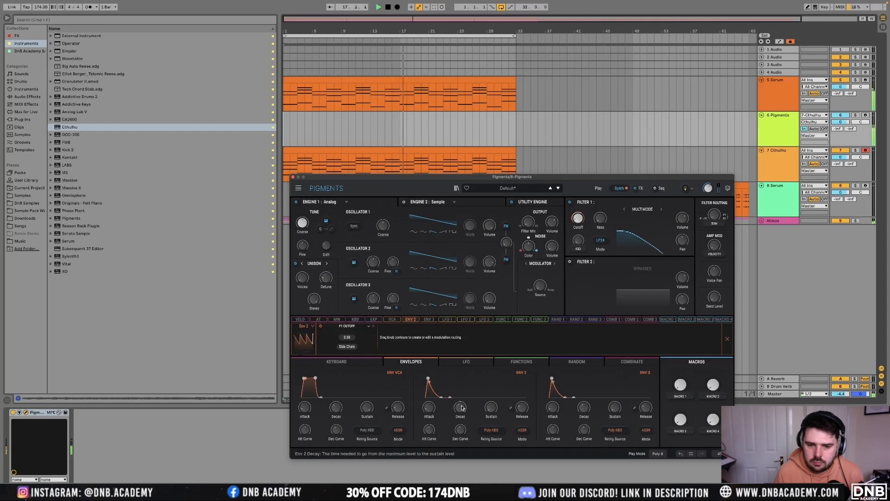
pyautogui.click(640, 188)
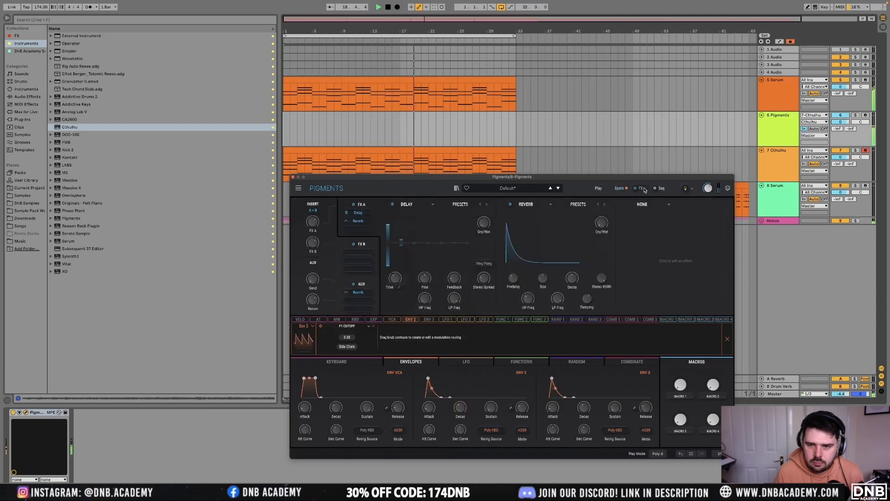
# Replace FX A's delay and reverb with a Chorus JUN-6 in the first slot at about 35% dry/wet
pyautogui.click(618, 189)
pyautogui.click(640, 189)
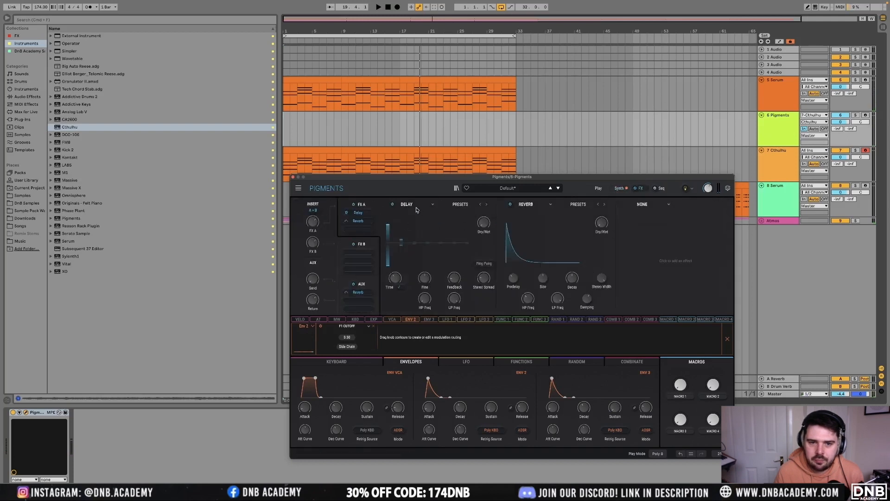
pyautogui.click(405, 205)
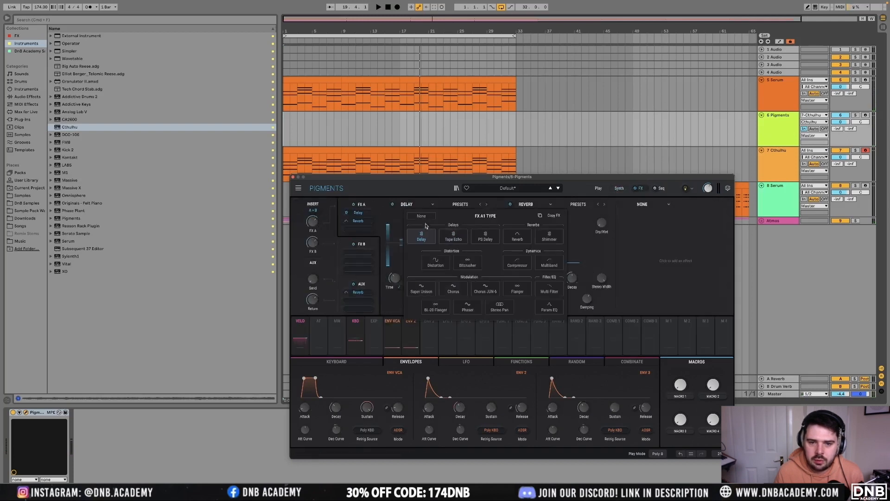
pyautogui.click(527, 205)
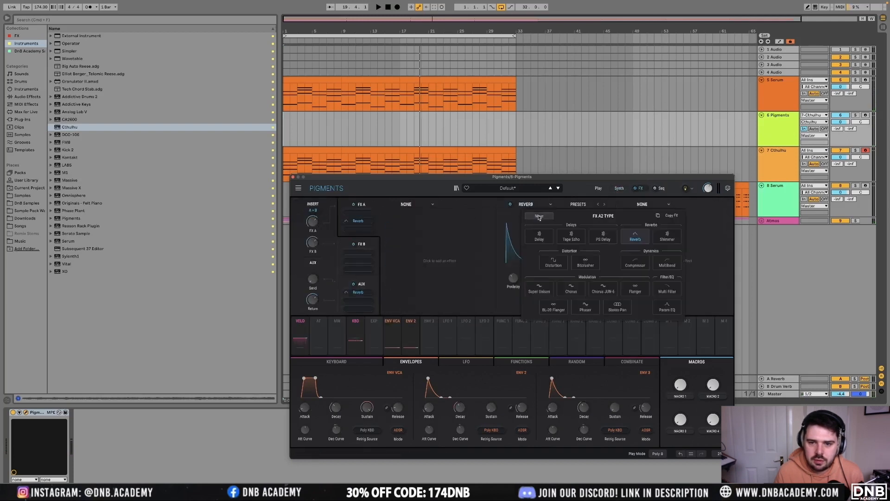
pyautogui.click(407, 205)
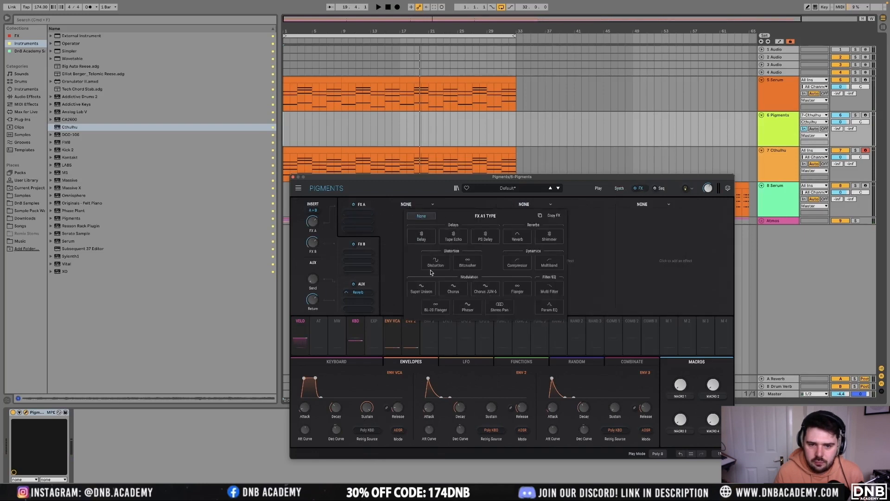
pyautogui.click(484, 291)
pyautogui.press('space')
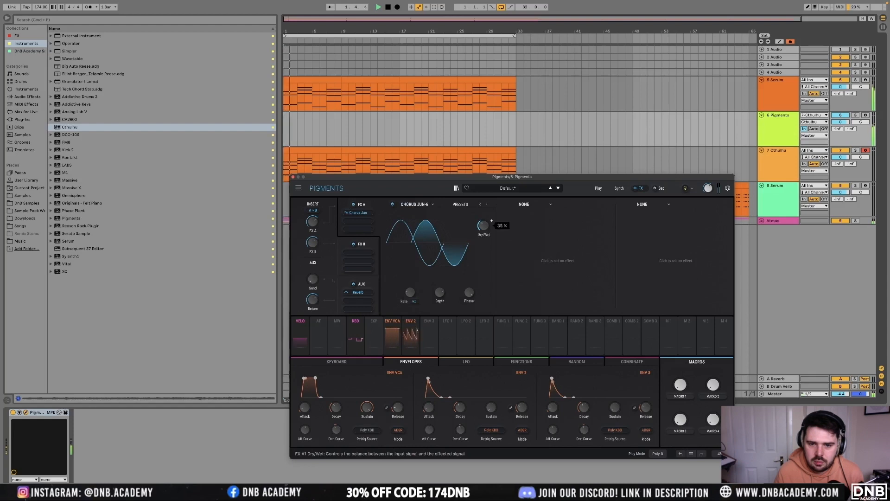
# Add a Distortion effect to FX A's second slot, try the Overdrive type, and settle on Distortion with about 34 dB of drive
pyautogui.click(528, 204)
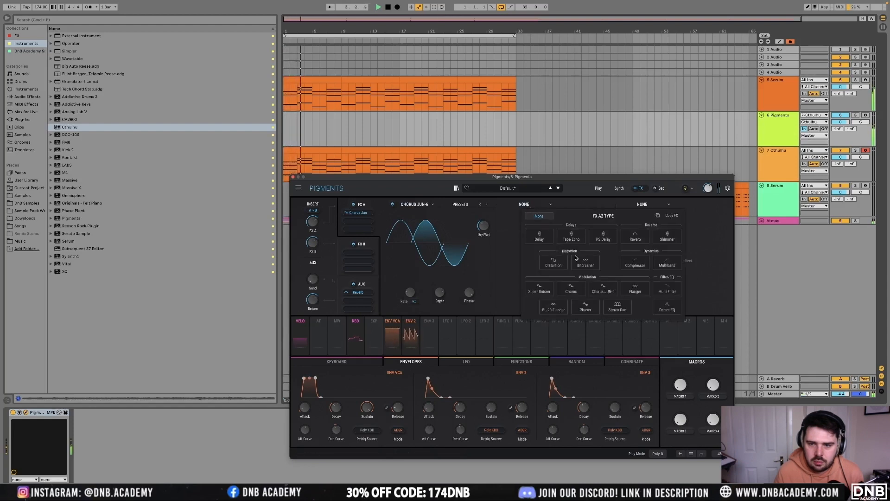
pyautogui.click(554, 263)
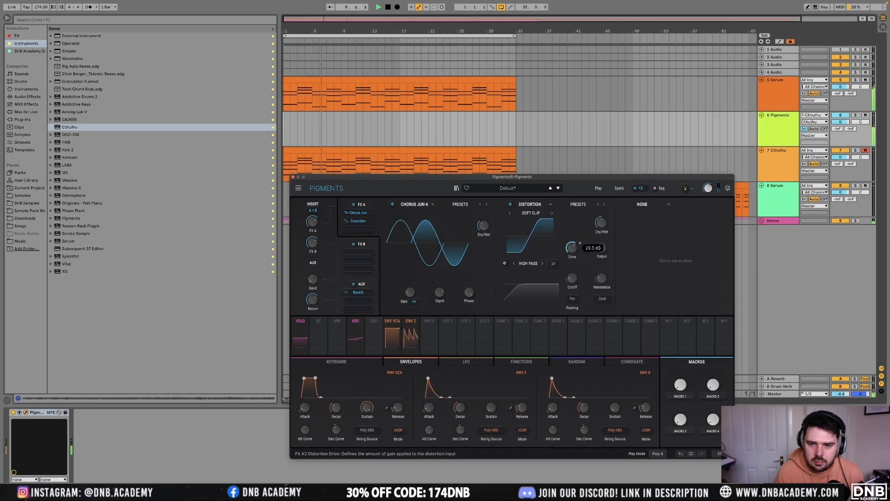
pyautogui.click(552, 213)
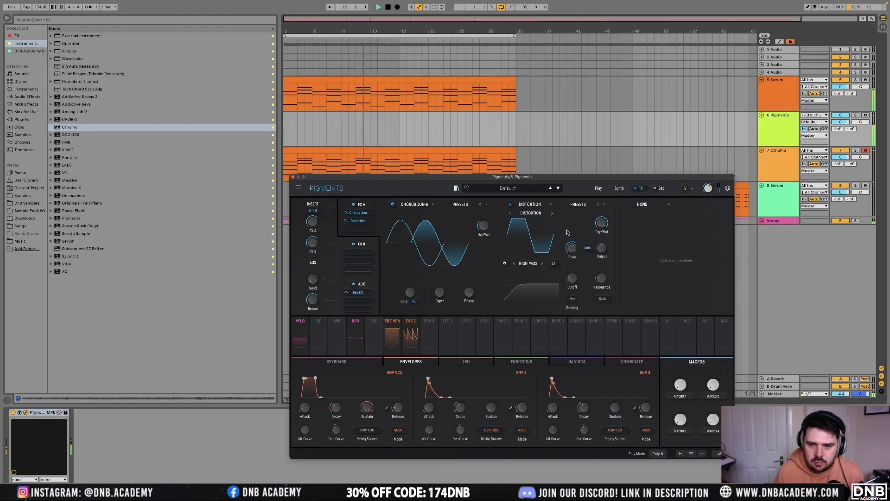
pyautogui.click(531, 213)
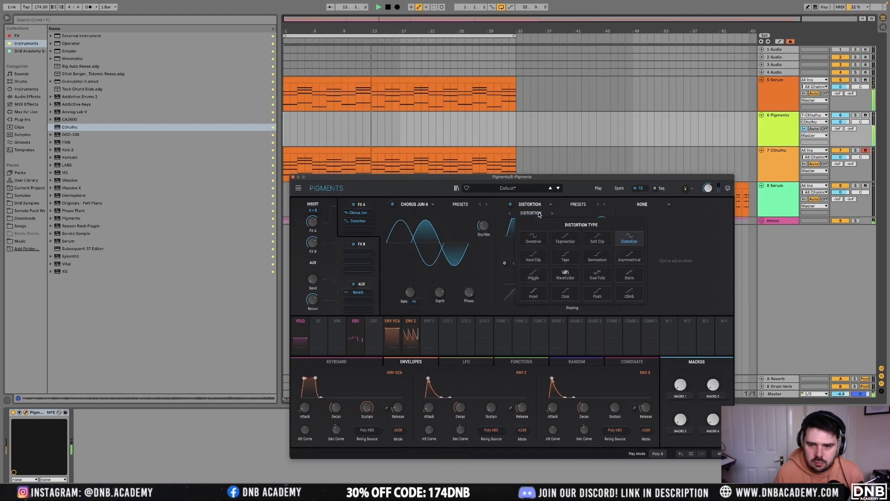
pyautogui.click(537, 241)
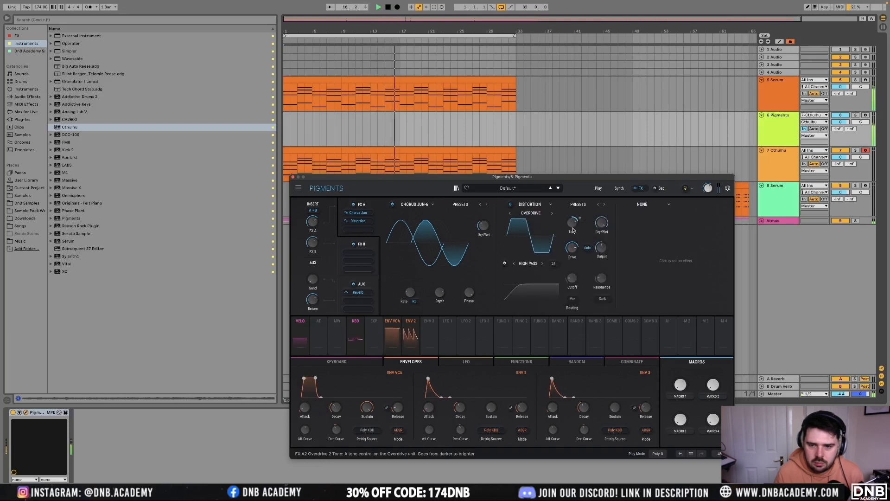
pyautogui.click(534, 213)
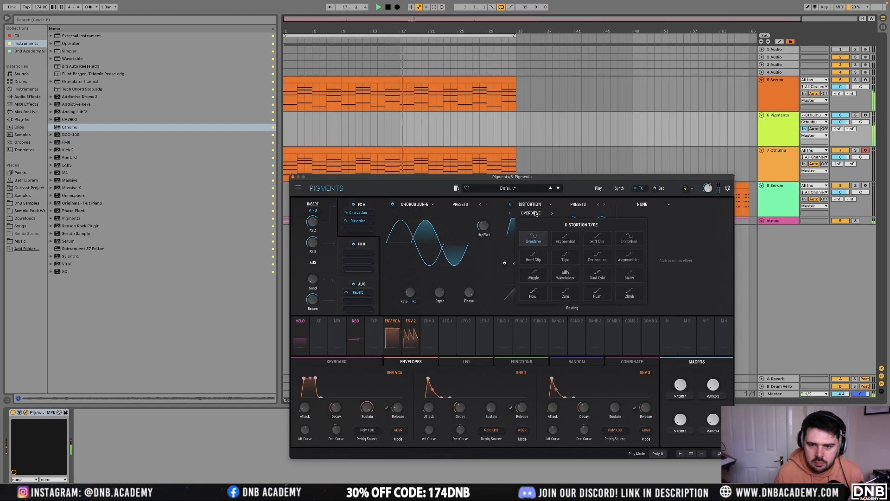
pyautogui.click(624, 243)
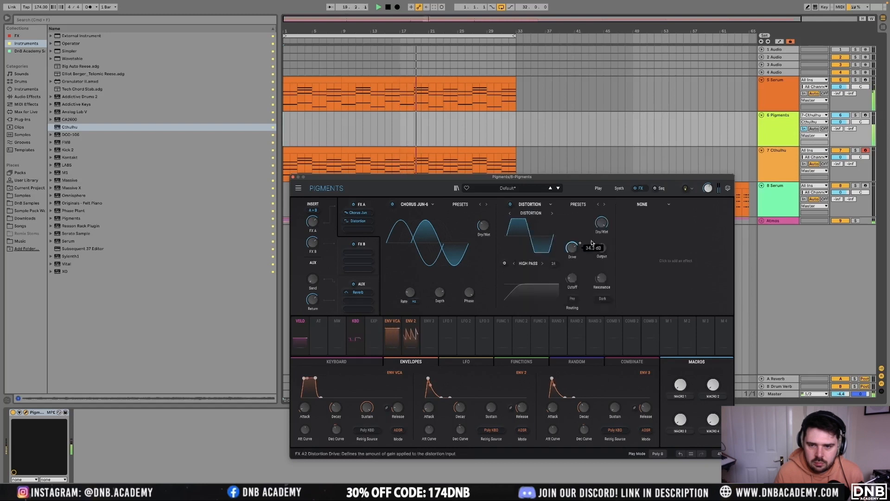
# Add a Multiband compressor to FX A's third slot and load its OPP preset
pyautogui.click(644, 205)
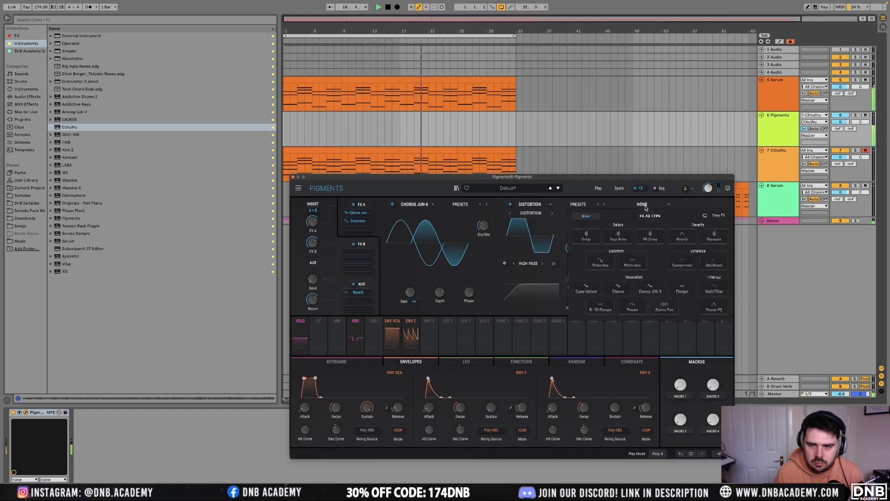
pyautogui.click(713, 263)
pyautogui.click(697, 204)
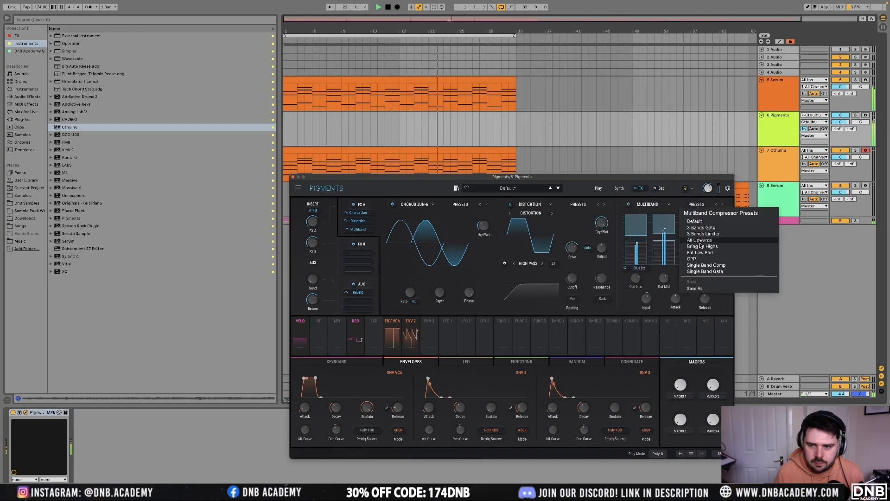
pyautogui.click(693, 259)
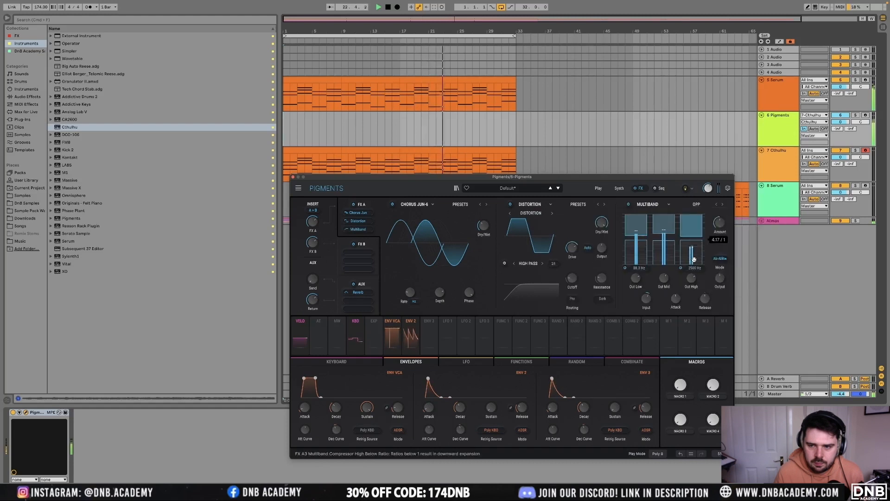
# Add a low-pass Multi Filter with a slope of 24 to FX B's first slot and lower its cutoff
pyautogui.click(366, 244)
pyautogui.click(421, 205)
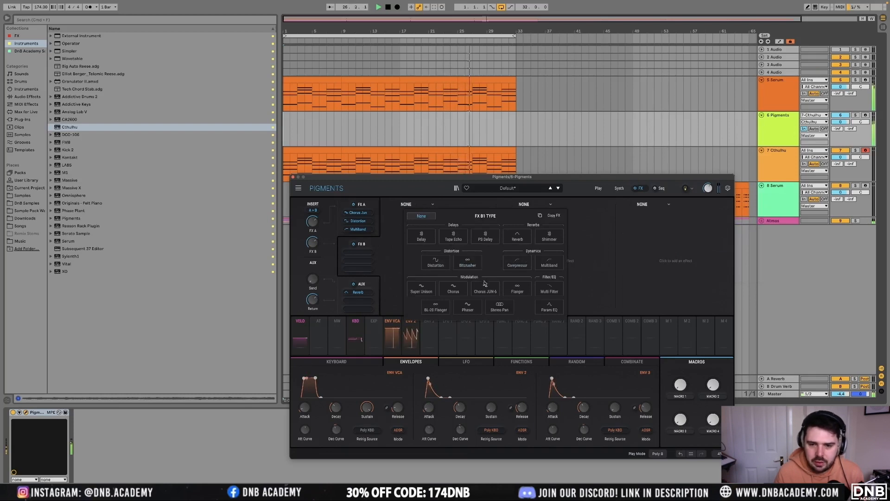
pyautogui.click(547, 291)
pyautogui.moveTo(455, 285); pyautogui.dragTo(447, 297)
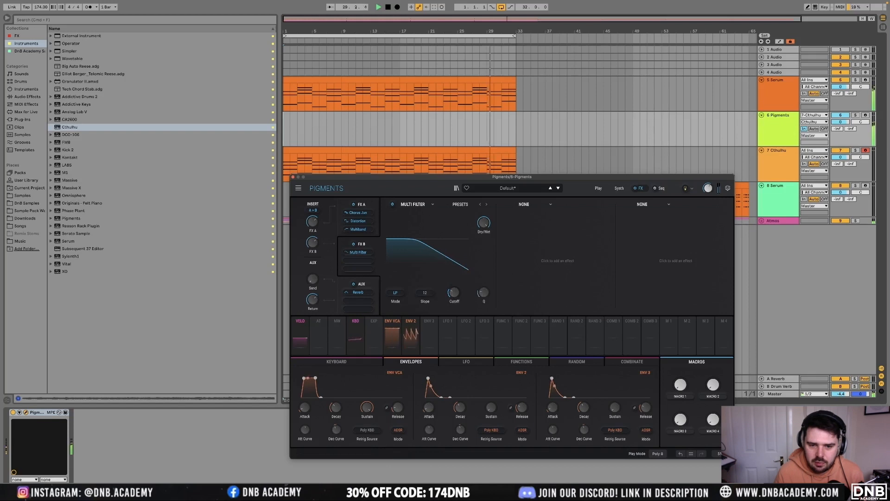
# Modulate the Multi Filter's cutoff with Env 2 by about 0.4 and turn Env VCA's sustain fully down with a short decay
pyautogui.click(412, 323)
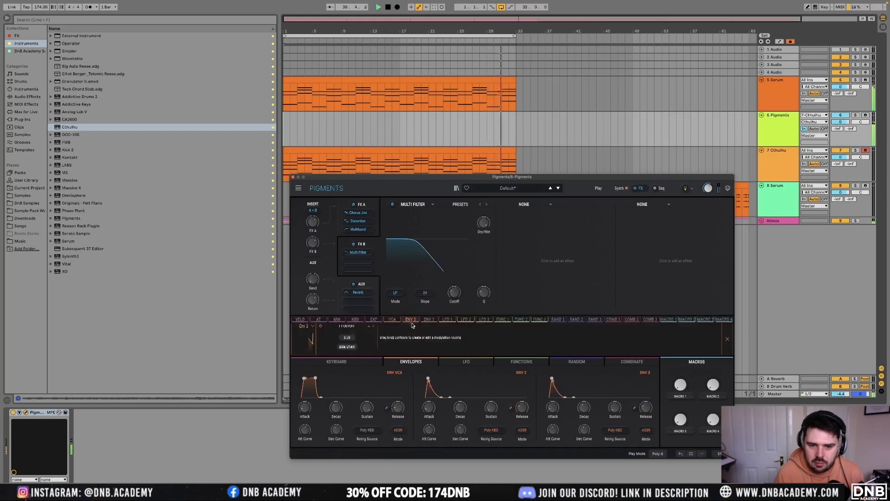
pyautogui.moveTo(450, 286)
pyautogui.mouseDown()
pyautogui.moveTo(450, 276)
pyautogui.moveTo(452, 295)
pyautogui.mouseUp()
pyautogui.moveTo(367, 407); pyautogui.dragTo(336, 405)
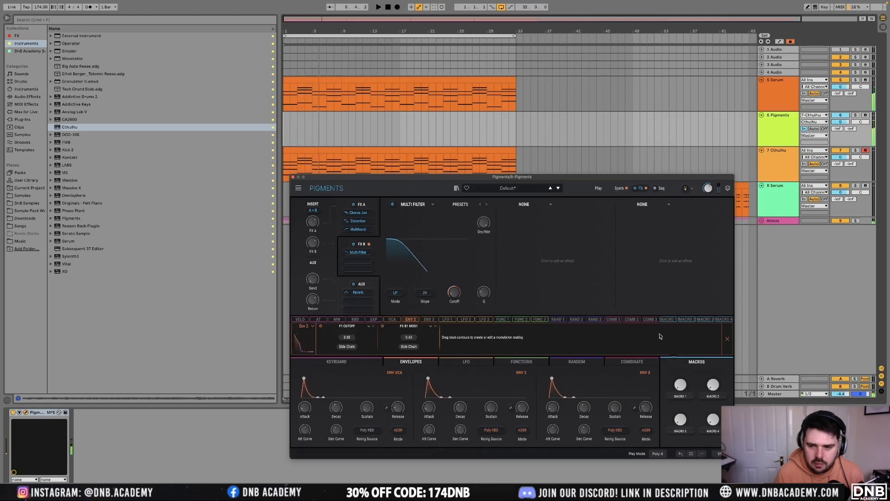
# Assign Macro 1 to Env VCA's decay by 0.28, Env 2's decay by about 0.32, and the FX B filter cutoff
pyautogui.click(668, 320)
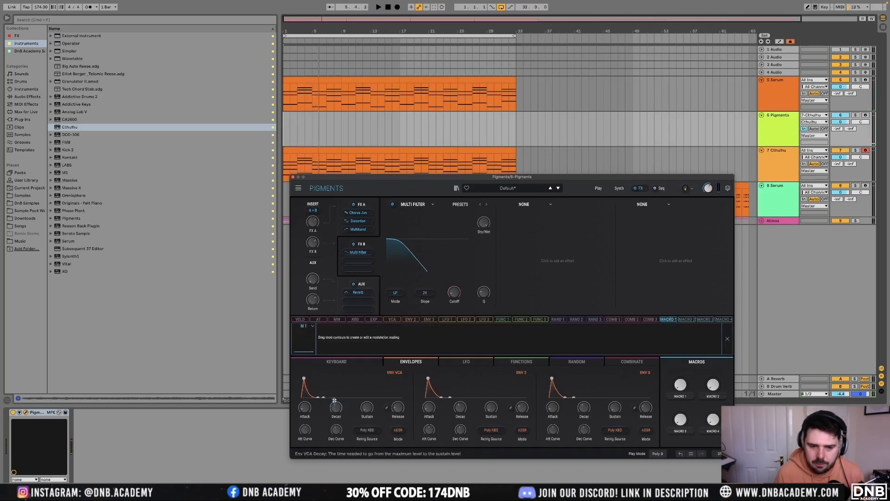
pyautogui.click(727, 339)
pyautogui.click(672, 337)
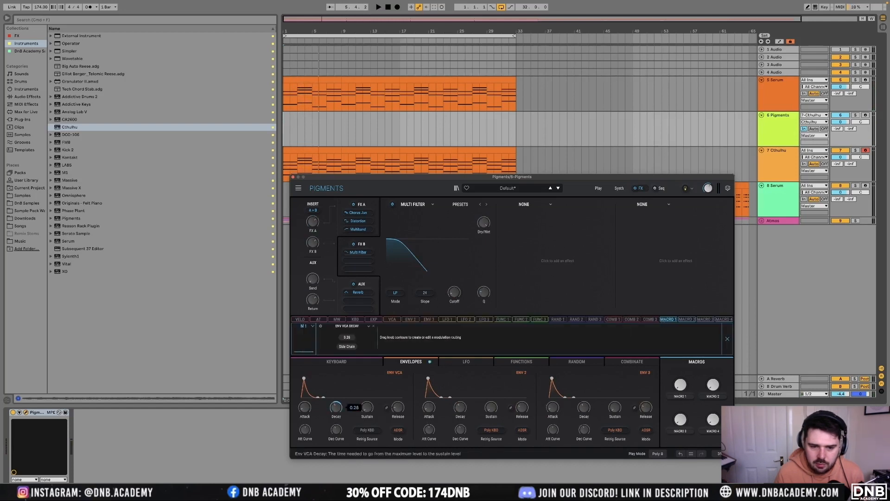
pyautogui.moveTo(460, 407); pyautogui.dragTo(460, 399)
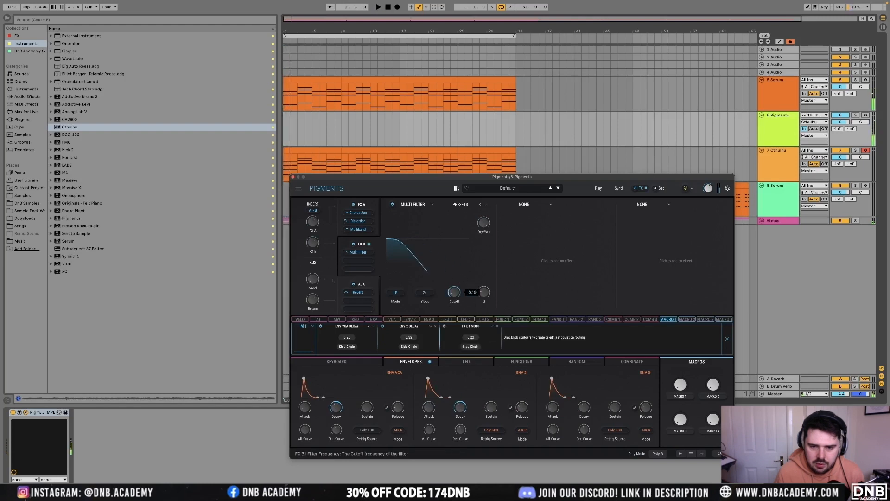
# Assign Macro 1 to Filter 1's cutoff by about 0.34, audition it with Macro 1 raised, and close Pigments
pyautogui.click(617, 188)
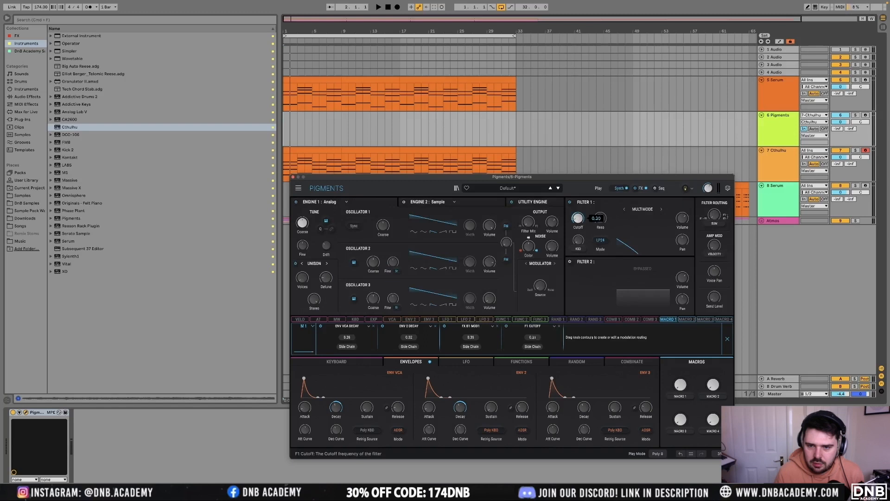
pyautogui.moveTo(680, 384); pyautogui.dragTo(680, 361)
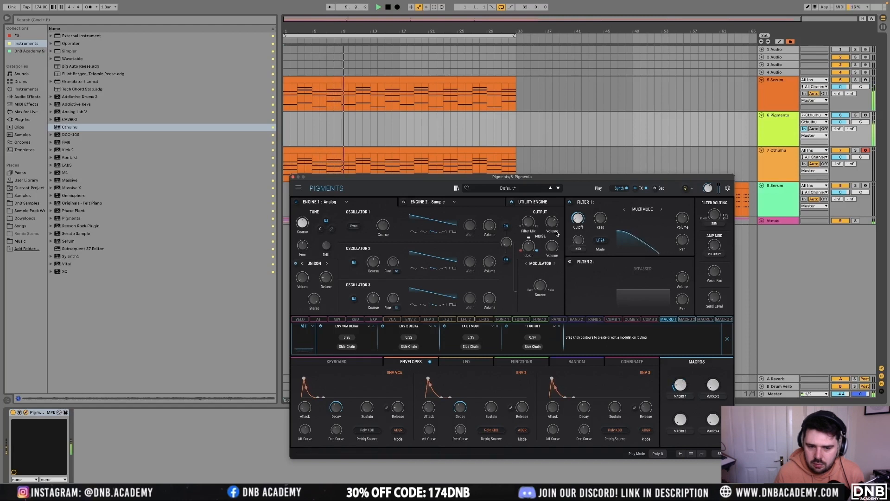
pyautogui.click(293, 176)
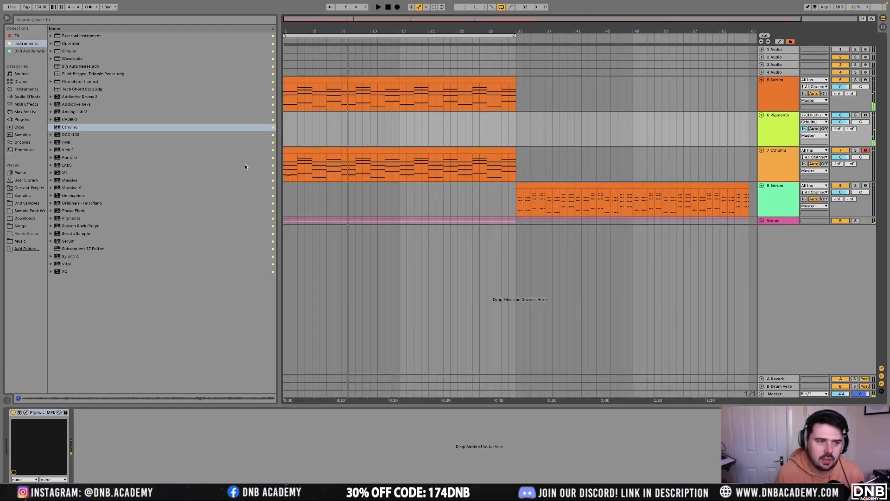
# Add the Multiband Compression preset after Pigments and play the track
pyautogui.click(17, 36)
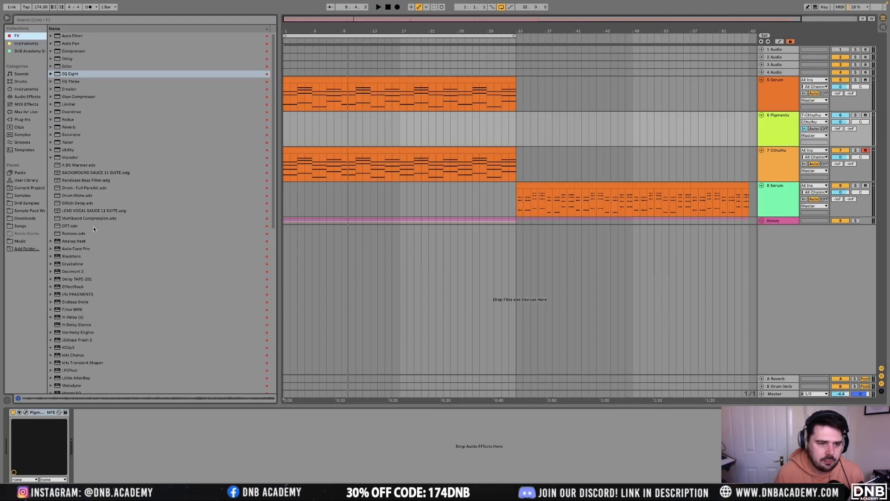
pyautogui.click(78, 218)
pyautogui.press('space')
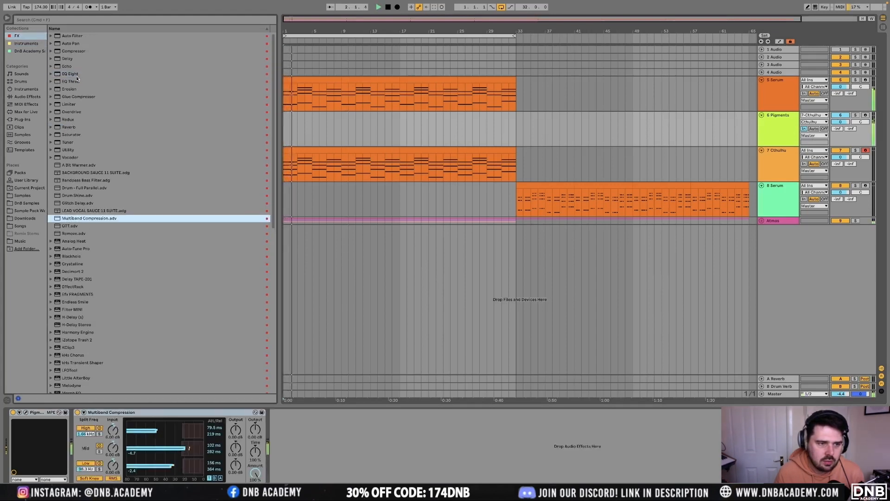
# Add an EQ Eight after the multiband compressor and cut the low end below about 119 Hz
pyautogui.moveTo(70, 74); pyautogui.dragTo(306, 471)
pyautogui.click(303, 473)
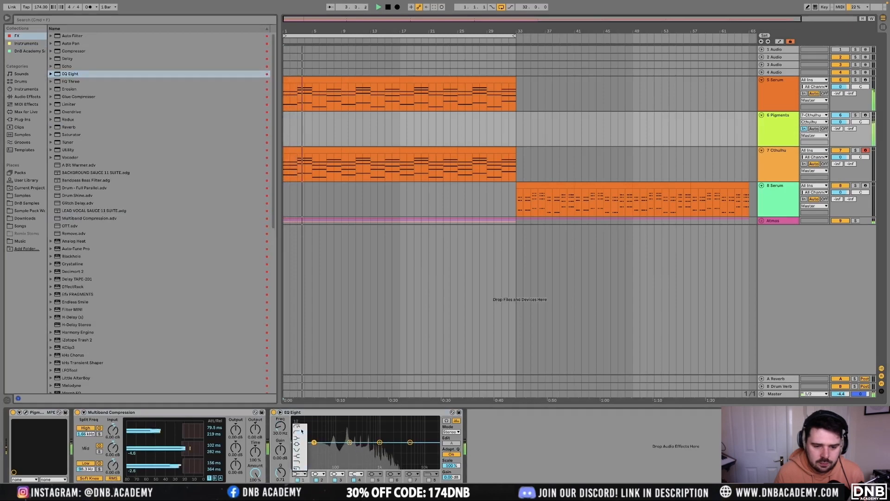
pyautogui.click(300, 432)
pyautogui.moveTo(314, 447); pyautogui.dragTo(339, 449)
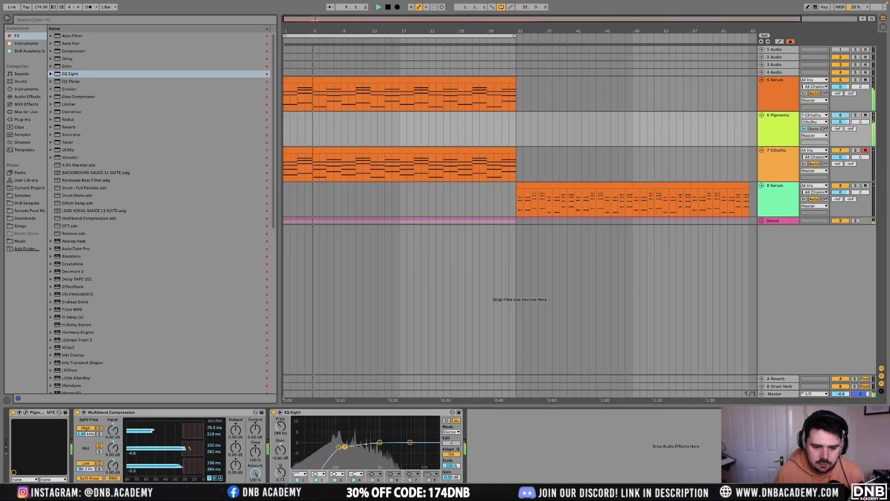
# Add ValhallaVintageVerb to the end of the Pigments chain with its mix at 27.8%
pyautogui.scroll(-10, 93, 325)
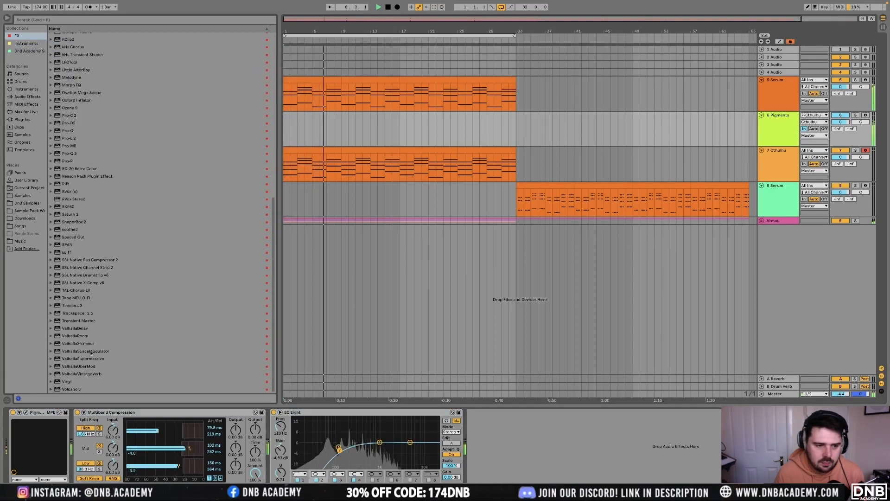
pyautogui.doubleClick(82, 374)
pyautogui.press('space')
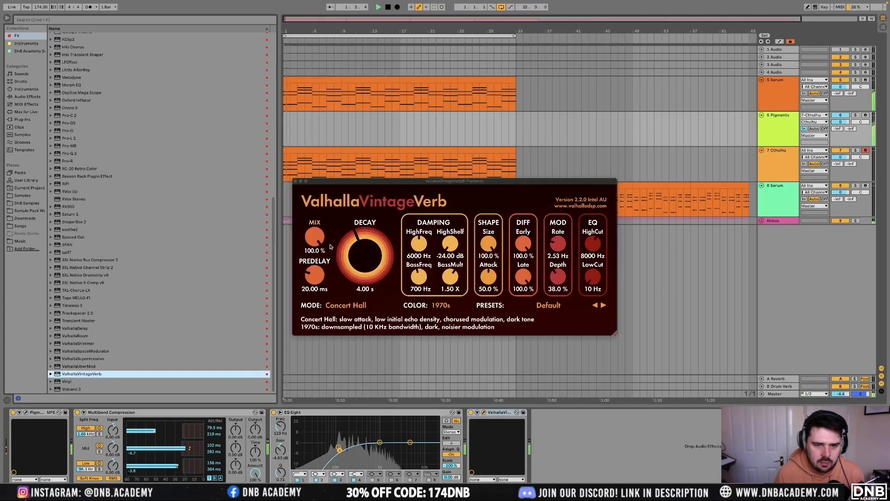
pyautogui.moveTo(310, 280); pyautogui.dragTo(308, 298)
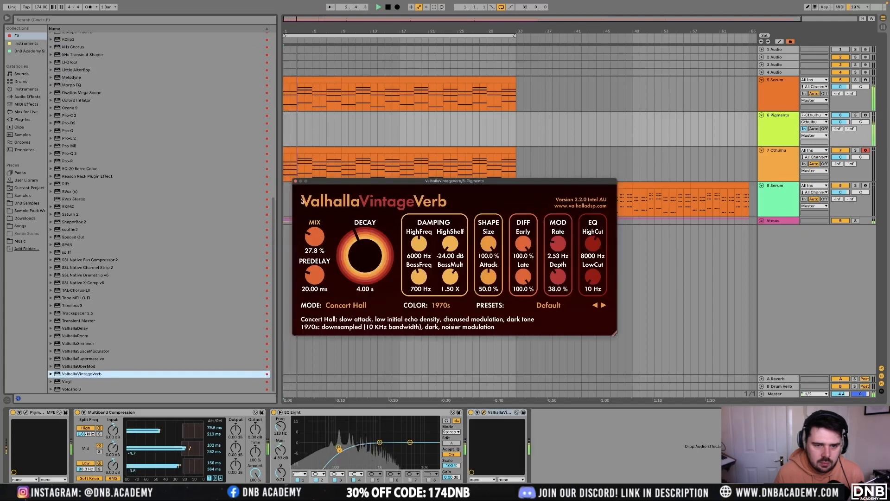
pyautogui.click(295, 181)
# Insert an Echo between EQ Eight and the reverb with both delay times set to dotted 1/4
pyautogui.scroll(3, 143, 187)
pyautogui.scroll(8, 143, 188)
pyautogui.click(72, 67)
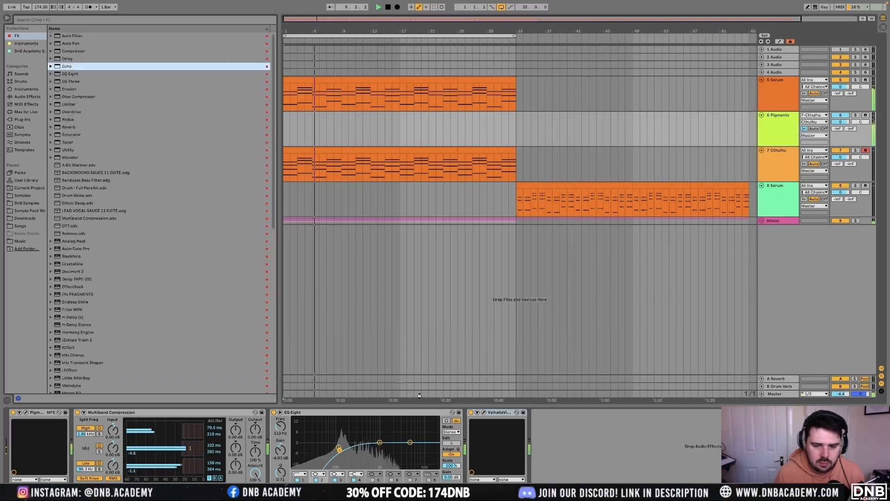
pyautogui.moveTo(493, 412); pyautogui.dragTo(711, 423)
pyautogui.moveTo(508, 427); pyautogui.dragTo(508, 420)
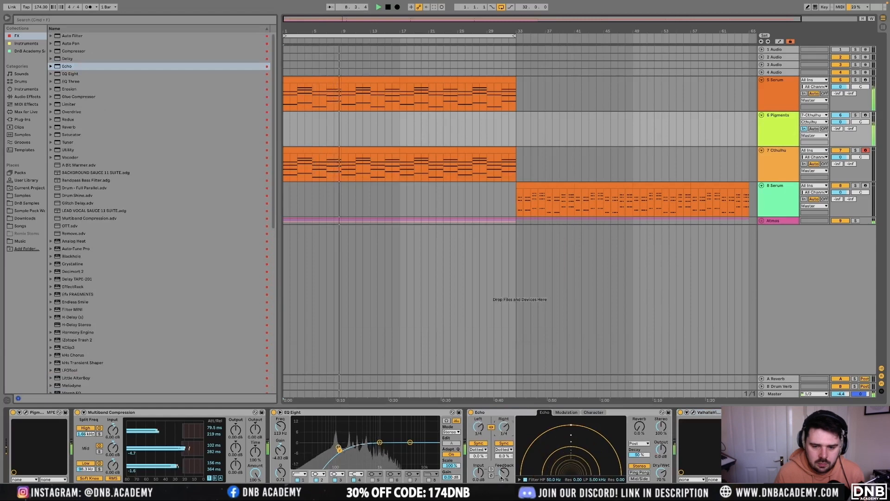
# Raise Echo's feedback to about 64%, filter it between about 352 Hz and 3.87 kHz, and lower its dry/wet
pyautogui.moveTo(504, 472); pyautogui.dragTo(599, 472)
pyautogui.click(520, 479)
pyautogui.moveTo(661, 472); pyautogui.dragTo(661, 497)
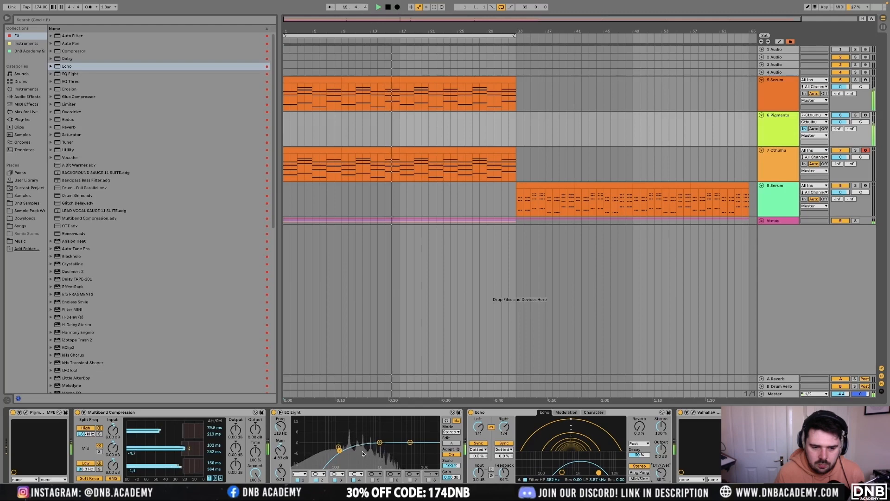
# Copy the first eight bars of the Serum chord clip onto the Pigments track and open the copy for note editing
pyautogui.click(773, 128)
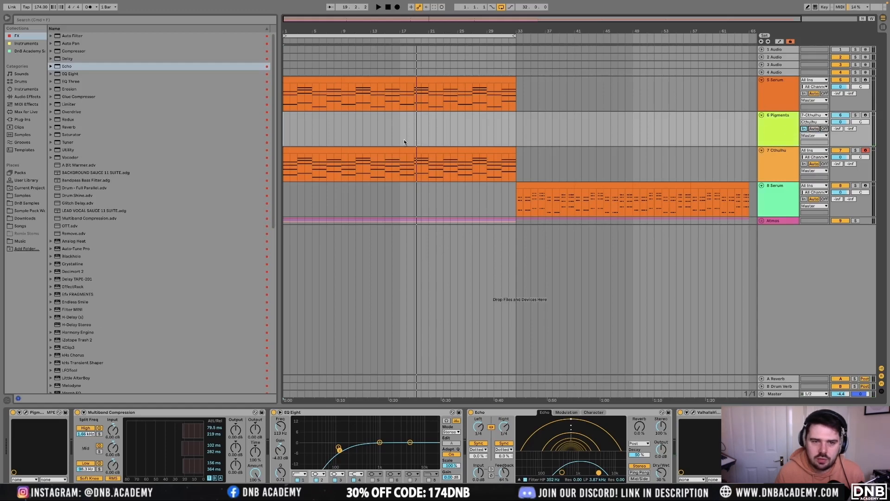
pyautogui.moveTo(329, 91); pyautogui.dragTo(323, 132)
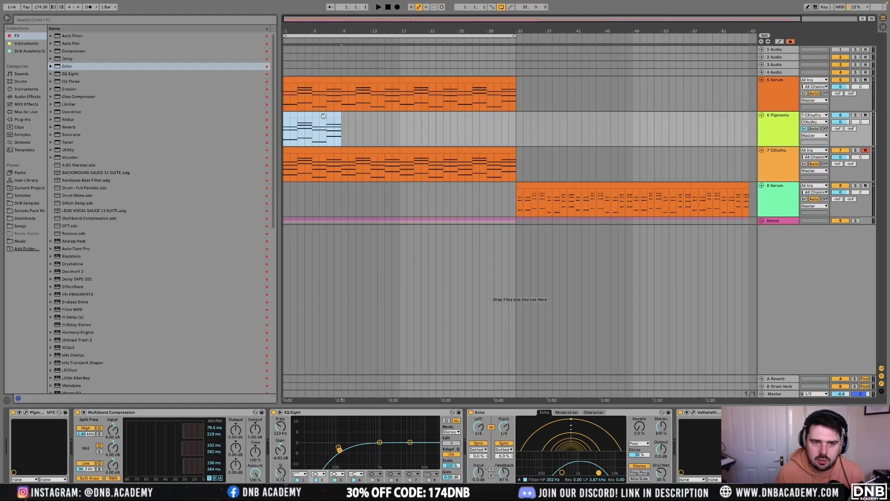
pyautogui.doubleClick(323, 116)
pyautogui.press('space')
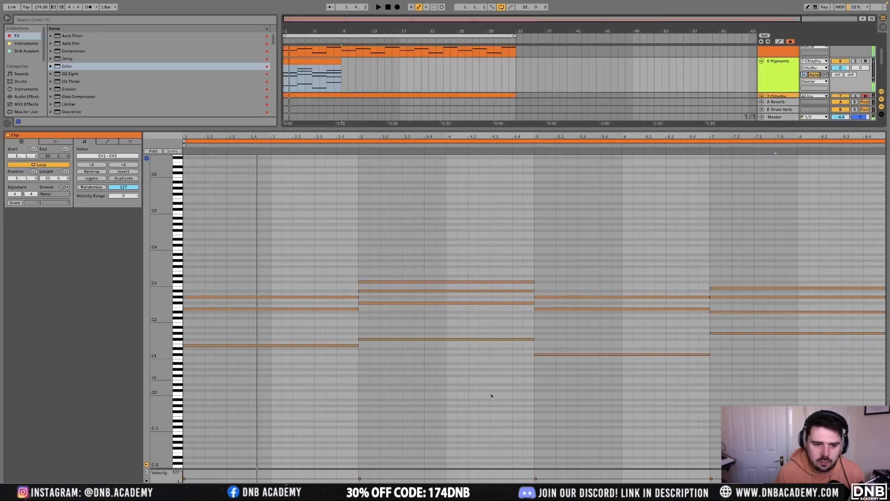
# Turn the first chord into a run of short consecutive notes and raise the last three notes by an octave
pyautogui.moveTo(357, 346); pyautogui.dragTo(192, 348)
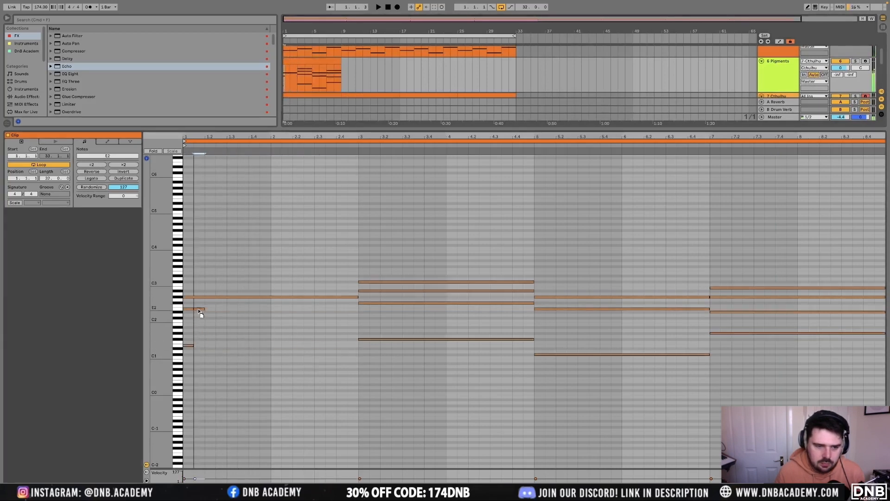
pyautogui.moveTo(203, 308); pyautogui.dragTo(210, 301)
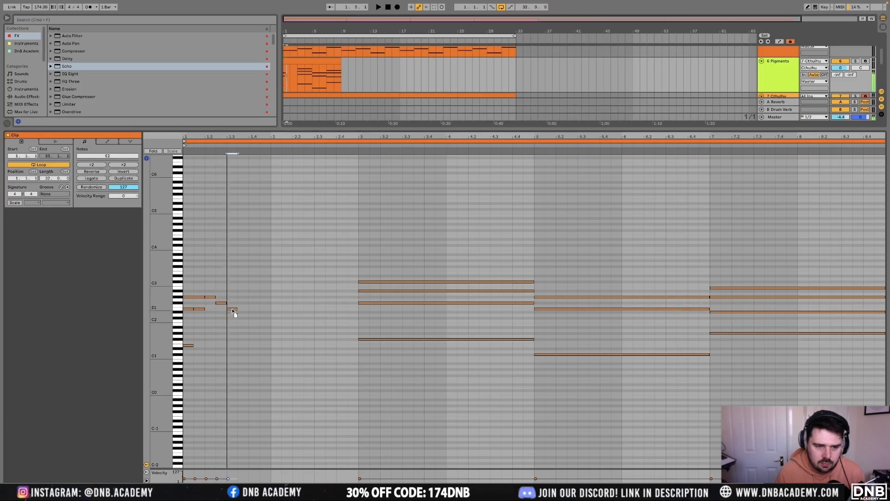
pyautogui.doubleClick(196, 296)
pyautogui.moveTo(211, 289); pyautogui.dragTo(271, 339)
pyautogui.hotkey('shift', 'Up')
pyautogui.press('space')
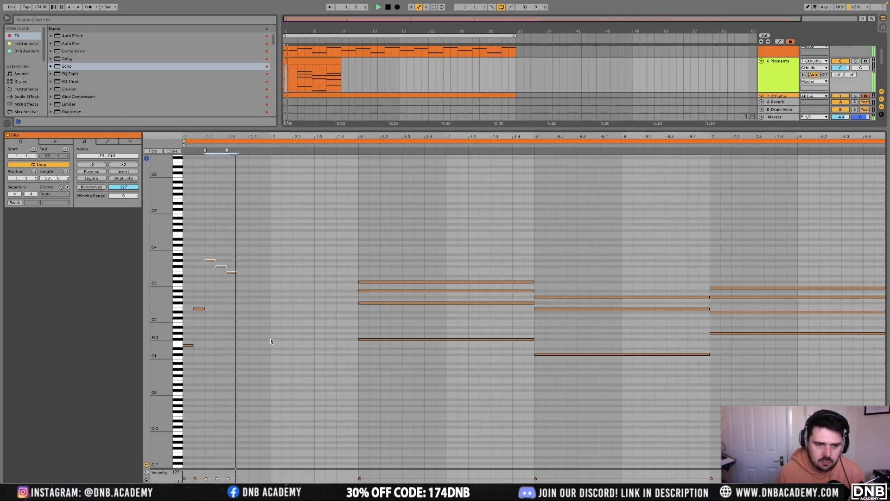
# Change the last two notes of the run to E3 and D#3 and spread them out with small gaps
pyautogui.press('space')
pyautogui.click(224, 279)
pyautogui.scroll(1, 222, 274)
pyautogui.scroll(2, 222, 273)
pyautogui.click(236, 267)
pyautogui.moveTo(242, 275); pyautogui.dragTo(269, 279)
pyautogui.scroll(-4, 268, 275)
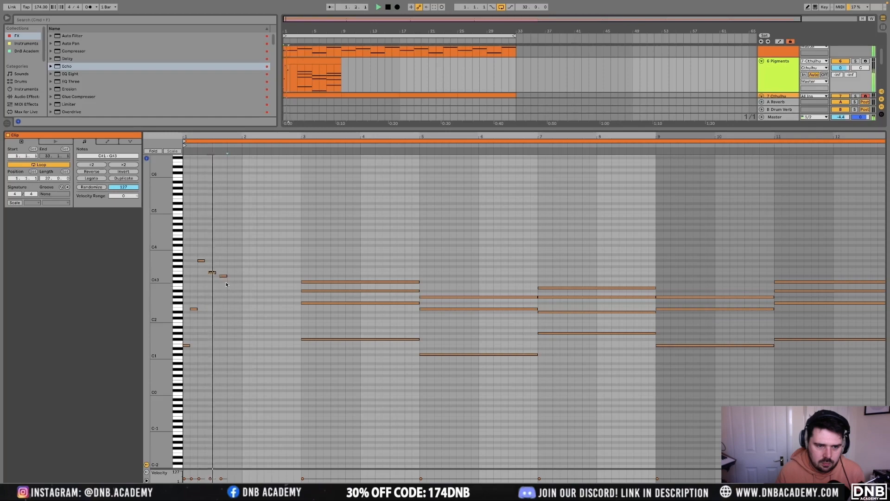
# Try repeating the three high notes after themselves and audition the phrase
pyautogui.press('space')
pyautogui.moveTo(200, 250); pyautogui.dragTo(217, 274)
pyautogui.scroll(3, 227, 282)
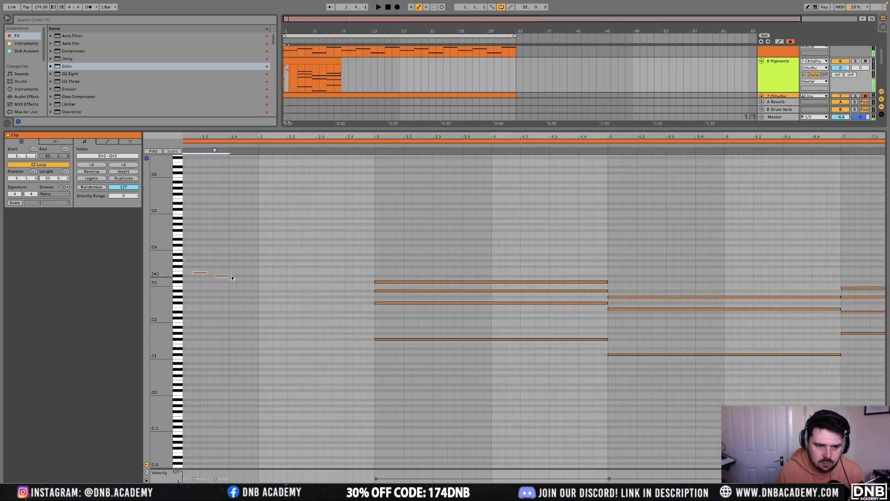
pyautogui.scroll(-3, 235, 275)
pyautogui.scroll(4, 230, 276)
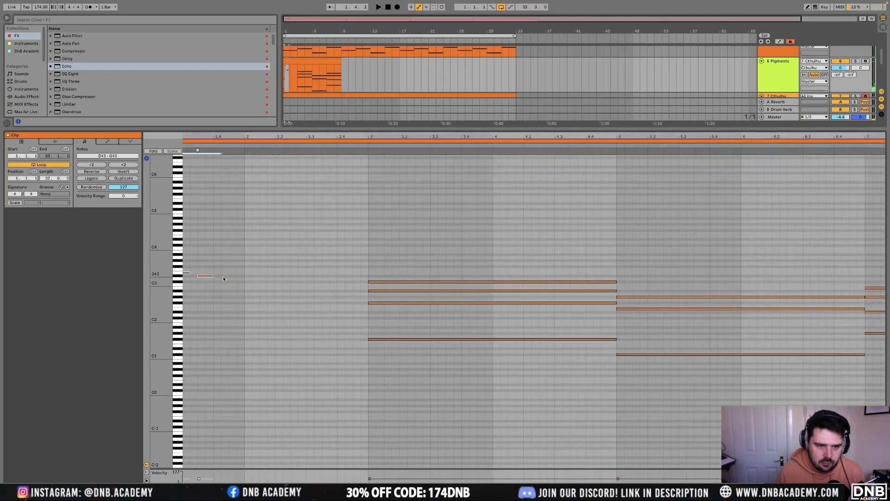
pyautogui.scroll(-5, 224, 282)
pyautogui.press('space')
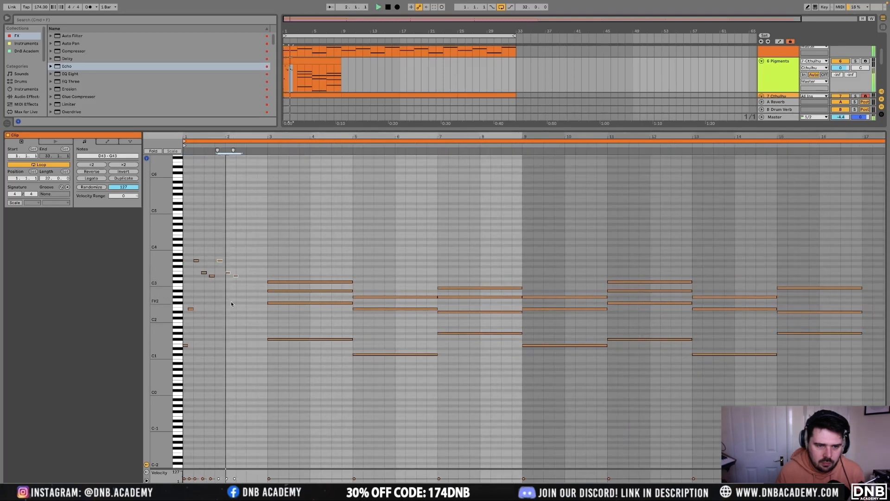
pyautogui.press('space')
pyautogui.press('space')
pyautogui.press('super+z')
pyautogui.press('super+z')
pyautogui.press('space')
# Duplicate the G#3, E3, D#3 group until it fills the first two bars
pyautogui.moveTo(212, 279); pyautogui.dragTo(196, 254)
pyautogui.press('super+d')
pyautogui.press('super+d')
pyautogui.press('super+d')
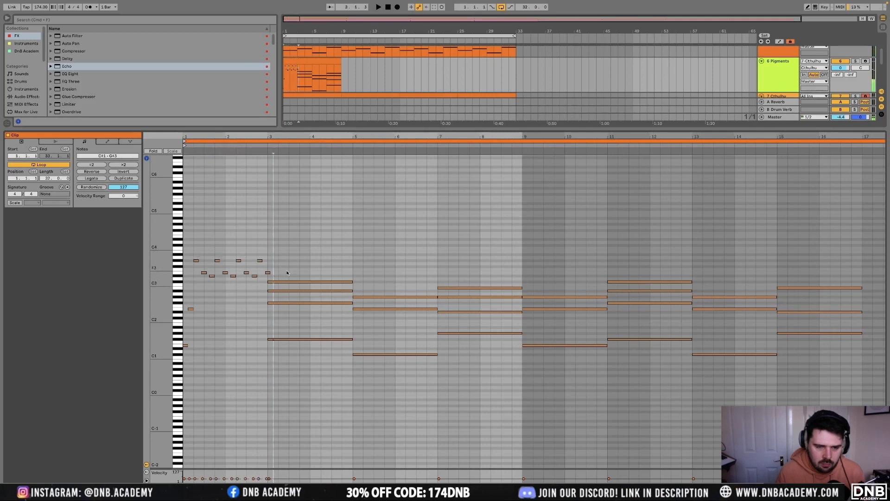
# Delete all the remaining chord notes from bar 3 onward in the Pigments clip
pyautogui.moveTo(288, 265); pyautogui.dragTo(564, 398)
pyautogui.press('Delete')
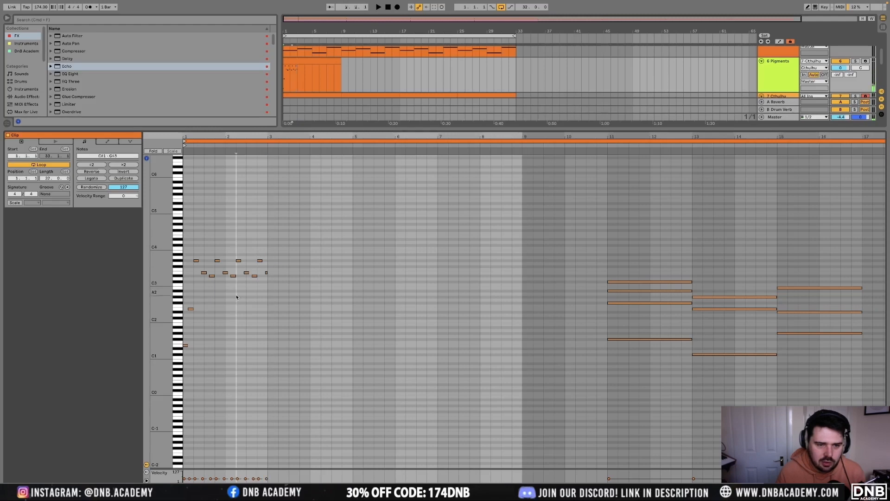
pyautogui.press('super+a')
pyautogui.click(248, 302)
pyautogui.moveTo(513, 218); pyautogui.dragTo(878, 410)
pyautogui.press('Delete')
# Repeat the two-bar phrase across all eight bars and duplicate the clip once on the Pigments track
pyautogui.press('super+a')
pyautogui.press('super+d')
pyautogui.press('super+d')
pyautogui.press('space')
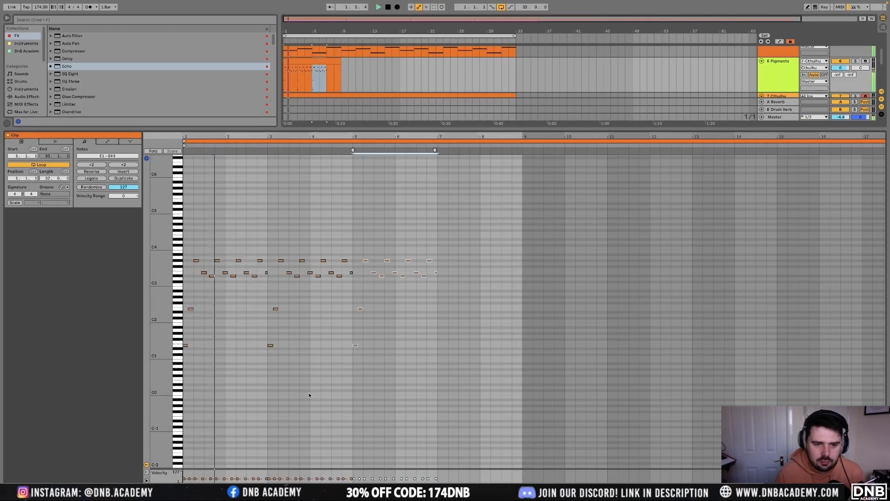
pyautogui.hotkey('shift', 'Tab')
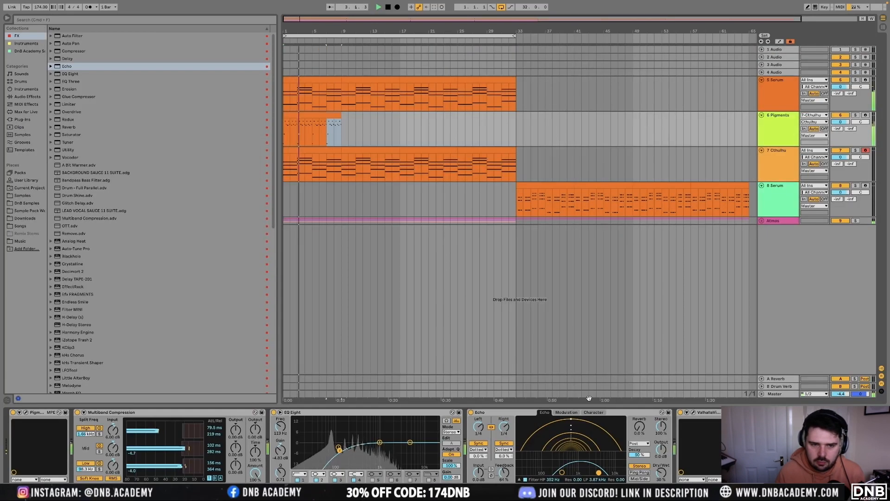
pyautogui.press('super+d')
# In the first Pigments clip, continue the three-note pattern across the start of bar 3 and delete the two low notes there
pyautogui.doubleClick(302, 115)
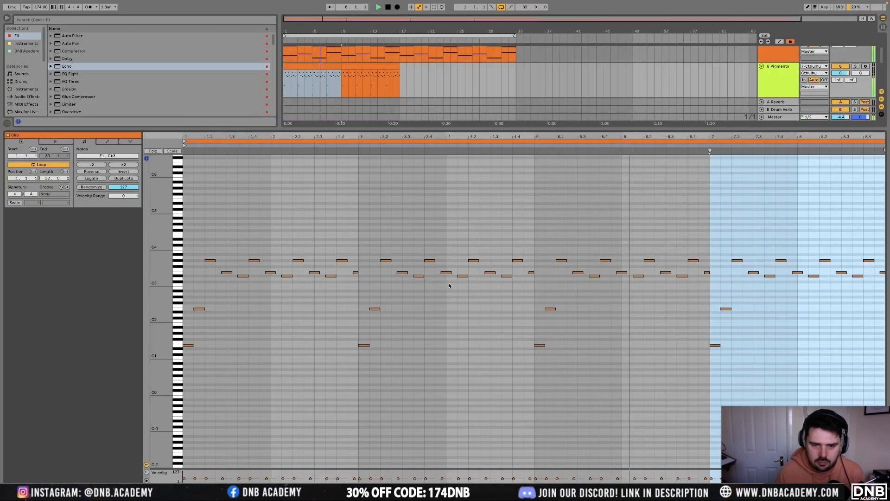
pyautogui.click(356, 272)
pyautogui.moveTo(300, 255); pyautogui.dragTo(331, 287)
pyautogui.press('super+d')
pyautogui.press('space')
pyautogui.press('space')
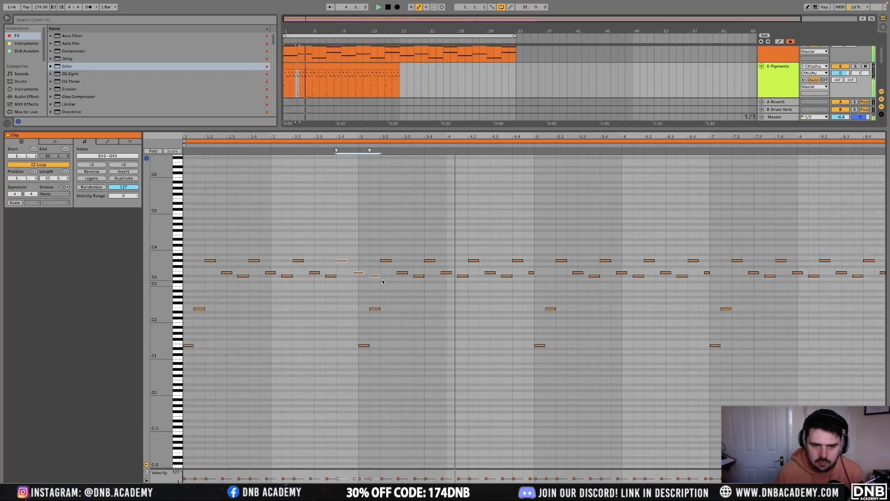
pyautogui.moveTo(361, 293); pyautogui.dragTo(383, 357)
pyautogui.press('Delete')
# Lengthen the cut-off note just before bar 5, lower it to C#3 and audition the transition
pyautogui.scroll(4, 383, 357)
pyautogui.scroll(-3, 443, 360)
pyautogui.scroll(-2, 452, 371)
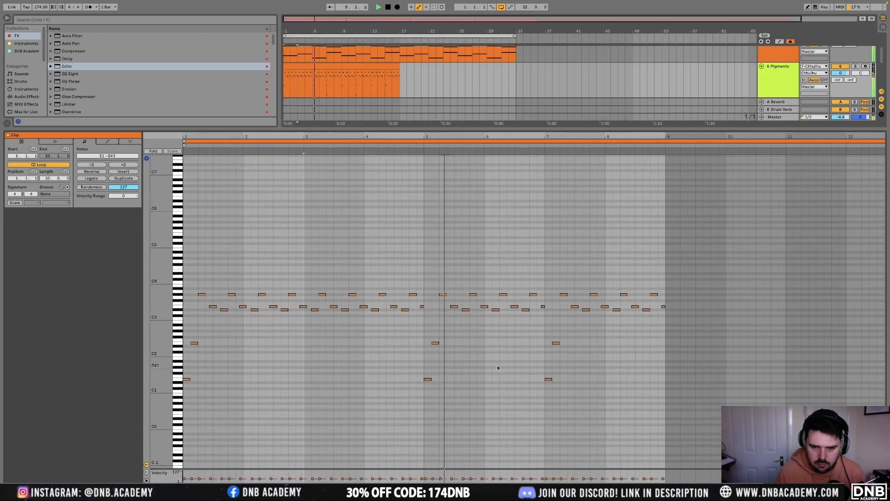
pyautogui.click(421, 307)
pyautogui.click(421, 306)
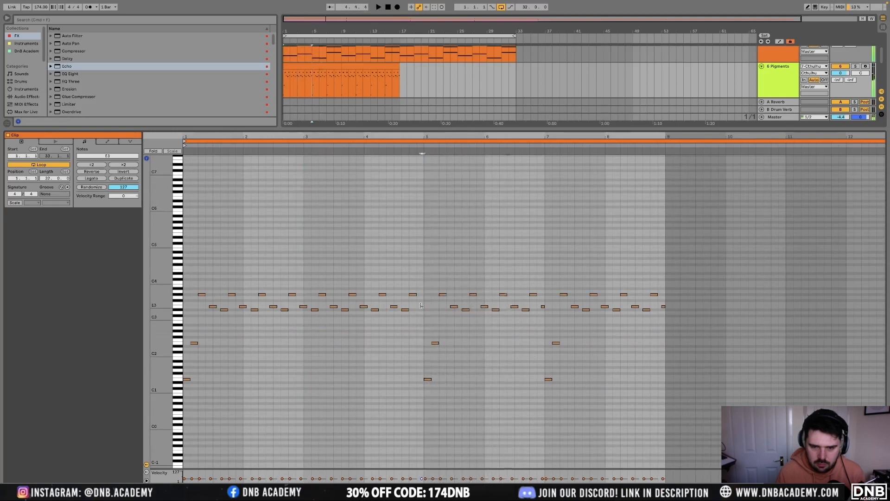
pyautogui.press('space')
pyautogui.click(392, 146)
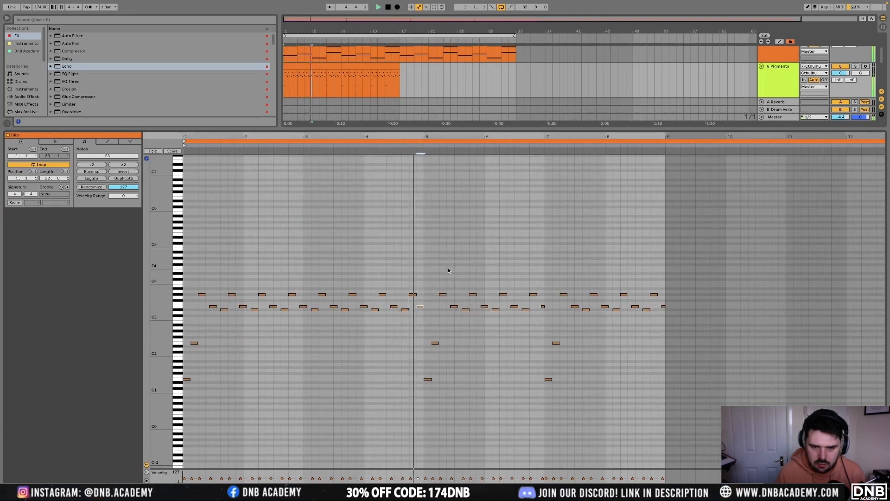
pyautogui.press('space')
pyautogui.moveTo(413, 297); pyautogui.dragTo(423, 324)
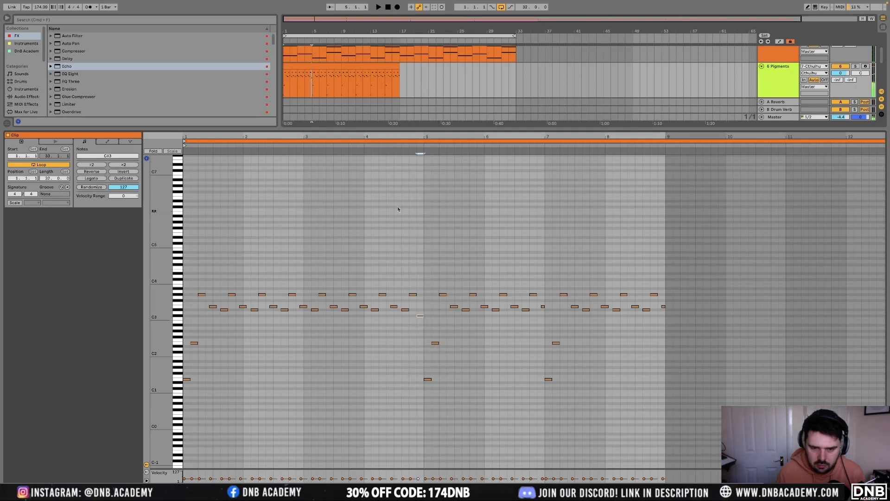
pyautogui.click(389, 150)
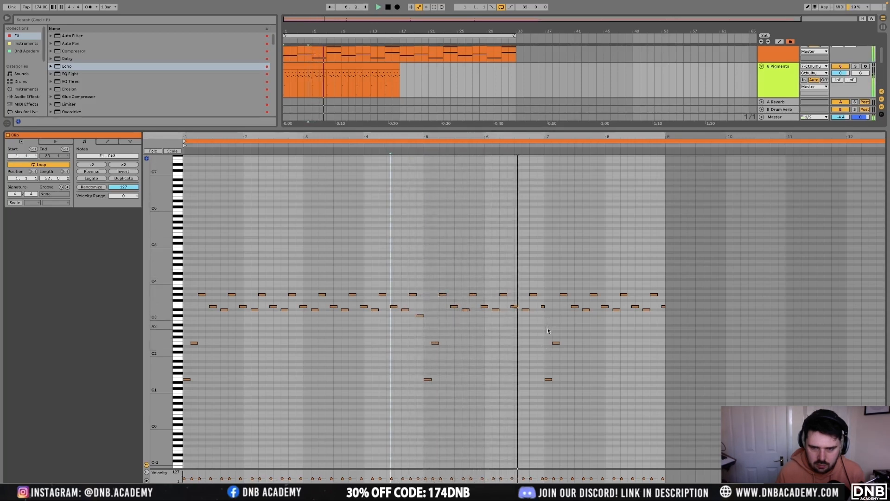
# Continue the three-note pattern across bar 7, remove the two low notes there and play the clip
pyautogui.press('space')
pyautogui.moveTo(502, 288); pyautogui.dragTo(577, 424)
pyautogui.press('Delete')
pyautogui.press('space')
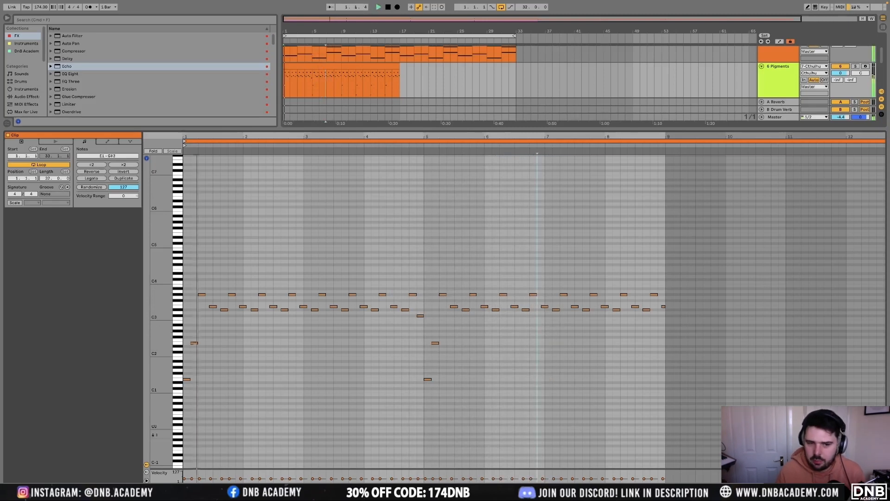
# Fold the Cthulhu track and duplicate the edited eight-bar Pigments clip until it reaches bar 33
pyautogui.hotkey('shift', 'Tab')
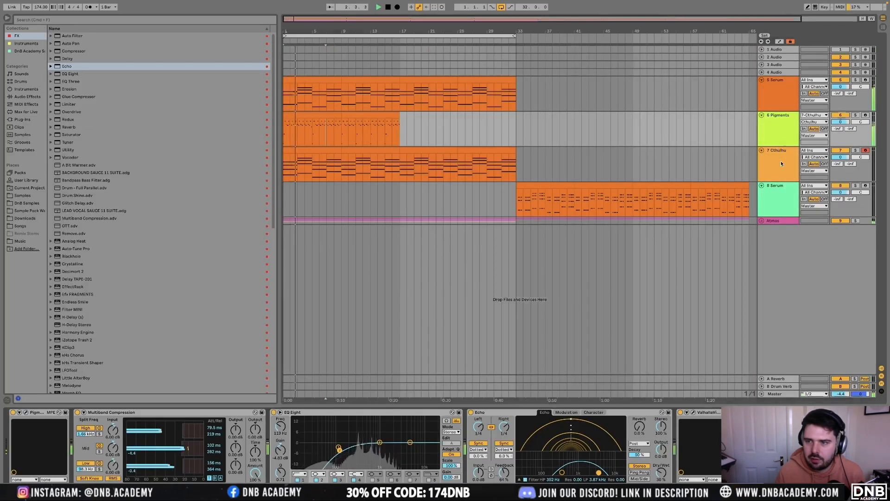
pyautogui.click(771, 151)
pyautogui.click(761, 150)
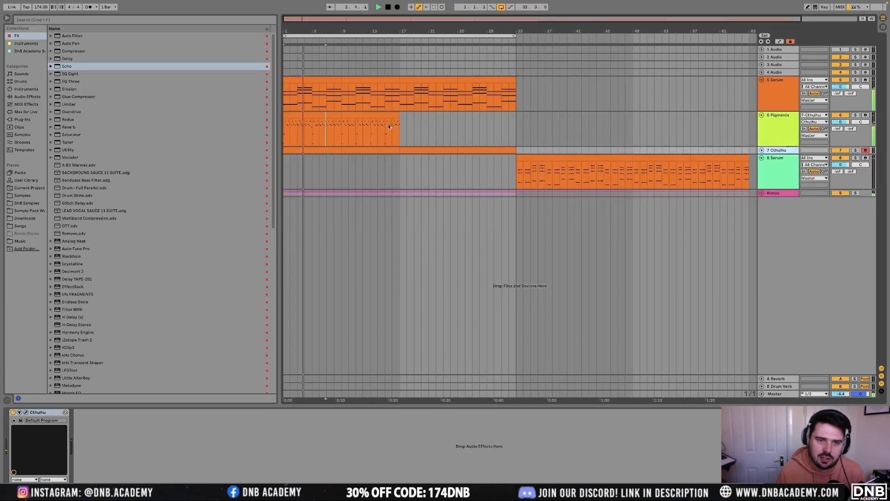
pyautogui.click(317, 114)
pyautogui.scroll(-2, 314, 117)
pyautogui.press('super+d')
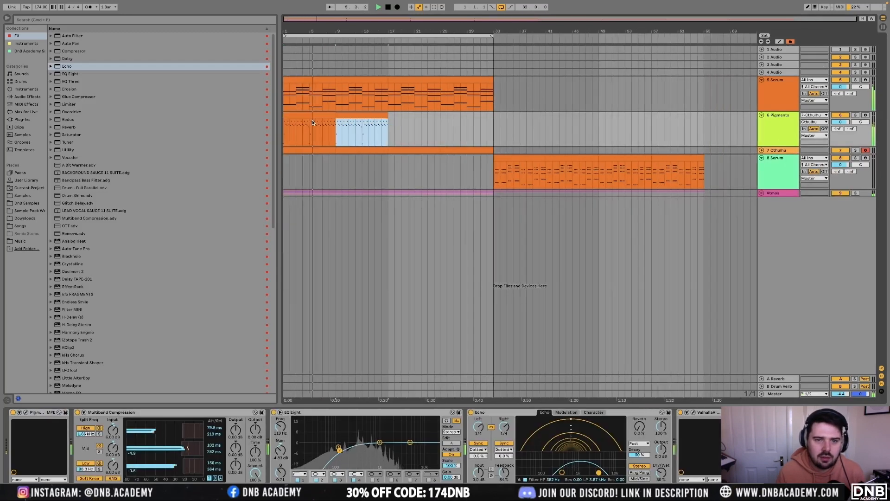
pyautogui.keyDown('shift'); pyautogui.click(304, 116); pyautogui.keyUp('shift')
pyautogui.press('super+d')
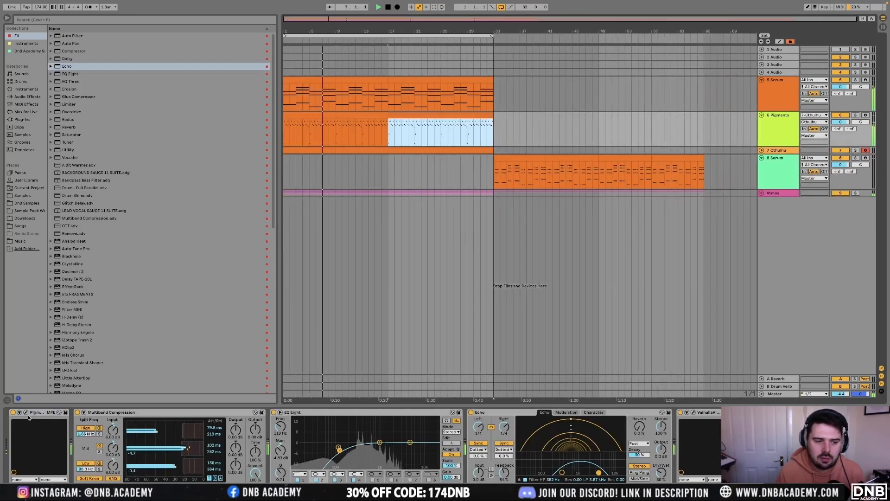
# Set Macro 1 in Pigments to 0.024 and show the track's automation
pyautogui.press('alt+super+p')
pyautogui.moveTo(680, 384); pyautogui.dragTo(680, 381)
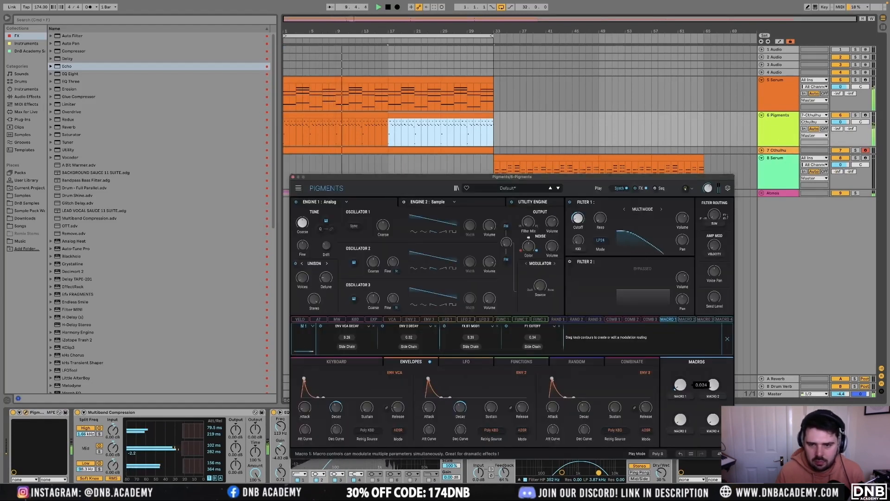
pyautogui.click(293, 177)
pyautogui.press('a')
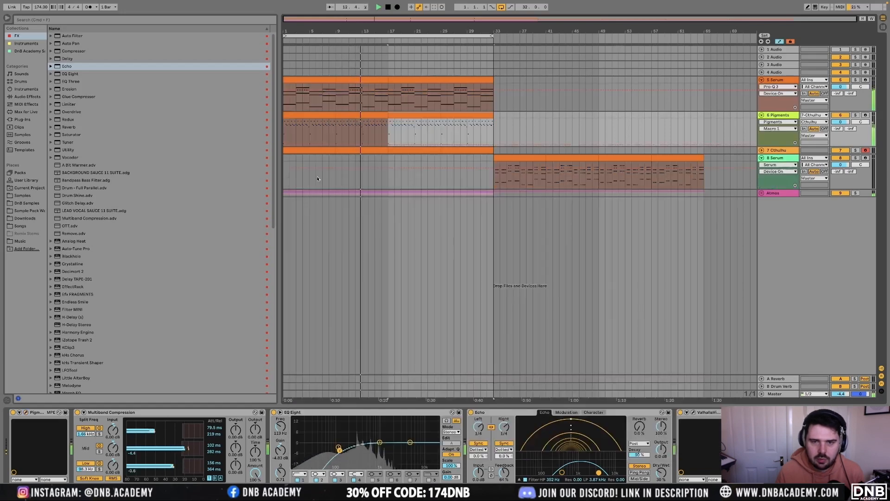
# Automate Pigments' Macro 1 with curved rises from bar 9 to 17 and from bar 25 to 33
pyautogui.moveTo(383, 140); pyautogui.dragTo(343, 140)
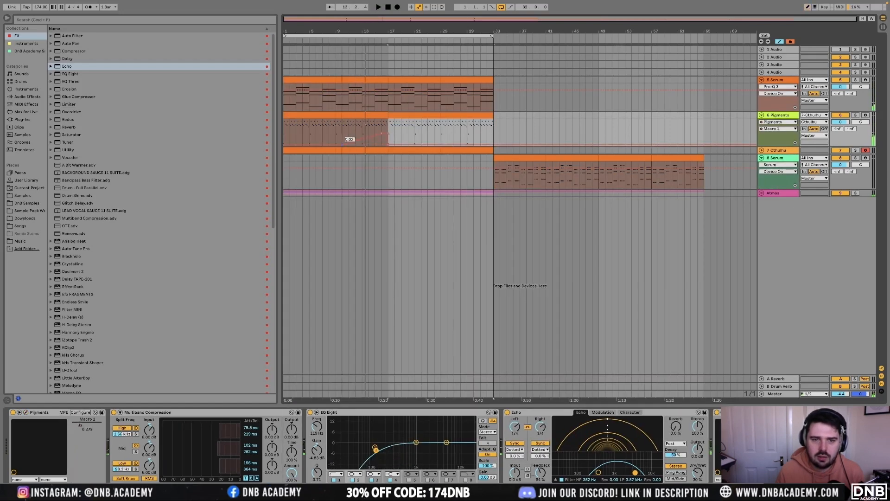
pyautogui.click(388, 135)
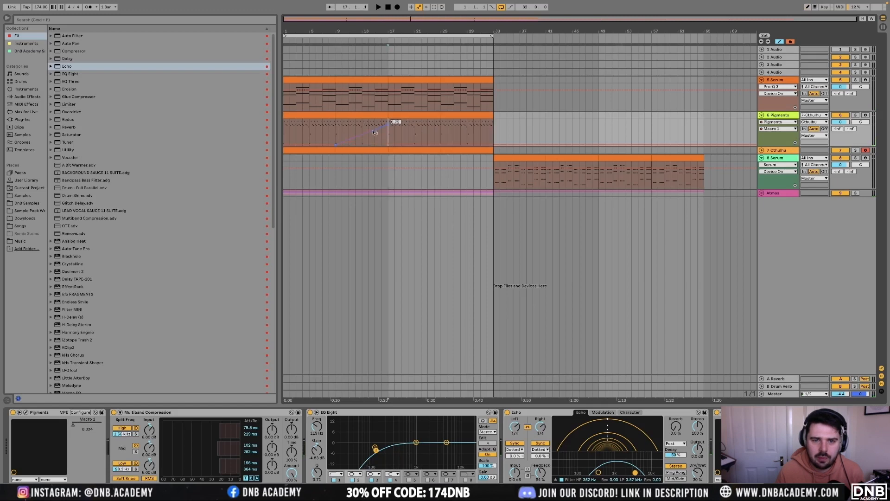
pyautogui.press('space')
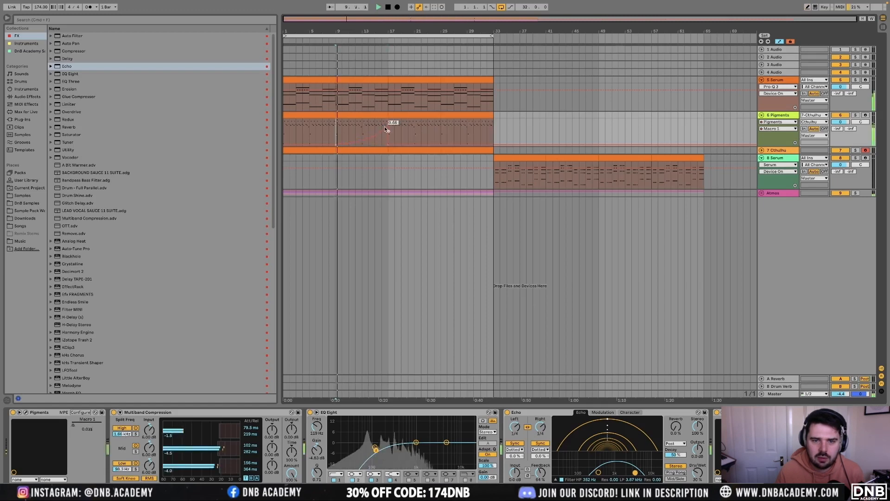
pyautogui.moveTo(393, 133); pyautogui.dragTo(440, 90)
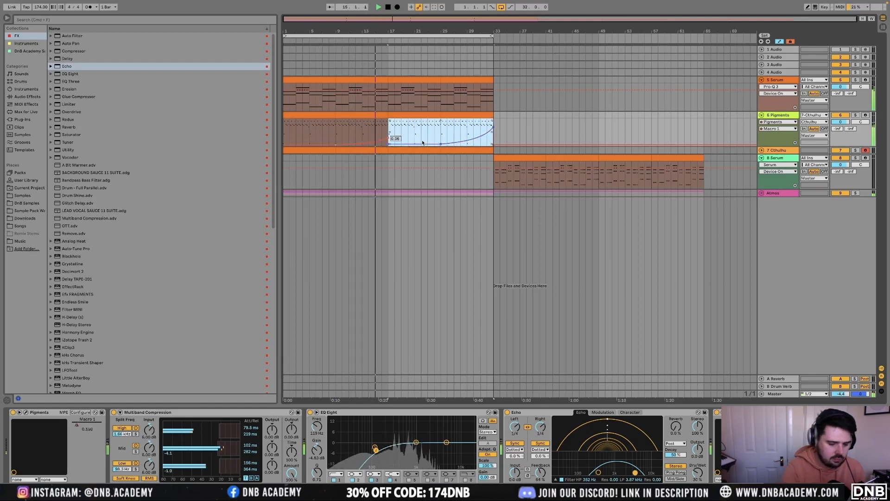
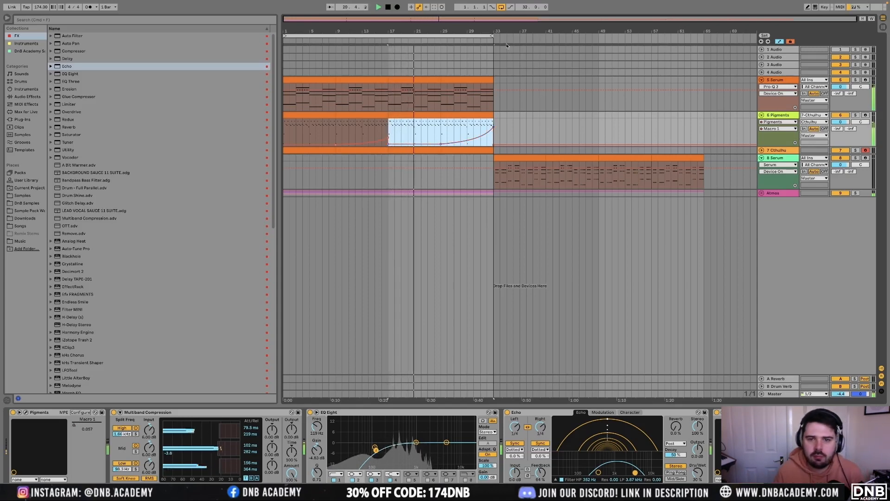
pyautogui.click(486, 125)
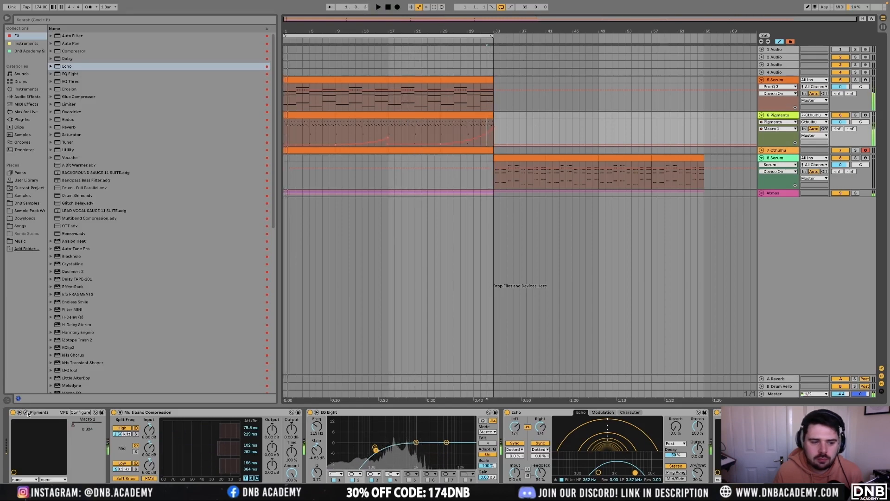
# Apply Legato to all notes in the first Pigments clip and play it back with the track
pyautogui.doubleClick(321, 118)
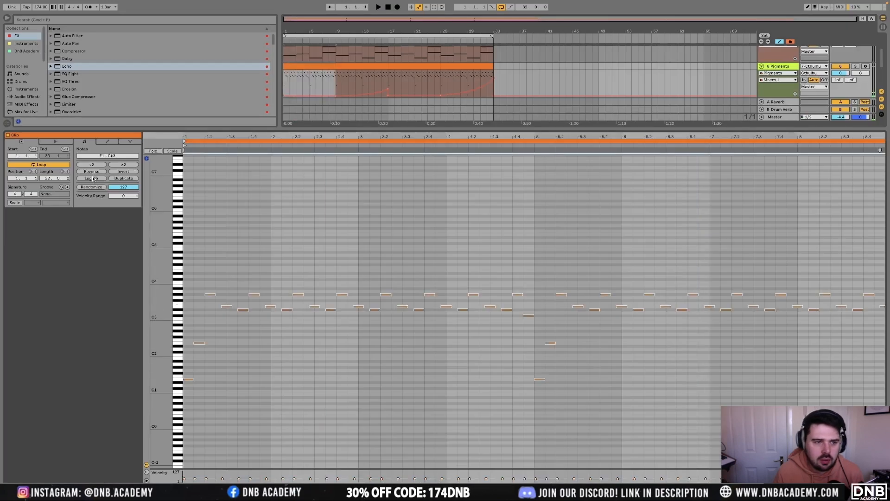
pyautogui.press('space')
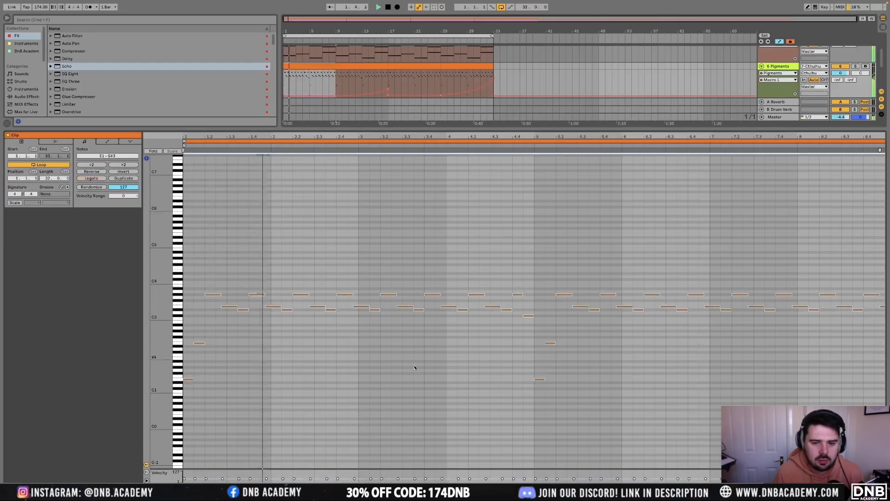
pyautogui.hotkey('shift', 'Tab')
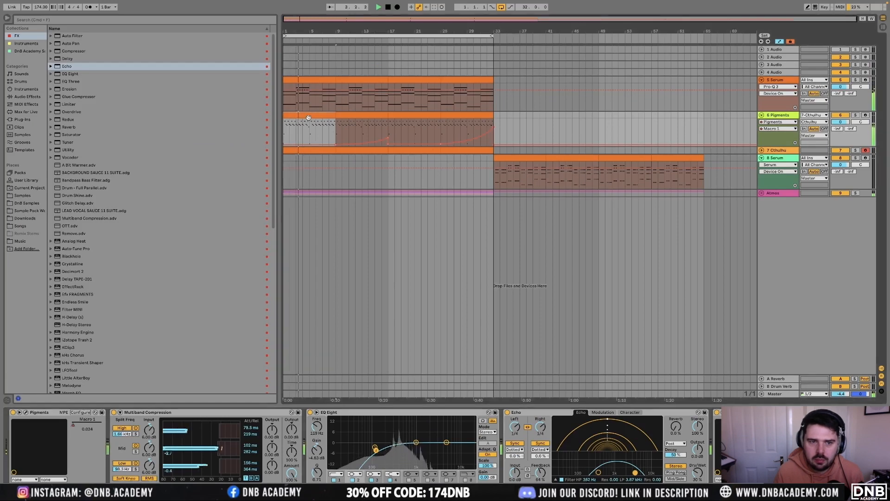
pyautogui.doubleClick(328, 115)
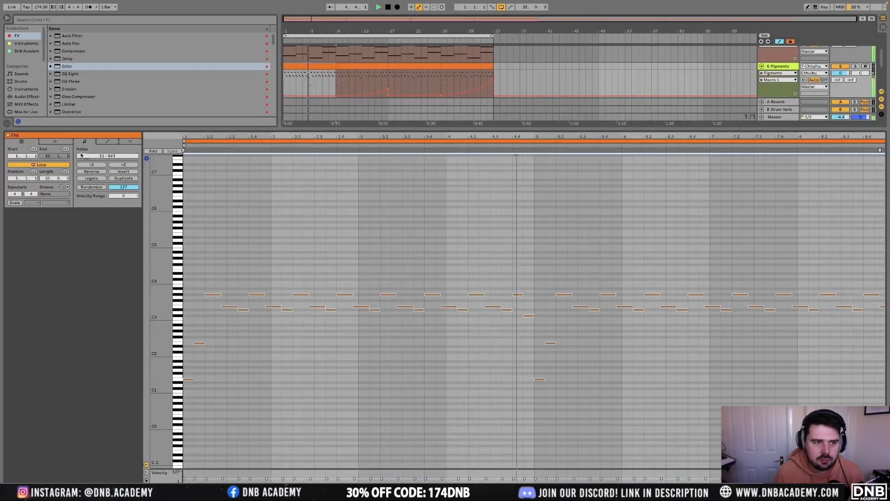
pyautogui.moveTo(335, 65); pyautogui.dragTo(494, 66)
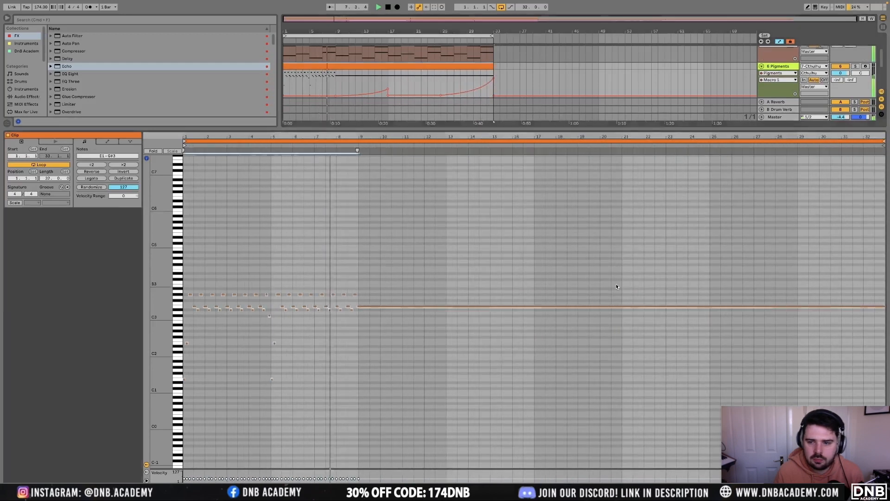
pyautogui.click(462, 282)
pyautogui.click(464, 306)
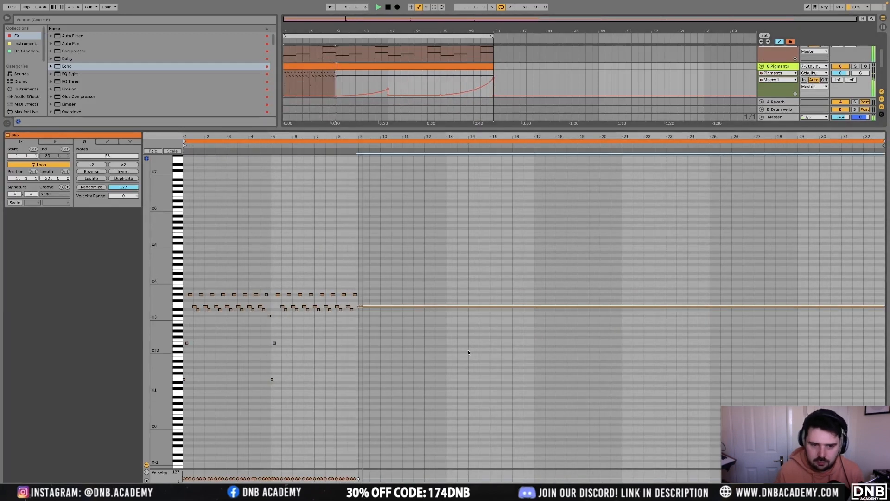
pyautogui.press('super+z')
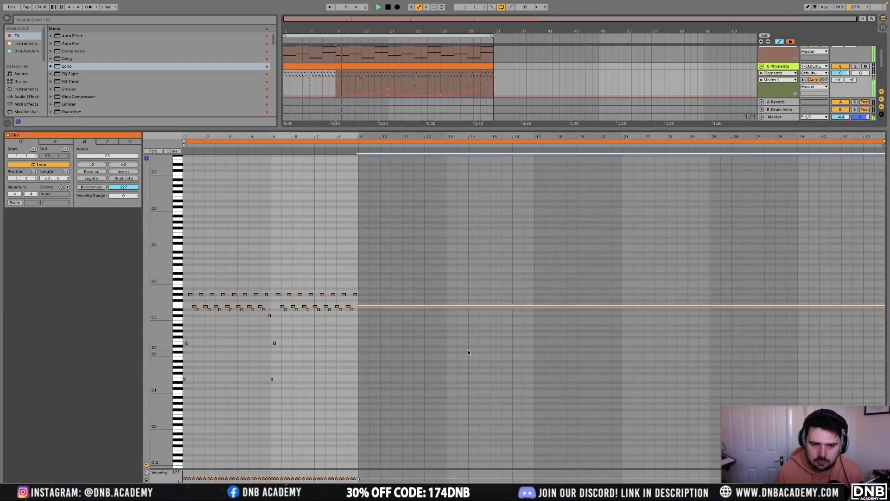
# Apply Legato to every note across all four Pigments clips and play the arrangement from near bar 31
pyautogui.click(323, 66)
pyautogui.keyDown('shift'); pyautogui.click(484, 66); pyautogui.keyUp('shift')
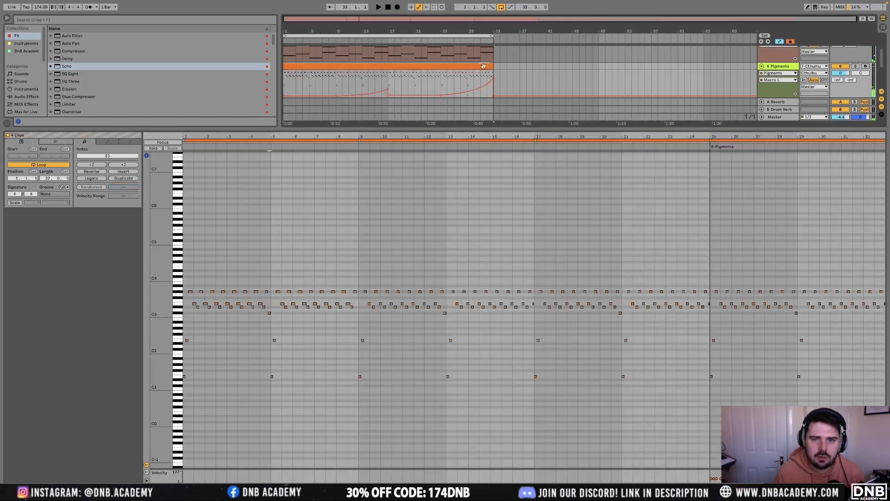
pyautogui.click(411, 216)
pyautogui.press('super+a')
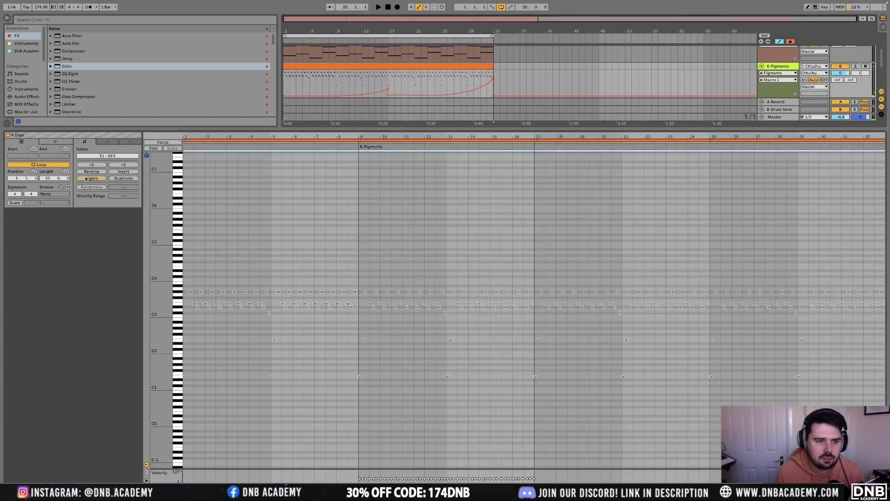
pyautogui.click(479, 79)
pyautogui.press('space')
pyautogui.hotkey('shift', 'Tab')
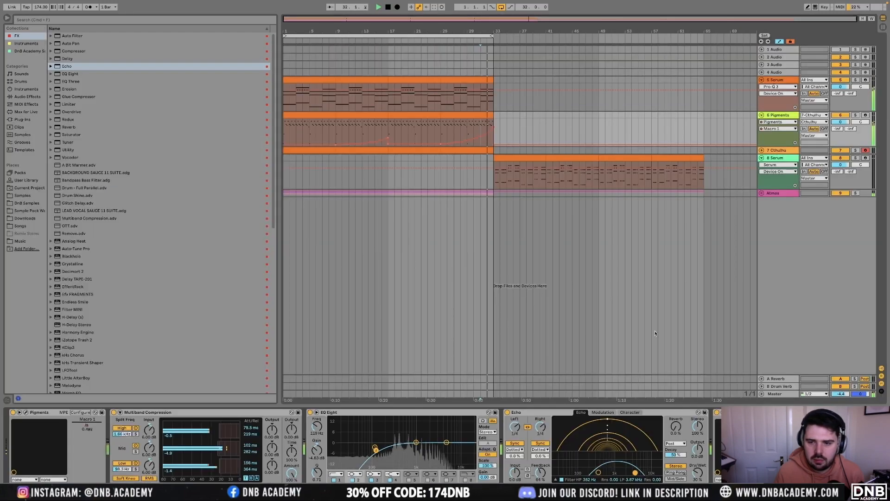
# Hide the automation and duplicate the last eight-bar Pigments clip twice so the arpeggio extends to bar 49
pyautogui.click(480, 116)
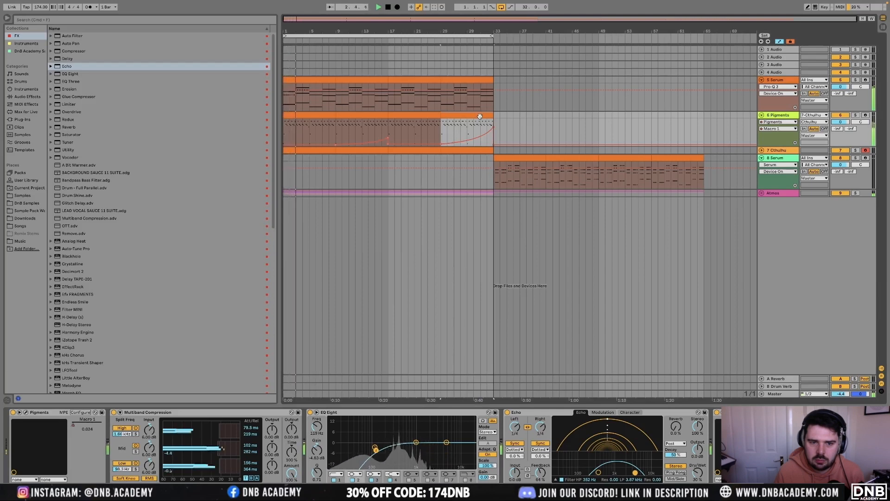
pyautogui.press('a')
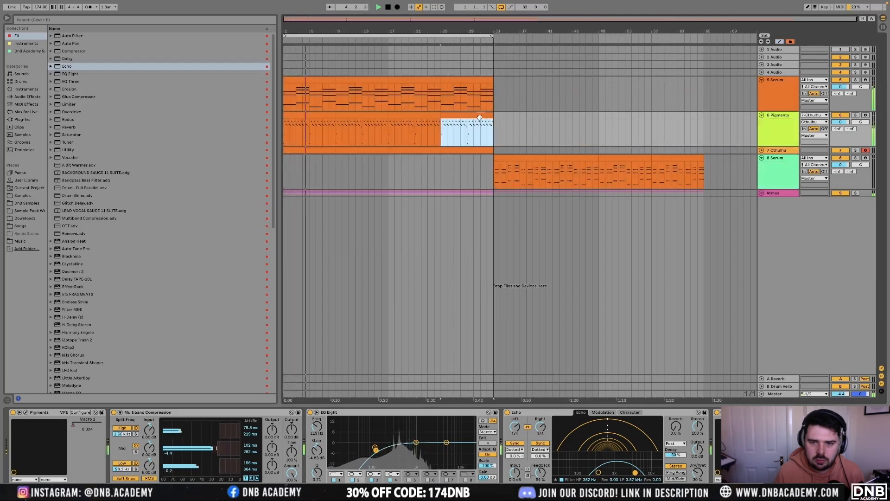
pyautogui.press('super+d')
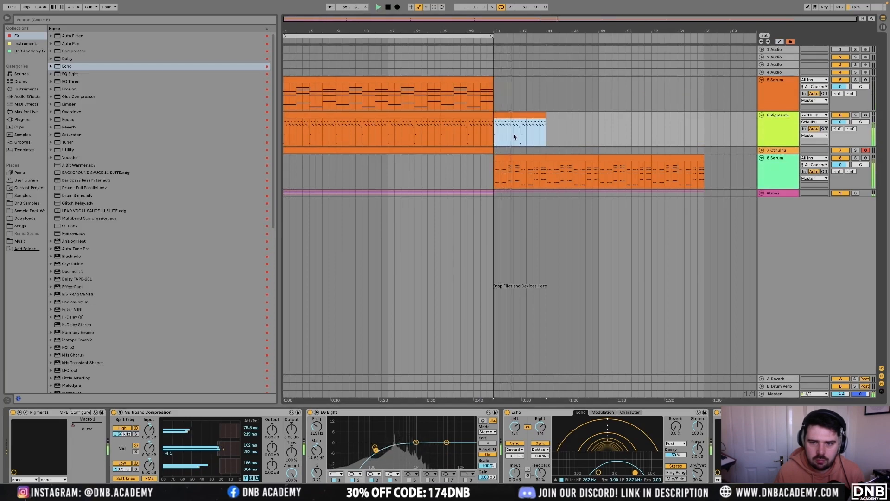
pyautogui.press('super+d')
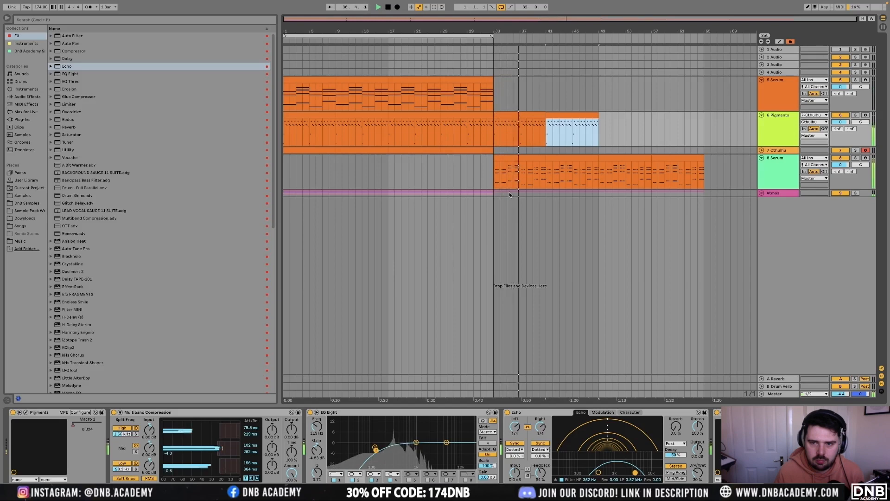
# Open Serum on track 8 and set oscillator A to 5 unison voices with a detune of about 0.09
pyautogui.click(518, 159)
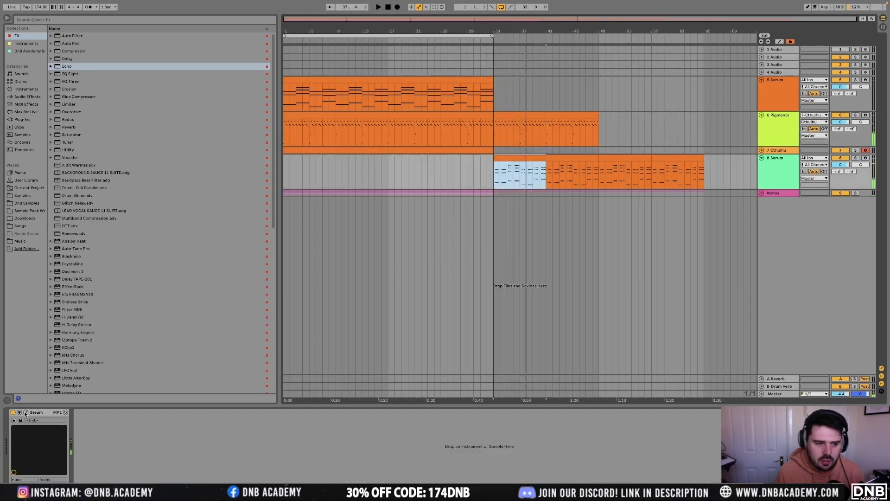
pyautogui.click(26, 412)
pyautogui.moveTo(483, 116); pyautogui.dragTo(556, 232)
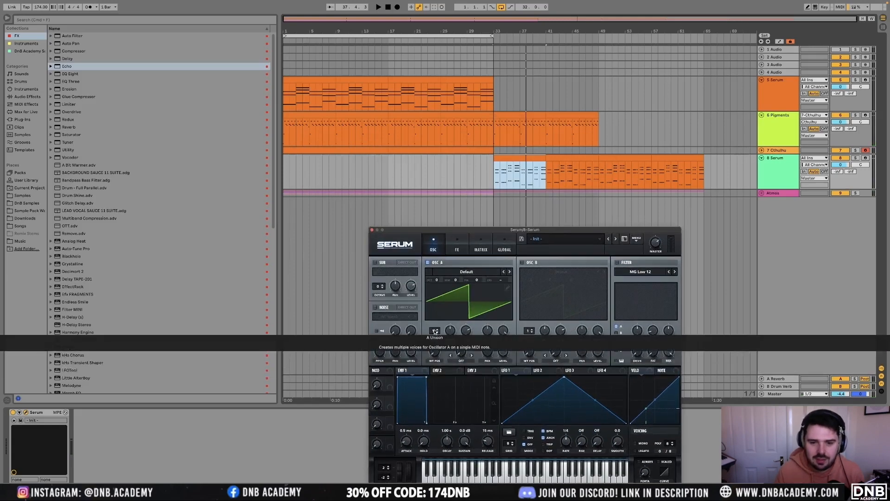
pyautogui.moveTo(434, 331)
pyautogui.mouseDown()
pyautogui.moveTo(435, 323)
pyautogui.moveTo(452, 337)
pyautogui.mouseUp()
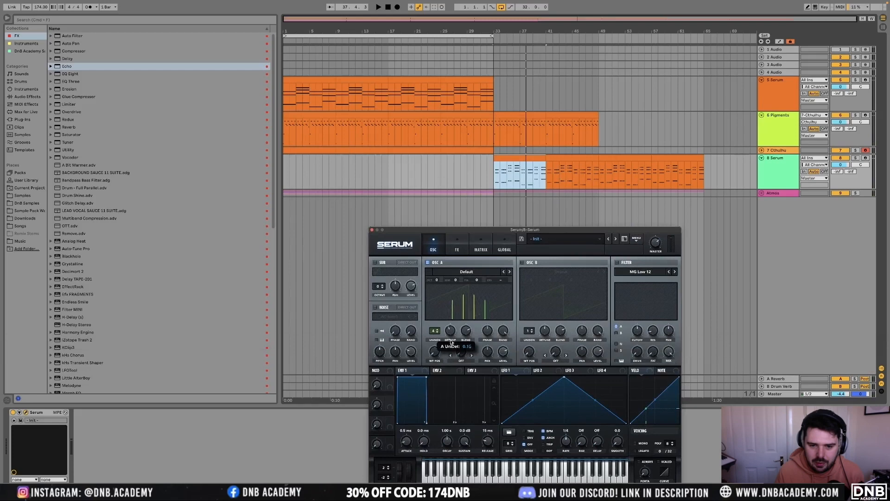
pyautogui.click(435, 332)
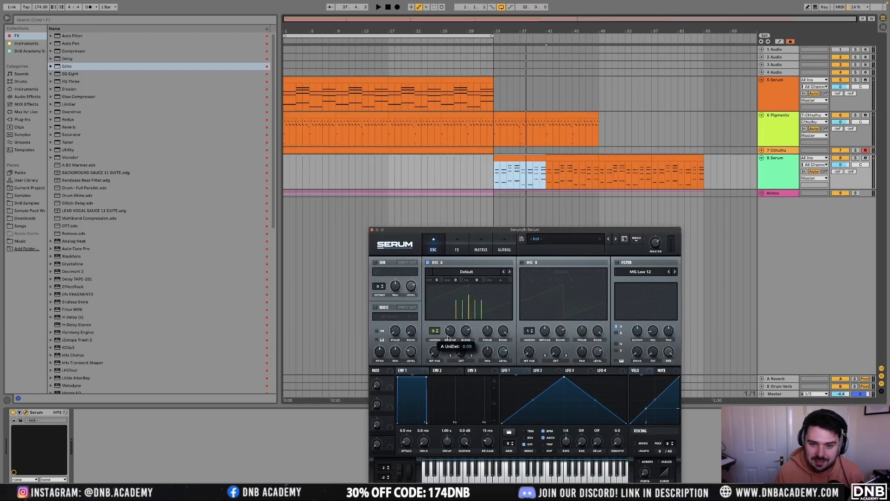
# Enable oscillator B and the MG Low 12 filter, route both oscillators through it and play the part
pyautogui.click(521, 263)
pyautogui.click(617, 262)
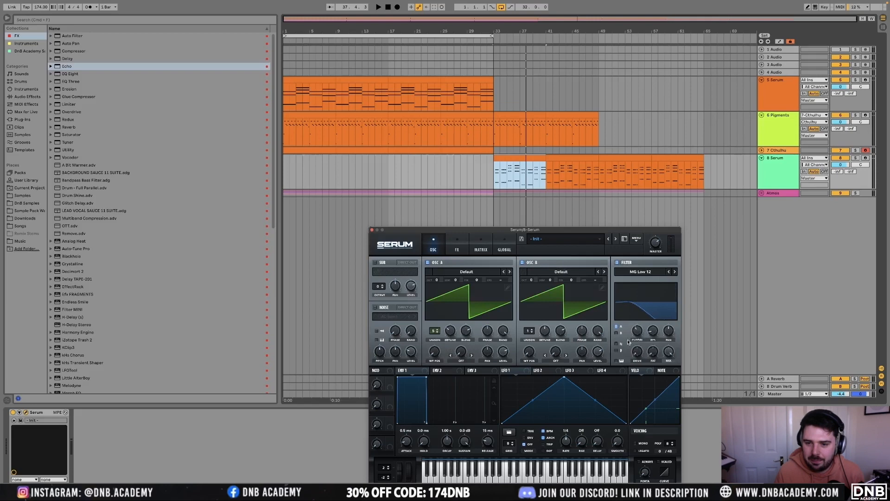
pyautogui.press('space')
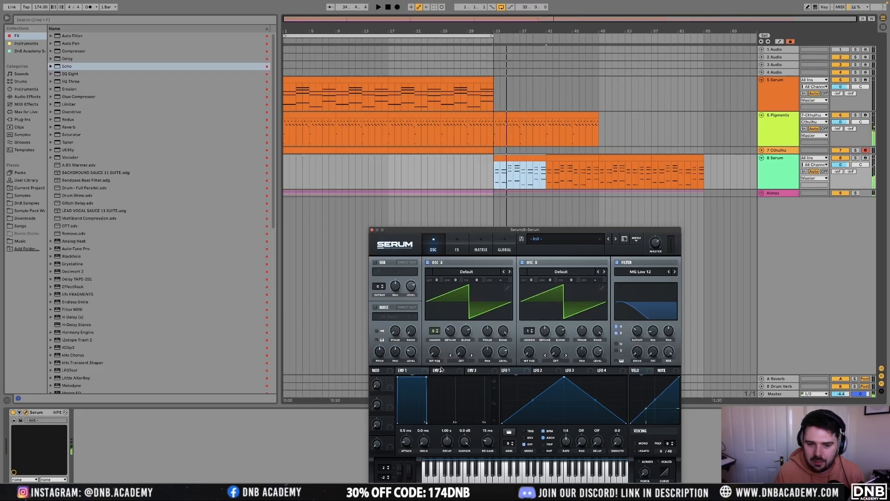
# Modulate the filter cutoff with Env 2 at about 695 ms decay and 31.84% sustain, and set Env 1 to 840 ms decay and -22.3 dB sustain
pyautogui.moveTo(465, 438); pyautogui.dragTo(465, 477)
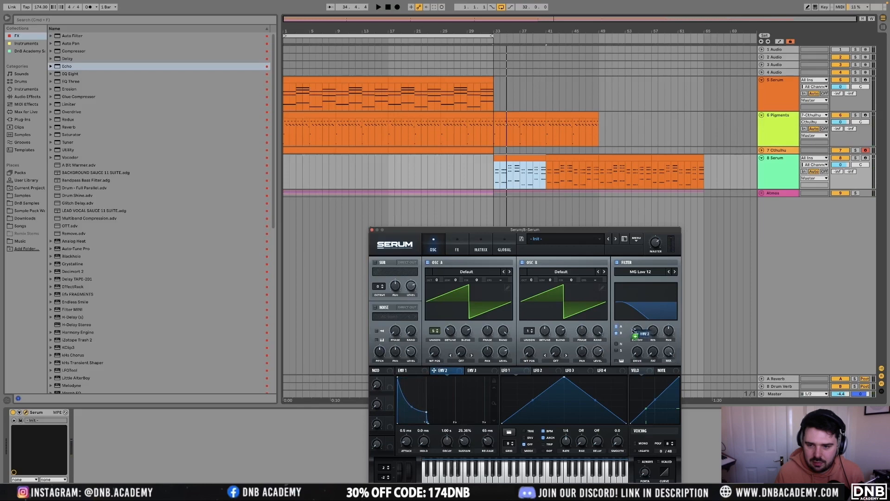
pyautogui.moveTo(631, 325); pyautogui.dragTo(633, 335)
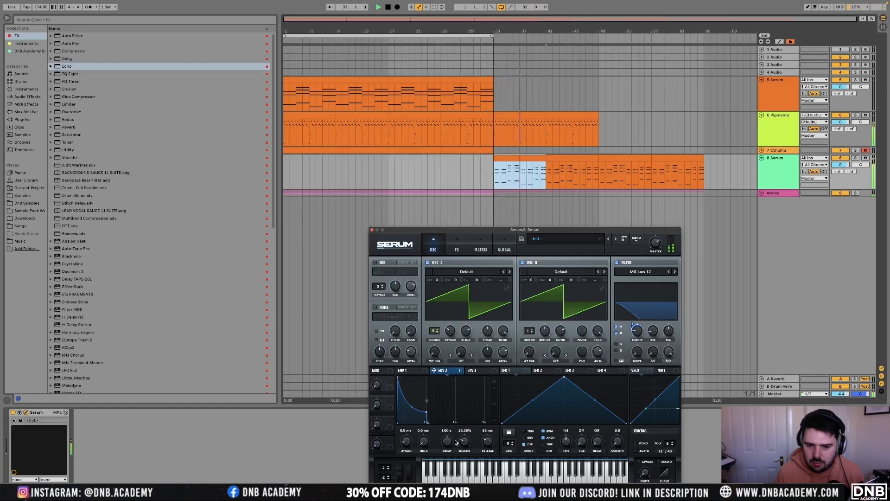
pyautogui.moveTo(464, 441); pyautogui.dragTo(443, 443)
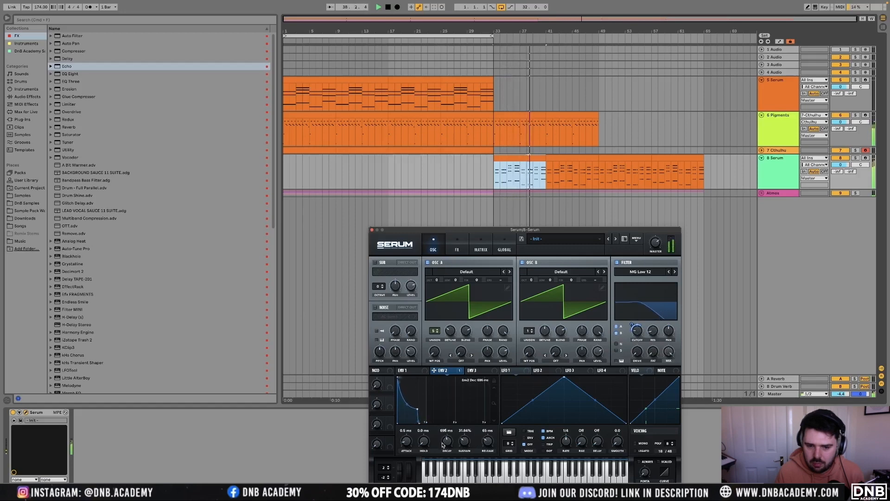
pyautogui.click(405, 370)
pyautogui.moveTo(464, 455); pyautogui.dragTo(450, 443)
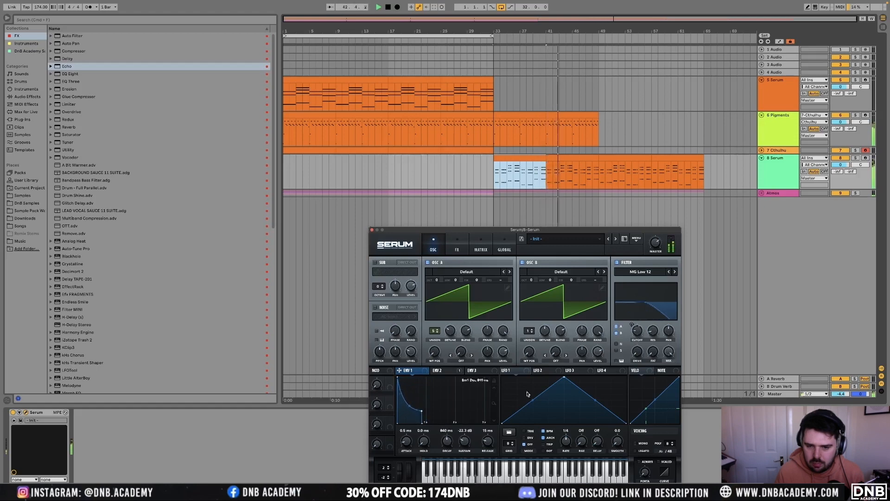
# Reshape LFO 1 into a steep falling curve and set it to envelope mode at a 1/8 rate
pyautogui.click(510, 370)
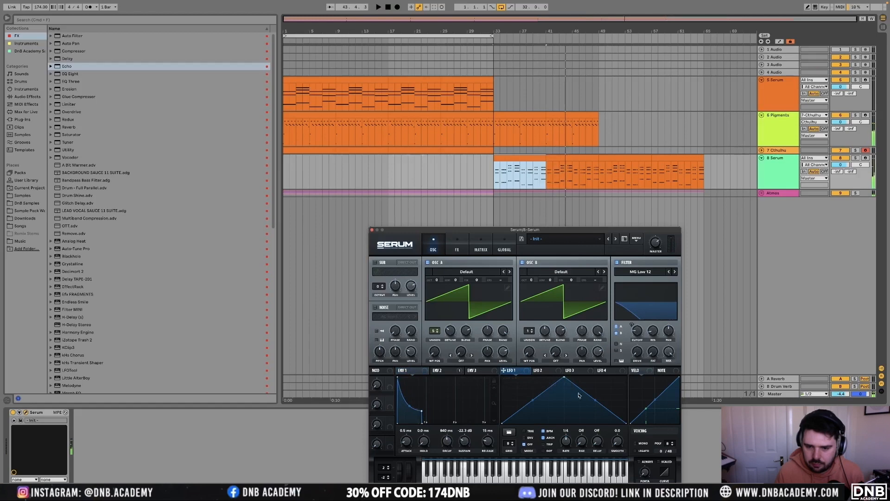
pyautogui.moveTo(565, 378); pyautogui.dragTo(503, 376)
pyautogui.moveTo(565, 399); pyautogui.dragTo(561, 420)
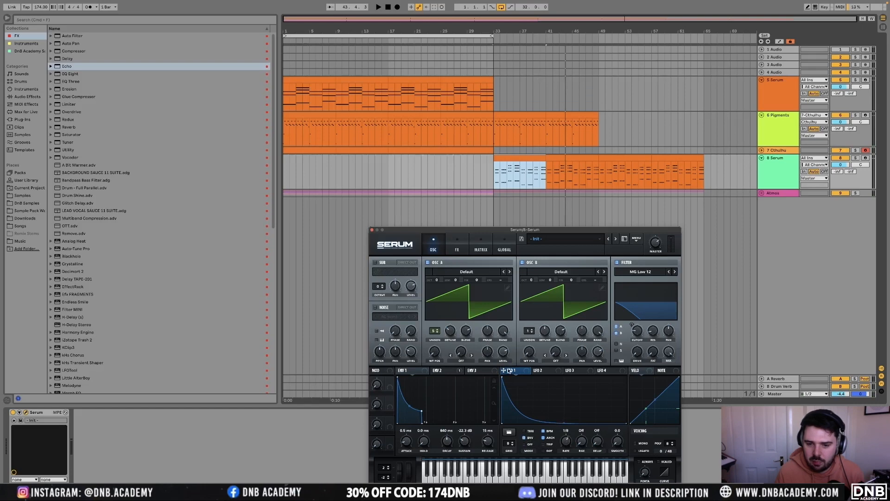
# Assign LFO 1 to the filter cutoff, set its modulation amount to about 17 and adjust the cutoff during playback
pyautogui.moveTo(509, 370); pyautogui.dragTo(566, 359)
pyautogui.moveTo(630, 326); pyautogui.dragTo(631, 330)
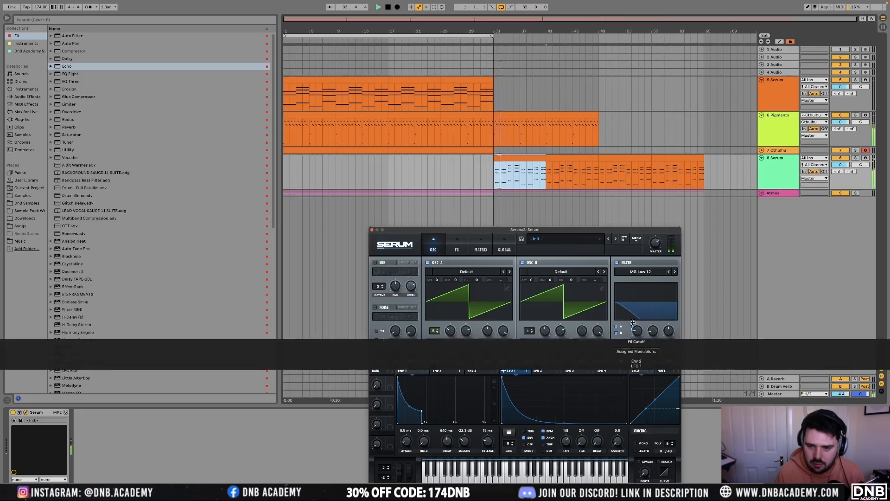
pyautogui.moveTo(632, 326)
pyautogui.moveTo(632, 325); pyautogui.dragTo(634, 325)
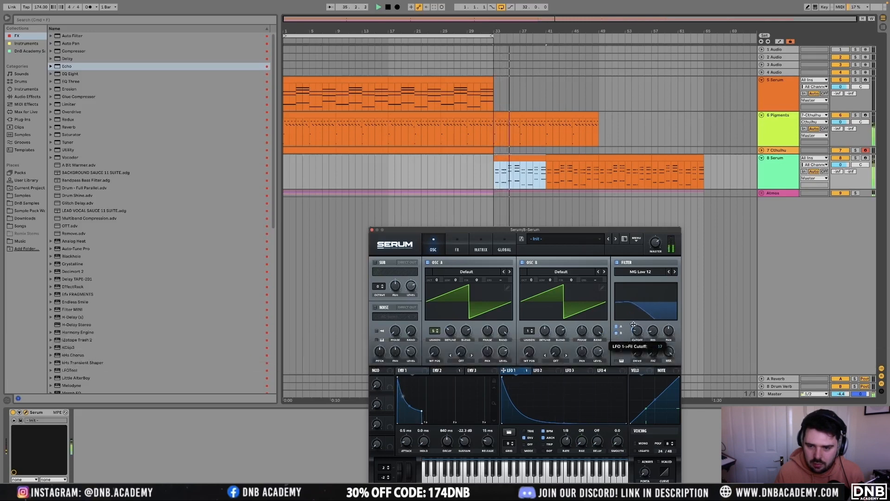
pyautogui.moveTo(636, 334)
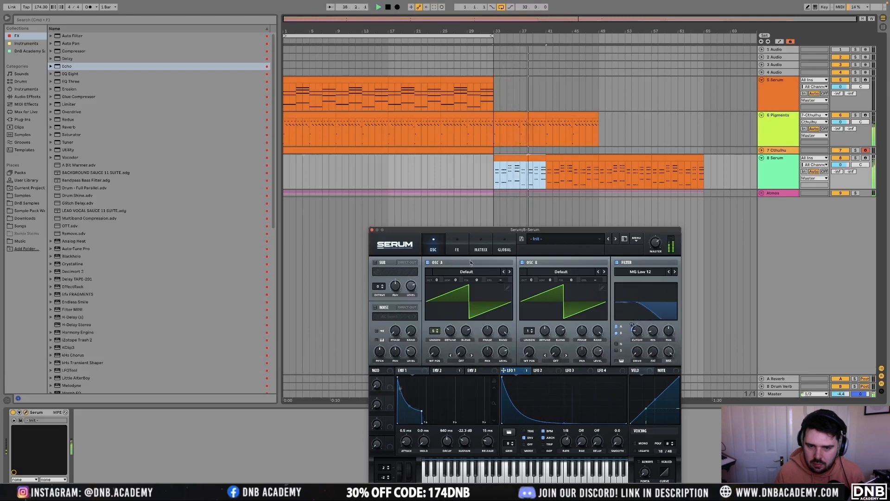
# Add a multiband compressor, reverb, chorus and tube distortion to the Serum patch, and return to its oscillator page
pyautogui.click(456, 246)
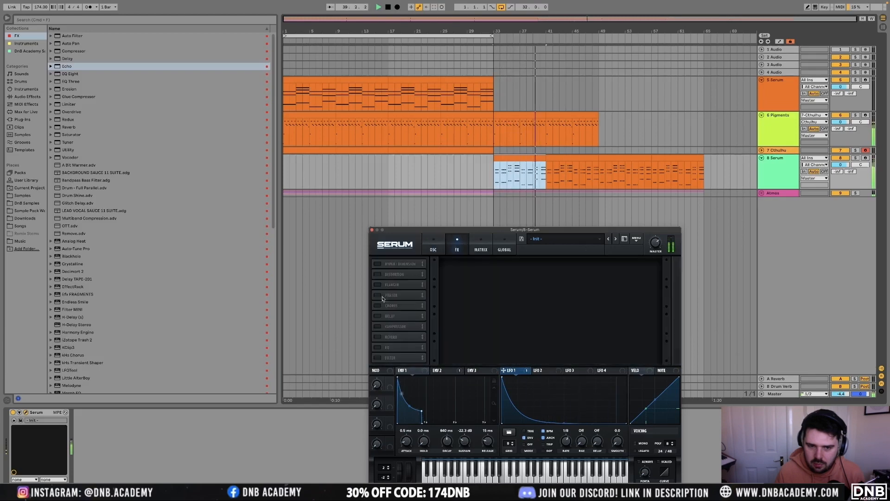
pyautogui.click(377, 327)
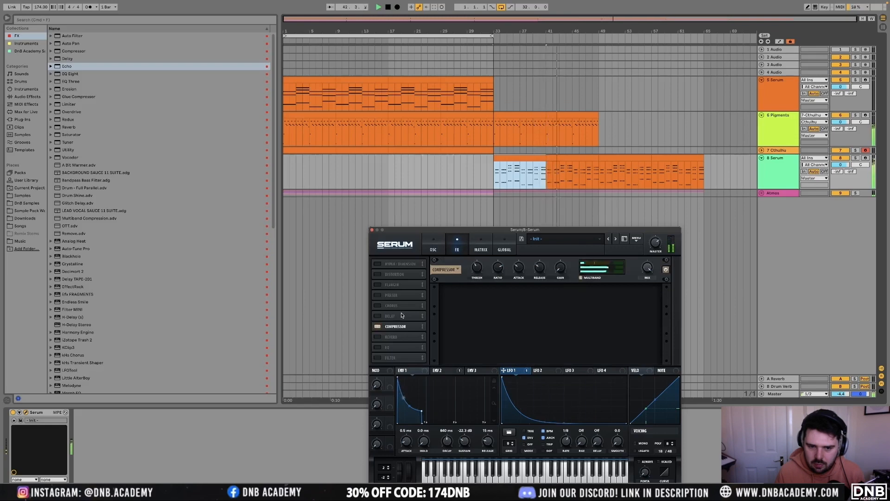
pyautogui.click(378, 337)
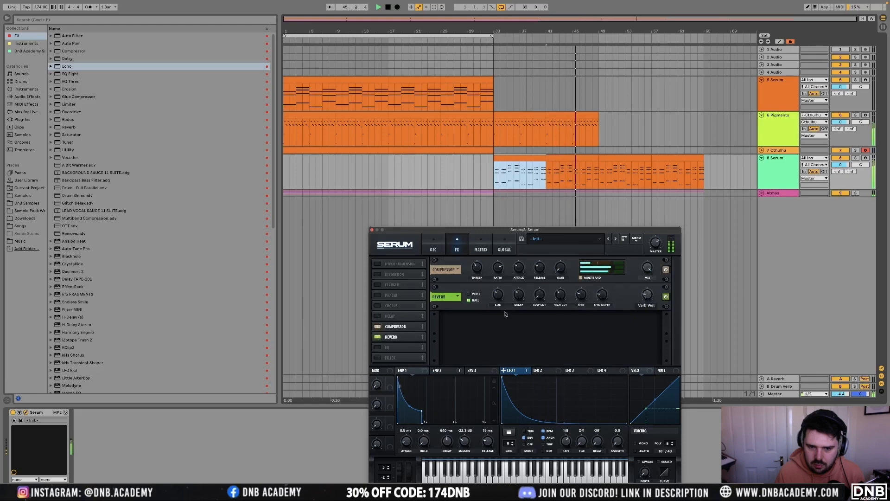
pyautogui.click(378, 305)
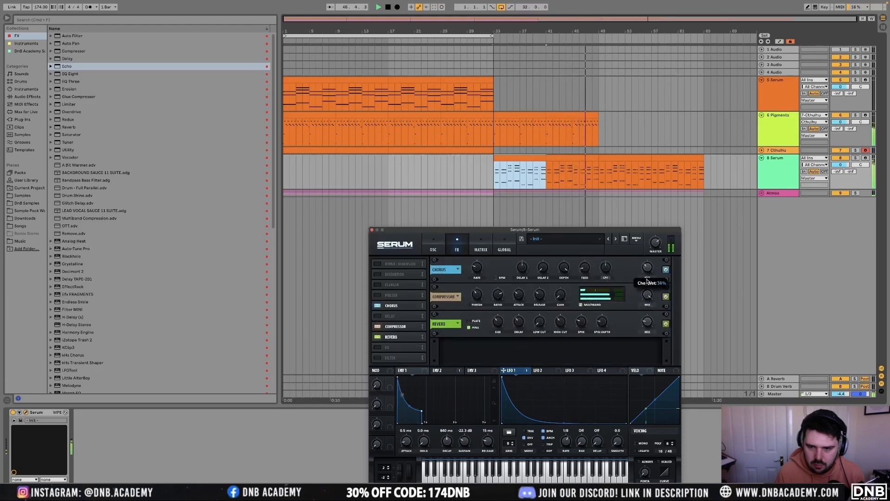
pyautogui.click(378, 274)
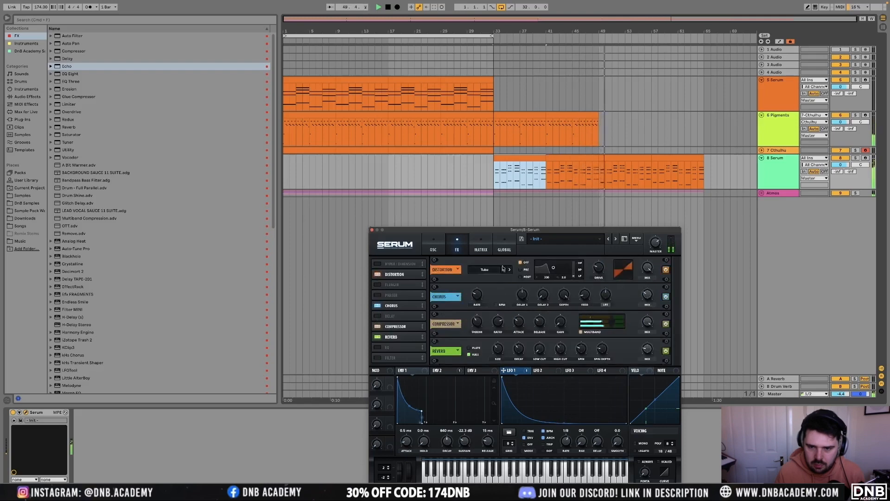
pyautogui.click(438, 250)
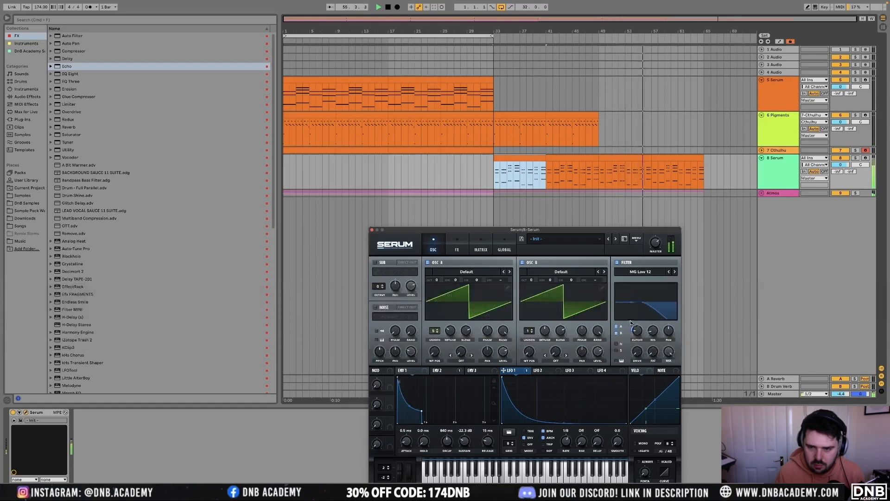
# Switch the Serum filter to MG Low 18 and reshape LFO 2 into two rising ramps at a 4 bar rate
pyautogui.moveTo(632, 325); pyautogui.dragTo(637, 333)
pyautogui.click(674, 271)
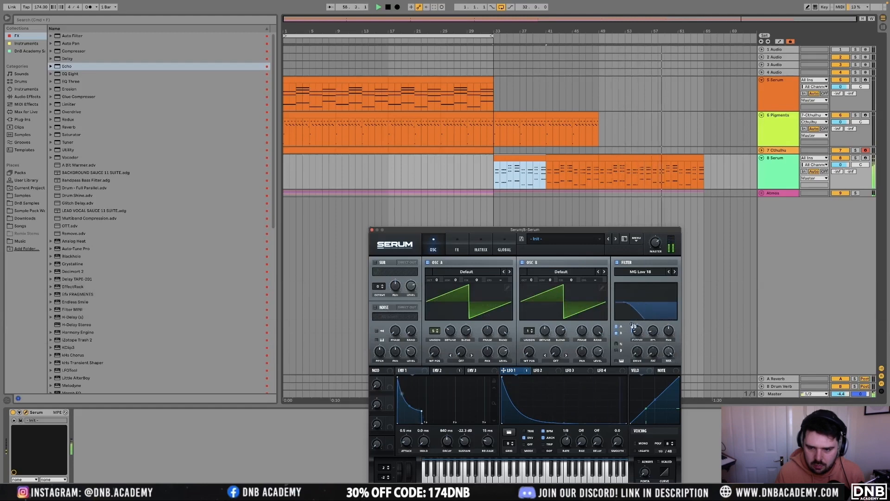
pyautogui.click(540, 370)
pyautogui.moveTo(563, 379); pyautogui.dragTo(656, 374)
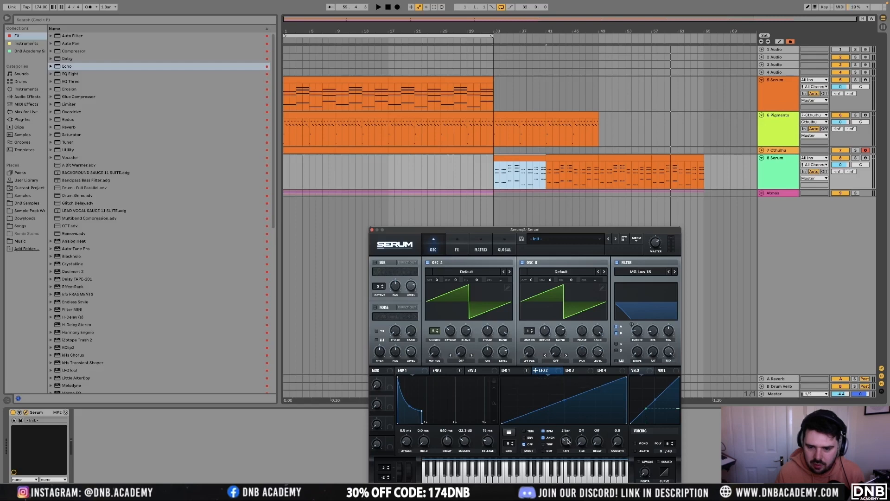
pyautogui.moveTo(626, 379); pyautogui.dragTo(603, 388)
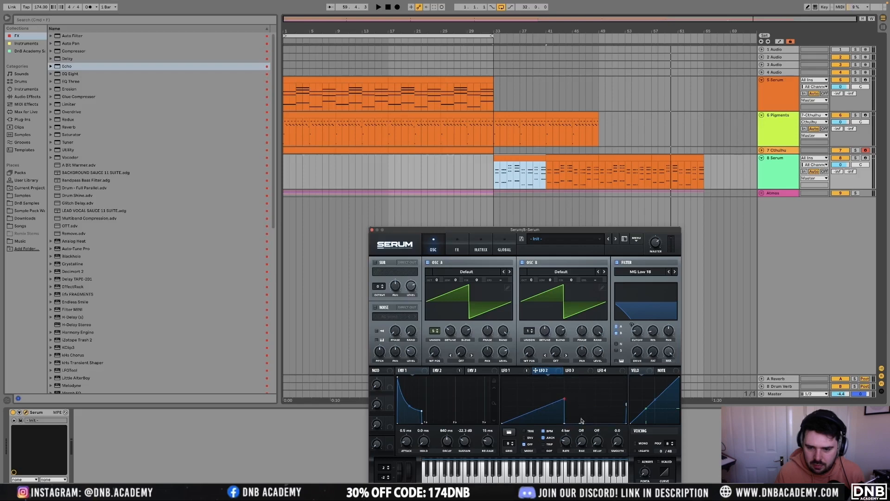
pyautogui.doubleClick(626, 422)
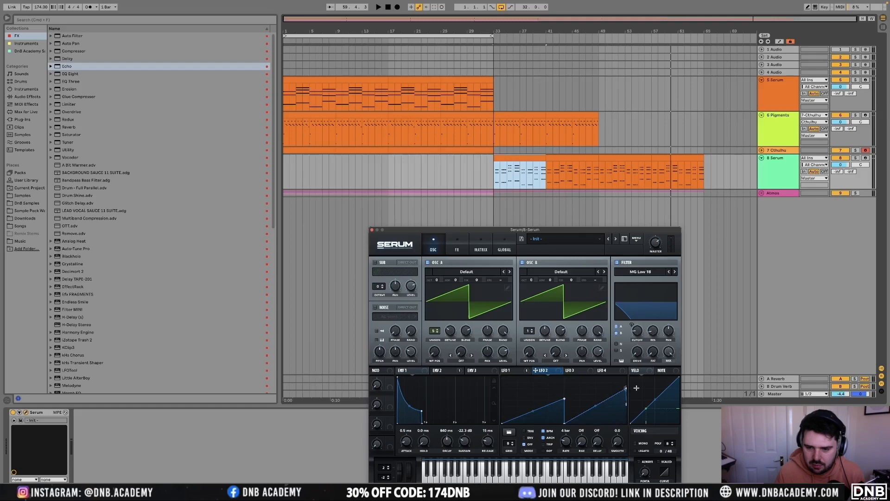
pyautogui.moveTo(565, 423); pyautogui.dragTo(564, 413)
# Assign LFO 2 to the filter cutoff and the Env 2 decay, and set that decay to about 495 ms
pyautogui.moveTo(536, 370); pyautogui.dragTo(598, 354)
pyautogui.moveTo(637, 333); pyautogui.dragTo(628, 347)
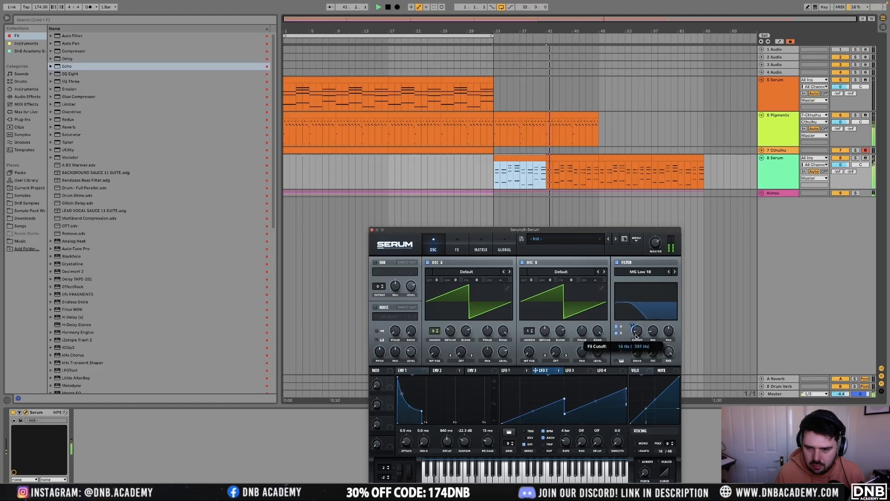
pyautogui.moveTo(536, 371); pyautogui.dragTo(559, 372)
pyautogui.click(448, 370)
pyautogui.moveTo(443, 427); pyautogui.dragTo(446, 442)
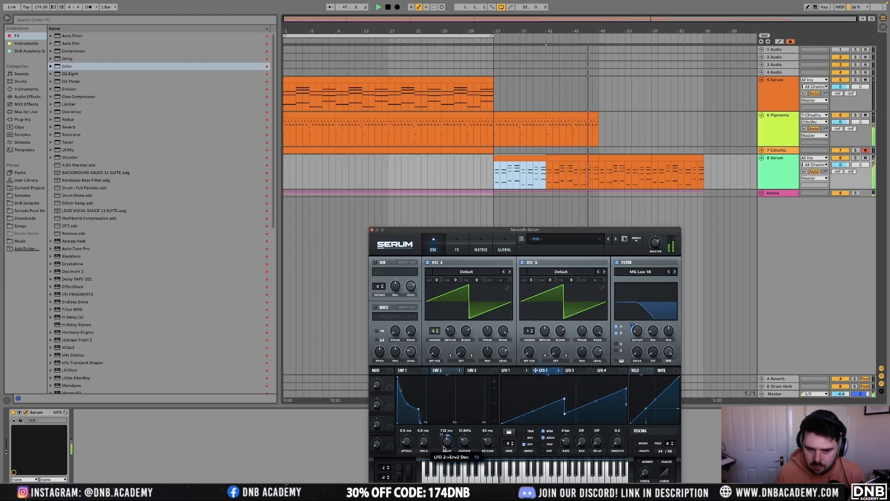
pyautogui.moveTo(444, 441); pyautogui.dragTo(444, 449)
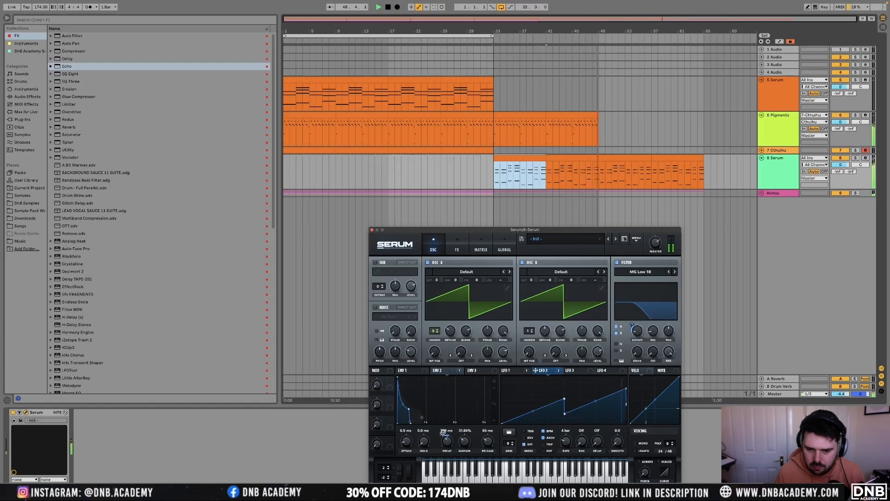
pyautogui.moveTo(445, 444); pyautogui.dragTo(445, 447)
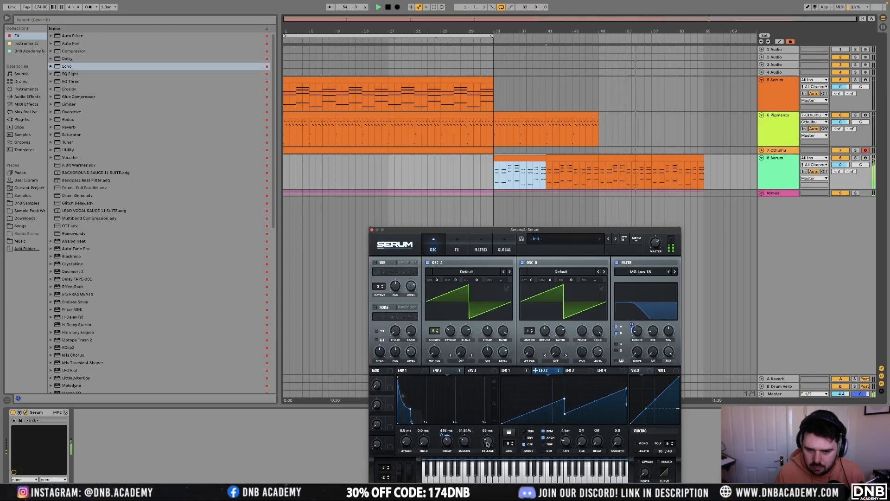
# Set the Env 1 release to about 173 ms and play the arrangement from bar 33
pyautogui.click(409, 370)
pyautogui.moveTo(488, 440); pyautogui.dragTo(492, 431)
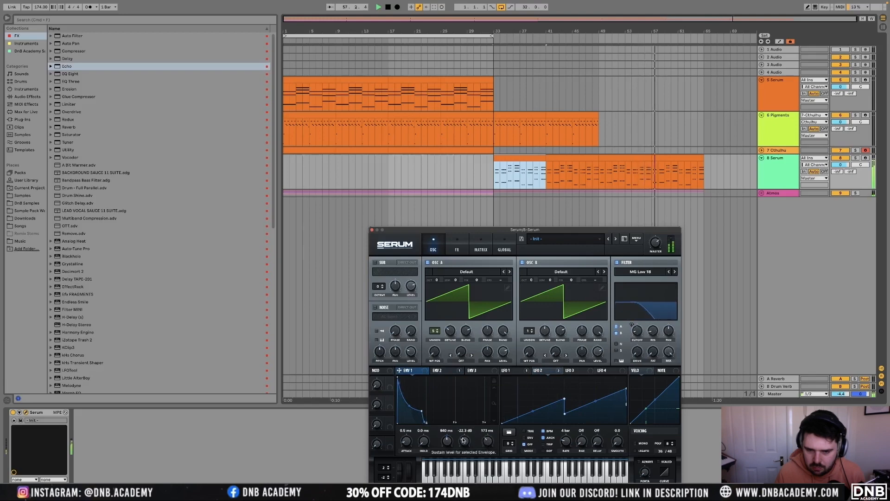
pyautogui.click(495, 137)
pyautogui.press('space')
pyautogui.press('space')
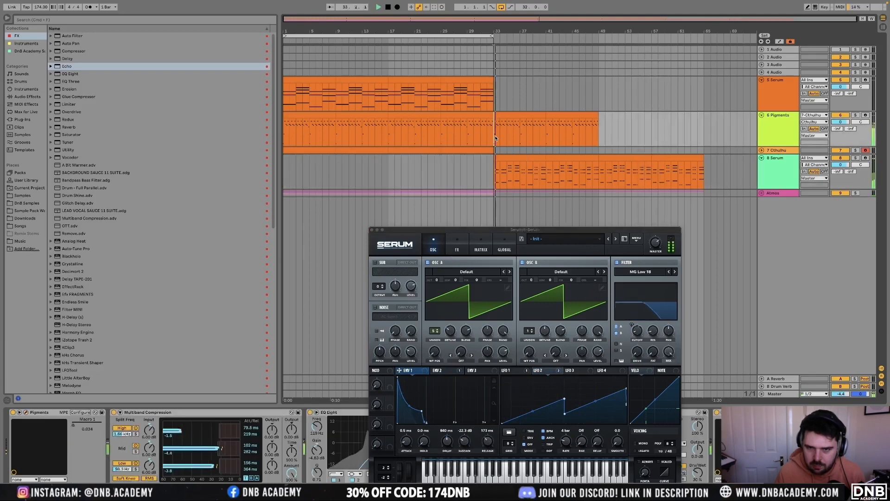
# Add Multiband Compression and EQ Eight to track 8 Serum, with a low cut, a low-mid dip and a high-shelf boost
pyautogui.click(519, 154)
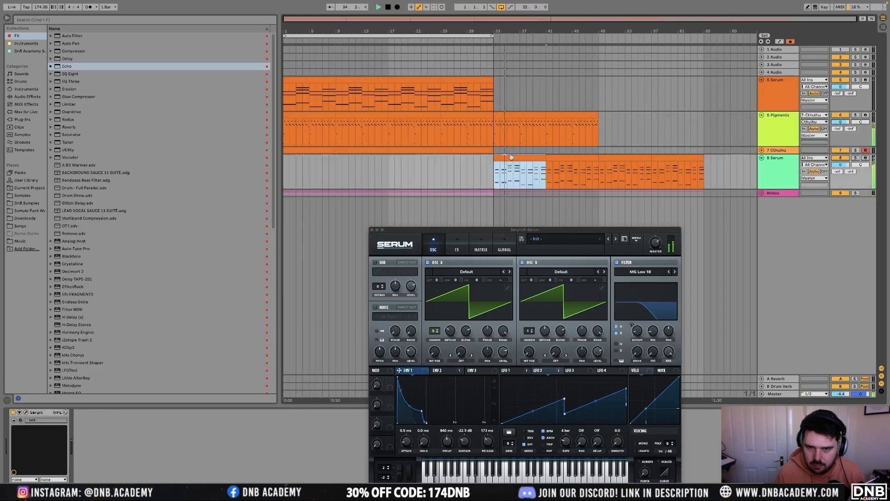
pyautogui.click(372, 229)
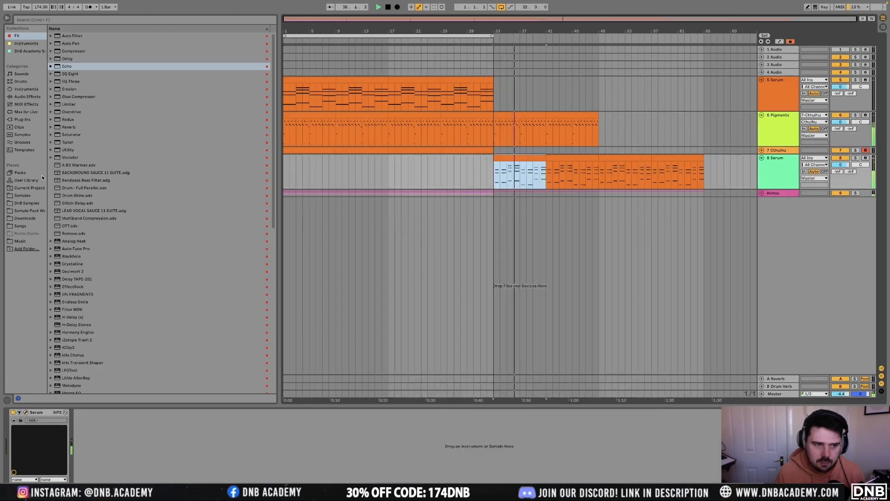
pyautogui.doubleClick(83, 218)
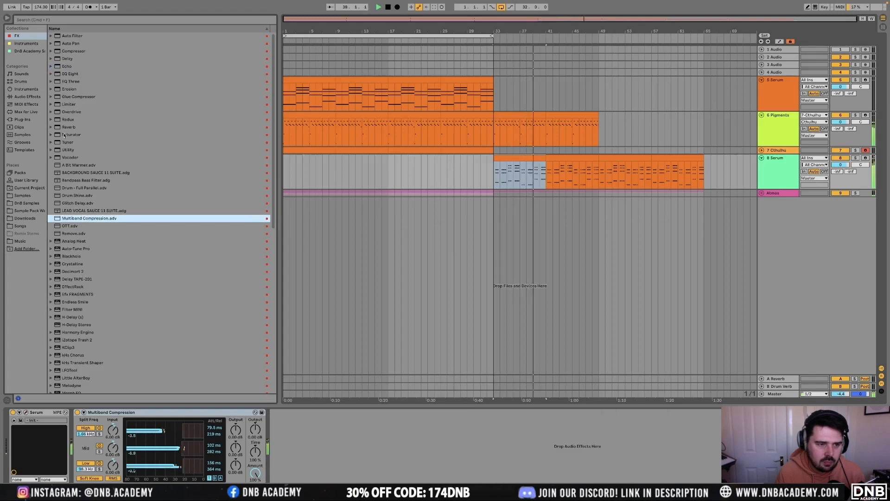
pyautogui.doubleClick(70, 74)
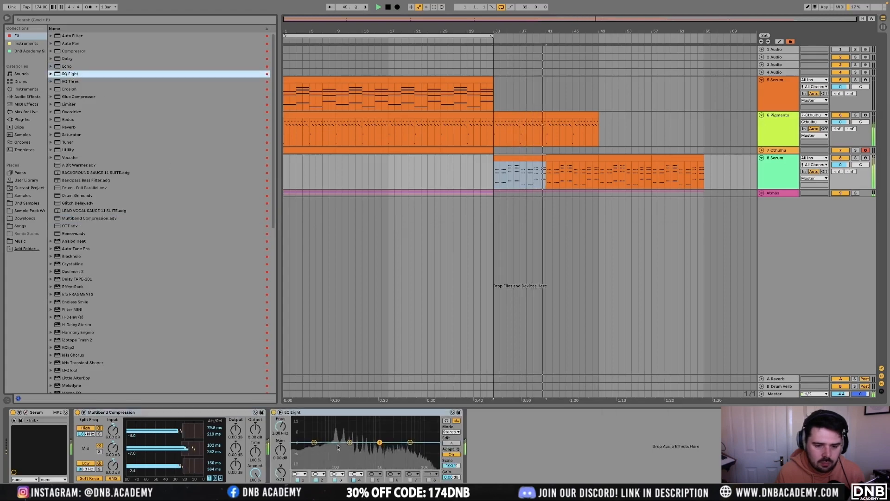
pyautogui.moveTo(349, 442); pyautogui.dragTo(342, 447)
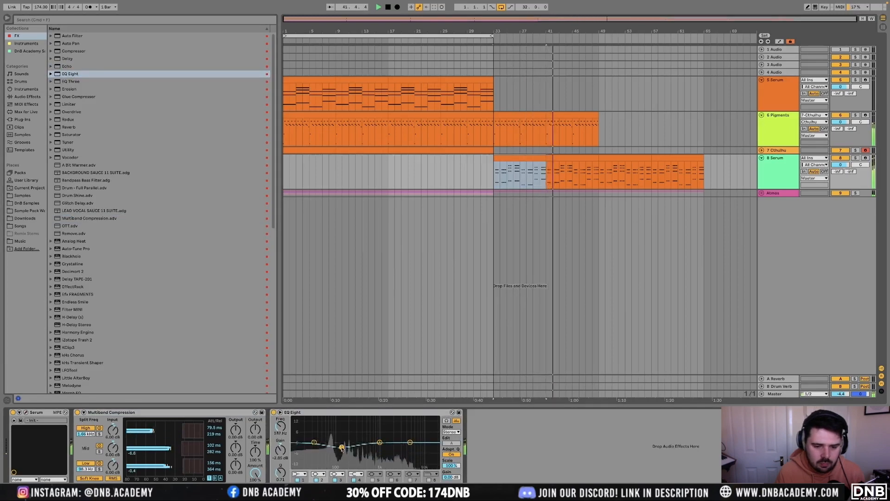
pyautogui.click(301, 474)
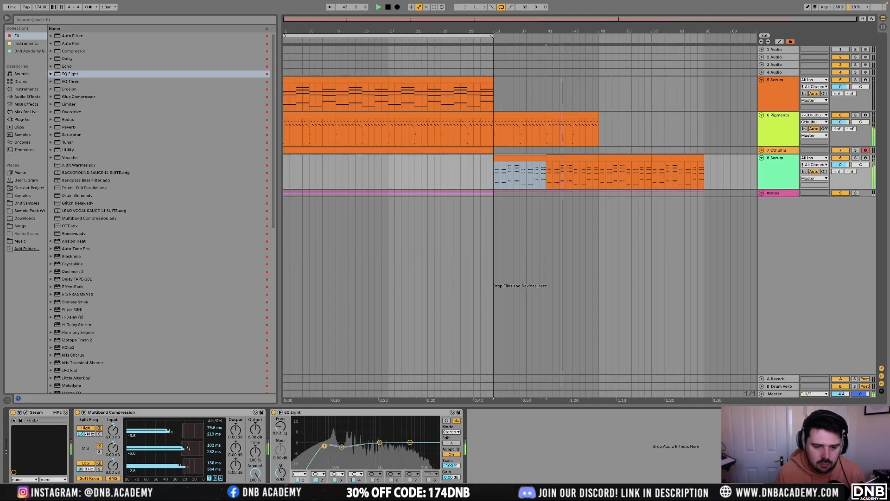
pyautogui.moveTo(410, 442); pyautogui.dragTo(385, 437)
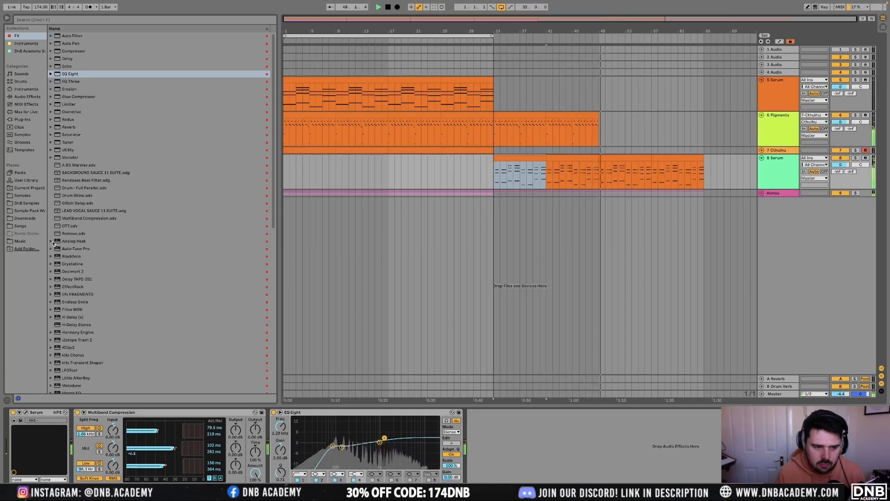
# Add ValhallaVintageVerb with its default settings to track 8 Serum and raise the low-cut frequency in EQ Eight slightly
pyautogui.scroll(-10, 92, 347)
pyautogui.click(100, 374)
pyautogui.doubleClick(100, 373)
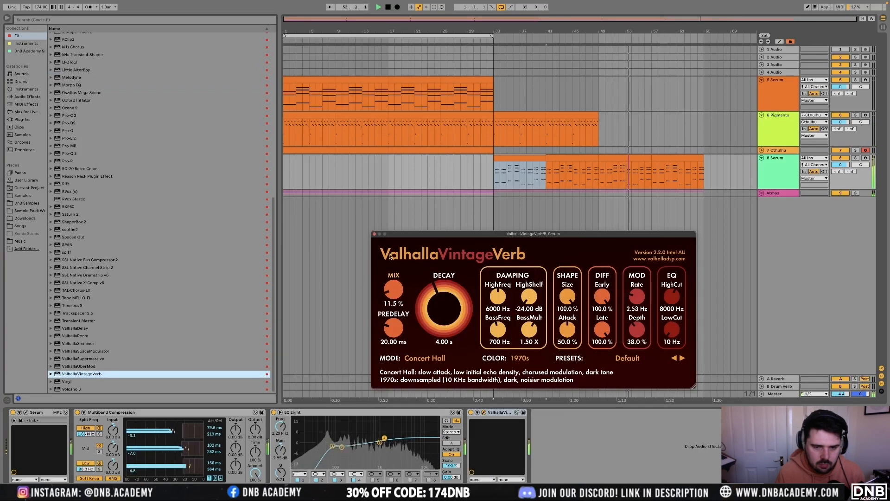
pyautogui.click(374, 234)
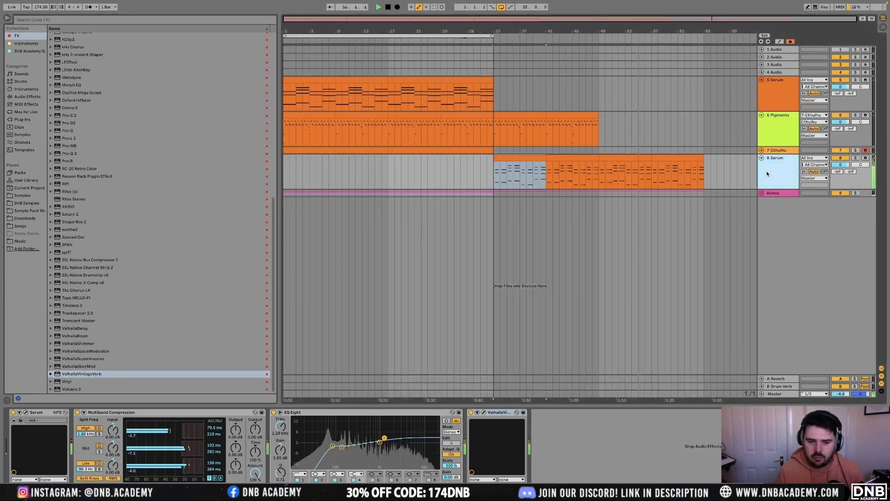
pyautogui.moveTo(332, 446); pyautogui.dragTo(335, 444)
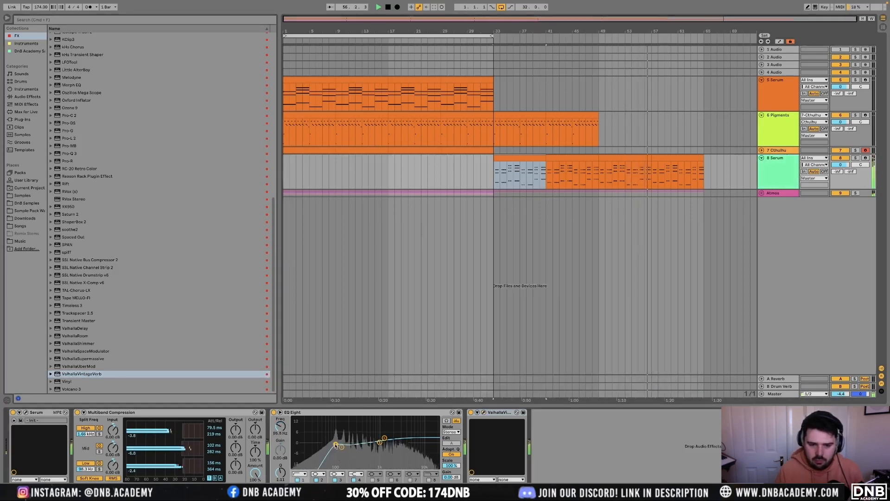
pyautogui.click(783, 172)
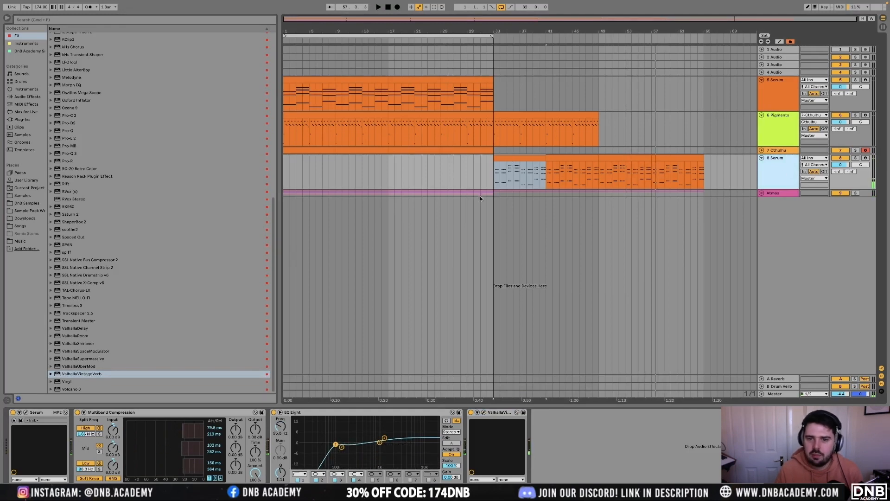
# Expand the Atmos group, add a new audio track below it and inspect the effects on the Atmos Pulse group
pyautogui.click(760, 193)
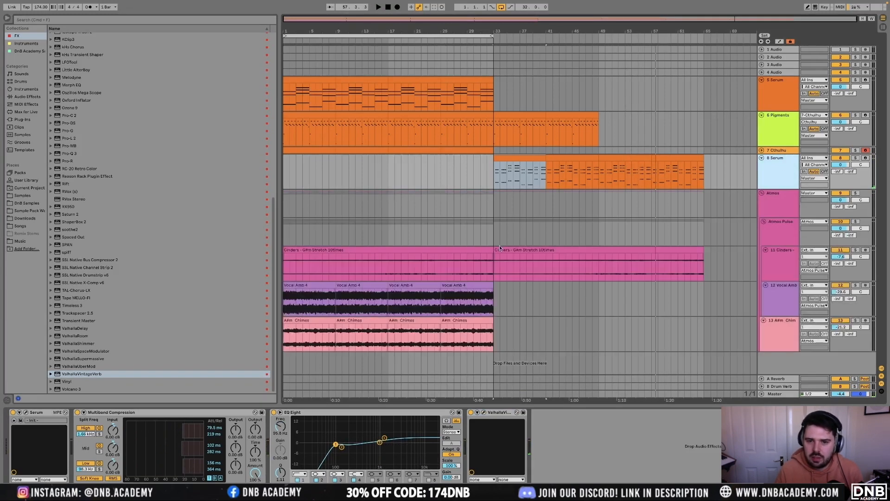
pyautogui.click(441, 231)
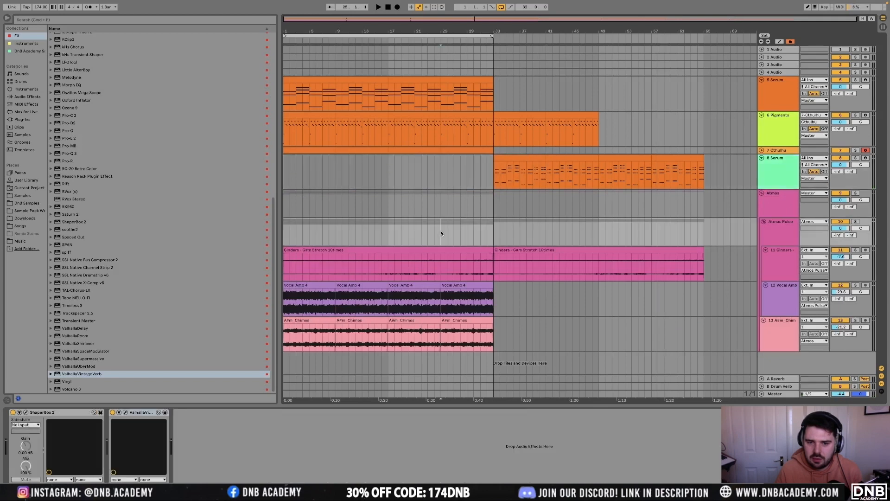
pyautogui.click(762, 193)
pyautogui.click(761, 194)
pyautogui.click(782, 229)
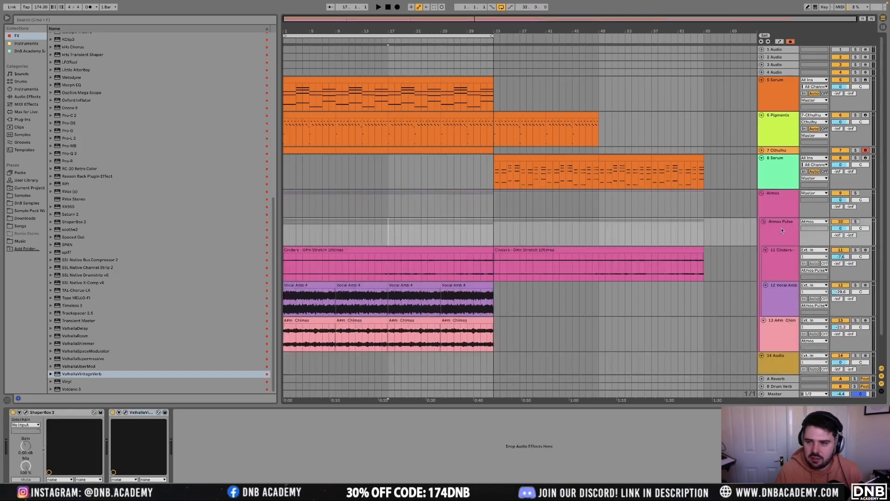
pyautogui.click(775, 239)
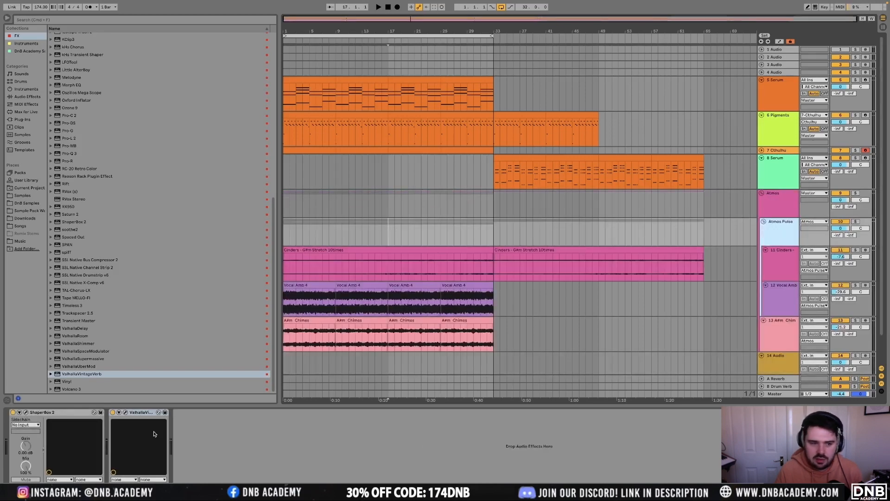
pyautogui.click(12, 412)
pyautogui.click(779, 204)
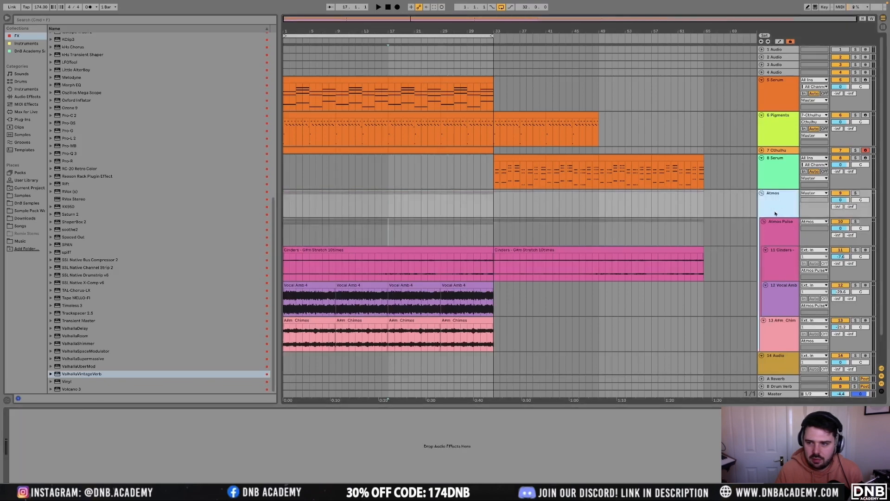
# Delete the second Cinders clip, which starts at bar 33 on track 11
pyautogui.click(775, 372)
pyautogui.scroll(-1, 546, 296)
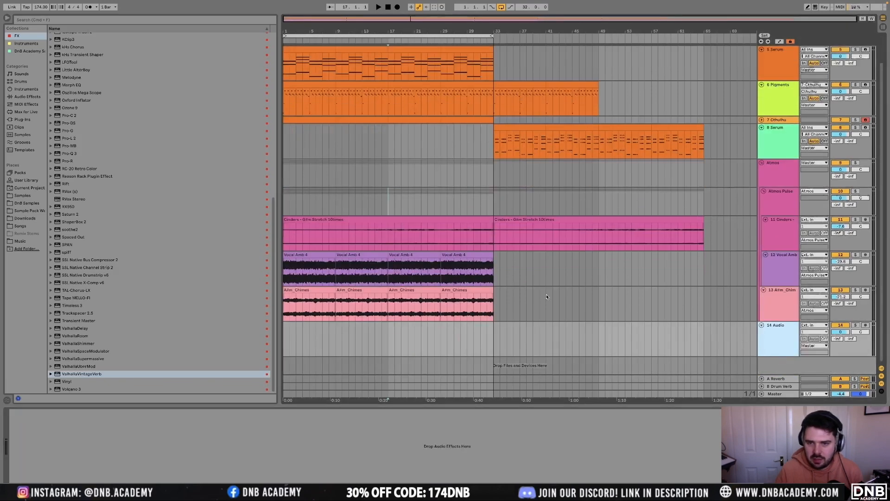
pyautogui.click(550, 220)
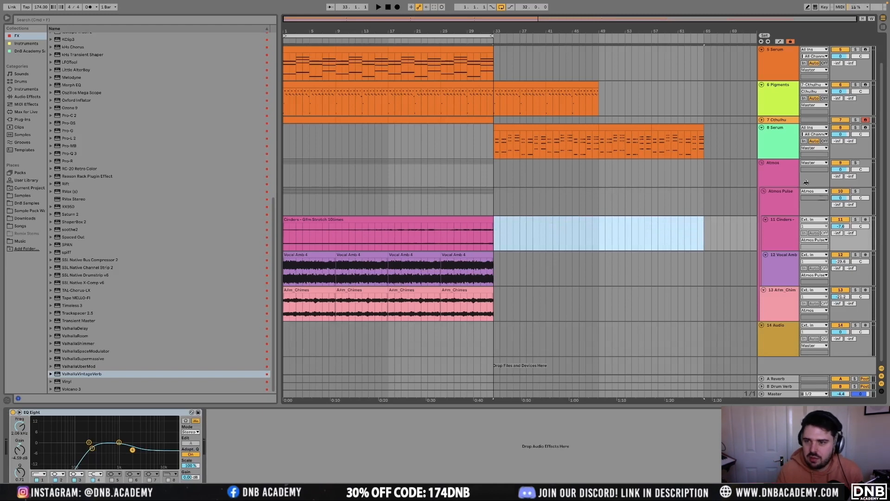
# Set the input of track 14 Audio to Atmos, arm the track and record from bar 1 to about bar 17
pyautogui.click(791, 175)
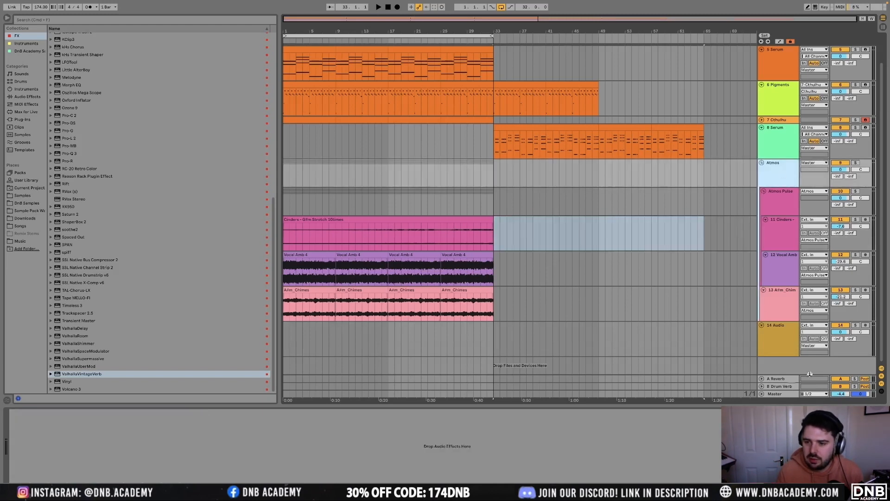
pyautogui.click(817, 326)
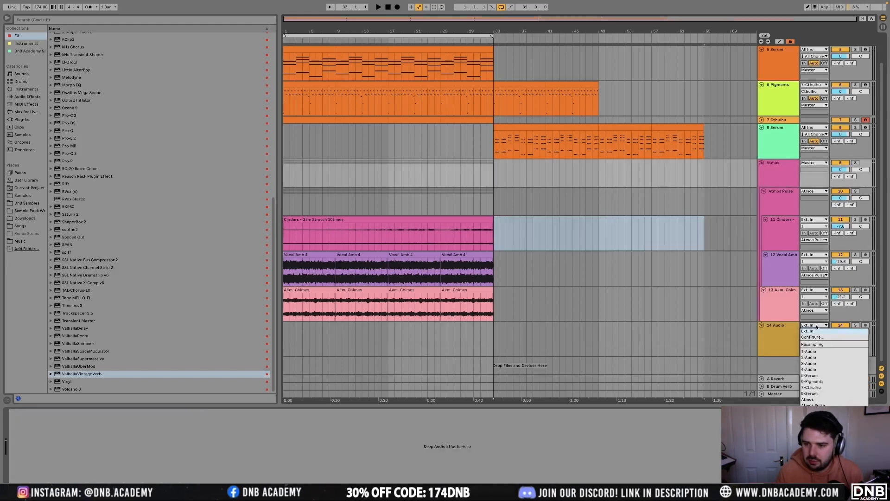
pyautogui.click(809, 399)
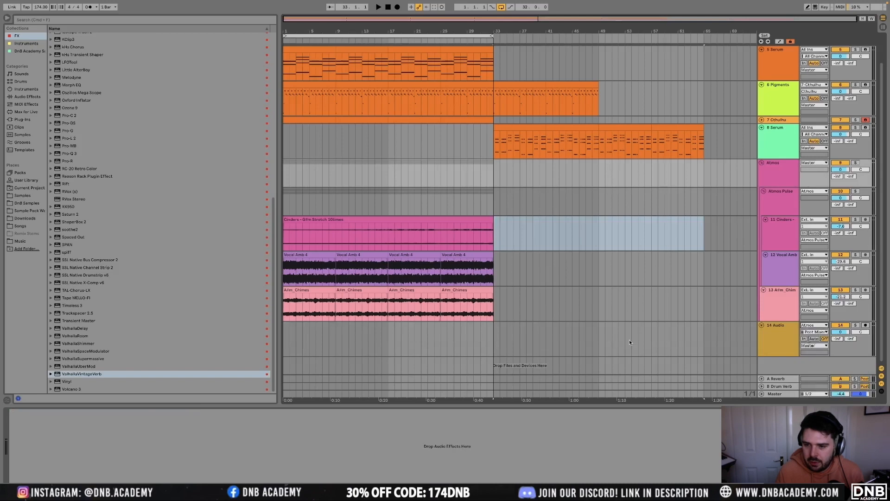
pyautogui.click(285, 342)
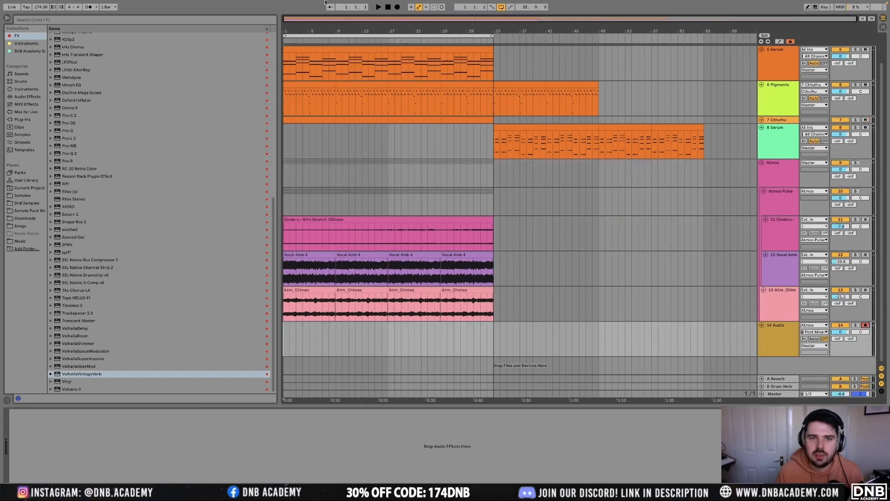
pyautogui.click(396, 7)
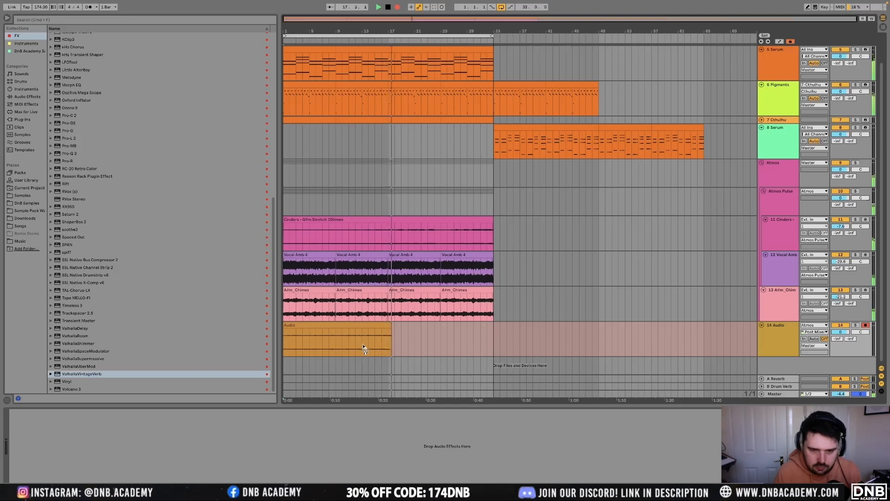
pyautogui.press('space')
# In the Pigments clip at bar 9, copy the last two notes of bar 4 to the end of bar 8 and play it back
pyautogui.doubleClick(383, 86)
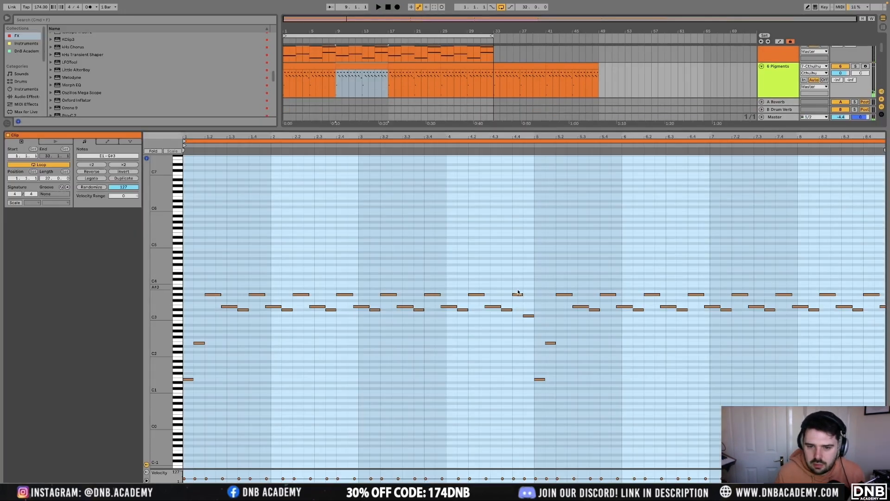
pyautogui.moveTo(519, 291); pyautogui.dragTo(534, 318)
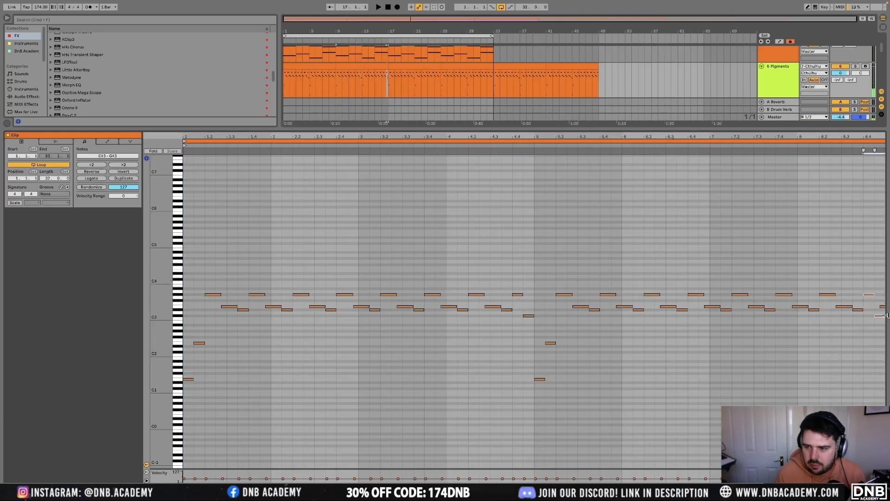
pyautogui.press('space')
pyautogui.hotkey('shift', 'Tab')
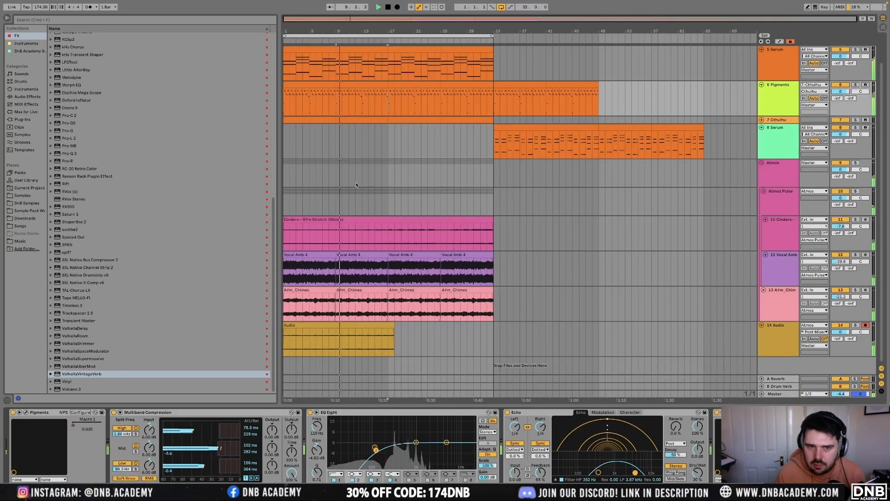
# Select the first Pigments clip, covering bars 1 to 9
pyautogui.click(361, 86)
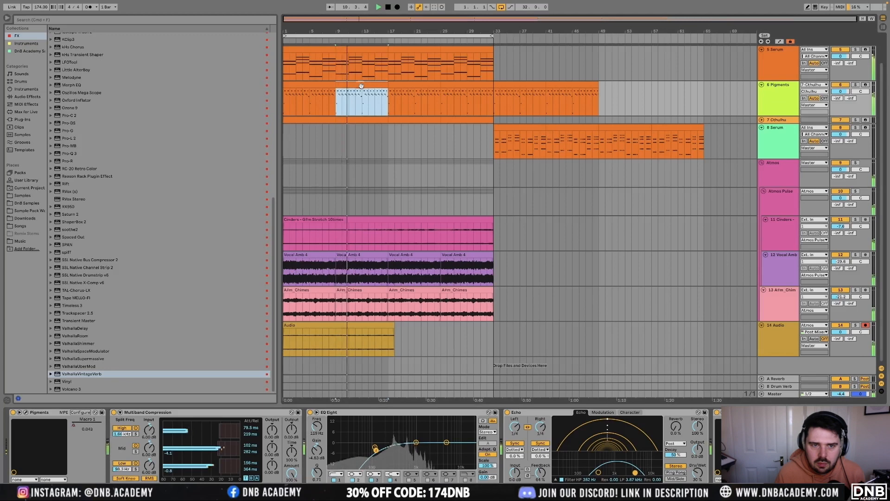
pyautogui.click(311, 85)
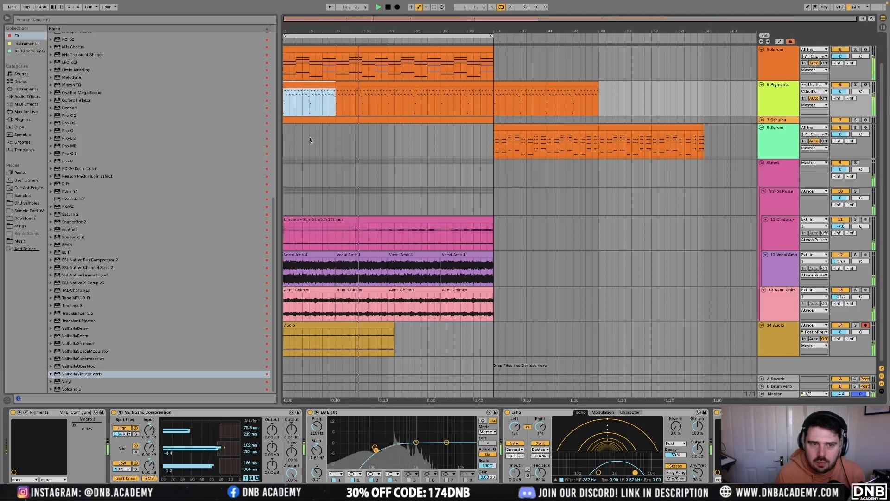
# Duplicate the last eight-bar section of the Pigments part until it fills the track up to bar 65
pyautogui.press('Right')
pyautogui.press('Right')
pyautogui.press('Right')
pyautogui.press('Right')
pyautogui.press('Right')
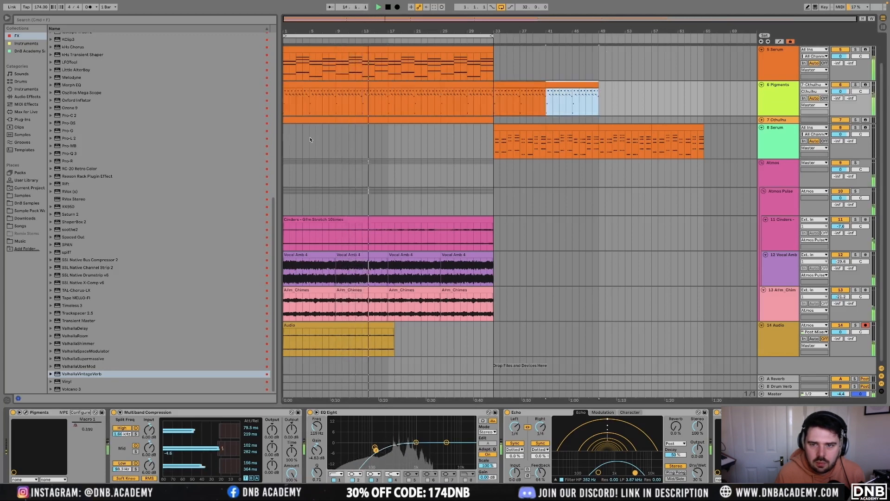
pyautogui.hotkey('ctrl', 'd')
pyautogui.hotkey('ctrl', 'd')
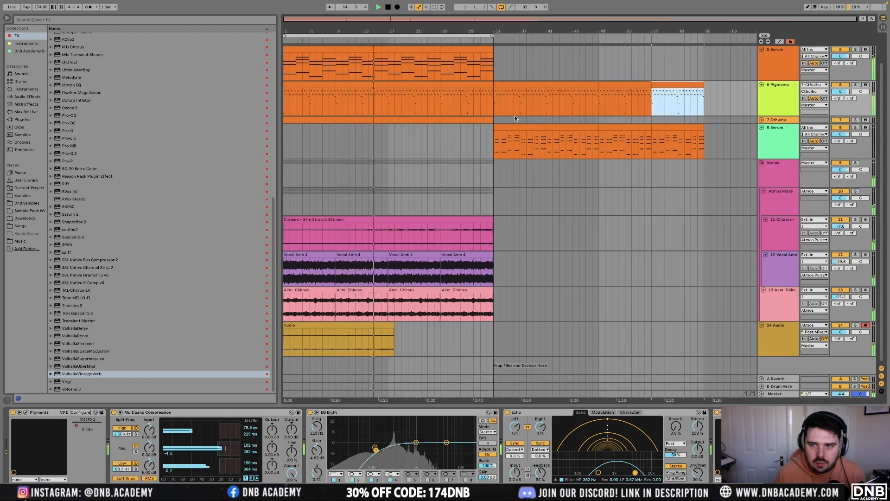
# Move the recorded Audio clip on track 14 to start at bar 33 and raise its clip gain substantially
pyautogui.click(342, 325)
pyautogui.moveTo(342, 326); pyautogui.dragTo(544, 325)
pyautogui.doubleClick(545, 325)
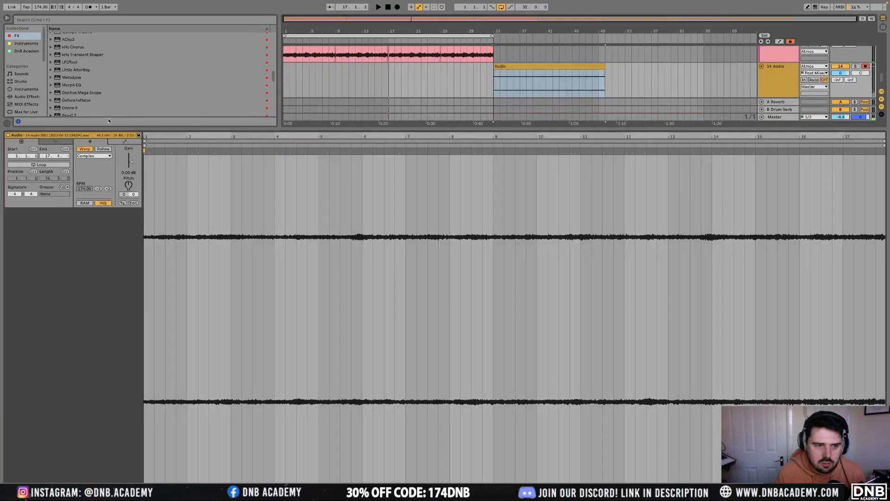
pyautogui.moveTo(132, 169); pyautogui.dragTo(132, 156)
pyautogui.press('space')
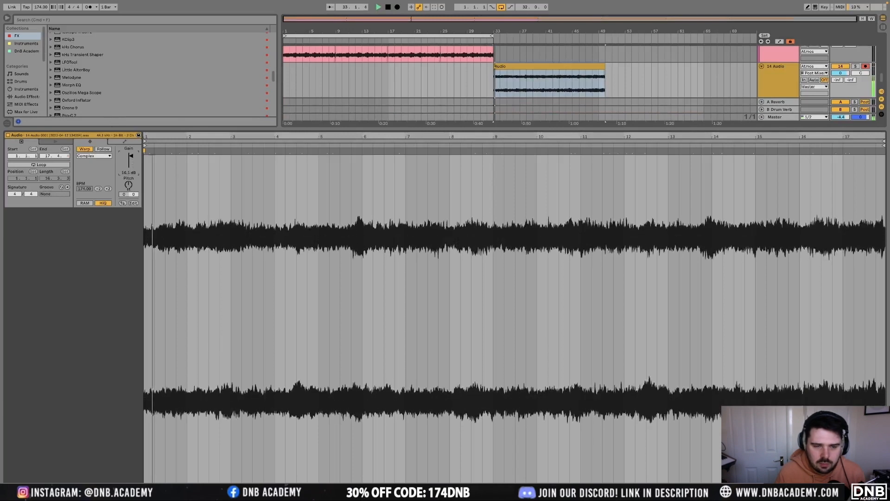
pyautogui.hotkey('shift', 'Tab')
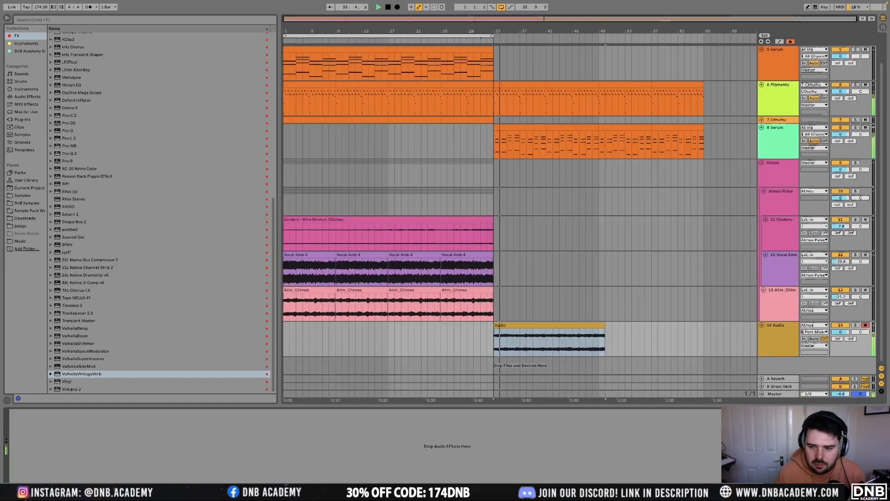
# Trim the Audio clip on track 14 to the two bars from 35 to 37, with a fade-in across it
pyautogui.click(603, 324)
pyautogui.moveTo(602, 324); pyautogui.dragTo(506, 324)
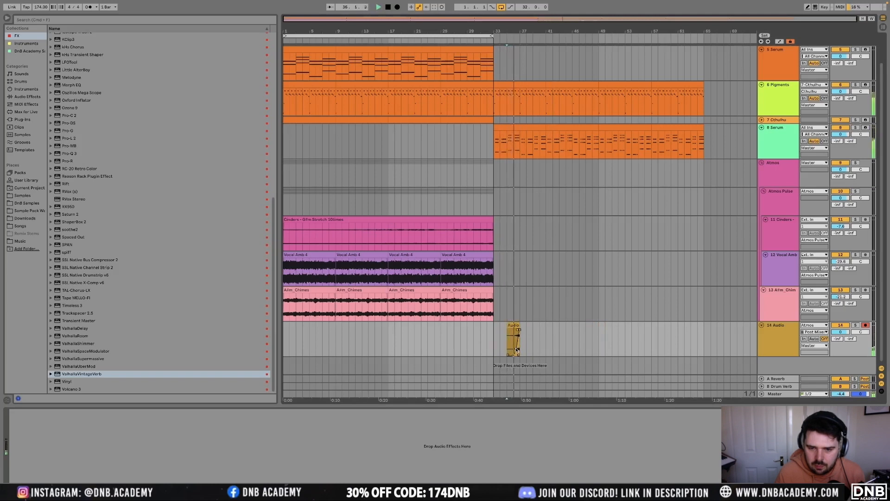
pyautogui.click(514, 325)
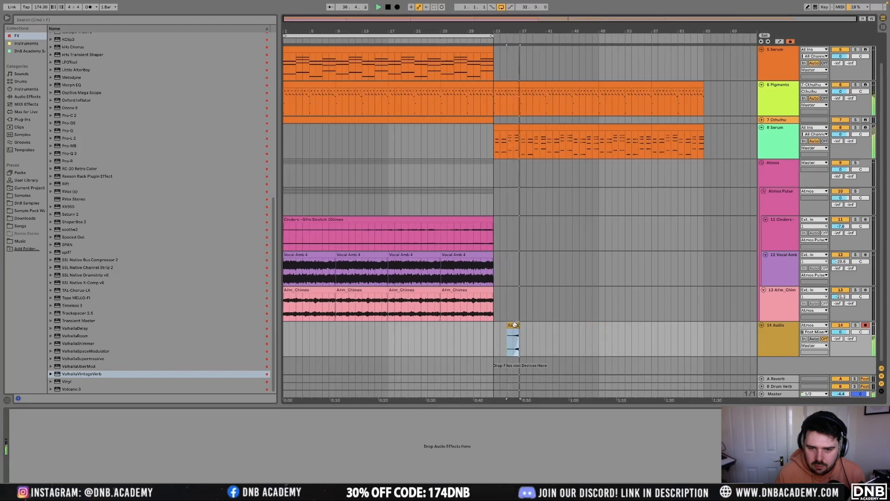
# Duplicate the four-bar section starting at bar 33, gap and Audio clip together, along track 14 up to bar 81
pyautogui.keyDown('shift'); pyautogui.click(495, 336); pyautogui.keyUp('shift')
pyautogui.scroll(1, 494, 337)
pyautogui.hotkey('ctrl', 'd')
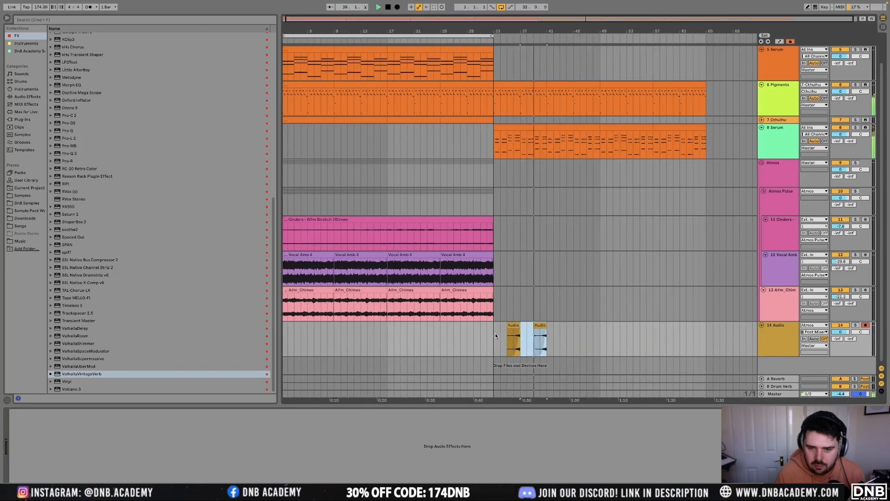
pyautogui.hotkey('ctrl', 'd')
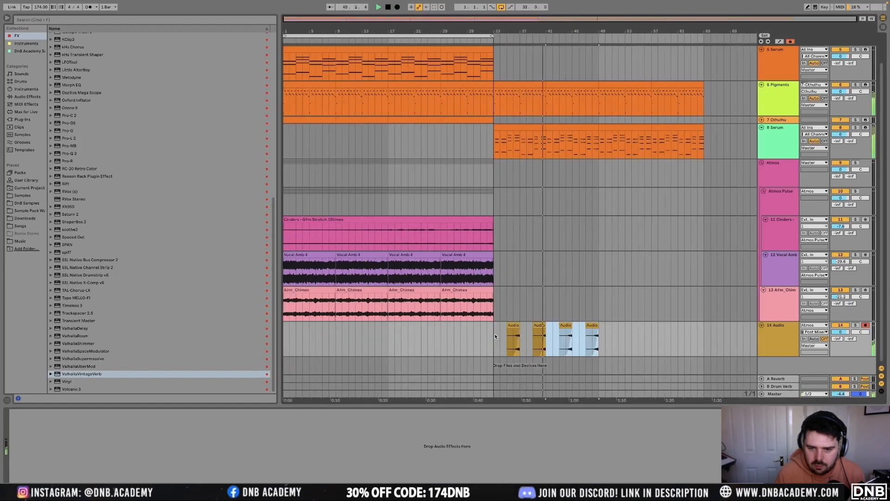
pyautogui.keyDown('shift'); pyautogui.click(495, 336); pyautogui.keyUp('shift')
pyautogui.hotkey('ctrl', 'd')
pyautogui.hotkey('ctrl', 'd')
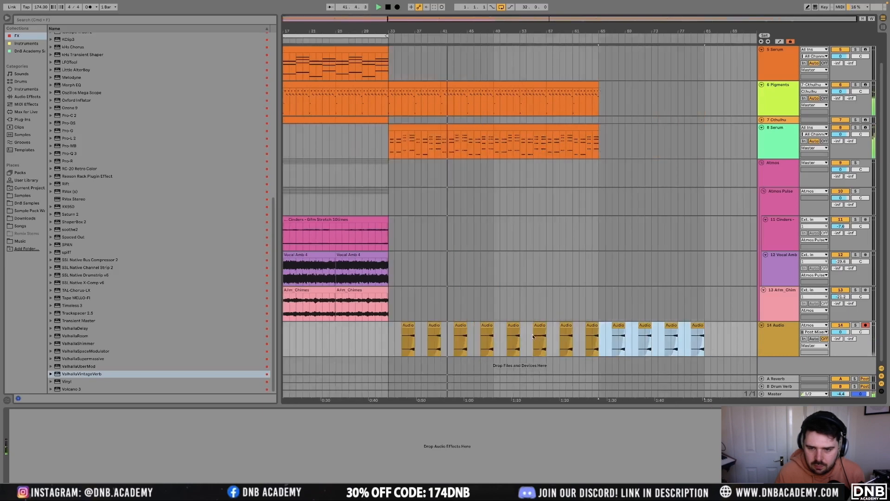
# Refine the first Audio clip's fade near bar 37 and duplicate the updated section along track 14 up to bar 81
pyautogui.scroll(10, 414, 334)
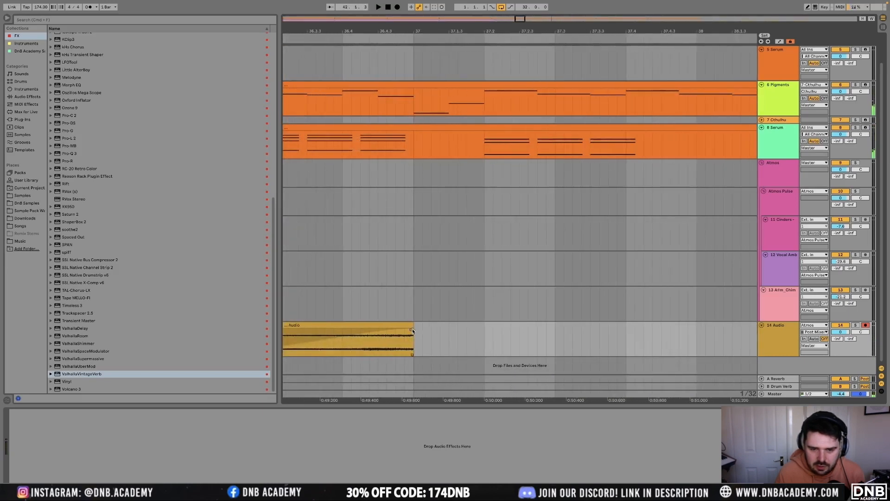
pyautogui.scroll(-10, 412, 331)
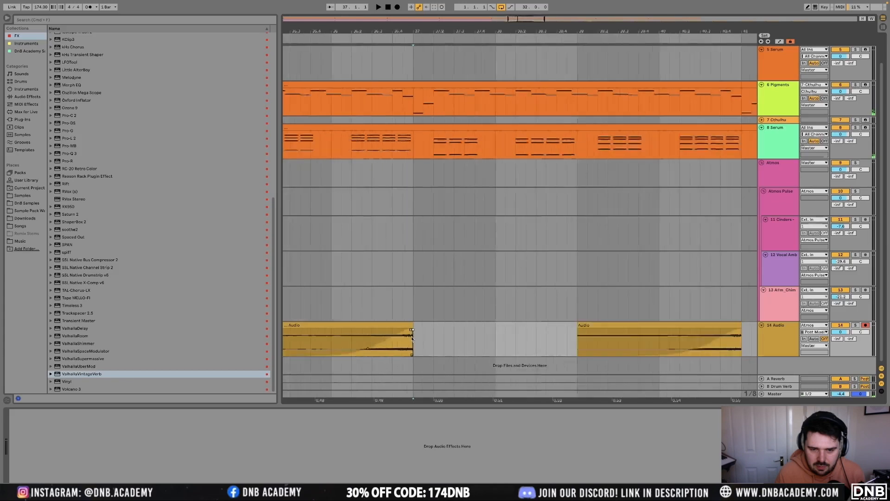
pyautogui.moveTo(376, 338); pyautogui.dragTo(413, 338)
pyautogui.press('super+d')
pyautogui.keyDown('shift'); pyautogui.click(376, 338); pyautogui.keyUp('shift')
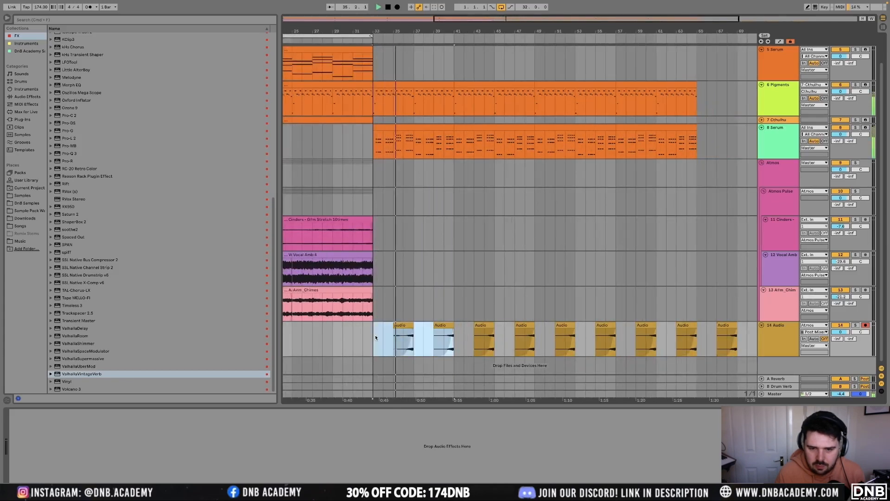
pyautogui.press('super+d')
pyautogui.press('-')
pyautogui.press('super+d')
pyautogui.press('super+d')
pyautogui.press('super+d')
pyautogui.press('super+d')
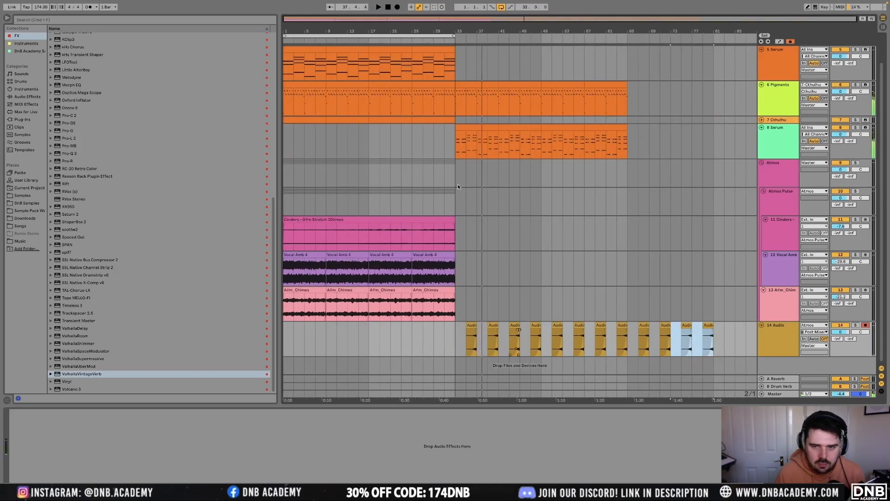
# Inspect the track 8 Serum patch's oscillators, modulation matrix and effects while playing the section back
pyautogui.press('+')
pyautogui.click(427, 158)
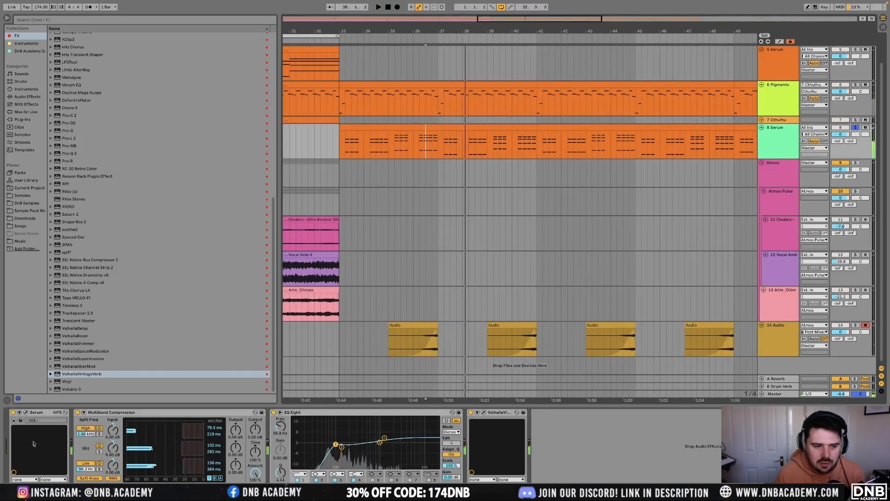
pyautogui.click(27, 412)
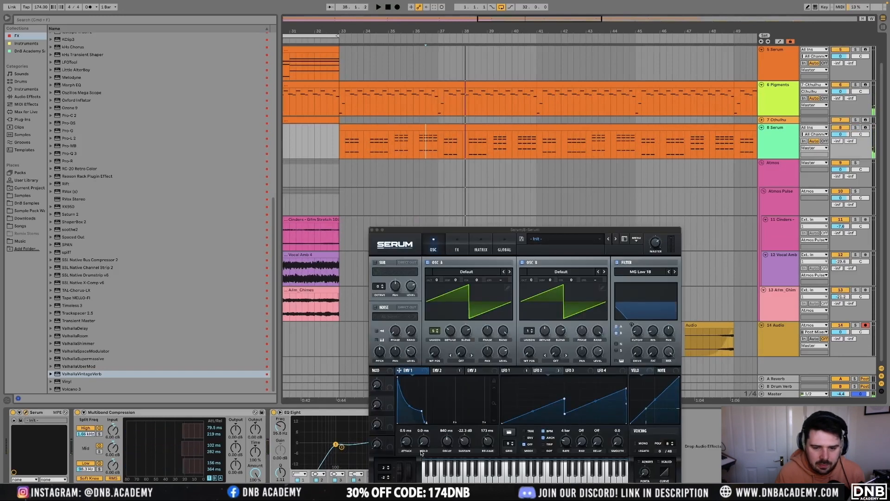
pyautogui.click(481, 246)
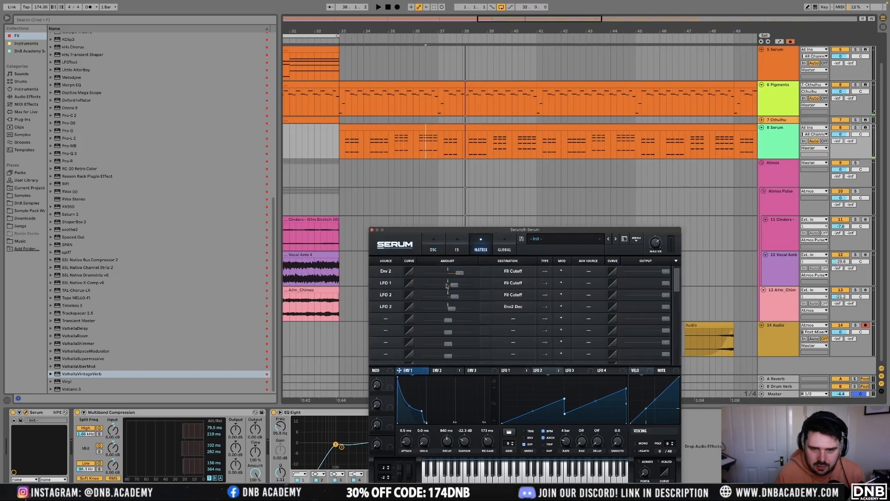
pyautogui.click(457, 245)
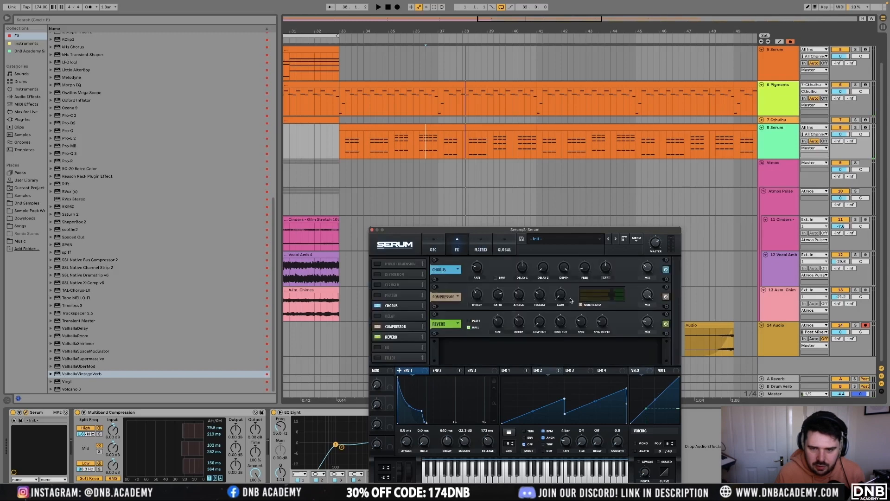
pyautogui.press('space')
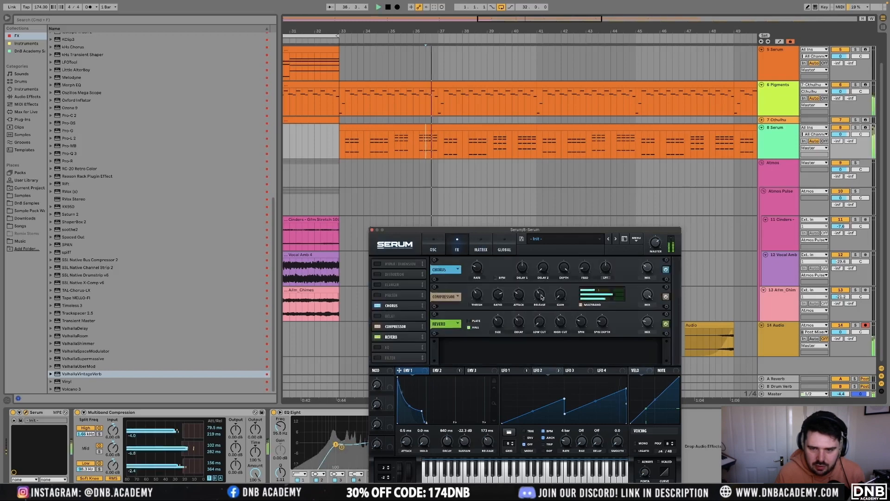
pyautogui.click(372, 229)
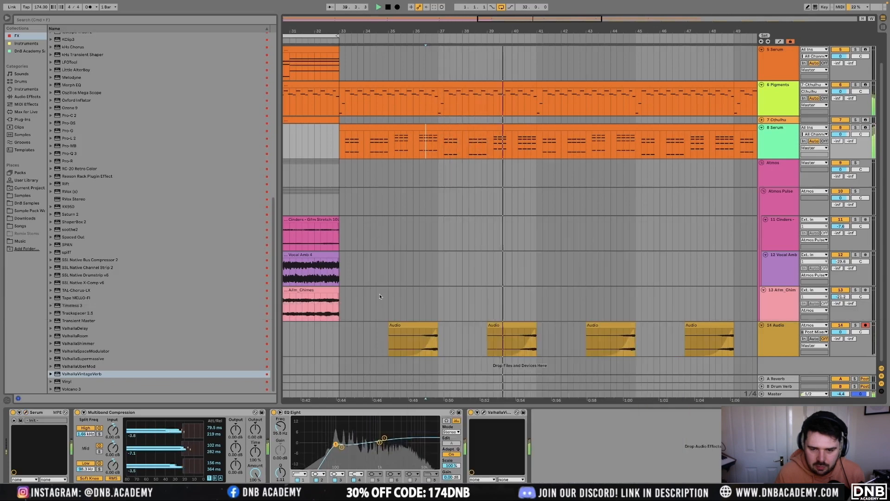
# Add the Multiband Compression preset and an EQ Eight to the Audio track 14
pyautogui.scroll(-3, 380, 296)
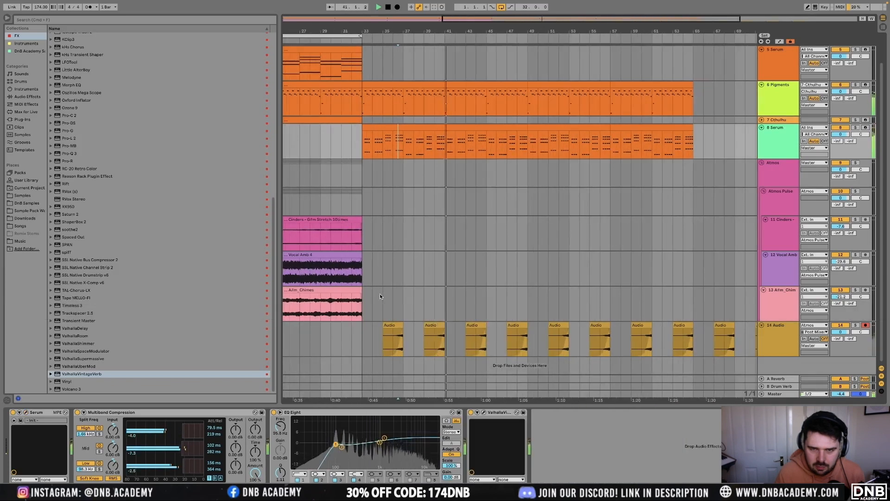
pyautogui.click(827, 349)
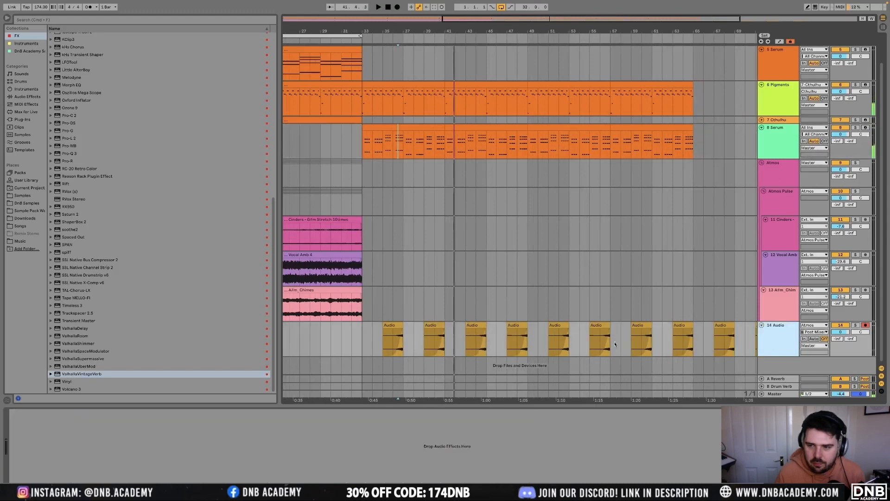
pyautogui.scroll(3, 66, 86)
pyautogui.scroll(10, 66, 85)
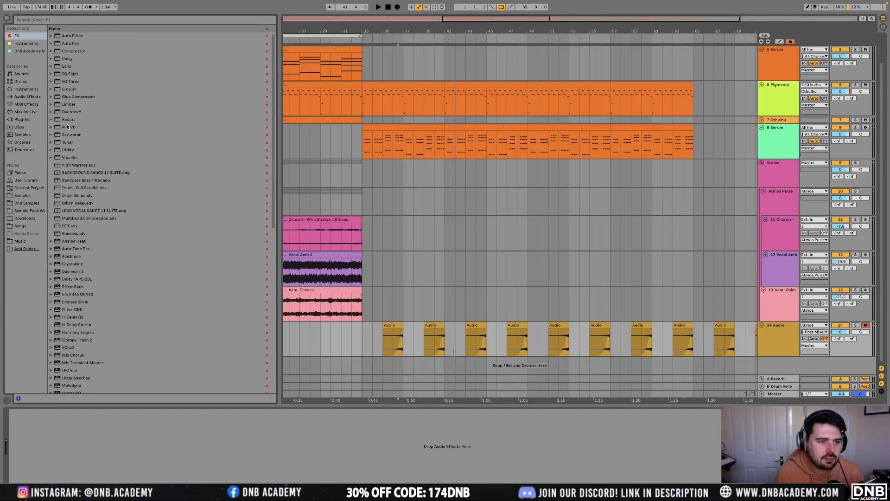
pyautogui.doubleClick(92, 218)
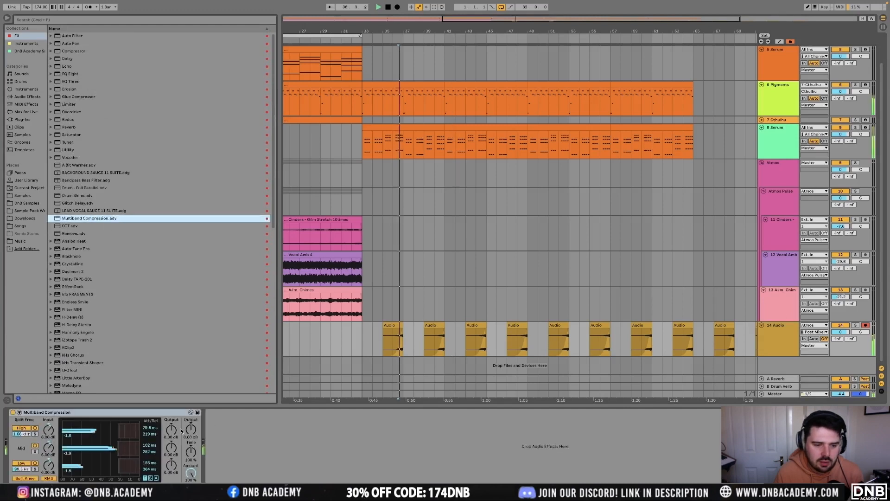
pyautogui.doubleClick(71, 74)
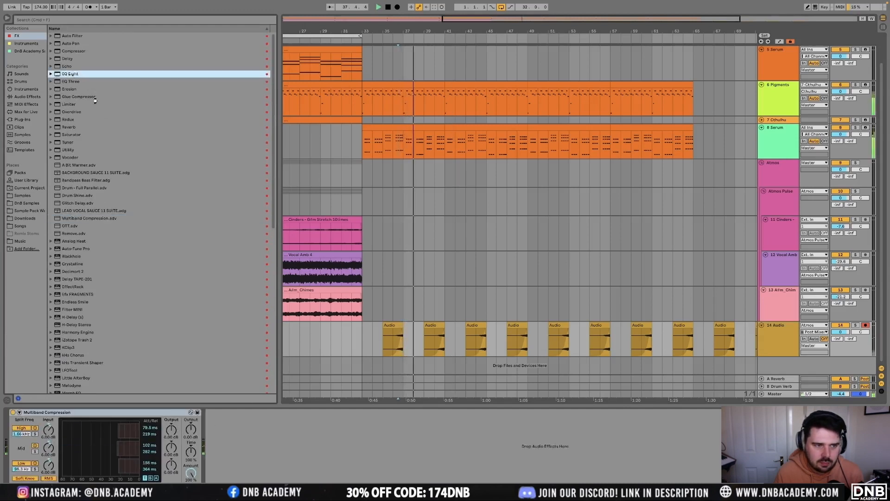
# Cut the Audio track's low end with an EQ Eight high-pass filter at about 190 Hz
pyautogui.click(236, 473)
pyautogui.click(233, 431)
pyautogui.moveTo(249, 448); pyautogui.dragTo(283, 448)
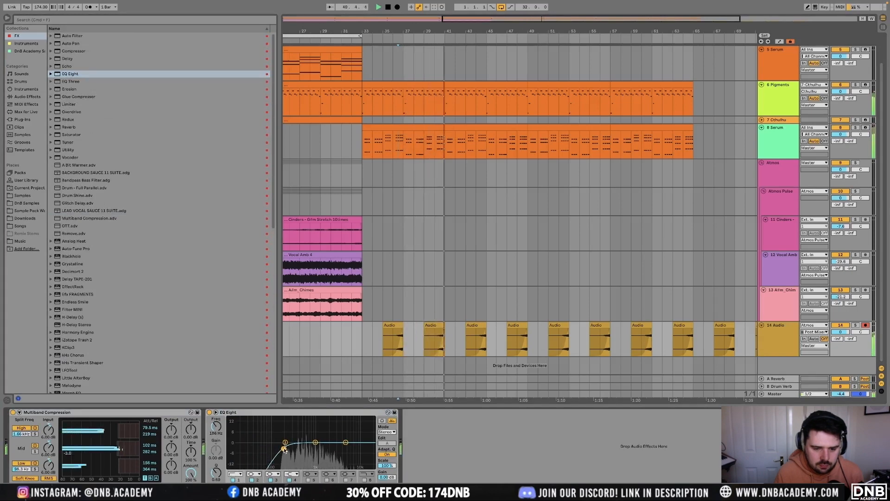
# Fold all tracks, unfold only Serum track 8, and insert a new MIDI track directly below it
pyautogui.scroll(-3, 493, 285)
pyautogui.scroll(-3, 493, 285)
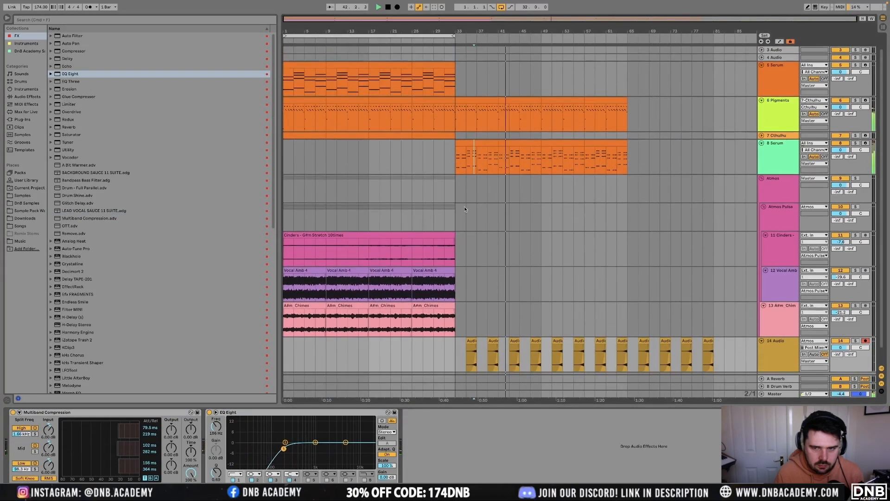
pyautogui.keyDown('alt'); pyautogui.click(760, 178); pyautogui.keyUp('alt')
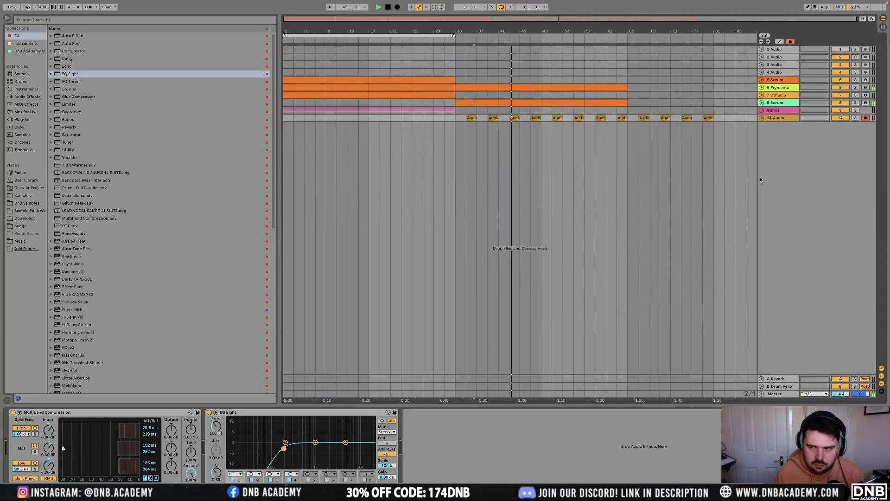
pyautogui.click(761, 102)
pyautogui.click(779, 115)
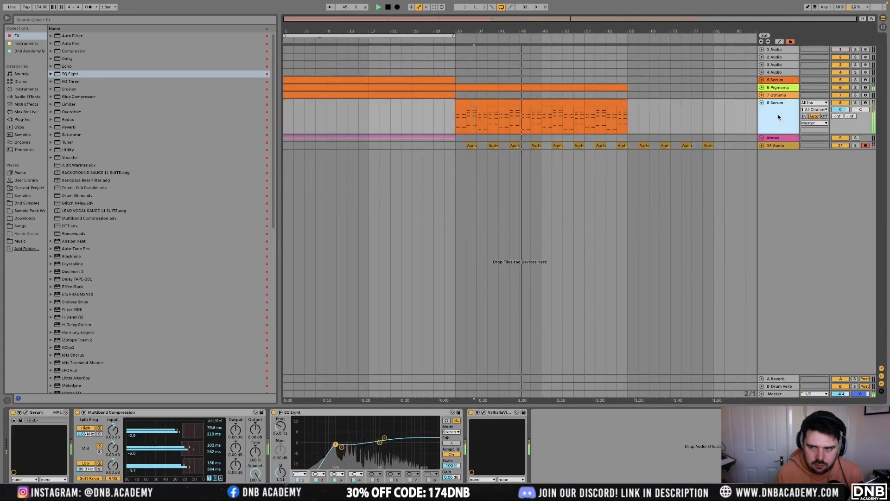
pyautogui.press('super+shift+t')
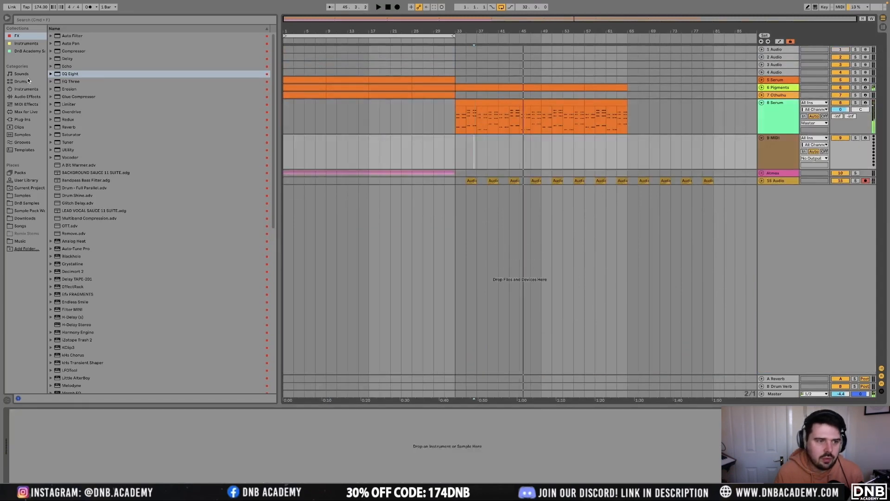
# Load a new Serum instance from the Instruments collection onto the new MIDI track
pyautogui.click(21, 119)
pyautogui.click(30, 43)
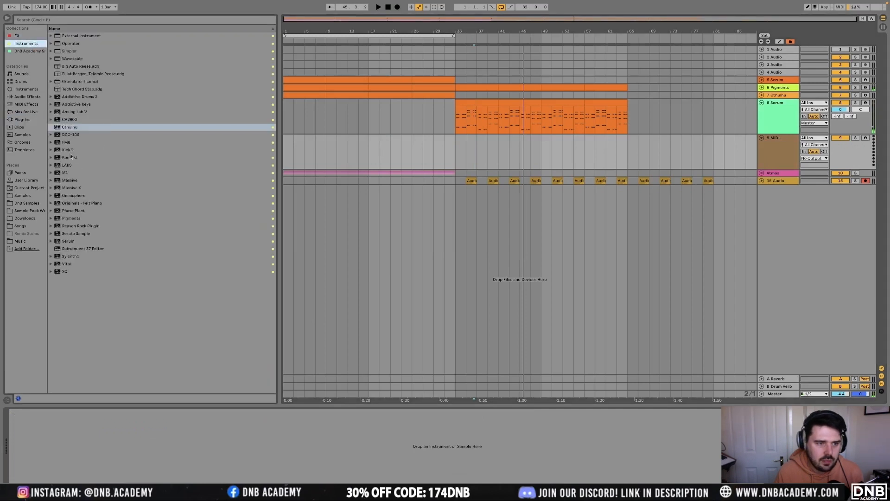
pyautogui.click(68, 240)
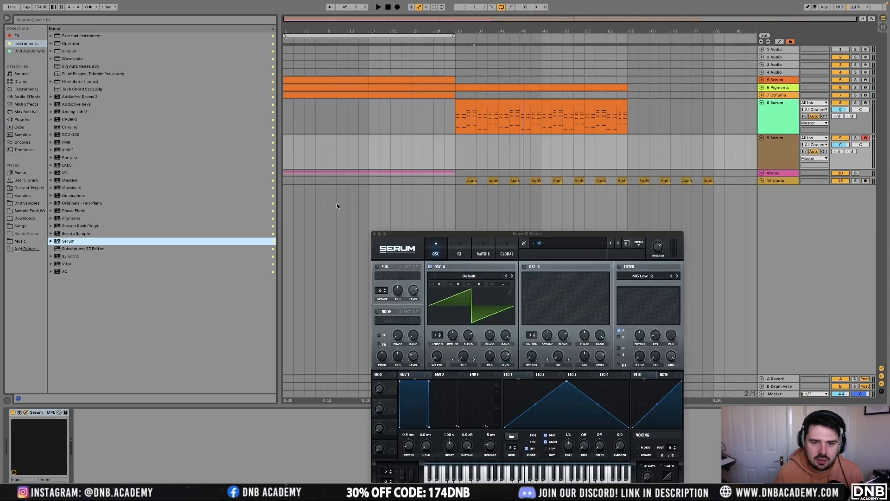
# Try the BASS 13 - Dancefloor preset from the Telomic - DNB Academy - Preset Pack on Serum track 9
pyautogui.click(546, 242)
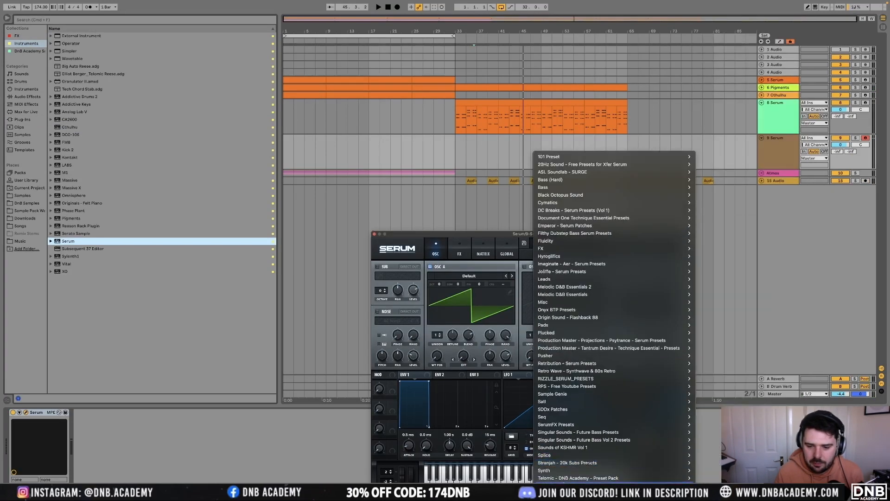
pyautogui.moveTo(567, 478)
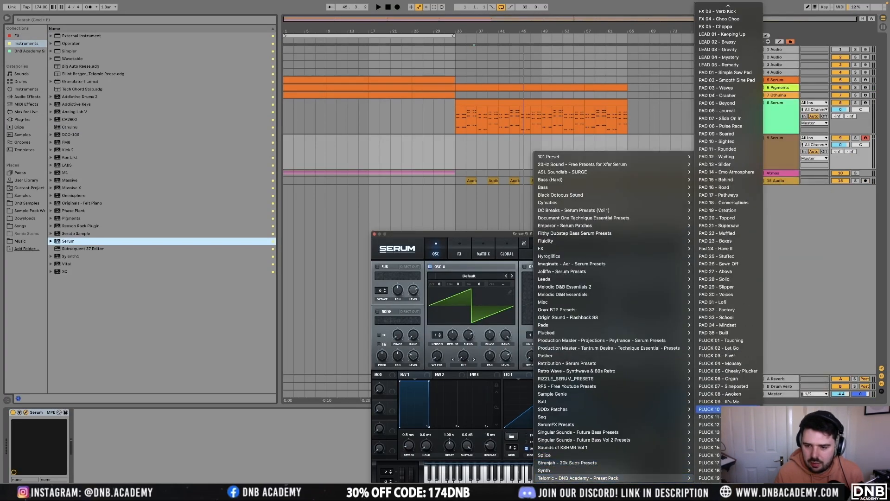
pyautogui.scroll(10, 728, 288)
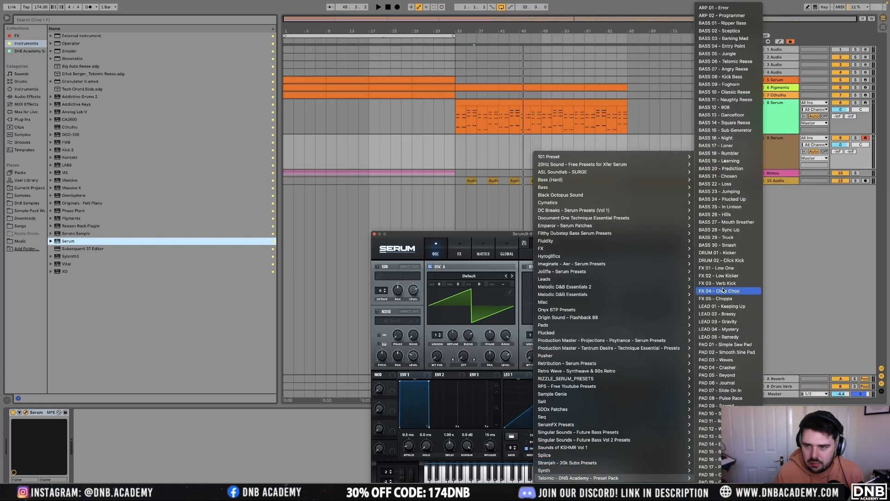
pyautogui.click(733, 115)
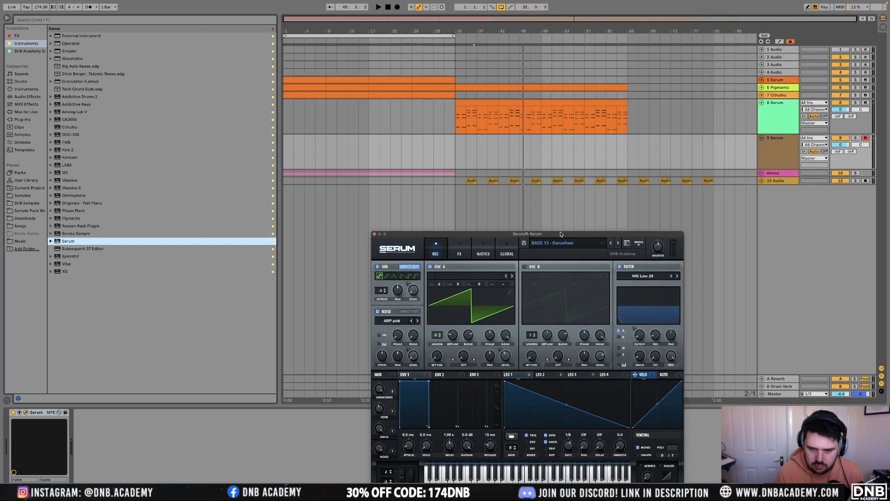
# Load the PLUCK 05 - Cheeky Plucker preset from the Telomic - DNB Academy - Preset Pack into Serum track 9
pyautogui.click(621, 242)
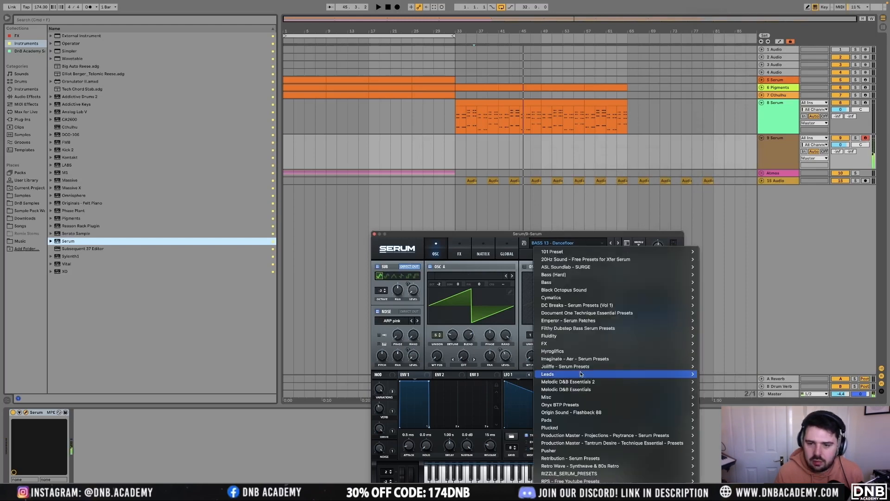
pyautogui.scroll(-3, 616, 374)
pyautogui.moveTo(617, 479)
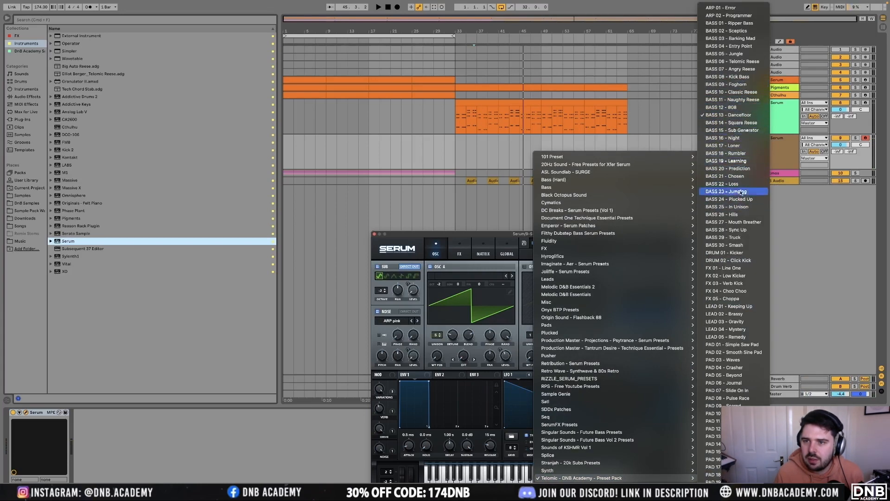
pyautogui.scroll(-5, 747, 194)
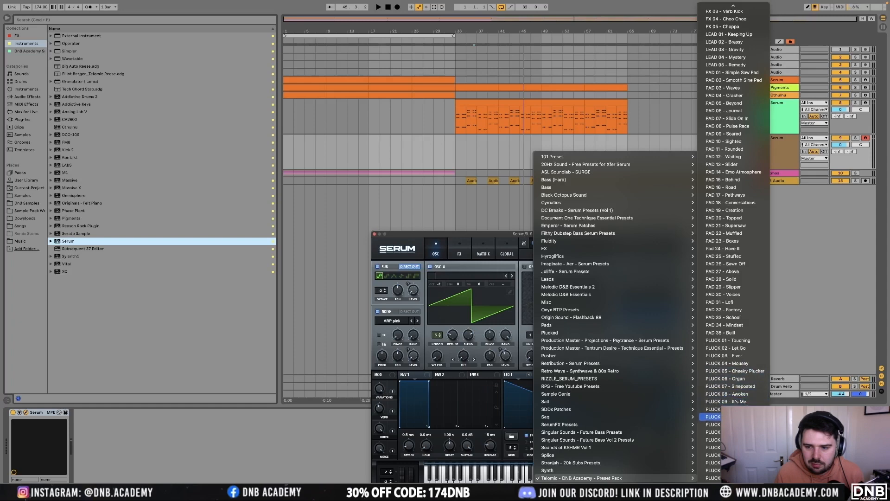
pyautogui.scroll(6, 745, 220)
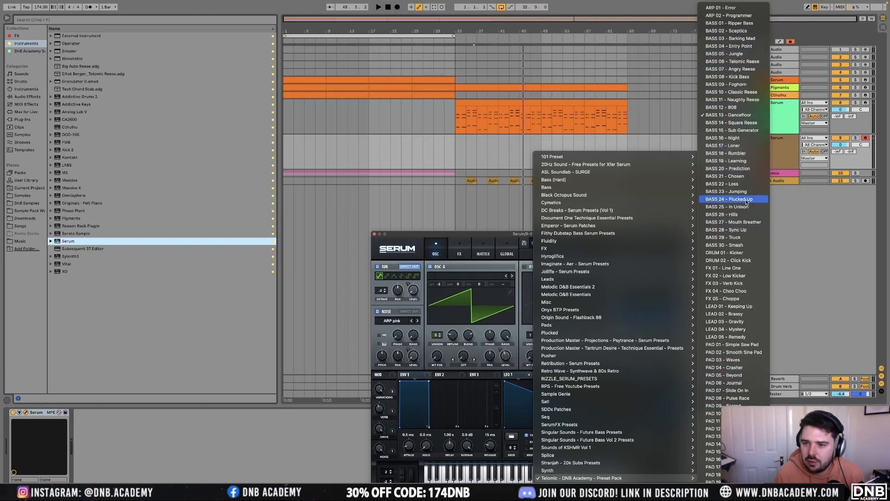
pyautogui.scroll(-3, 744, 269)
pyautogui.scroll(-5, 743, 268)
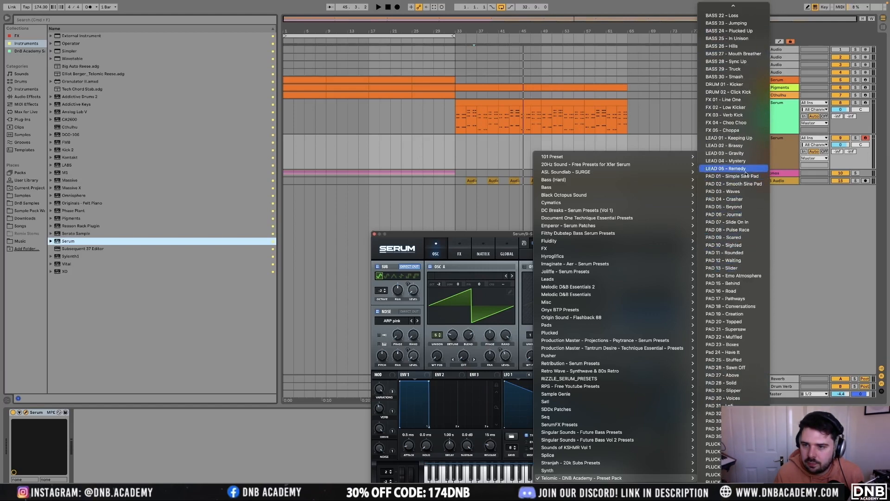
pyautogui.scroll(-5, 742, 351)
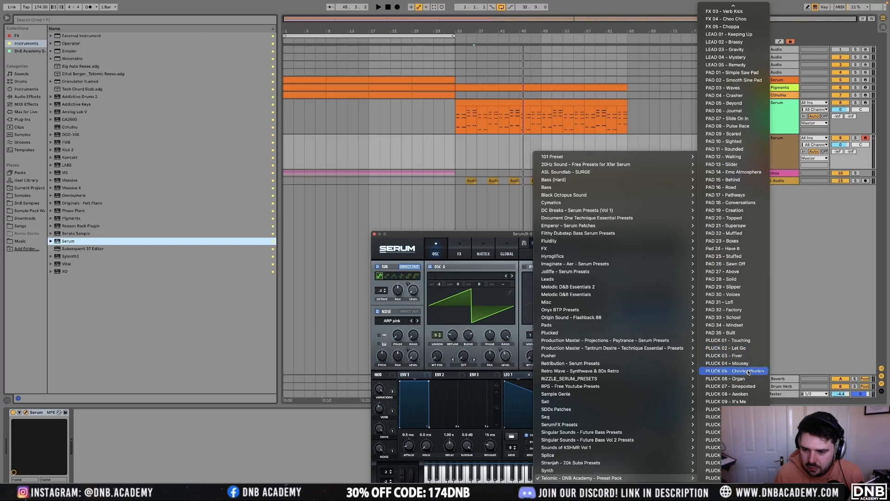
pyautogui.click(748, 371)
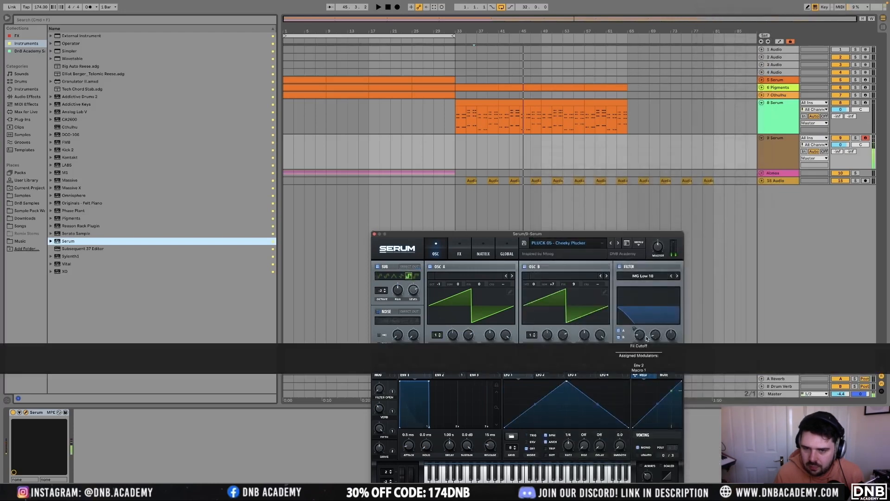
pyautogui.click(375, 234)
# Copy the first eight-bar clip of Serum track 8 to Serum track 9 and delete all notes above the bass line
pyautogui.moveTo(491, 102); pyautogui.dragTo(482, 138)
pyautogui.doubleClick(481, 138)
pyautogui.moveTo(199, 269); pyautogui.dragTo(878, 321)
pyautogui.press('Delete')
pyautogui.press('space')
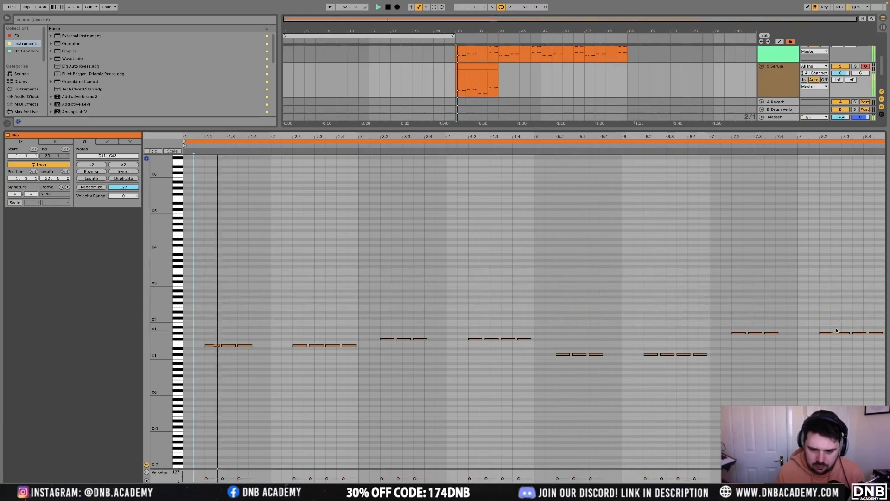
# Transpose all notes in the copied bass clip up one octave and make them legato
pyautogui.press('super+a')
pyautogui.hotkey('shift', 'Up')
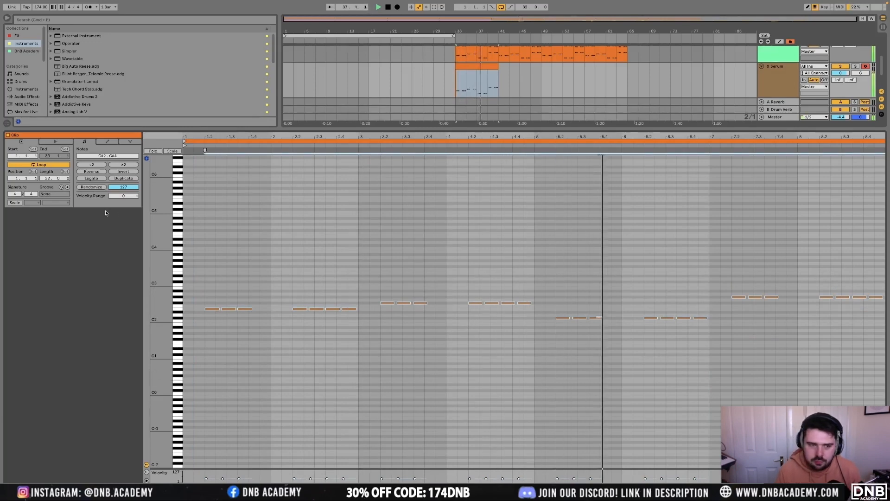
pyautogui.press('super+l')
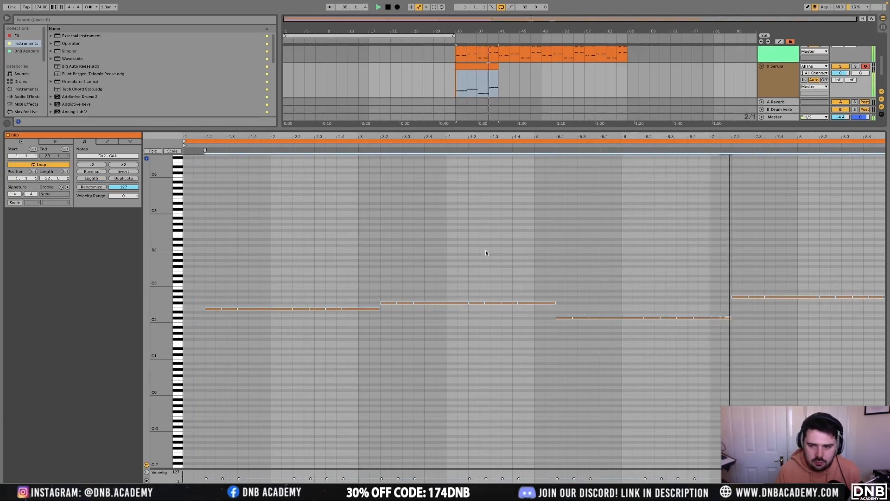
pyautogui.hotkey('shift', 'Tab')
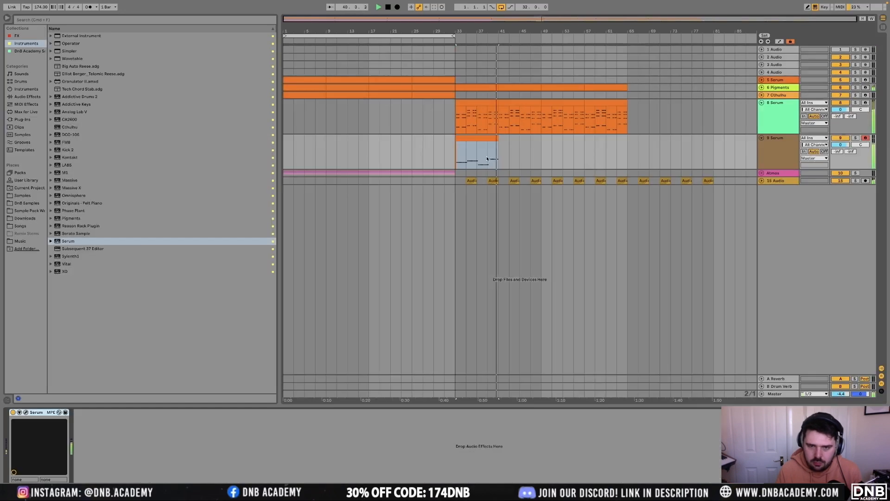
# Duplicate the eight-bar clip on Serum track 9 three times, up to bar 65
pyautogui.press('super+d')
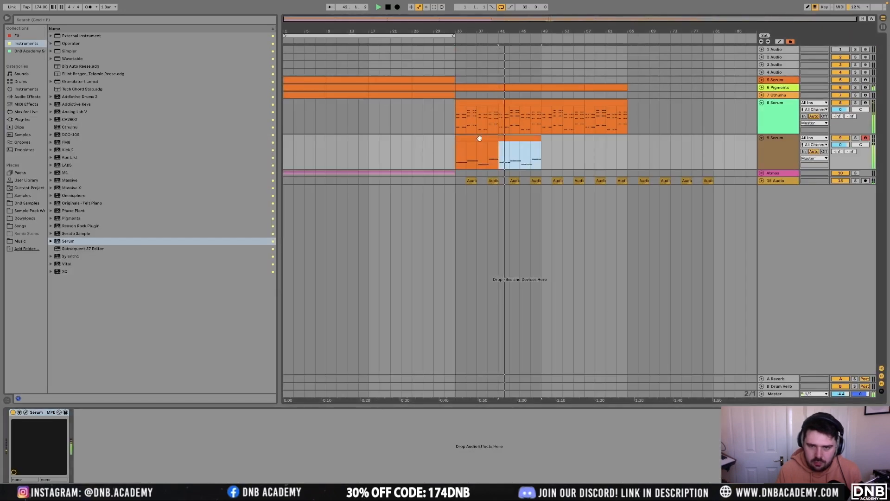
pyautogui.press('super+d')
pyautogui.press('super+d')
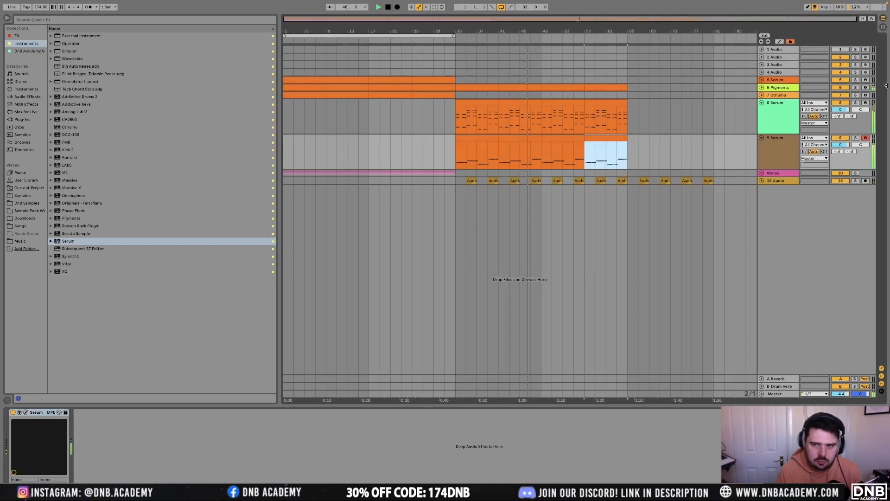
# Add the Multiband Compression preset and an EQ Eight to Serum track 9
pyautogui.click(784, 157)
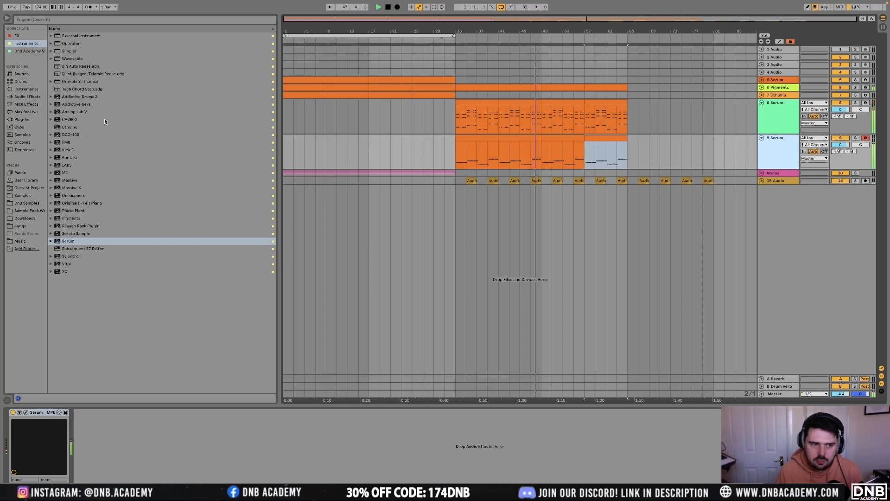
pyautogui.click(28, 96)
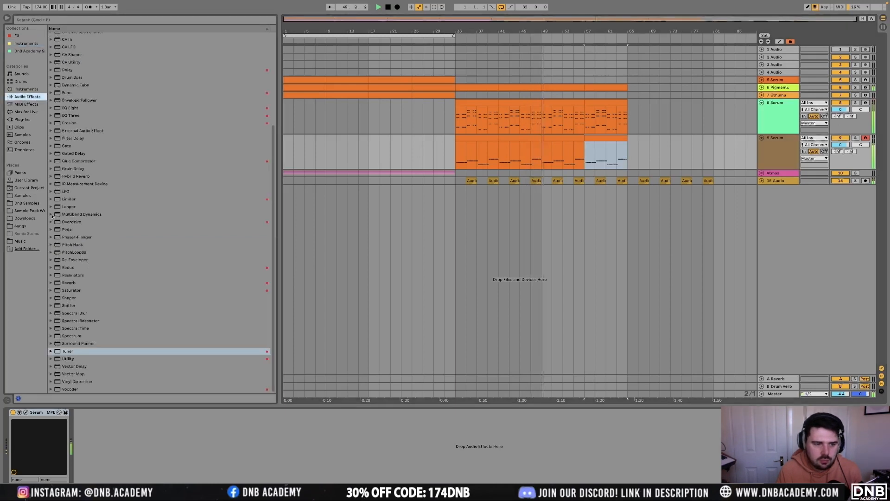
pyautogui.click(81, 214)
pyautogui.doubleClick(94, 252)
pyautogui.doubleClick(70, 107)
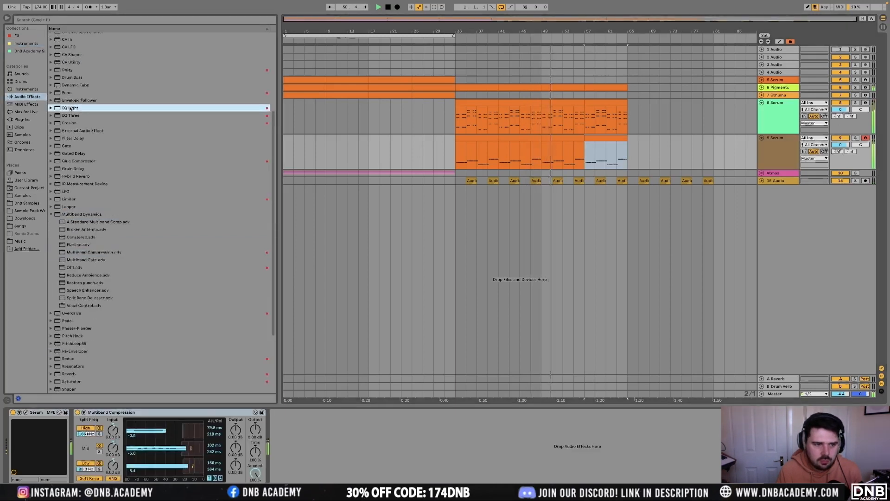
# Cut Serum track 9's low end with a high-pass filter at about 90 Hz on EQ Eight band 1
pyautogui.click(299, 473)
pyautogui.click(298, 452)
pyautogui.moveTo(314, 442); pyautogui.dragTo(335, 447)
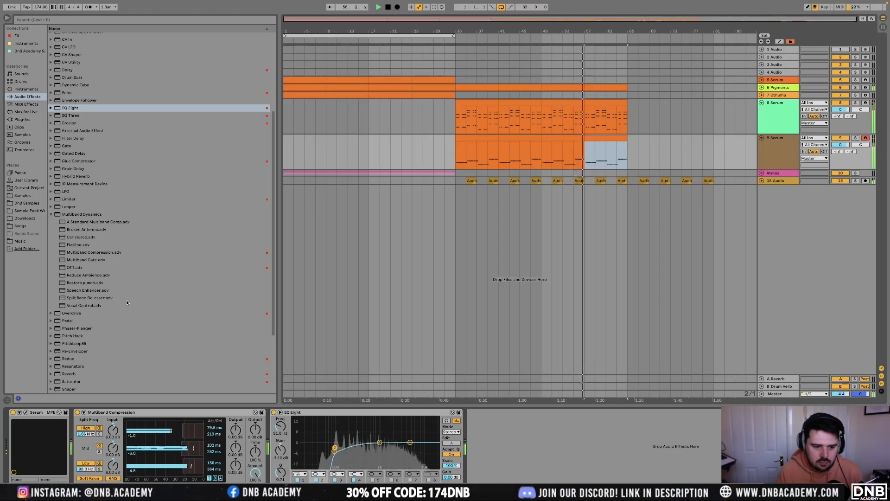
# Lower Serum track 9's volume to about -7.3 dB and group it with Serum track 8
pyautogui.click(846, 147)
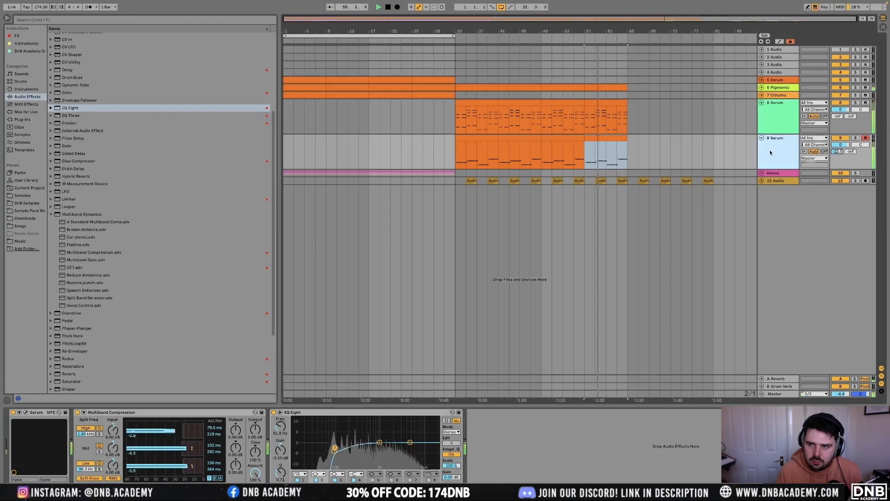
pyautogui.moveTo(847, 148); pyautogui.dragTo(847, 160)
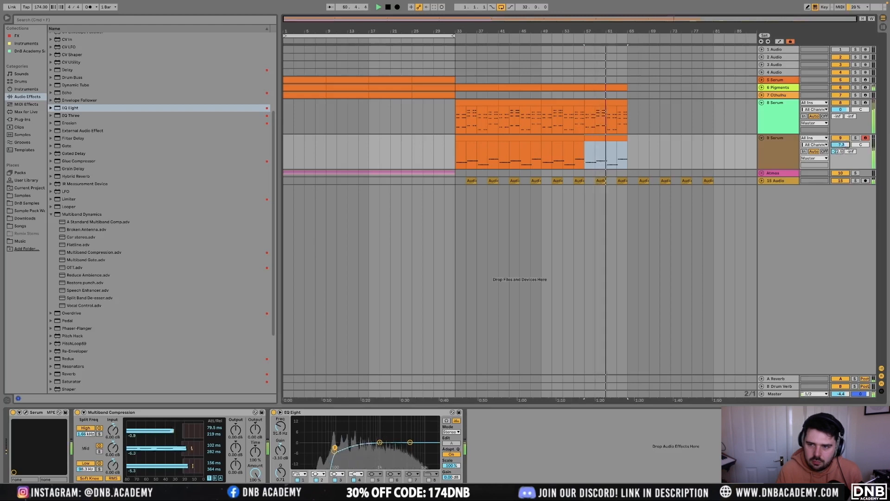
pyautogui.click(793, 148)
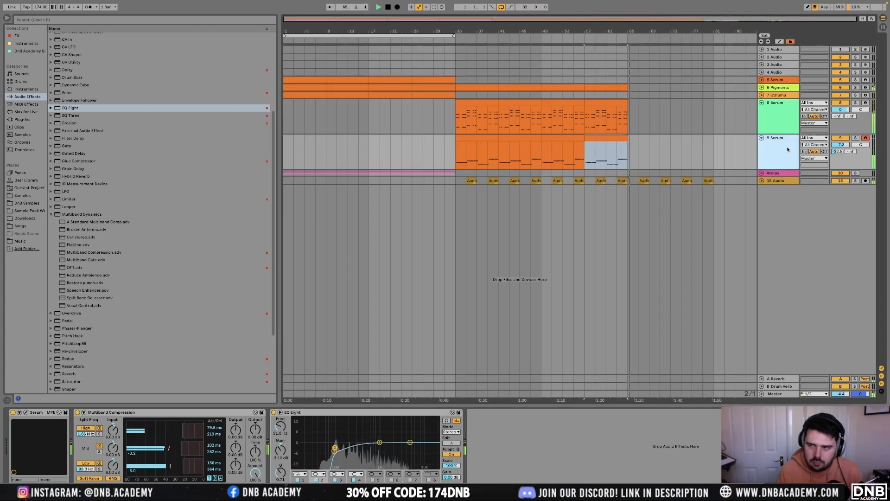
pyautogui.keyDown('shift'); pyautogui.click(779, 123); pyautogui.keyUp('shift')
pyautogui.press('super+g')
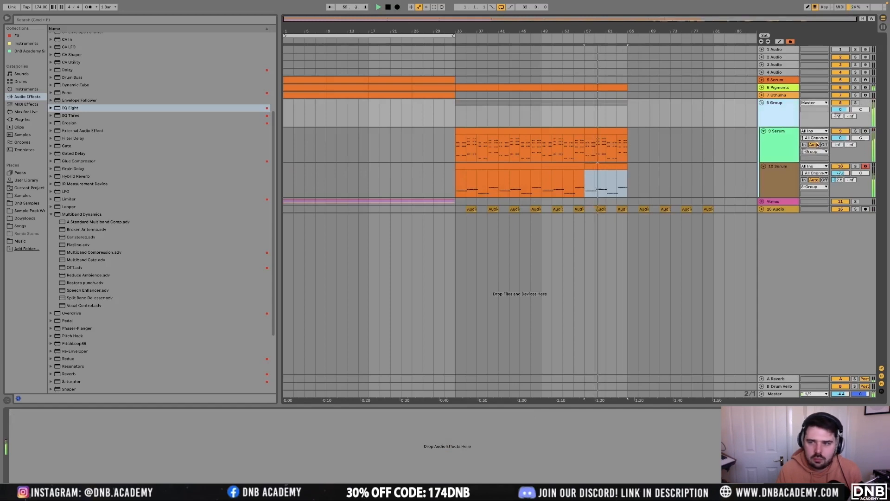
# Add a Glue Compressor to the upper Serum track in the group and rebalance both tracks, setting the upper one to -1.3 dB
pyautogui.click(786, 142)
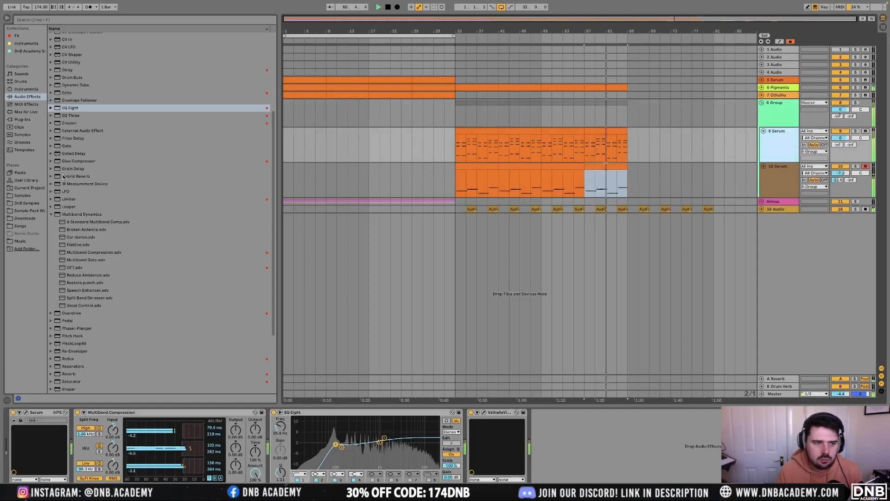
pyautogui.doubleClick(78, 161)
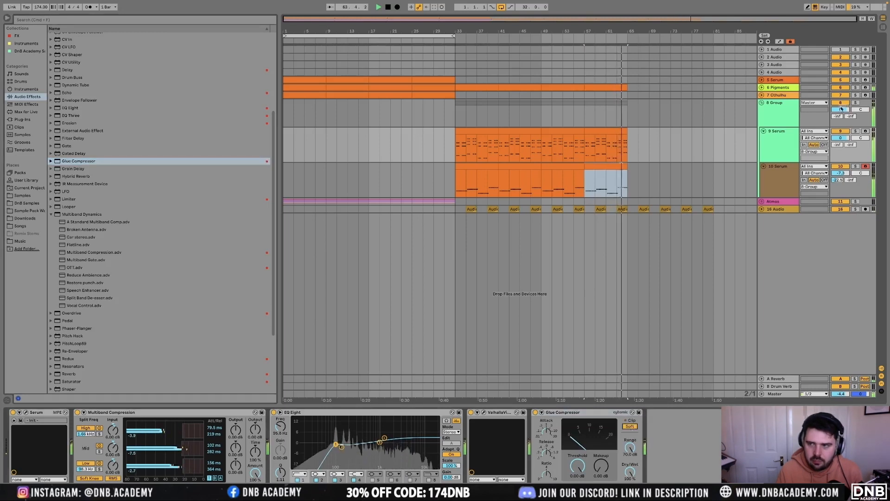
pyautogui.moveTo(843, 138); pyautogui.dragTo(842, 142)
pyautogui.moveTo(841, 173); pyautogui.dragTo(840, 177)
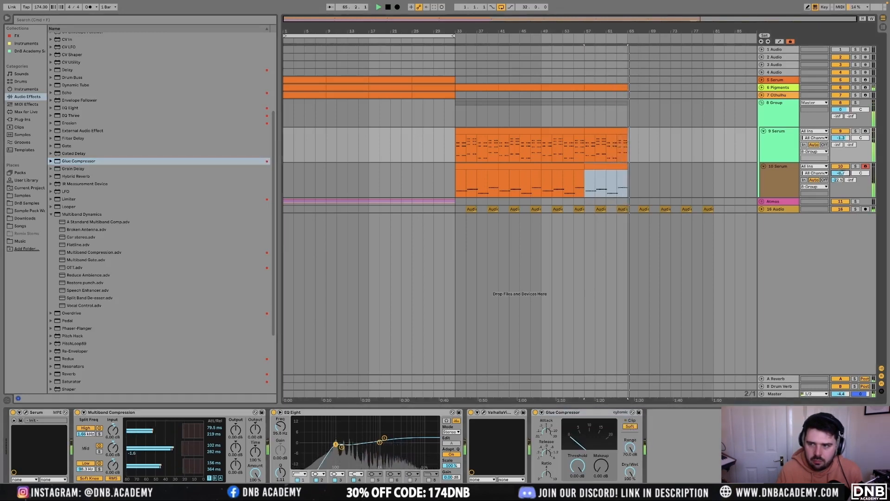
# Fold the group of Serum tracks and insert a new MIDI track directly below it
pyautogui.click(761, 102)
pyautogui.click(779, 104)
pyautogui.press('super+shift+t')
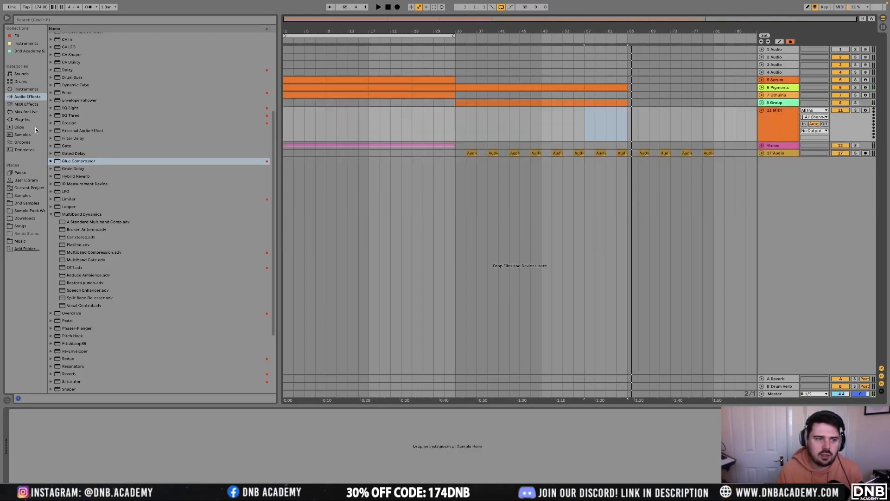
# Load a Serum instance from the Instruments collection onto the new MIDI track 11
pyautogui.click(22, 119)
pyautogui.click(17, 43)
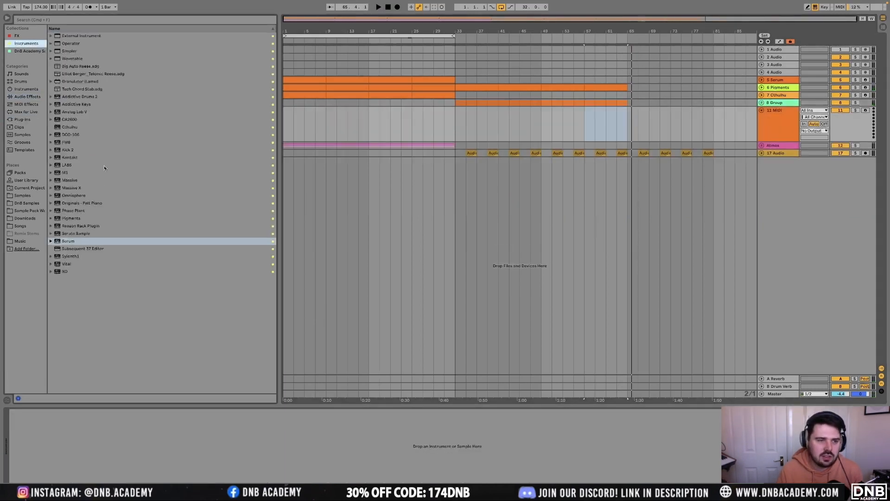
pyautogui.moveTo(66, 242); pyautogui.dragTo(517, 133)
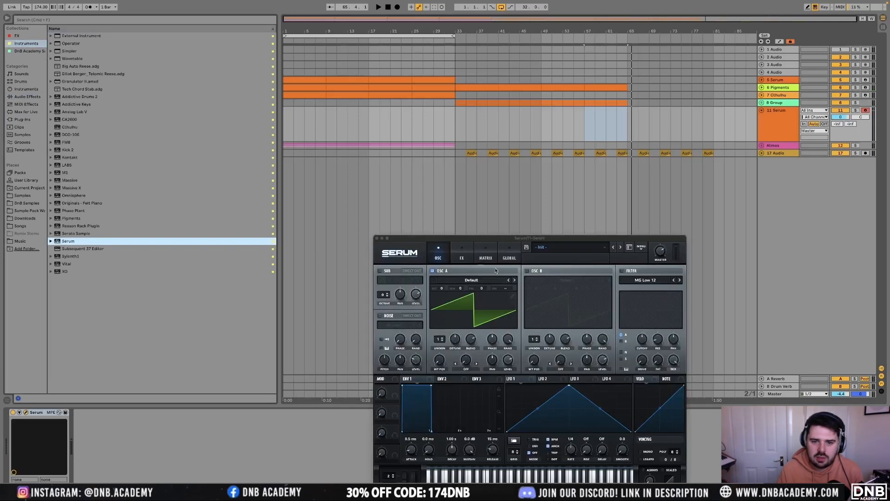
pyautogui.click(540, 250)
pyautogui.moveTo(617, 478)
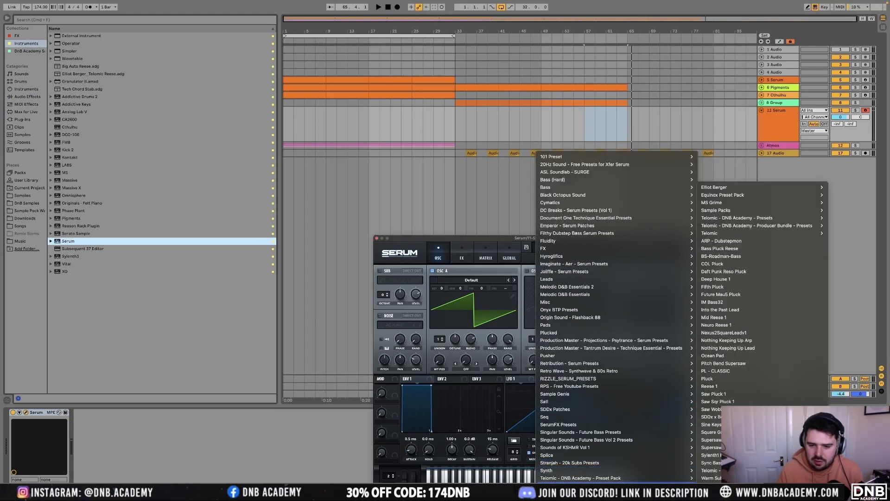
pyautogui.moveTo(709, 233)
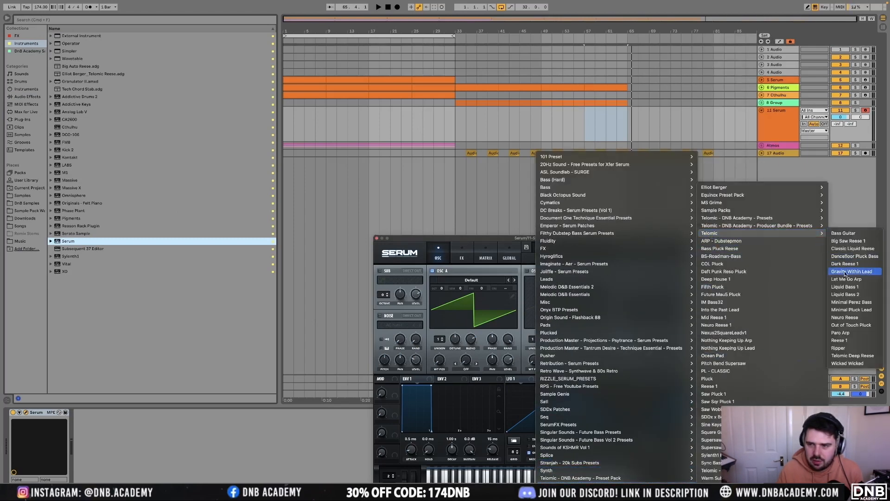
pyautogui.click(484, 239)
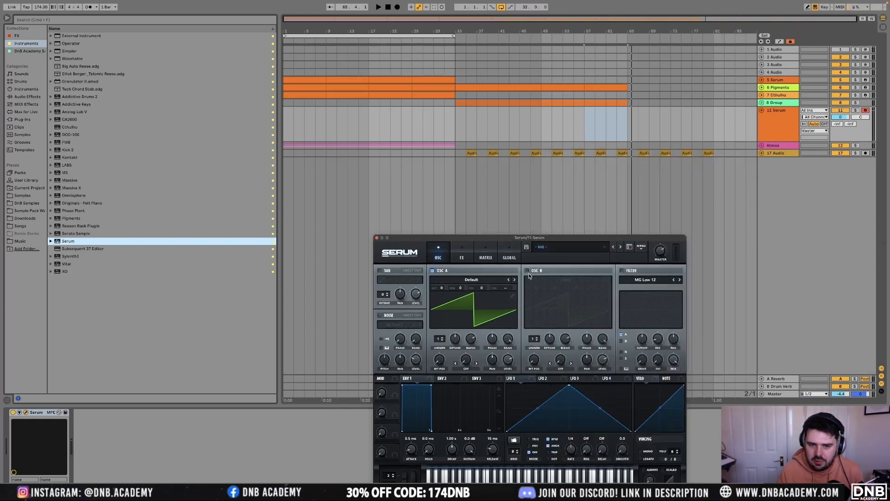
# Enable oscillator B in Serum track 11 and detune oscillators A and B to 31 and -28 cents
pyautogui.click(526, 271)
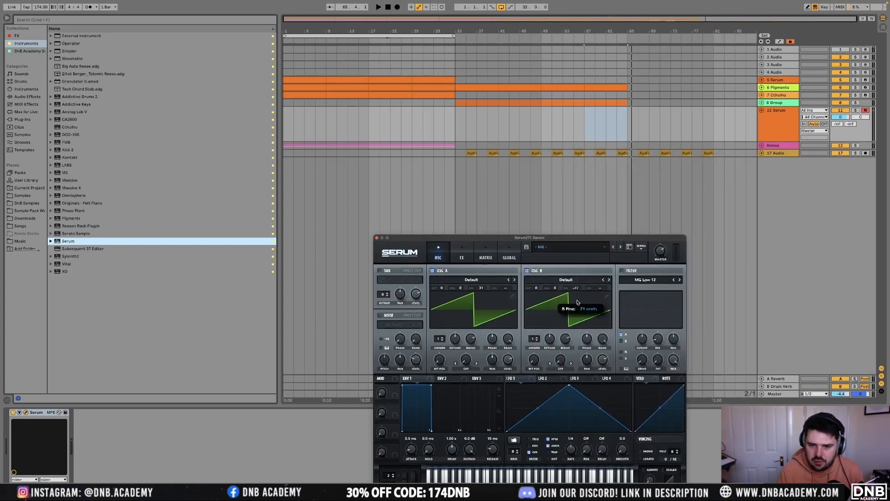
pyautogui.moveTo(509, 237); pyautogui.dragTo(487, 165)
# Enable the MG Low 12 filter, route oscillator B through it as well, and switch the patch's voicing to mono
pyautogui.click(598, 199)
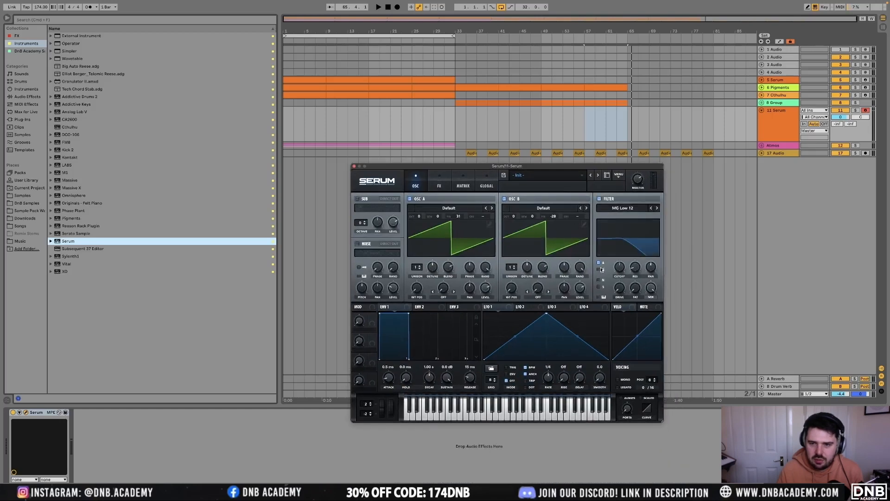
pyautogui.click(599, 270)
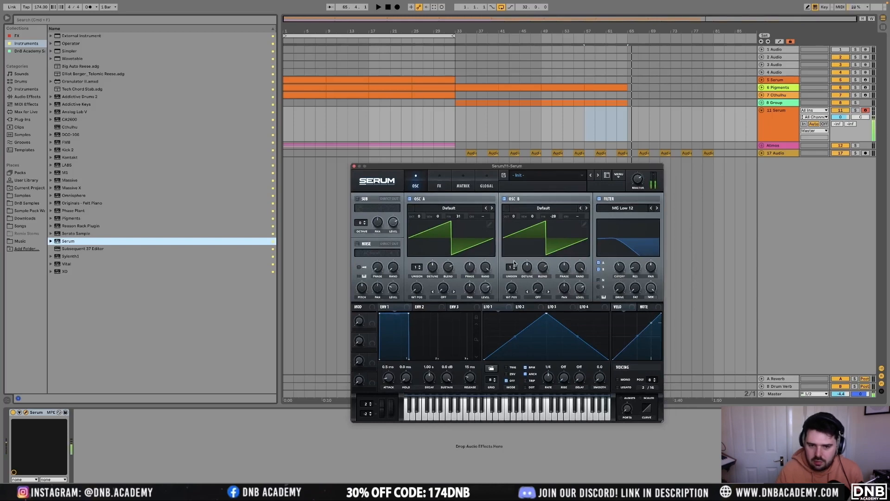
pyautogui.moveTo(620, 267); pyautogui.dragTo(618, 270)
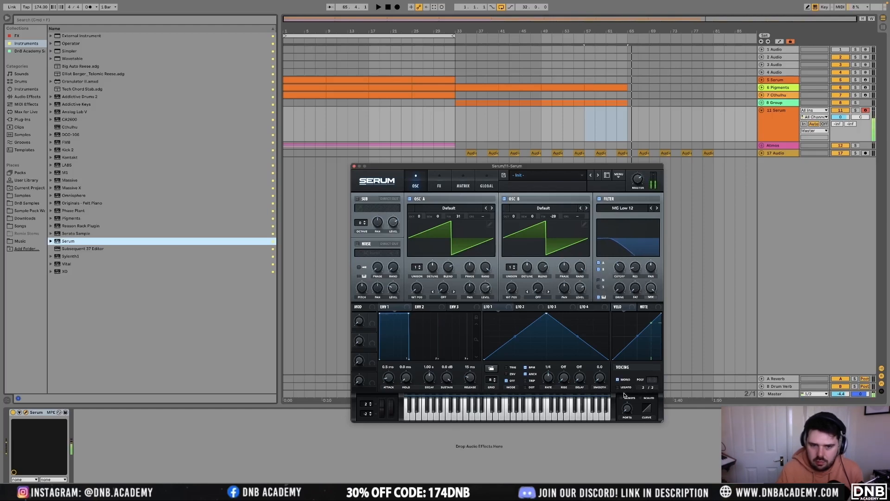
pyautogui.click(354, 167)
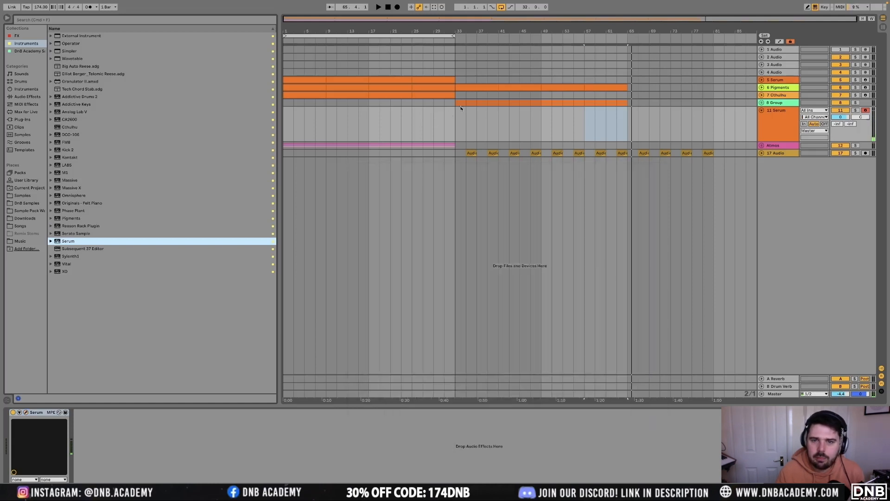
# Copy eight bars of Serum track 5's MIDI clip onto Serum track 11, starting at bar 33
pyautogui.press('super+z')
pyautogui.click(475, 109)
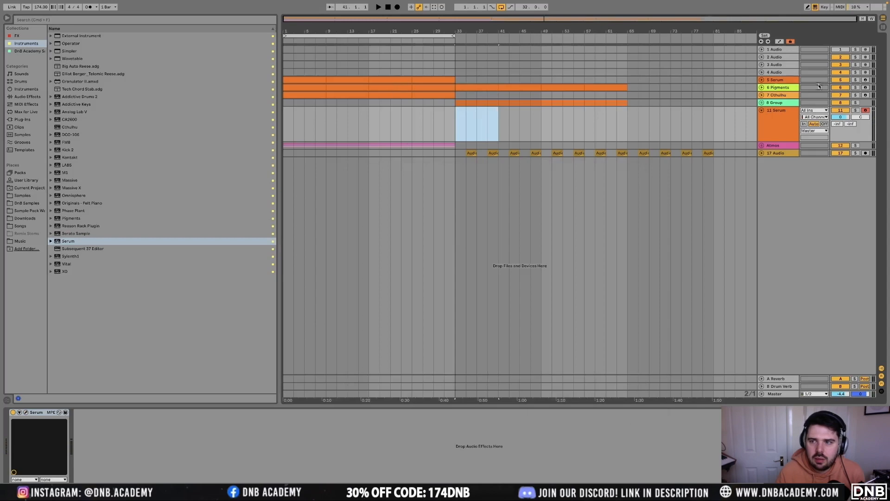
pyautogui.click(761, 80)
pyautogui.moveTo(422, 80); pyautogui.dragTo(464, 154)
# Delete the upper chord notes from the copied clip on track 11, keeping only the low bass notes
pyautogui.doubleClick(469, 136)
pyautogui.moveTo(310, 263); pyautogui.dragTo(813, 314)
pyautogui.press('Delete')
pyautogui.press('space')
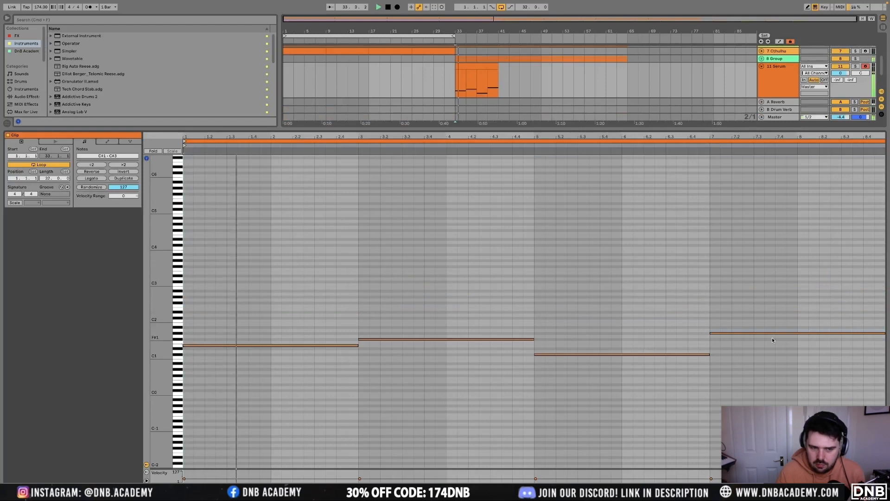
# Transpose all notes of the bass clip on track 11 down an octave
pyautogui.press('super+a')
pyautogui.hotkey('shift', 'Down')
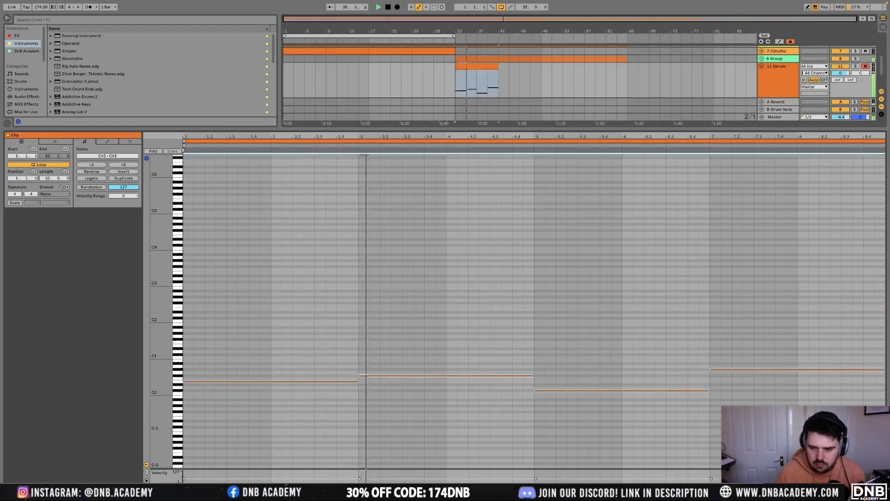
pyautogui.hotkey('shift', 'Tab')
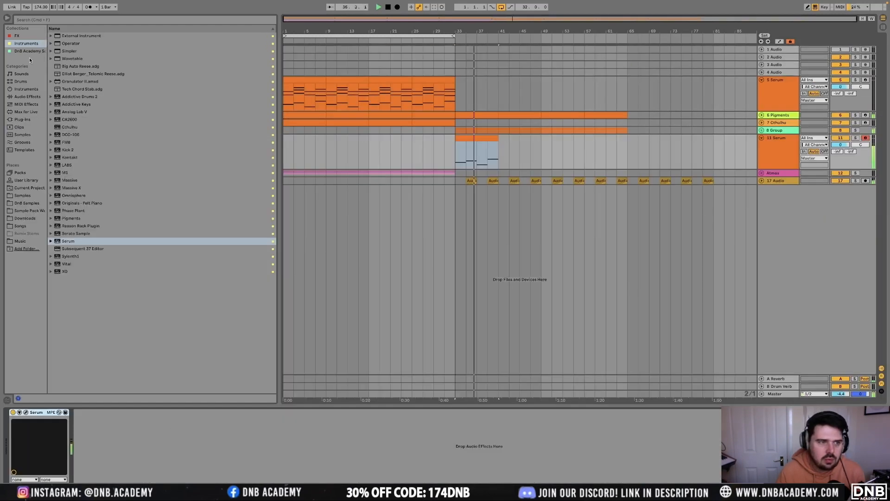
# Load SPAN from the FX collection onto Serum track 11 and examine the bass's frequency spectrum
pyautogui.click(18, 37)
pyautogui.scroll(-13, 97, 296)
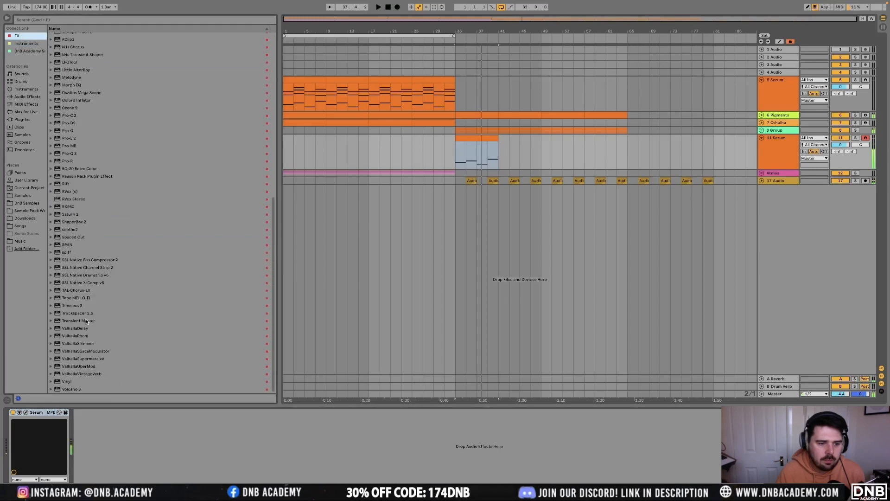
pyautogui.scroll(13, 75, 229)
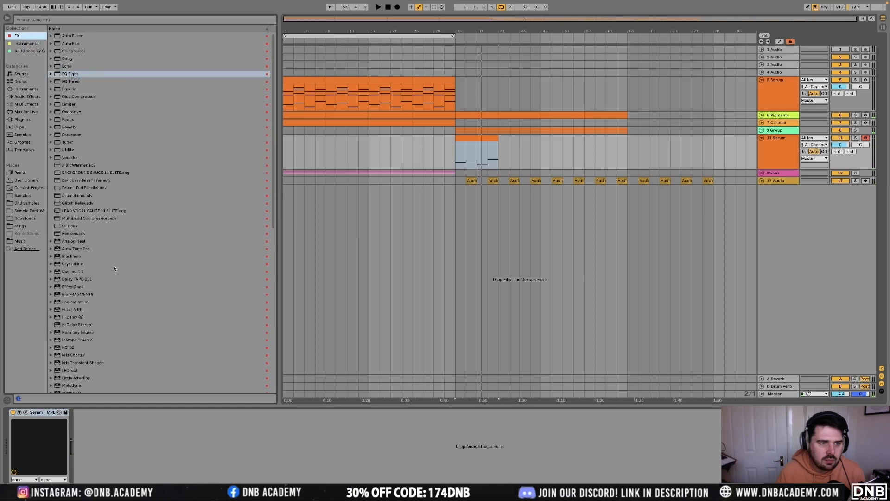
pyautogui.scroll(-13, 115, 268)
pyautogui.moveTo(64, 245); pyautogui.dragTo(197, 423)
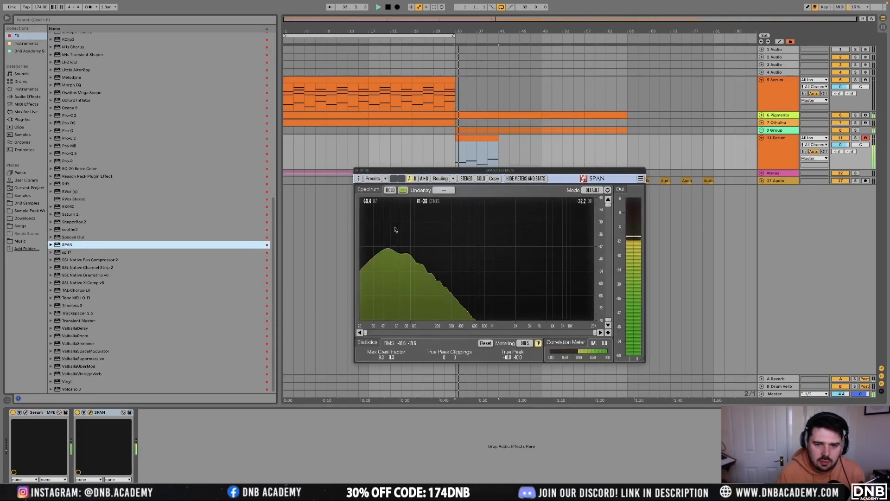
pyautogui.click(356, 170)
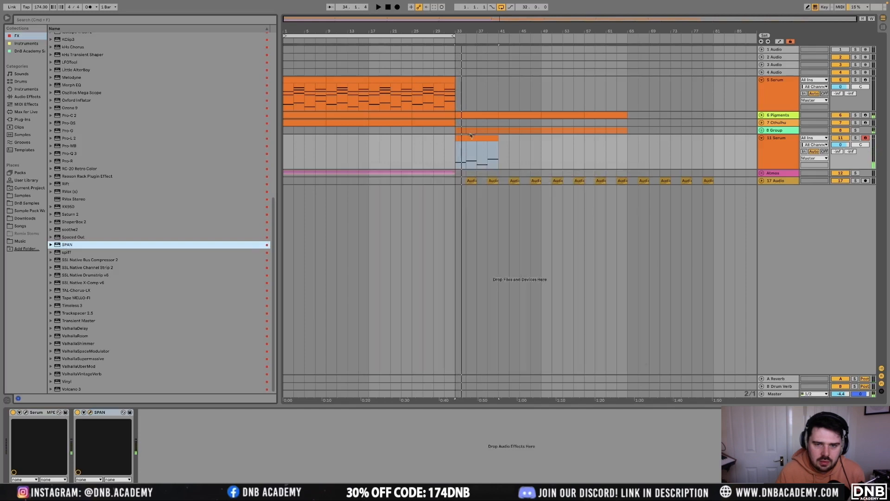
# Transpose track 11's bass notes up an octave and check the spectrum again in SPAN
pyautogui.doubleClick(476, 151)
pyautogui.hotkey('shift', 'Up')
pyautogui.press('space')
pyautogui.hotkey('shift', 'Tab')
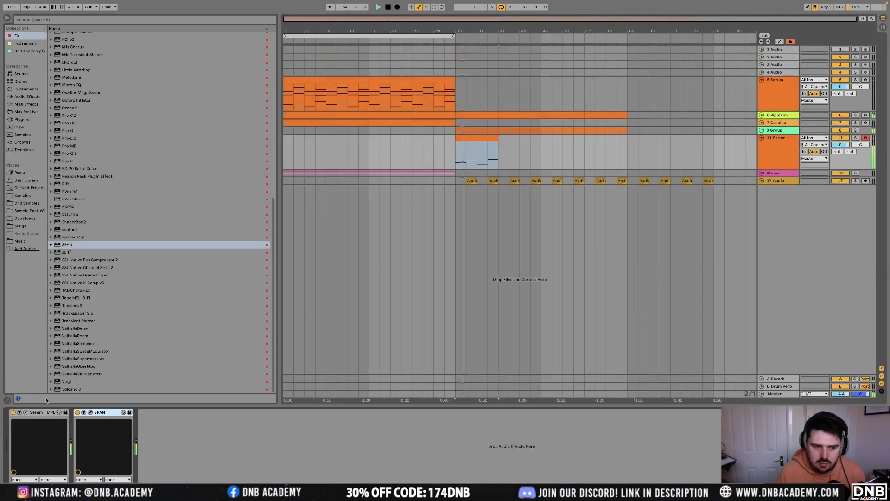
pyautogui.click(90, 412)
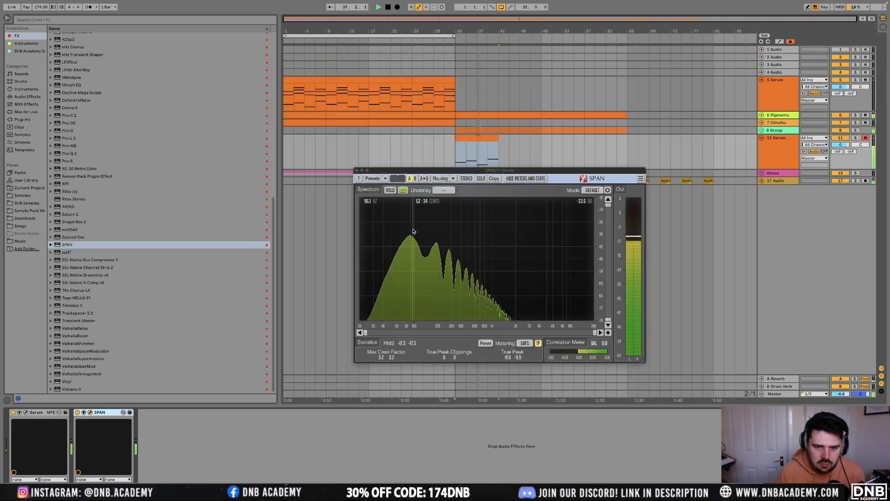
pyautogui.click(357, 171)
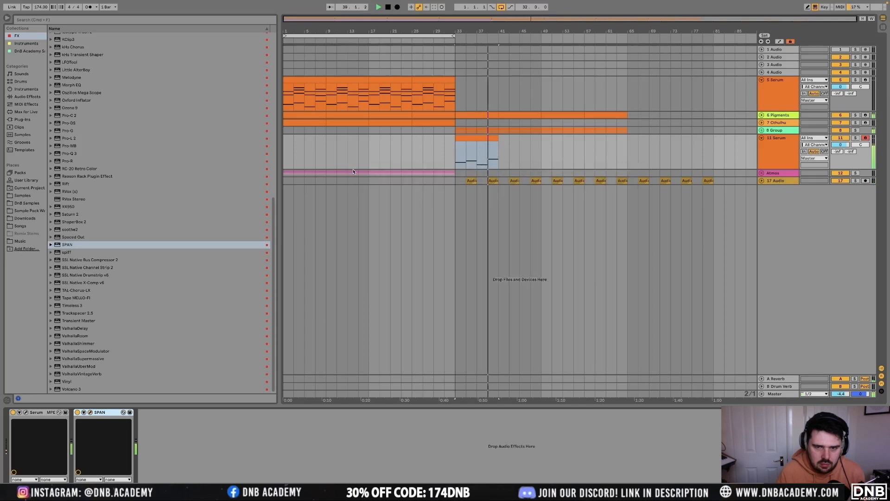
# Raise only the third note of track 11's bass clip by an octave to C#1
pyautogui.doubleClick(484, 138)
pyautogui.press('space')
pyautogui.click(640, 389)
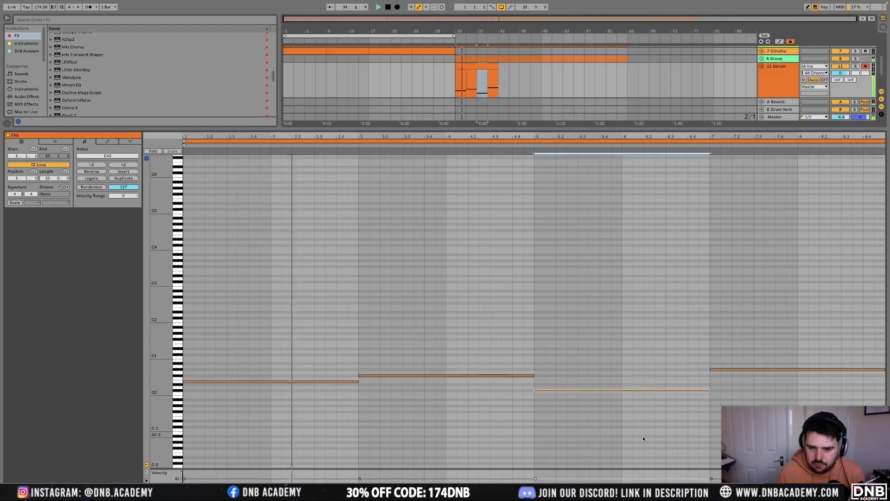
pyautogui.hotkey('shift', 'Up')
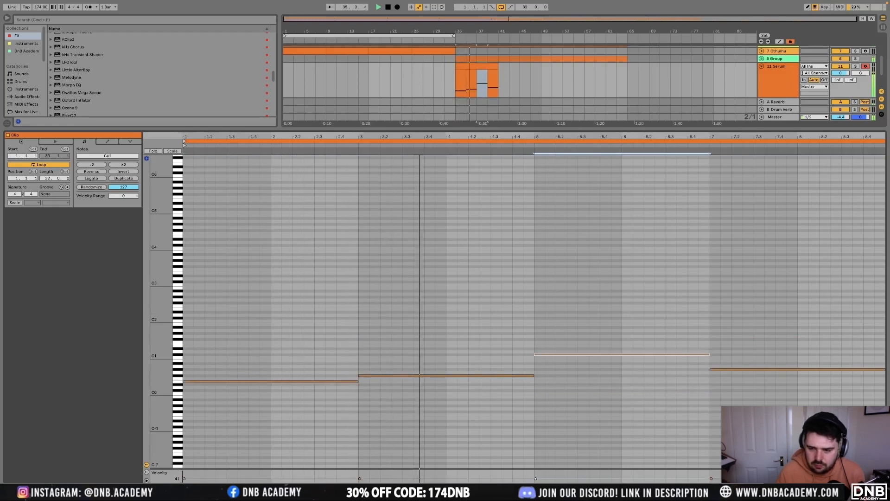
pyautogui.hotkey('shift', 'Tab')
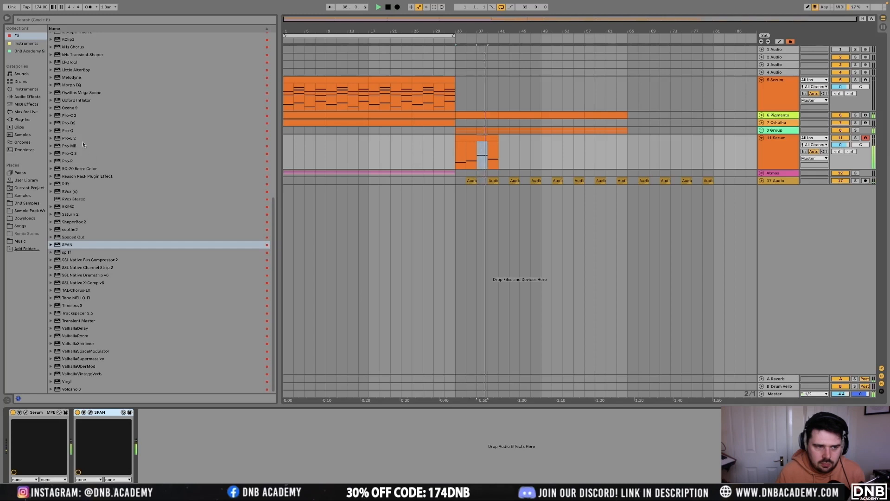
# Add Pro-Q 3 to Serum track 11 with a low cut at about 108 Hz and a gentle low-mid dip
pyautogui.doubleClick(71, 153)
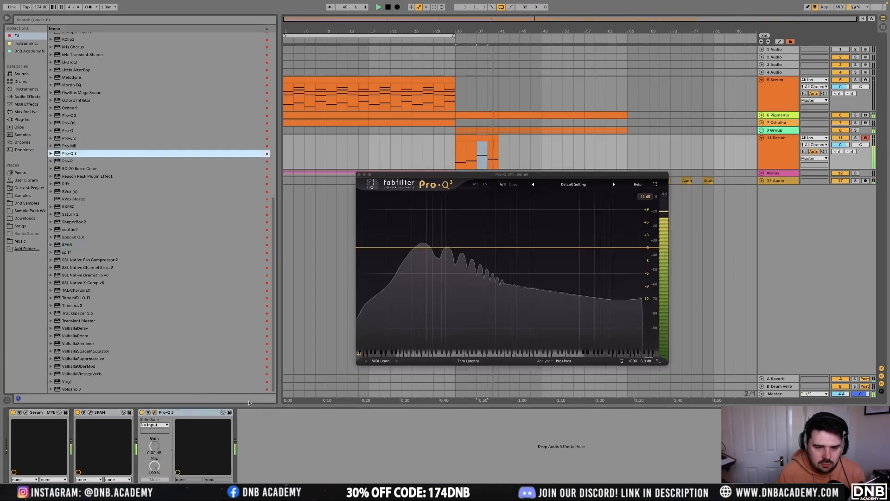
pyautogui.moveTo(366, 248); pyautogui.dragTo(491, 266)
pyautogui.press('space')
pyautogui.press('space')
pyautogui.press('space')
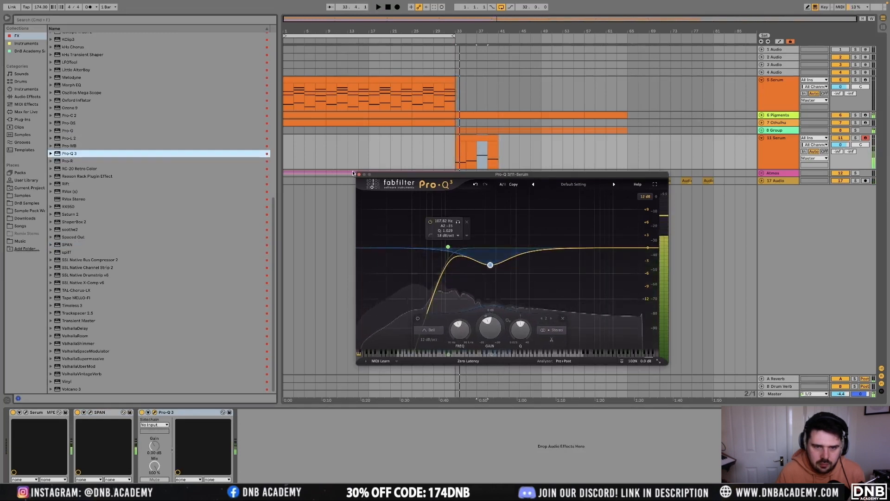
pyautogui.click(359, 175)
# Insert a new MIDI track directly below Serum track 11
pyautogui.click(762, 152)
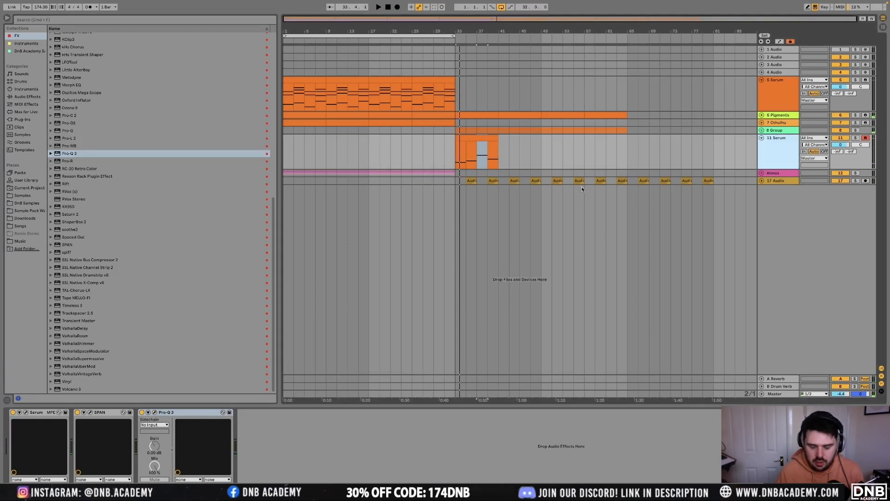
pyautogui.press('super+shift+t')
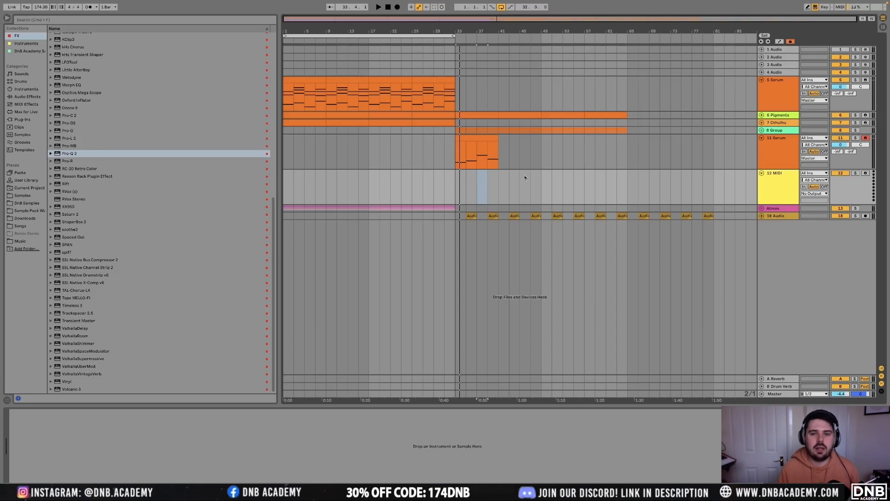
pyautogui.click(491, 153)
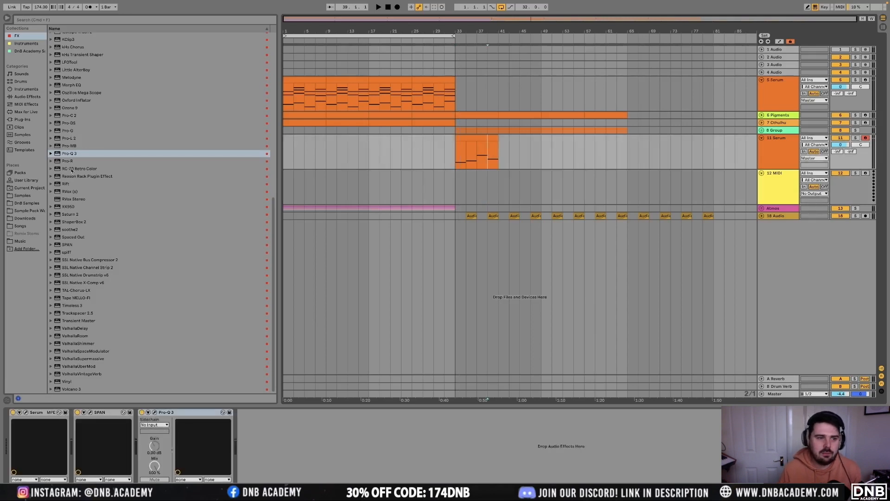
# Load a Serum instance from the Instruments collection onto the new MIDI track 12
pyautogui.click(760, 174)
pyautogui.click(21, 90)
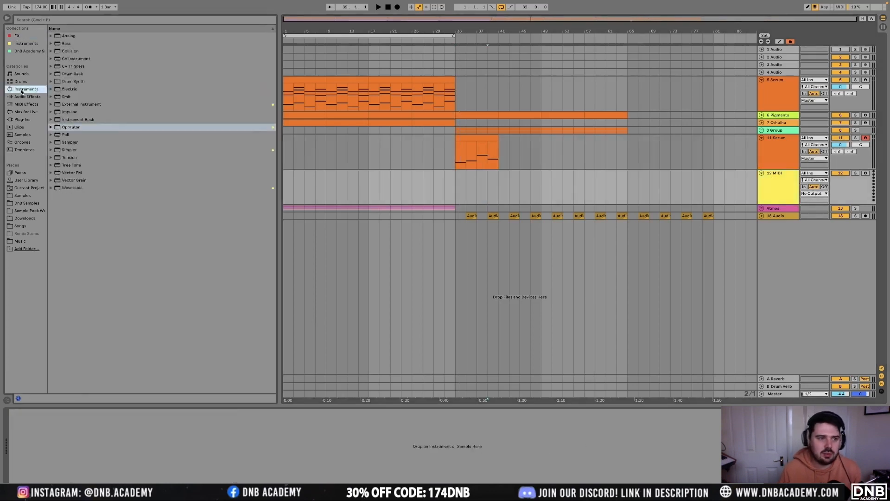
pyautogui.click(71, 129)
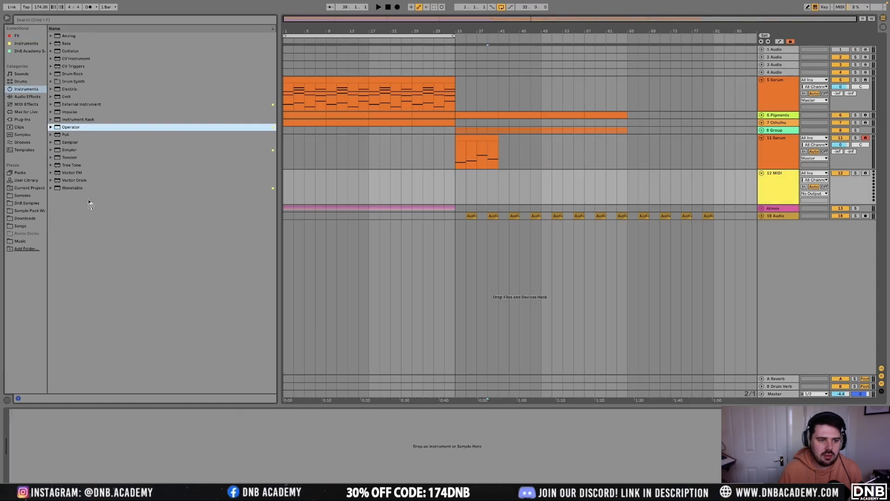
pyautogui.click(26, 43)
pyautogui.click(70, 242)
pyautogui.moveTo(146, 464); pyautogui.dragTo(147, 463)
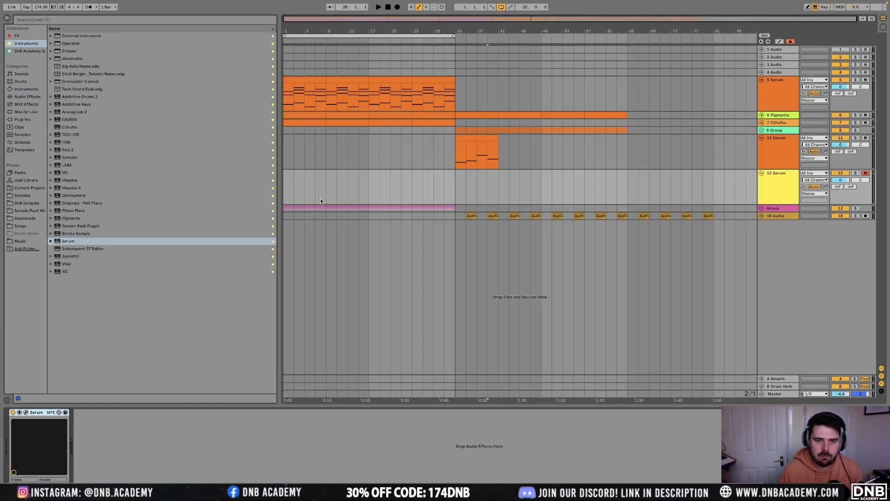
# Enable the sub oscillator in Serum track 12 and turn off oscillator A so only the sub sounds
pyautogui.click(365, 211)
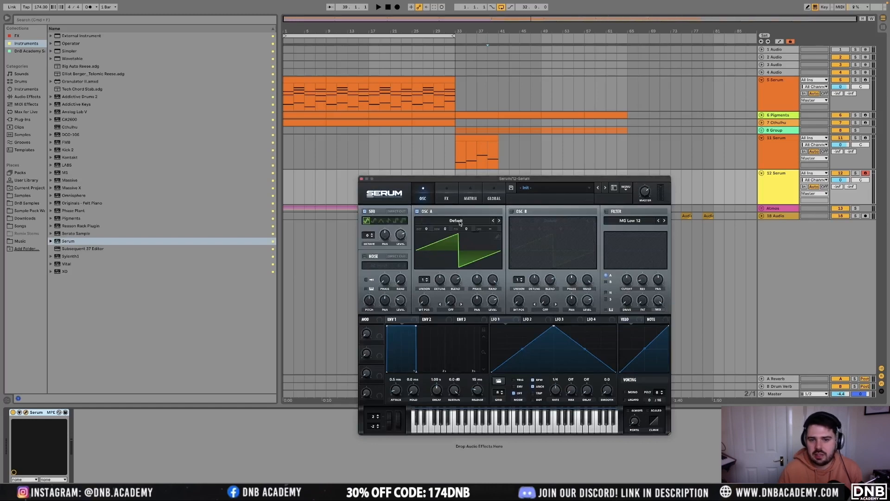
pyautogui.click(416, 211)
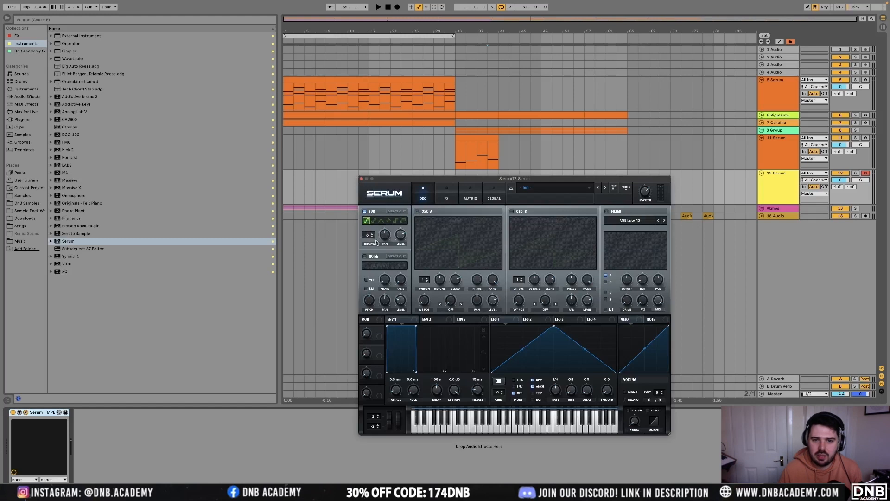
pyautogui.press('space')
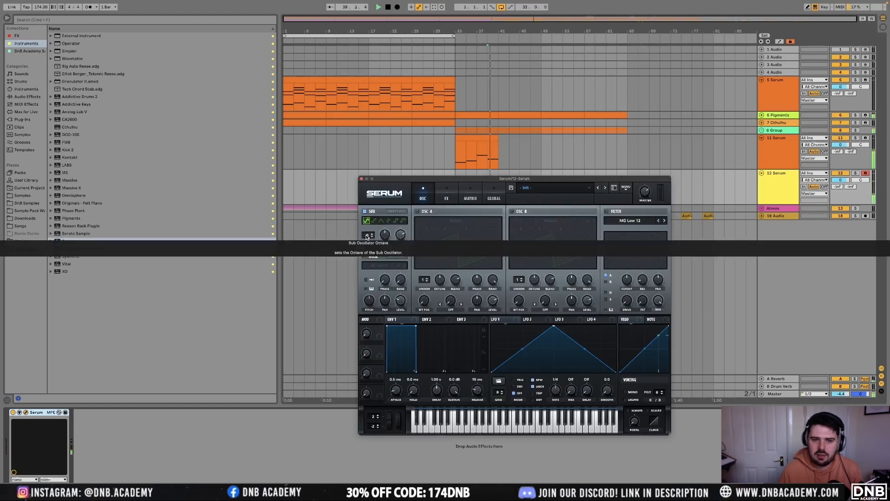
pyautogui.click(361, 178)
# Copy the eight-bar bass clip from Serum track 11 to Serum track 12 at bar 33
pyautogui.click(483, 193)
pyautogui.moveTo(482, 191); pyautogui.dragTo(482, 191)
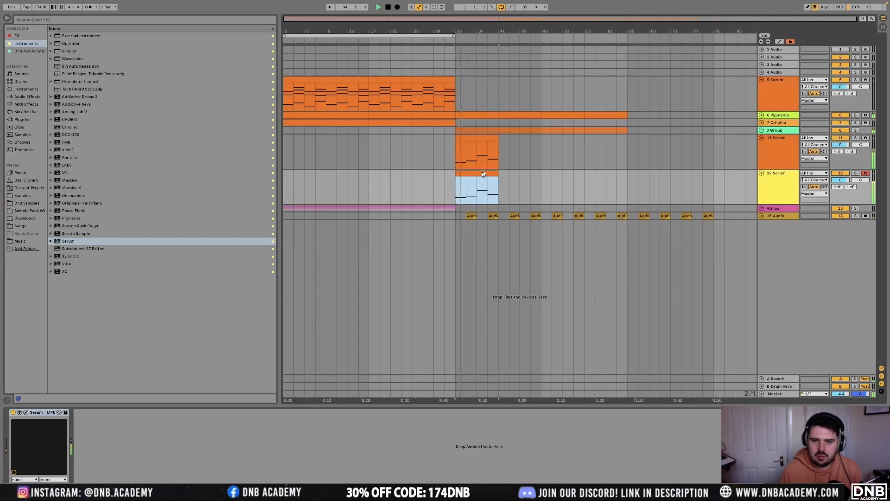
pyautogui.doubleClick(483, 190)
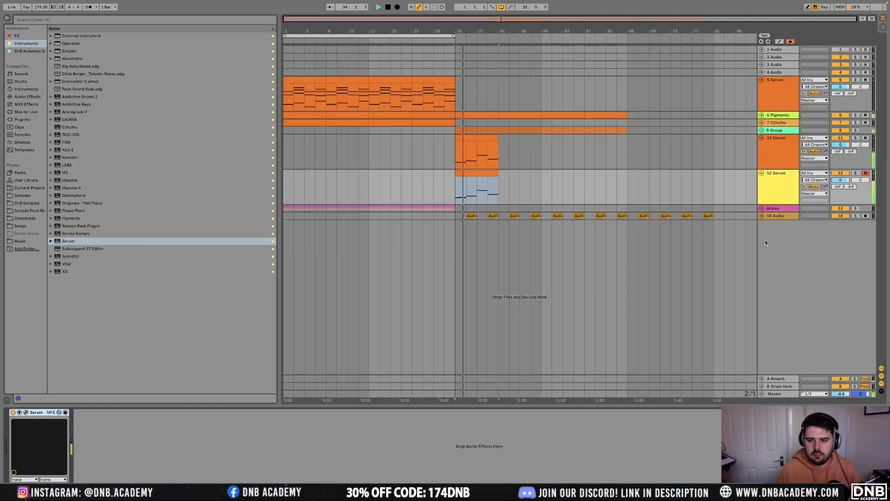
# Unfold the group of Serum tracks and add an EQ Eight to the group with a low cut on band 1
pyautogui.keyDown('shift'); pyautogui.click(780, 158); pyautogui.keyUp('shift')
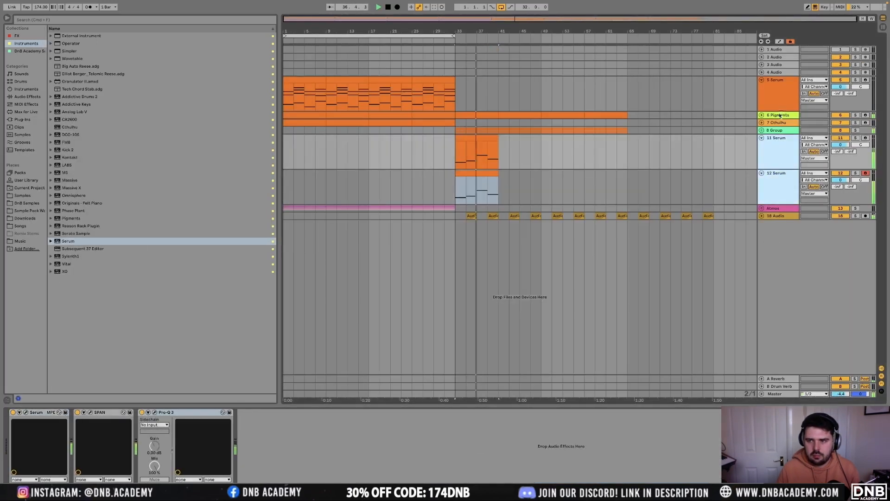
pyautogui.click(761, 130)
pyautogui.click(775, 130)
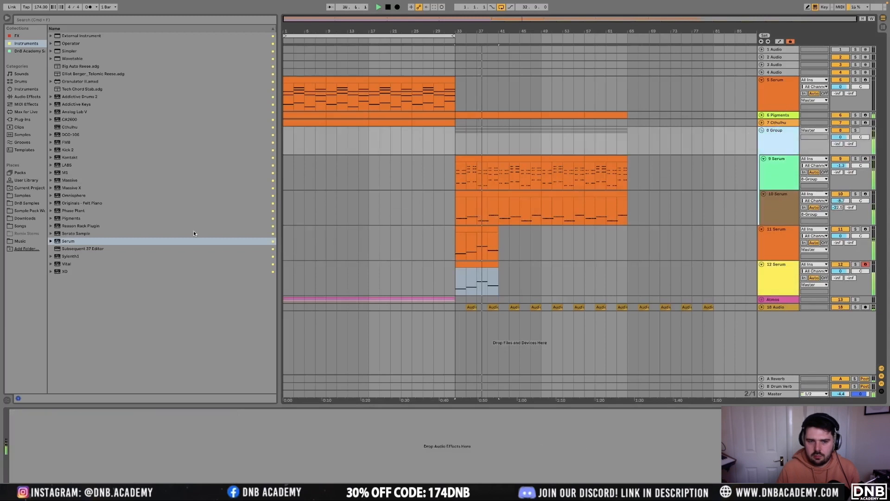
pyautogui.click(24, 96)
pyautogui.moveTo(76, 109); pyautogui.dragTo(88, 445)
pyautogui.click(39, 474)
pyautogui.click(38, 427)
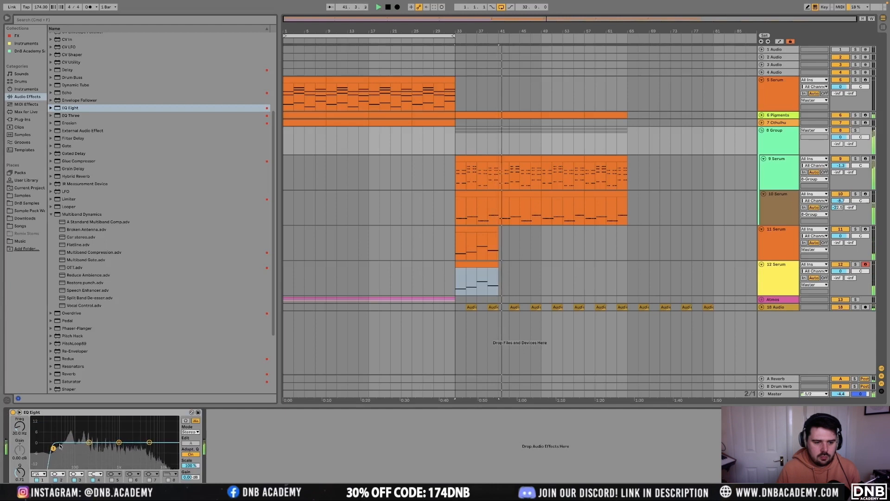
# Raise the cutoff frequency of the low cut in the group's EQ Eight and replay from just before bar 33
pyautogui.moveTo(53, 447); pyautogui.dragTo(76, 450)
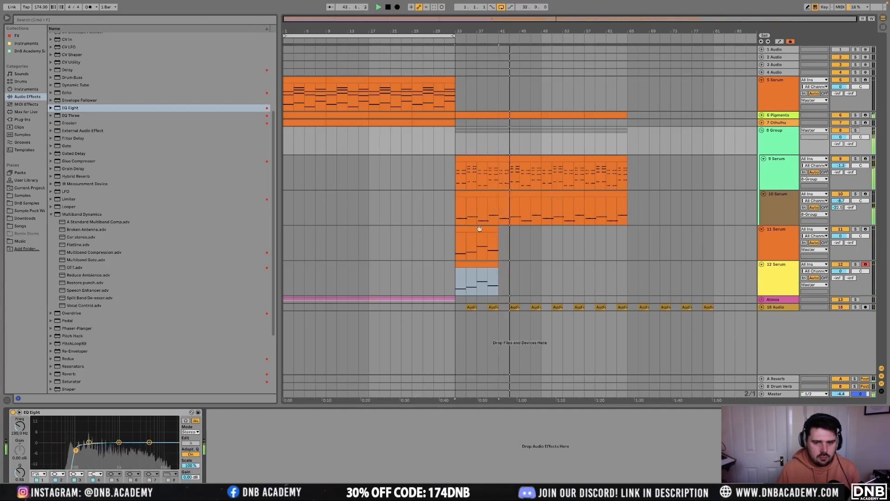
pyautogui.click(444, 204)
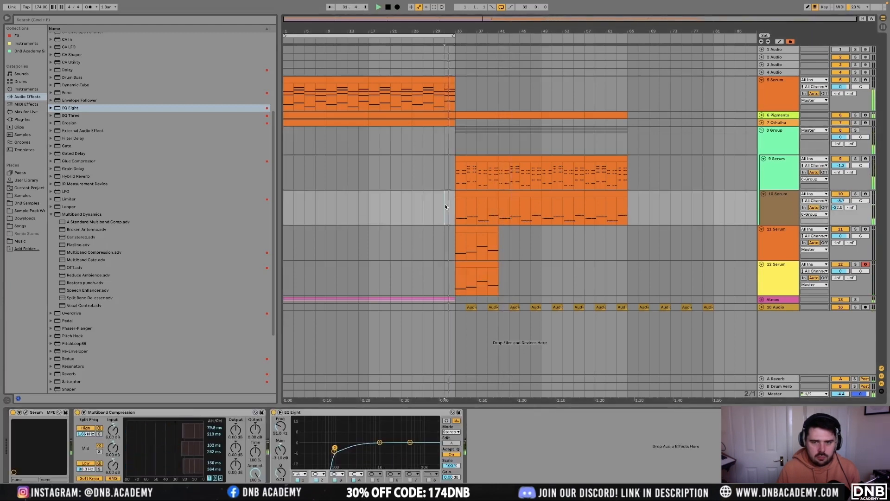
# Duplicate the eight-bar bass clips on Serum tracks 11 and 12 three times to fill bars 33 to 65
pyautogui.click(480, 241)
pyautogui.keyDown('shift'); pyautogui.click(480, 267); pyautogui.keyUp('shift')
pyautogui.press('super+d')
pyautogui.press('super+d')
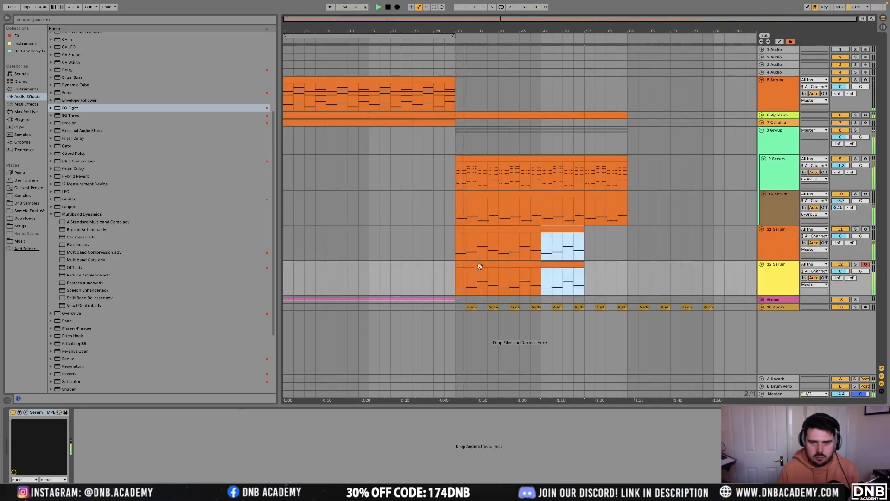
pyautogui.press('super+d')
# Lower the volume of Serum tracks 11 and 12 together to about -5.9 dB
pyautogui.click(780, 203)
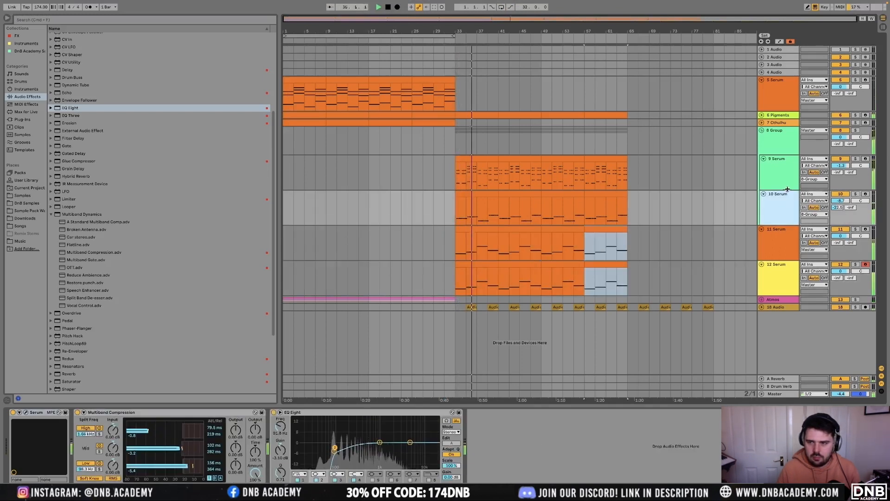
pyautogui.click(781, 243)
pyautogui.keyDown('shift'); pyautogui.click(781, 275); pyautogui.keyUp('shift')
pyautogui.moveTo(841, 237); pyautogui.dragTo(842, 272)
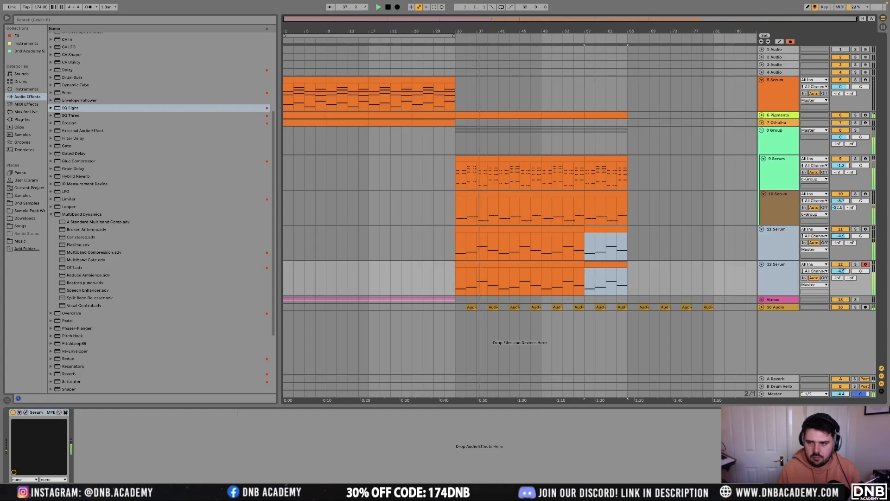
# Reset the Master track volume to 0 dB and reduce the gain of its Limiter
pyautogui.click(784, 394)
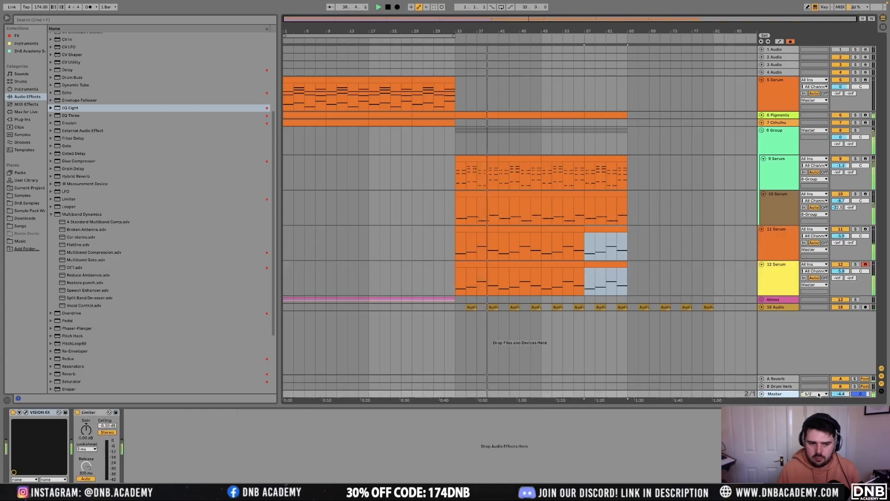
pyautogui.press('super+z')
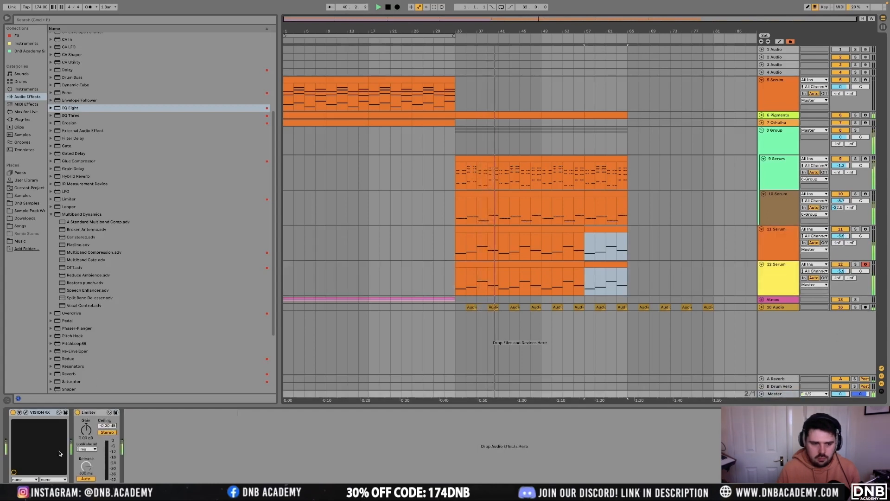
pyautogui.moveTo(85, 429); pyautogui.dragTo(86, 437)
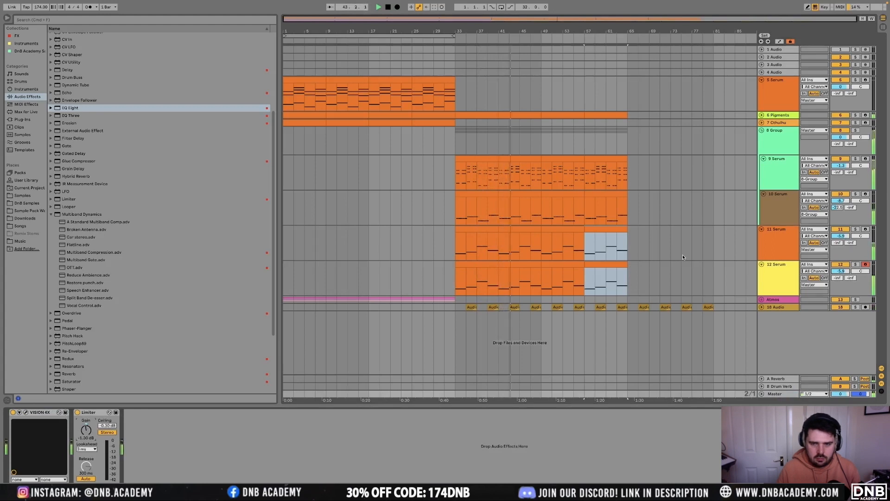
# Group the Serum tracks 11 and 12 and name the group Bass
pyautogui.click(788, 242)
pyautogui.keyDown('shift'); pyautogui.click(778, 280); pyautogui.keyUp('shift')
pyautogui.press('super+g')
pyautogui.press('super+r')
pyautogui.write('Bass')
pyautogui.press('Return')
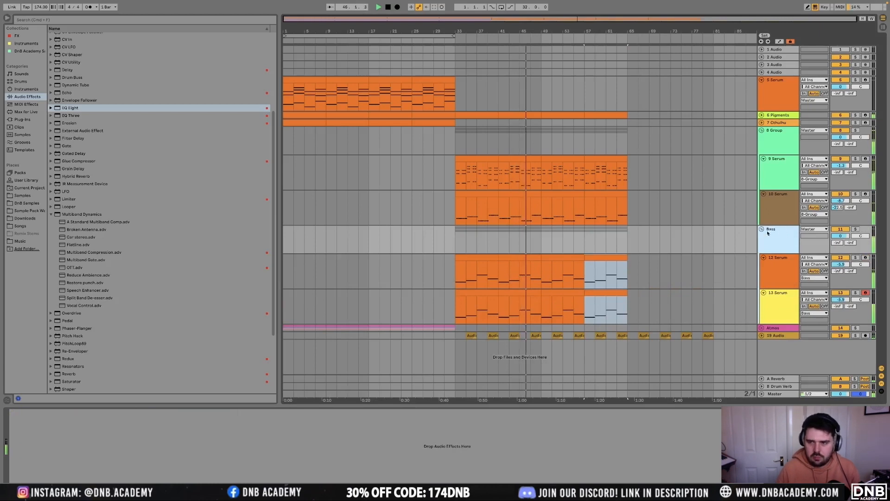
# Colour the Bass group dark grey and apply that colour to its grouped tracks and clips
pyautogui.rightClick(775, 236)
pyautogui.click(869, 371)
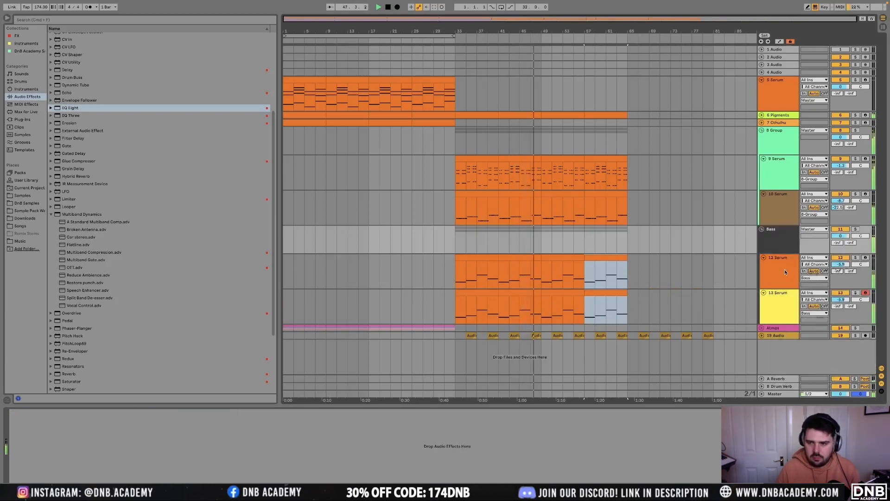
pyautogui.rightClick(777, 248)
pyautogui.click(811, 393)
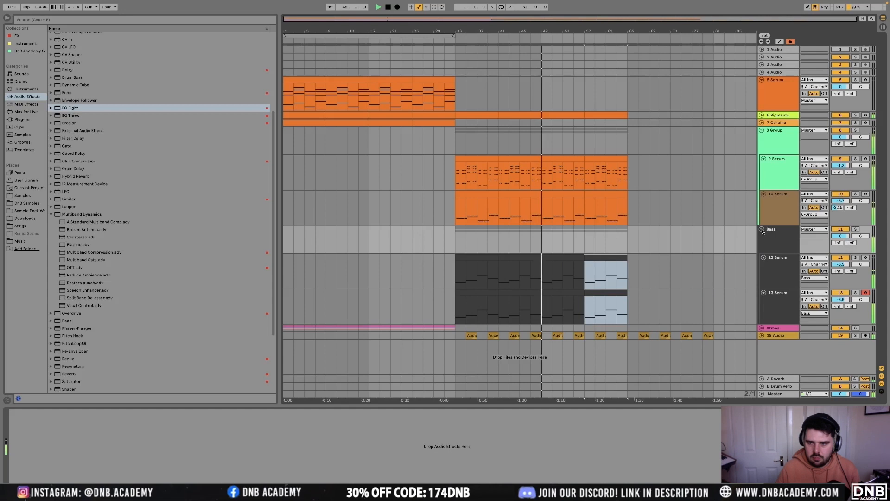
# Fold the Bass group and collapse all tracks, leaving only 5 Serum and 6 Pigments unfolded
pyautogui.click(761, 230)
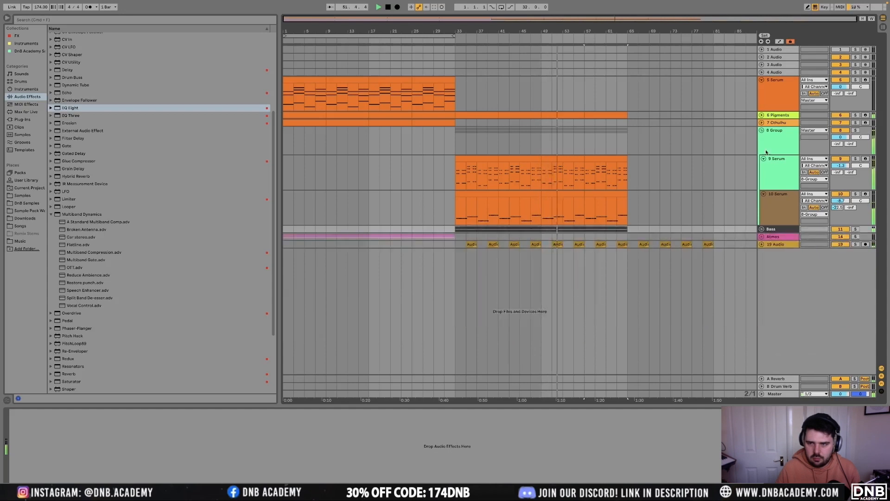
pyautogui.press('alt+super+u')
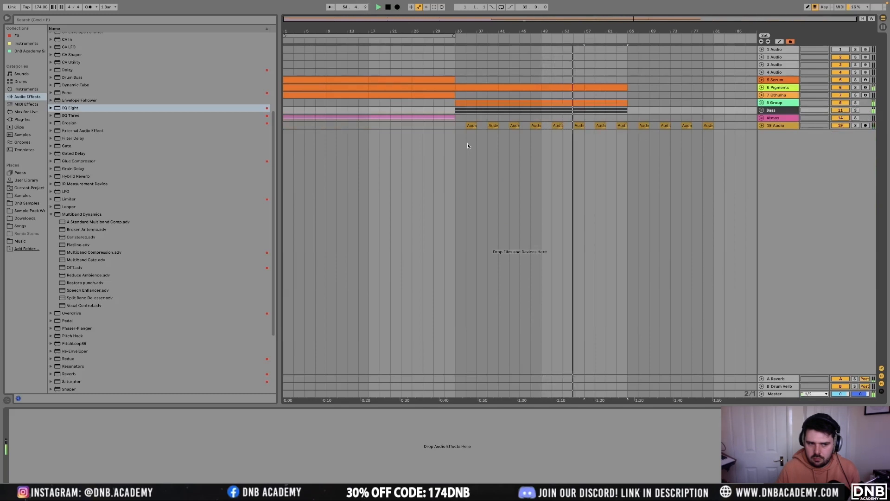
pyautogui.click(762, 81)
pyautogui.click(761, 115)
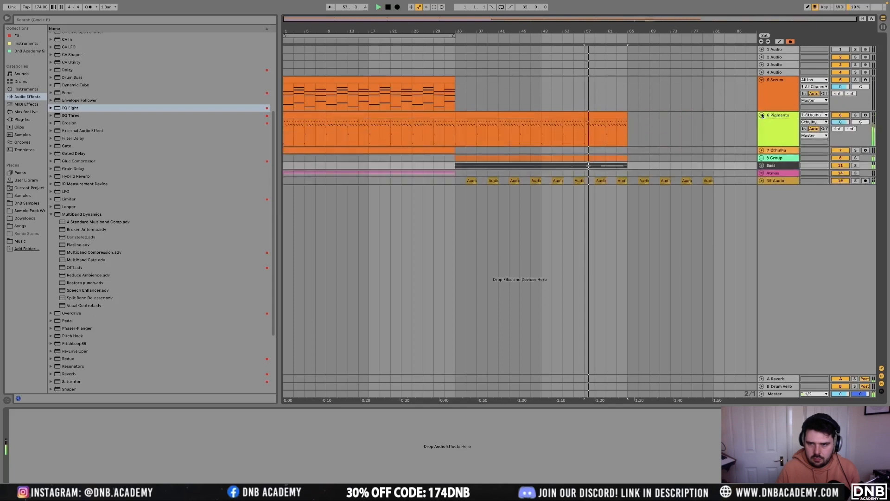
pyautogui.click(777, 123)
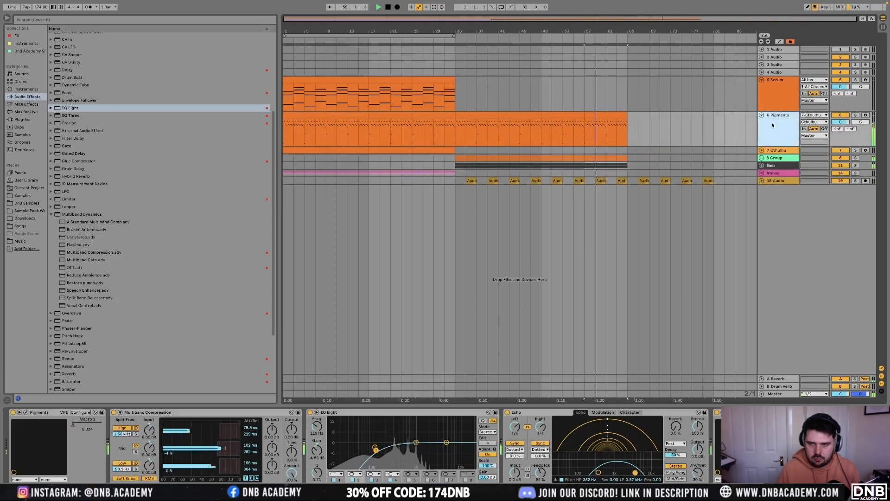
# Show the automation, duplicate bars 1 to 33 of the Pigments Macro 1 automation into bars 33 to 65, and audition it
pyautogui.press('a')
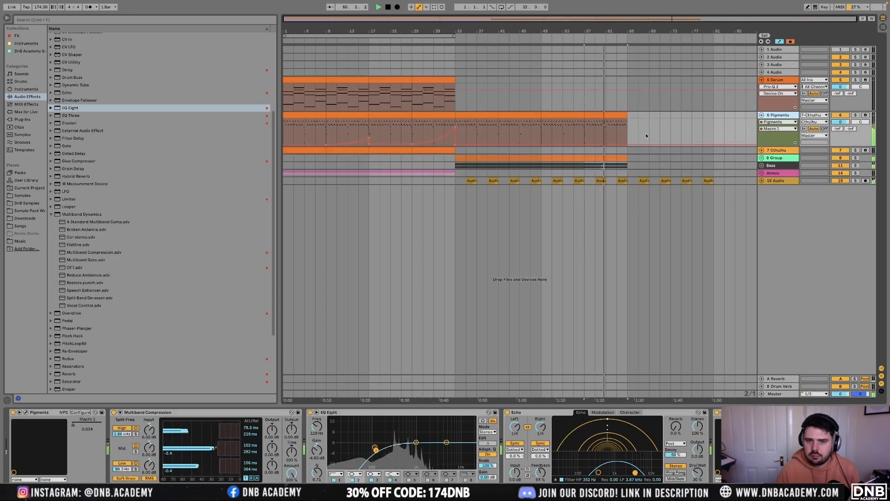
pyautogui.moveTo(286, 132); pyautogui.dragTo(453, 133)
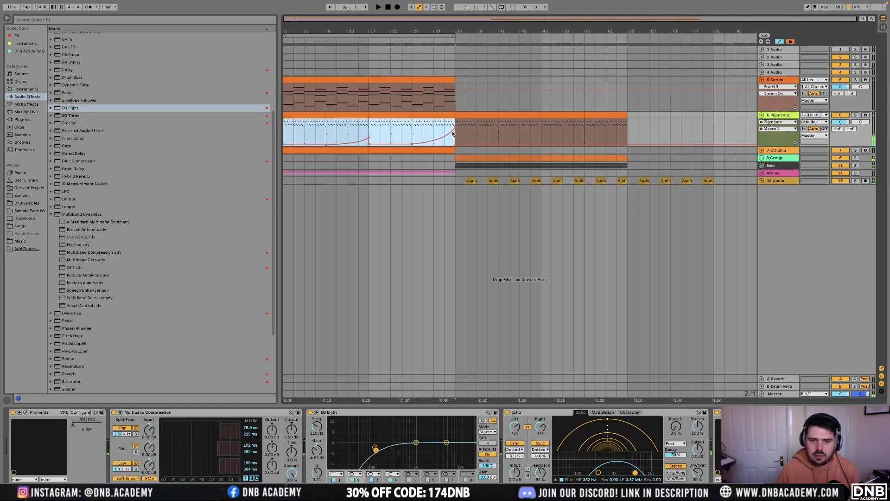
pyautogui.press('super+d')
pyautogui.click(532, 127)
pyautogui.press('space')
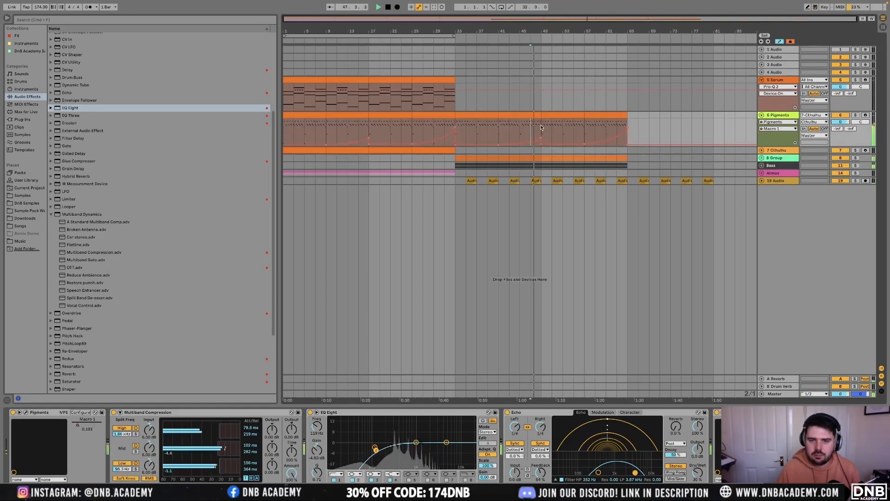
pyautogui.click(617, 125)
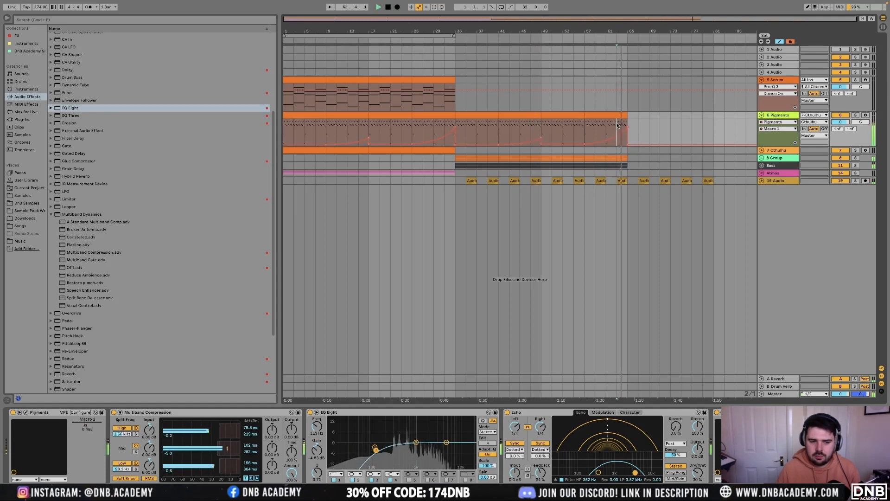
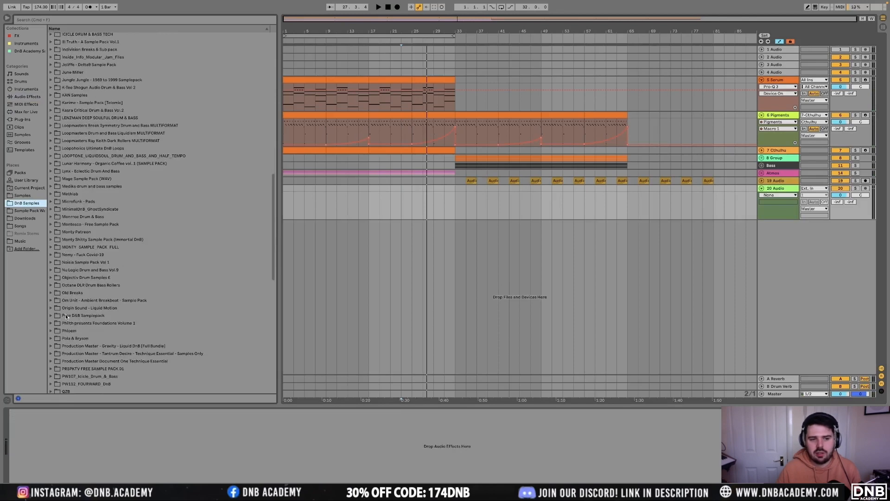
# Place hot_pants.wav from the Old Breaks sample folder on audio track 20 at bar 33 and audition it soloed
pyautogui.click(74, 293)
pyautogui.scroll(-6, 99, 319)
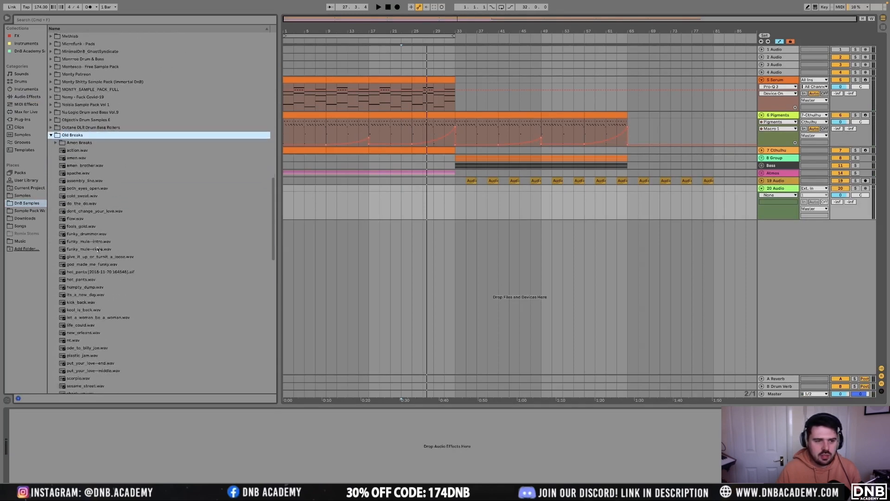
pyautogui.moveTo(75, 280); pyautogui.dragTo(457, 211)
pyautogui.press('+')
pyautogui.press('+')
pyautogui.press('+')
pyautogui.press('s')
pyautogui.press('space')
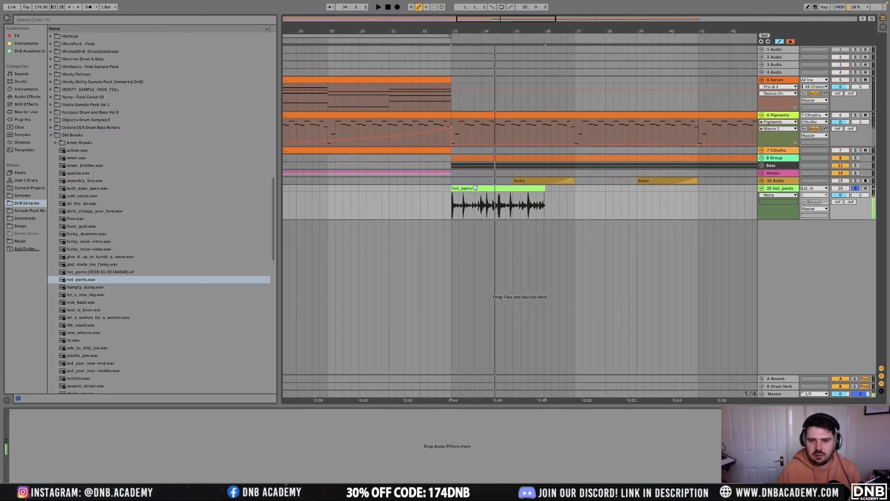
# Warp the hot_pants clip by adding a marker on its second downbeat and moving it onto bar 2
pyautogui.doubleClick(472, 187)
pyautogui.click(84, 149)
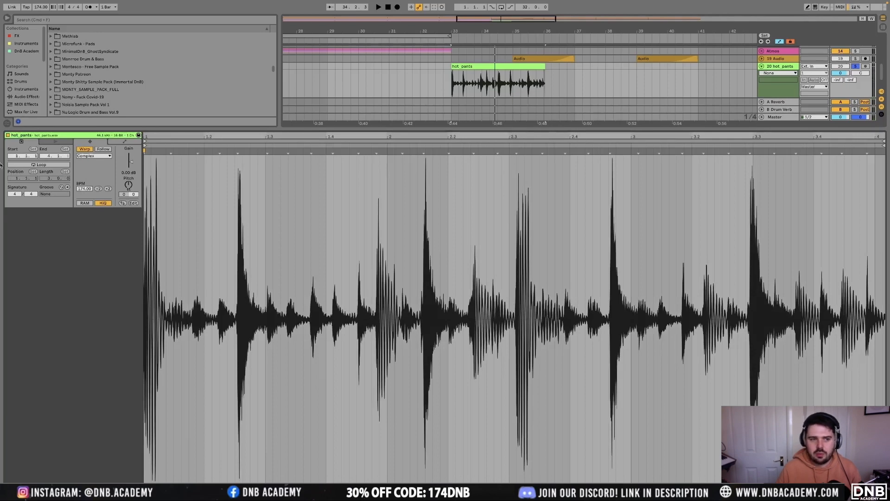
pyautogui.doubleClick(516, 151)
pyautogui.moveTo(516, 150); pyautogui.dragTo(386, 151)
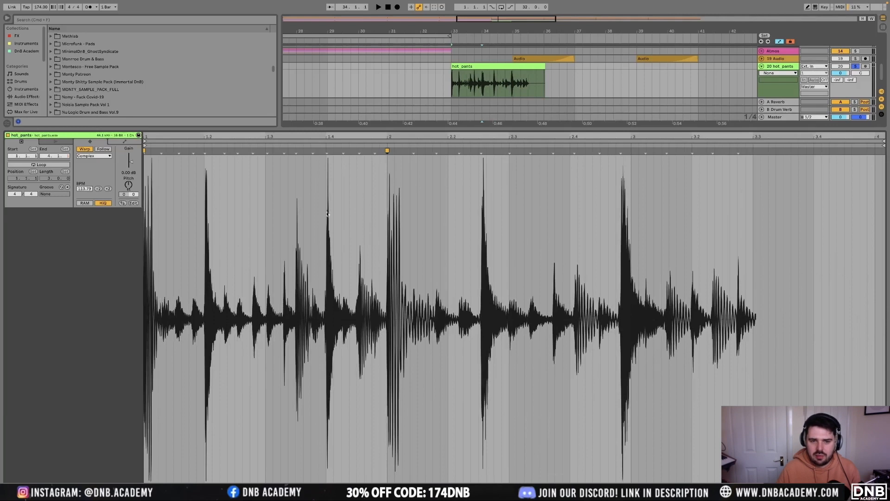
# Set the hot_pants clip's warp mode to Re-Pitch and audition the break
pyautogui.click(101, 158)
pyautogui.click(96, 180)
pyautogui.press('space')
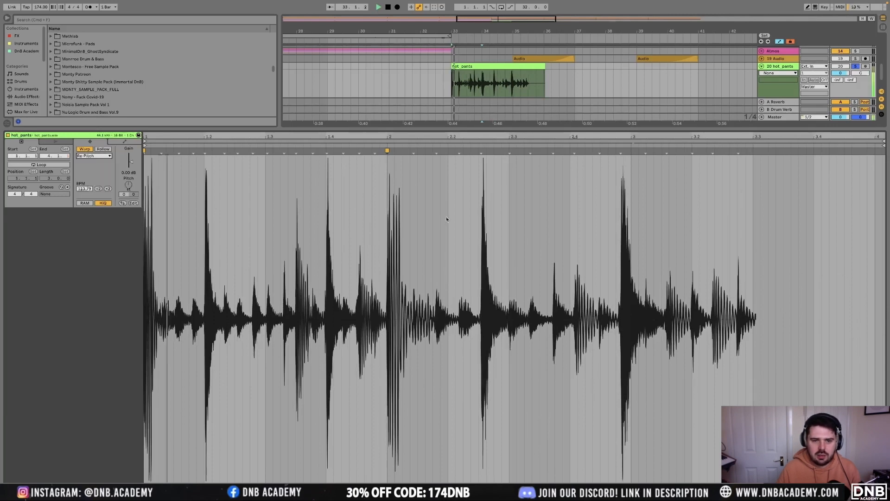
pyautogui.press('space')
# Split the hot_pants clip at bar 34, delete the remainder, and consolidate the first bar into a new clip
pyautogui.click(481, 66)
pyautogui.click(482, 77)
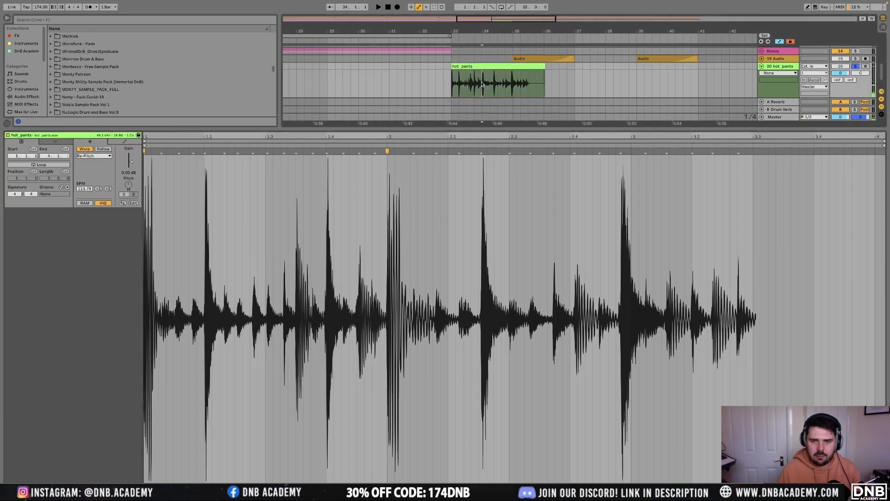
pyautogui.press('super+e')
pyautogui.click(491, 66)
pyautogui.press('Delete')
pyautogui.click(477, 65)
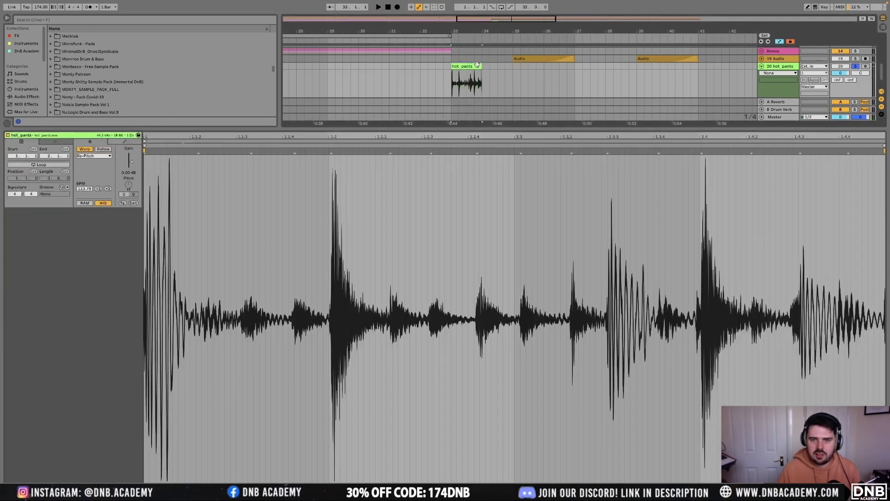
pyautogui.press('super+j')
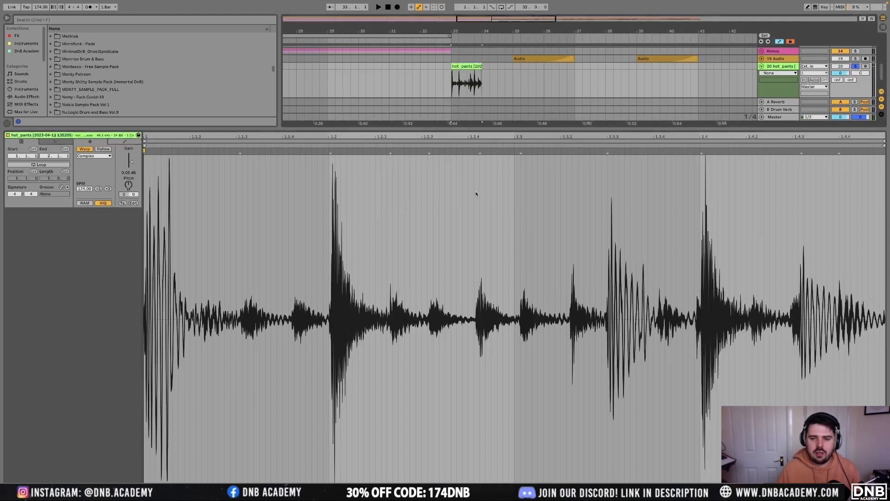
# Set the consolidated hot_pants clip's warp mode to Beats, quantize its transients, and audition it
pyautogui.click(90, 156)
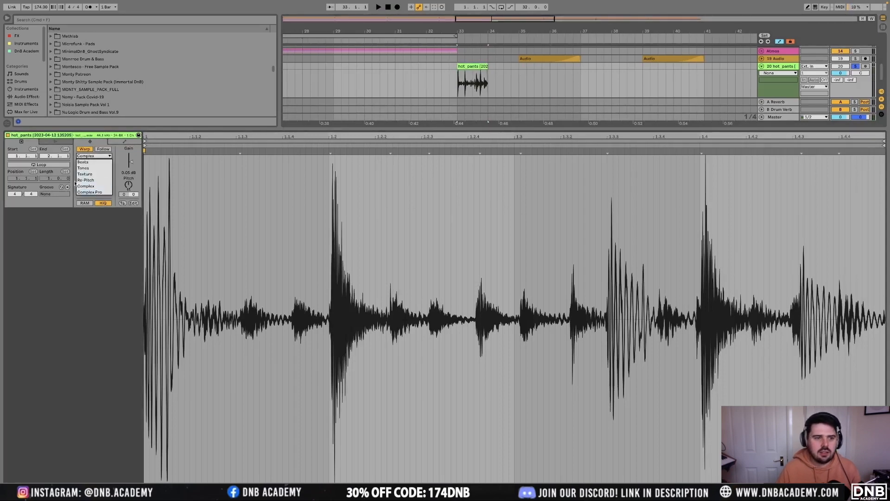
pyautogui.click(92, 162)
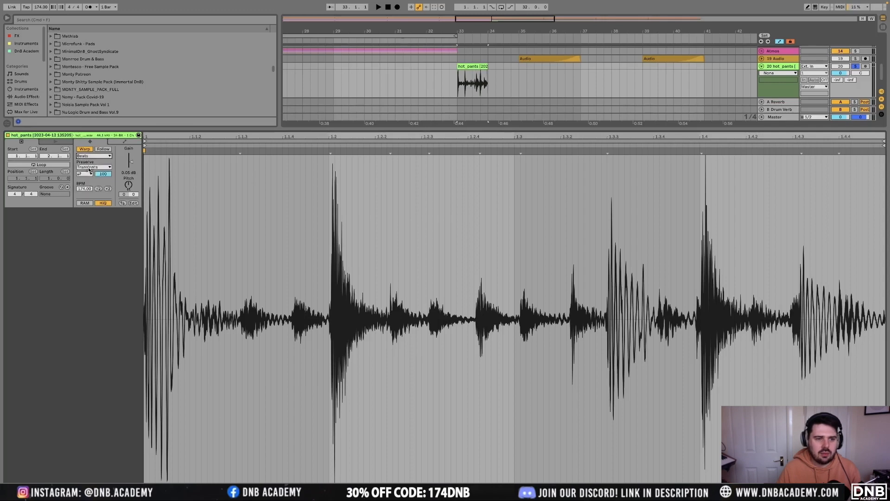
pyautogui.rightClick(306, 203)
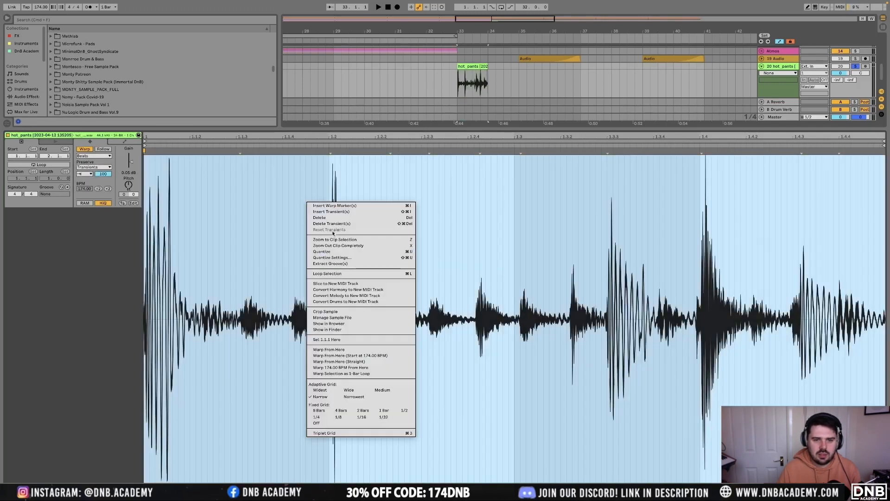
pyautogui.click(332, 251)
pyautogui.press('space')
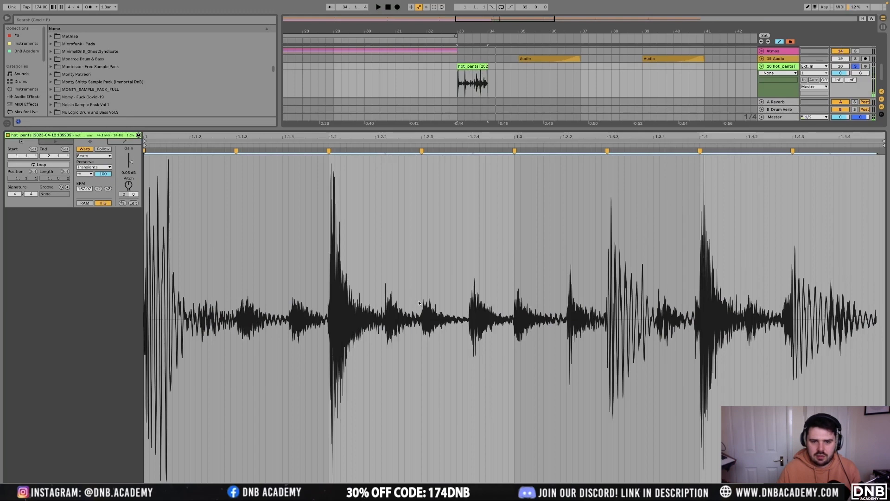
# Add warp markers to the off-grid ghost hits in the hot_pants clip, move them onto the sixteenth-note grid, and audition the break
pyautogui.click(385, 296)
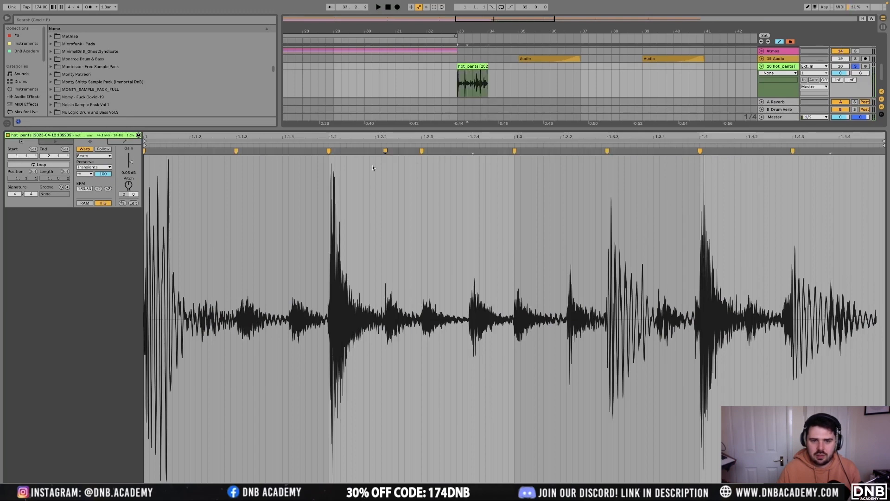
pyautogui.moveTo(385, 151); pyautogui.dragTo(375, 151)
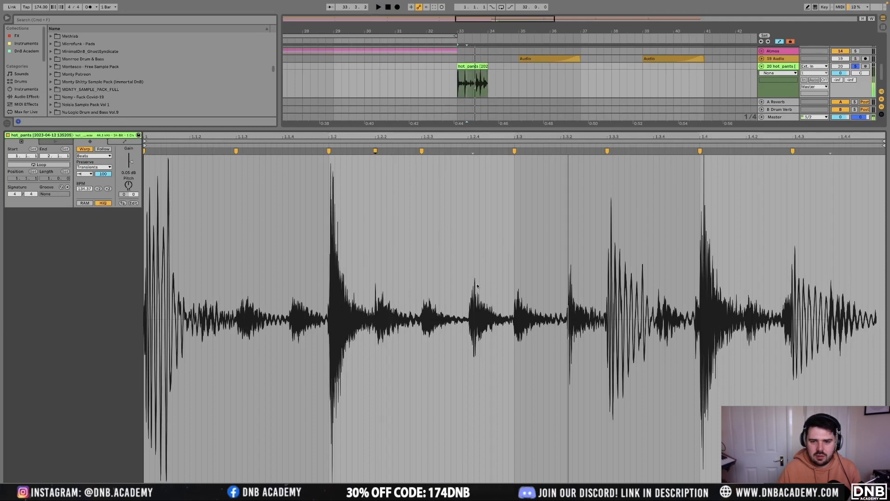
pyautogui.click(468, 150)
pyautogui.click(567, 308)
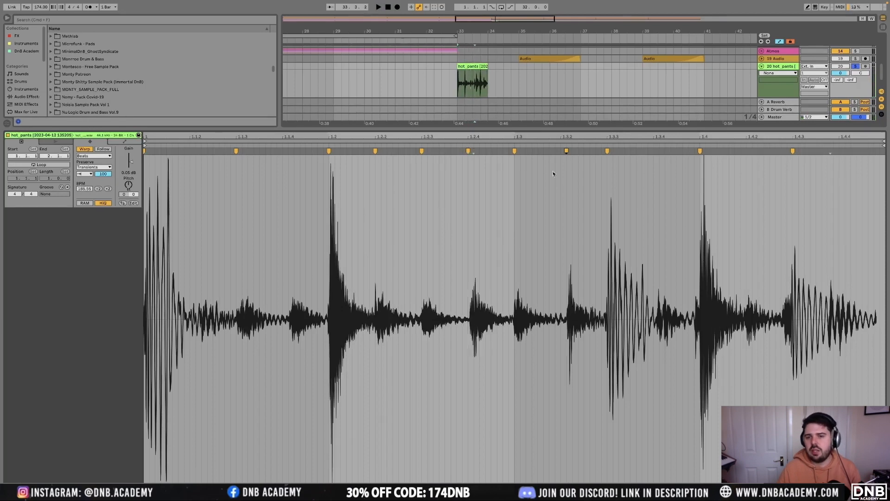
pyautogui.moveTo(566, 150); pyautogui.dragTo(561, 151)
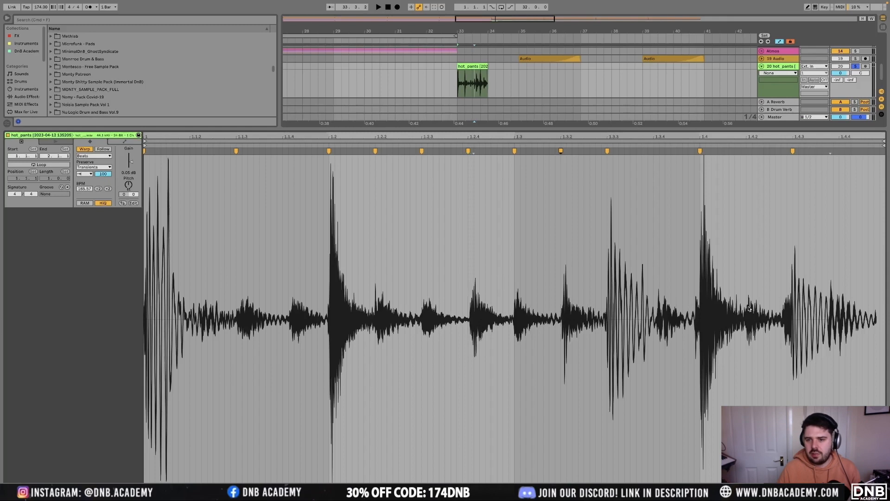
pyautogui.click(745, 151)
pyautogui.moveTo(829, 151); pyautogui.dragTo(839, 151)
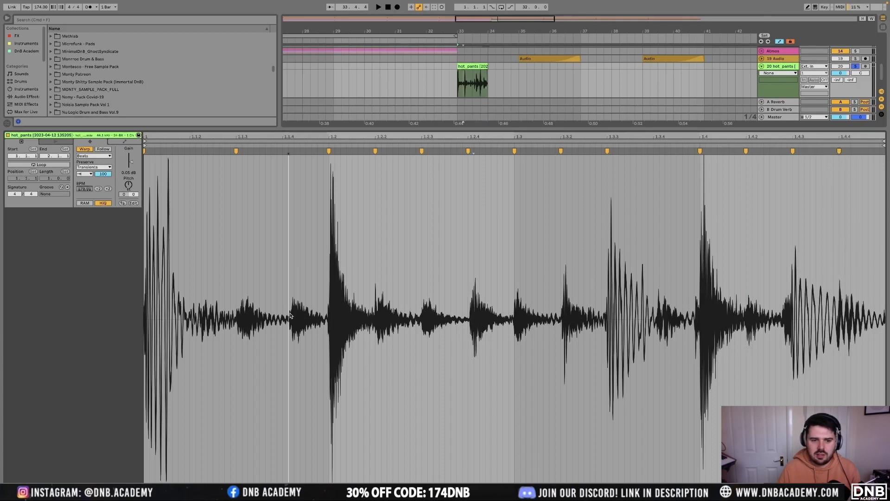
pyautogui.moveTo(289, 150); pyautogui.dragTo(282, 151)
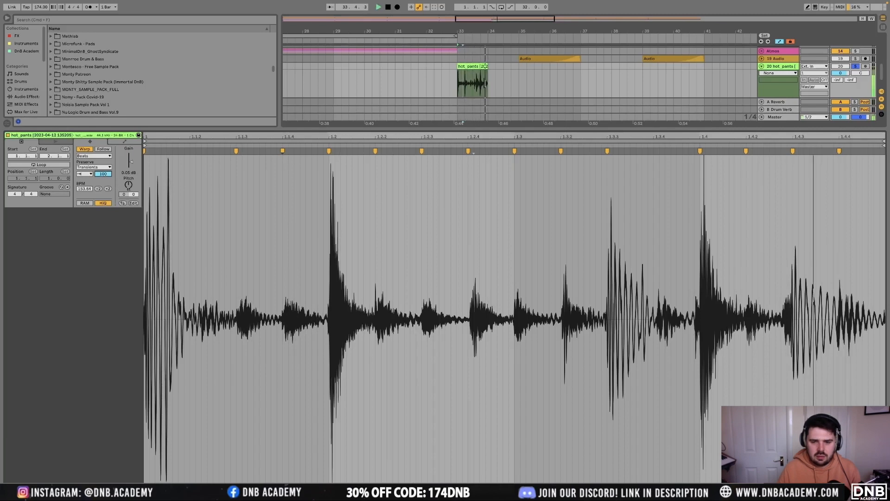
# Duplicate the one-bar hot_pants clip in the arrangement to fill bars 33 to 36
pyautogui.hotkey('shift', 'Tab')
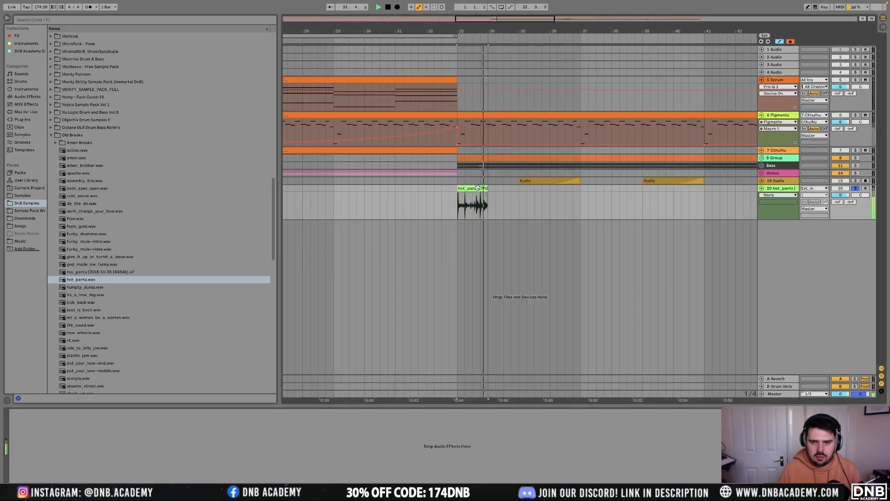
pyautogui.press('super+d')
pyautogui.press('super+d')
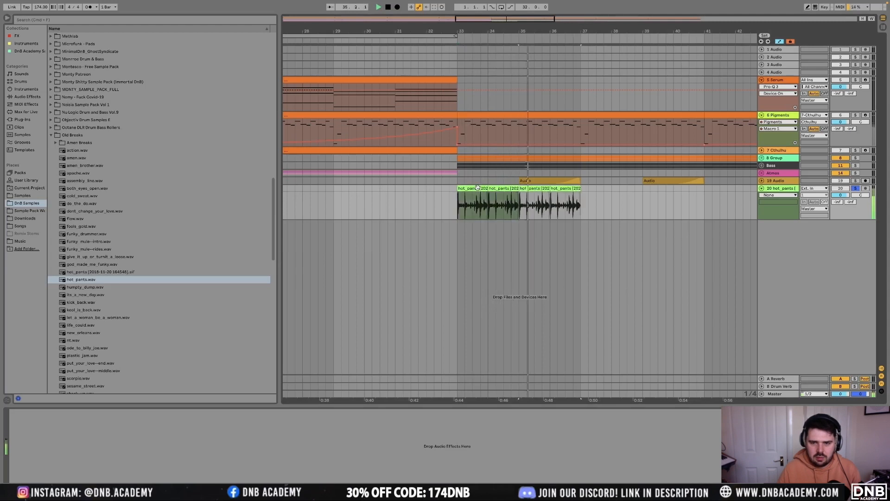
pyautogui.keyDown('shift'); pyautogui.click(478, 187); pyautogui.keyUp('shift')
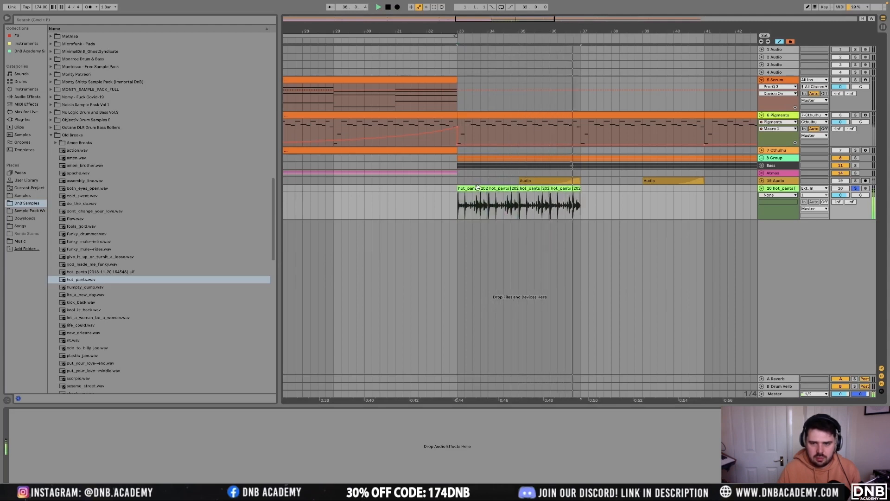
pyautogui.click(478, 188)
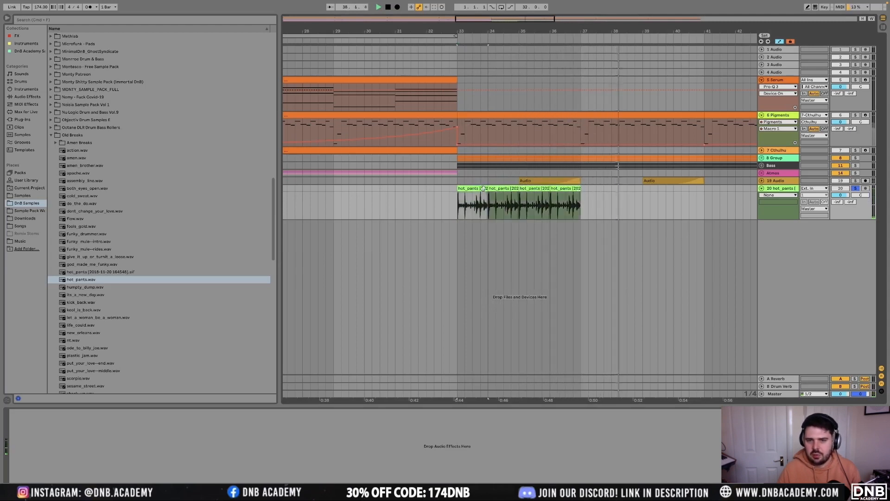
pyautogui.click(571, 192)
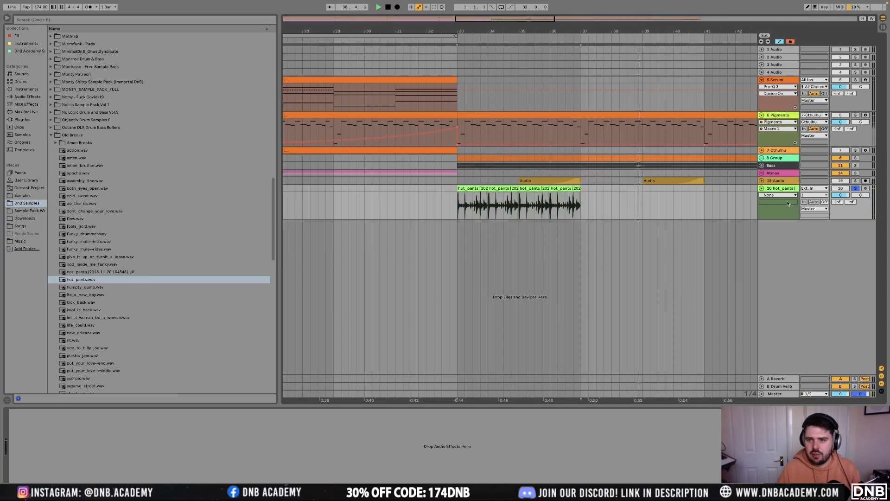
# Add EQ Eight to the hot_pants track, set its first band to a low cut at about 484 Hz, and audition it
pyautogui.click(25, 96)
pyautogui.moveTo(69, 107); pyautogui.dragTo(113, 425)
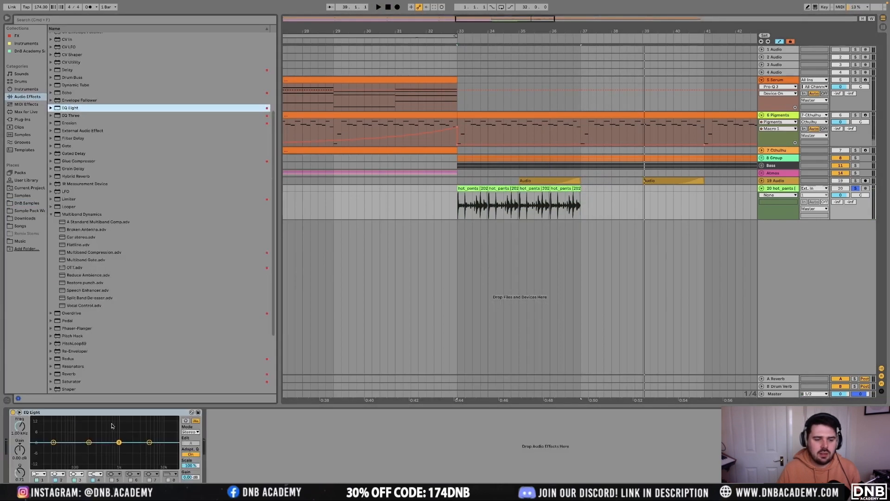
pyautogui.click(44, 472)
pyautogui.click(56, 438)
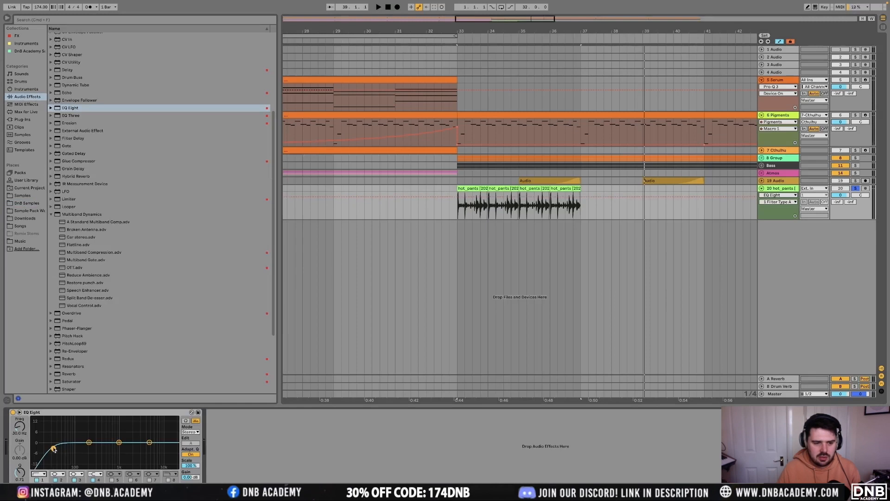
pyautogui.moveTo(97, 449); pyautogui.dragTo(105, 448)
pyautogui.press('space')
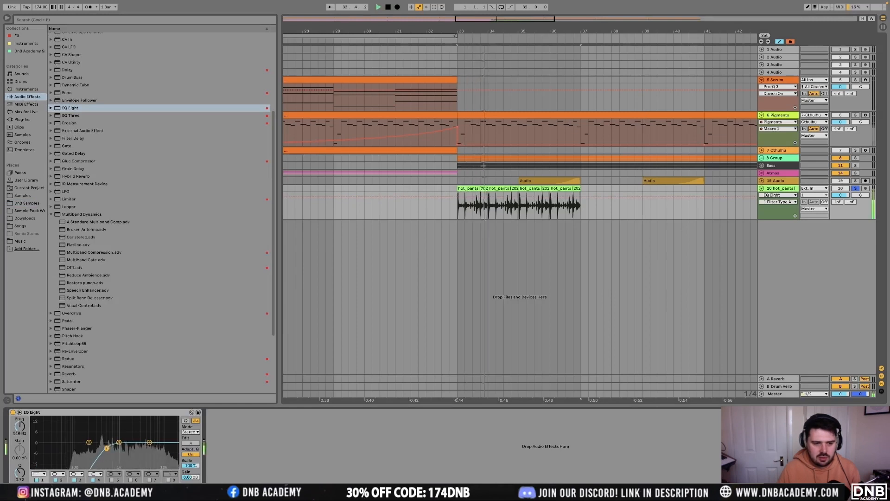
# Audition kick samples in the Grafix - Drum & Bass Essentials pack's DRUM_HITS KICKS folder
pyautogui.click(27, 202)
pyautogui.click(52, 134)
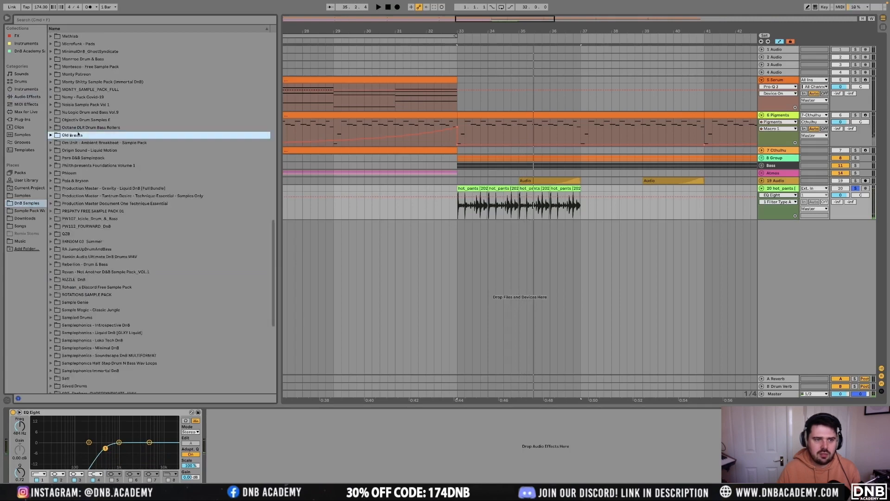
pyautogui.scroll(-2, 77, 144)
pyautogui.scroll(15, 77, 86)
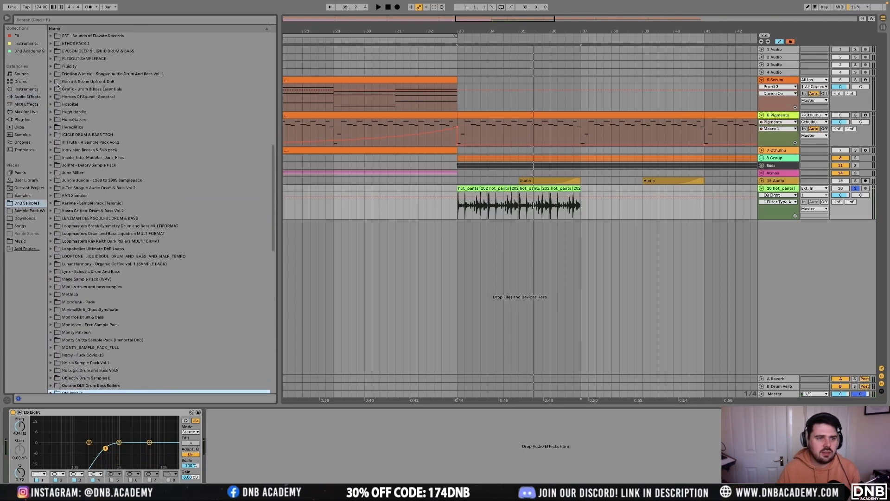
pyautogui.scroll(1, 58, 86)
pyautogui.click(51, 100)
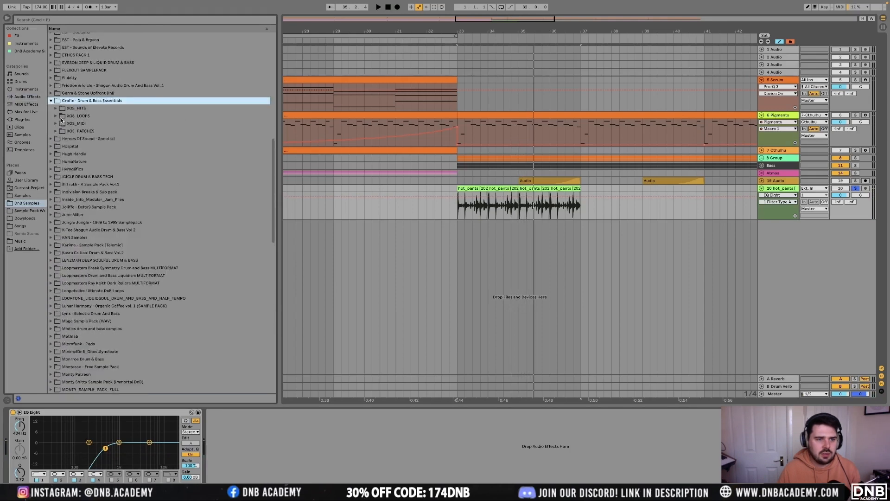
pyautogui.click(56, 109)
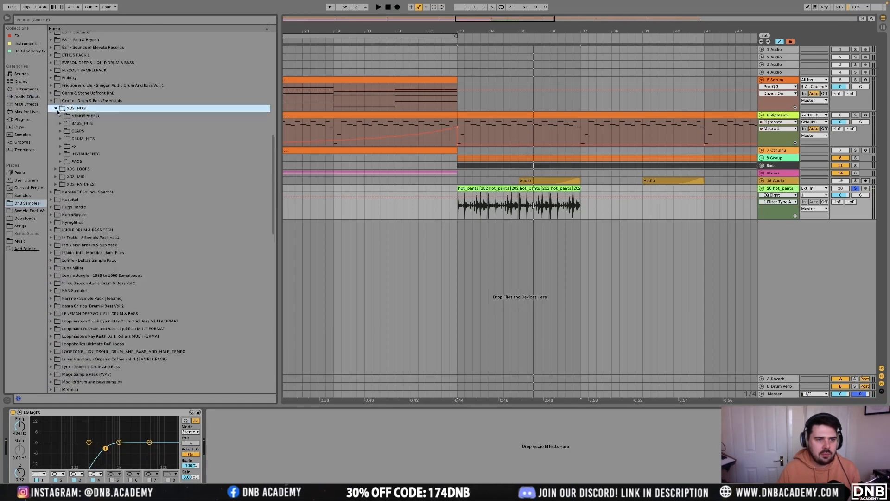
pyautogui.click(60, 139)
pyautogui.click(66, 153)
pyautogui.click(99, 199)
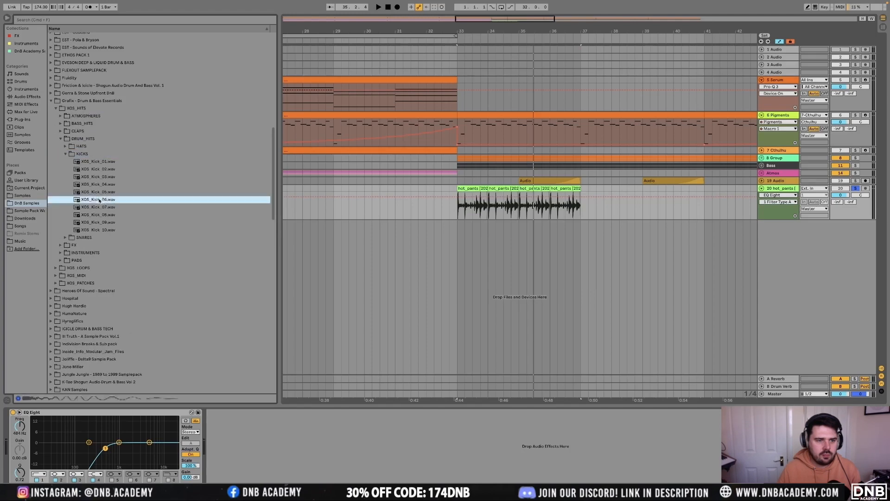
pyautogui.click(103, 223)
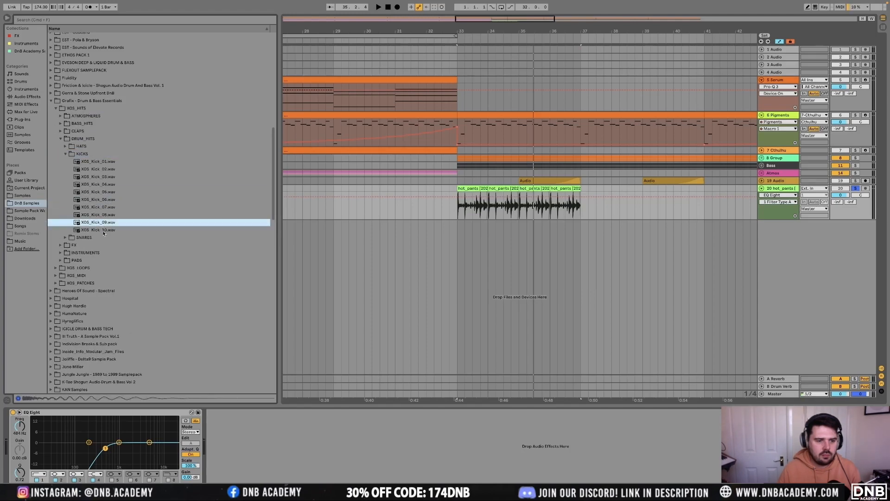
pyautogui.click(103, 230)
pyautogui.click(99, 170)
# Audition kicks across the Black Octopus Sound - Viper Sample Pack's Kicks folder
pyautogui.scroll(8, 99, 170)
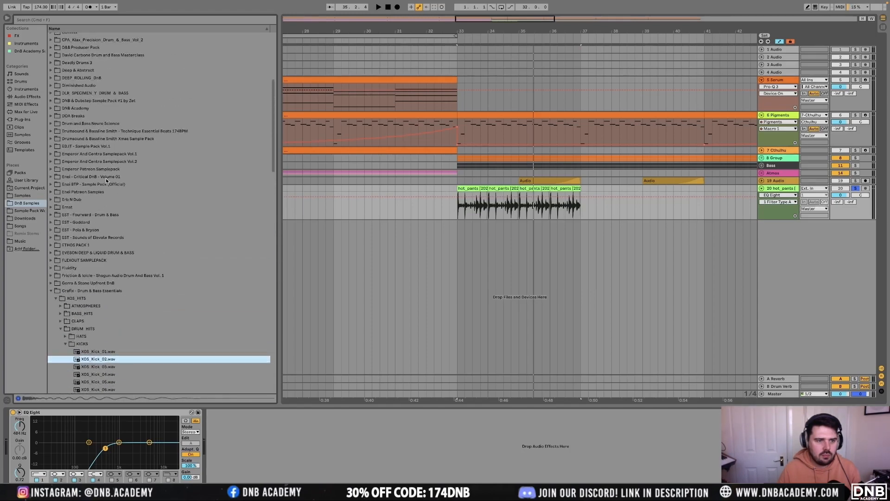
pyautogui.scroll(8, 106, 178)
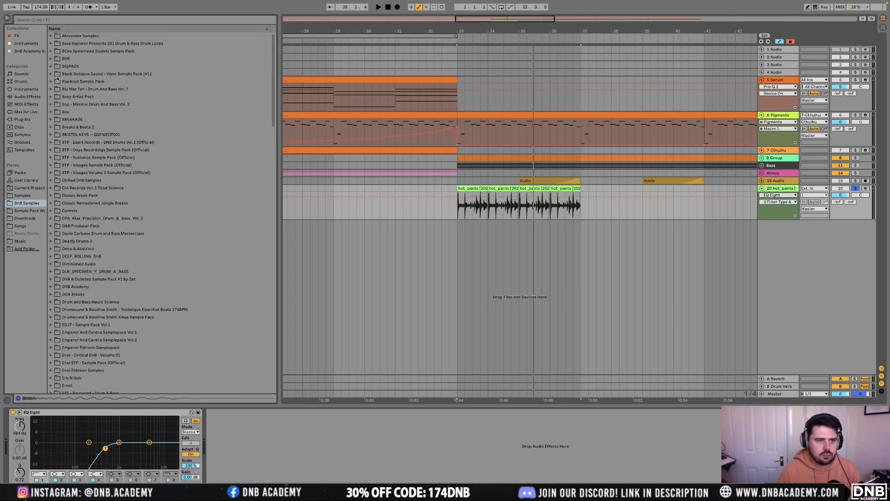
pyautogui.click(52, 75)
pyautogui.click(57, 96)
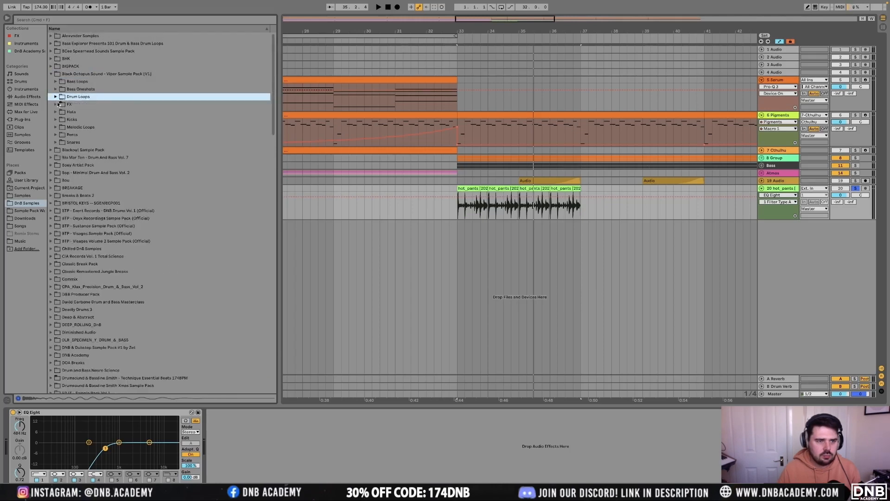
pyautogui.click(56, 119)
pyautogui.click(79, 150)
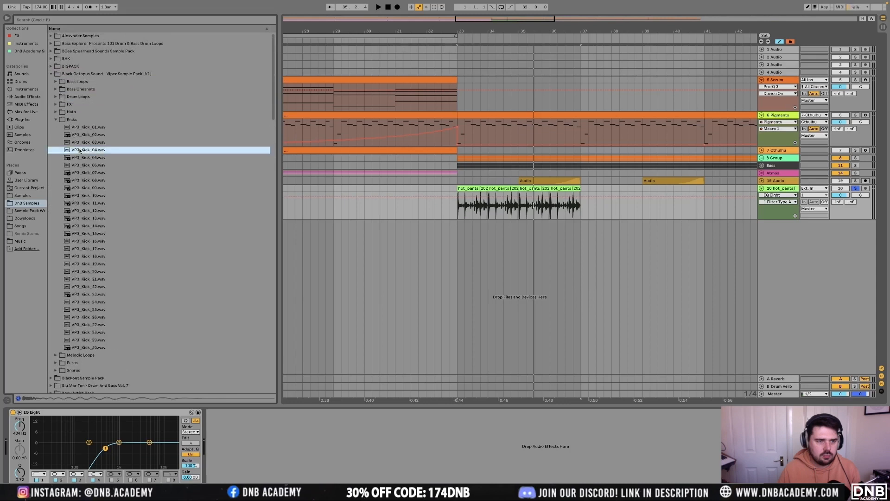
pyautogui.click(84, 173)
pyautogui.click(89, 205)
pyautogui.click(90, 241)
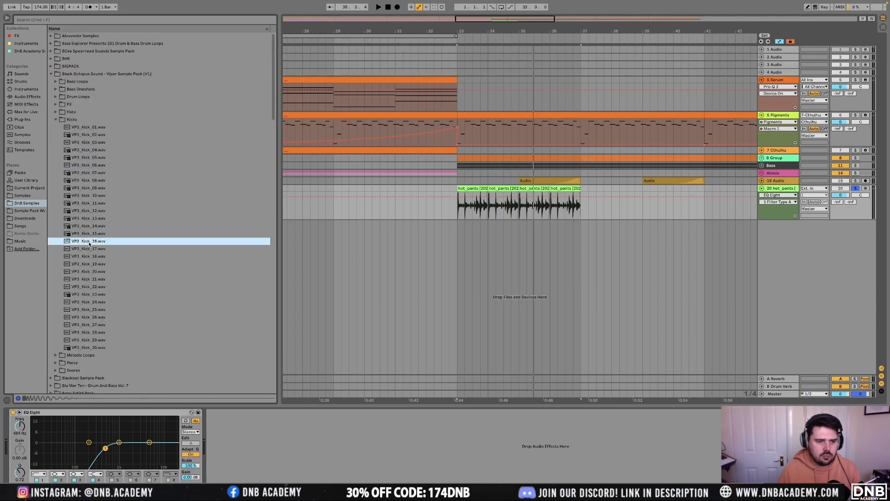
pyautogui.click(89, 256)
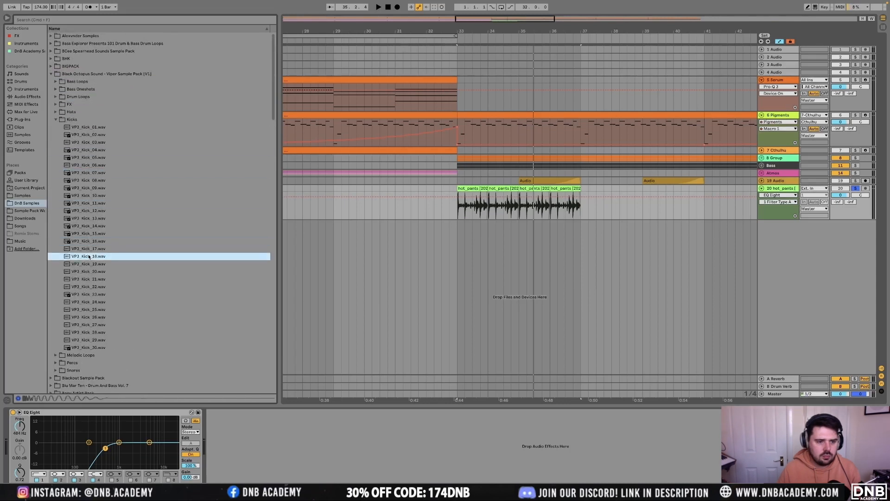
pyautogui.click(87, 287)
pyautogui.click(87, 302)
pyautogui.click(86, 317)
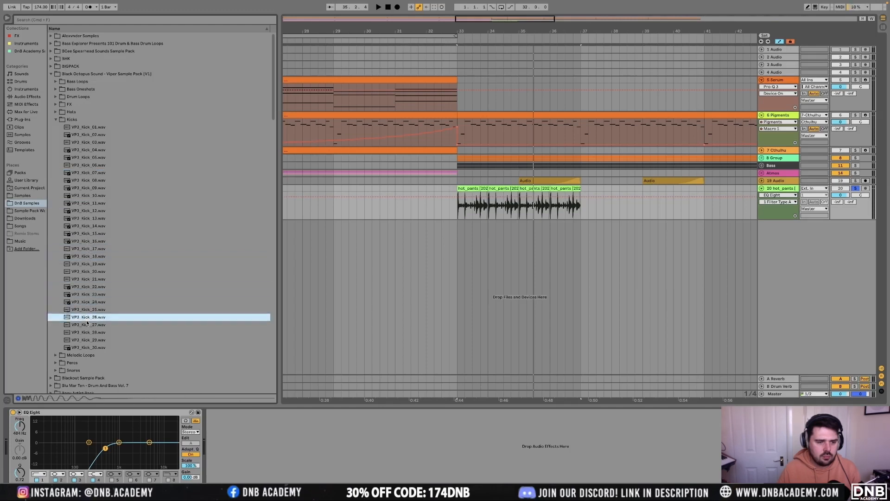
# Compare kicks VP3_Kick_04 to VP3_Kick_09 and place VP3_Kick_04 on a new audio track at bar 33
pyautogui.click(89, 187)
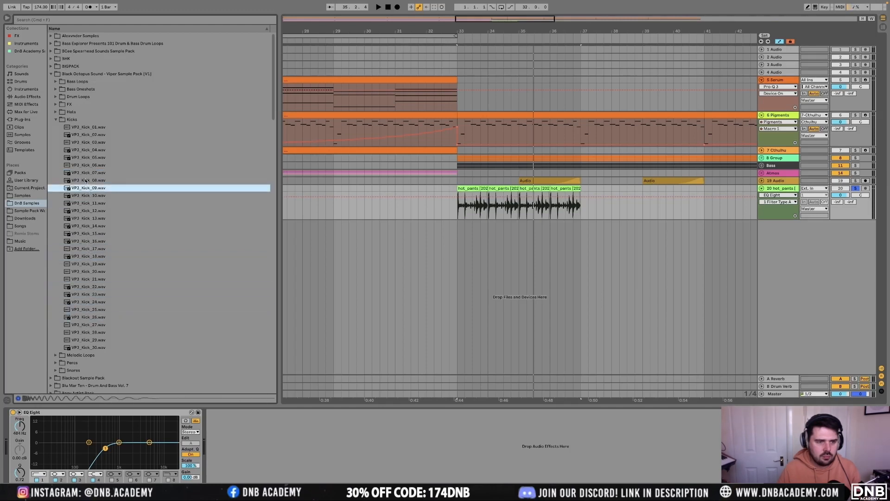
pyautogui.click(86, 174)
pyautogui.click(86, 181)
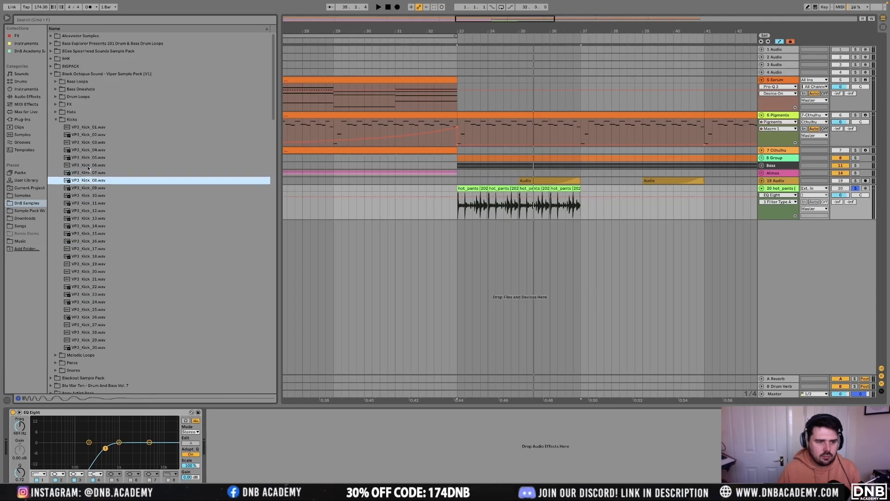
pyautogui.click(88, 158)
pyautogui.click(85, 149)
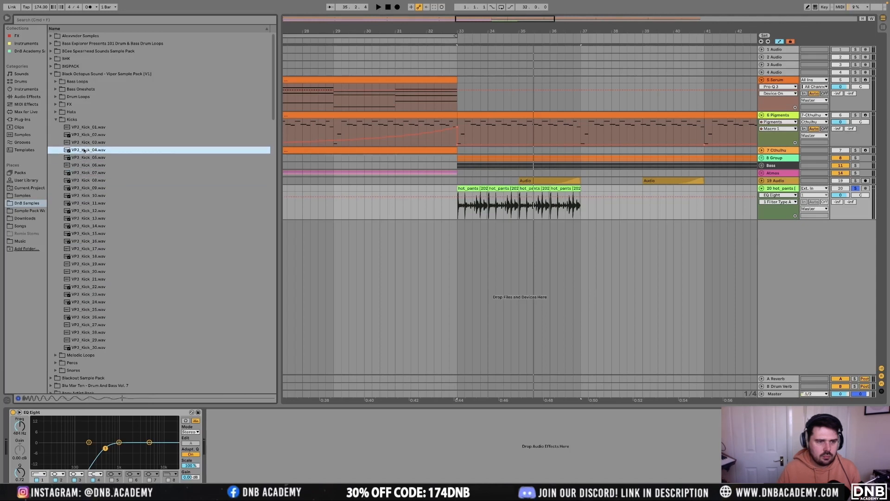
pyautogui.moveTo(84, 150); pyautogui.dragTo(463, 252)
# Hide the automation lanes and copy the kick clip to 33.3.3, beneath the break's second kick, then play the section
pyautogui.scroll(5, 464, 252)
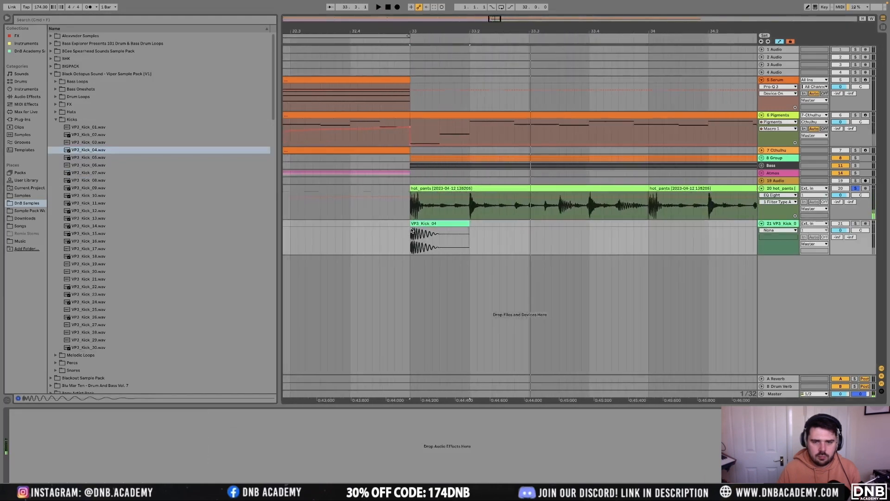
pyautogui.click(411, 230)
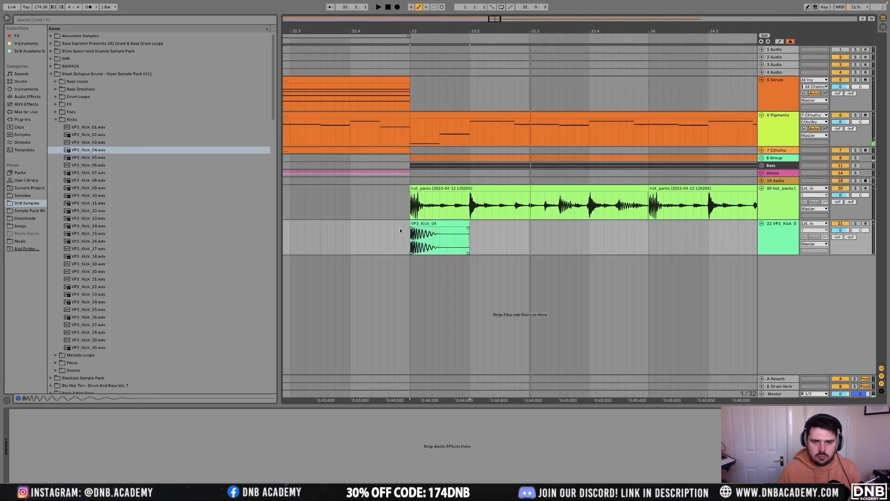
pyautogui.scroll(-3, 423, 236)
pyautogui.moveTo(424, 234); pyautogui.dragTo(467, 232)
pyautogui.press('space')
# Duplicate the one-bar, two-kick pattern through bar 36 and select the kick track
pyautogui.keyDown('shift'); pyautogui.click(486, 235); pyautogui.keyUp('shift')
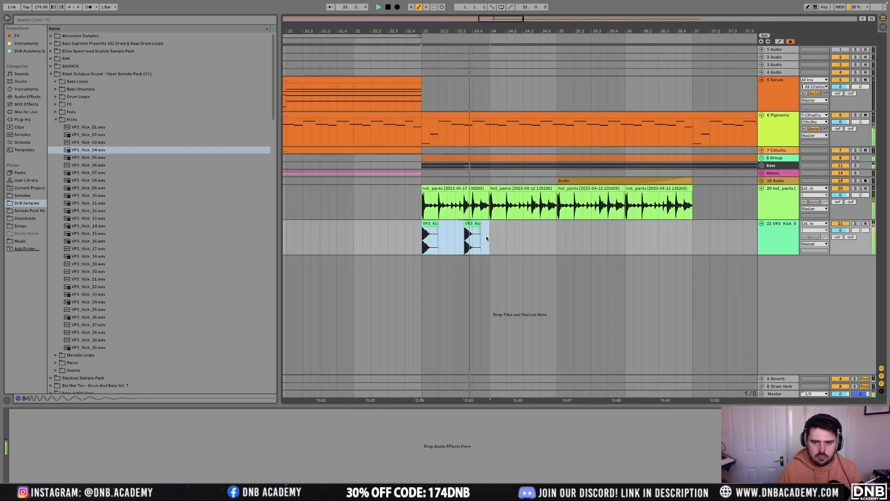
pyautogui.press('super+d')
pyautogui.scroll(-5, 486, 237)
pyautogui.press('super+d')
pyautogui.press('super+d')
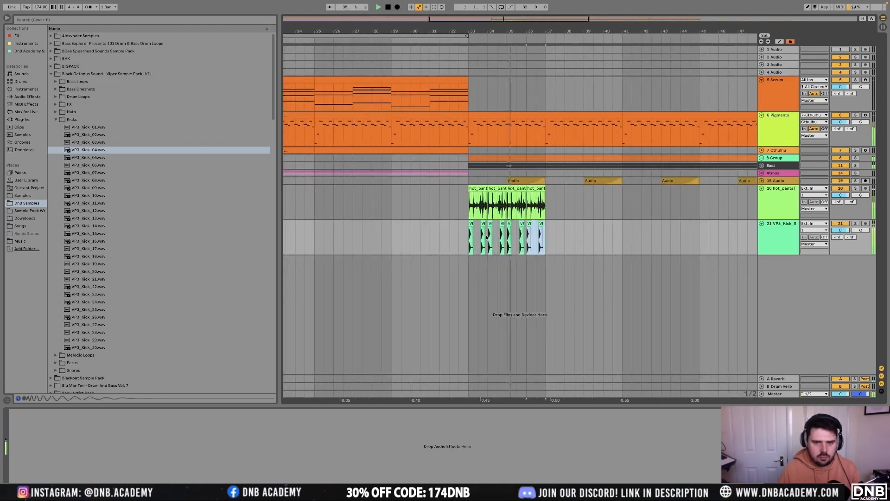
pyautogui.click(777, 239)
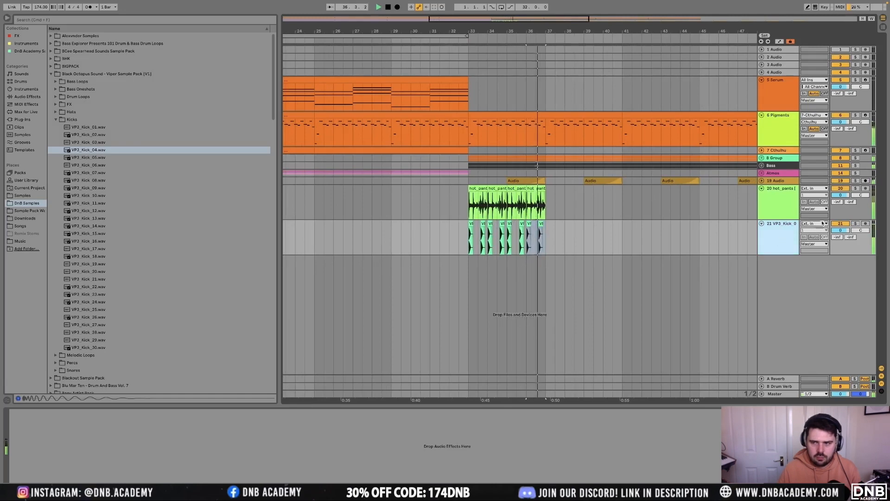
# Lower the kick track's volume to about -3.6 dB and the hot_pants break's to about -3.7 dB
pyautogui.moveTo(839, 230); pyautogui.dragTo(822, 230)
pyautogui.press('space')
pyautogui.moveTo(840, 195); pyautogui.dragTo(822, 195)
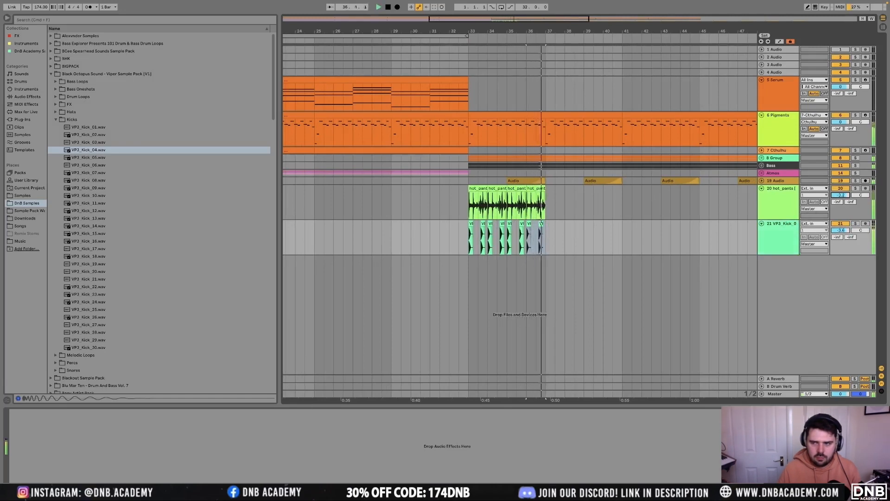
# Stop playback and add a new audio track below the VP3_Kick_04 track
pyautogui.click(786, 240)
pyautogui.press('space')
pyautogui.press('super+t')
# Audition snares in the Black Octopus Sound - Viper Sample Pack's Snares folder
pyautogui.click(135, 119)
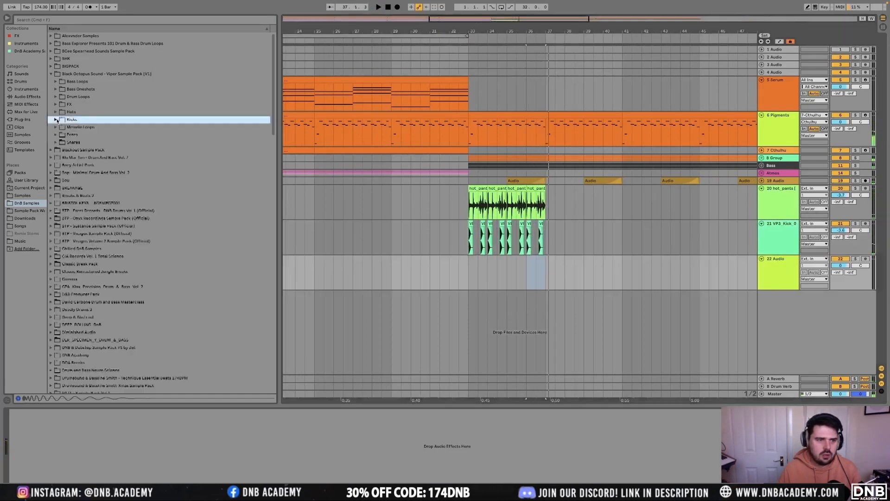
pyautogui.click(58, 142)
pyautogui.press('Down')
pyautogui.press('Down')
pyautogui.press('Down')
pyautogui.press('Down')
pyautogui.press('Down')
pyautogui.press('Down')
pyautogui.press('Down')
pyautogui.press('Down')
pyautogui.press('Down')
pyautogui.click(93, 258)
pyautogui.click(92, 273)
pyautogui.click(84, 310)
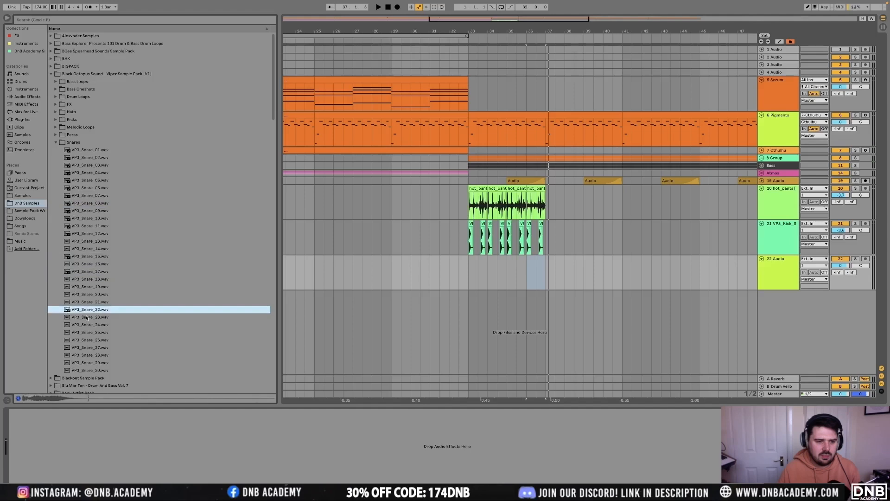
# Find Draft Drums.wav in the Pola & Bryson samples and place its snare hit on the new track at 33.2
pyautogui.scroll(-12, 81, 320)
pyautogui.scroll(-14, 73, 327)
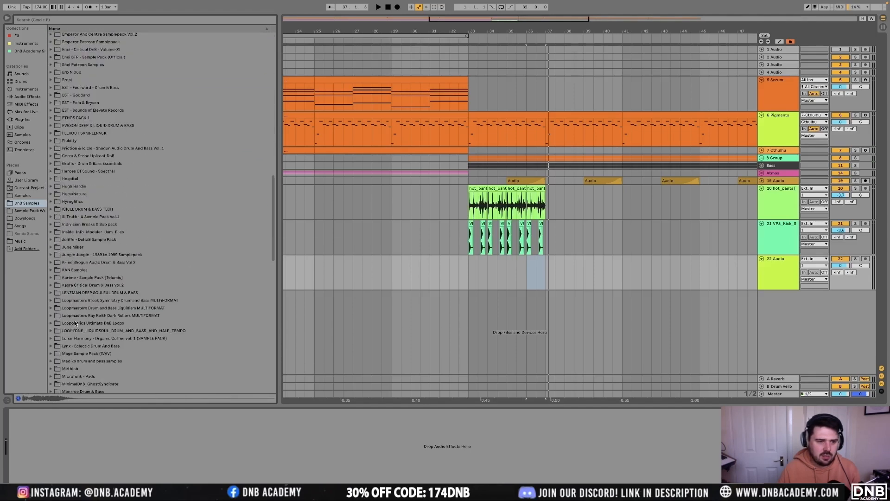
pyautogui.click(52, 268)
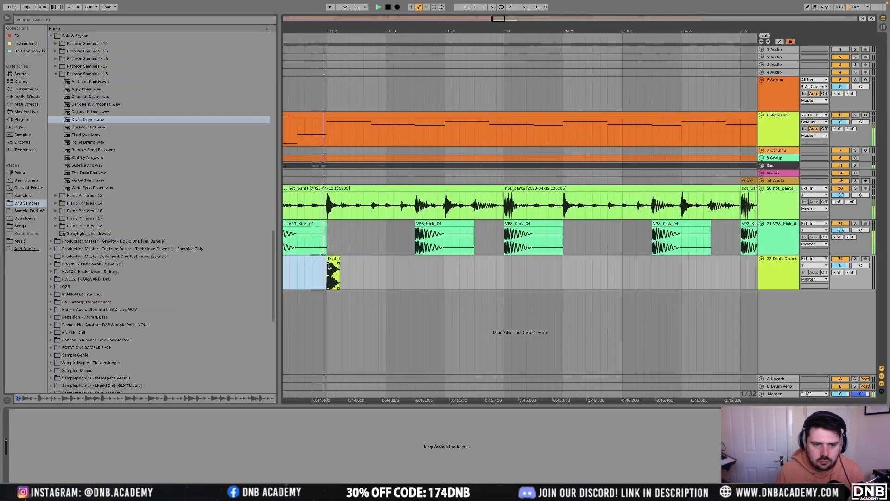
pyautogui.scroll(-3, 332, 266)
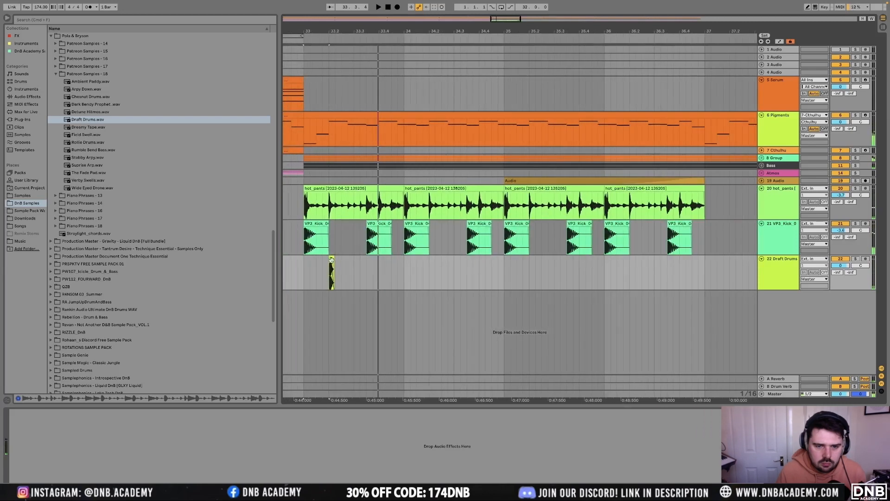
# Copy the Draft Drums snare to 33.4 and duplicate the two-snare bar through bar 36
pyautogui.keyDown('shift'); pyautogui.click(388, 270); pyautogui.keyUp('shift')
pyautogui.keyDown('shift'); pyautogui.click(368, 272); pyautogui.keyUp('shift')
pyautogui.hotkey('ctrl', 'd')
pyautogui.click(301, 272)
pyautogui.press('space')
pyautogui.keyDown('shift'); pyautogui.click(404, 272); pyautogui.keyUp('shift')
pyautogui.scroll(-5, 404, 272)
pyautogui.press('super+d')
pyautogui.press('super+d')
pyautogui.press('super+d')
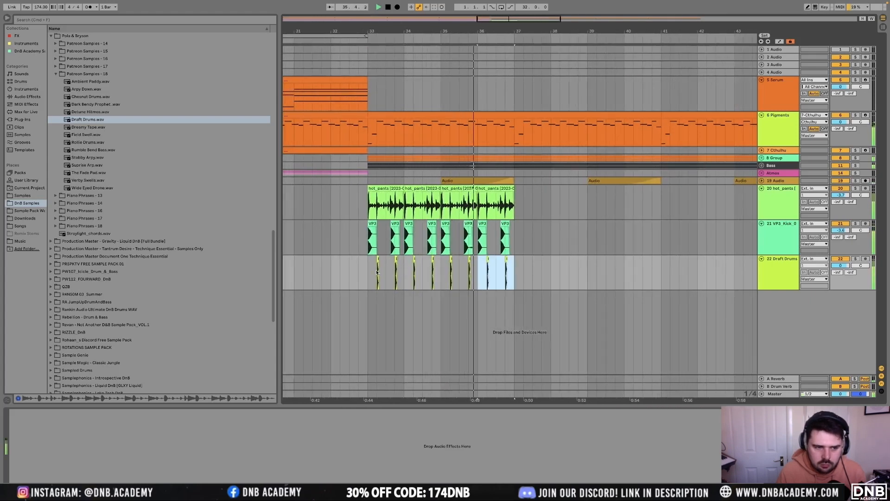
# Replace the Draft Drums snares with a snare hit from Merger Drums.wav at 33.2 and play it against the break
pyautogui.scroll(5, 379, 273)
pyautogui.scroll(3, 376, 275)
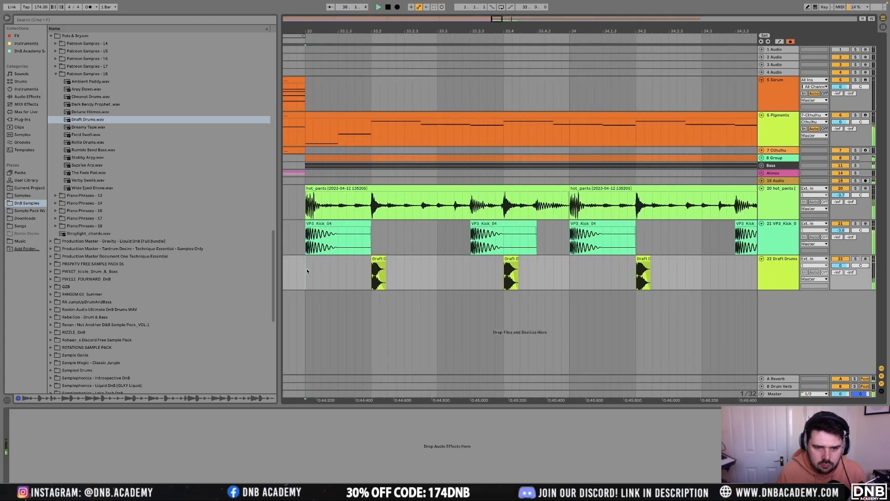
pyautogui.moveTo(307, 268); pyautogui.dragTo(439, 272)
pyautogui.hotkey('alt', 'space')
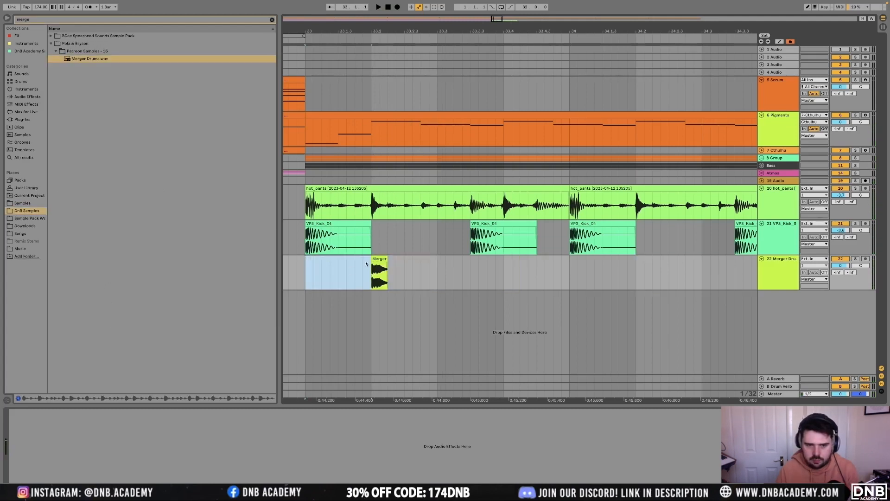
pyautogui.click(379, 271)
pyautogui.press('space')
pyautogui.moveTo(380, 266); pyautogui.dragTo(513, 270)
pyautogui.click(306, 274)
pyautogui.press('space')
pyautogui.press('space')
pyautogui.press('space')
# Adjust the length of the Merger Drums snare clip at 33.2 and check it in playback
pyautogui.scroll(-5, 311, 275)
pyautogui.moveTo(311, 276); pyautogui.dragTo(415, 273)
pyautogui.scroll(5, 330, 274)
pyautogui.press('space')
pyautogui.moveTo(364, 259)
pyautogui.mouseDown()
pyautogui.moveTo(383, 260)
pyautogui.moveTo(368, 265)
pyautogui.mouseUp()
pyautogui.press('space')
pyautogui.press('space')
pyautogui.press('space')
pyautogui.press('space')
pyautogui.scroll(-5, 372, 267)
pyautogui.scroll(-1, 374, 266)
# Copy the Merger Drums snare to 33.4 and duplicate the two-snare bar through bar 36
pyautogui.click(370, 259)
pyautogui.press('super+c')
pyautogui.click(423, 266)
pyautogui.press('super+v')
pyautogui.moveTo(449, 267); pyautogui.dragTo(331, 269)
pyautogui.press('space')
pyautogui.scroll(-4, 332, 269)
pyautogui.press('super+d')
pyautogui.press('super+d')
pyautogui.press('super+d')
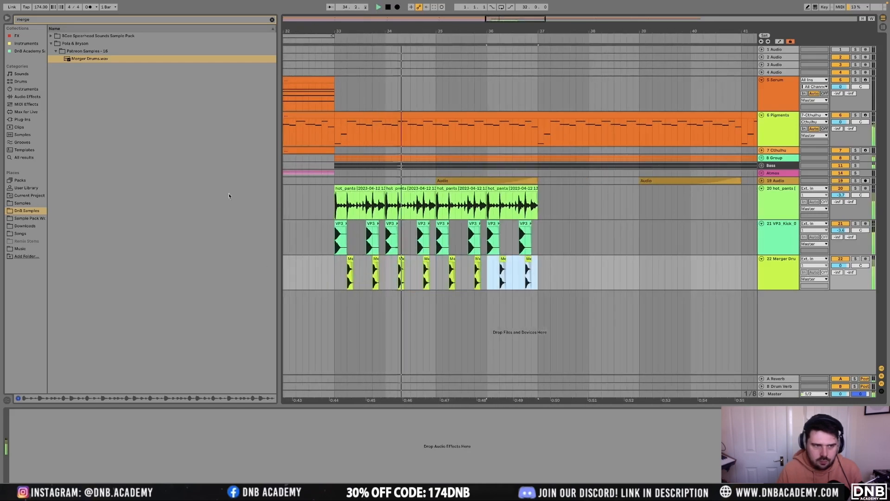
# Search for halogenix and replace the first bar's kicks with HALOGENIX_kick18.wav from Sample Genie's KICKS folder
pyautogui.click(272, 20)
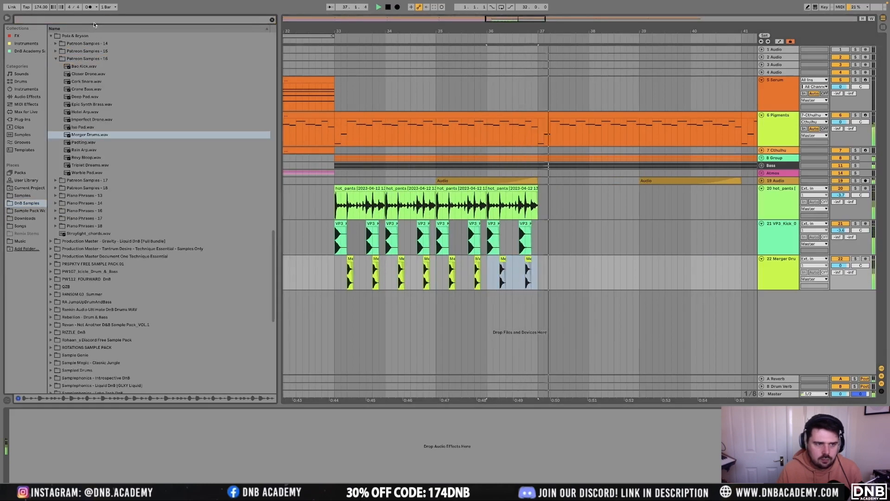
pyautogui.write('halogenix')
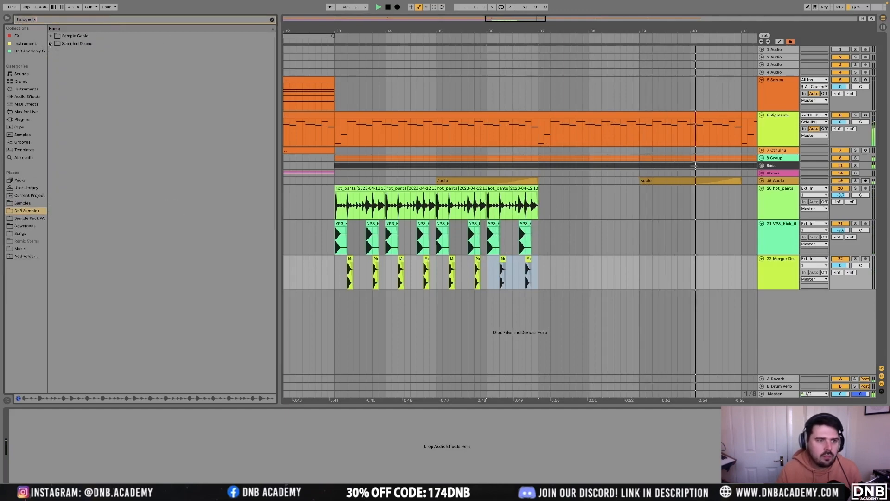
pyautogui.click(51, 44)
pyautogui.click(50, 36)
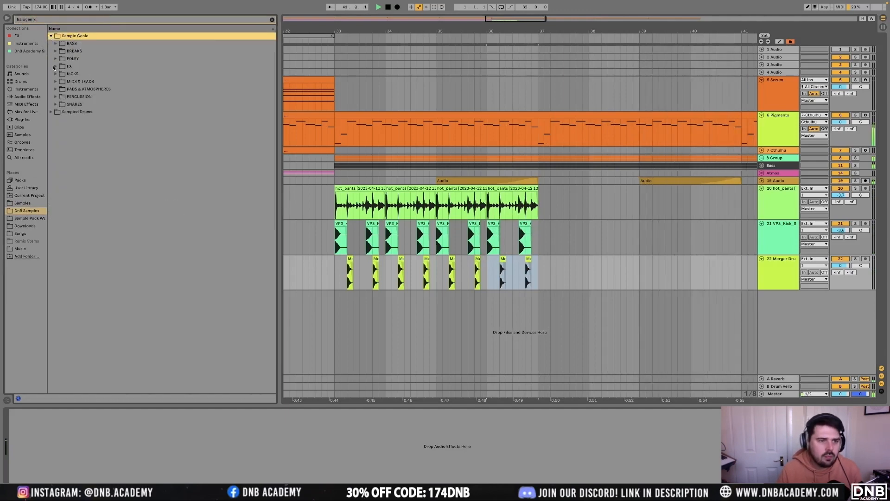
pyautogui.click(55, 96)
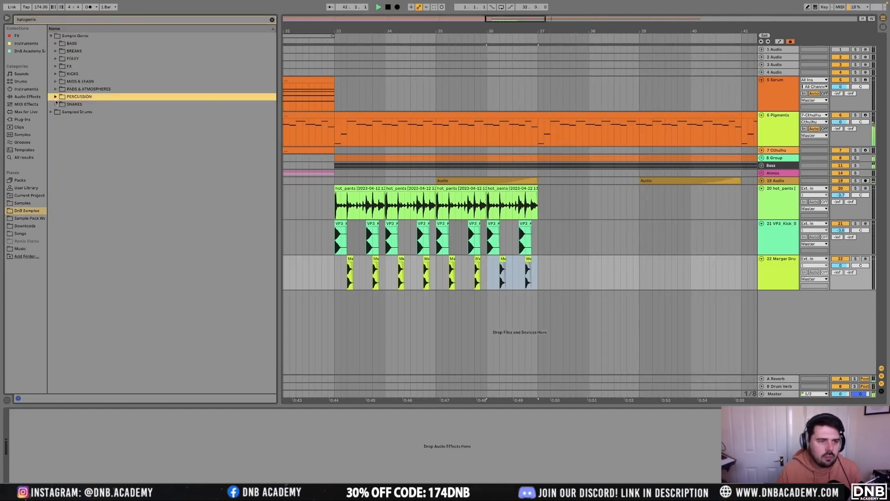
pyautogui.click(55, 73)
pyautogui.moveTo(102, 181); pyautogui.dragTo(385, 236)
pyautogui.press('space')
pyautogui.press('space')
# Duplicate the two-kick Halogenix bar through bar 36, undoing the extra copy beyond the section
pyautogui.hotkey('ctrl', 'd')
pyautogui.hotkey('ctrl', 'd')
pyautogui.hotkey('ctrl', 'd')
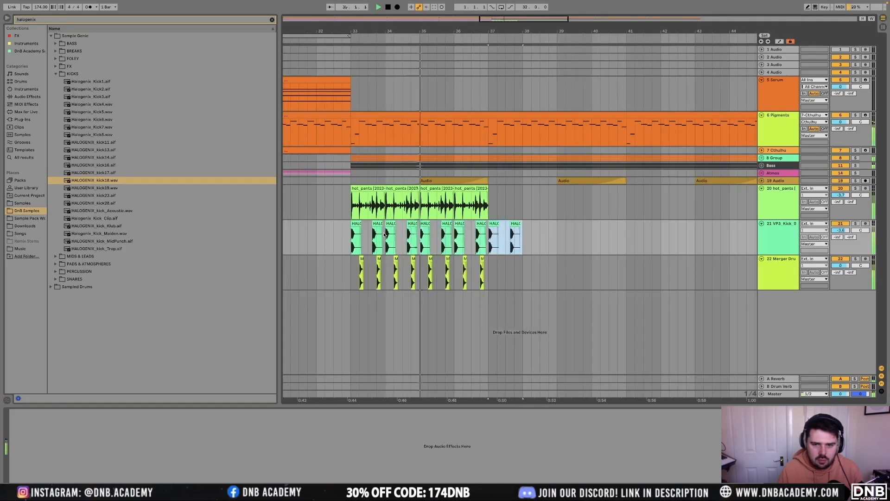
pyautogui.hotkey('ctrl', 'z')
# Add an audio track below the Merger Drums snares and search the samples for shaker
pyautogui.click(777, 272)
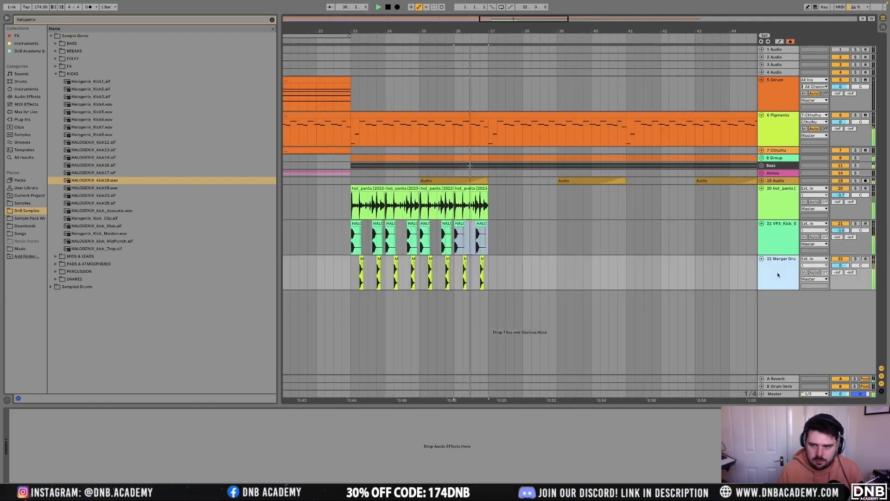
pyautogui.hotkey('ctrl', 't')
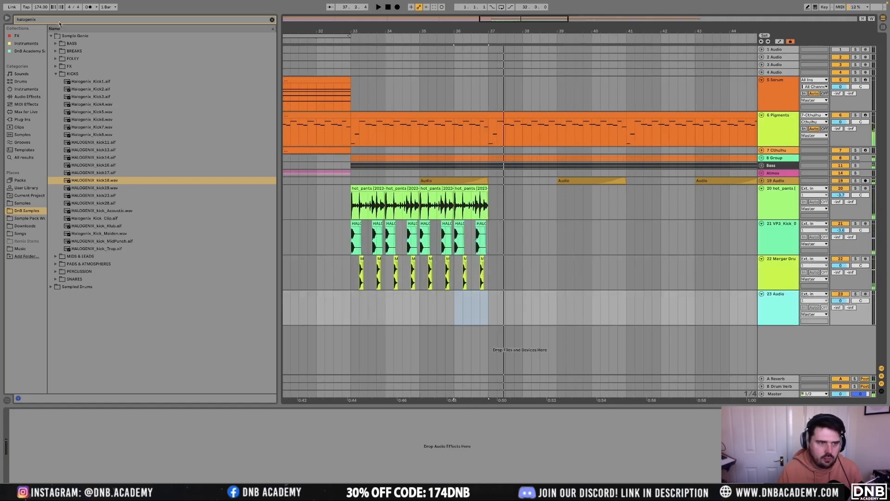
pyautogui.moveTo(67, 20); pyautogui.dragTo(1, 20)
pyautogui.press('BackSpace')
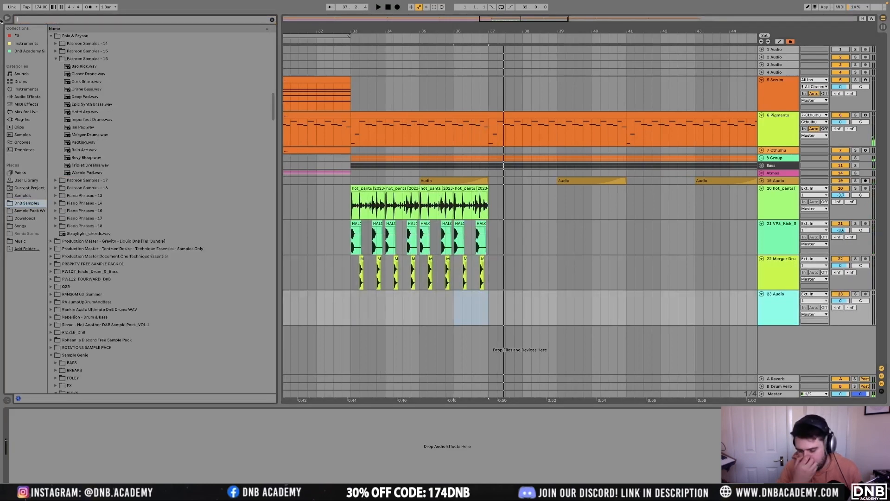
pyautogui.write('shaker')
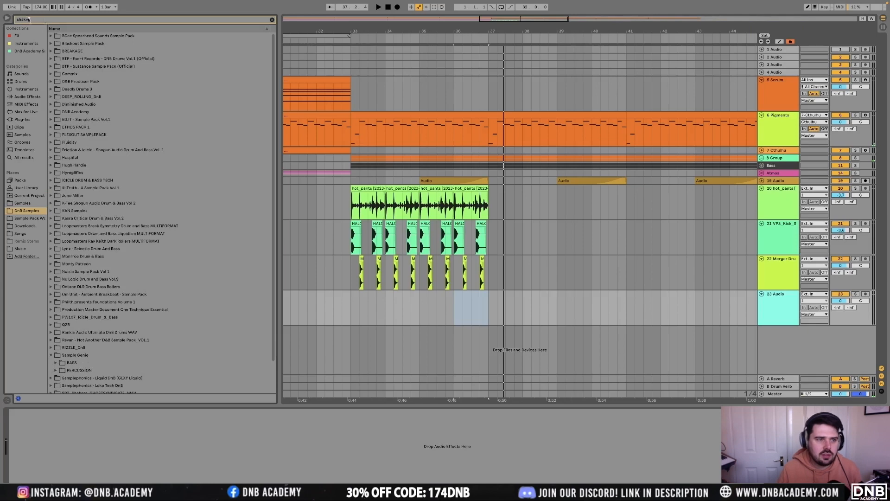
# Search the samples for think and look through Sample Genie's SNARES and PERCUSSION folders
pyautogui.hotkey('ctrl', 'a')
pyautogui.write('thuink')
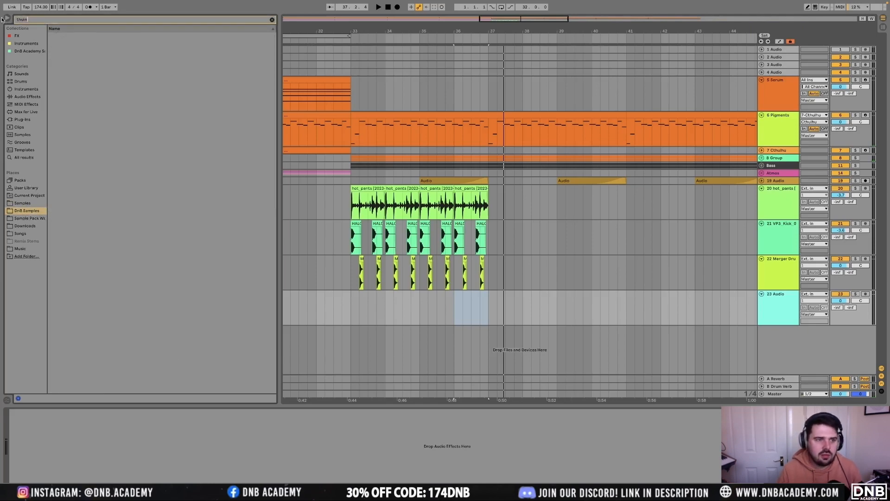
pyautogui.press('BackSpace')
pyautogui.press('BackSpace')
pyautogui.press('BackSpace')
pyautogui.write('ink')
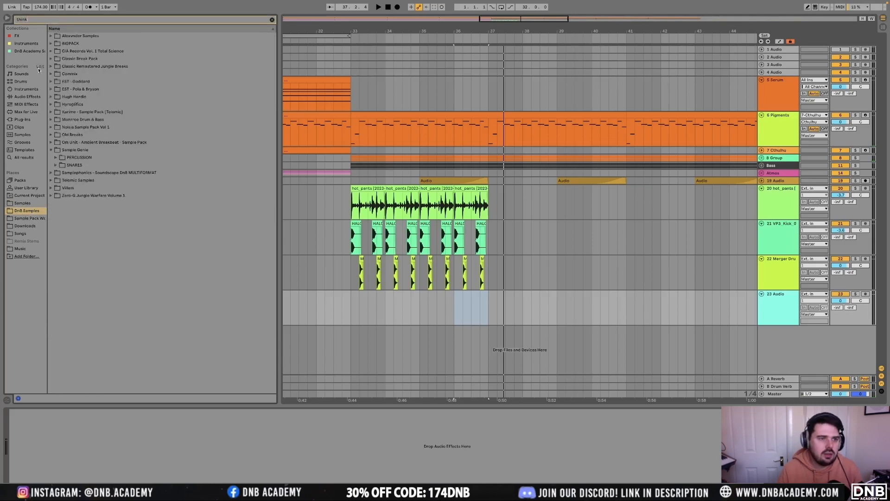
pyautogui.click(54, 165)
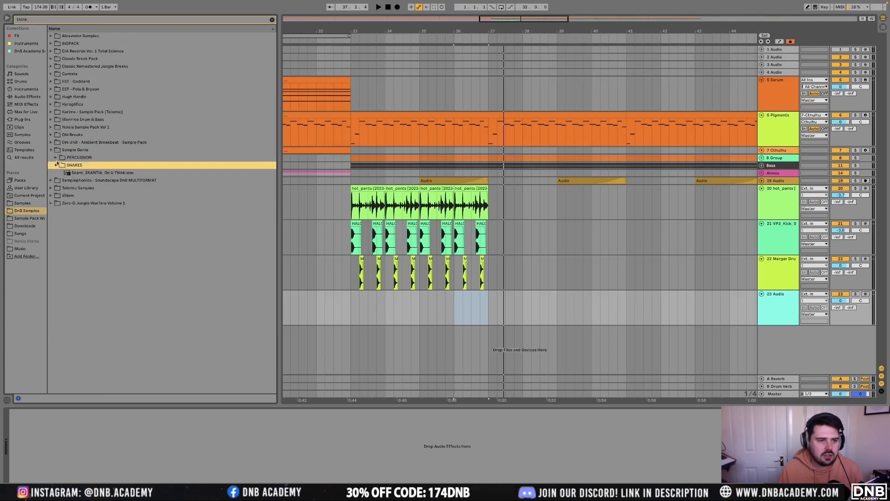
pyautogui.click(56, 165)
pyautogui.click(56, 157)
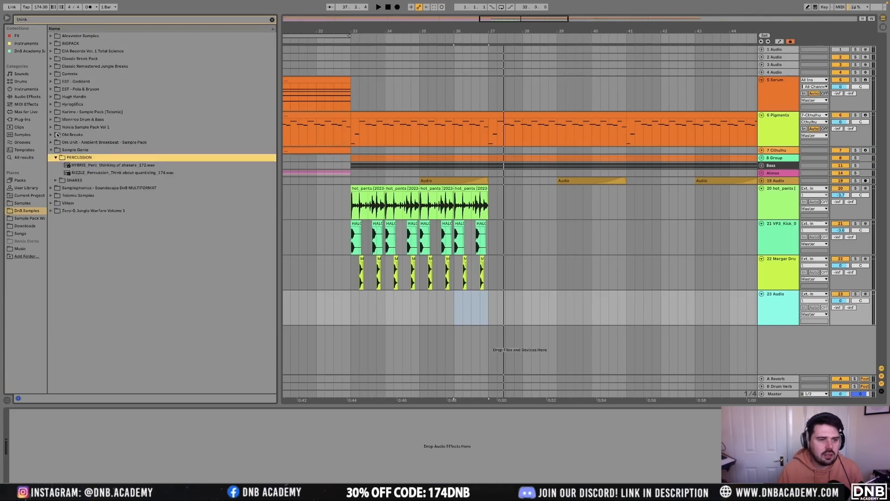
# Place Think Shakers 174.wav from Hyroglifics' Hats/Shakers folder on the new track at bar 33
pyautogui.click(52, 104)
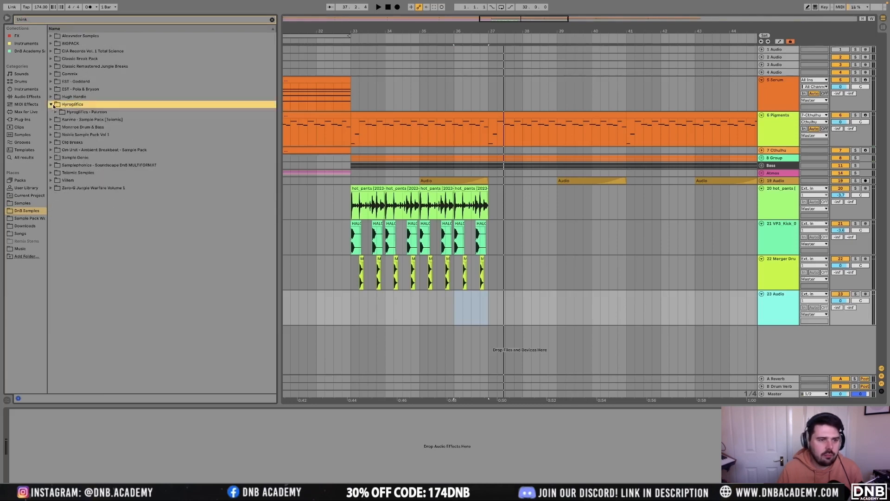
pyautogui.click(55, 112)
pyautogui.click(60, 120)
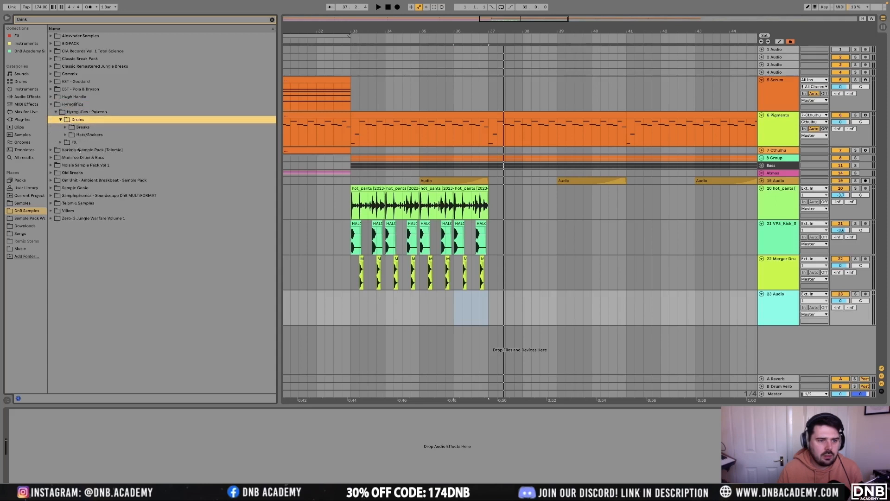
pyautogui.click(66, 134)
pyautogui.moveTo(102, 142); pyautogui.dragTo(354, 297)
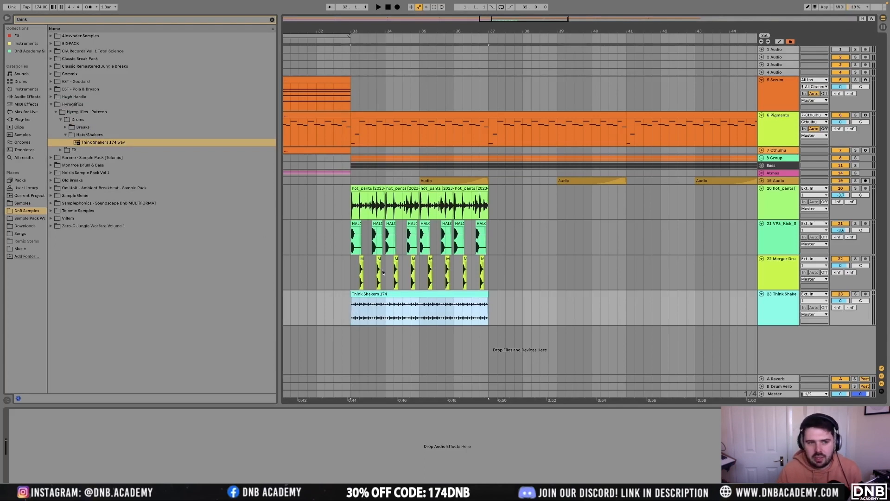
# Play the section from bar 33 and lower the Think Shakers track's volume to about -11.2 dB
pyautogui.click(353, 311)
pyautogui.press('space')
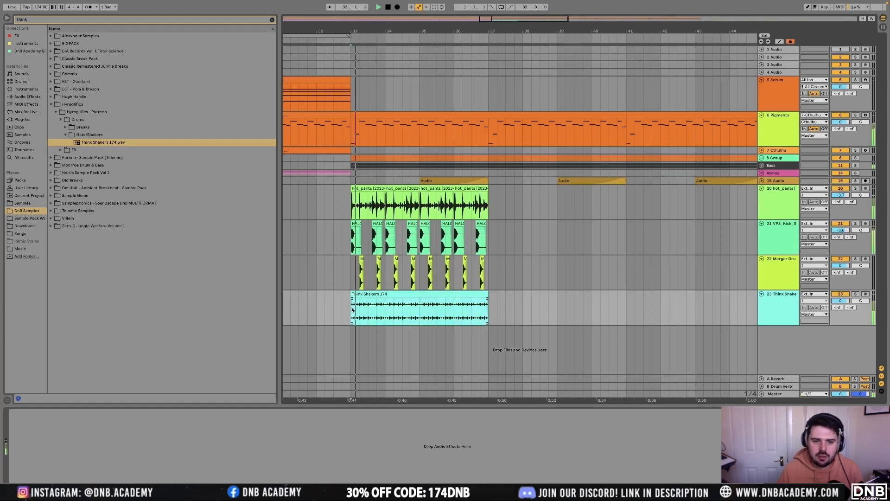
pyautogui.moveTo(840, 300); pyautogui.dragTo(839, 302)
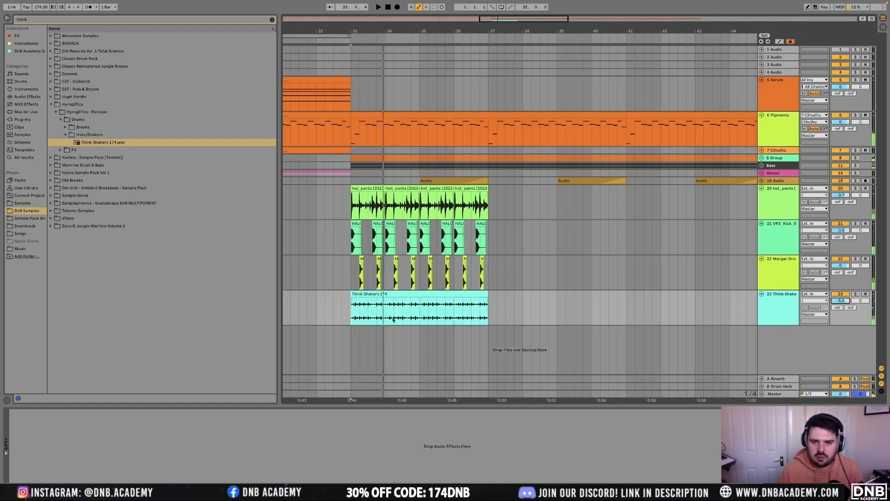
pyautogui.click(359, 306)
pyautogui.press('space')
pyautogui.moveTo(848, 301); pyautogui.dragTo(848, 308)
# Add another audio track below the Think Shakers track and stop playback
pyautogui.click(785, 303)
pyautogui.hotkey('ctrl', 't')
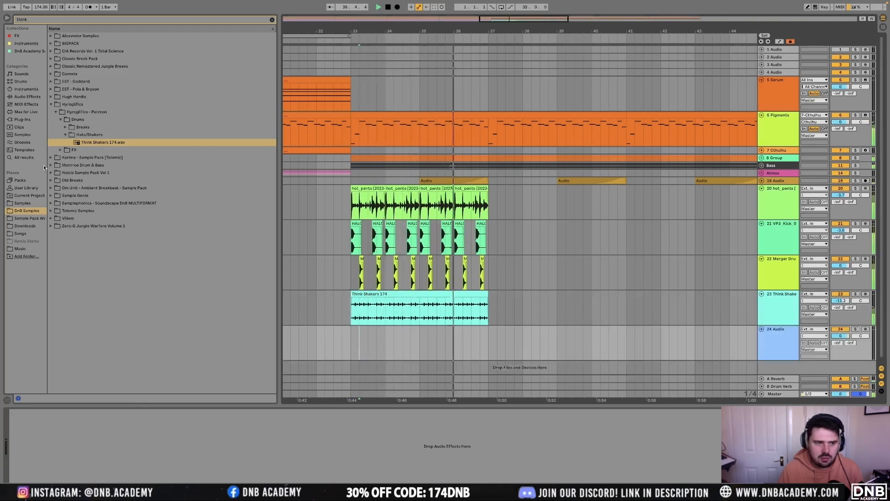
pyautogui.press('space')
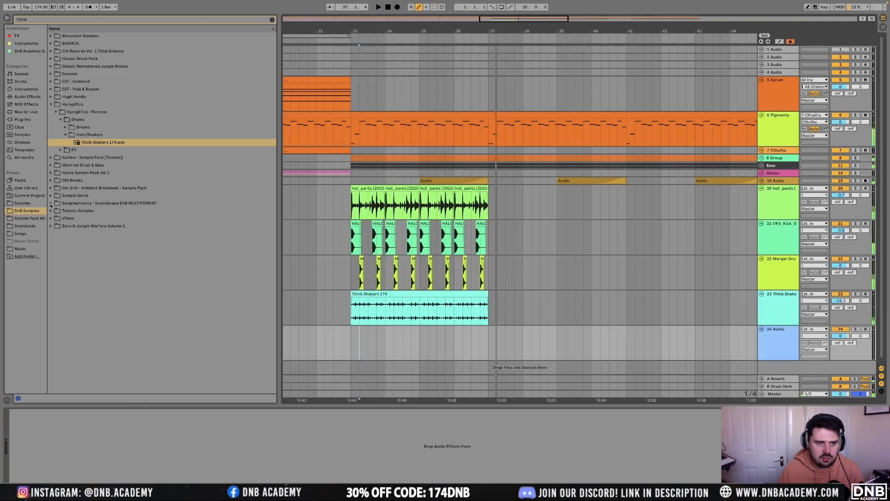
# Clear the search, audition the Telomic Samples folders and place Tops_01.wav from June 2021 on the new track at bar 33
pyautogui.click(92, 211)
pyautogui.click(272, 20)
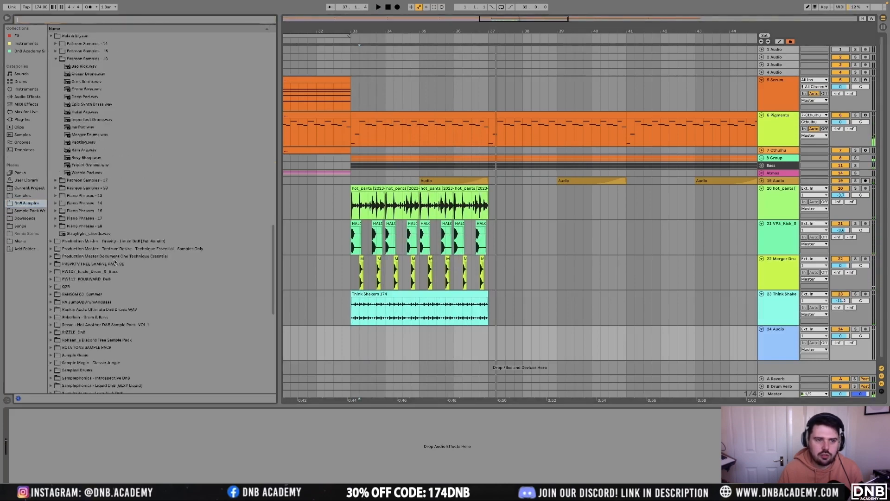
pyautogui.scroll(-10, 97, 244)
pyautogui.click(88, 213)
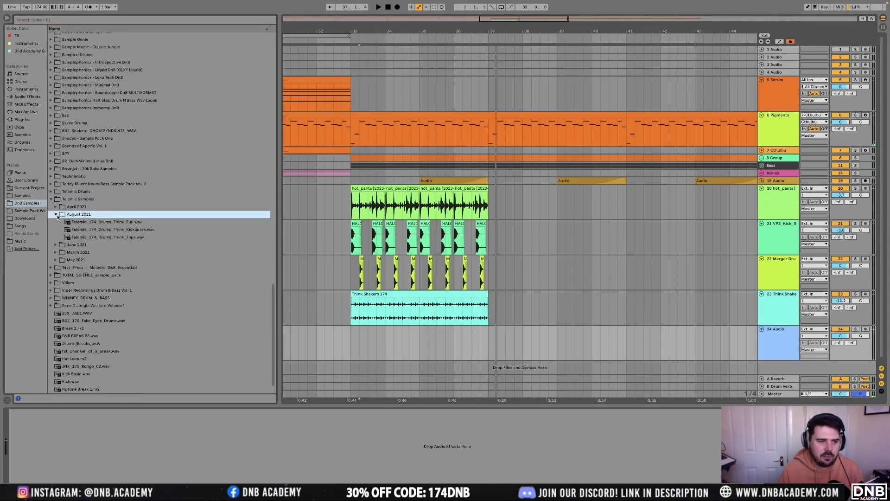
pyautogui.click(94, 230)
pyautogui.click(55, 245)
pyautogui.click(84, 229)
pyautogui.click(85, 237)
pyautogui.click(80, 245)
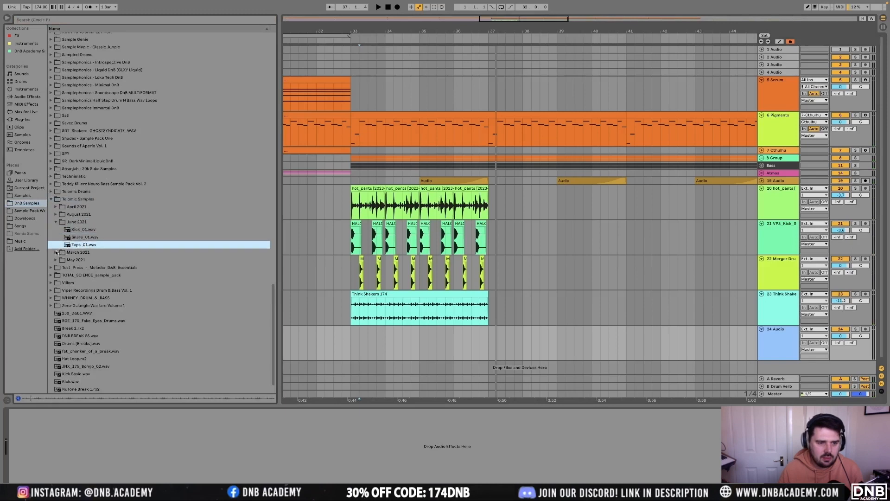
pyautogui.moveTo(75, 244); pyautogui.dragTo(403, 340)
pyautogui.press('space')
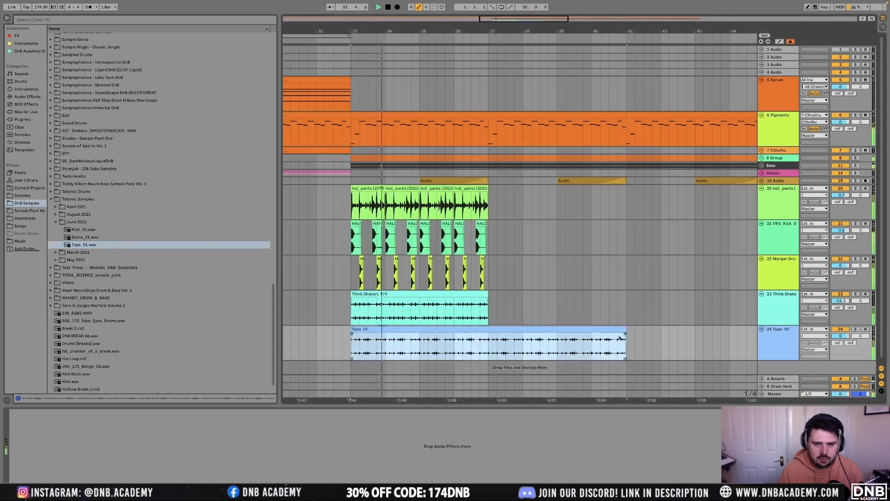
# Trim the tops loop to end at bar 37 and lower its track's volume
pyautogui.moveTo(625, 333); pyautogui.dragTo(489, 332)
pyautogui.moveTo(840, 336); pyautogui.dragTo(840, 346)
pyautogui.click(777, 342)
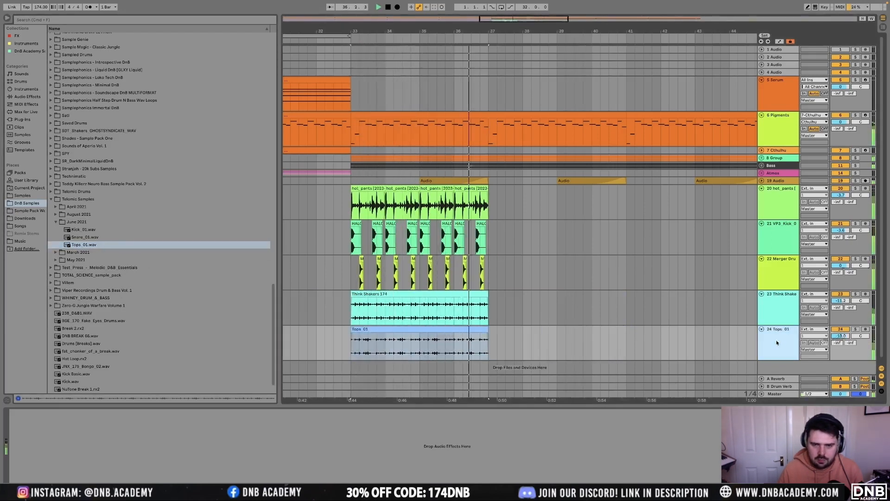
# Add an audio track below the Merger Drums snare track and copy one snare hit onto it at 33.2.4
pyautogui.click(783, 282)
pyautogui.press('super+t')
pyautogui.press('space')
pyautogui.press('space')
pyautogui.scroll(8, 363, 301)
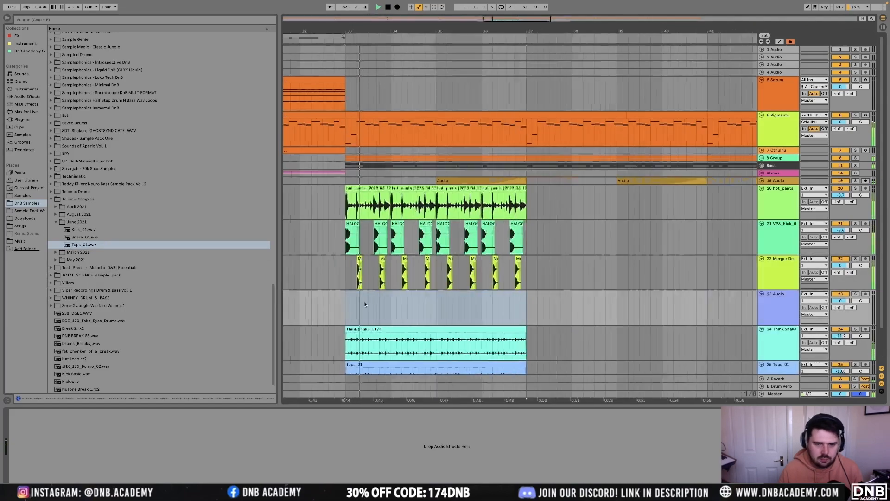
pyautogui.scroll(-2, 363, 297)
pyautogui.press('space')
pyautogui.moveTo(346, 231); pyautogui.dragTo(396, 283)
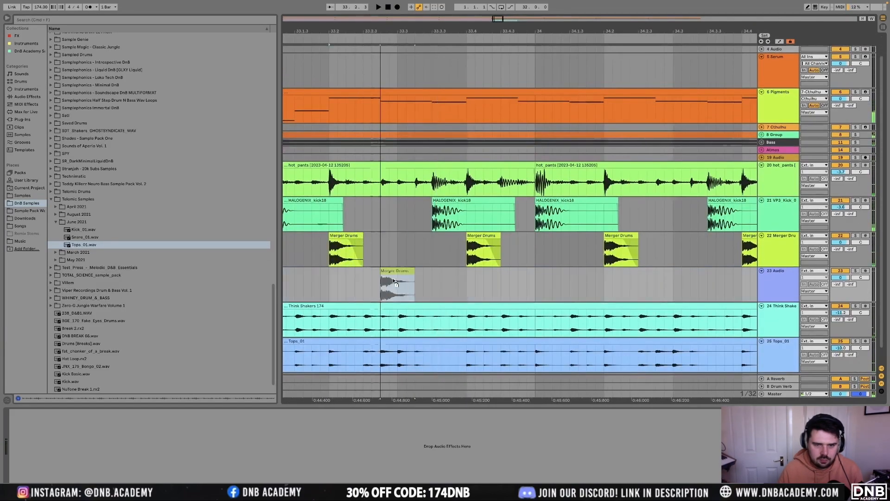
# Set the ghost snare track's volume to about -9.8 dB and repeat its bar 33 pattern up to bar 37
pyautogui.click(320, 281)
pyautogui.press('space')
pyautogui.press('space')
pyautogui.moveTo(840, 277); pyautogui.dragTo(840, 296)
pyautogui.press('space')
pyautogui.scroll(-5, 476, 273)
pyautogui.scroll(-1, 476, 273)
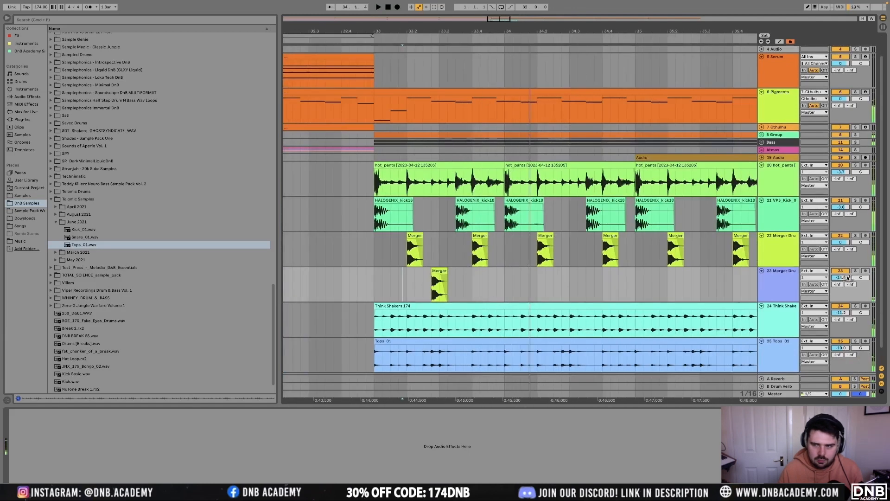
pyautogui.press('space')
pyautogui.click(371, 280)
pyautogui.press('space')
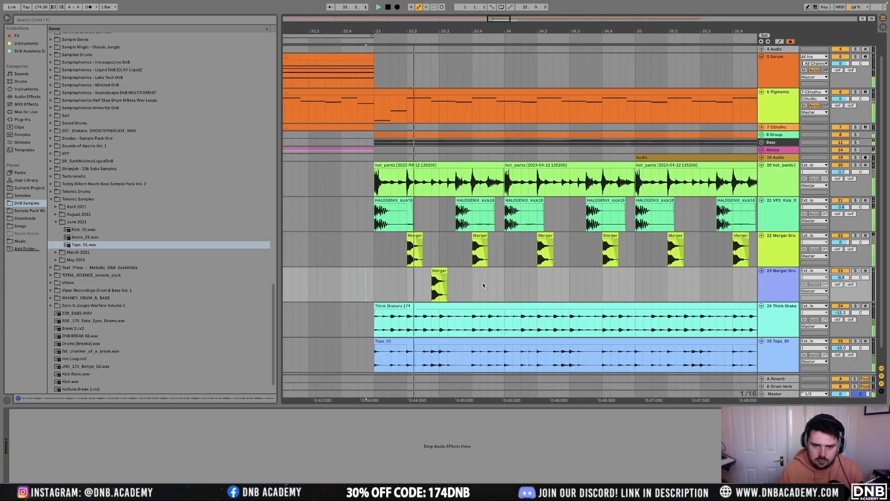
pyautogui.moveTo(506, 283); pyautogui.dragTo(384, 287)
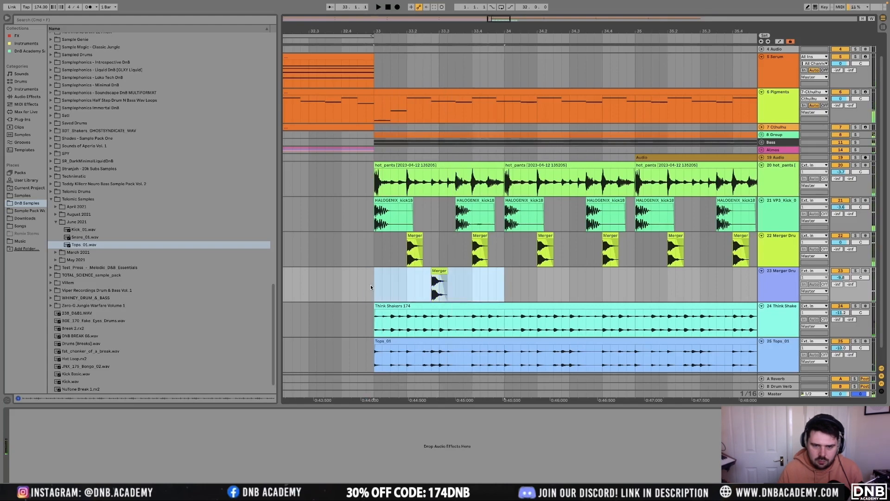
pyautogui.scroll(-8, 371, 285)
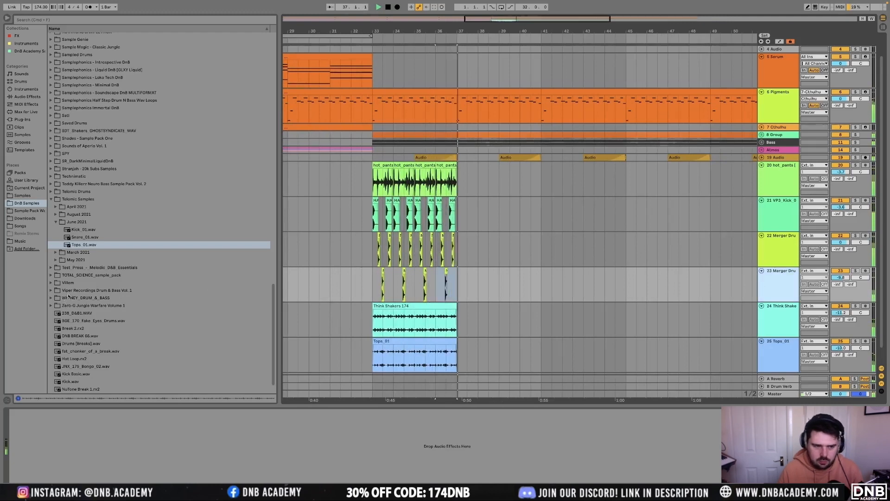
# Add an audio track below the ghost snare, place BGE_170_Fake_Eyes_Drums.wav on it at bar 33 and play it back
pyautogui.press('super+t')
pyautogui.press('space')
pyautogui.moveTo(73, 320); pyautogui.dragTo(378, 323)
pyautogui.press('space')
pyautogui.scroll(5, 382, 323)
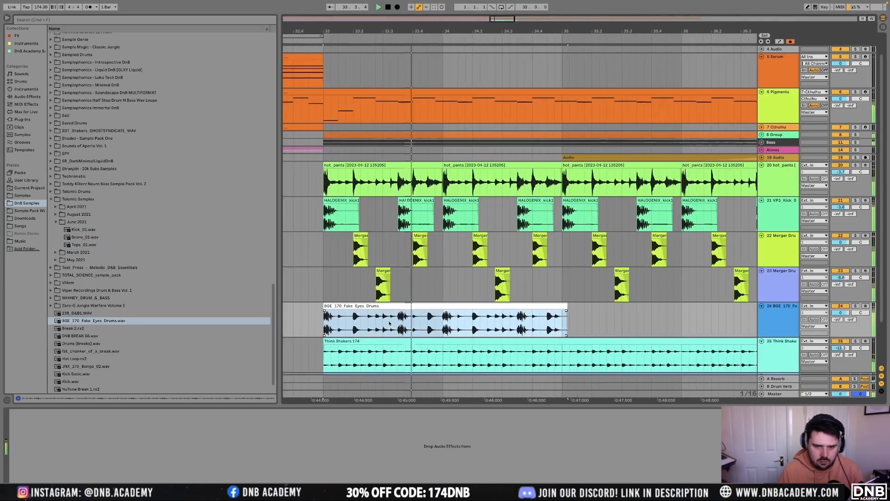
pyautogui.press('space')
# Split the Fake Eyes loop near the end of bar 33 and paste a slice from earlier in the bar there
pyautogui.moveTo(427, 325)
pyautogui.mouseDown()
pyautogui.moveTo(441, 323)
pyautogui.moveTo(422, 312)
pyautogui.mouseUp()
pyautogui.press('super+e')
pyautogui.moveTo(369, 327); pyautogui.dragTo(381, 327)
pyautogui.press('super+c')
pyautogui.click(428, 326)
pyautogui.press('super+v')
# Repeat the edited Fake Eyes bar up to bar 37 and lower its track's volume to -4.4 dB
pyautogui.click(336, 306)
pyautogui.press('space')
pyautogui.keyDown('shift'); pyautogui.click(436, 306); pyautogui.keyUp('shift')
pyautogui.press('super+d')
pyautogui.press('super+d')
pyautogui.scroll(-10, 436, 306)
pyautogui.press('super+d')
pyautogui.moveTo(840, 313); pyautogui.dragTo(839, 323)
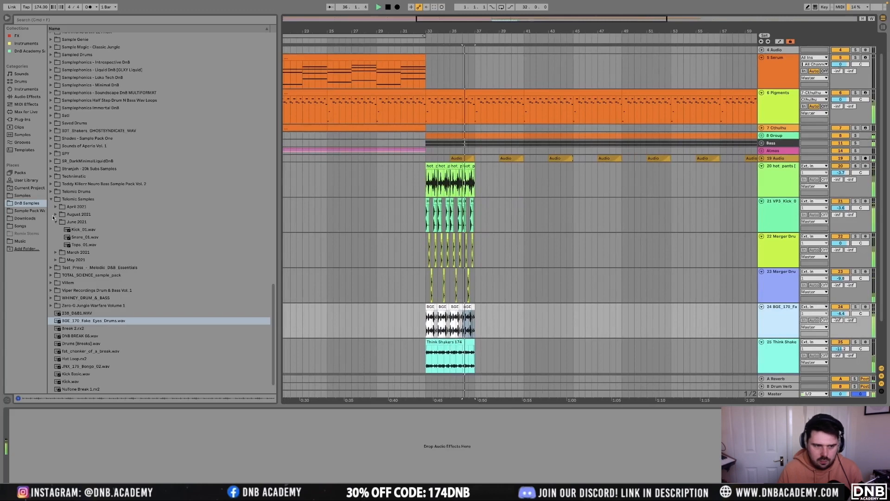
# Add an EQ Eight to the Fake Eyes track with band 1 as a low cut at about 230 Hz
pyautogui.click(27, 96)
pyautogui.moveTo(68, 108); pyautogui.dragTo(48, 462)
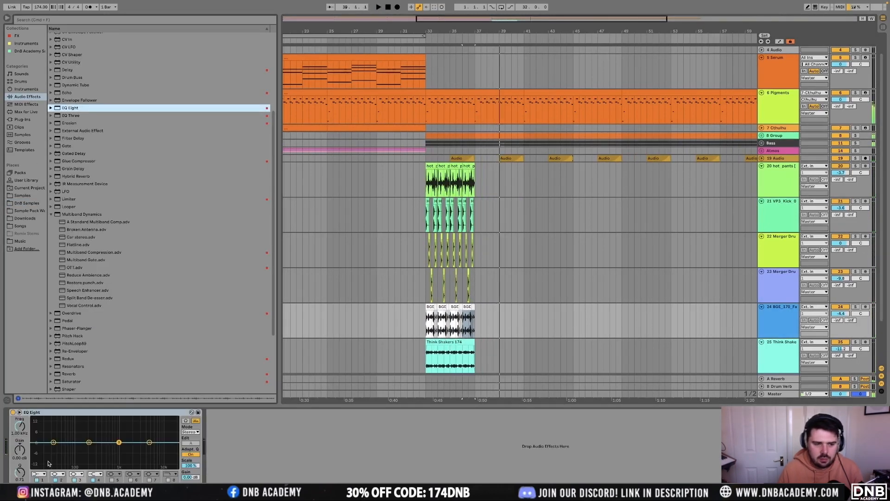
pyautogui.press('space')
pyautogui.click(39, 474)
pyautogui.click(39, 435)
pyautogui.moveTo(53, 447); pyautogui.dragTo(91, 447)
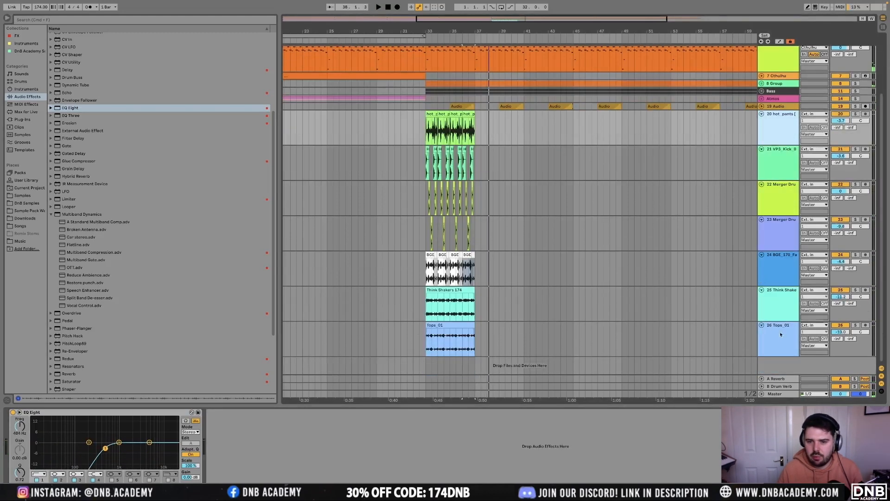
# Group the drum tracks from hot_pants to Tops_01 and raise the Fake Eyes low cut to about 310 Hz during playback
pyautogui.press('super+g')
pyautogui.click(421, 309)
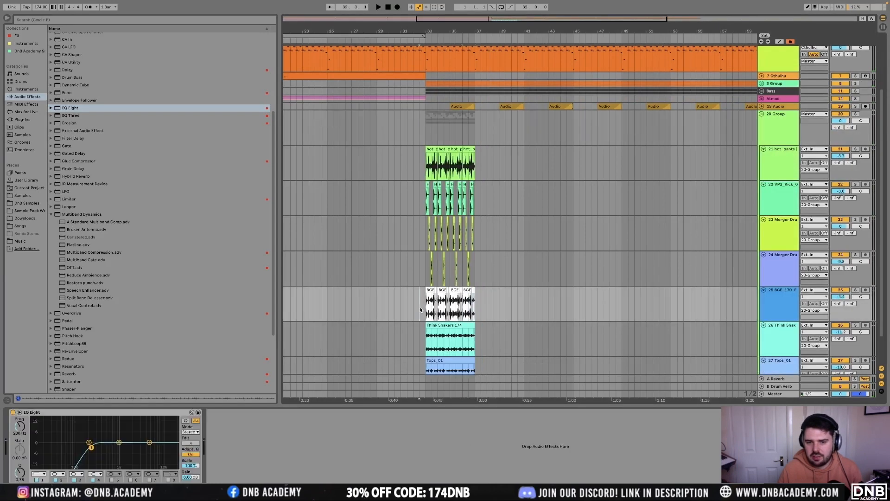
pyautogui.scroll(5, 420, 310)
pyautogui.click(451, 307)
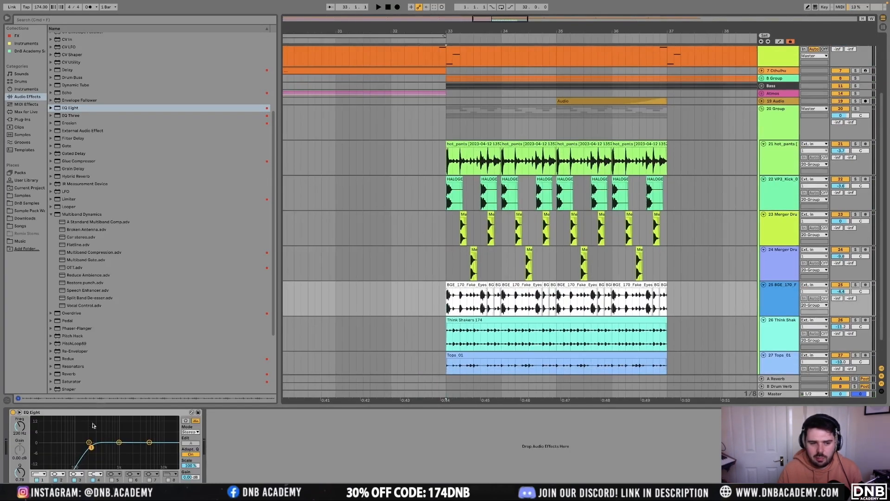
pyautogui.press('space')
pyautogui.moveTo(89, 449); pyautogui.dragTo(97, 448)
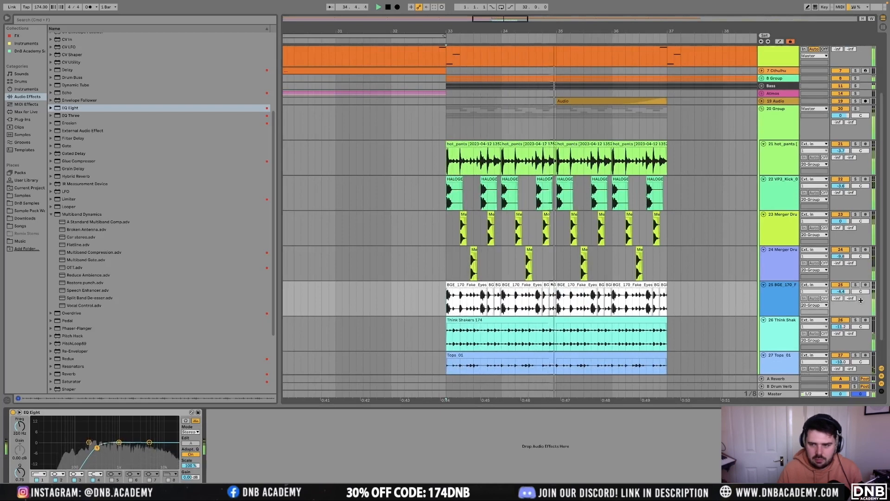
# Lower the track volumes to -7.0 dB for Fake Eyes, -16.1 dB for Think Shakers and -10.1 dB for hot_pants
pyautogui.moveTo(844, 292); pyautogui.dragTo(843, 328)
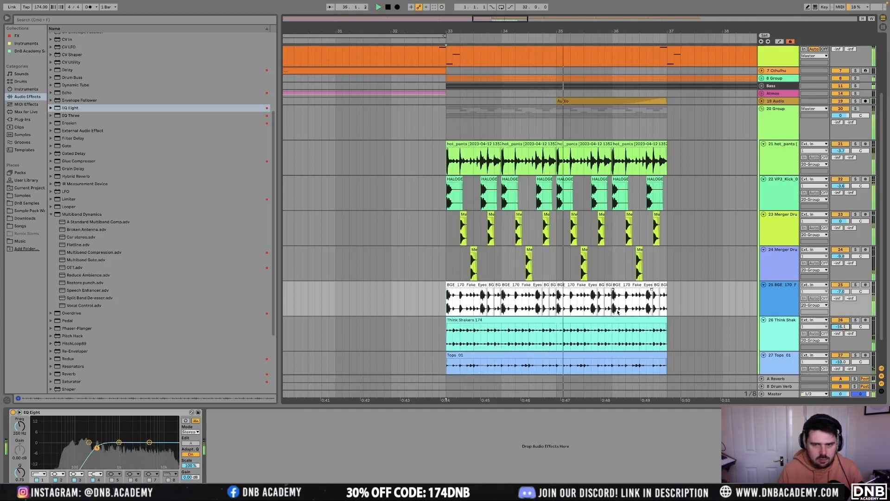
pyautogui.moveTo(841, 150); pyautogui.dragTo(840, 163)
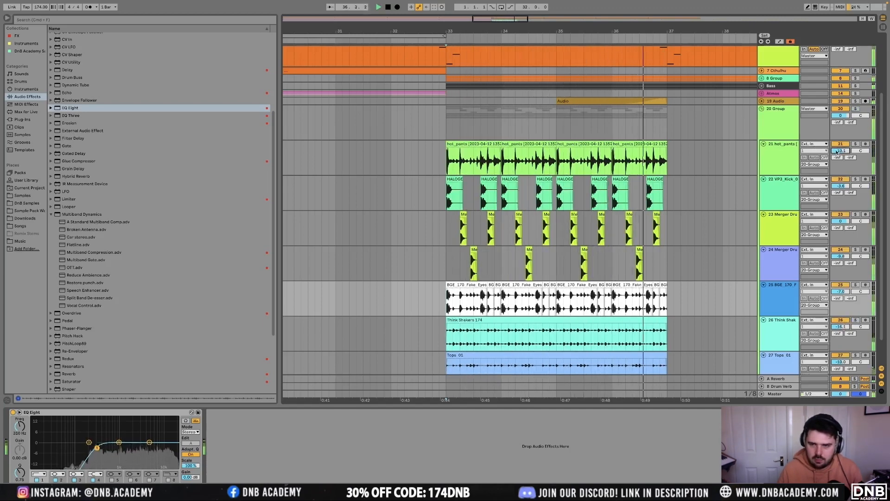
pyautogui.scroll(3, 763, 288)
# Stop playback, add a Utility after the EQ Eight on the 8 Group track and show its Gain automation
pyautogui.click(781, 169)
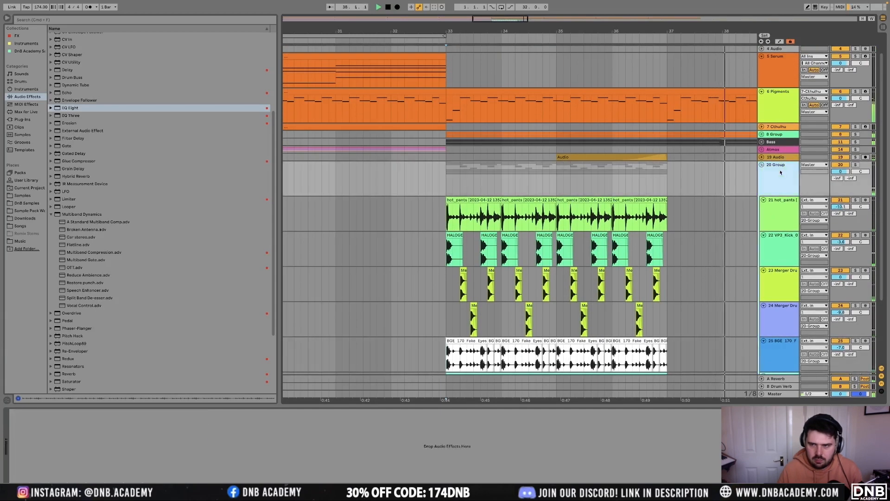
pyautogui.scroll(2, 780, 93)
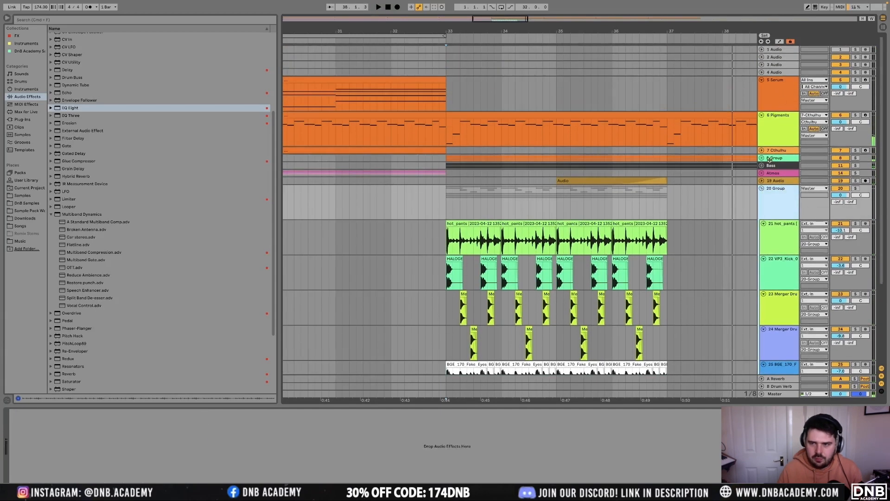
pyautogui.click(769, 159)
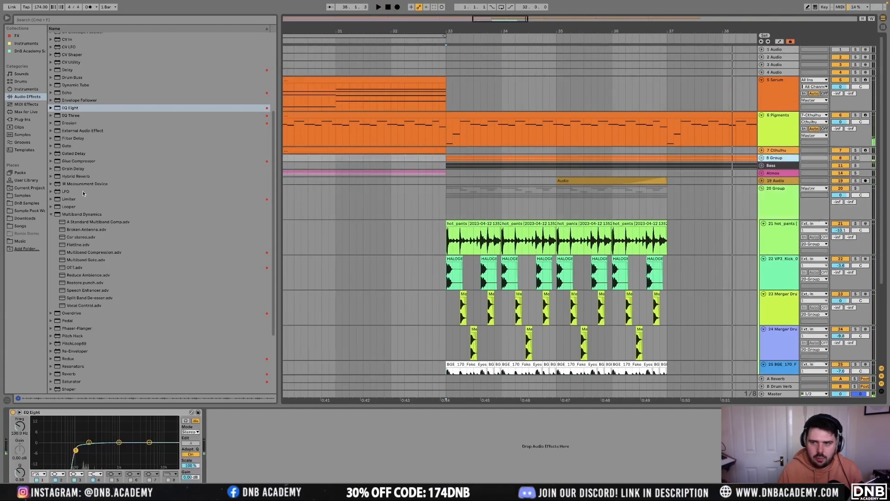
pyautogui.click(52, 215)
pyautogui.moveTo(68, 360); pyautogui.dragTo(260, 436)
pyautogui.rightClick(247, 436)
pyautogui.click(291, 441)
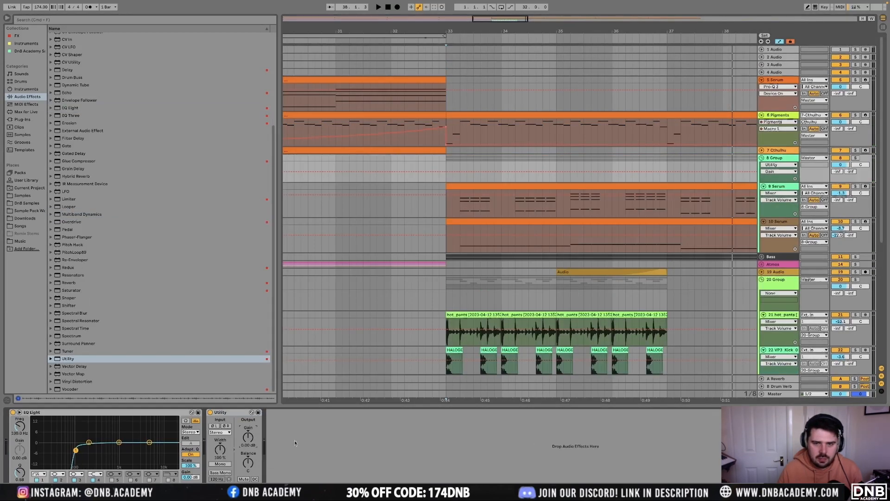
# Insert a curved Gain ramp from -inf to 0 dB on 8 Group at bar 33 and copy it to the kick at 33.3.3
pyautogui.scroll(6, 444, 200)
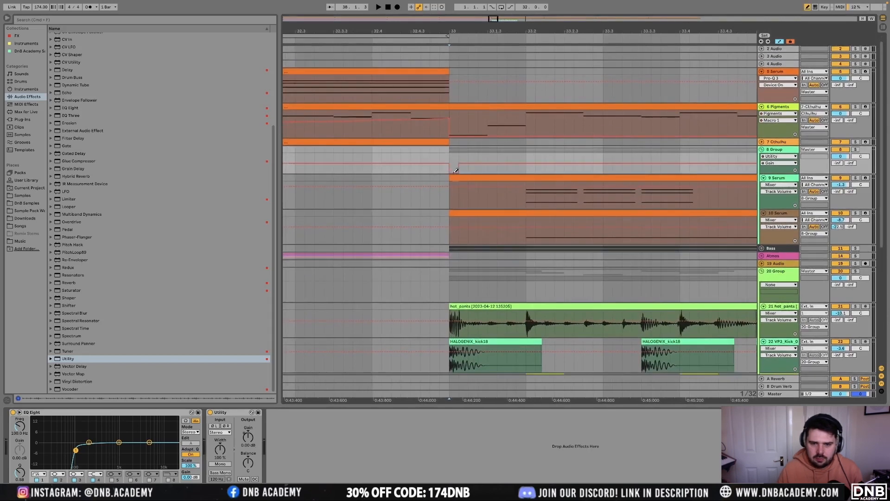
pyautogui.moveTo(458, 174); pyautogui.dragTo(478, 162)
pyautogui.rightClick(468, 160)
pyautogui.click(531, 317)
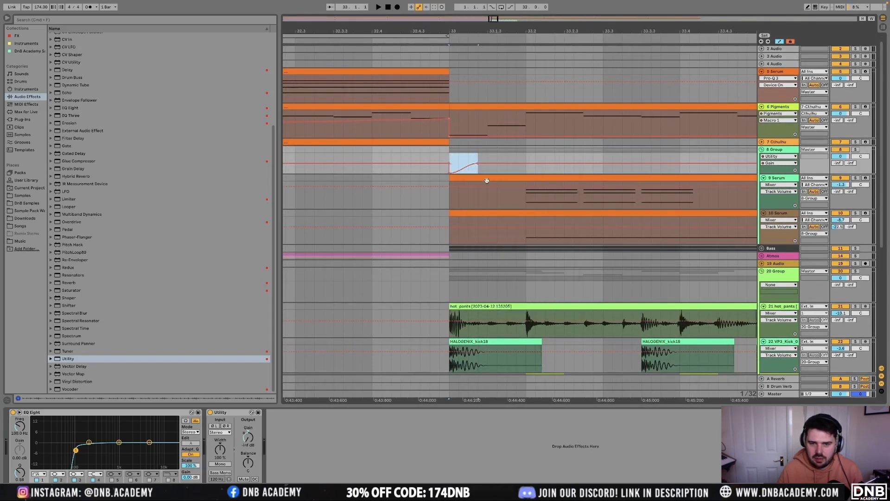
pyautogui.scroll(-3, 476, 226)
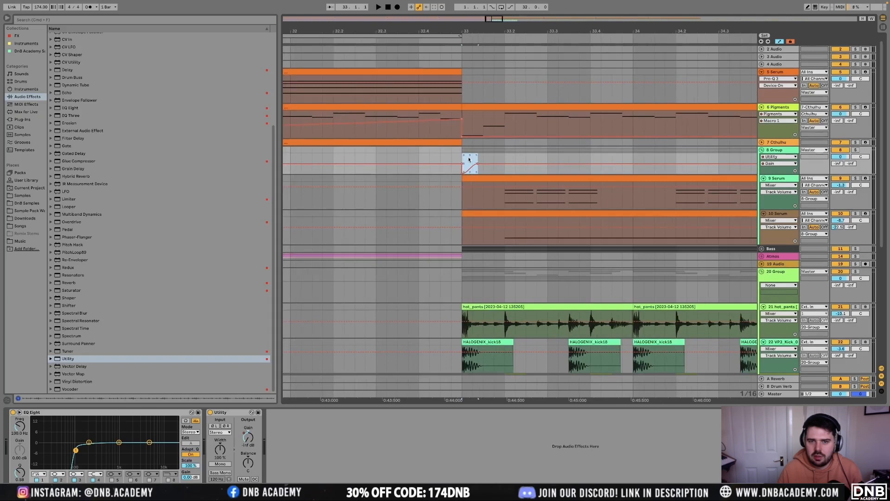
pyautogui.click(569, 160)
pyautogui.hotkey('ctrl', 'v')
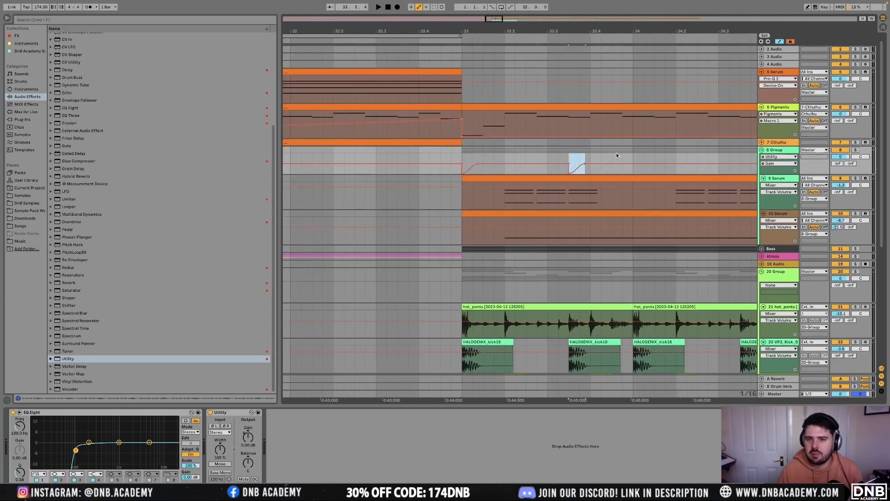
# Repeat the bar 33 Gain ducking automation on 8 Group up to bar 37
pyautogui.moveTo(635, 158); pyautogui.dragTo(467, 164)
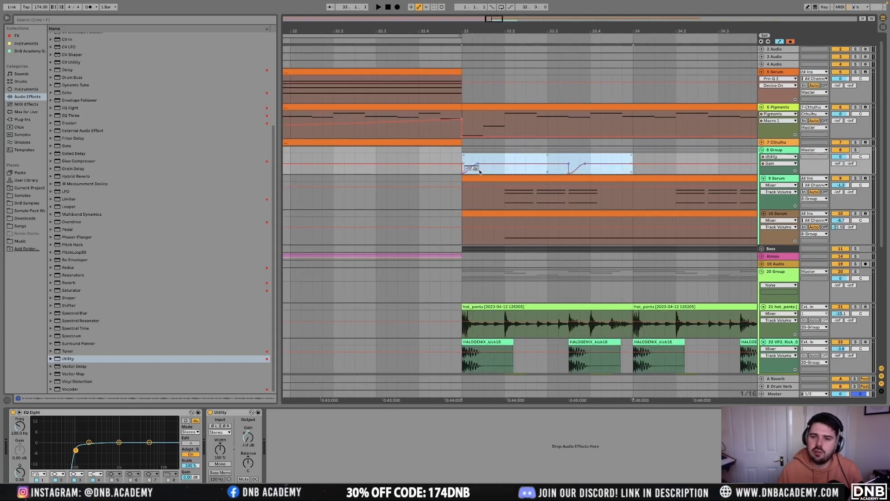
pyautogui.press('super+d')
pyautogui.scroll(-5, 627, 181)
pyautogui.press('super+d')
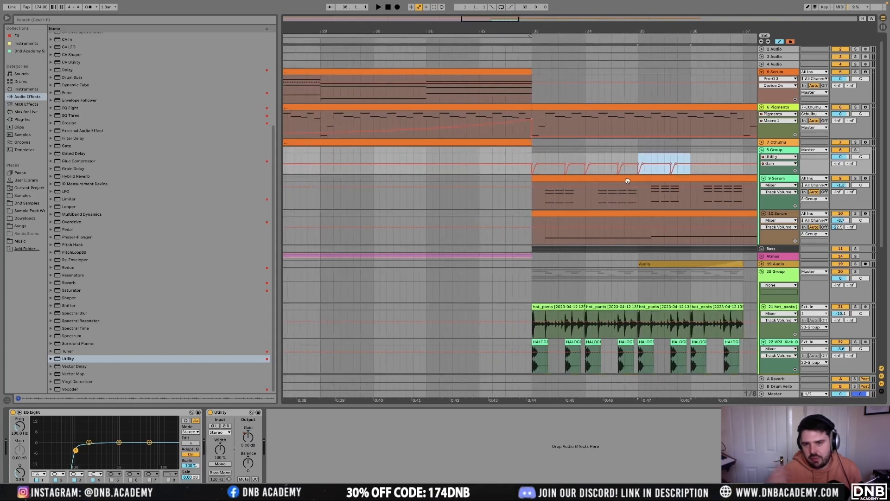
pyautogui.press('super+d')
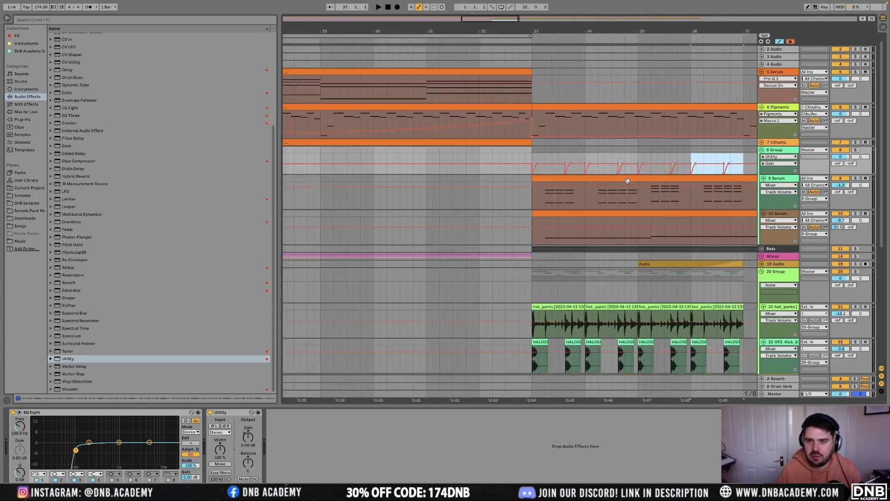
# Duplicate the four-bar Gain ducking automation from bars 33 to 37 three times, up to bar 49
pyautogui.scroll(-3, 628, 181)
pyautogui.keyDown('shift'); pyautogui.click(571, 159); pyautogui.keyUp('shift')
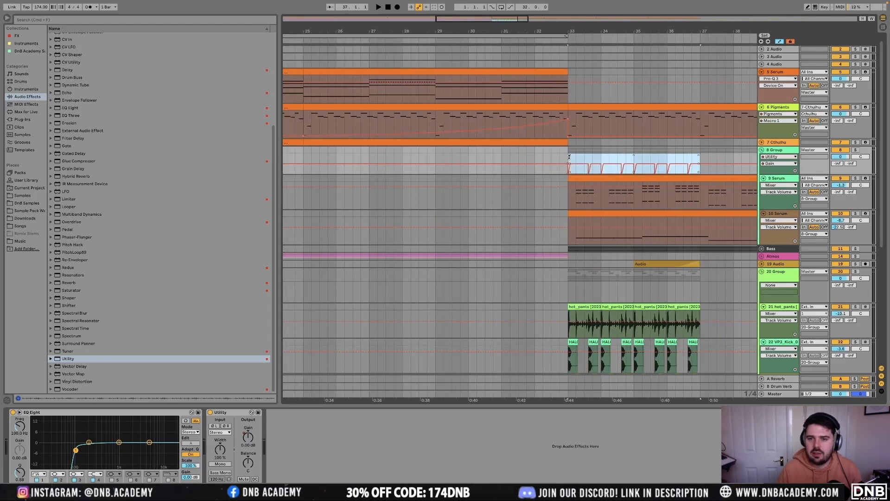
pyautogui.press('super+d')
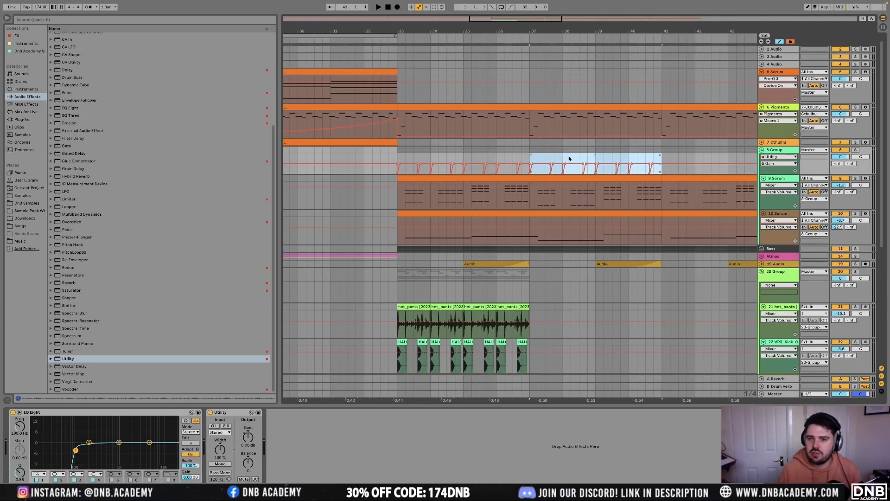
pyautogui.scroll(-5, 591, 174)
pyautogui.press('super+d')
pyautogui.press('super+d')
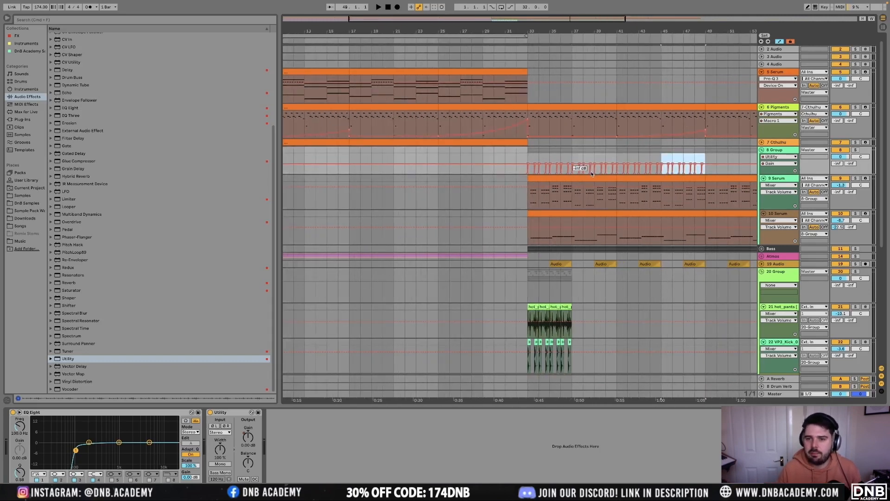
pyautogui.click(528, 161)
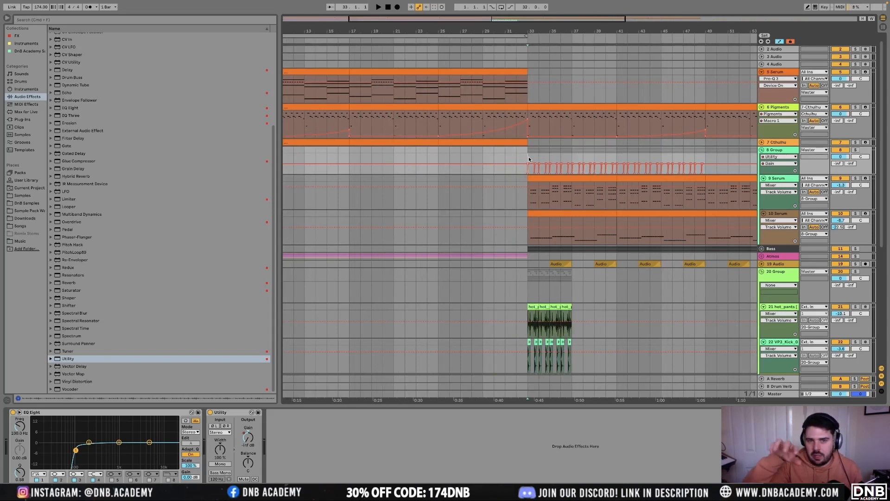
pyautogui.scroll(5, 529, 159)
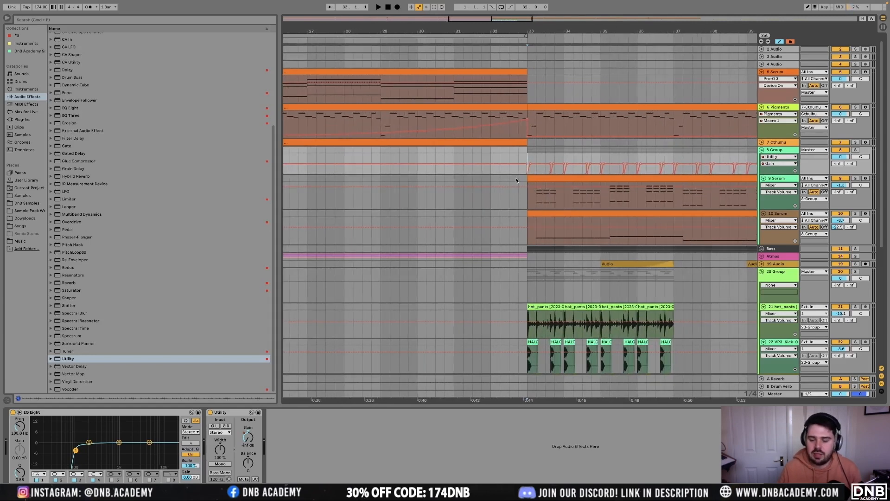
pyautogui.scroll(4, 515, 177)
pyautogui.scroll(-1, 526, 163)
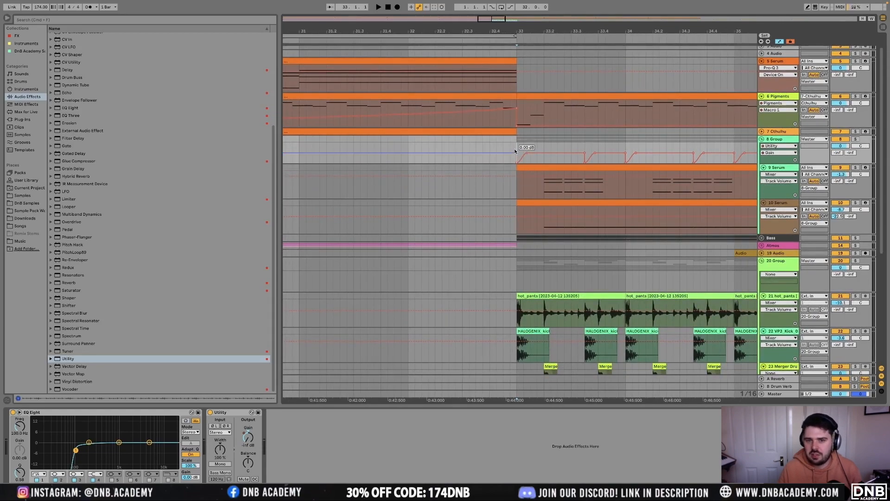
pyautogui.moveTo(520, 147); pyautogui.dragTo(625, 152)
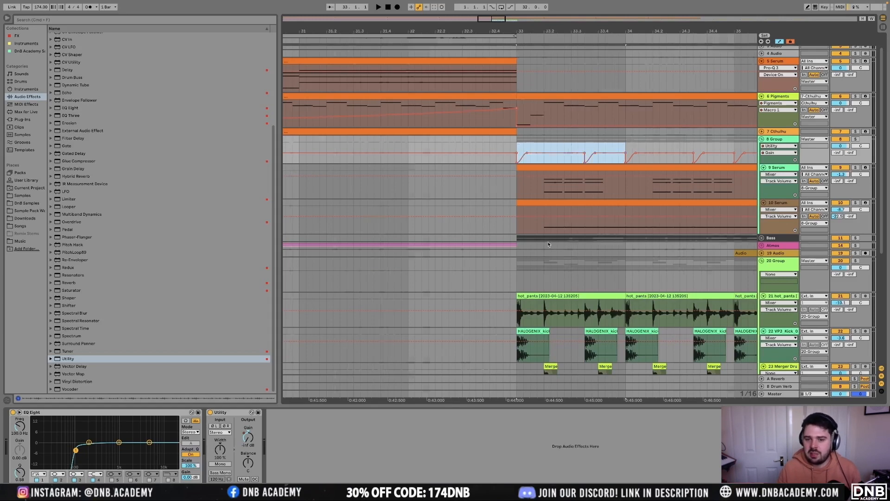
pyautogui.scroll(-5, 604, 191)
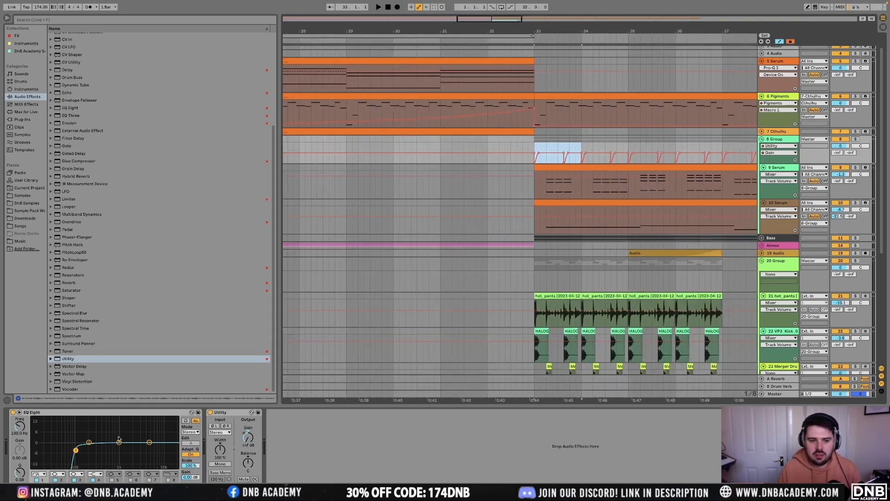
# Play the arrangement from just before bar 33 to check the ducked synths against the drums
pyautogui.click(225, 412)
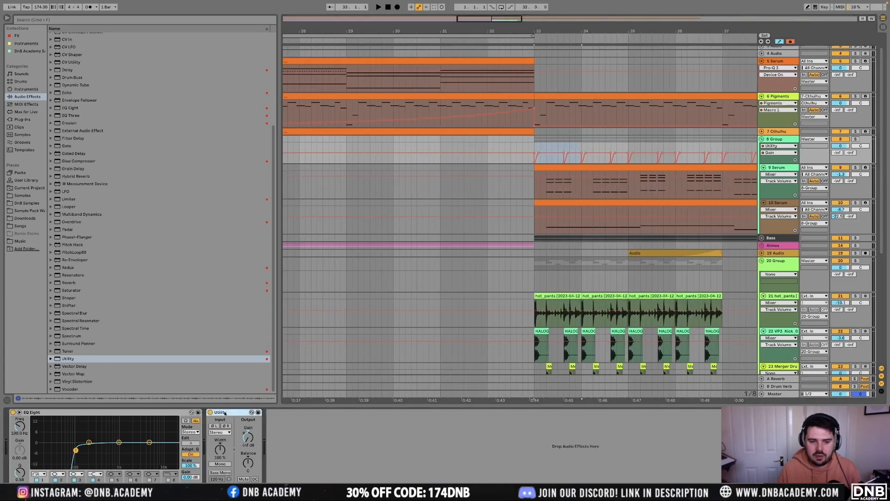
pyautogui.click(772, 239)
pyautogui.click(513, 171)
pyautogui.press('space')
pyautogui.scroll(-6, 519, 175)
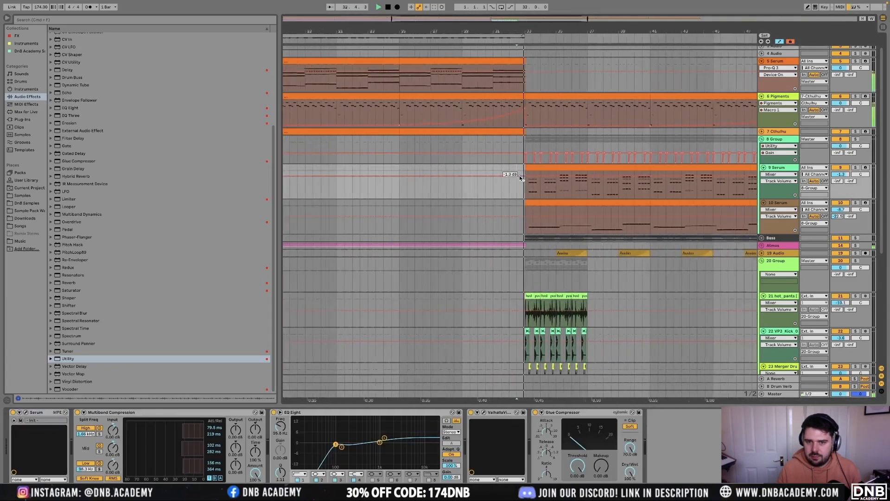
pyautogui.scroll(2, 520, 177)
pyautogui.scroll(-5, 631, 328)
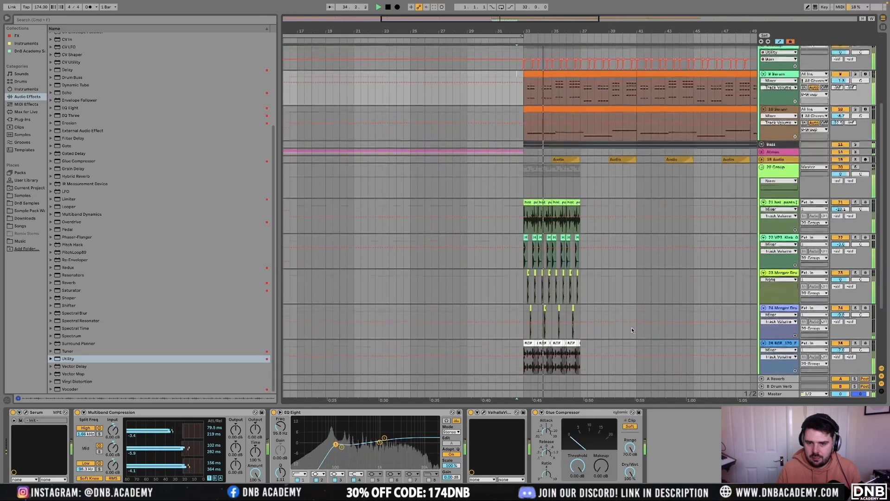
pyautogui.scroll(5, 563, 304)
pyautogui.press('a')
pyautogui.scroll(-3, 555, 306)
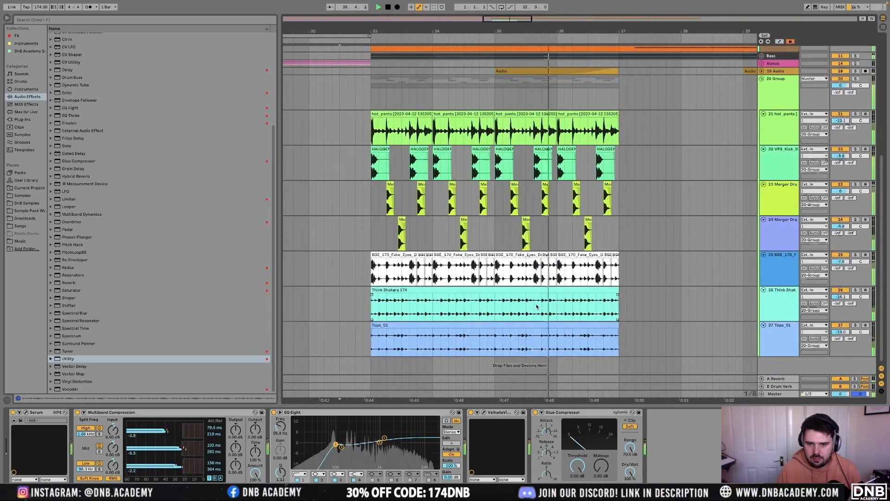
# Add an audio track below Tops_01, find the Ufo percussion loop in DnB Samples, place it at bar 33 and play it
pyautogui.click(782, 337)
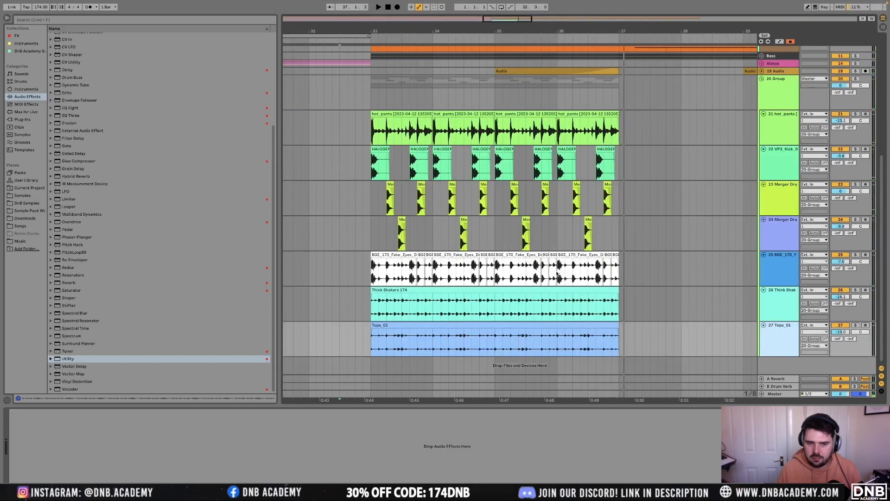
pyautogui.press('super+t')
pyautogui.click(24, 196)
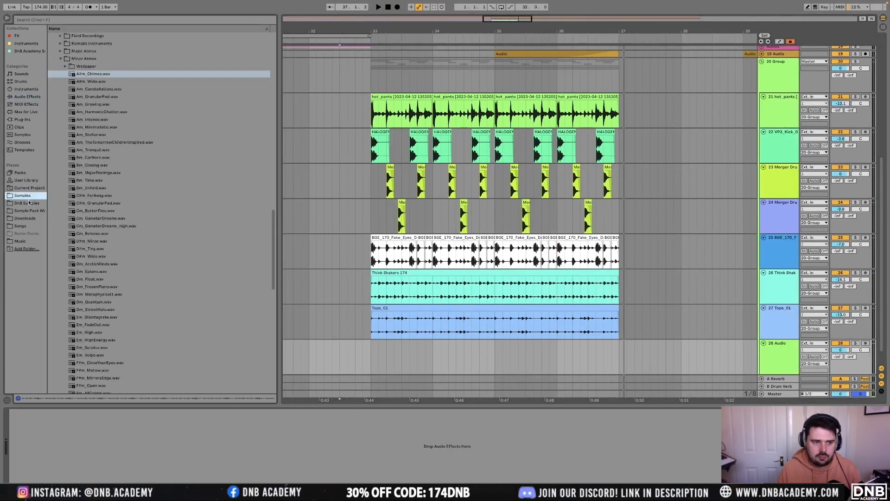
pyautogui.click(73, 22)
pyautogui.write('ufo')
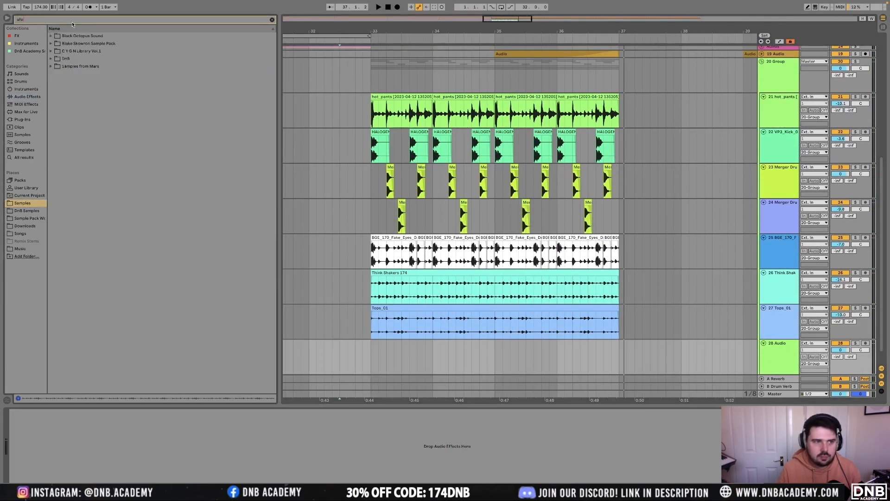
pyautogui.click(27, 212)
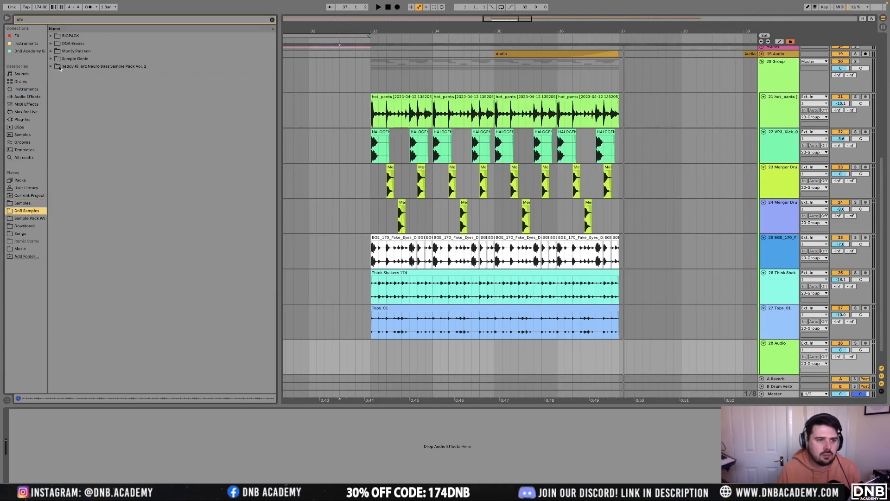
pyautogui.click(50, 59)
pyautogui.moveTo(80, 82); pyautogui.dragTo(385, 357)
pyautogui.press('space')
# Add another audio track below the Ufo loop, find Sati_PercLoop_ModernShuffle_172, place it at bar 33 and play it
pyautogui.click(786, 355)
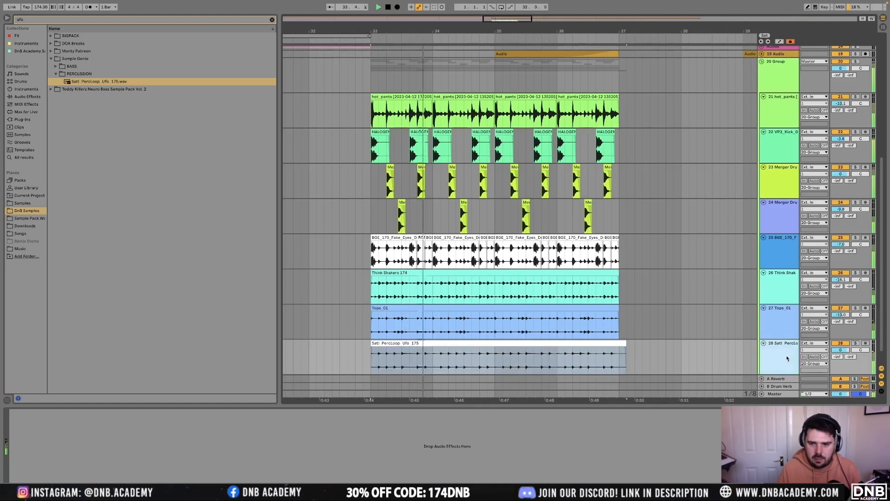
pyautogui.hotkey('ctrl', 't')
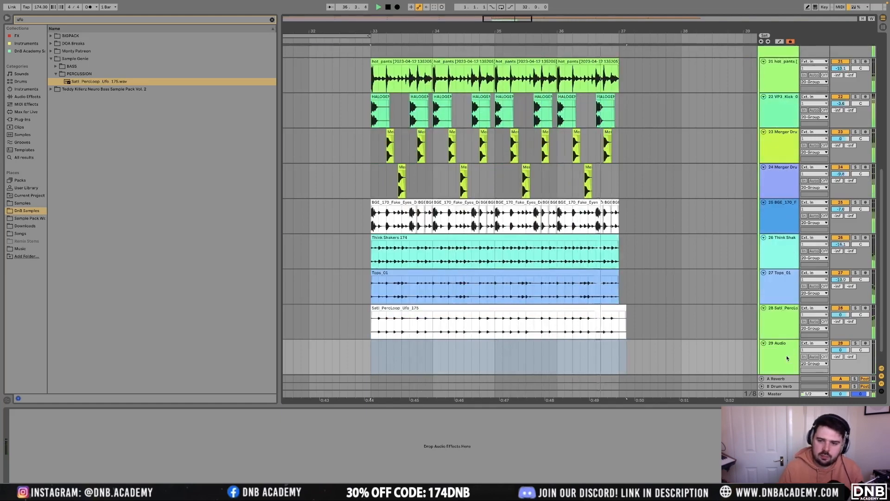
pyautogui.hotkey('ctrl', 'f')
pyautogui.write('modern')
pyautogui.moveTo(107, 104); pyautogui.dragTo(373, 352)
pyautogui.press('space')
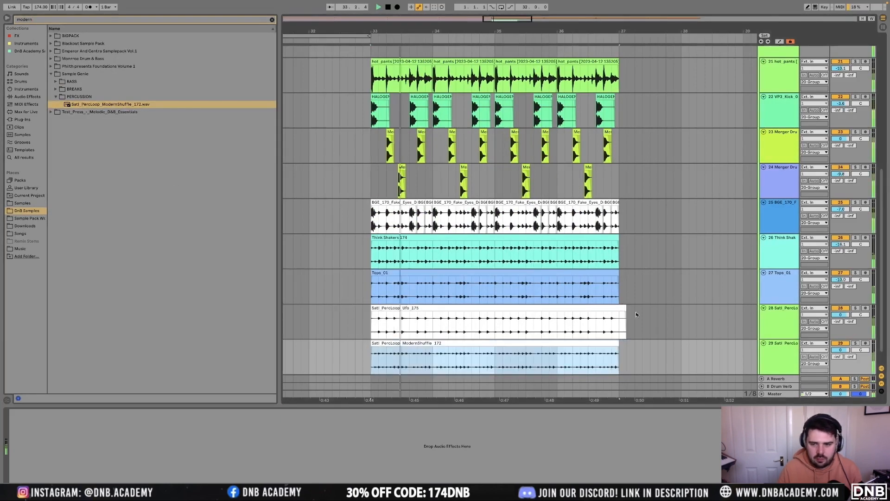
# Trim the Ufo loop's end to bar 37 and lower the Ufo and ModernShuffle tracks to about -6 dB
pyautogui.moveTo(625, 308); pyautogui.dragTo(619, 308)
pyautogui.moveTo(840, 350); pyautogui.dragTo(840, 359)
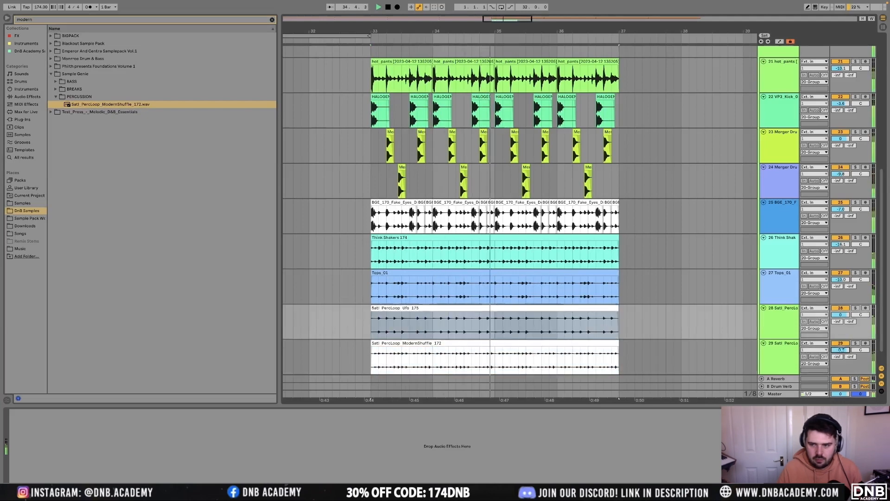
pyautogui.moveTo(839, 315); pyautogui.dragTo(840, 324)
# Add an audio track below the ModernShuffle loop and search DnB Samples for "ride"
pyautogui.click(788, 351)
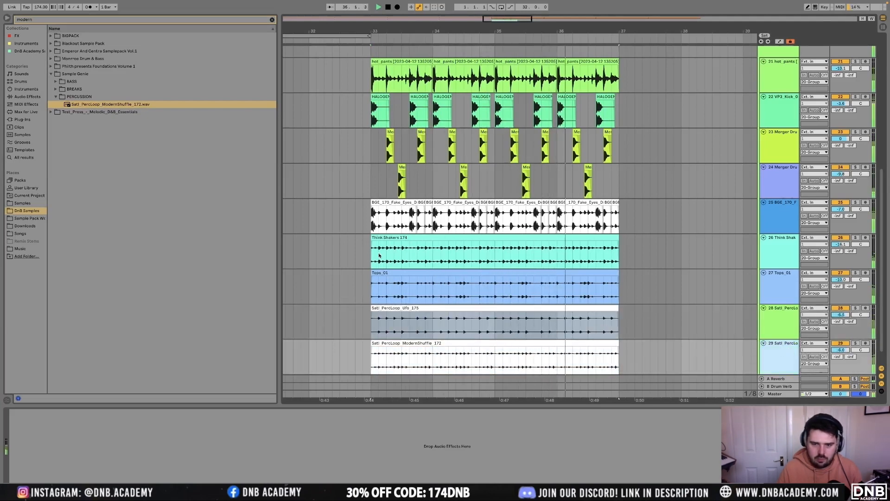
pyautogui.hotkey('ctrl', 't')
pyautogui.hotkey('ctrl', 'f')
pyautogui.write('ride')
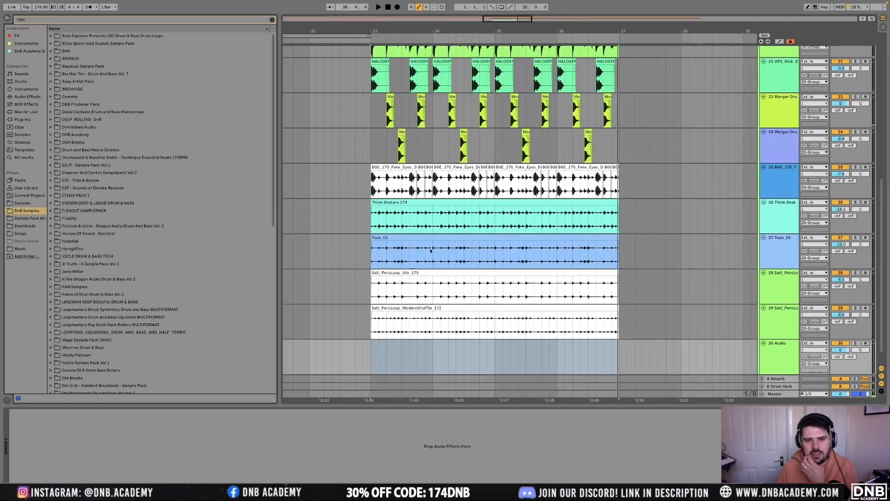
# Audition the ride samples in the Sample Genie percussion folder, including the Jade+Mindscape, PHACTION, RIZZLE and State_of_Mind rides
pyautogui.scroll(3, 430, 250)
pyautogui.hscroll(-1, 431, 251)
pyautogui.scroll(-2, 430, 250)
pyautogui.scroll(-2, 352, 250)
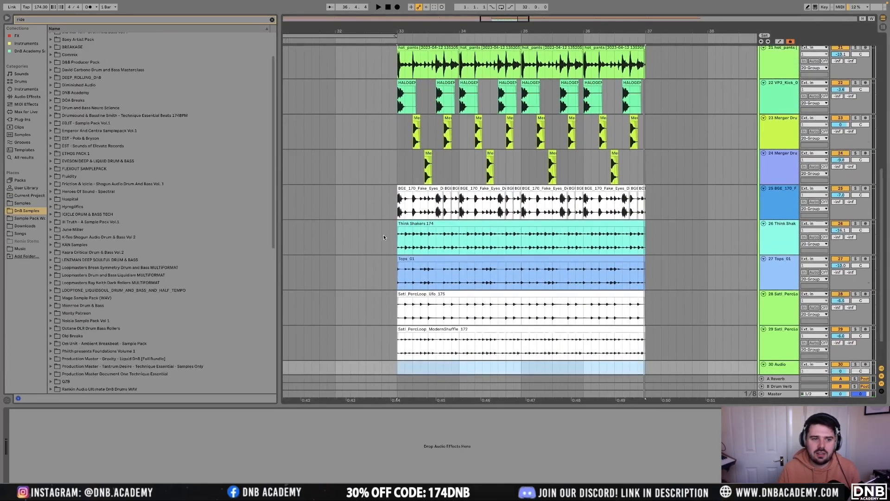
pyautogui.scroll(-4, 173, 339)
pyautogui.scroll(-3, 173, 340)
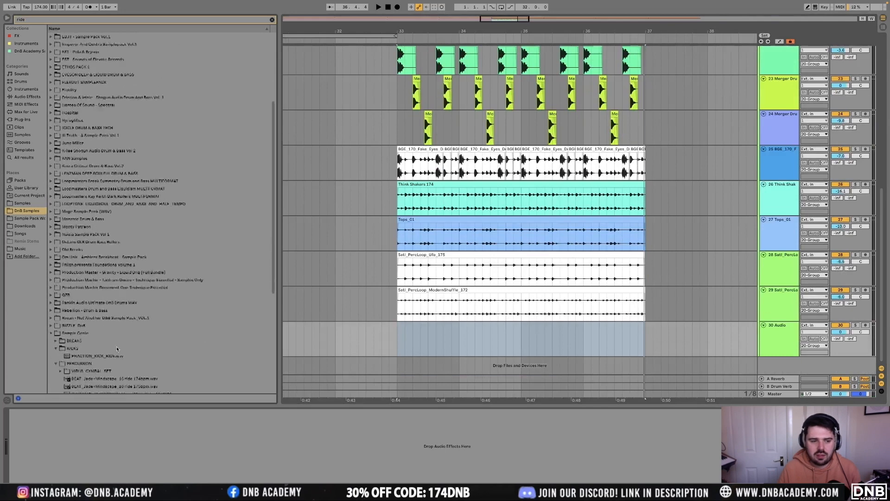
pyautogui.click(93, 348)
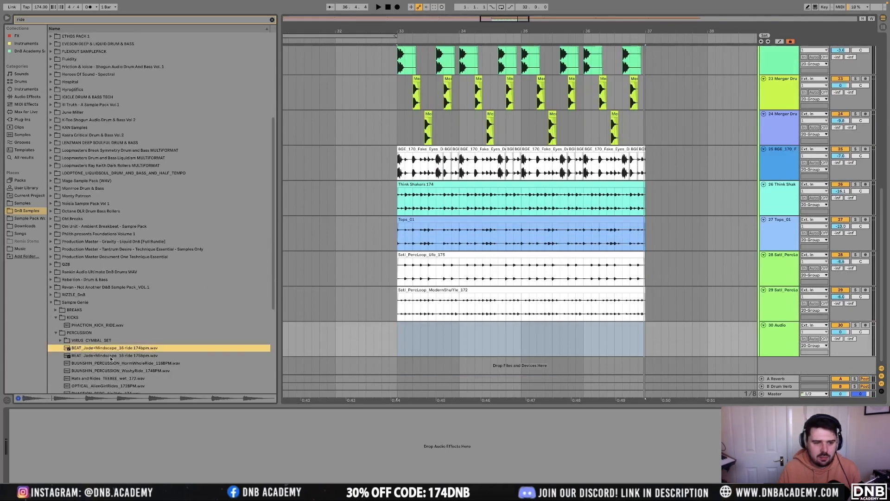
pyautogui.click(110, 355)
pyautogui.scroll(-4, 113, 318)
pyautogui.click(108, 326)
pyautogui.scroll(-2, 103, 331)
pyautogui.click(110, 292)
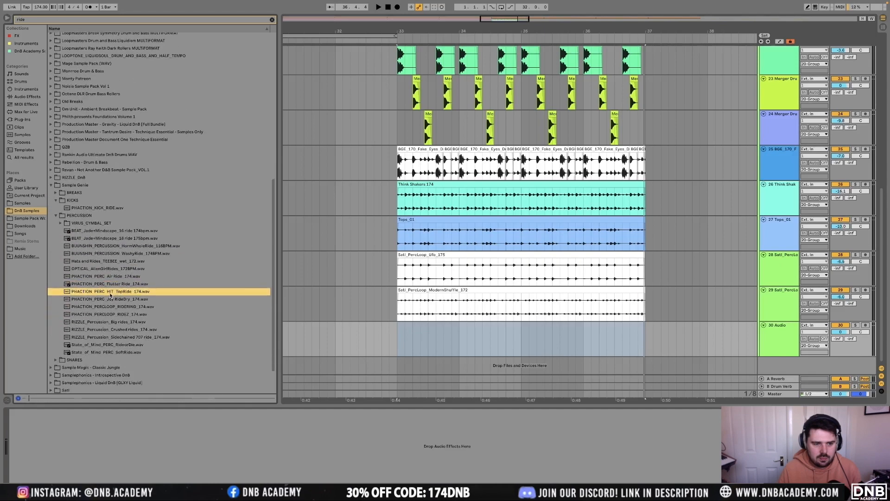
pyautogui.click(109, 300)
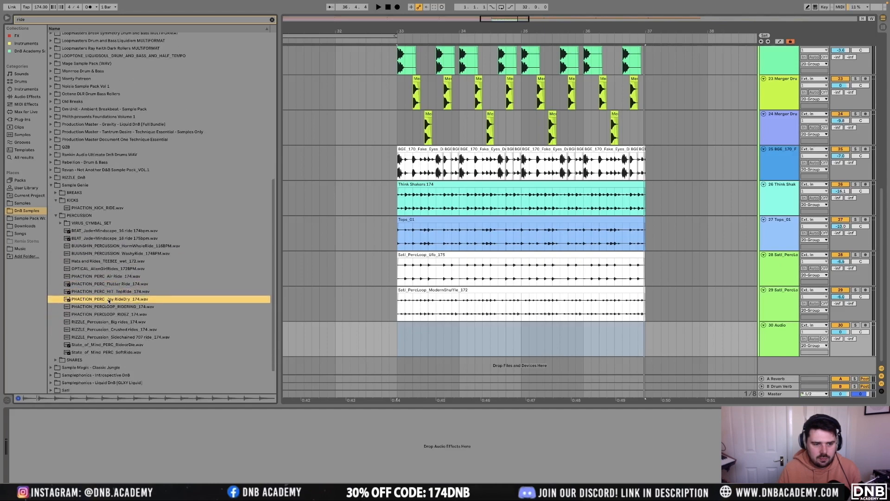
pyautogui.click(106, 307)
pyautogui.click(112, 315)
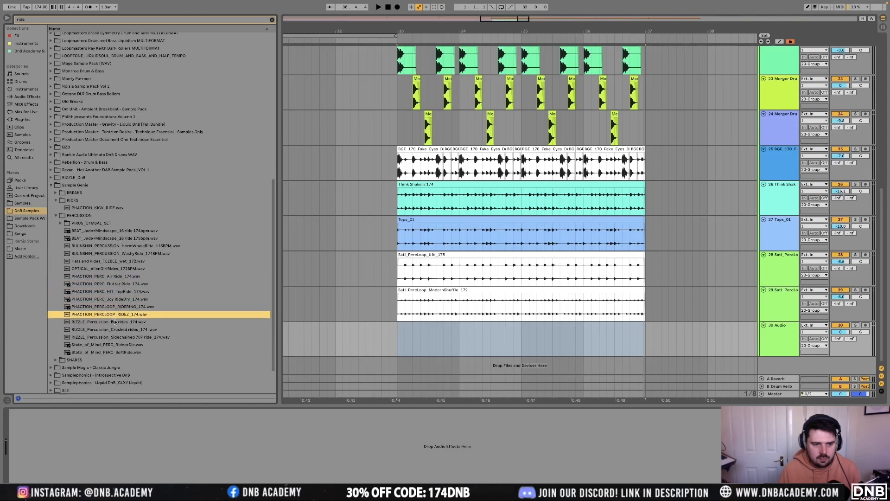
pyautogui.click(118, 329)
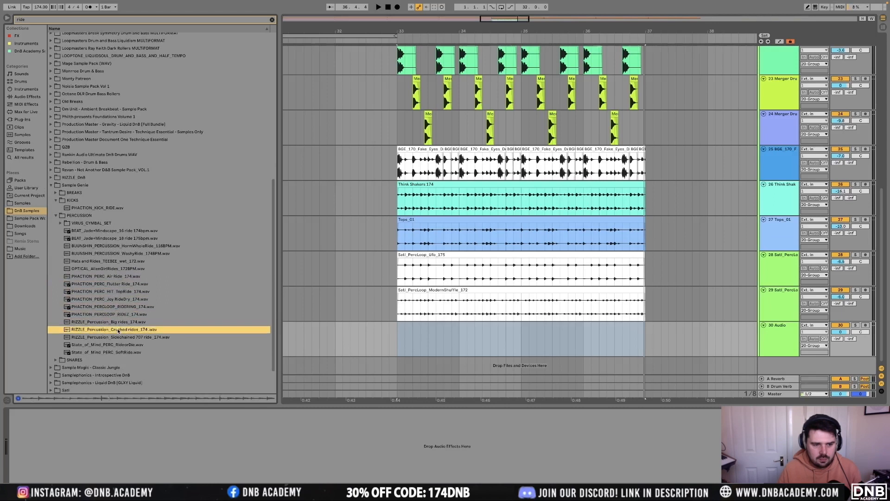
pyautogui.click(117, 345)
pyautogui.click(121, 352)
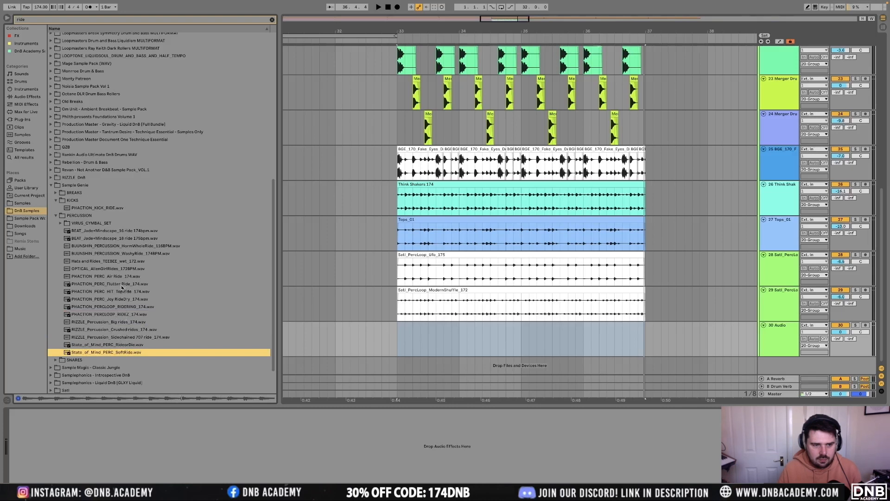
pyautogui.click(118, 261)
pyautogui.click(121, 239)
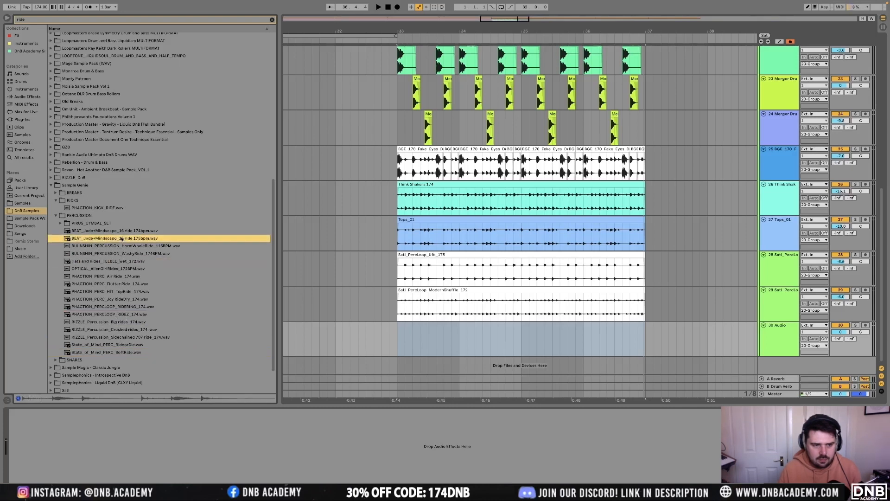
pyautogui.click(123, 231)
# Place BEAT_Jade+Mindscape_16 ride 174bpm on the new track at bar 33, duplicate it up to bar 37 and lower its volume to about -16.3 dB
pyautogui.moveTo(113, 233); pyautogui.dragTo(457, 326)
pyautogui.press('space')
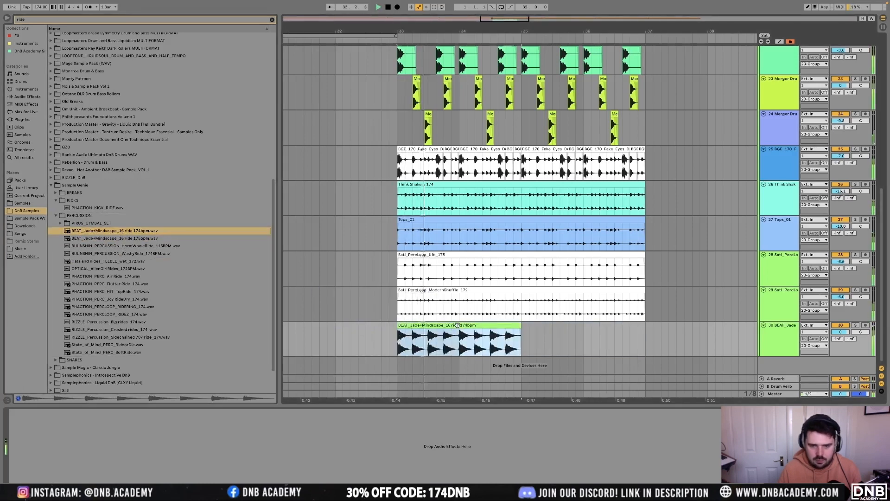
pyautogui.press('super+d')
pyautogui.moveTo(840, 332); pyautogui.dragTo(840, 359)
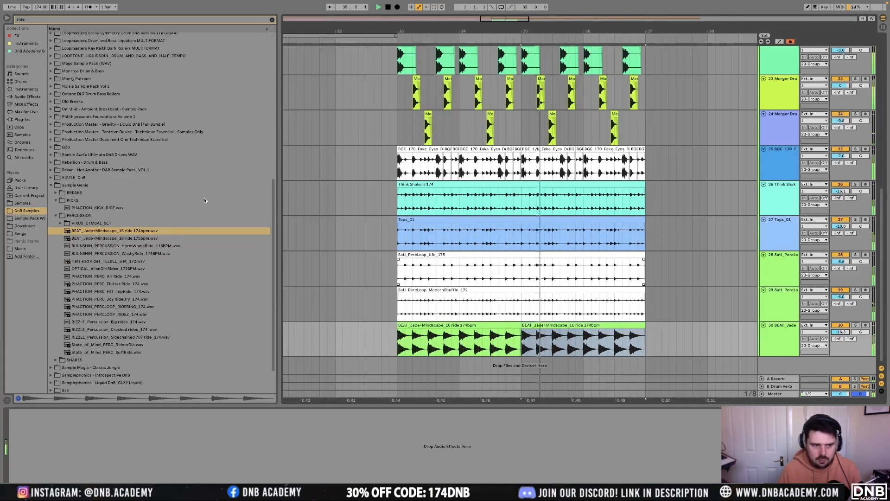
# Stop playback, clear the "ride" sample search and collapse the Sample Genie folder
pyautogui.click(79, 193)
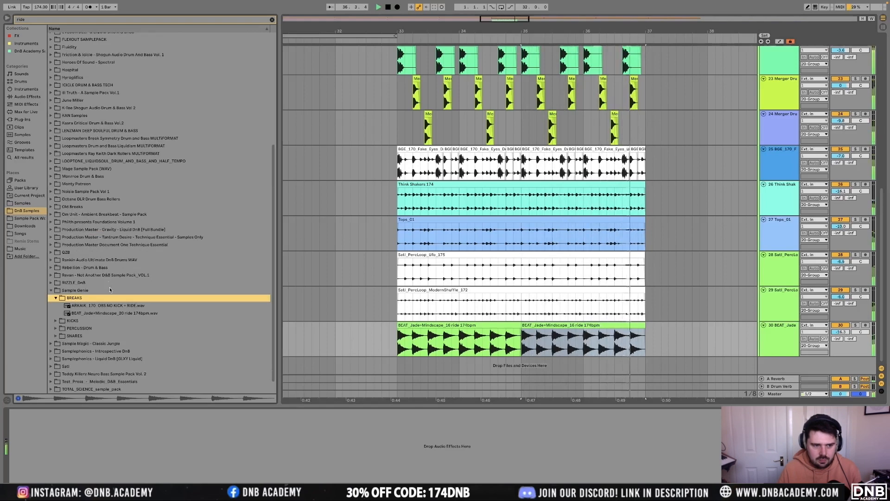
pyautogui.press('space')
pyautogui.moveTo(91, 19); pyautogui.dragTo(0, 16)
pyautogui.press('BackSpace')
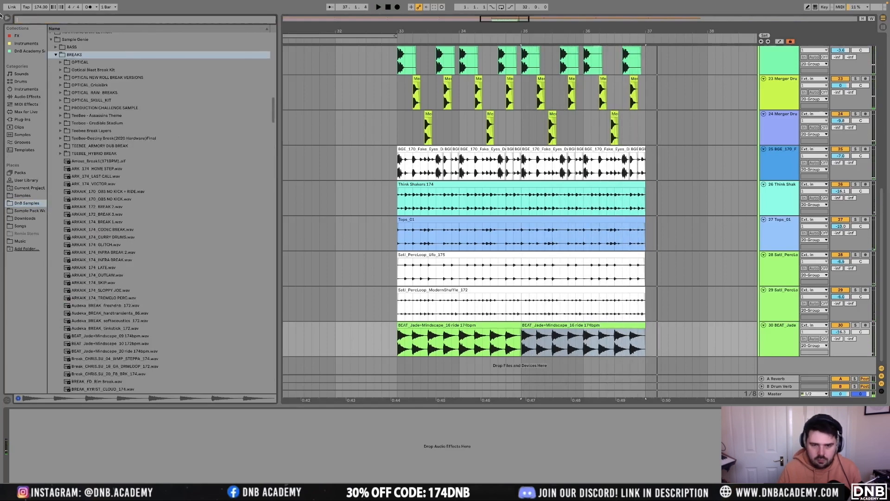
pyautogui.scroll(5, 111, 169)
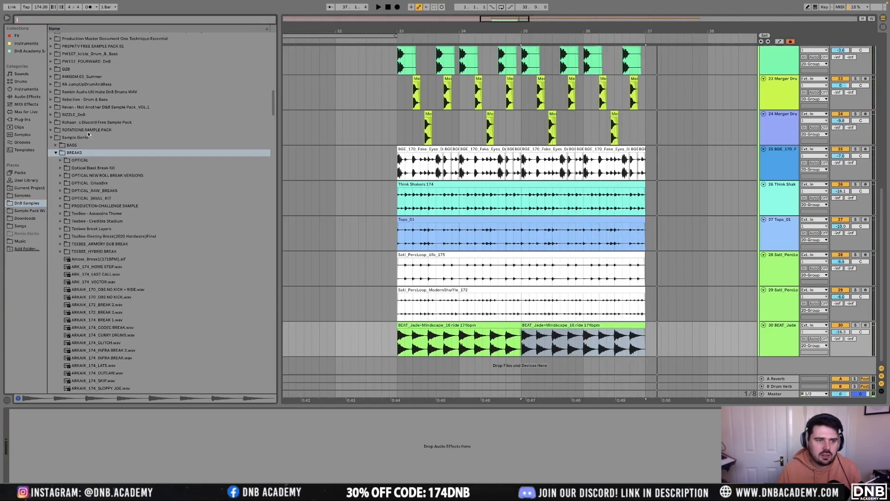
pyautogui.click(51, 138)
pyautogui.scroll(10, 85, 115)
pyautogui.scroll(10, 85, 114)
# Open the Breaks folder in the Hyroglifics Patreon drums and audition classic minimal drums 174 and classic D&B break 1 174
pyautogui.press('space')
pyautogui.click(52, 161)
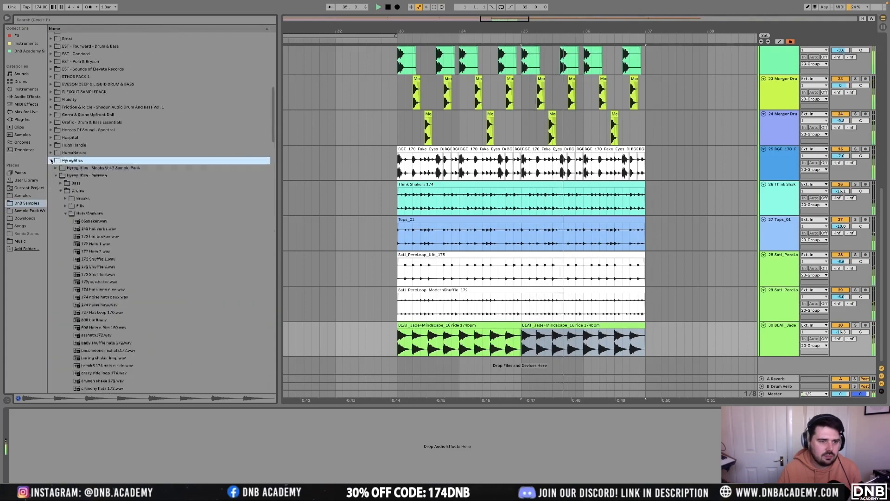
pyautogui.click(65, 214)
pyautogui.click(65, 198)
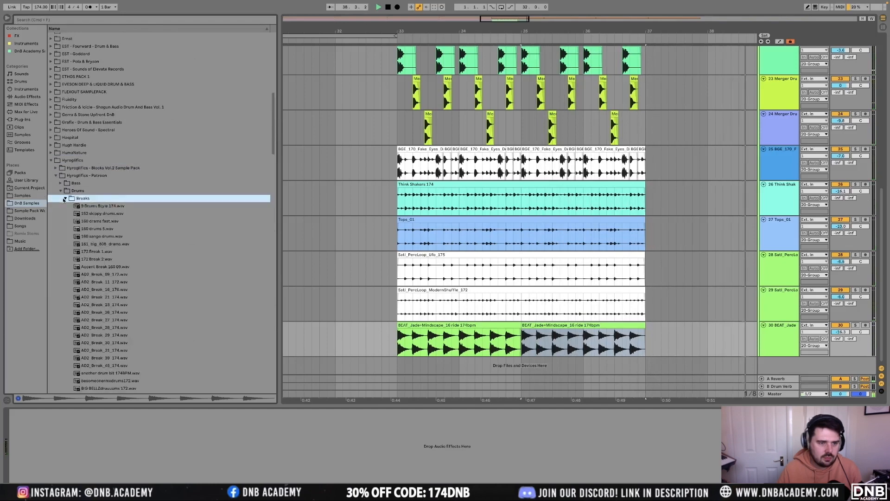
pyautogui.scroll(-9, 116, 265)
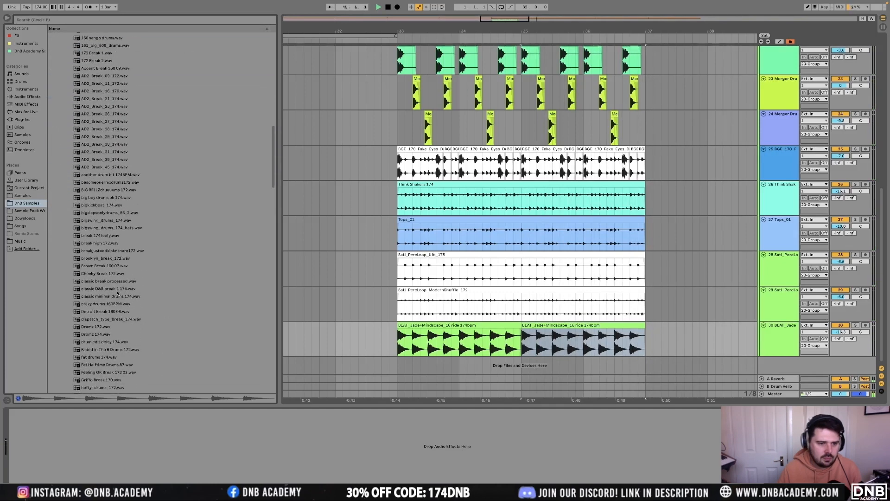
pyautogui.press('space')
pyautogui.click(112, 296)
pyautogui.click(111, 290)
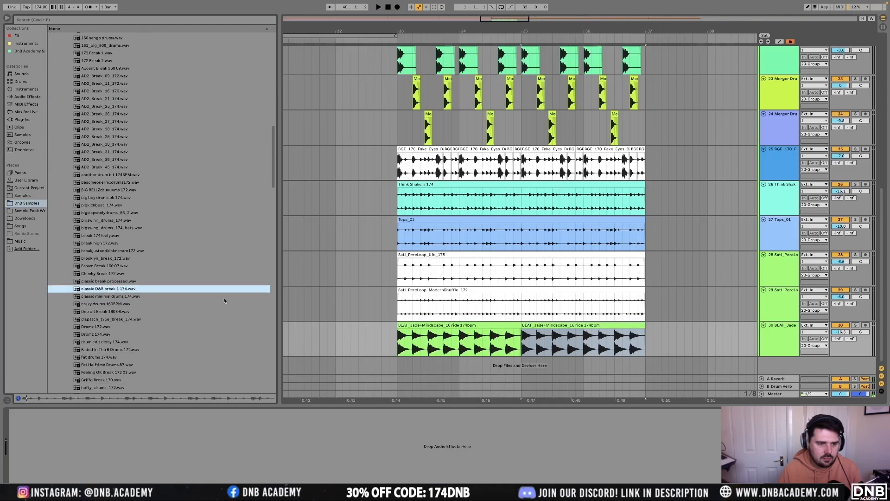
# Place classic D&B break 1 174 at bar 33 on its own track between the BGE_170 break and Think Shakers, and play it
pyautogui.scroll(1, 769, 229)
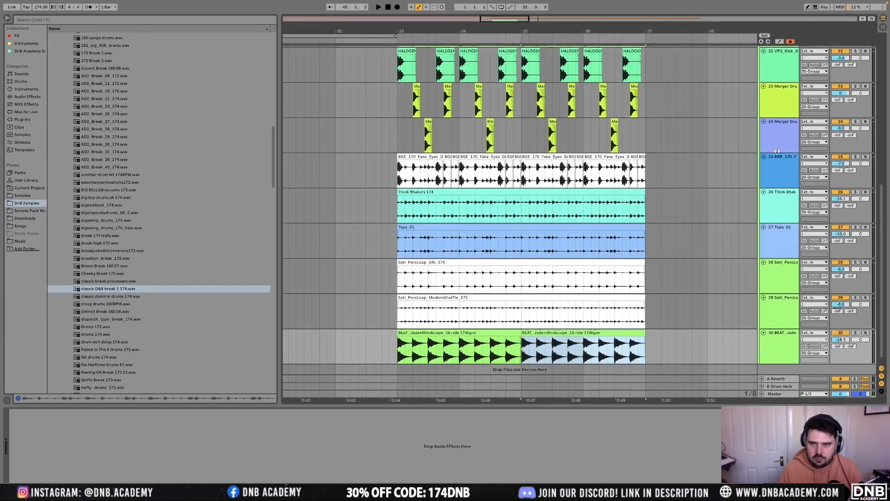
pyautogui.moveTo(108, 281); pyautogui.dragTo(398, 206)
pyautogui.press('space')
# Group the tracks from the Merger drum hit just above the BGE_170 break down to the ride loop inside the drum group
pyautogui.click(750, 181)
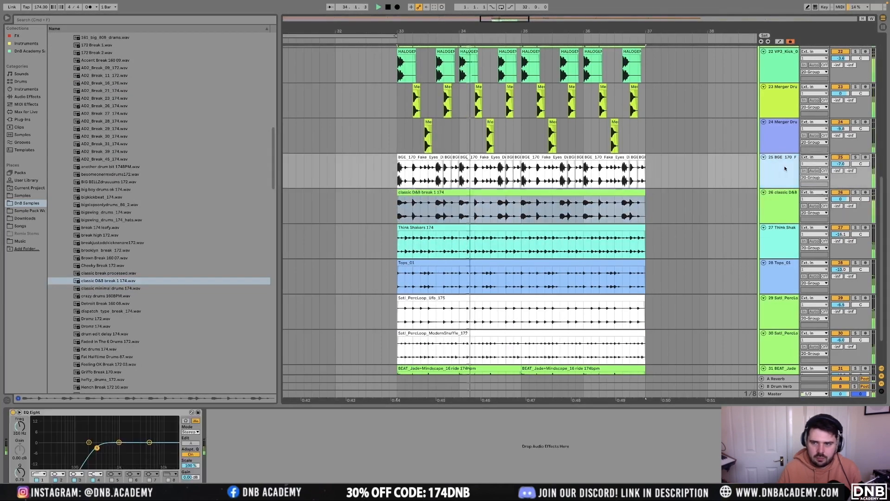
pyautogui.moveTo(443, 239); pyautogui.dragTo(468, 213)
pyautogui.click(772, 172)
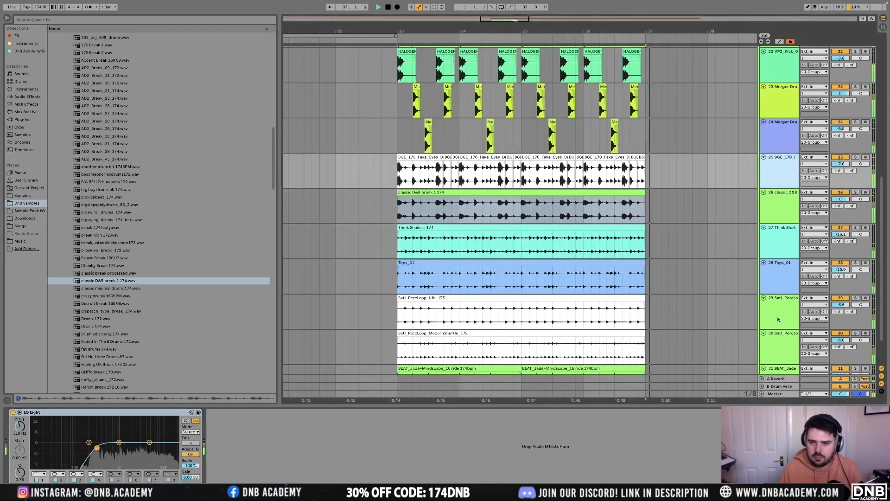
pyautogui.scroll(-3, 777, 320)
pyautogui.keyDown('shift'); pyautogui.click(777, 330); pyautogui.keyUp('shift')
pyautogui.scroll(5, 769, 237)
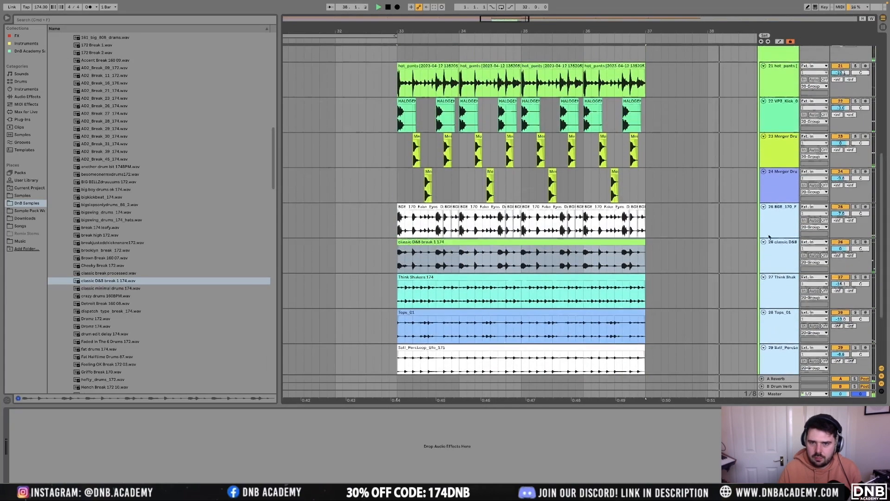
pyautogui.keyDown('shift'); pyautogui.click(772, 177); pyautogui.keyUp('shift')
pyautogui.press('super+g')
# Solo the new percussion and breaks group and restart playback from bar 33
pyautogui.click(772, 179)
pyautogui.press('s')
pyautogui.press('space')
pyautogui.press('space')
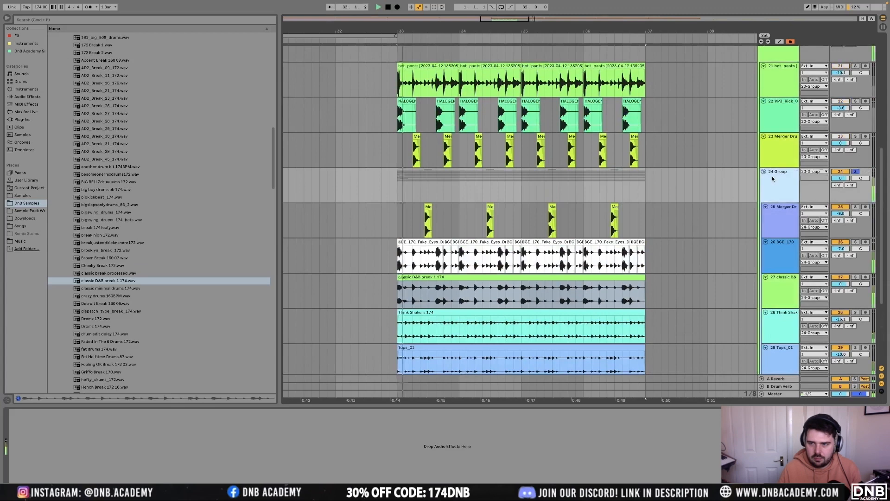
# Insert an empty audio track directly below the BGE_170 break and stop playback
pyautogui.click(771, 256)
pyautogui.press('super+t')
pyautogui.press('space')
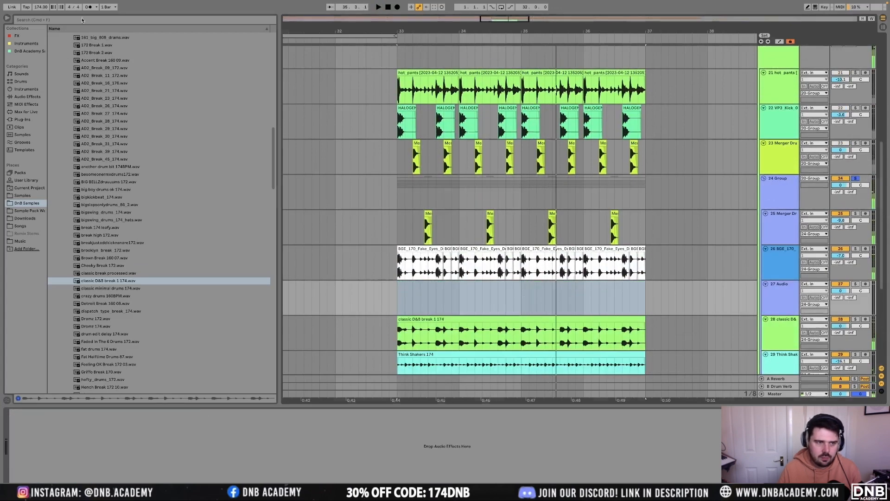
# Search the DnB samples for "amen" and audition the three matching breaks in the Sample Genie folder
pyautogui.click(85, 24)
pyautogui.write('amen')
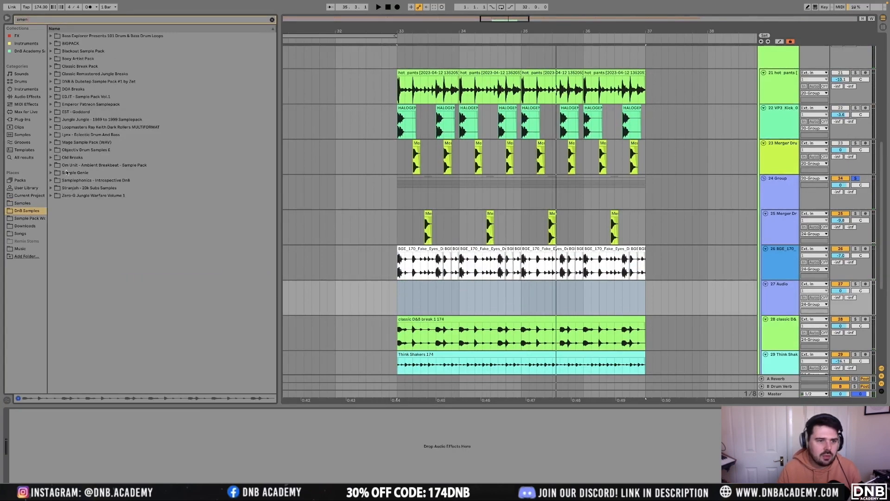
pyautogui.click(54, 174)
pyautogui.click(92, 188)
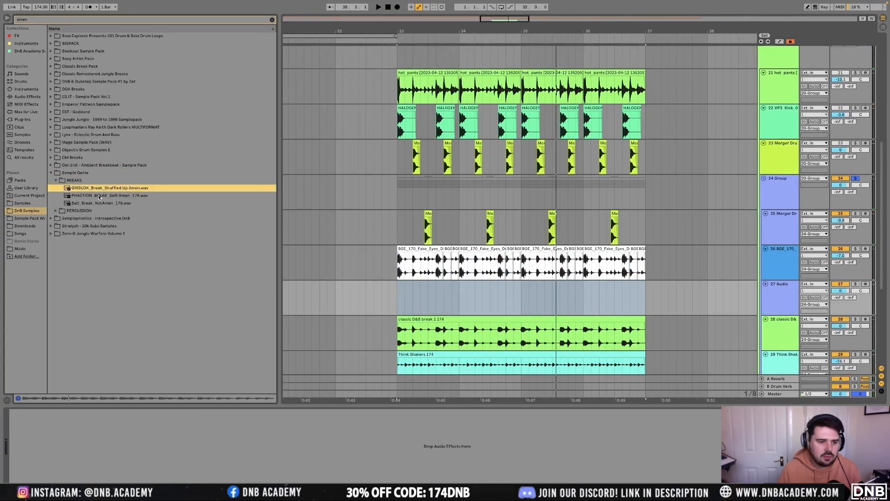
pyautogui.click(101, 196)
pyautogui.click(102, 203)
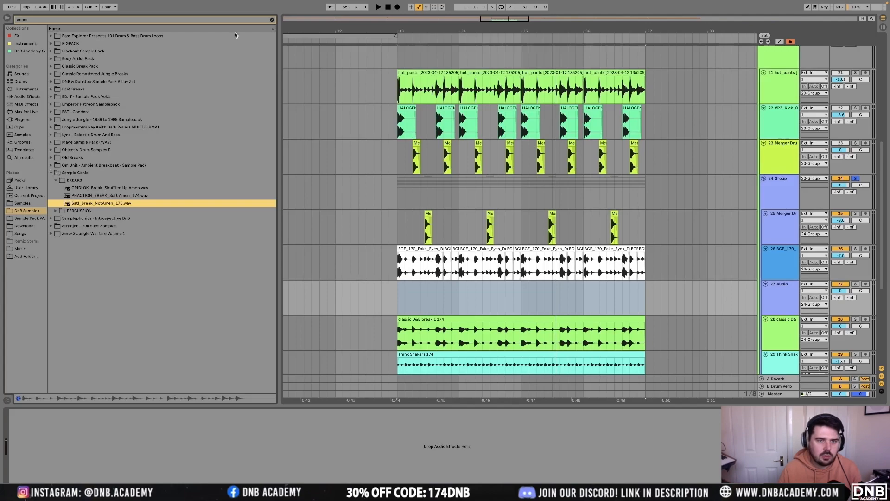
# Clear the "amen" search and look through the Satl folder's 17 - July & August and 16 - June packs for breaks
pyautogui.click(273, 20)
pyautogui.scroll(-15, 101, 278)
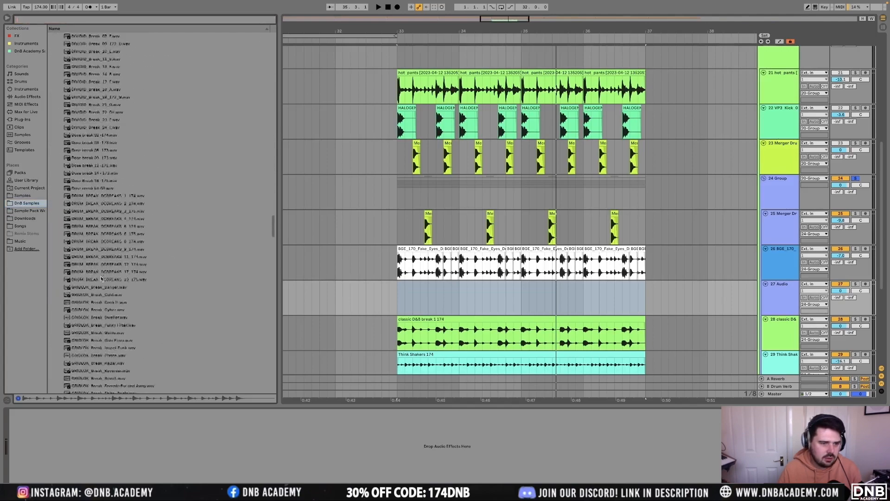
pyautogui.scroll(-10, 101, 278)
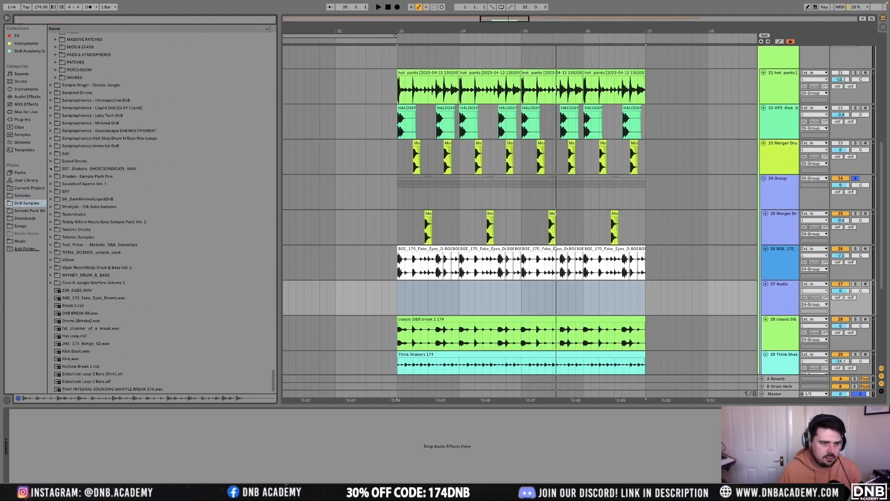
pyautogui.click(51, 153)
pyautogui.click(56, 283)
pyautogui.scroll(-3, 85, 291)
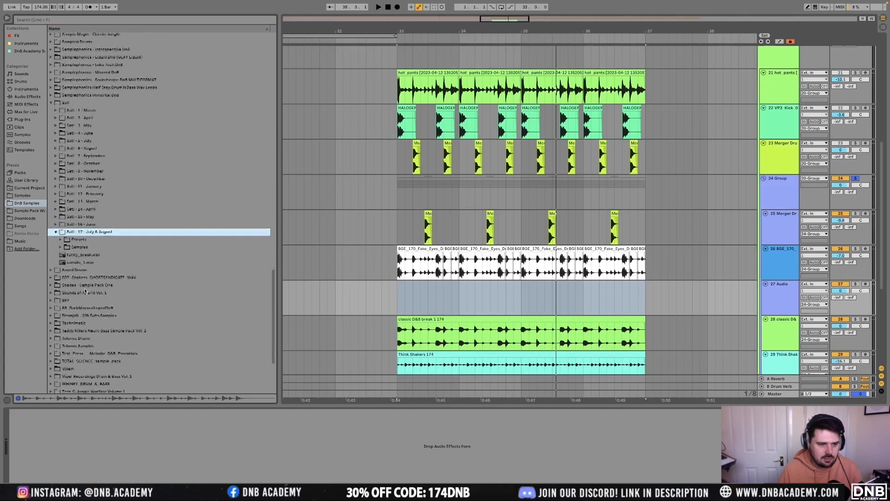
pyautogui.scroll(-2, 85, 291)
pyautogui.click(56, 211)
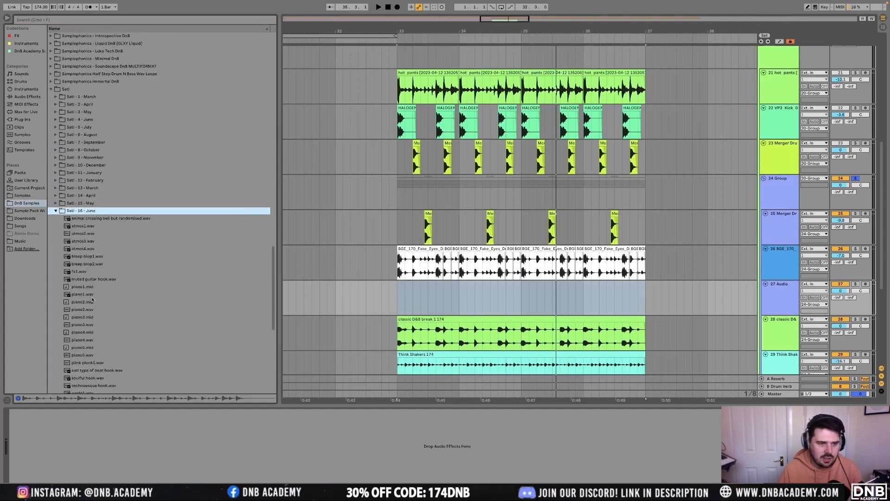
# Audition the breaks in the Satl 15 - May and 14 - April folders
pyautogui.click(55, 203)
pyautogui.click(84, 212)
pyautogui.click(85, 218)
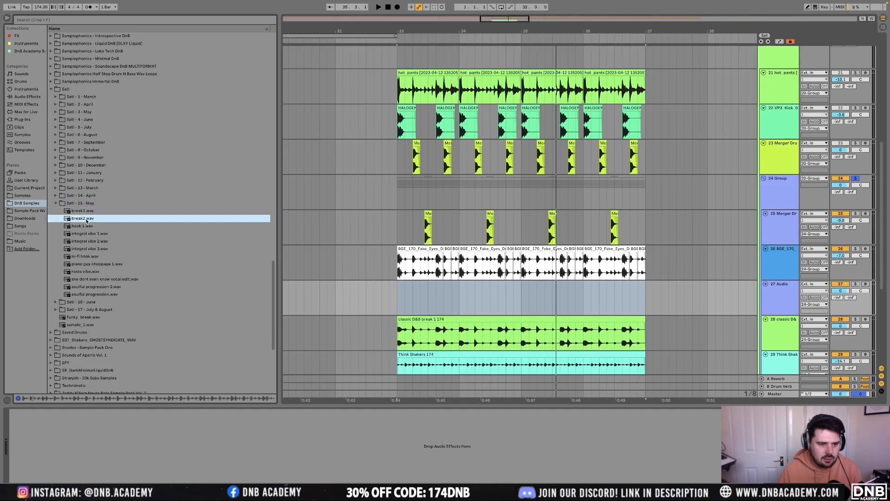
pyautogui.click(55, 195)
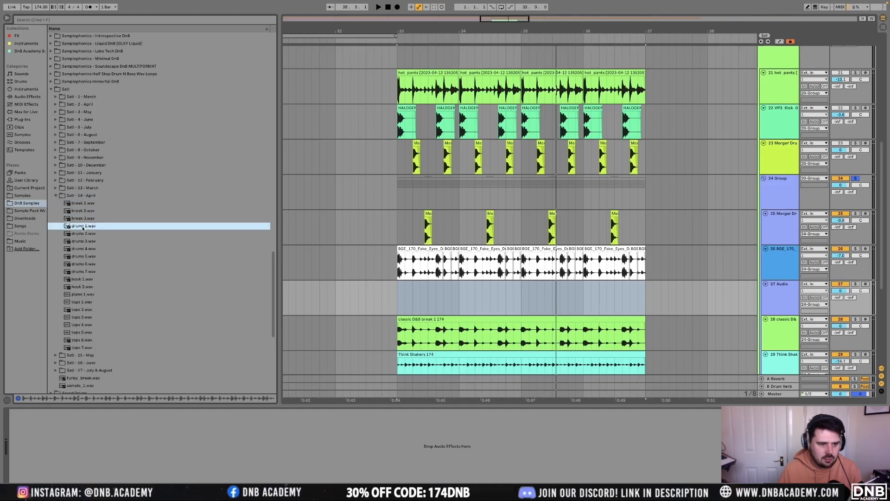
pyautogui.click(85, 211)
pyautogui.click(85, 219)
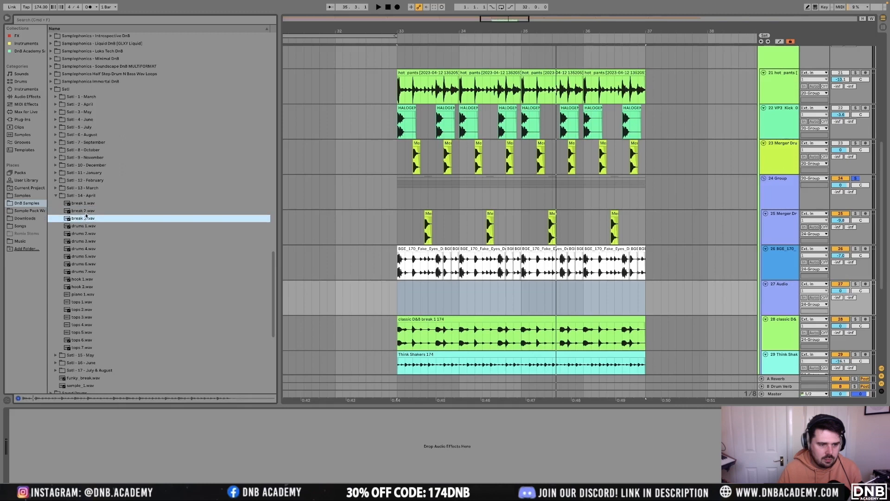
pyautogui.click(87, 204)
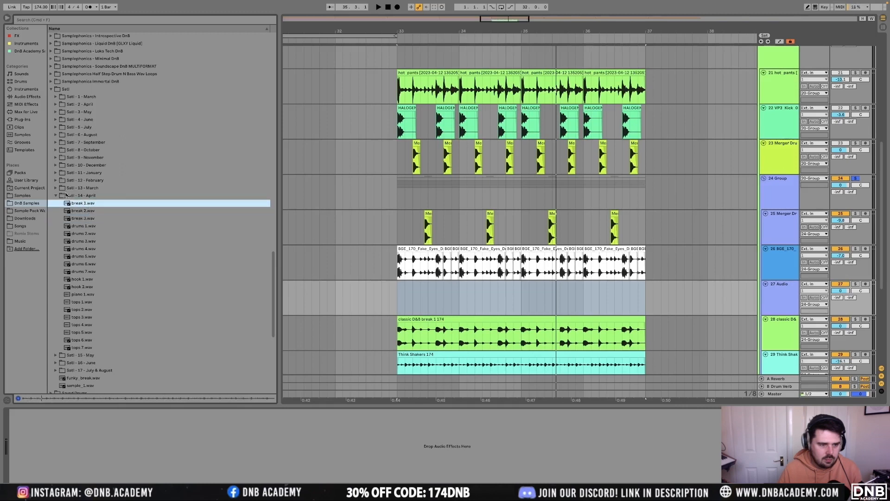
# Audition break1 through break5 in the Satl 13 - March folder
pyautogui.click(57, 188)
pyautogui.click(84, 265)
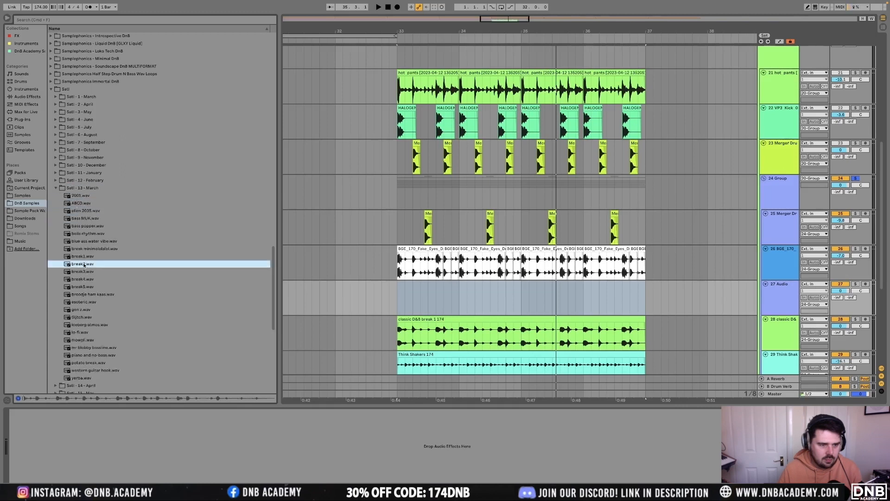
pyautogui.click(84, 271)
pyautogui.click(85, 280)
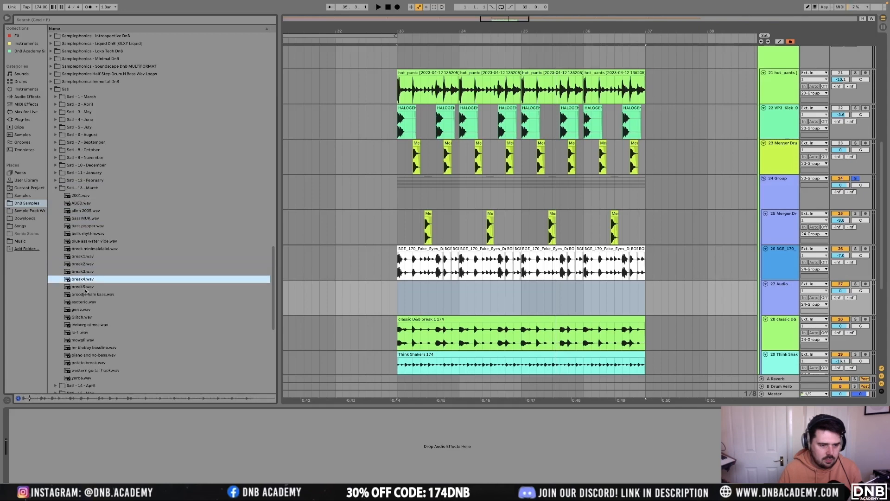
pyautogui.click(85, 288)
pyautogui.click(83, 257)
pyautogui.scroll(-5, 56, 328)
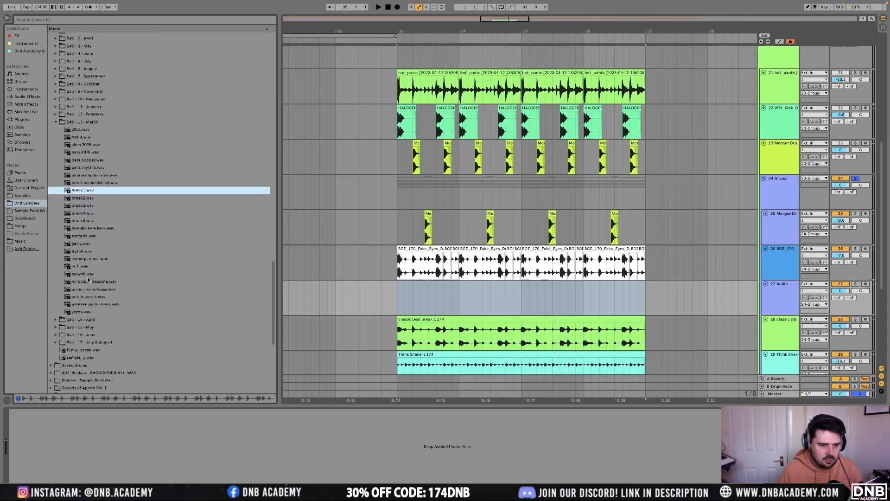
# Open the Samples folder of Satl 17 - July & August and audition break4 and break3
pyautogui.click(56, 339)
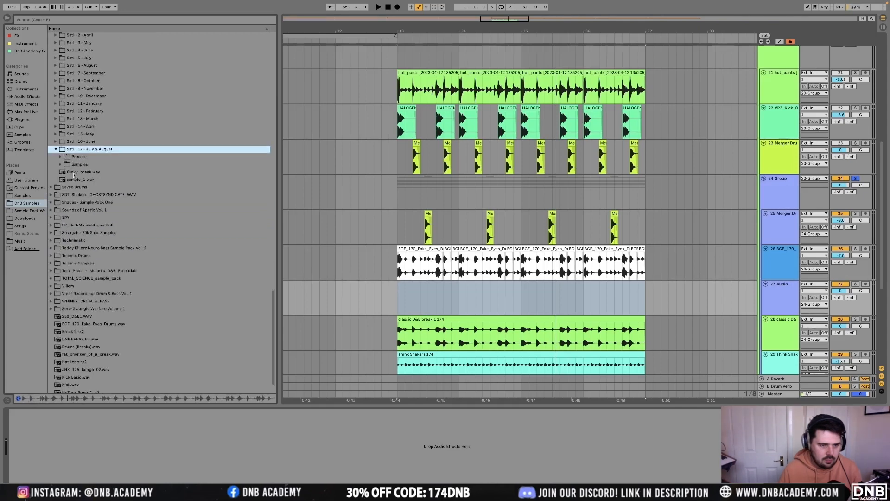
pyautogui.click(61, 164)
pyautogui.click(87, 225)
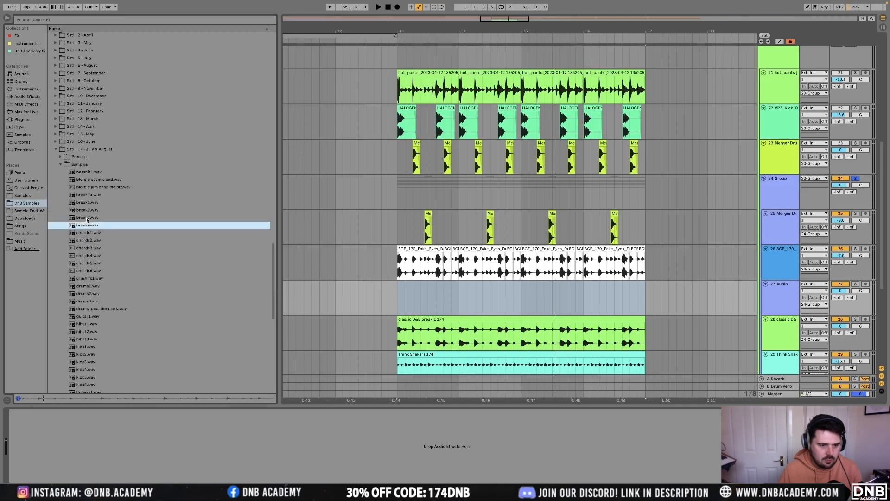
pyautogui.click(87, 218)
# Place break3 at bar 33 on the empty track, play it and duplicate the clip up to bar 37
pyautogui.moveTo(87, 220); pyautogui.dragTo(416, 287)
pyautogui.press('space')
pyautogui.hotkey('ctrl', 'd')
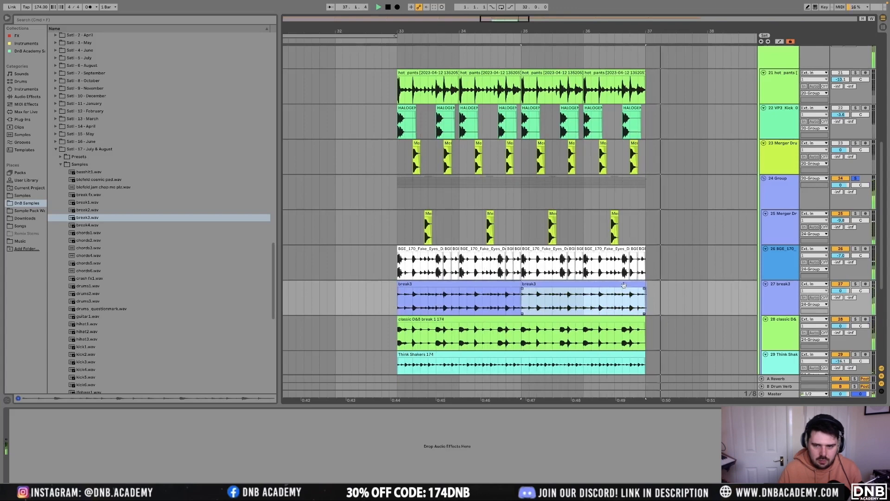
pyautogui.click(781, 201)
pyautogui.scroll(4, 780, 201)
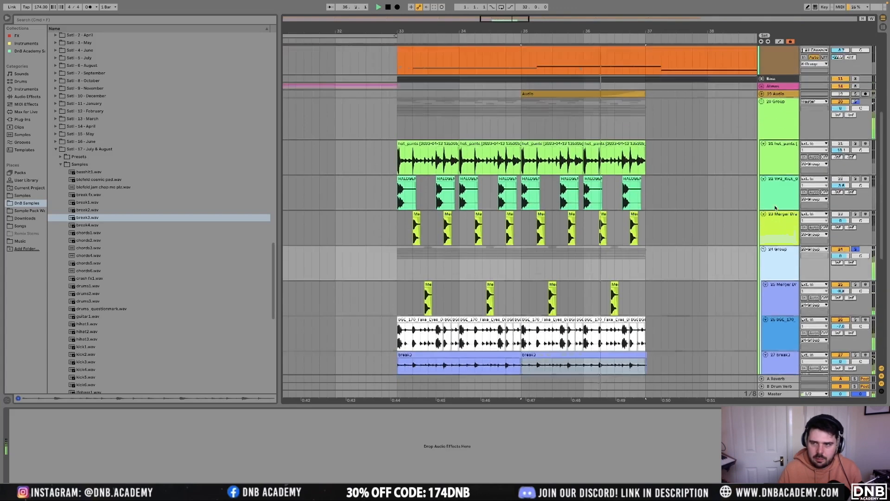
pyautogui.press('space')
pyautogui.click(779, 125)
pyautogui.click(26, 97)
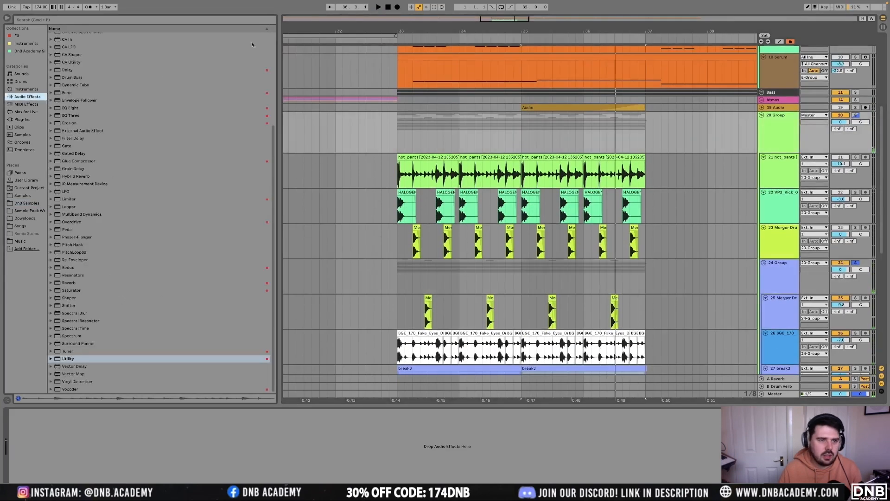
# Delete both break3 clips between bars 33 and 37
pyautogui.scroll(-4, 445, 299)
pyautogui.click(575, 268)
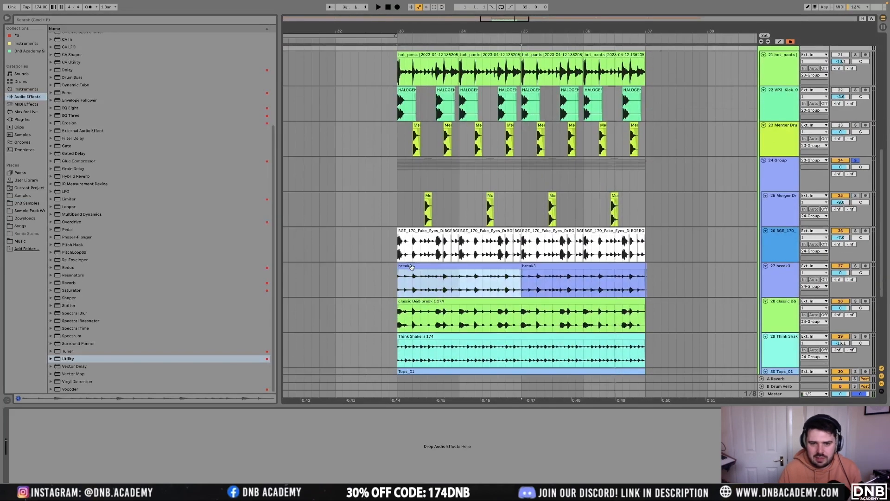
pyautogui.press('Delete')
pyautogui.press('Delete')
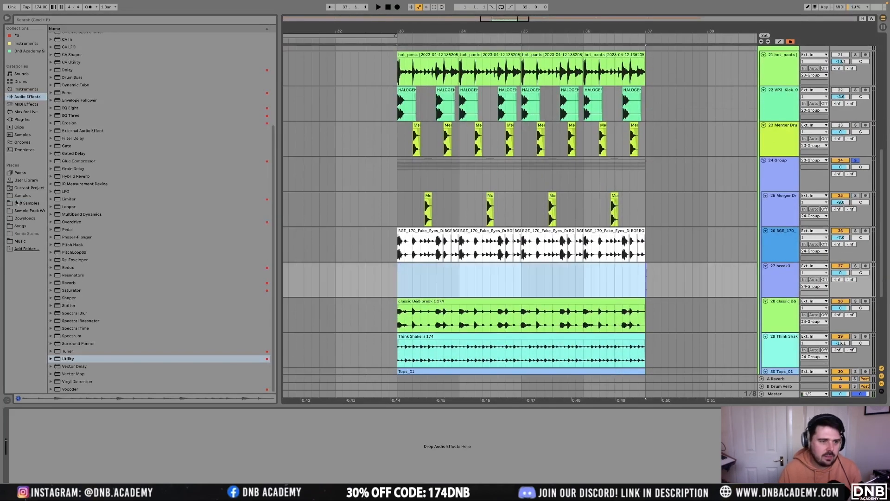
# Search the DnB Samples folder for "amen" again, then extend the search to the whole Samples folder
pyautogui.click(16, 203)
pyautogui.scroll(2, 97, 49)
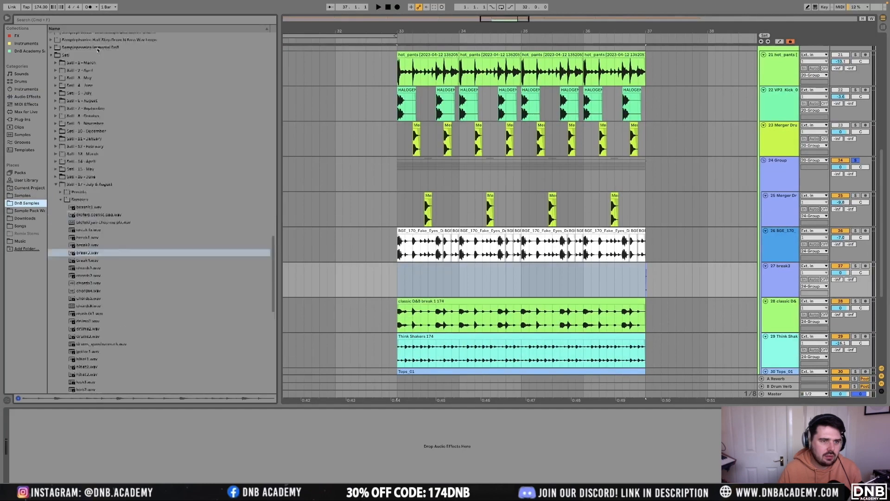
pyautogui.scroll(3, 97, 49)
pyautogui.click(98, 19)
pyautogui.write('amen')
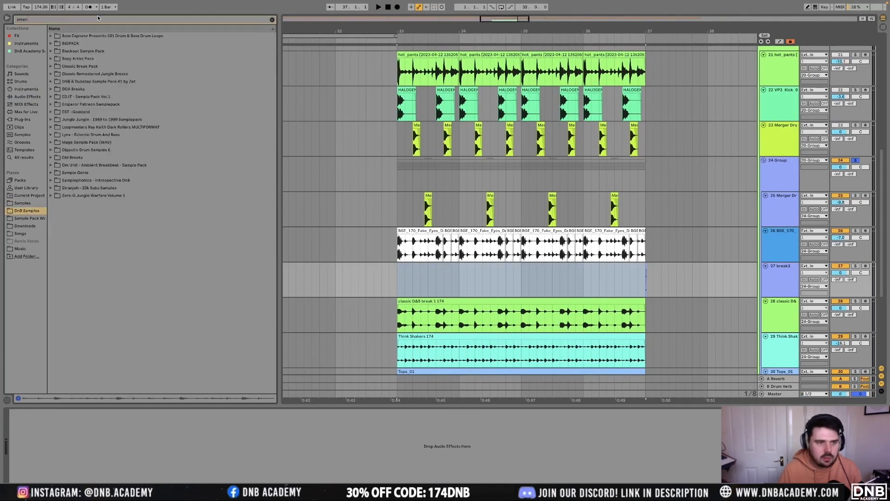
pyautogui.click(52, 158)
pyautogui.click(22, 204)
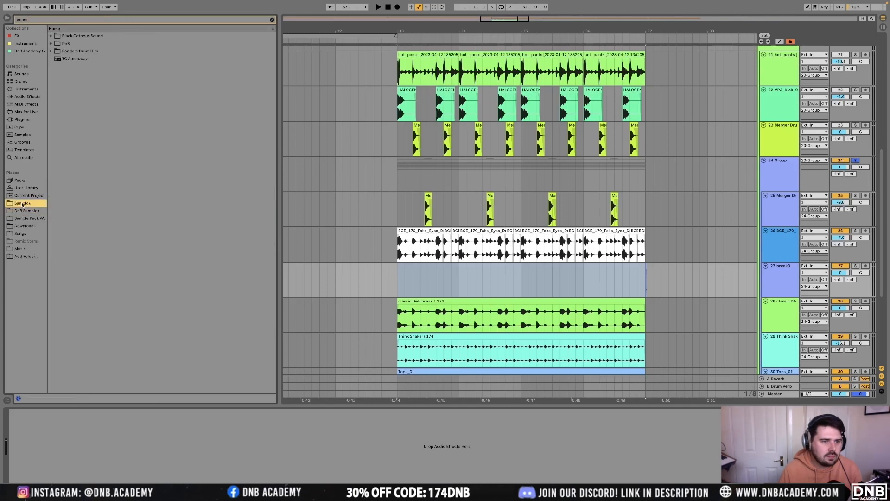
# Look through the amen results in the Random Drum Hits, DnB and Black Octopus Sound folders
pyautogui.click(51, 52)
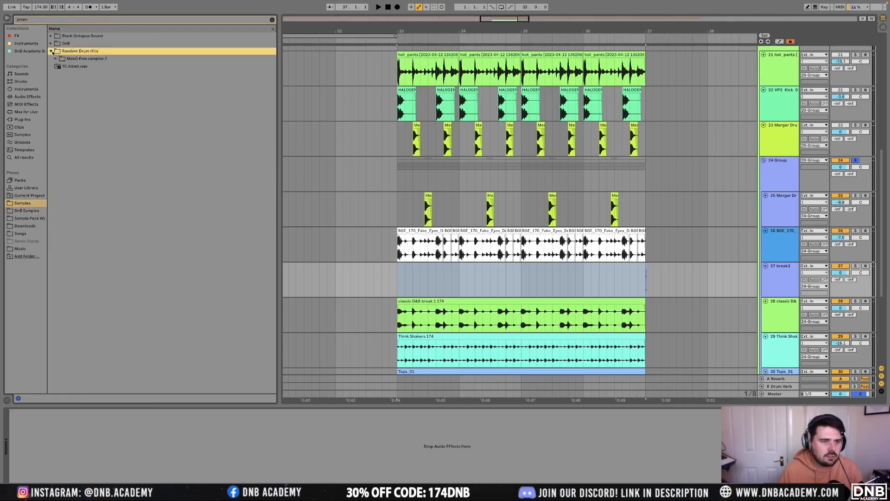
pyautogui.click(62, 61)
pyautogui.click(52, 43)
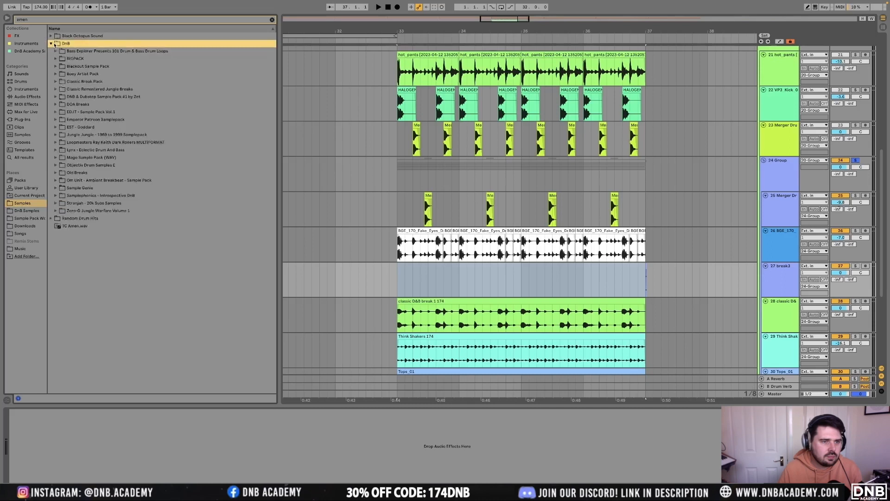
pyautogui.click(52, 36)
pyautogui.click(56, 43)
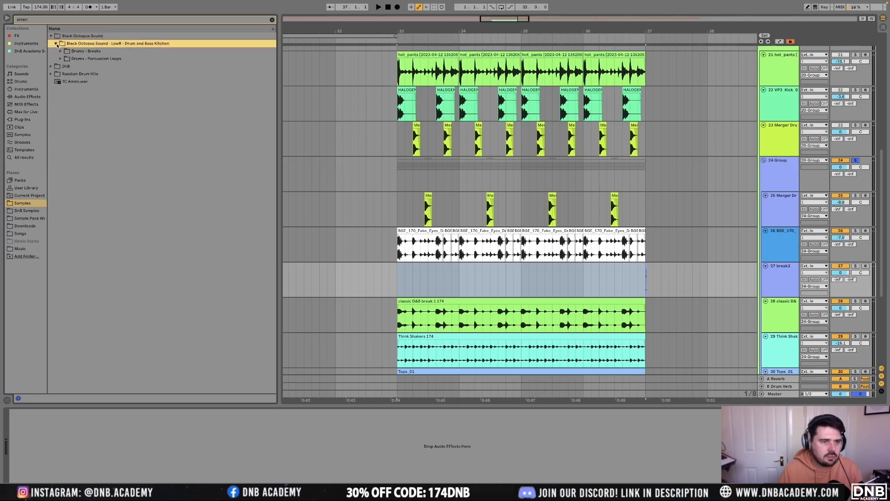
pyautogui.click(53, 66)
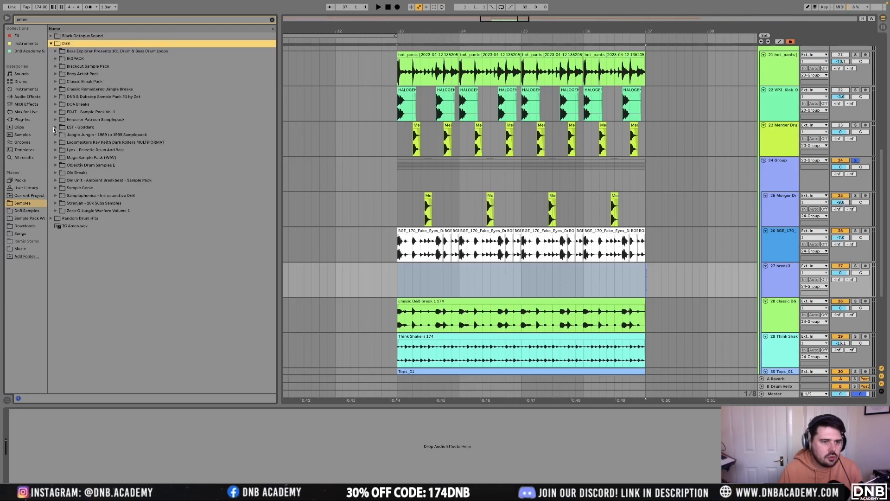
# Audition amen.wav from the DnB Old Breaks folder, place it at bar 33 on the emptied break3 track and open the clip
pyautogui.click(55, 172)
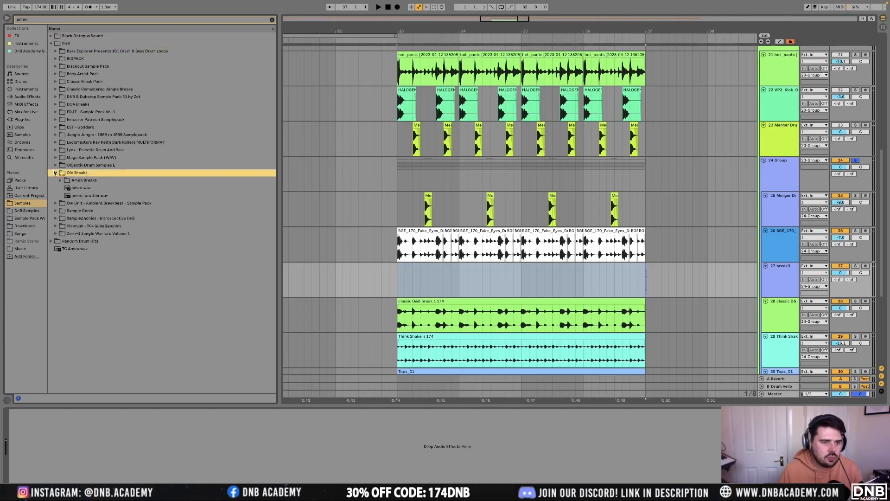
pyautogui.click(75, 188)
pyautogui.moveTo(77, 191); pyautogui.dragTo(398, 270)
pyautogui.moveTo(614, 278); pyautogui.dragTo(697, 280)
pyautogui.doubleClick(416, 266)
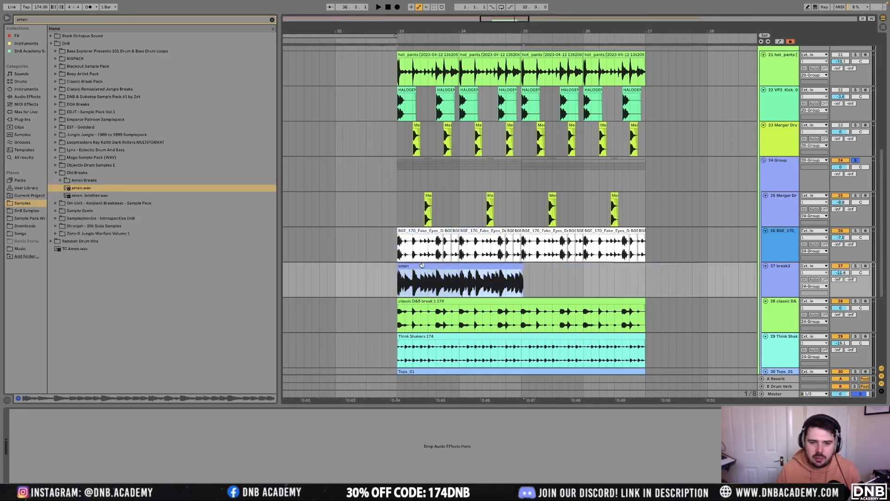
# Warp the amen clip, tighten its waveform to fit two bars and split the clip at bar 34
pyautogui.click(85, 149)
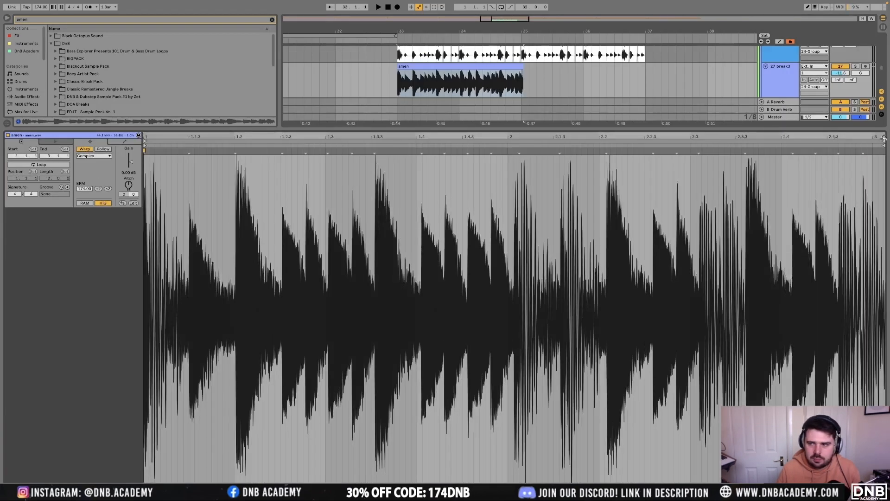
pyautogui.moveTo(883, 151); pyautogui.dragTo(871, 152)
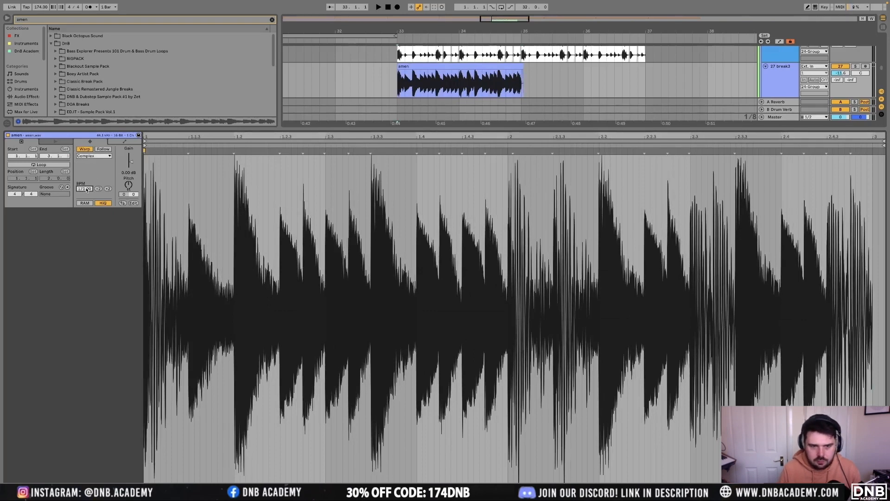
pyautogui.click(458, 80)
pyautogui.press('super+e')
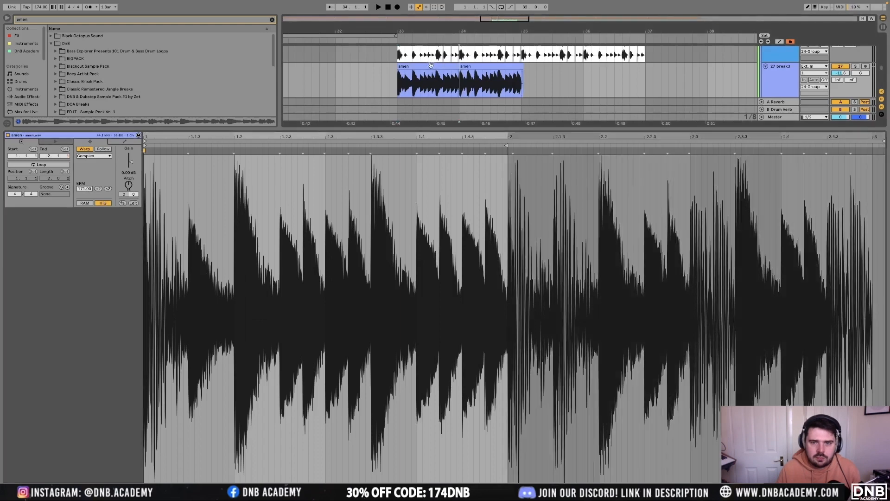
# Slice the amen's first bar, separating its opening half-beat hit and copying that hit to the second half of beat 3
pyautogui.scroll(5, 418, 81)
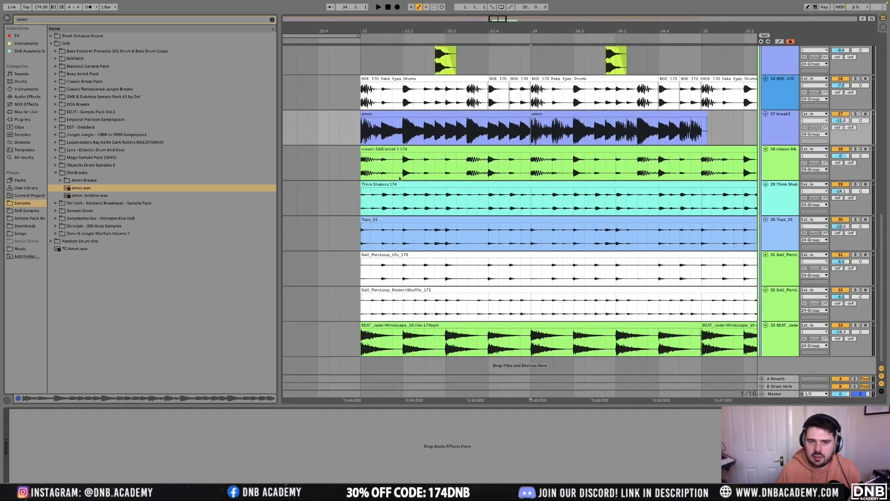
pyautogui.click(380, 137)
pyautogui.moveTo(372, 114); pyautogui.dragTo(475, 121)
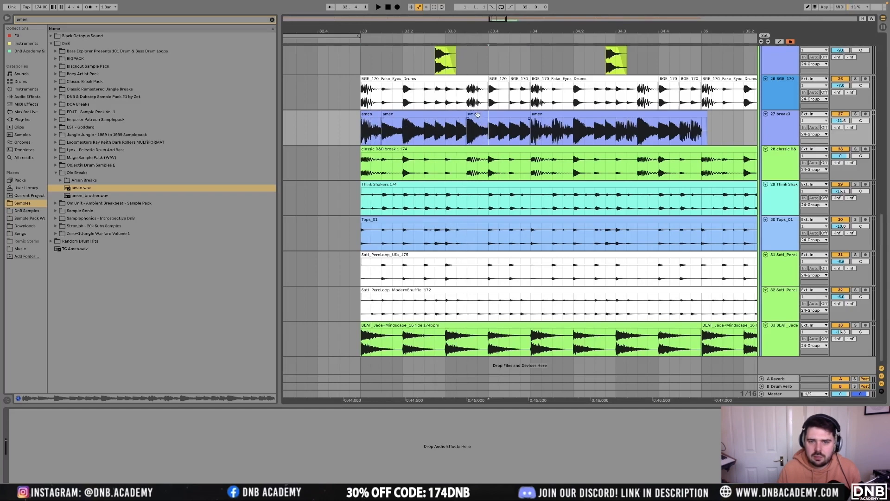
pyautogui.moveTo(501, 120); pyautogui.dragTo(502, 119)
pyautogui.moveTo(376, 120); pyautogui.dragTo(481, 119)
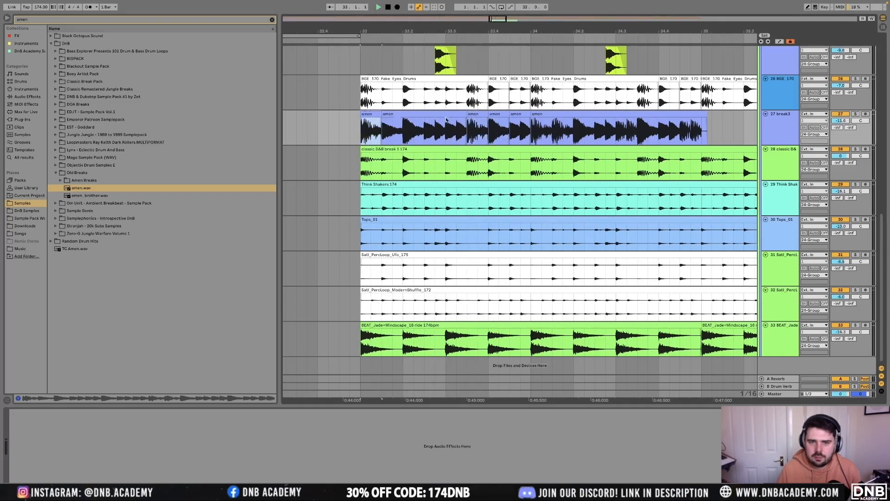
# Duplicate the edited one-bar amen pattern on the break3 track until it fills the section up to bar 37
pyautogui.scroll(-5, 532, 124)
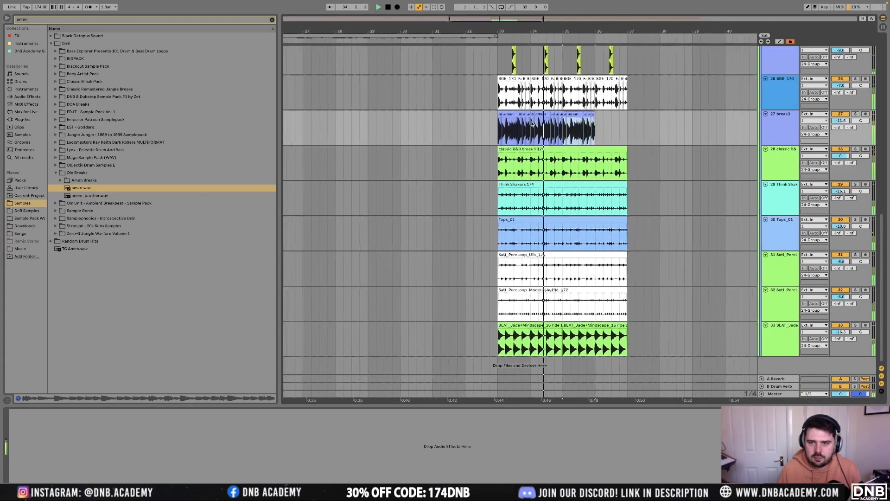
pyautogui.scroll(-3, 532, 124)
pyautogui.press('super+d')
# Clear the amen search and load EQ Eight from the audio effects onto the break3 track
pyautogui.click(788, 130)
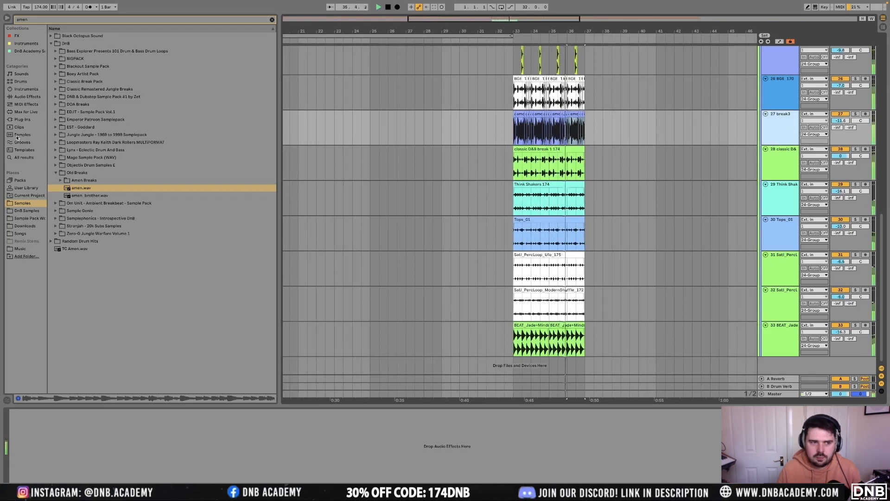
pyautogui.click(28, 96)
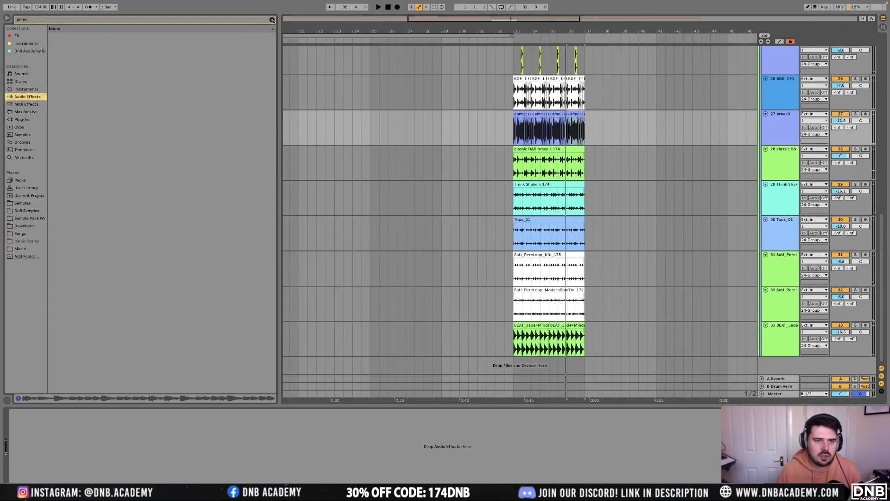
pyautogui.click(272, 21)
pyautogui.click(70, 224)
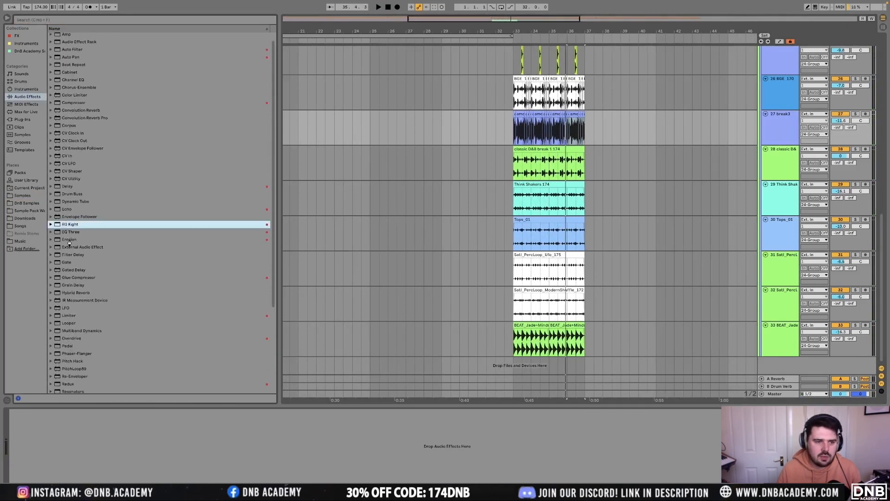
pyautogui.press('Return')
# Set the first band of the break3 EQ Eight to a low cut at about 3.75 kHz and play back the section
pyautogui.click(35, 473)
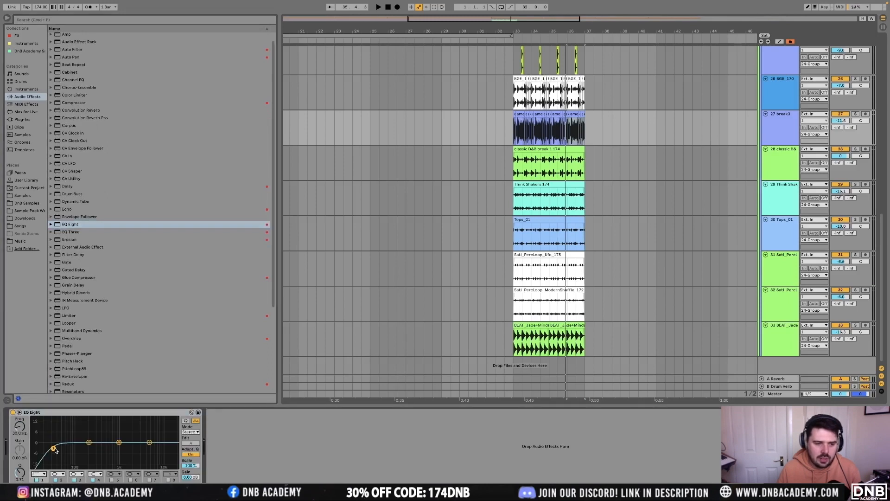
pyautogui.press('space')
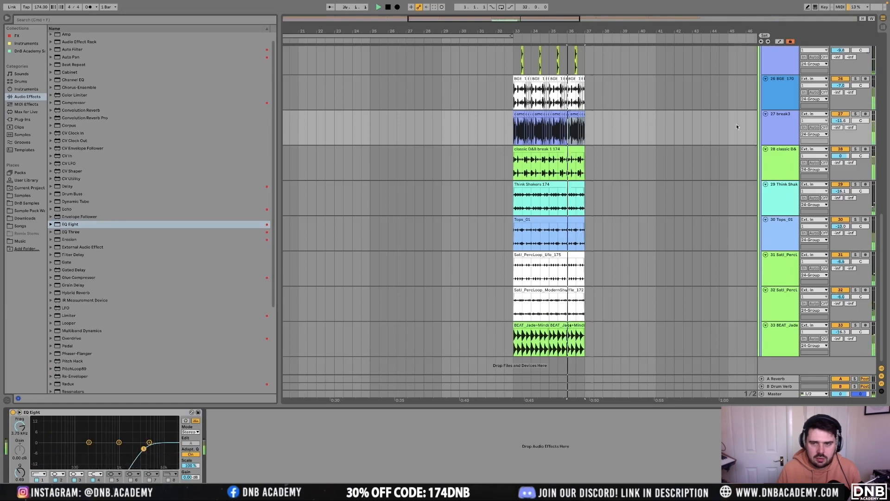
pyautogui.scroll(3, 793, 137)
pyautogui.scroll(6, 793, 137)
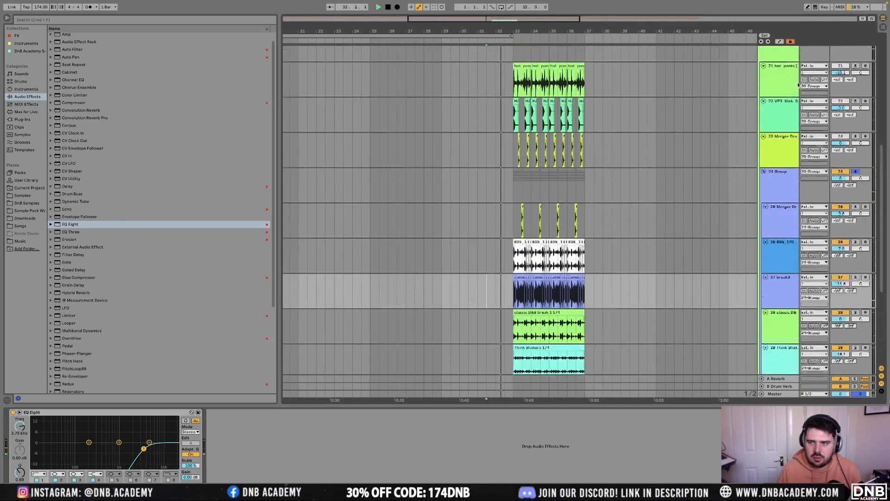
# Move the hot_pants break into the nested breaks group and add EQ Eight to that group with a low cut at about 220 Hz
pyautogui.click(784, 89)
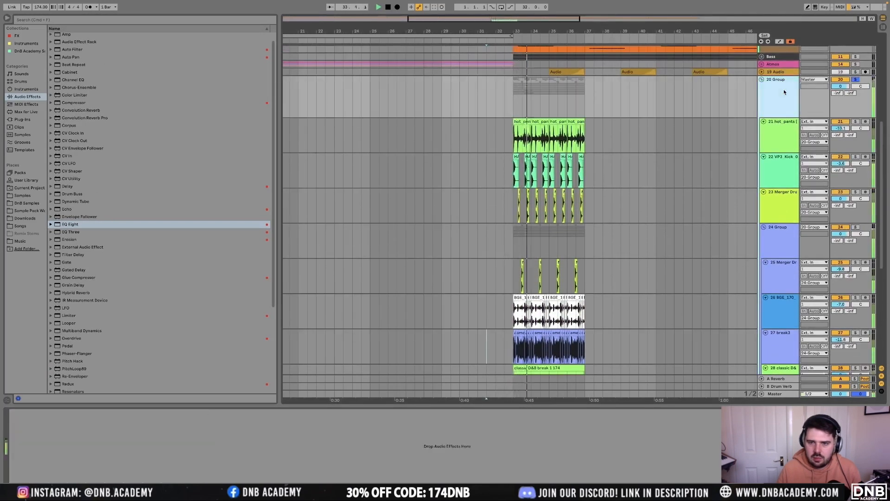
pyautogui.moveTo(783, 129); pyautogui.dragTo(785, 267)
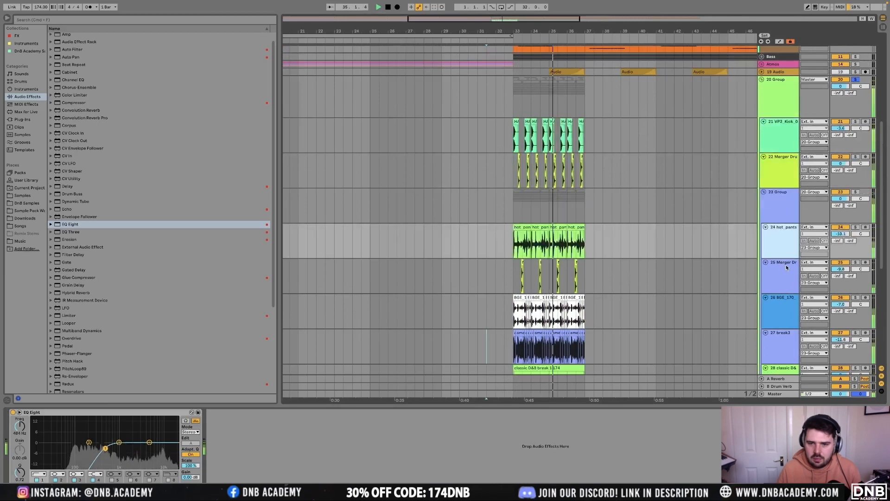
pyautogui.click(787, 208)
pyautogui.doubleClick(70, 224)
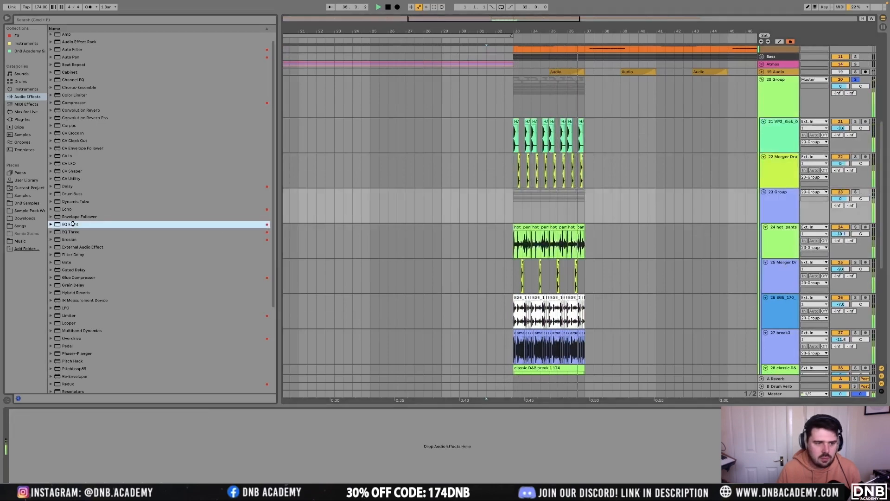
pyautogui.click(39, 474)
pyautogui.click(39, 432)
pyautogui.moveTo(54, 448); pyautogui.dragTo(90, 448)
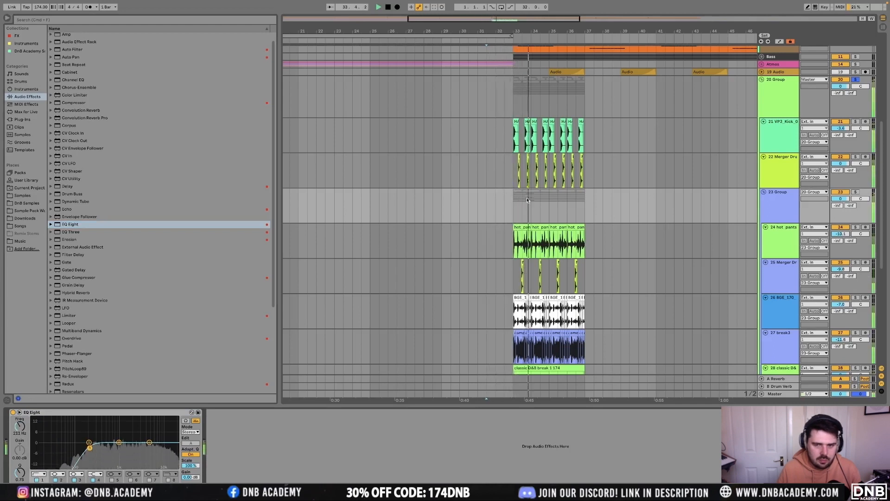
pyautogui.click(763, 191)
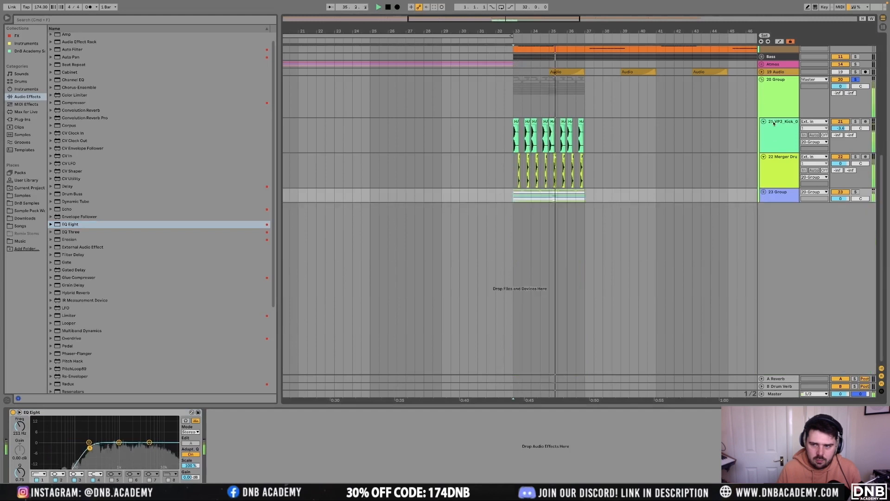
# Add EQ Eight to the kick track and cut about 2 dB around 370 Hz while the drums play
pyautogui.click(772, 92)
pyautogui.press('space')
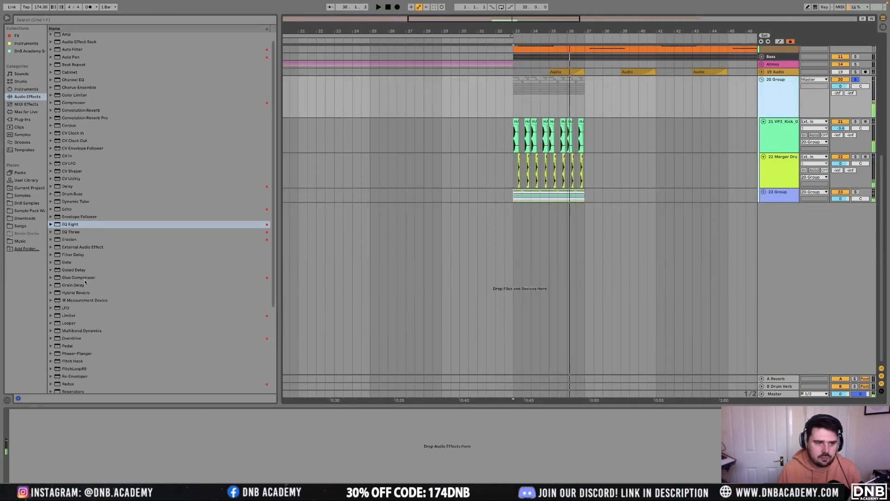
pyautogui.moveTo(72, 225); pyautogui.dragTo(469, 134)
pyautogui.moveTo(533, 128); pyautogui.dragTo(533, 128)
pyautogui.press('space')
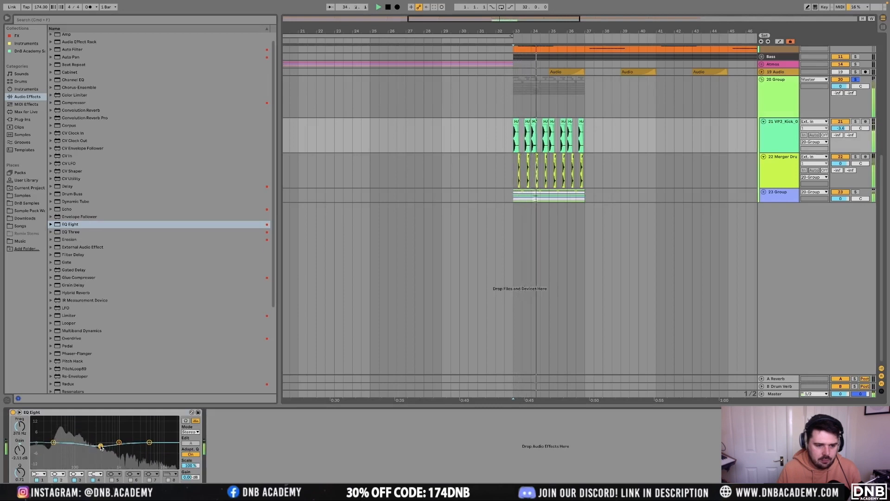
# Add a Glue Compressor to the main drum group with Soft clip on, threshold about -9 dB and makeup 4.78 dB
pyautogui.click(787, 109)
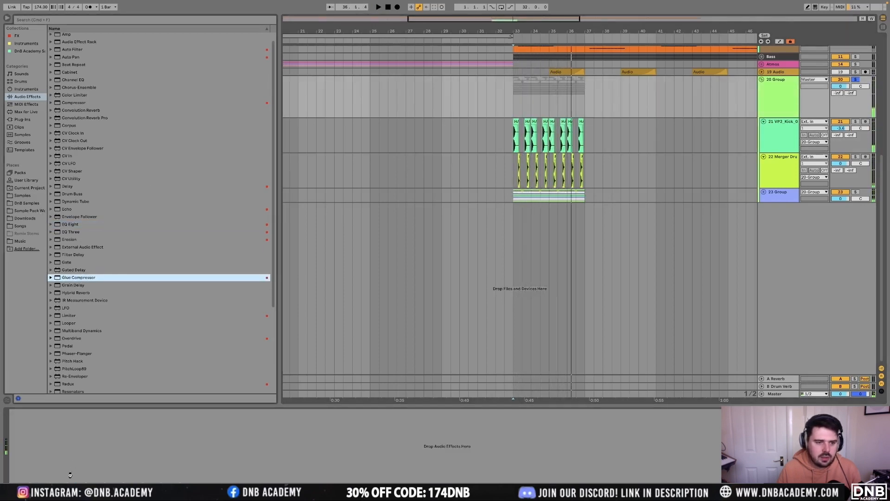
pyautogui.doubleClick(80, 277)
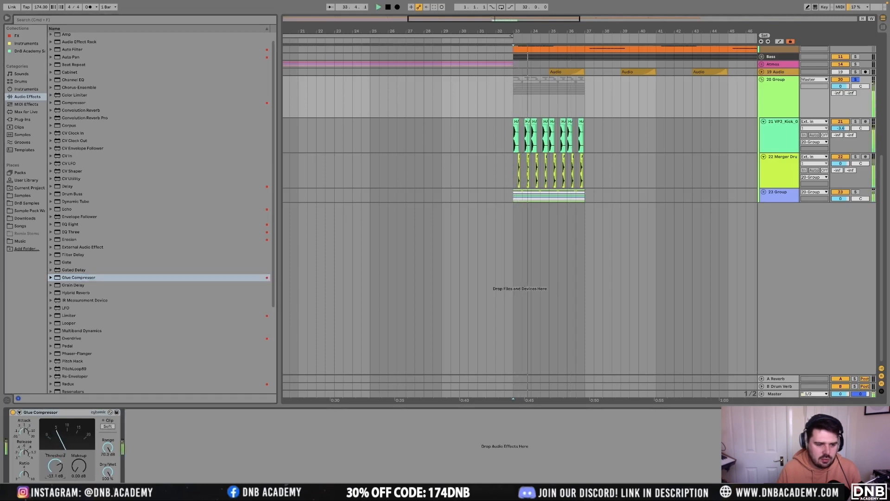
pyautogui.click(105, 427)
pyautogui.moveTo(79, 466); pyautogui.dragTo(56, 467)
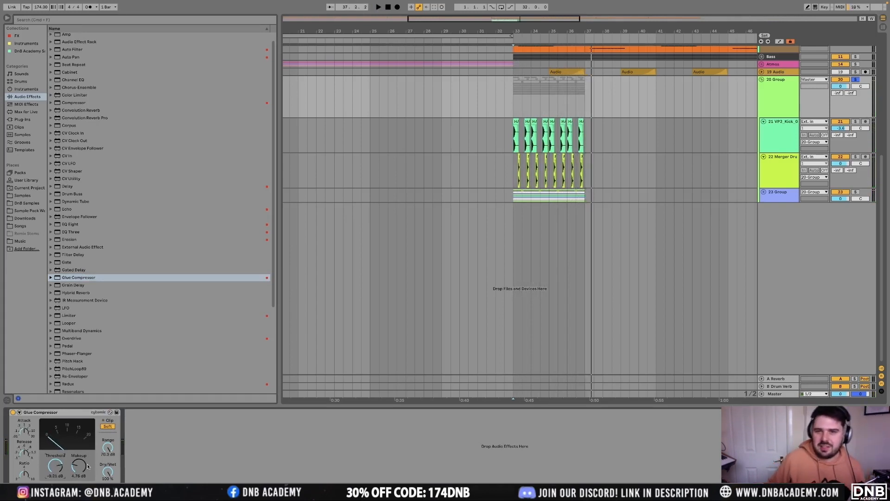
# Rename the main drum group as Drums and colour it and all its grouped tracks white
pyautogui.press('super+r')
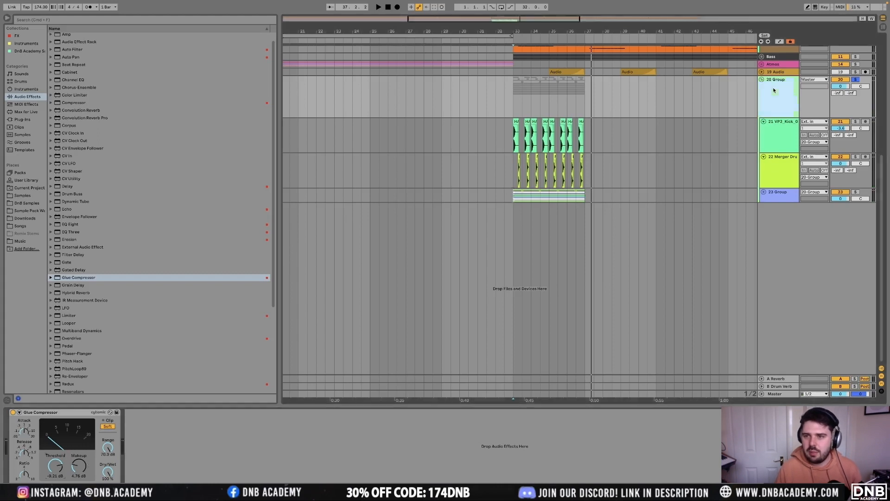
pyautogui.write('DR')
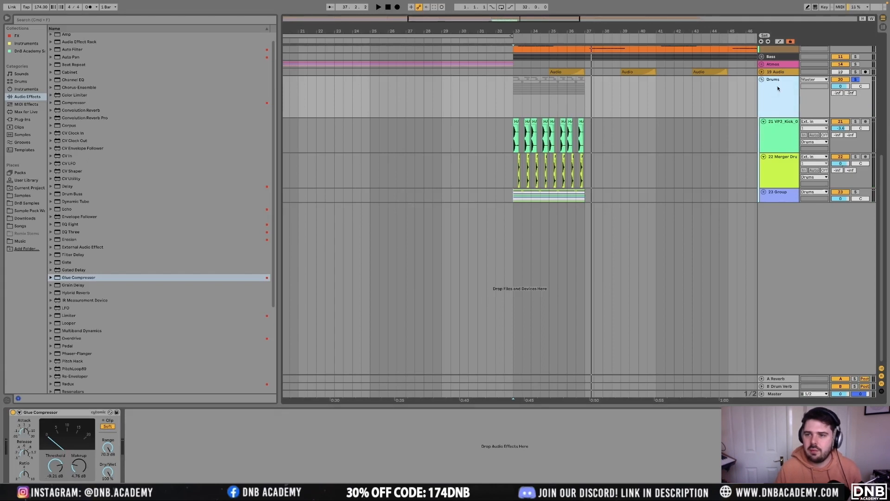
pyautogui.rightClick(777, 88)
pyautogui.click(870, 195)
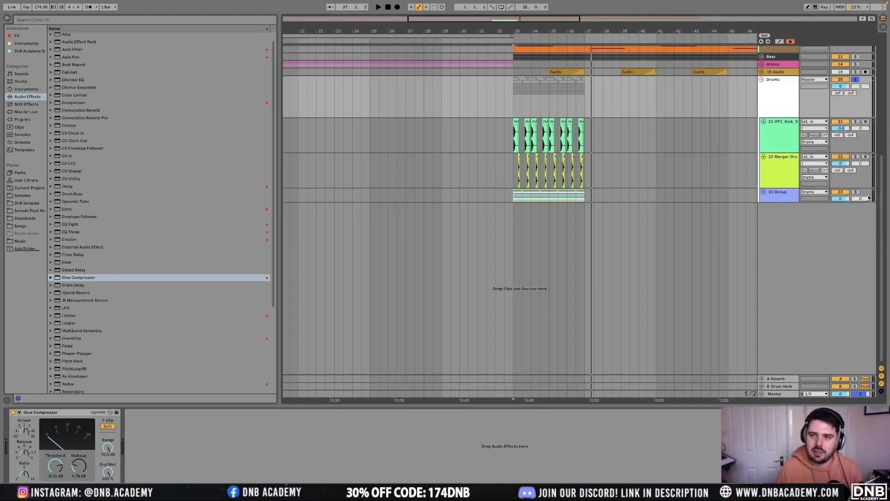
pyautogui.rightClick(788, 108)
pyautogui.click(821, 252)
# Duplicate the four-bar Drums section from bar 33 repeatedly until it ends with the melody clips at bar 65
pyautogui.press('w')
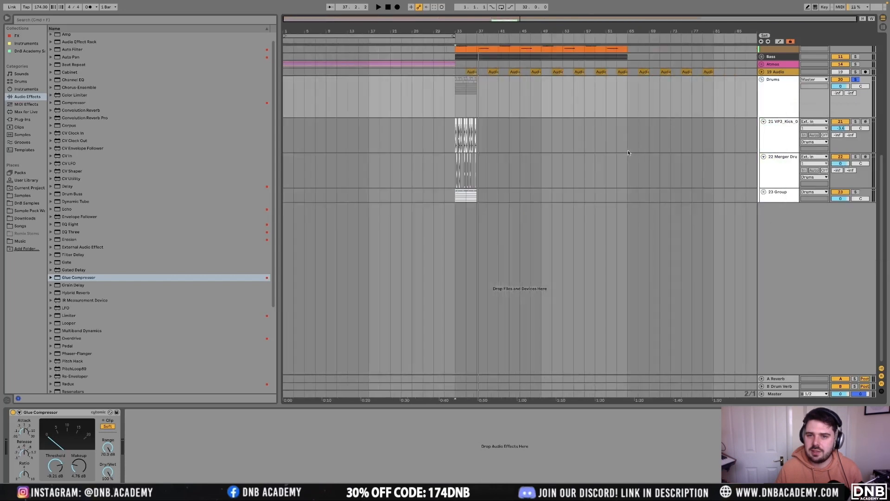
pyautogui.scroll(2, 469, 124)
pyautogui.moveTo(455, 121); pyautogui.dragTo(479, 115)
pyautogui.scroll(5, 479, 115)
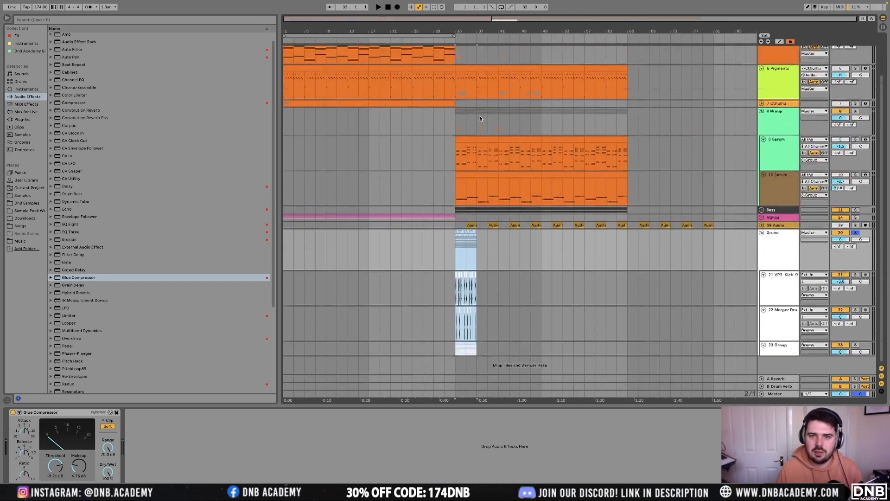
pyautogui.press('super+d')
pyautogui.press('super+d')
pyautogui.press('super+d')
pyautogui.press('super+d')
pyautogui.press('super+d')
pyautogui.press('super+d')
pyautogui.press('super+d')
pyautogui.press('super+d')
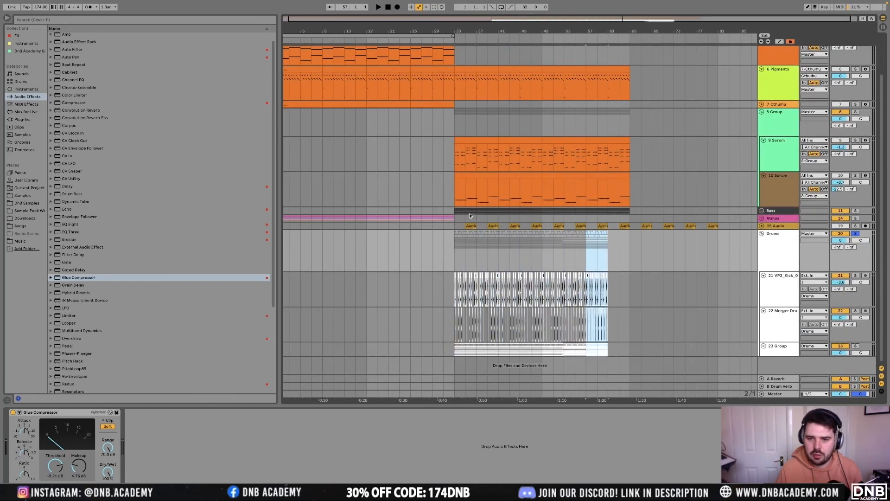
pyautogui.press('super+z')
# Play the transition into the drop and lower the Drums group volume to -8.9 dB
pyautogui.click(431, 248)
pyautogui.press('space')
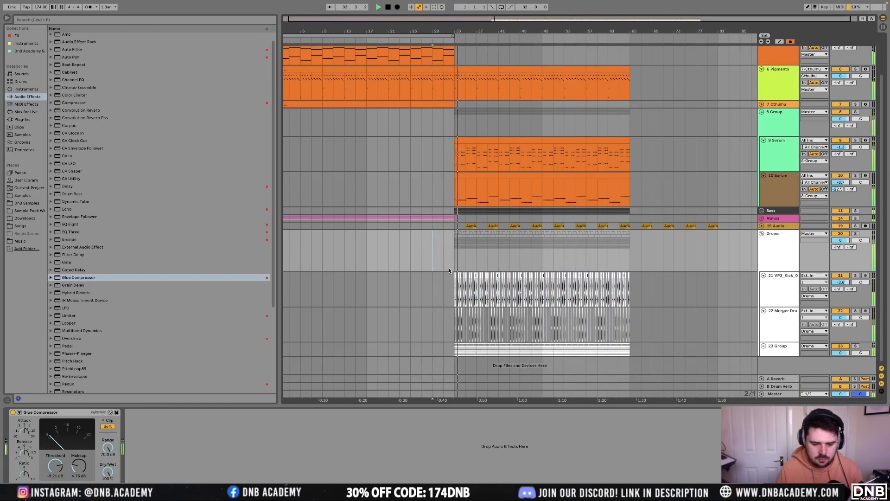
pyautogui.moveTo(841, 238); pyautogui.dragTo(835, 245)
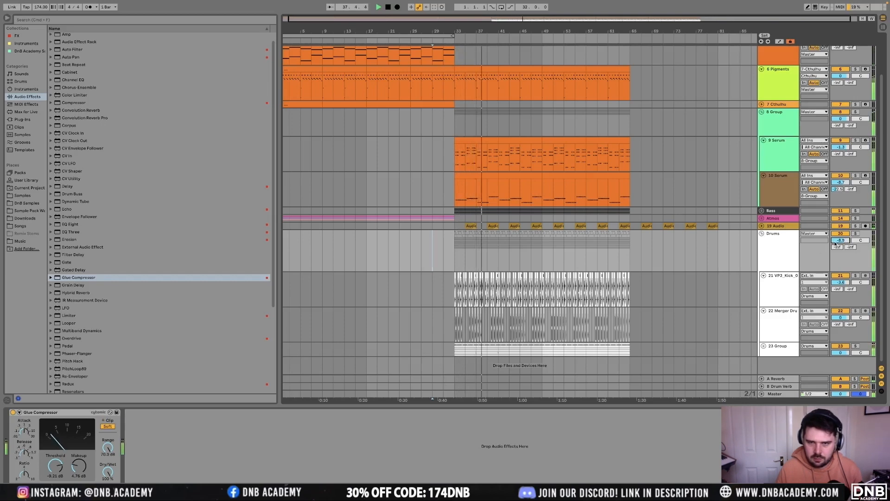
# Deactivate the two Pigments clips in the first half of the drop, bars 33 to 49
pyautogui.click(477, 70)
pyautogui.keyDown('shift'); pyautogui.click(517, 67); pyautogui.keyUp('shift')
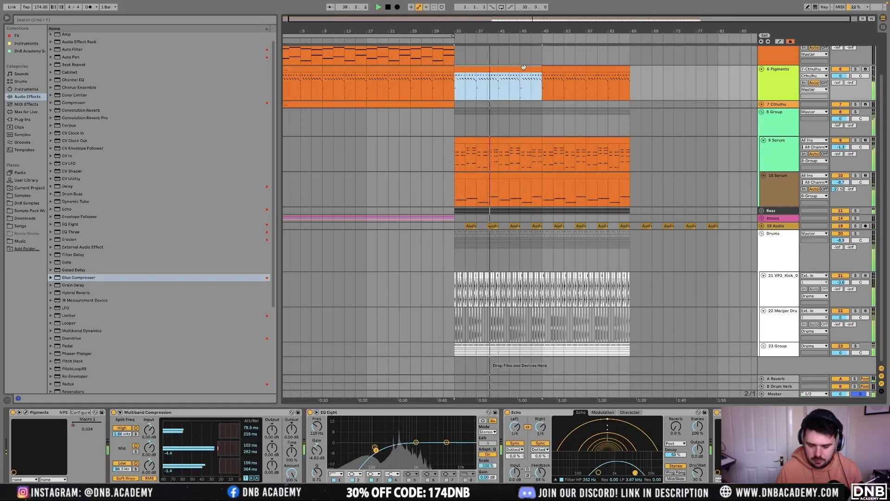
pyautogui.press('0')
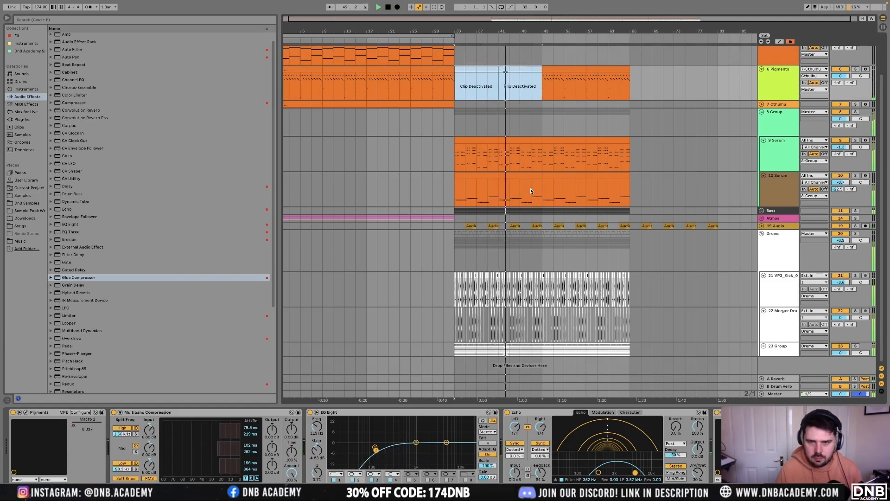
# Solo and expand the Bass group, and mute its first Serum track
pyautogui.click(769, 210)
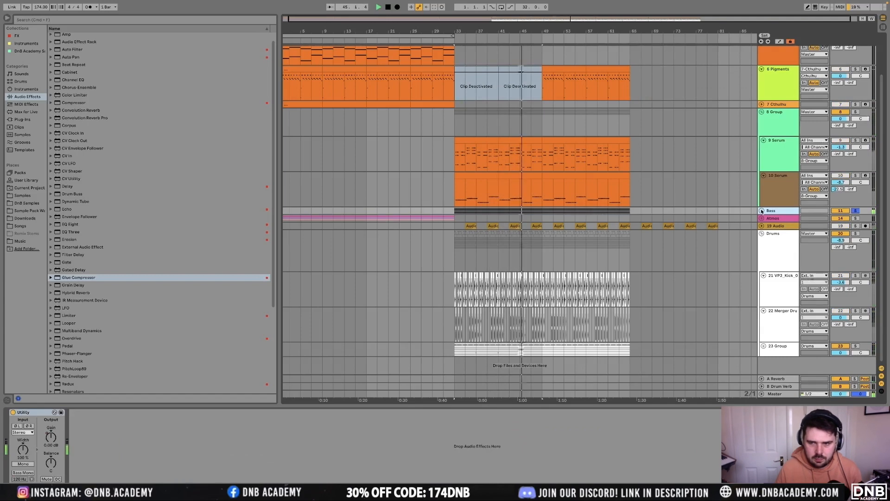
pyautogui.click(762, 211)
pyautogui.scroll(-3, 825, 232)
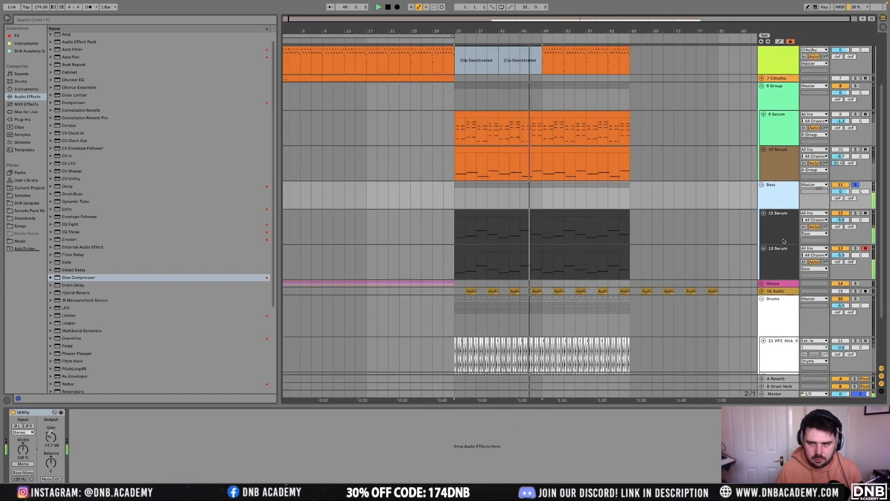
pyautogui.click(840, 217)
pyautogui.click(841, 214)
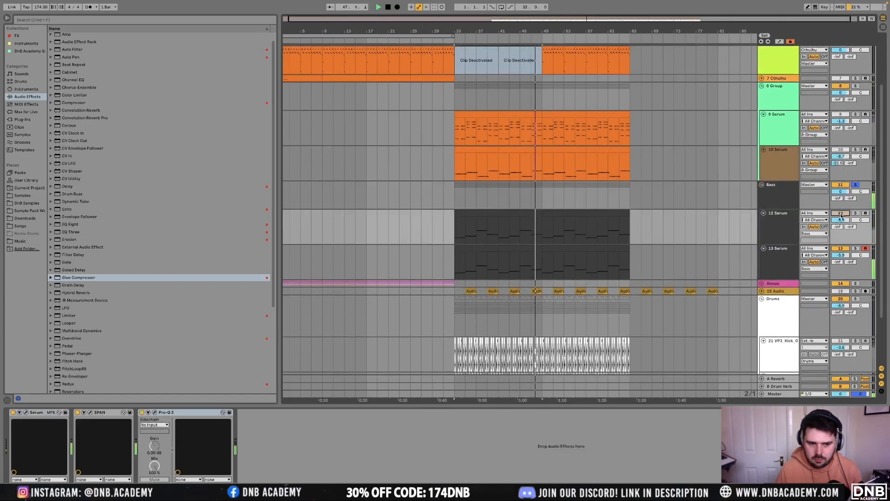
# Add the A Bit Warmer saturation preset after Serum on the second track of the Bass group
pyautogui.click(794, 258)
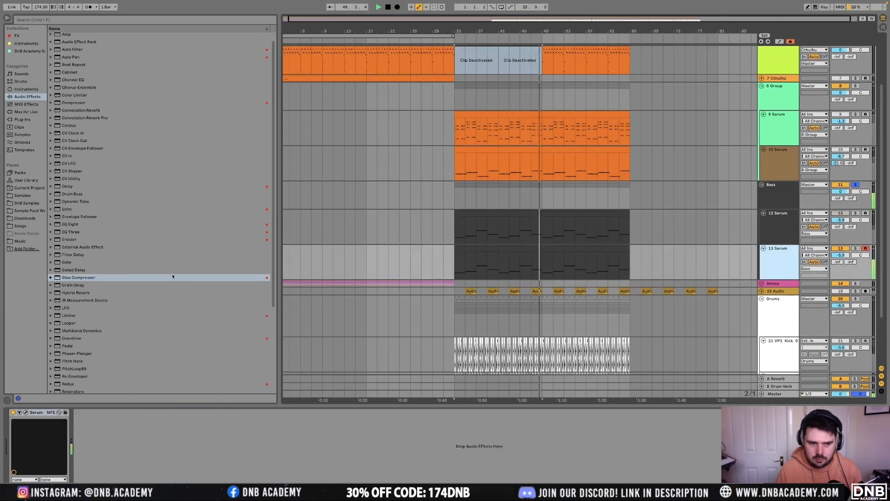
pyautogui.click(18, 36)
pyautogui.scroll(10, 81, 265)
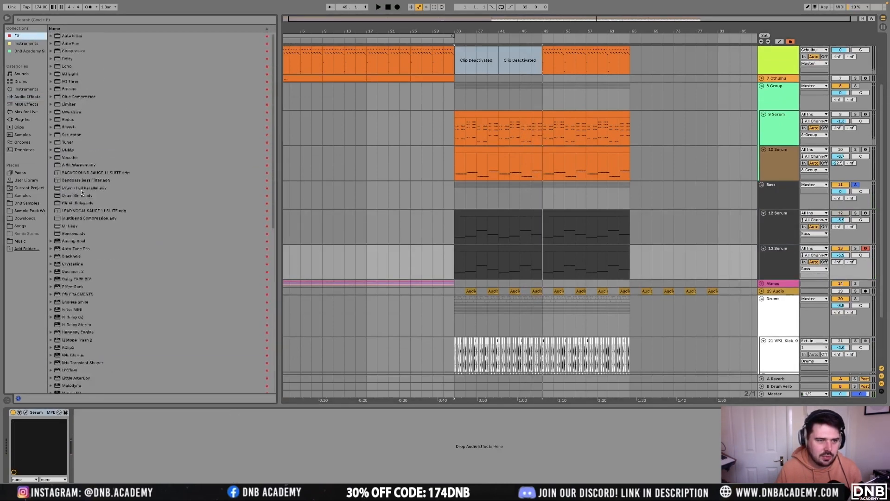
pyautogui.moveTo(73, 166); pyautogui.dragTo(163, 440)
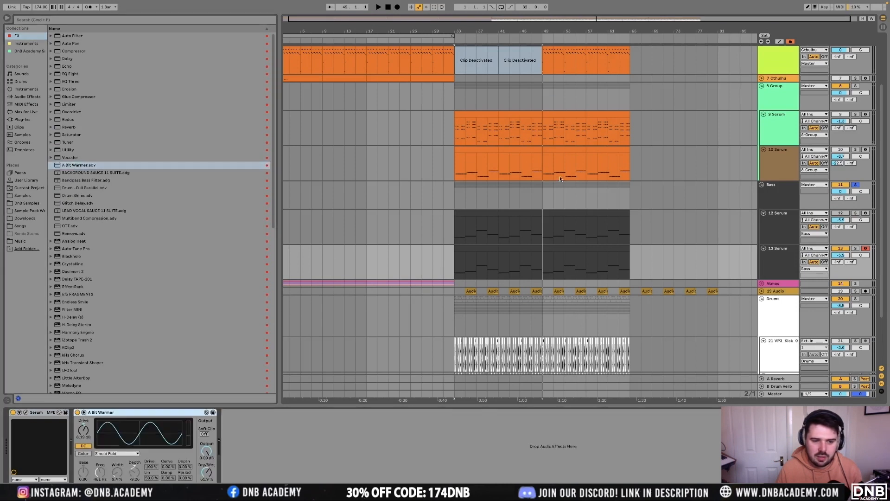
# Play the drop from bar 33, collapse all tracks and expand 8 Group
pyautogui.click(456, 199)
pyautogui.press('space')
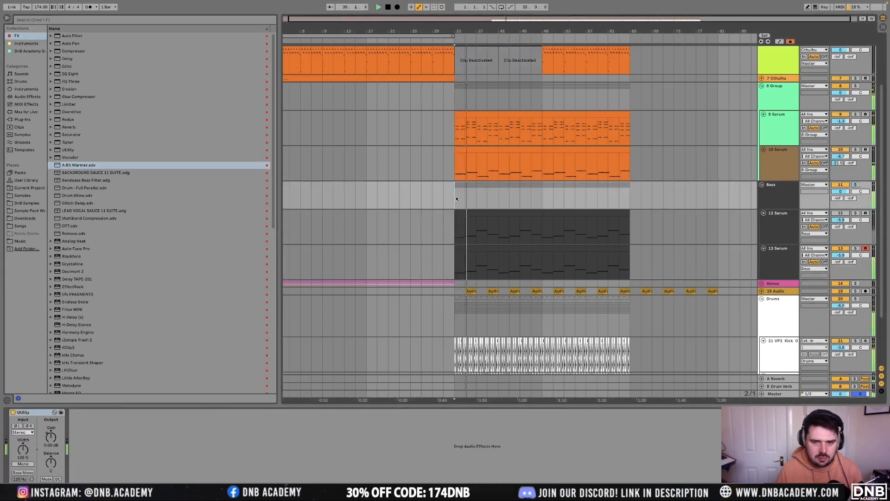
pyautogui.keyDown('alt'); pyautogui.click(762, 185); pyautogui.keyUp('alt')
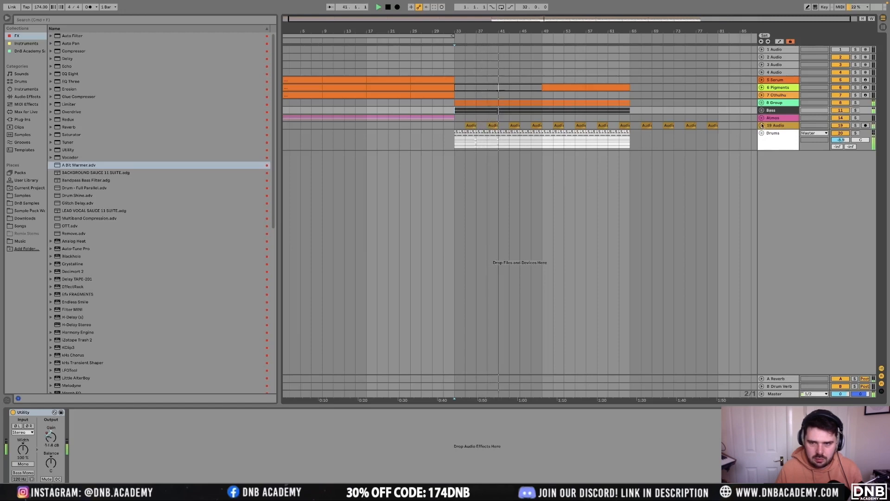
pyautogui.click(762, 103)
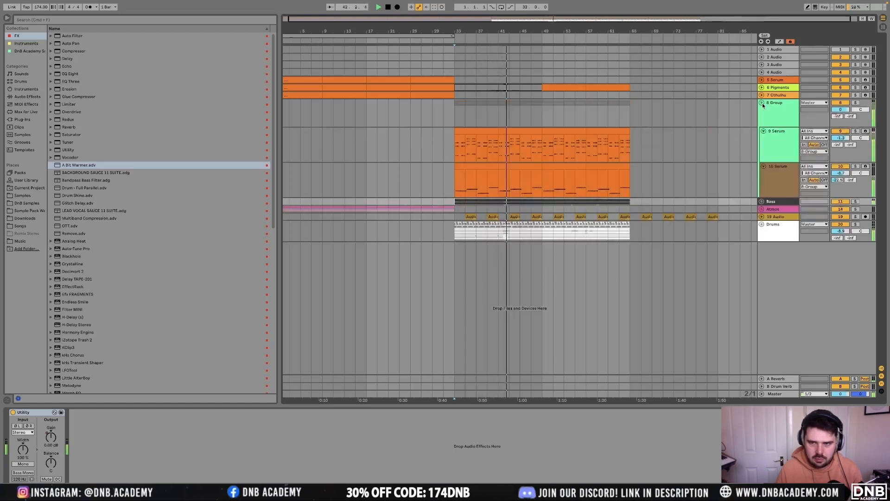
# Insert a MIDI track below 9 Serum and copy both clips of the Serum track beneath onto it
pyautogui.click(777, 125)
pyautogui.click(779, 155)
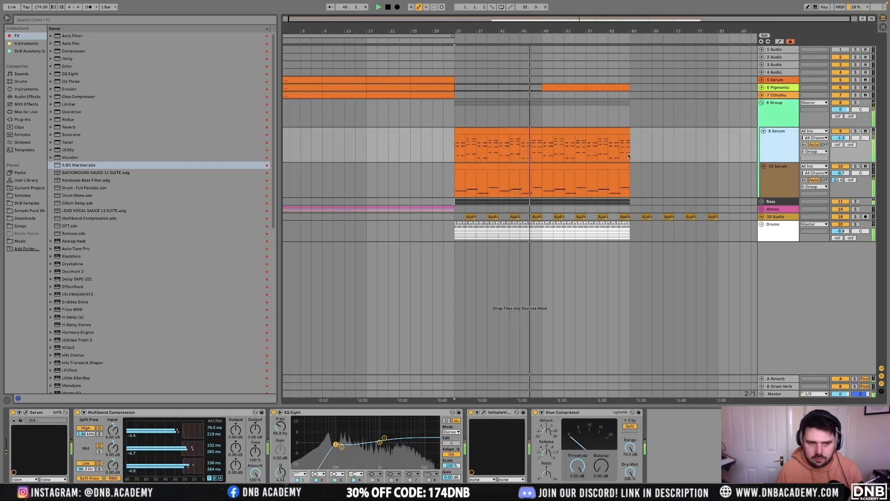
pyautogui.press('super+shift+t')
pyautogui.click(477, 202)
pyautogui.keyDown('shift'); pyautogui.click(622, 202); pyautogui.keyUp('shift')
pyautogui.moveTo(622, 201); pyautogui.dragTo(621, 178)
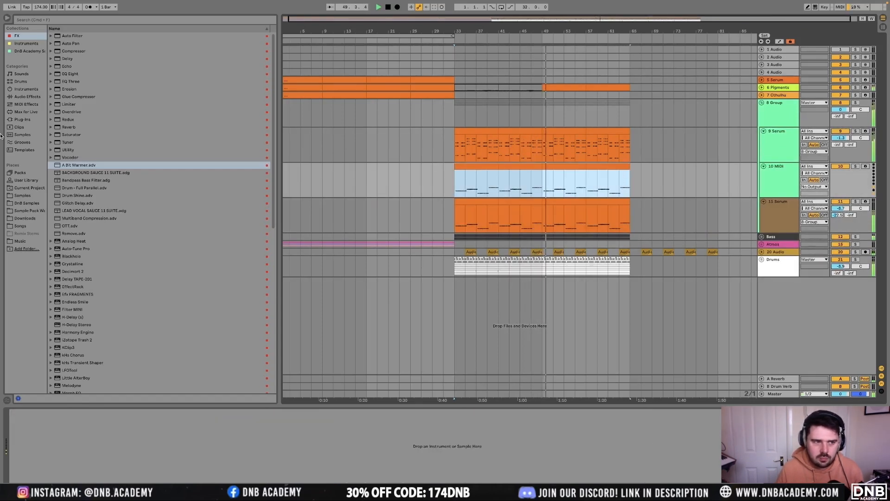
# Find Serum in the Instruments collection and load it on the new MIDI track
pyautogui.click(24, 120)
pyautogui.click(23, 36)
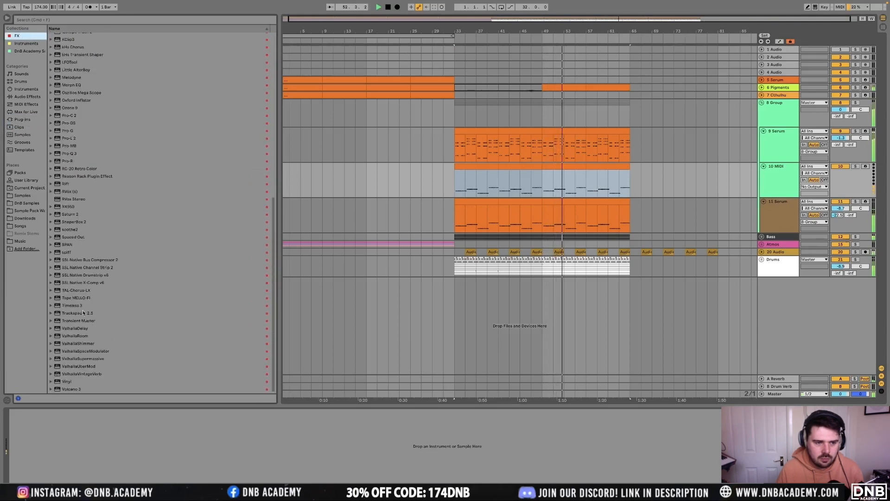
pyautogui.click(25, 43)
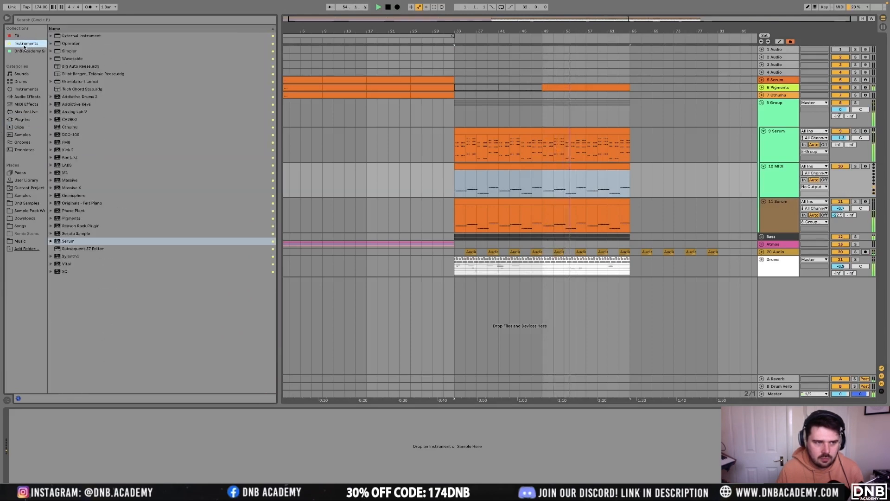
pyautogui.press('space')
pyautogui.moveTo(71, 242); pyautogui.dragTo(188, 473)
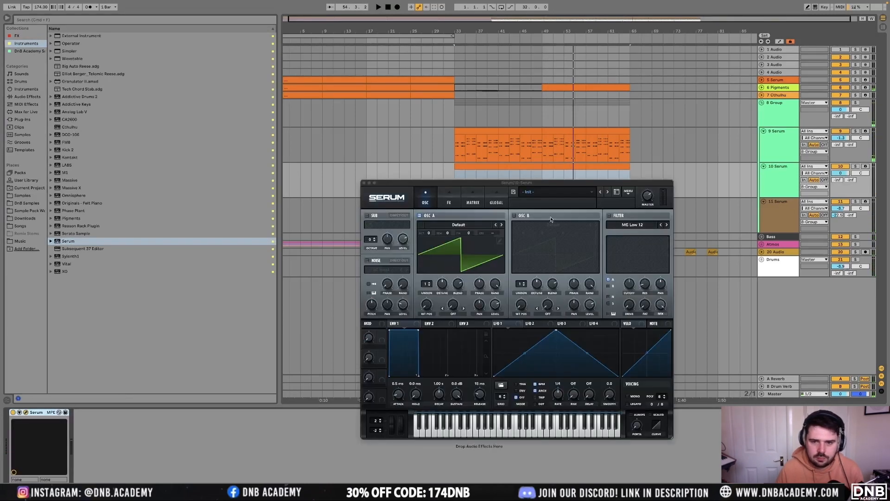
# Load the BS Put Your Fifth Up preset in the Serum of the new 10 Serum track
pyautogui.click(560, 193)
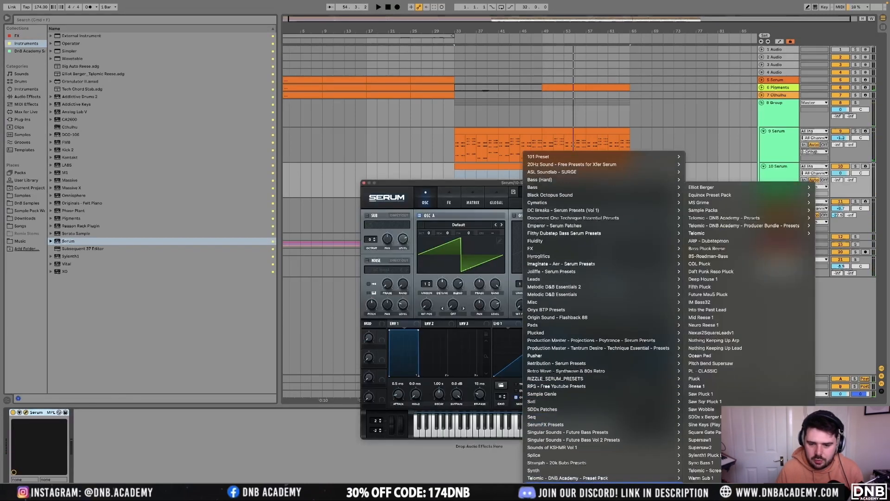
pyautogui.moveTo(723, 486)
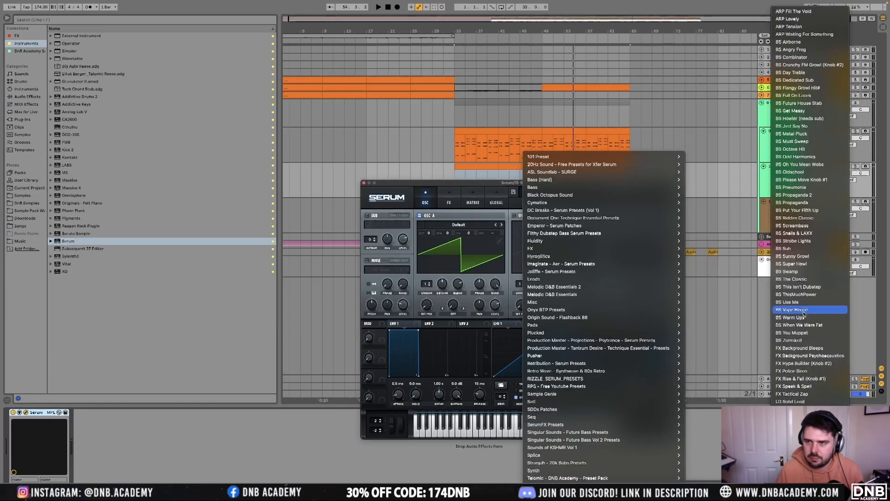
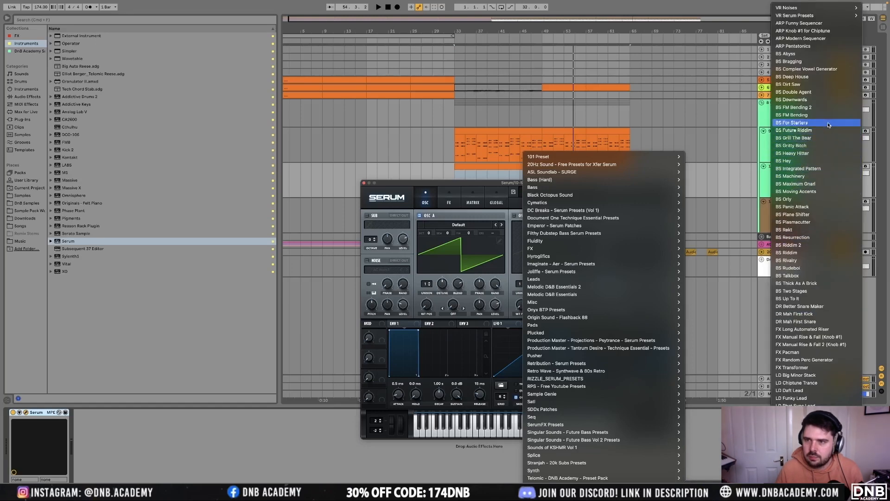
pyautogui.scroll(-1, 817, 210)
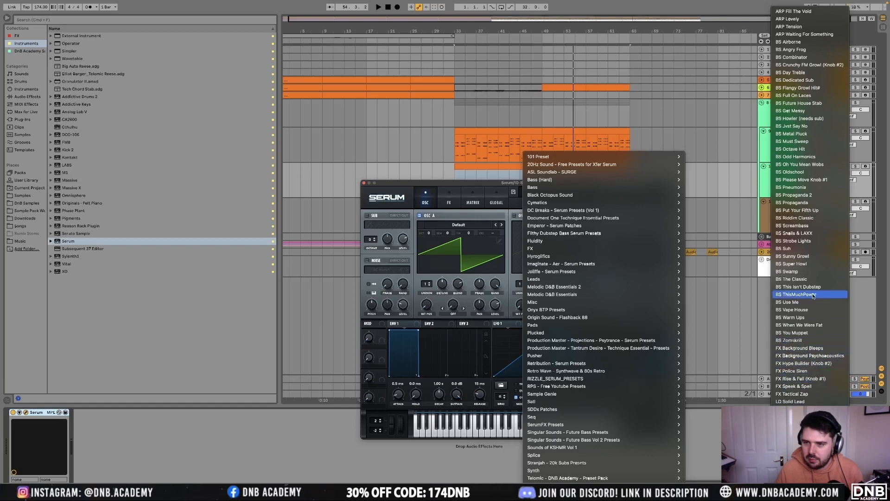
pyautogui.click(809, 210)
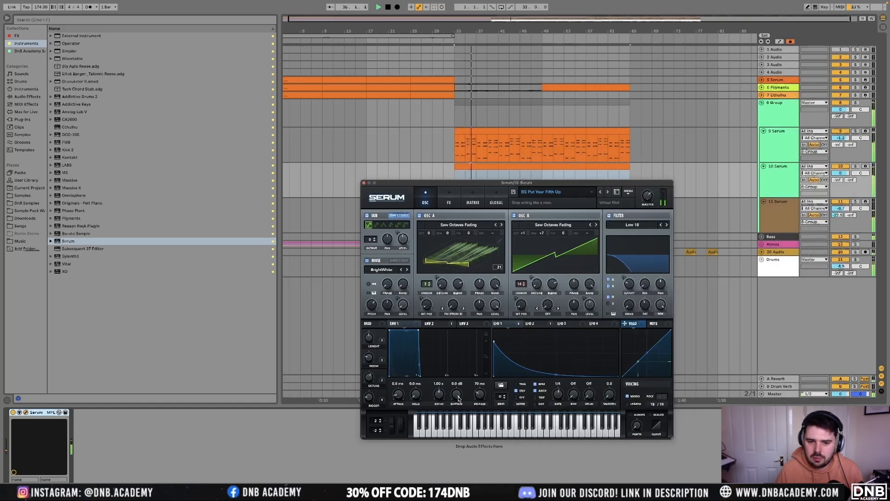
# Shape Serum's Envelope 1 into a pluck with sustain at -inf dB and decay at 711 ms, and close the plug-in window
pyautogui.moveTo(459, 401); pyautogui.dragTo(458, 432)
pyautogui.click(430, 323)
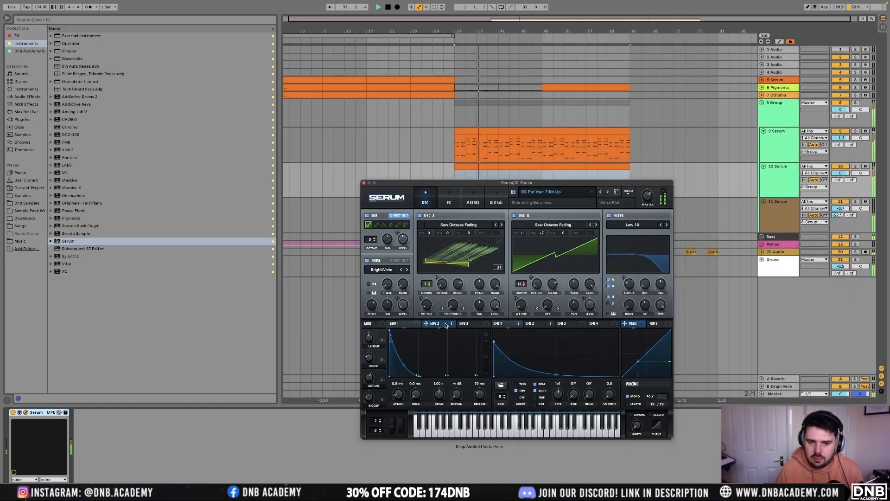
pyautogui.click(411, 324)
pyautogui.moveTo(437, 395); pyautogui.dragTo(436, 400)
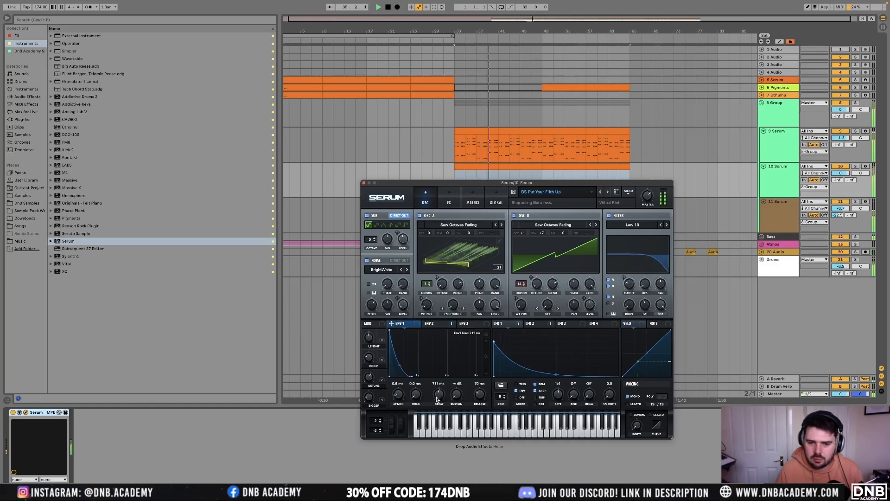
pyautogui.click(363, 183)
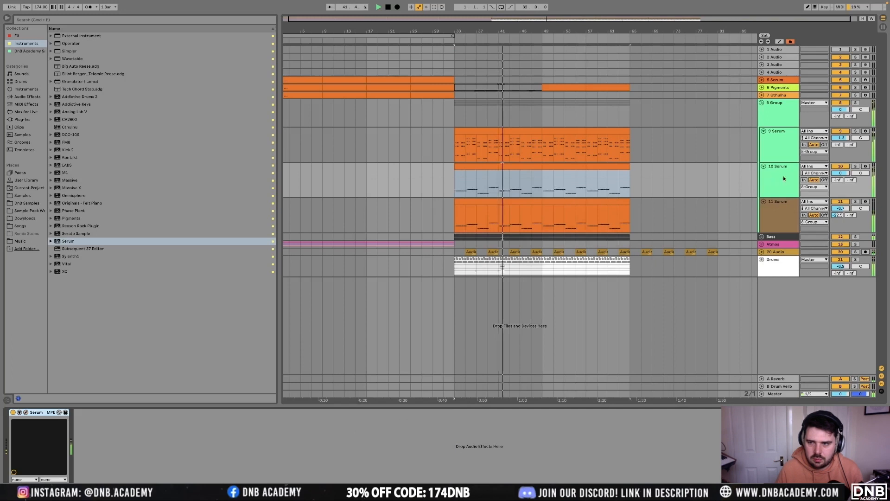
# Set the volume of 10 Serum to -10.9 dB and of 11 Serum to -6.1 dB
pyautogui.moveTo(840, 173)
pyautogui.mouseDown()
pyautogui.moveTo(840, 185)
pyautogui.moveTo(840, 176)
pyautogui.mouseUp()
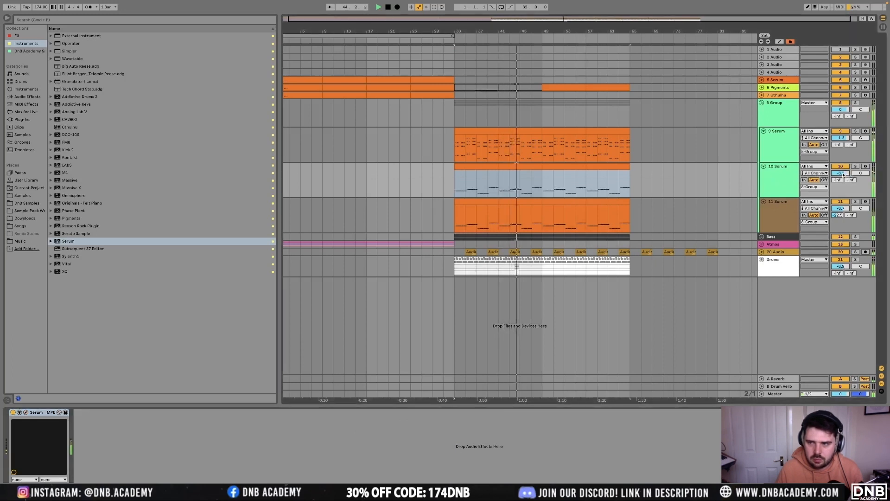
pyautogui.click(785, 182)
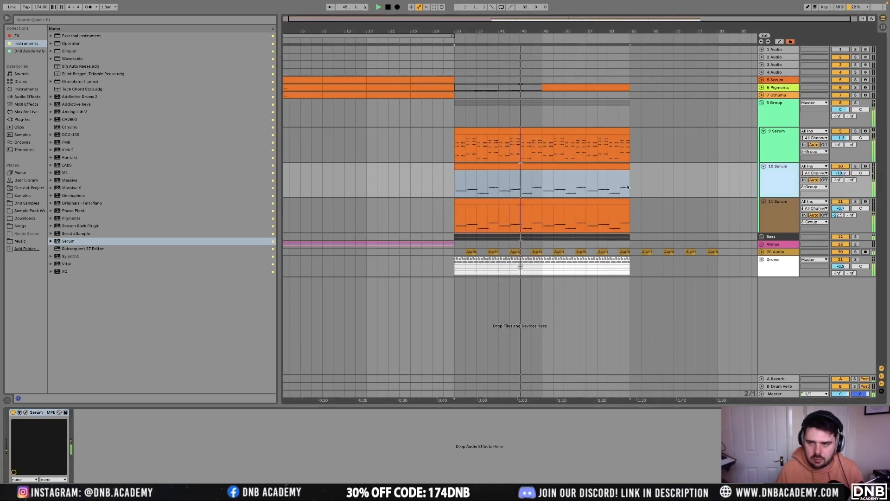
pyautogui.click(784, 146)
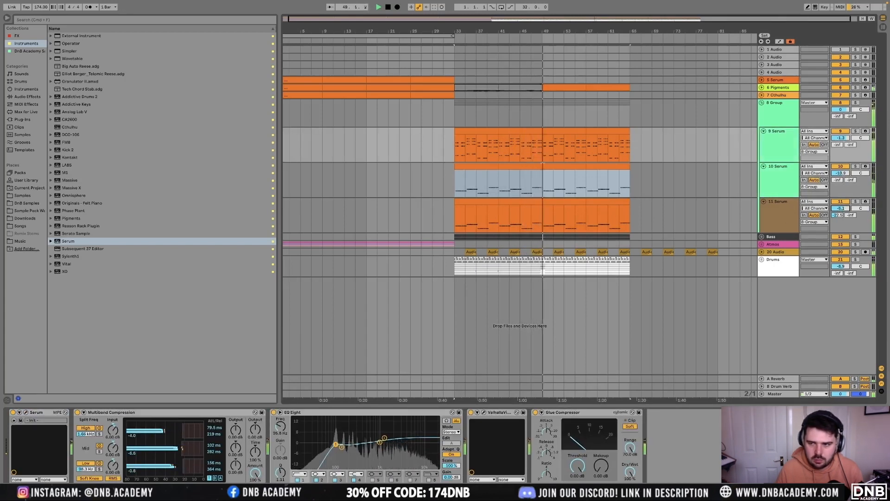
# Assign 8 Group's colour to its grouped tracks and clips, and rename the group as Plucks
pyautogui.click(779, 121)
pyautogui.rightClick(780, 121)
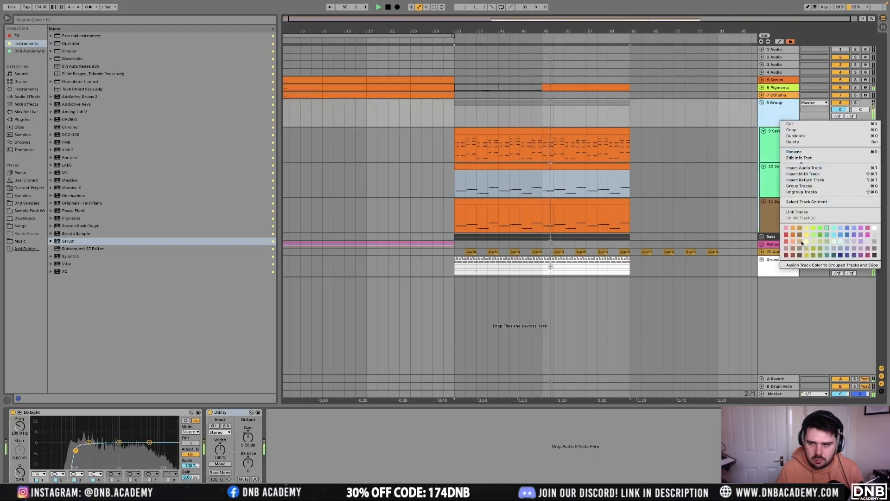
pyautogui.click(812, 265)
pyautogui.press('super+r')
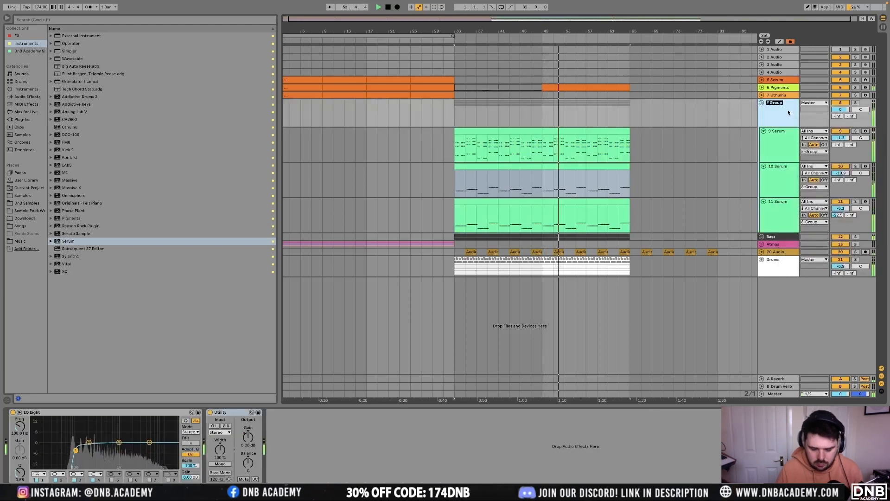
pyautogui.write('Plucks')
pyautogui.press('Return')
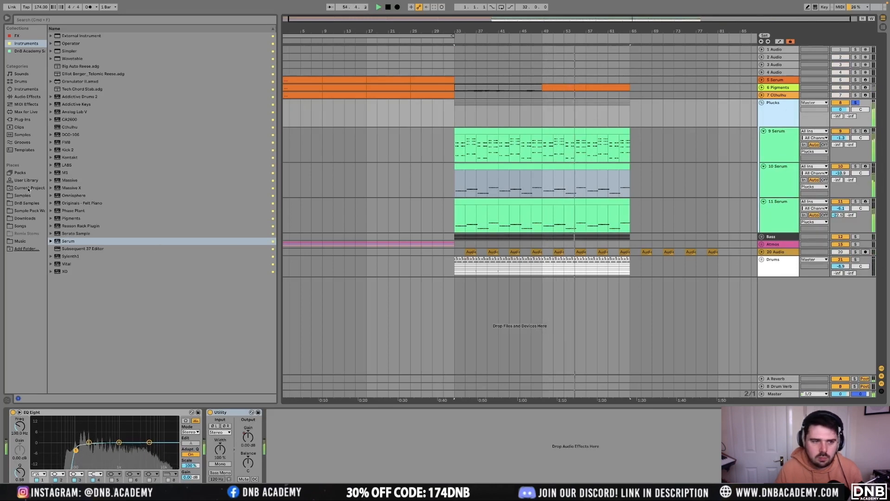
# Find Pro-Q 3 in the FX collection and add it after Utility on the Plucks group
pyautogui.click(17, 35)
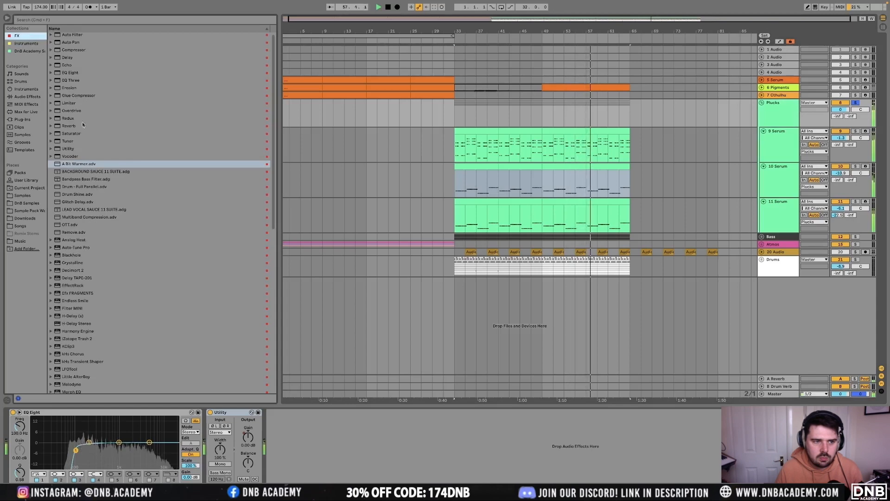
pyautogui.scroll(-3, 95, 248)
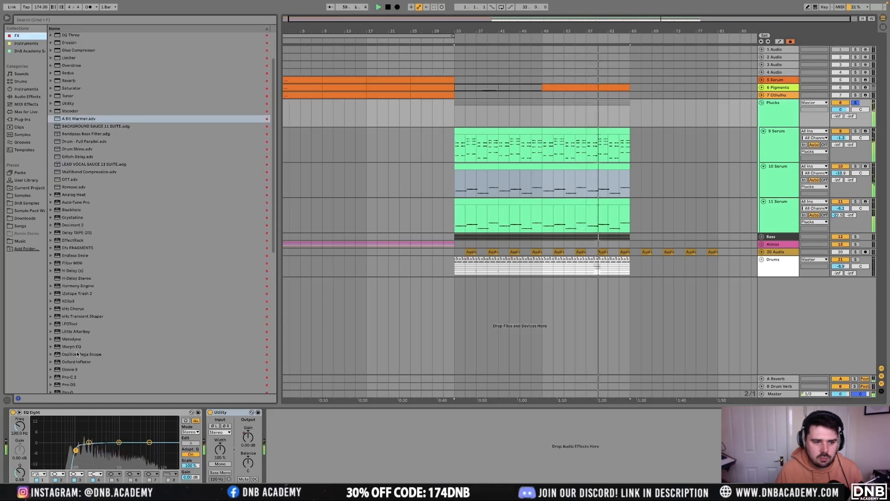
pyautogui.scroll(-4, 83, 362)
pyautogui.moveTo(70, 350)
pyautogui.mouseDown()
pyautogui.moveTo(93, 366)
pyautogui.moveTo(323, 432)
pyautogui.mouseUp()
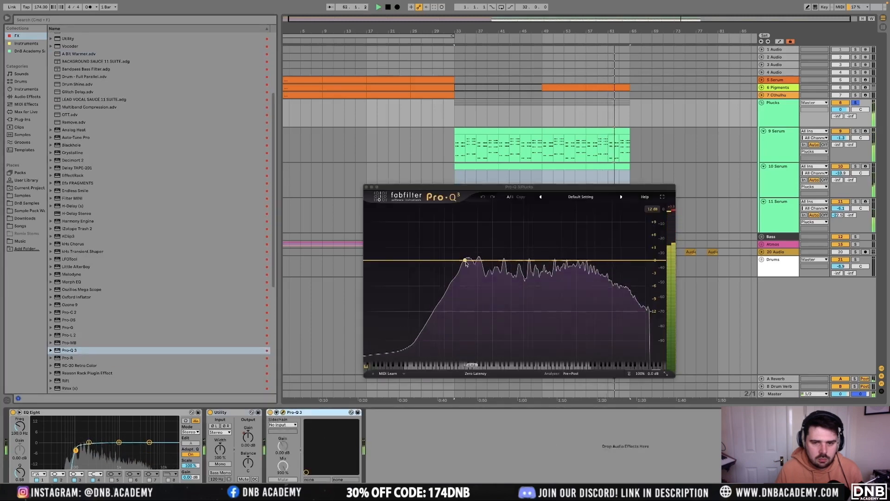
# Add a dynamic bell band at about 123 Hz with a Q of about 1.7 in Pro-Q 3, and close its window
pyautogui.click(471, 261)
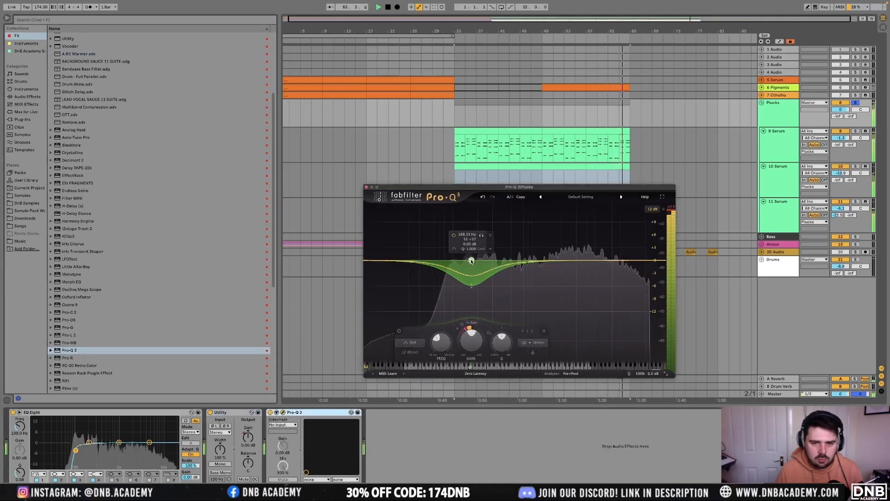
pyautogui.scroll(5, 471, 260)
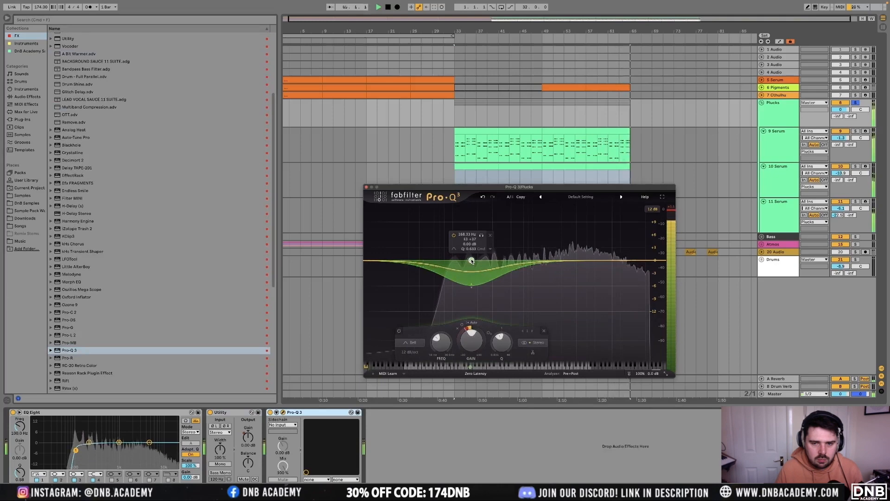
pyautogui.moveTo(471, 261); pyautogui.dragTo(460, 261)
pyautogui.scroll(-3, 461, 261)
pyautogui.scroll(1, 460, 261)
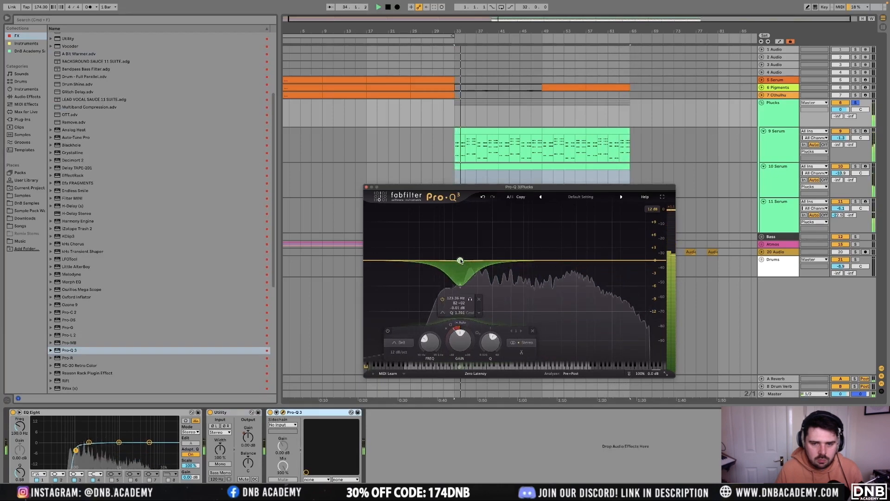
pyautogui.click(367, 188)
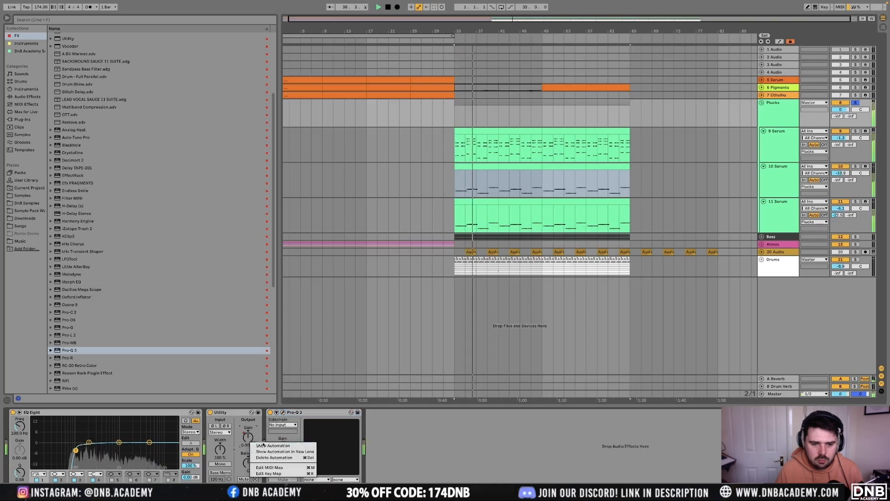
# Show the Utility gain automation on the Plucks group and duplicate its first half across the second half of the drop
pyautogui.press('a')
pyautogui.click(486, 110)
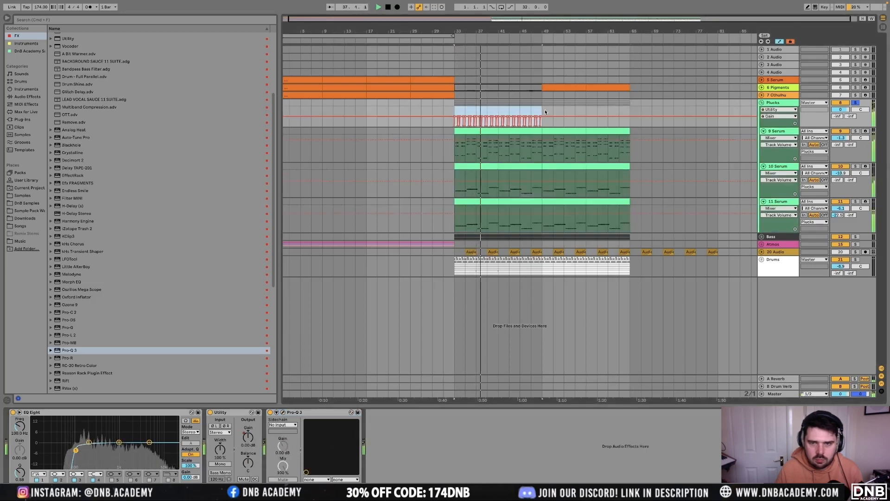
pyautogui.hotkey('ctrl', 'd')
# Expand the Bass group, show its Utility gain automation and duplicate the first half across the second half of the drop
pyautogui.click(761, 237)
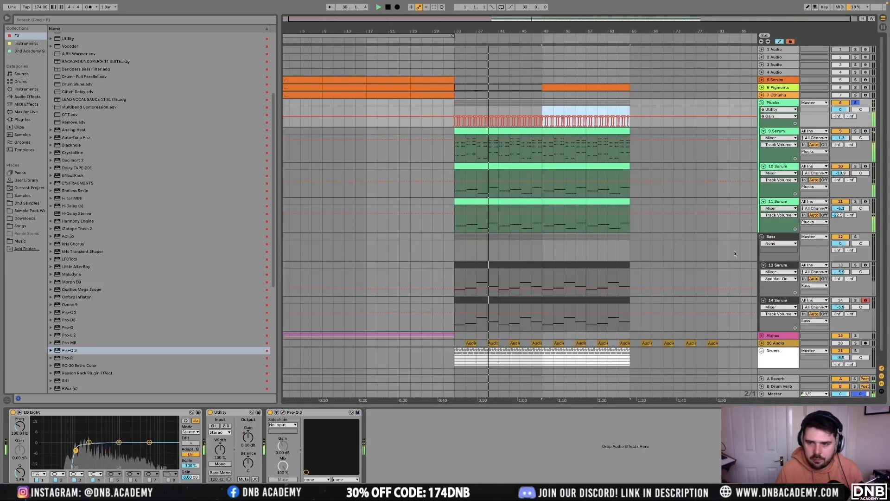
pyautogui.click(775, 243)
pyautogui.click(772, 256)
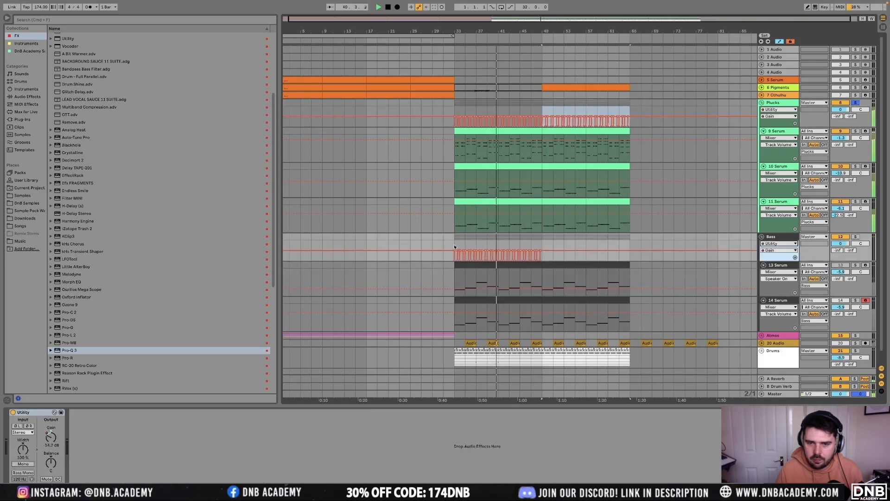
pyautogui.moveTo(454, 242); pyautogui.dragTo(541, 242)
pyautogui.hotkey('ctrl', 'd')
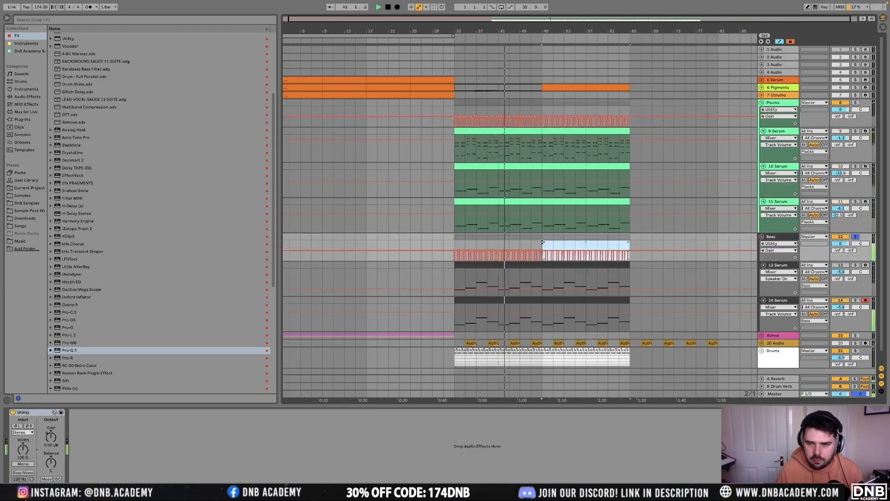
# Collapse the Plucks and Bass groups, solo the Drums group and raise its volume to about -4.8 dB
pyautogui.click(761, 103)
pyautogui.click(761, 111)
pyautogui.click(775, 146)
pyautogui.press('s')
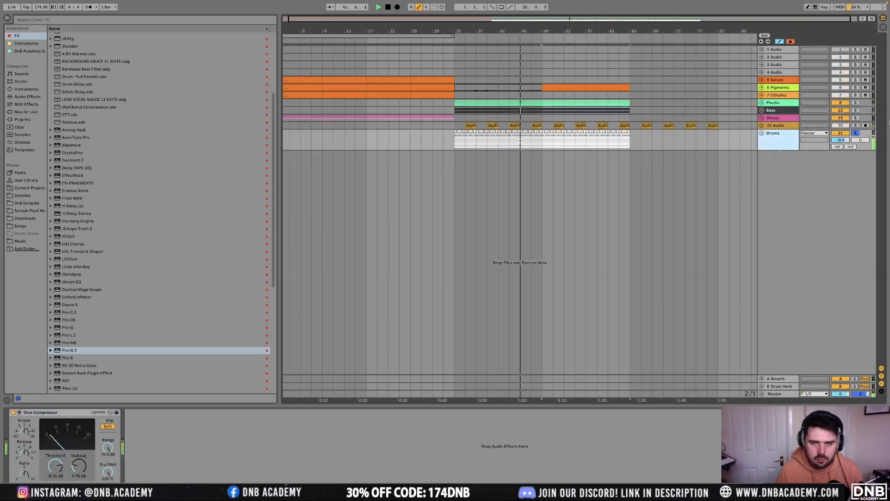
pyautogui.moveTo(840, 139); pyautogui.dragTo(840, 132)
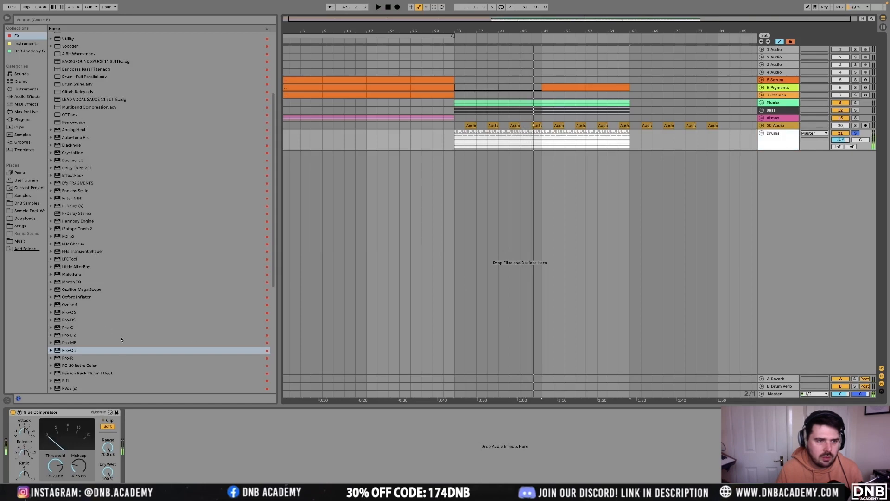
# Expand Drums and its nested 24 Group, and lower the volume of the 28 break3 track to -19.3 dB
pyautogui.click(760, 134)
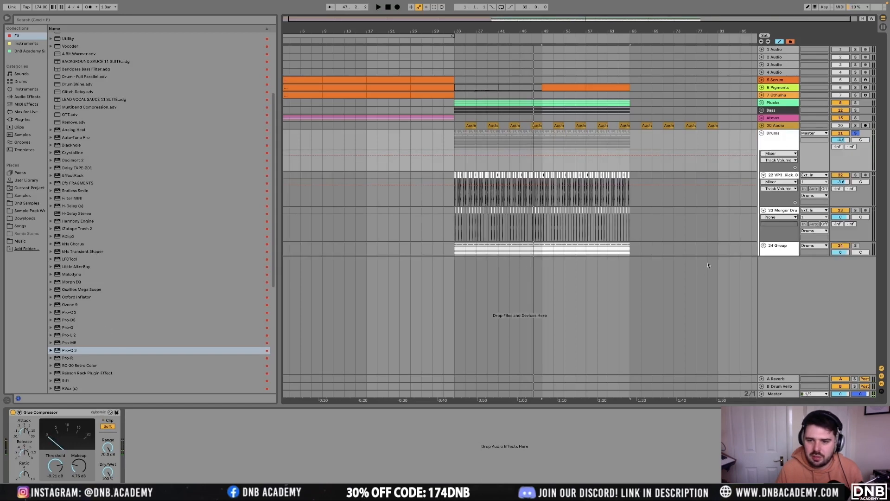
pyautogui.click(763, 246)
pyautogui.scroll(-3, 779, 278)
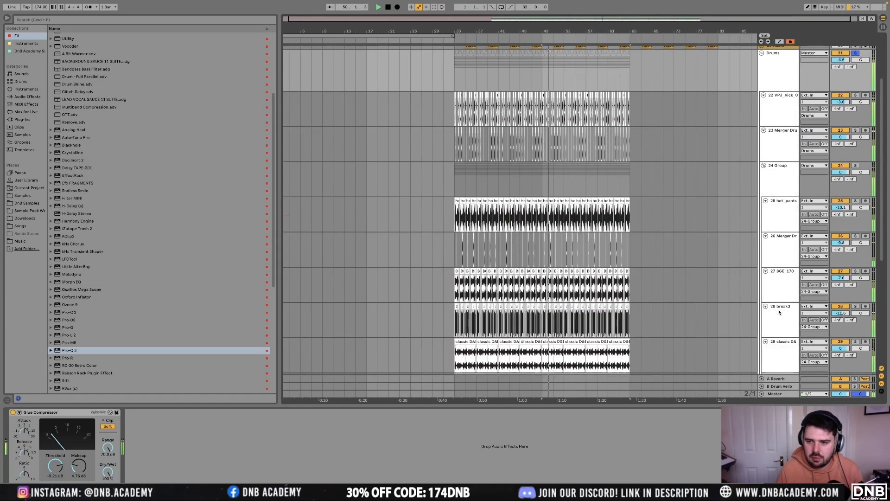
pyautogui.scroll(-2, 780, 313)
pyautogui.scroll(-2, 783, 317)
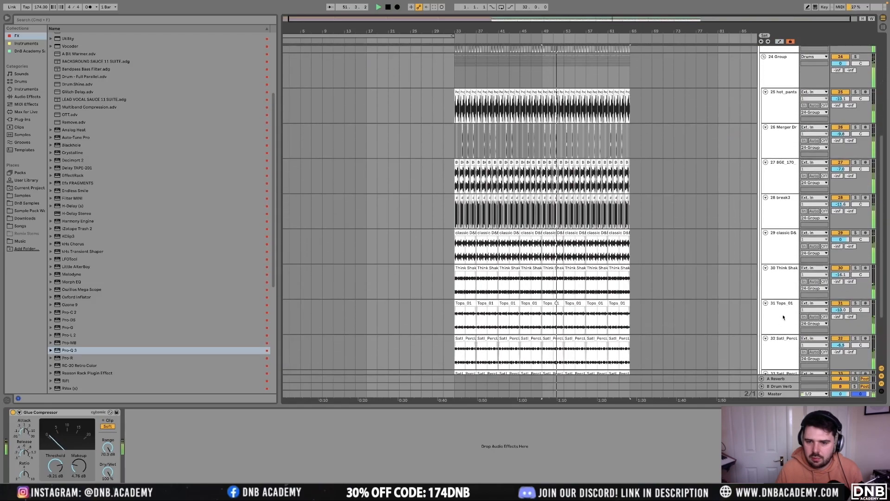
pyautogui.scroll(-1, 786, 278)
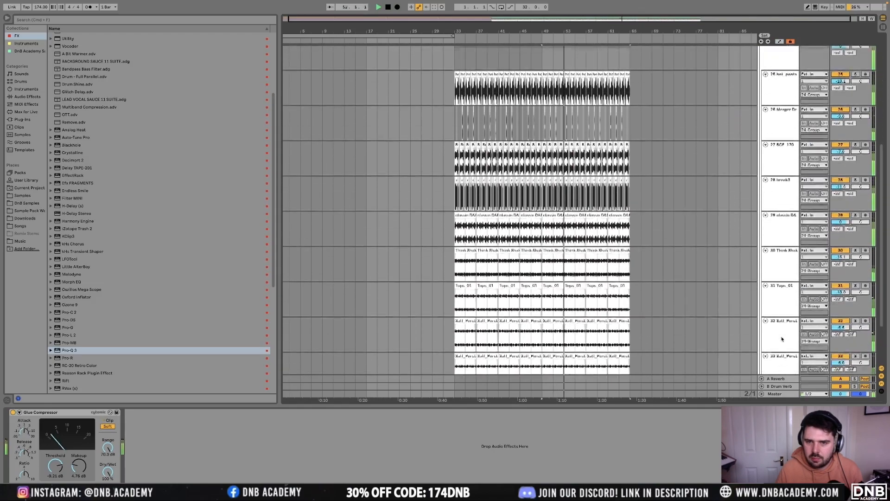
pyautogui.click(793, 203)
# Look over the kick, snare and break tracks in the Drums group, and collapse the group
pyautogui.scroll(1, 761, 189)
pyautogui.scroll(3, 760, 190)
pyautogui.scroll(3, 777, 193)
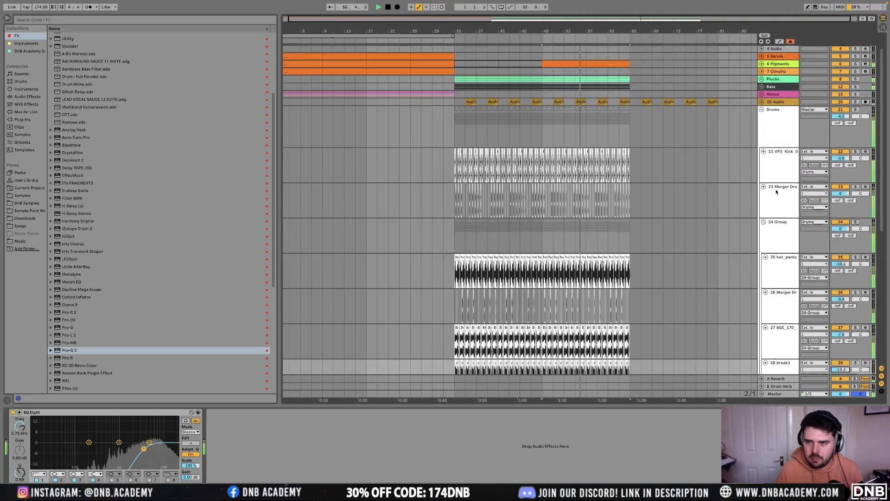
pyautogui.scroll(-6, 775, 218)
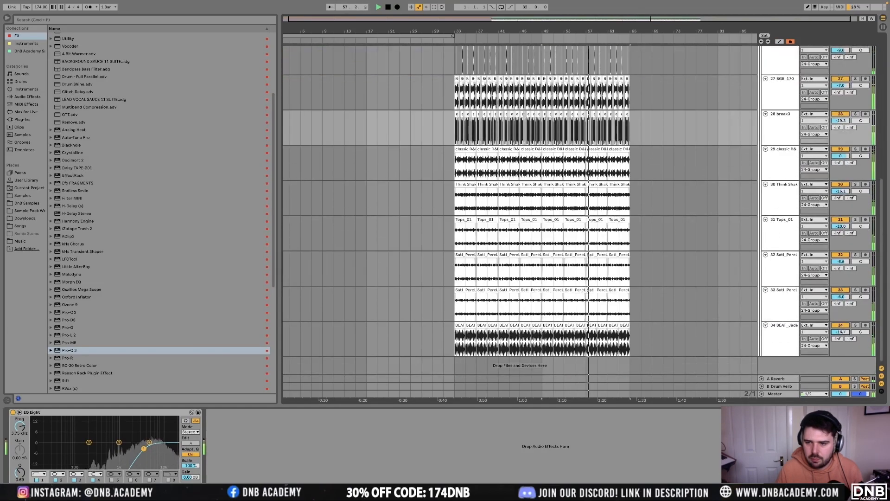
pyautogui.scroll(10, 746, 295)
pyautogui.click(761, 133)
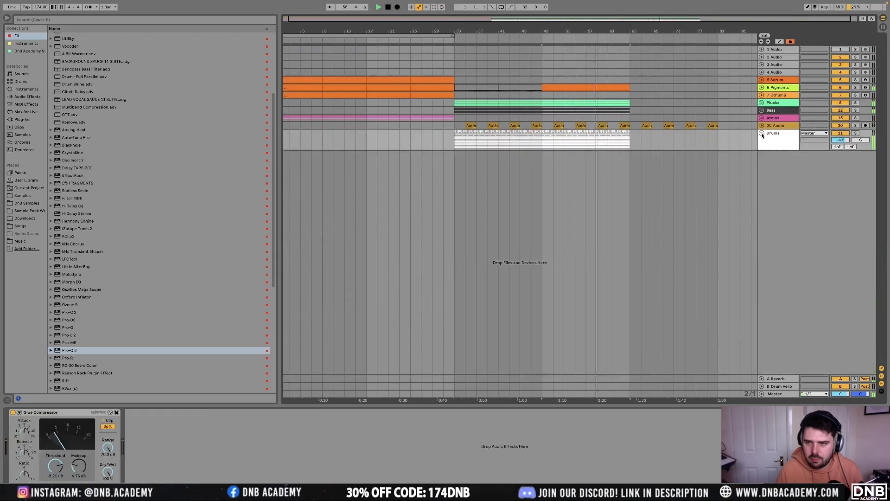
# Add the Drum Shine preset to the Drums group, adjust its Dry/Wet amount and audition it from just before the drop
pyautogui.scroll(3, 86, 123)
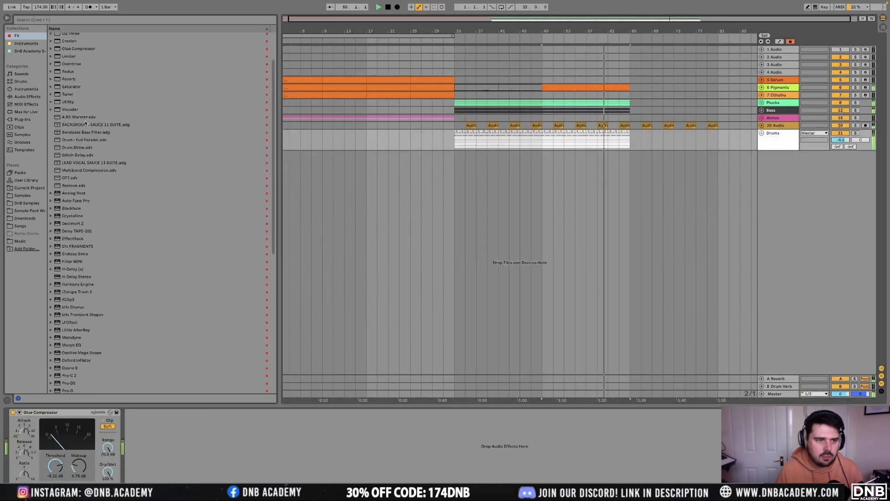
pyautogui.doubleClick(79, 147)
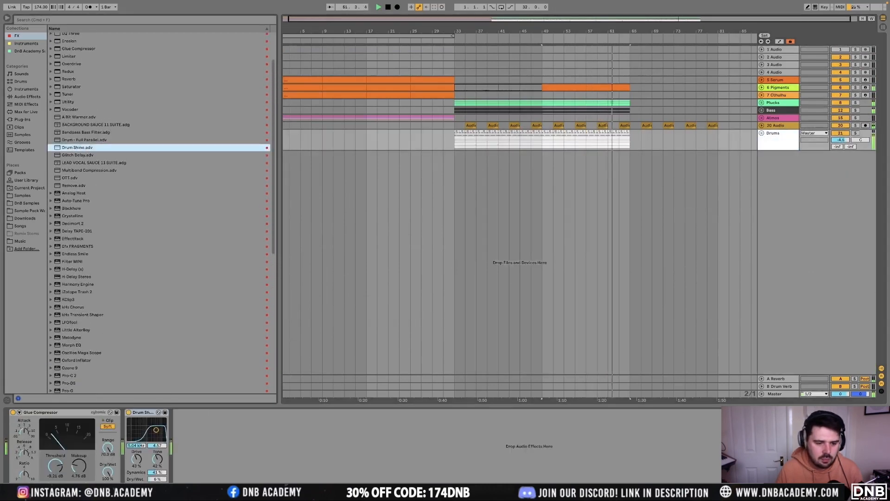
pyautogui.click(157, 479)
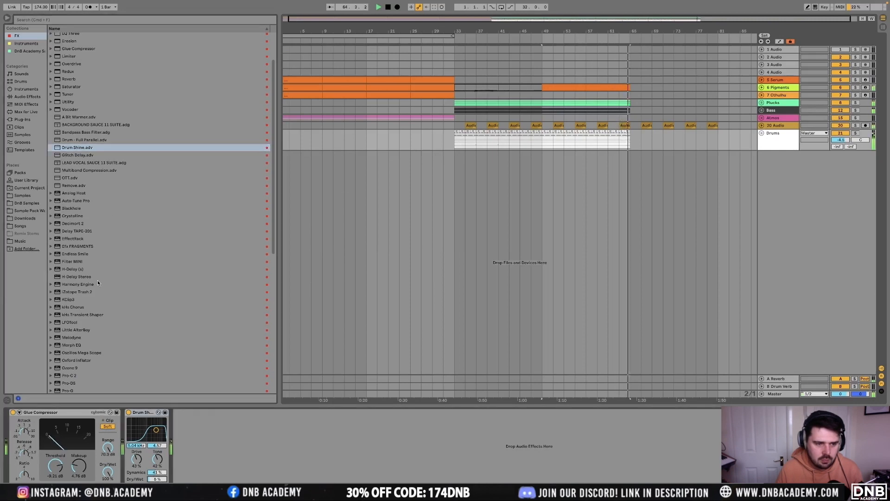
pyautogui.click(441, 142)
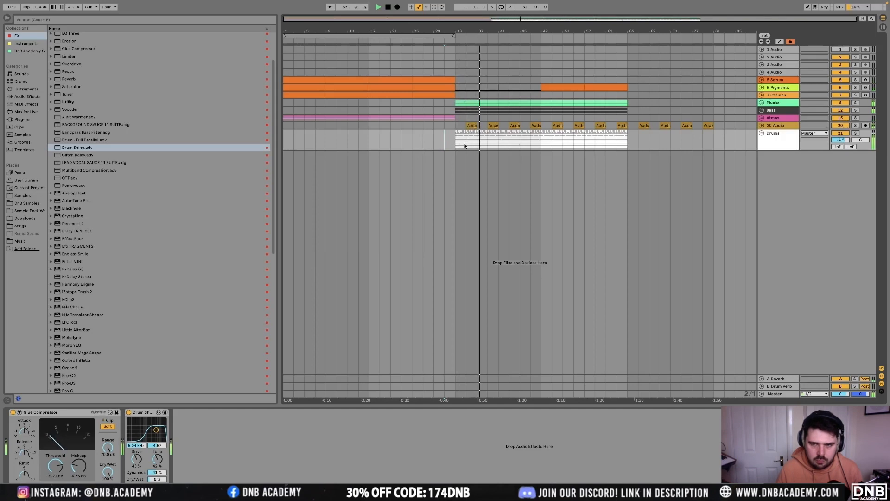
# Move the Drums group clips to start at bar 49 and the second 6 Pigments clip to start at bar 65
pyautogui.moveTo(455, 146); pyautogui.dragTo(625, 142)
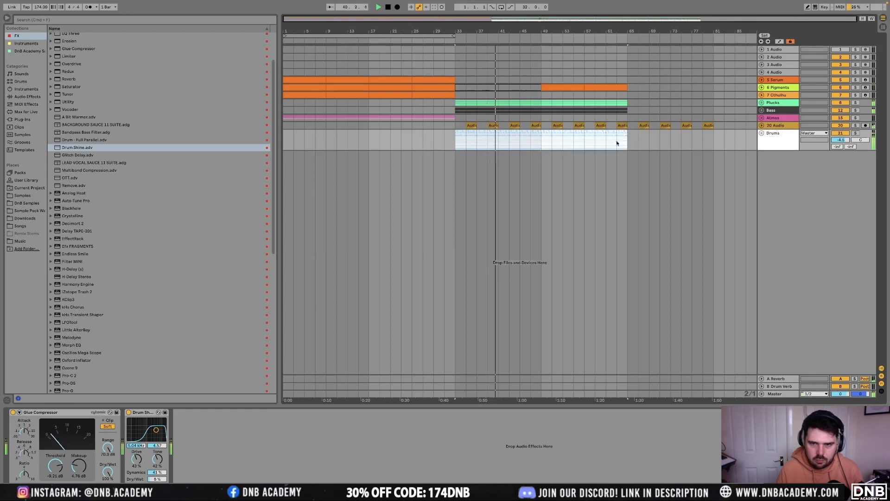
pyautogui.press('super+x')
pyautogui.click(627, 141)
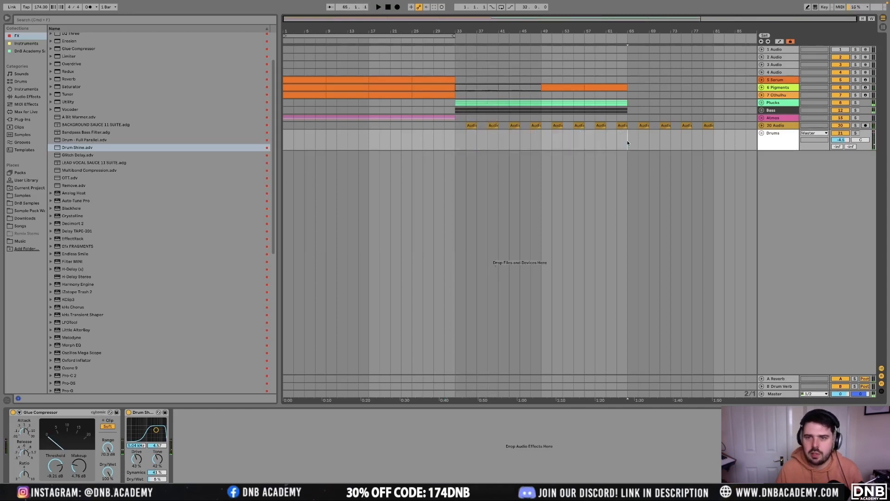
pyautogui.press('super+v')
pyautogui.scroll(-3, 575, 143)
pyautogui.press('super+z')
pyautogui.press('super+v')
pyautogui.click(553, 85)
pyautogui.moveTo(519, 86); pyautogui.dragTo(592, 86)
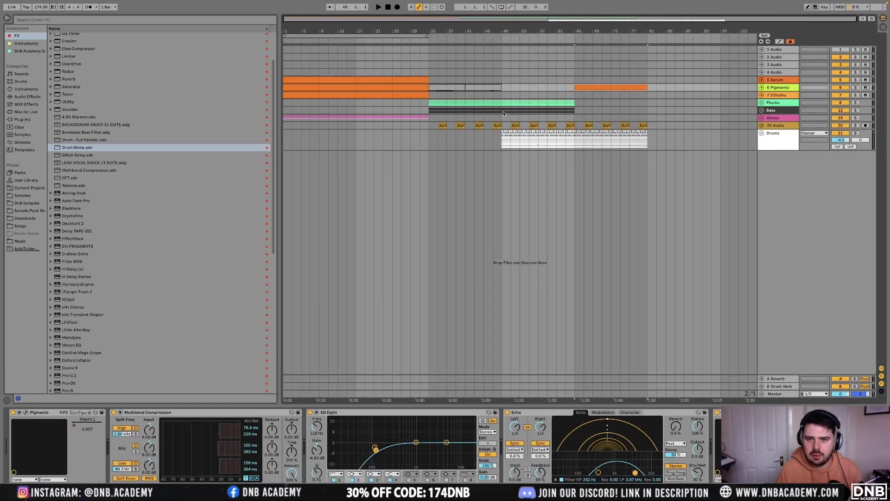
# Remove the Bass clips before bar 49, extend the Plucks clips to bar 81 and expand the Plucks group
pyautogui.click(427, 112)
pyautogui.click(429, 108)
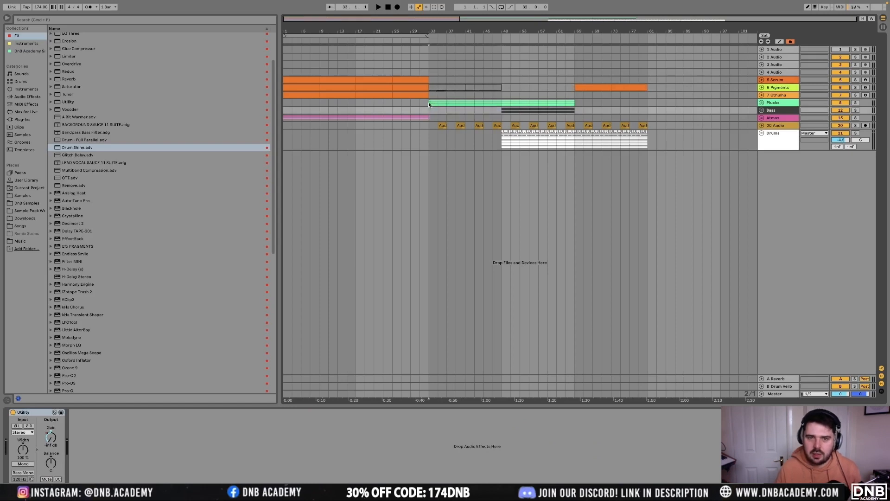
pyautogui.moveTo(499, 103); pyautogui.dragTo(572, 104)
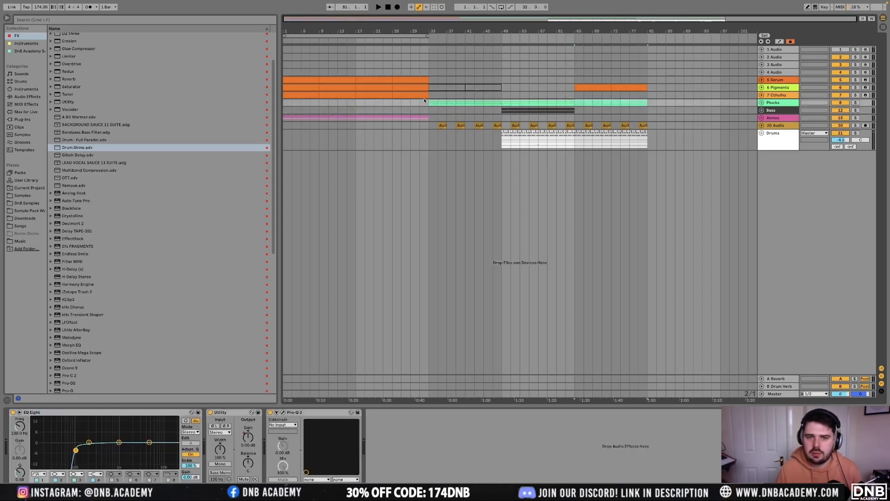
pyautogui.click(761, 103)
# Add an Auto Filter to the end of the Plucks group's effect chain
pyautogui.click(779, 107)
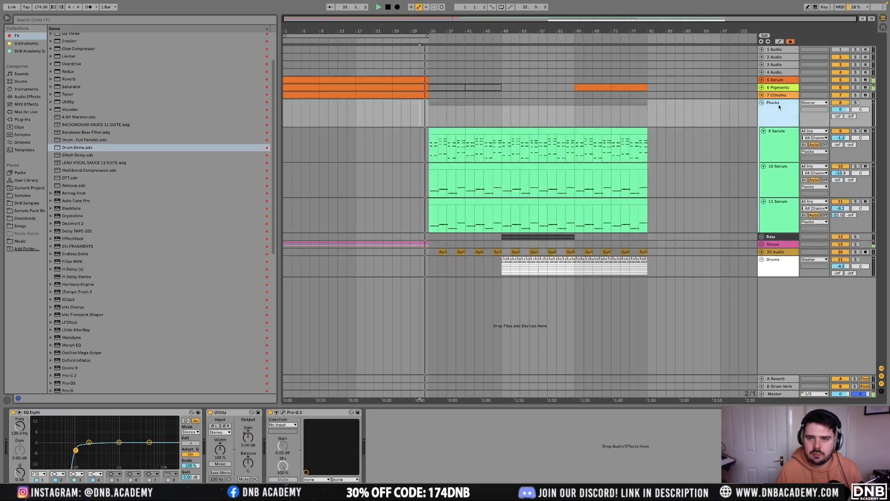
pyautogui.scroll(3, 95, 77)
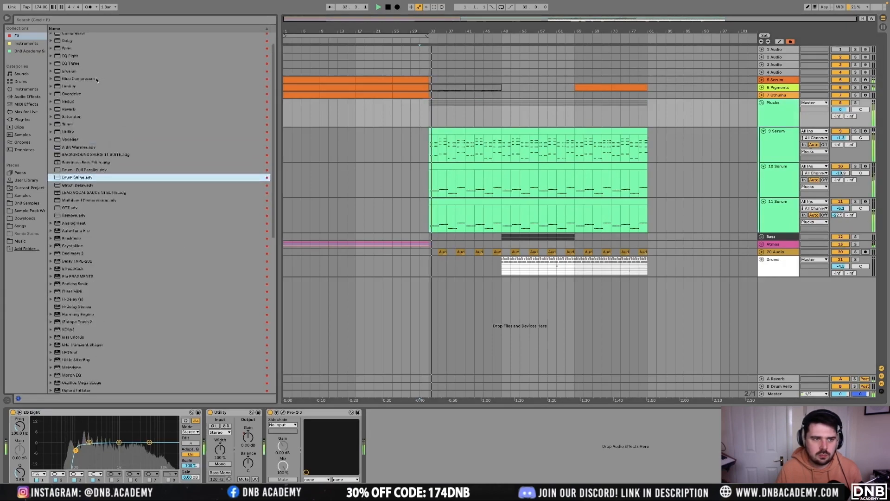
pyautogui.click(77, 36)
pyautogui.press('Return')
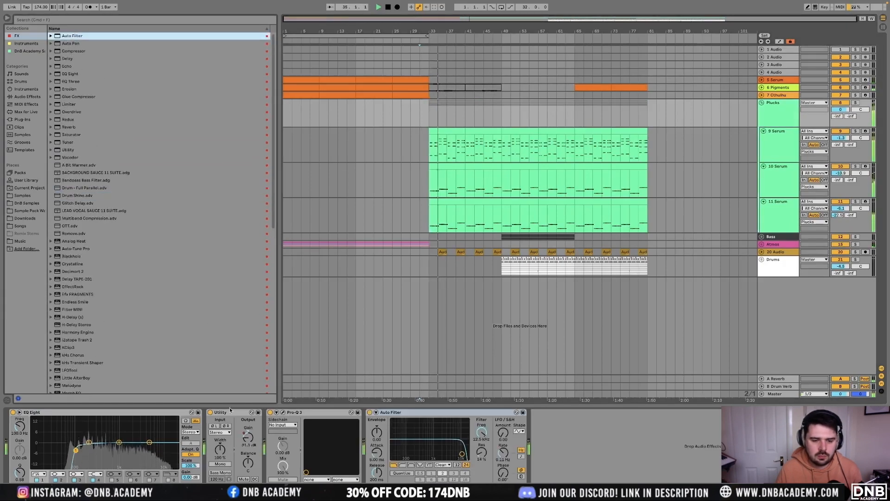
# Show automation and move the Plucks group's Utility gain ducking pattern from bar 33 to start at bar 65
pyautogui.press('a')
pyautogui.moveTo(420, 110); pyautogui.dragTo(573, 113)
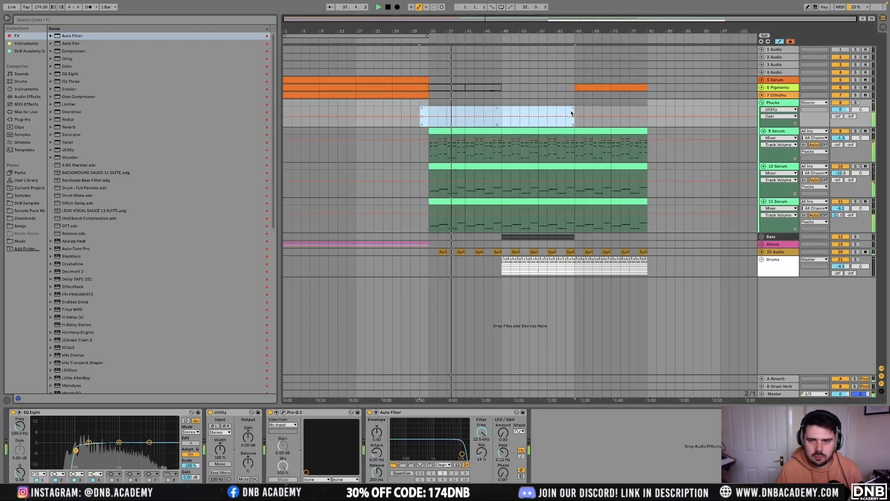
pyautogui.hotkey('ctrl', 'x')
pyautogui.click(564, 108)
pyautogui.hotkey('ctrl', 'v')
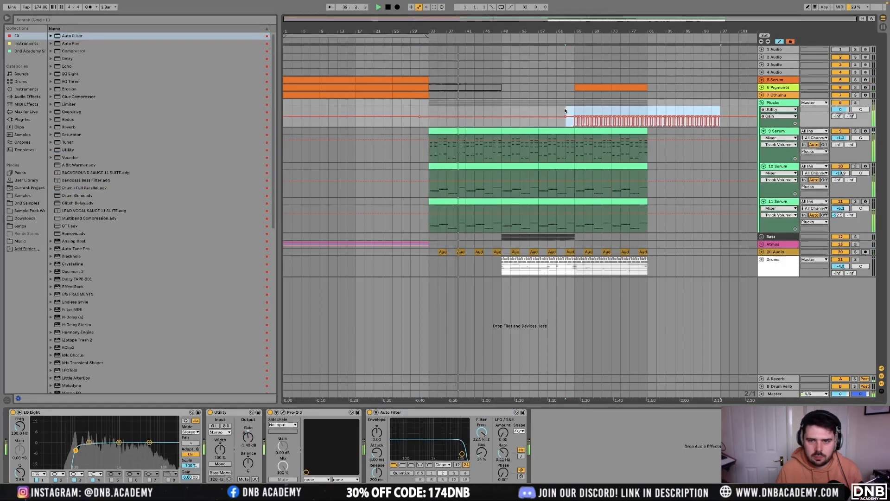
pyautogui.click(557, 119)
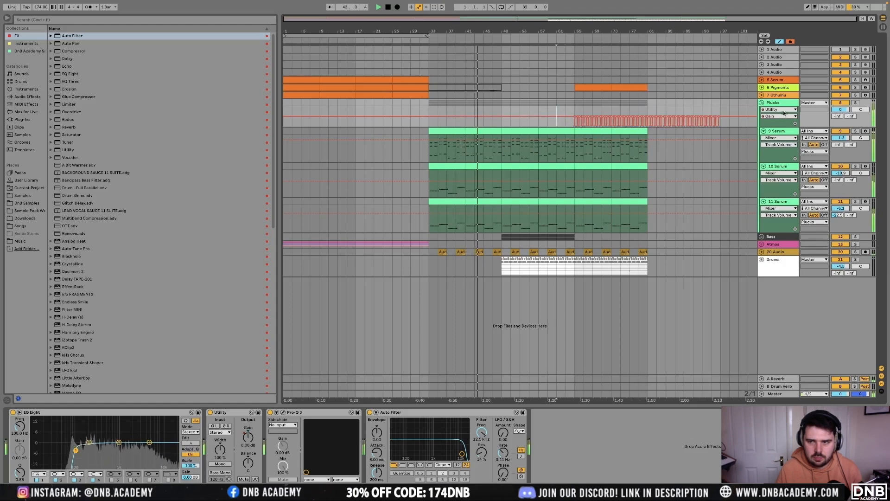
# Automate the Plucks Auto Filter frequency to rise in a curve from bar 33 and open fully at bar 49
pyautogui.rightClick(487, 437)
pyautogui.click(496, 438)
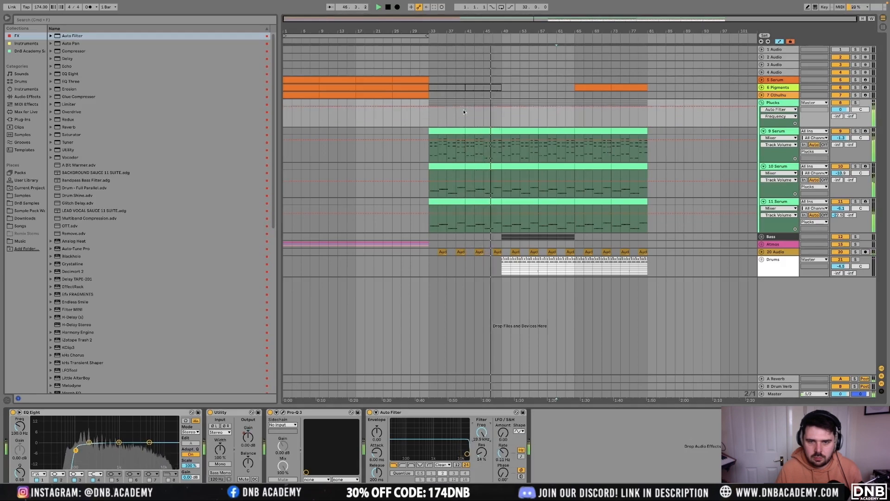
pyautogui.click(503, 108)
pyautogui.moveTo(430, 109); pyautogui.dragTo(430, 120)
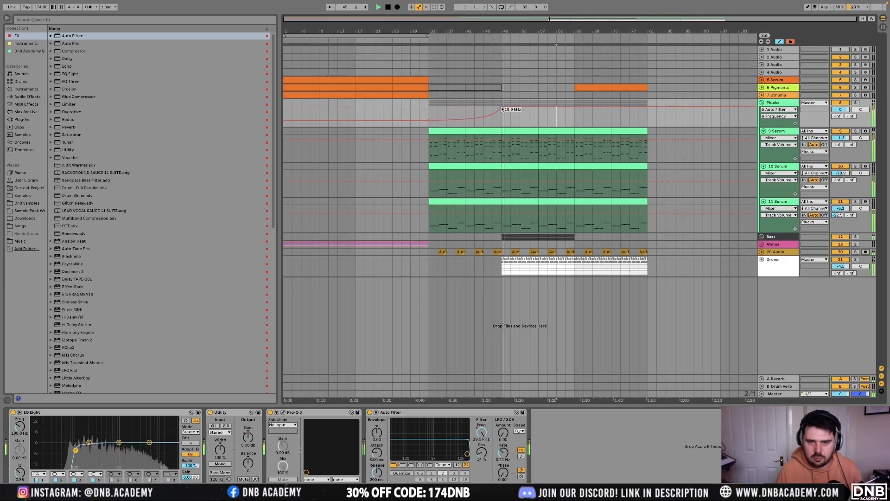
pyautogui.moveTo(510, 106); pyautogui.dragTo(511, 119)
pyautogui.click(512, 119)
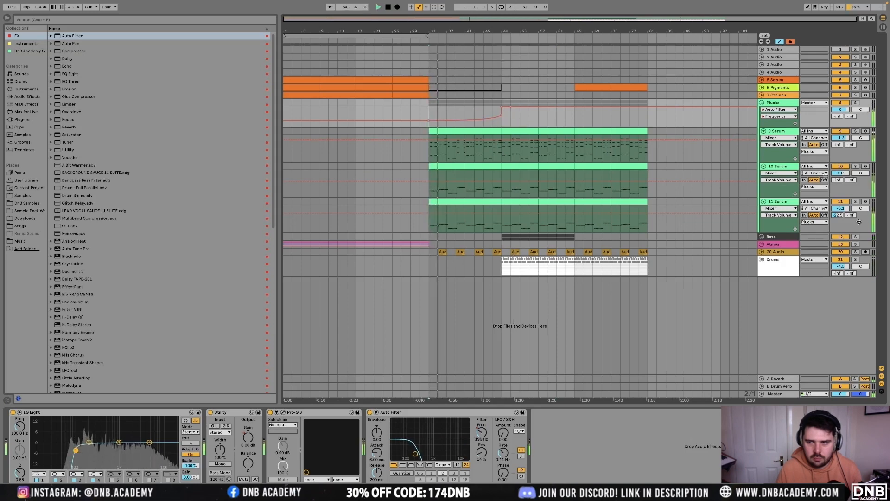
# Lower the A Reverb send on 11 Serum, raise it on the Plucks group and fine-tune it on 20 Audio
pyautogui.moveTo(838, 217); pyautogui.dragTo(837, 250)
pyautogui.moveTo(838, 117); pyautogui.dragTo(838, 83)
pyautogui.moveTo(837, 116)
pyautogui.mouseDown()
pyautogui.moveTo(838, 107)
pyautogui.moveTo(838, 118)
pyautogui.mouseUp()
pyautogui.click(762, 252)
pyautogui.moveTo(836, 266); pyautogui.dragTo(837, 264)
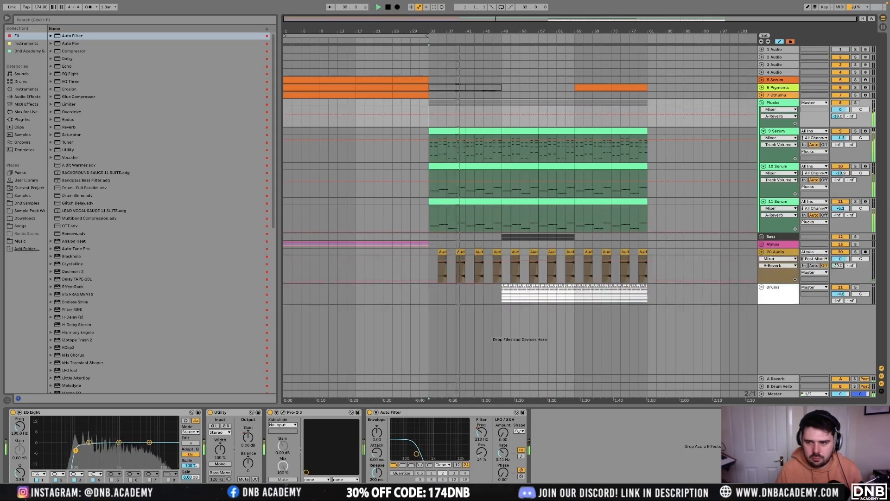
pyautogui.keyDown('alt'); pyautogui.click(761, 252); pyautogui.keyUp('alt')
# Expand the Drums group and insert a new audio track below the HALOGENIX kick track
pyautogui.click(762, 133)
pyautogui.scroll(6, 500, 218)
pyautogui.press('a')
pyautogui.scroll(-2, 500, 218)
pyautogui.click(767, 163)
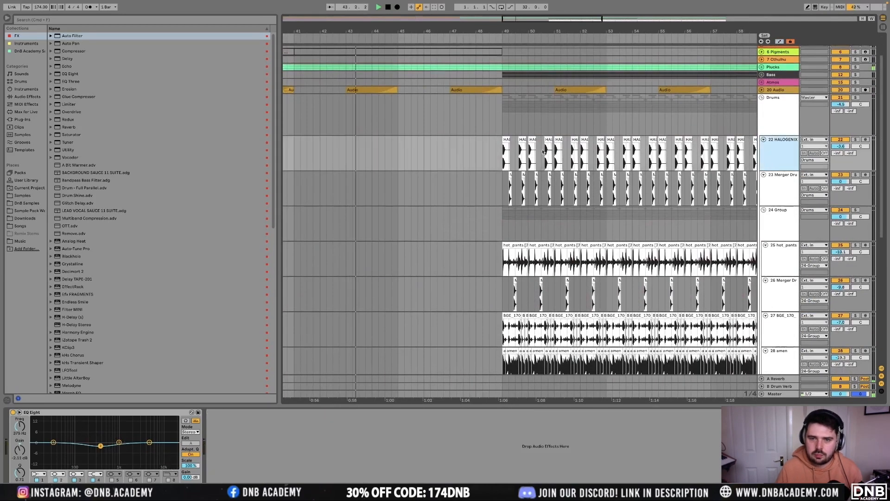
pyautogui.press('super+t')
pyautogui.scroll(-4, 452, 168)
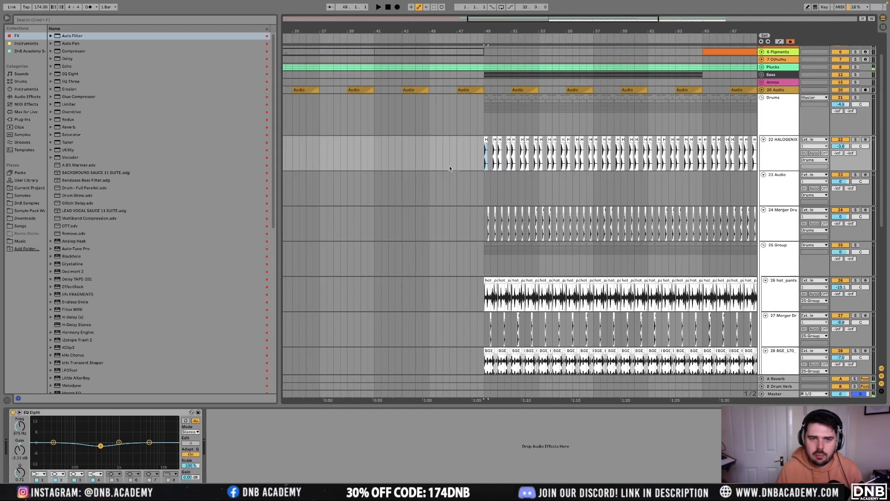
# Paste kick clips at bar 41 of the new track and duplicate them as quarter-note hits up to bar 49
pyautogui.click(375, 190)
pyautogui.press('super+v')
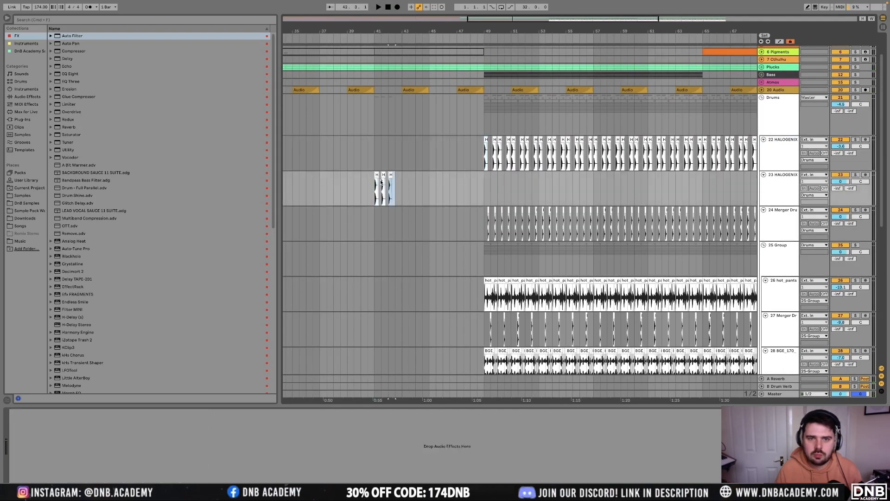
pyautogui.scroll(2, 370, 196)
pyautogui.scroll(3, 381, 176)
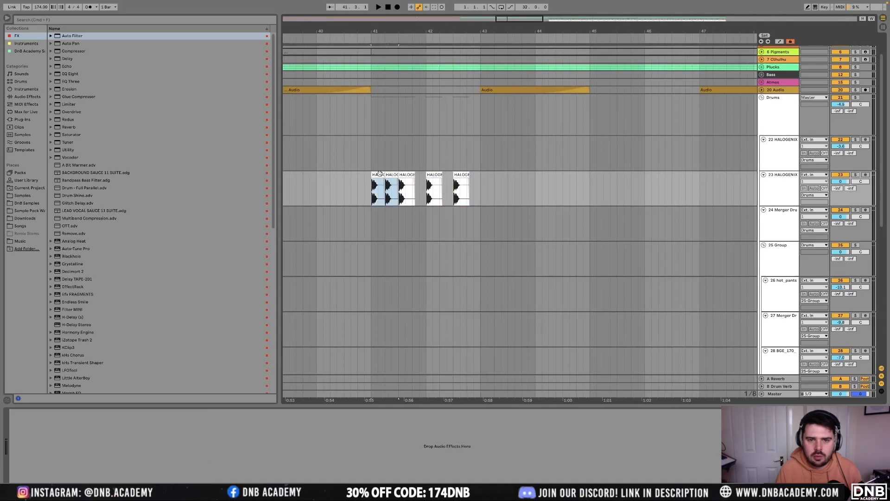
pyautogui.click(379, 174)
pyautogui.press('space')
pyautogui.scroll(-3, 418, 175)
pyautogui.scroll(-3, 418, 176)
pyautogui.press('super+d')
pyautogui.press('super+d')
pyautogui.press('super+d')
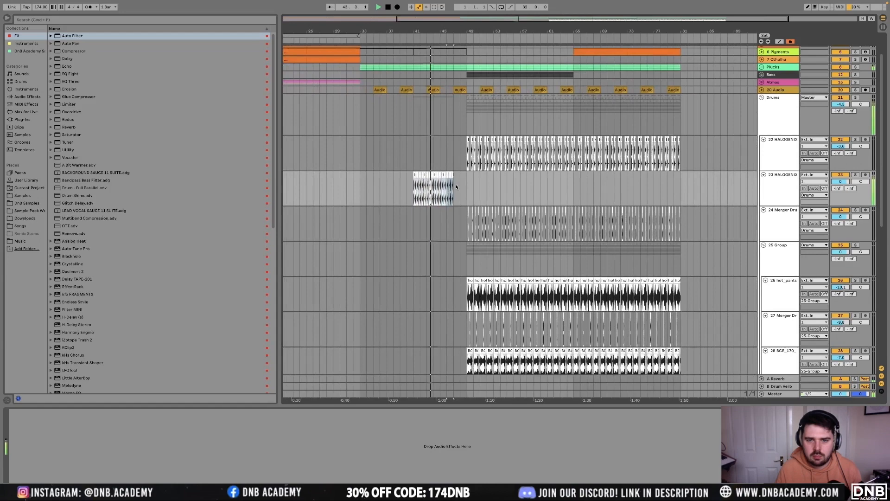
# Shorten the kick at bar 45 to an eighth note and duplicate it towards bar 47
pyautogui.scroll(5, 456, 178)
pyautogui.scroll(5, 394, 184)
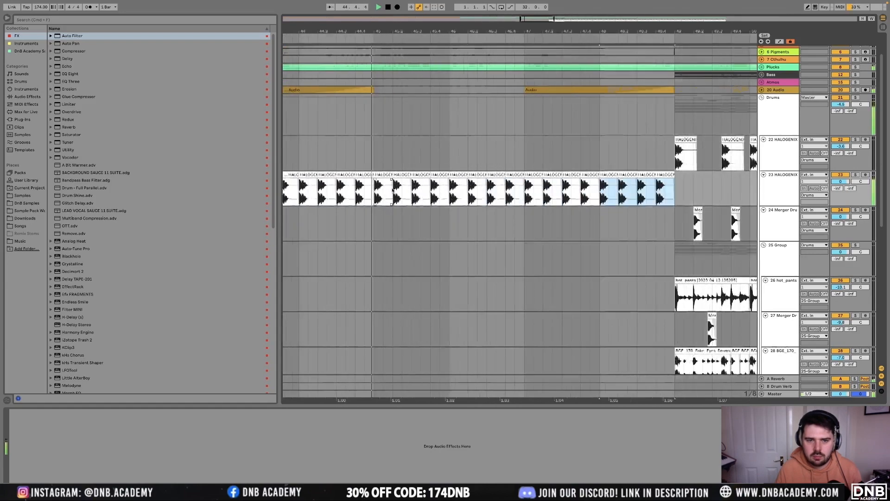
pyautogui.moveTo(392, 167); pyautogui.dragTo(379, 167)
pyautogui.press('super+d')
pyautogui.press('super+d')
pyautogui.press('super+d')
pyautogui.press('super+d')
pyautogui.press('super+d')
pyautogui.press('super+d')
pyautogui.press('super+d')
pyautogui.scroll(-3, 370, 167)
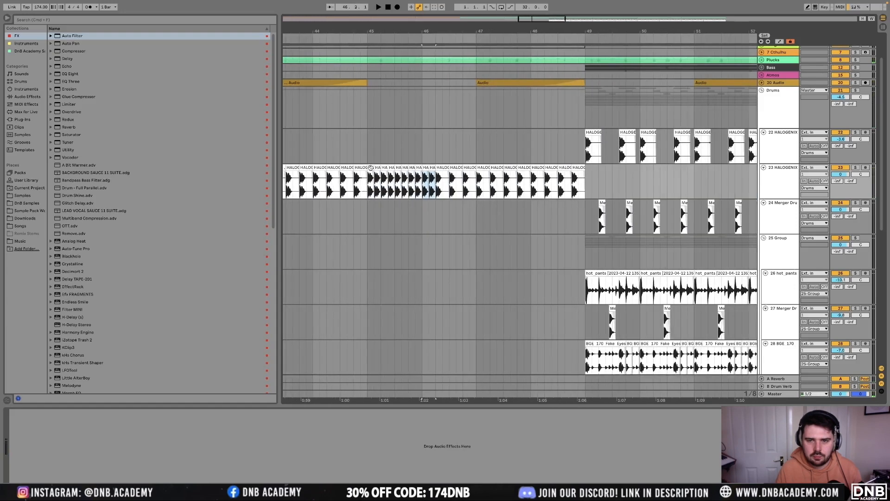
# Fill bars 47 to 49 with sixteenth-note kicks, lower the track's volume to about -13.5 dB and play the kick roll
pyautogui.scroll(4, 499, 175)
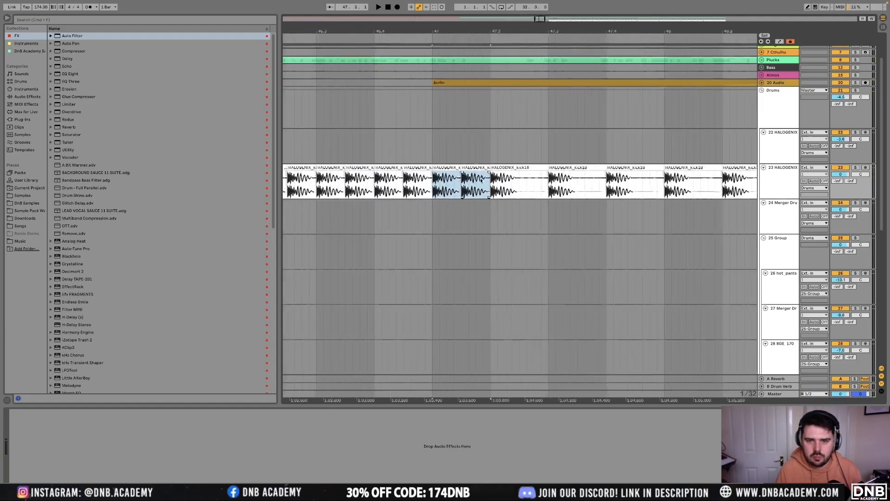
pyautogui.moveTo(457, 163); pyautogui.dragTo(447, 164)
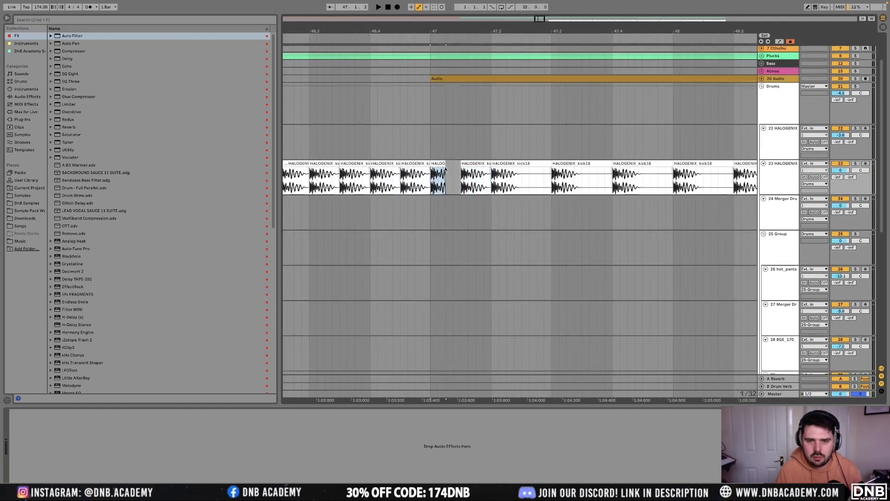
pyautogui.press('super+d')
pyautogui.press('super+d')
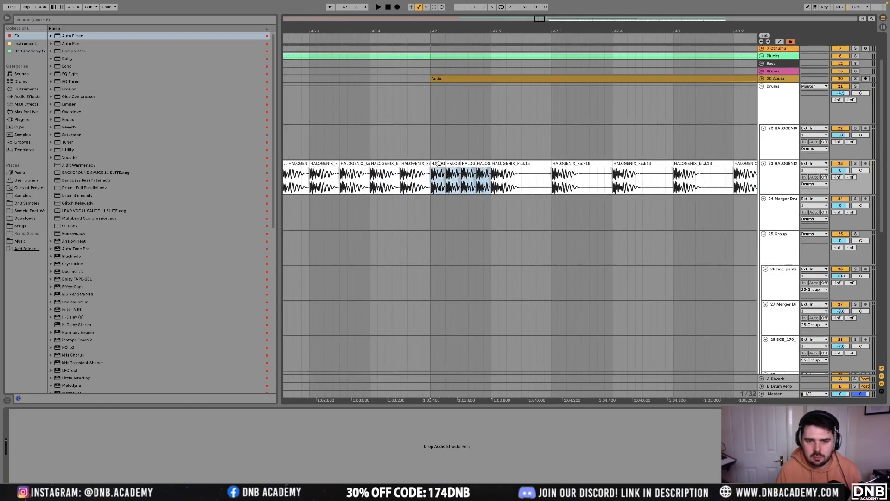
pyautogui.scroll(-5, 439, 164)
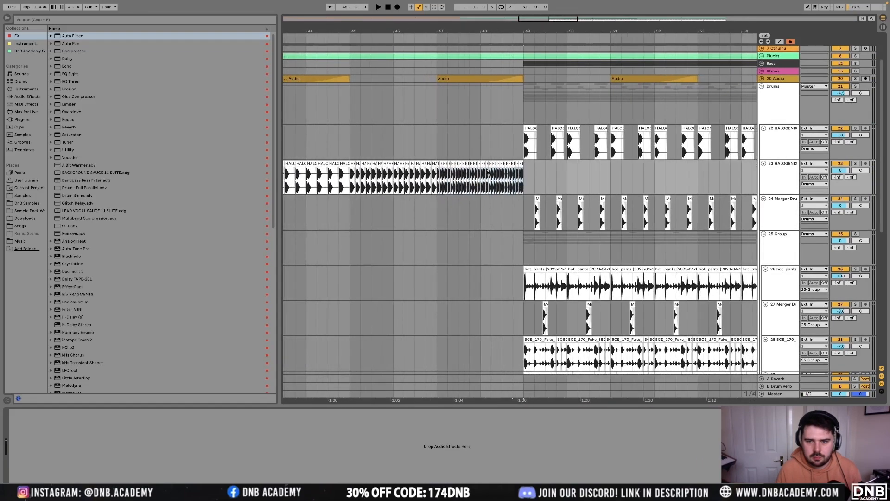
pyautogui.scroll(-4, 445, 172)
pyautogui.press('space')
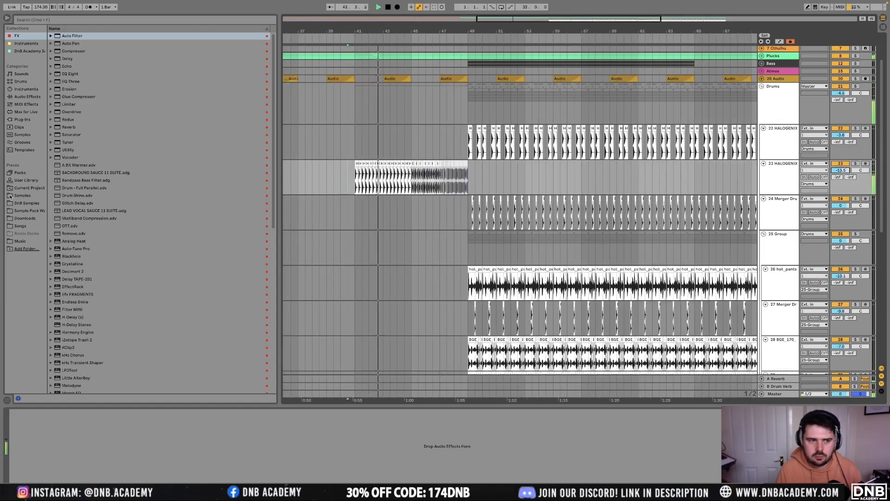
# Add a band-pass Auto Filter to the kick roll track, lower its frequency to about 39.6 Hz and show its automation
pyautogui.doubleClick(72, 36)
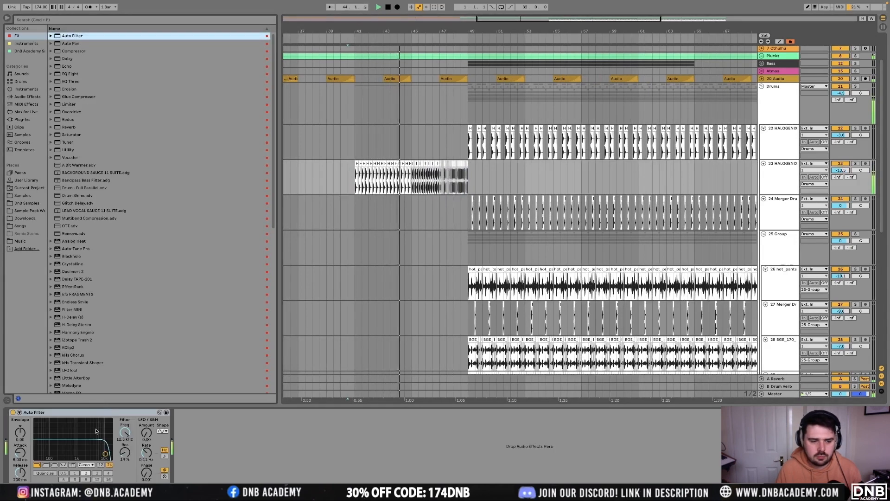
pyautogui.click(55, 464)
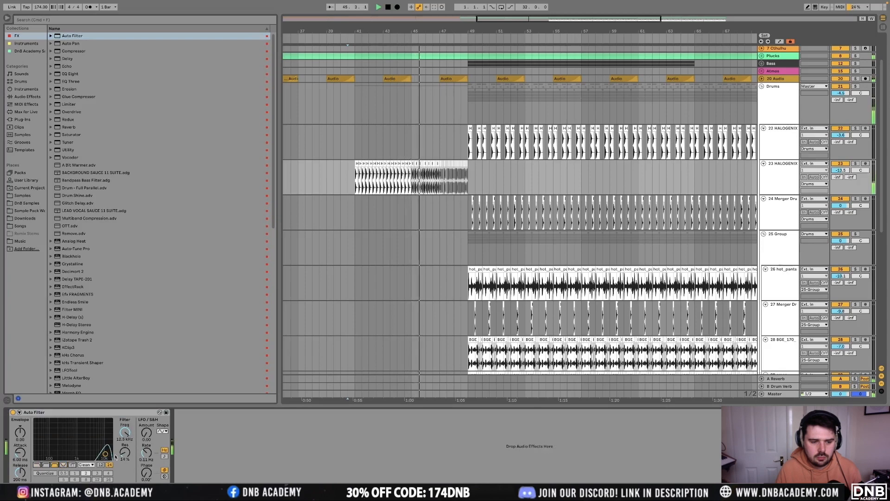
pyautogui.moveTo(116, 457); pyautogui.dragTo(41, 454)
pyautogui.rightClick(126, 435)
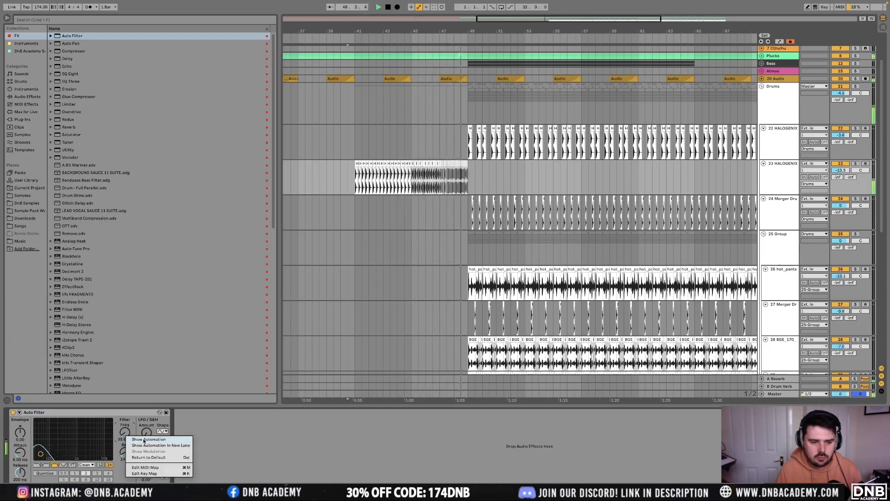
pyautogui.click(144, 439)
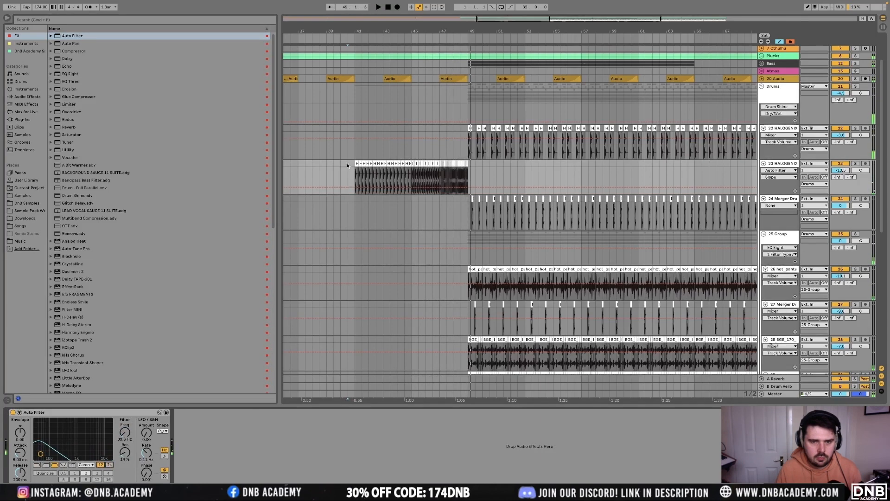
# Automate the kick roll's Auto Filter frequency in a rising curve from bar 41 to bar 49
pyautogui.click(355, 187)
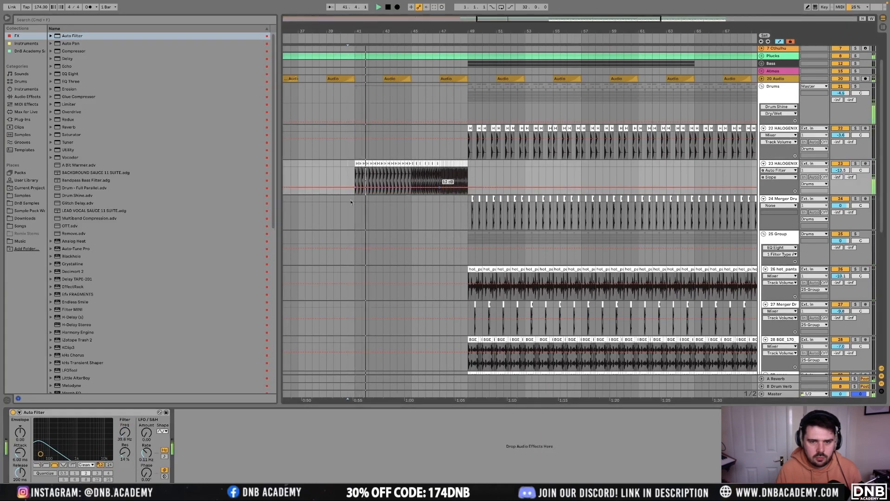
pyautogui.click(130, 432)
pyautogui.moveTo(467, 192); pyautogui.dragTo(468, 175)
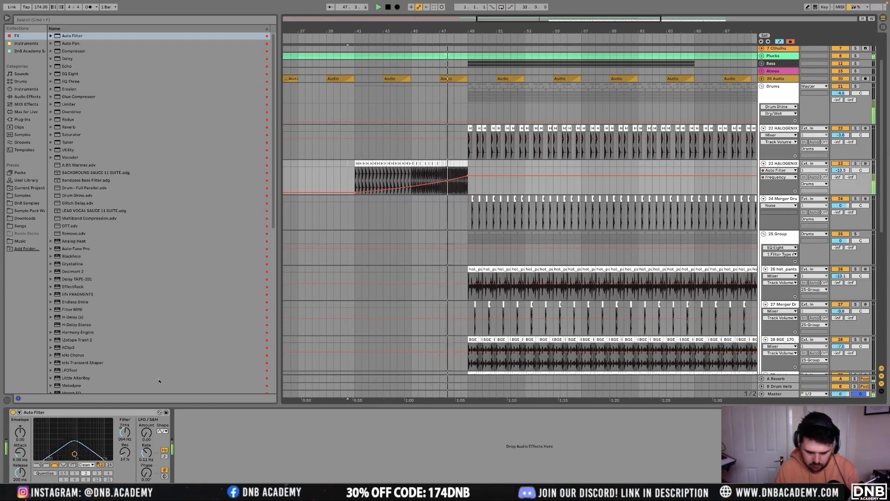
# Delete the Auto Filter's slope automation on the kick roll track and play the build-up from just before bar 41
pyautogui.rightClick(100, 465)
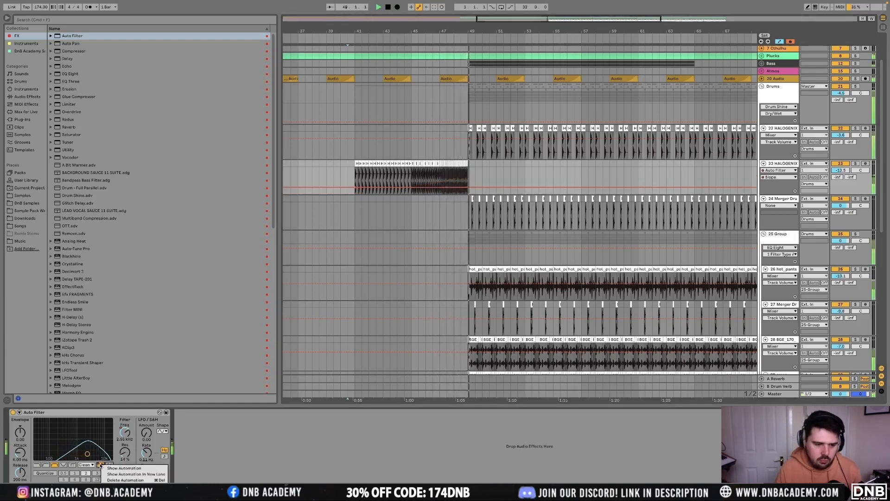
pyautogui.click(126, 480)
pyautogui.click(343, 174)
pyautogui.press('space')
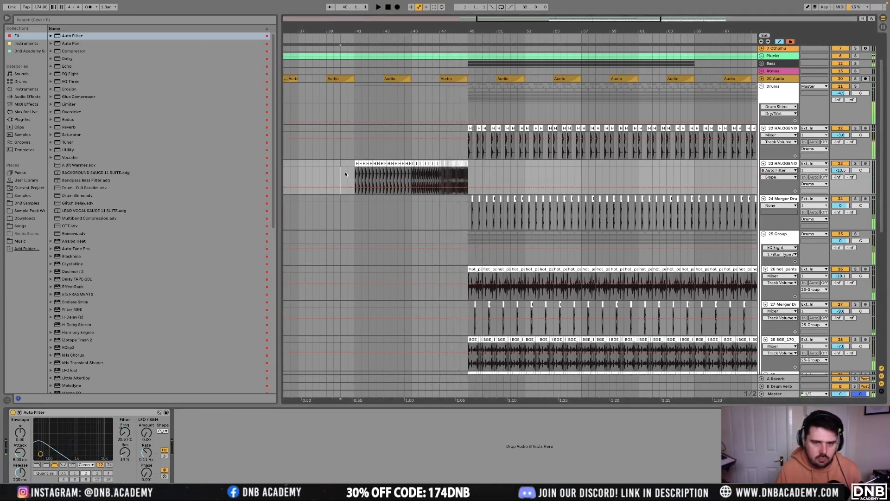
pyautogui.press('space')
pyautogui.scroll(-5, 358, 195)
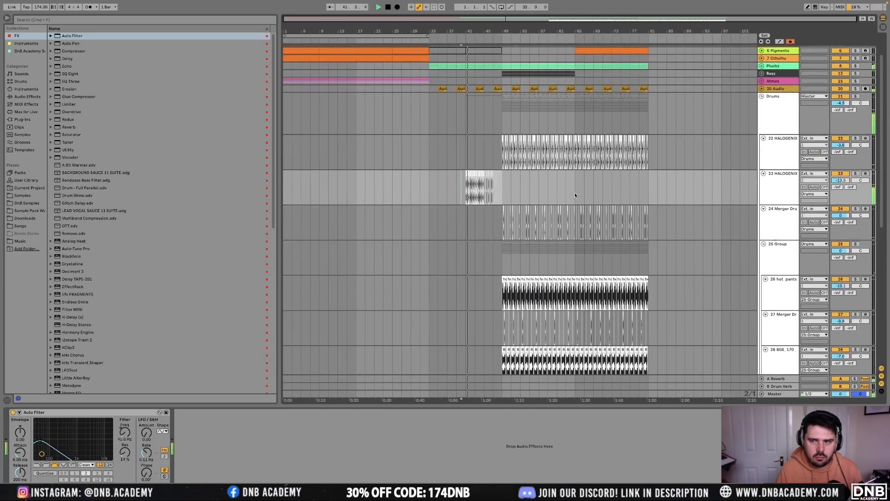
# Collapse the Drums group and open the Serum instrument on the first track of the Plucks group
pyautogui.keyDown('alt'); pyautogui.click(762, 174); pyautogui.keyUp('alt')
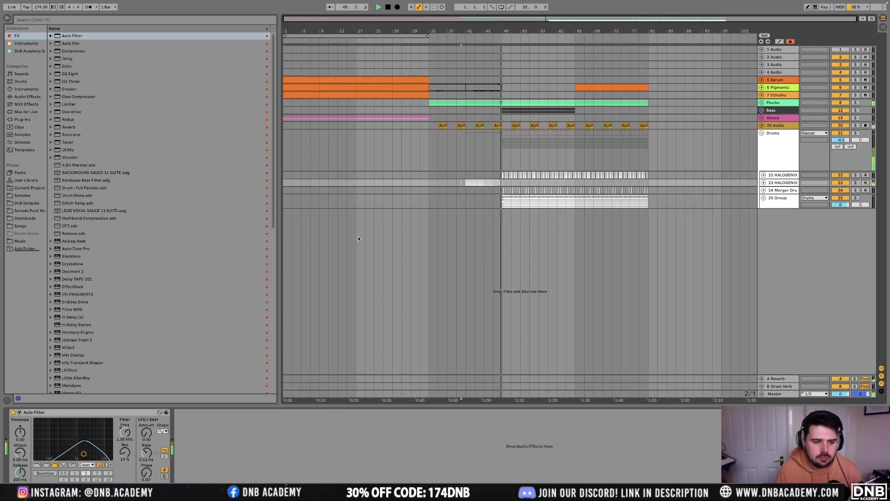
pyautogui.click(761, 133)
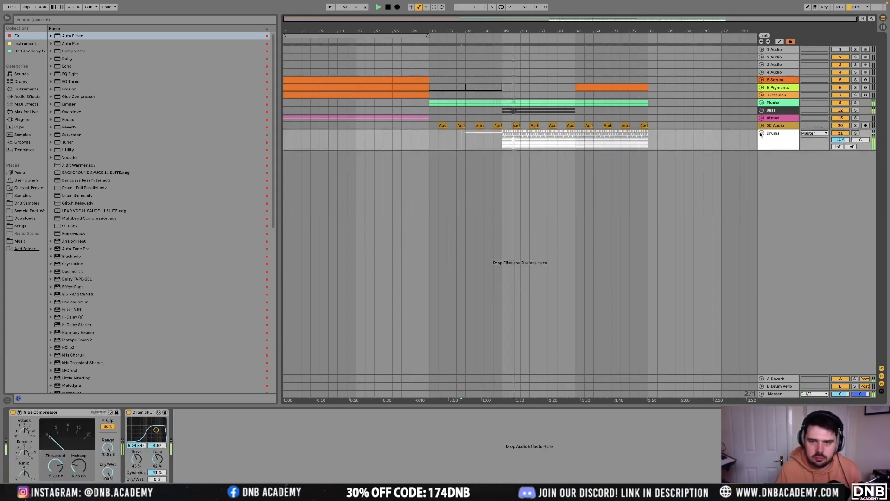
pyautogui.click(761, 103)
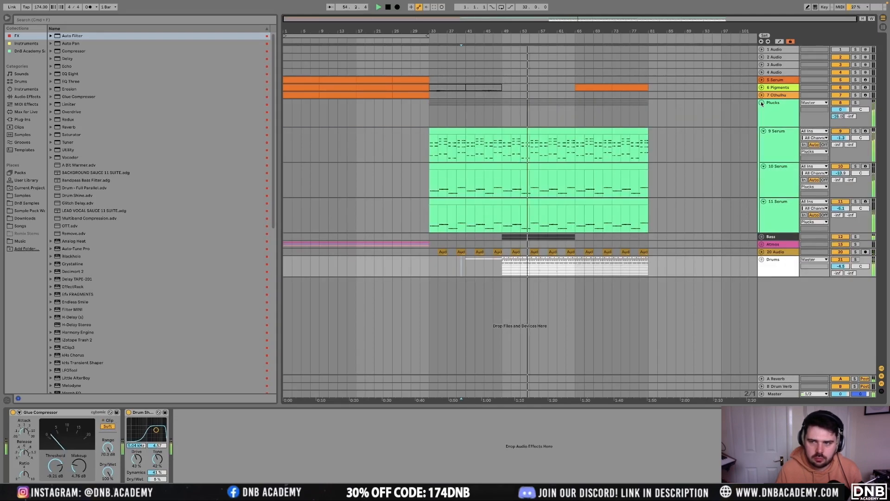
pyautogui.click(781, 147)
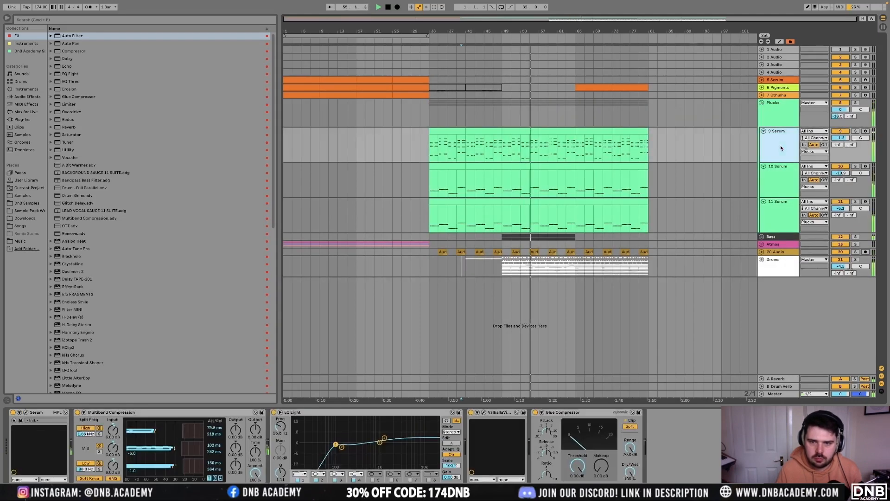
pyautogui.click(26, 412)
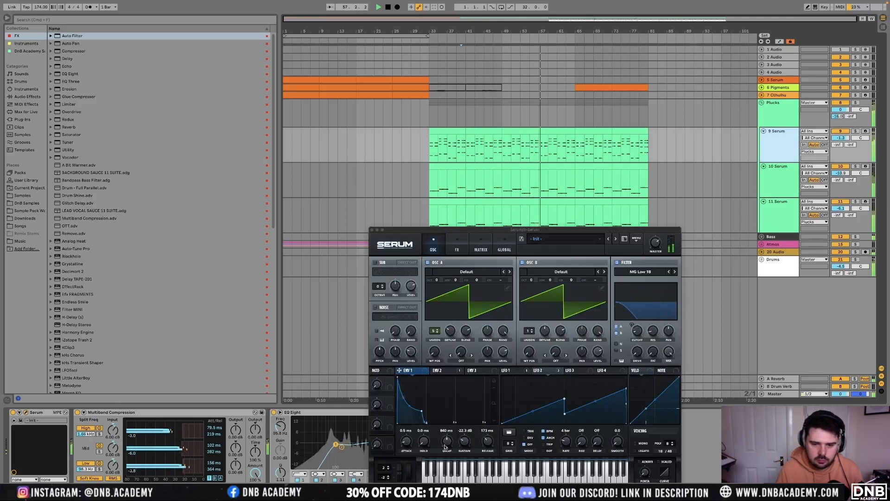
# Adjust the decay of Serum's Envelope 1 and raise Envelope 2's decay to about 859 ms
pyautogui.click(440, 370)
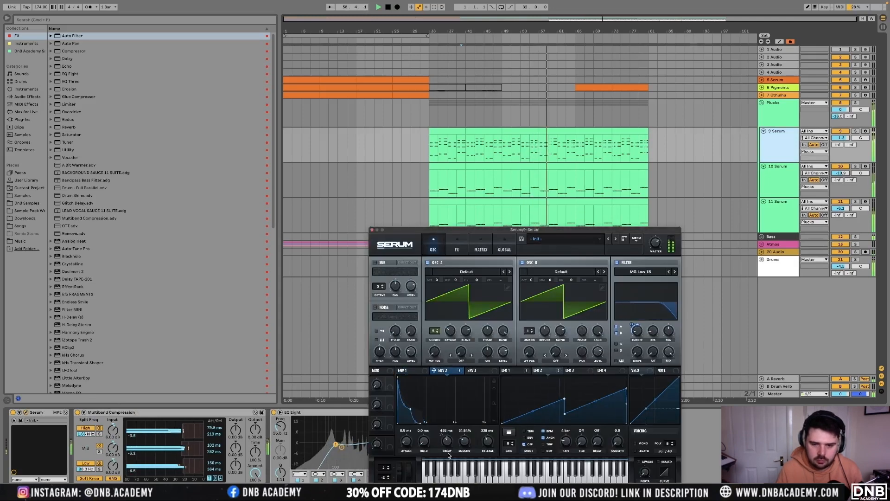
pyautogui.moveTo(447, 440); pyautogui.dragTo(448, 437)
pyautogui.click(406, 370)
pyautogui.moveTo(448, 441); pyautogui.dragTo(449, 440)
pyautogui.click(437, 370)
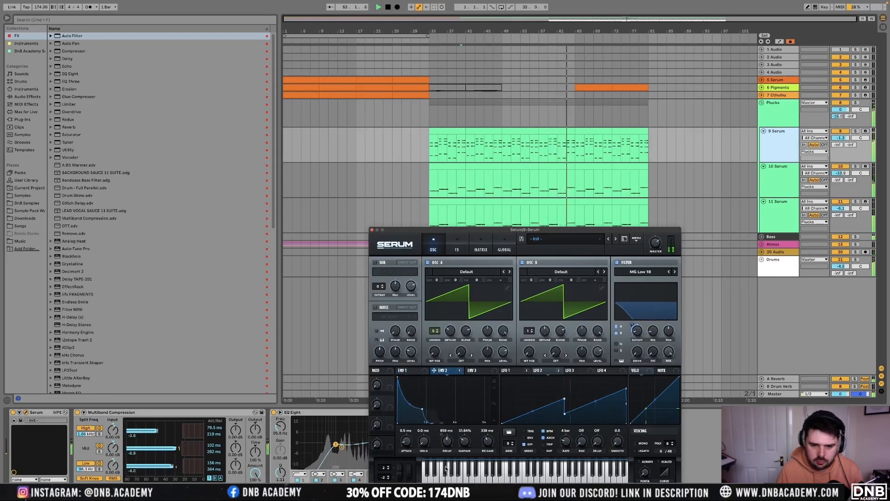
# Remove all modulators from Envelope 2's decay and close the Serum window
pyautogui.rightClick(447, 441)
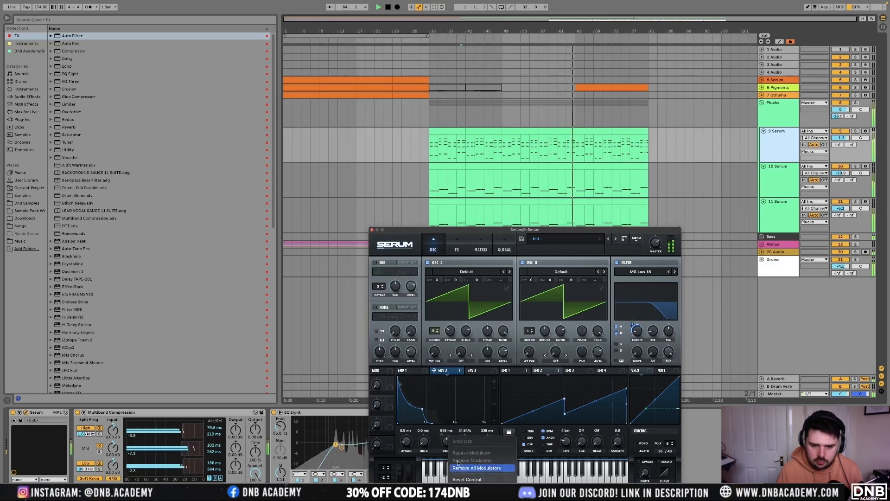
pyautogui.click(462, 467)
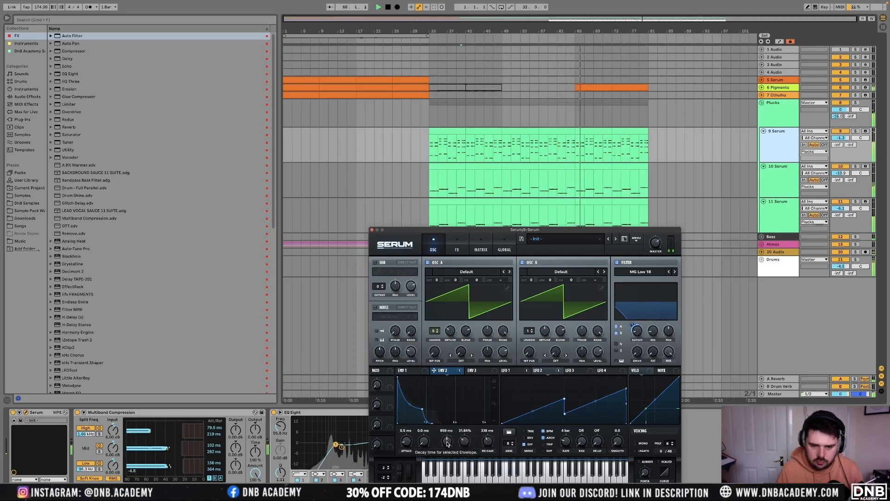
pyautogui.click(372, 230)
# Duplicate the Bass group's clips from bars 49 to 65 so they also fill bars 65 to 81
pyautogui.moveTo(506, 237); pyautogui.dragTo(573, 240)
pyautogui.press('super+d')
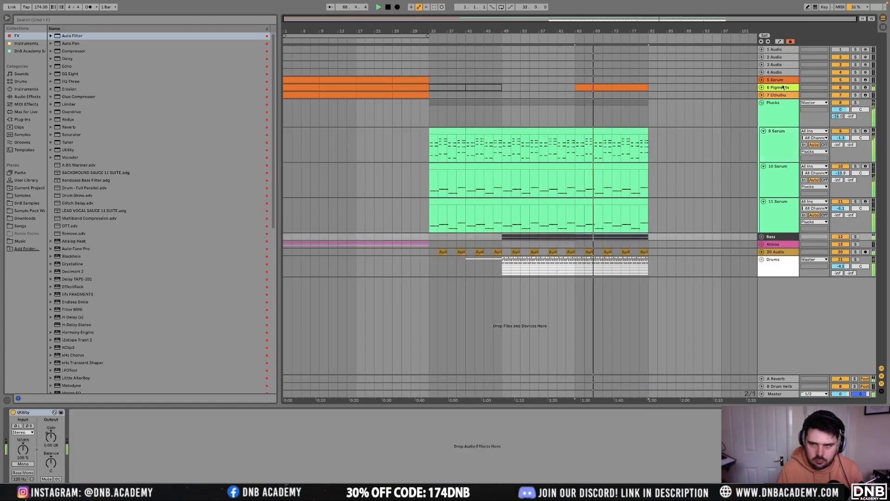
# Check the notes of the Pigments clip at bar 65 and duplicate that clip over the one at bar 73
pyautogui.click(761, 87)
pyautogui.doubleClick(597, 88)
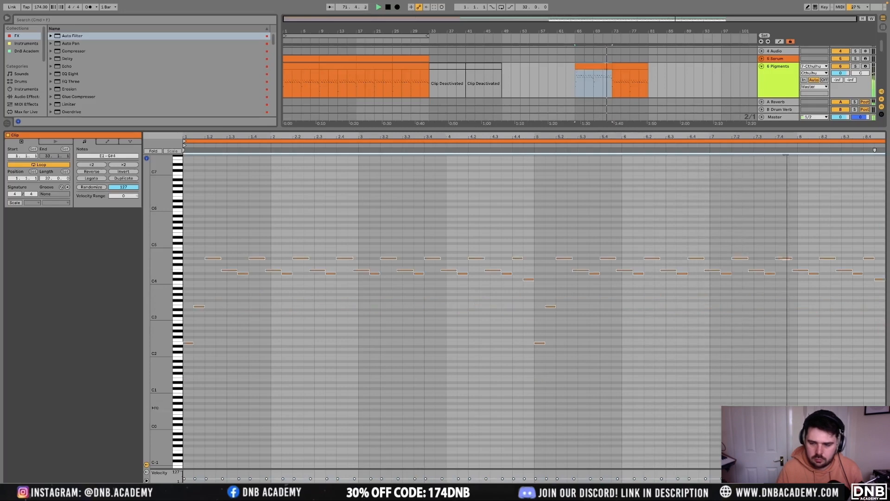
pyautogui.hotkey('shift', 'Tab')
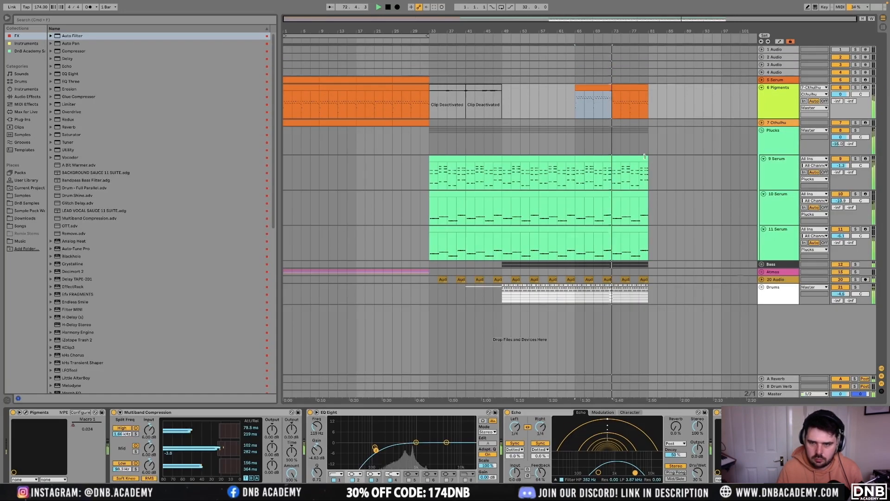
pyautogui.click(602, 86)
pyautogui.press('super+d')
pyautogui.keyDown('shift'); pyautogui.click(601, 87); pyautogui.keyUp('shift')
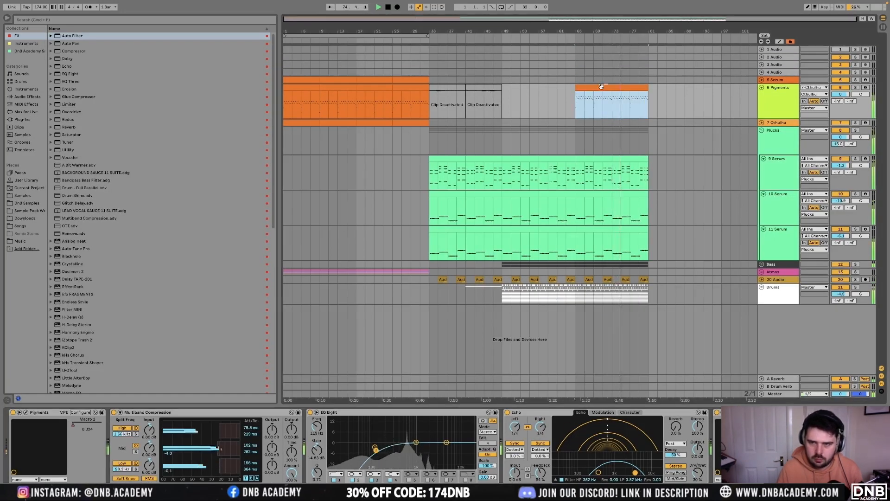
# Play from bar 1 while expanding the Drums group and its break subgroup, with the individual tracks folded to single rows
pyautogui.click(300, 94)
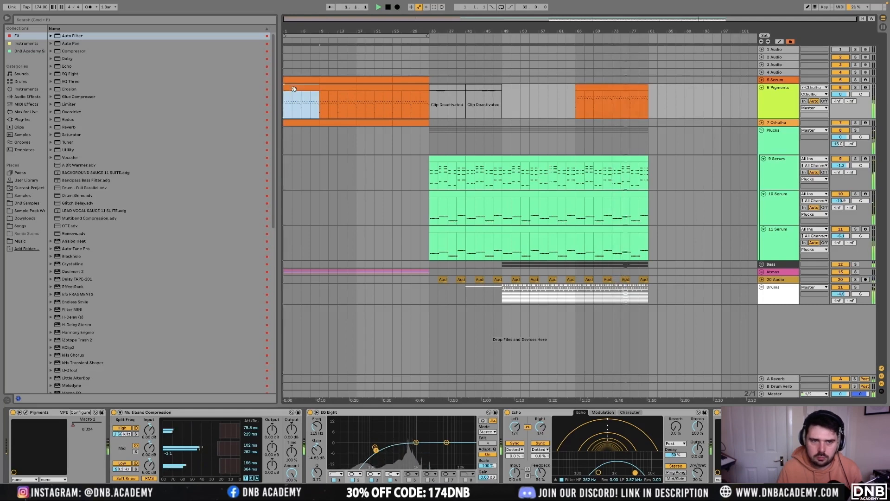
pyautogui.keyDown('alt'); pyautogui.click(761, 130); pyautogui.keyUp('alt')
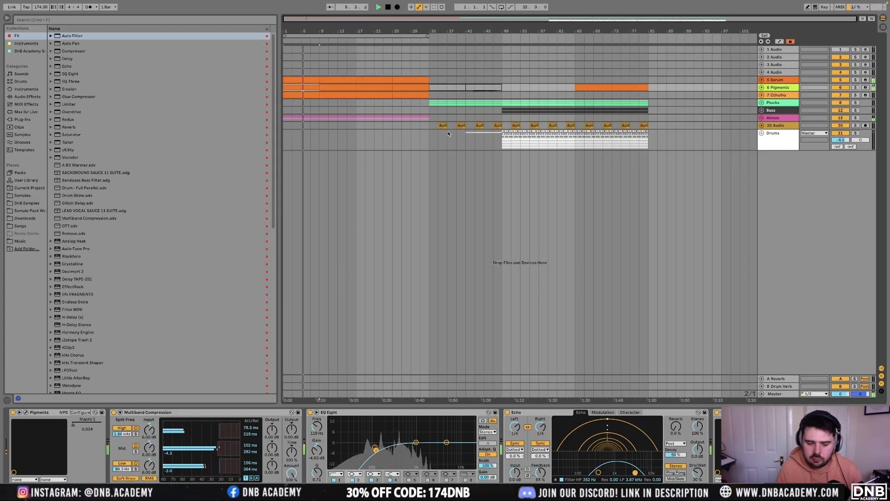
pyautogui.click(762, 134)
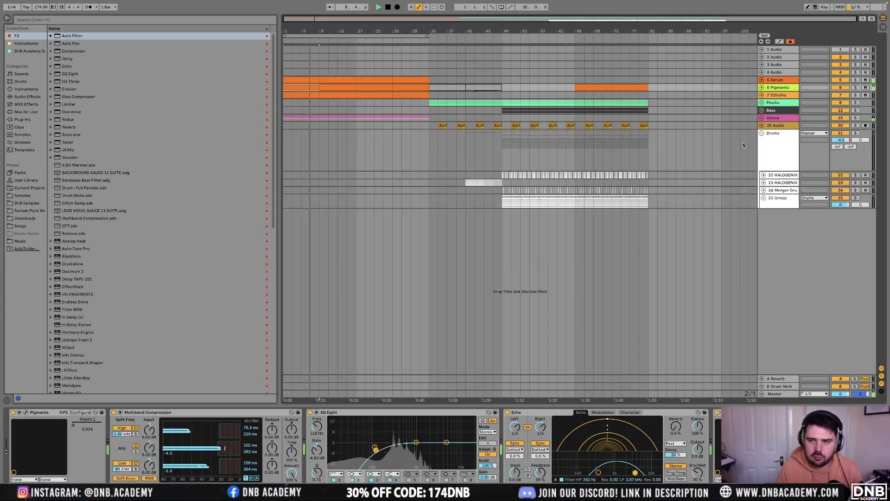
pyautogui.click(763, 198)
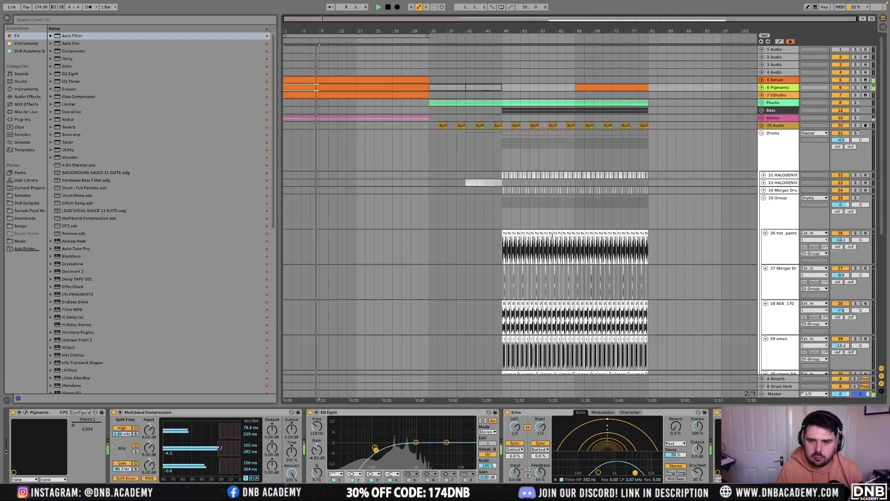
pyautogui.scroll(-5, 547, 239)
pyautogui.scroll(-3, 547, 239)
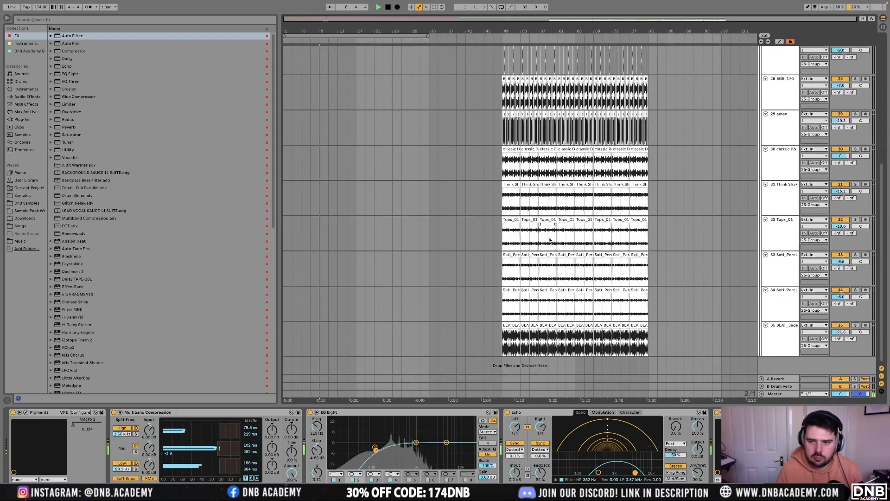
pyautogui.keyDown('alt'); pyautogui.click(766, 219); pyautogui.keyUp('alt')
# Solo the classic D&B break track and play it from bar 49, then end the solo and mute the track
pyautogui.scroll(6, 491, 268)
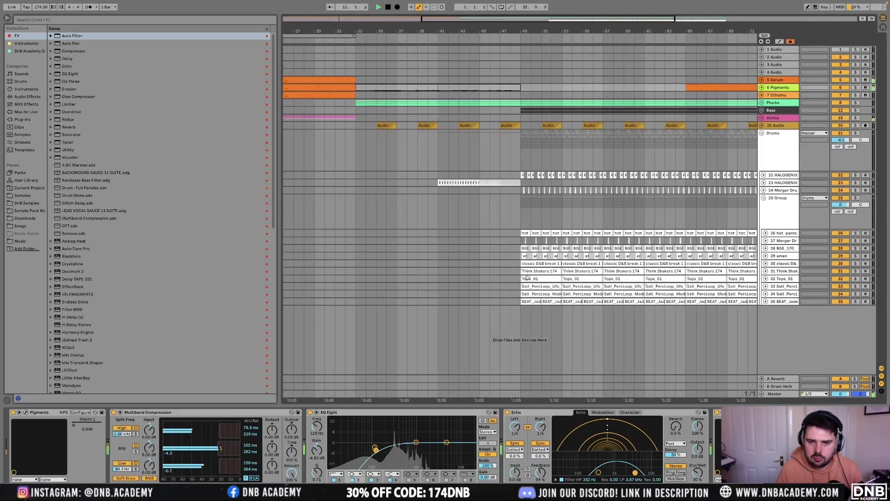
pyautogui.click(546, 263)
pyautogui.press('s')
pyautogui.press('space')
pyautogui.press('space')
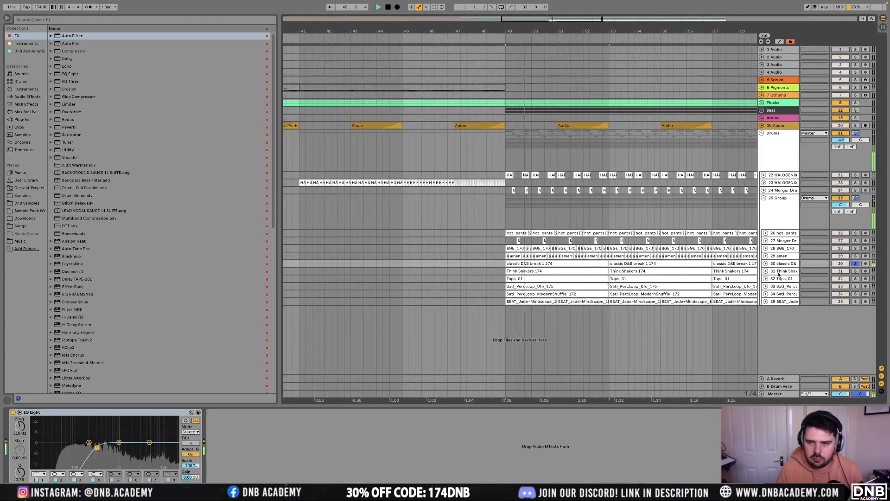
pyautogui.click(854, 263)
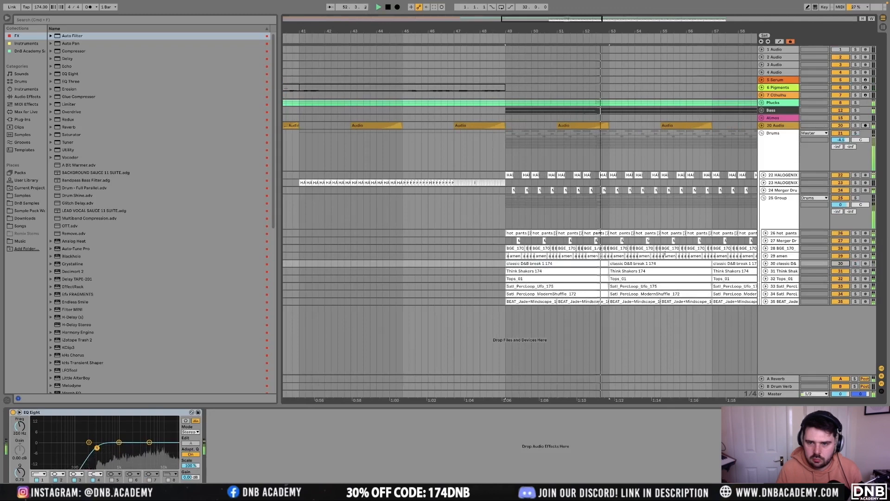
# Set the volume of the Merger track in the break subgroup to about -6.6 dB and the amen track to about -27.5 dB
pyautogui.click(767, 241)
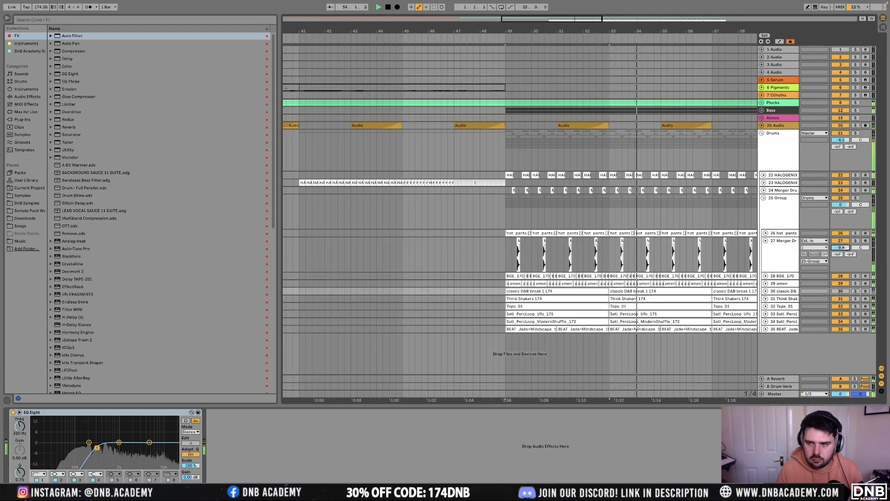
pyautogui.moveTo(843, 247); pyautogui.dragTo(843, 261)
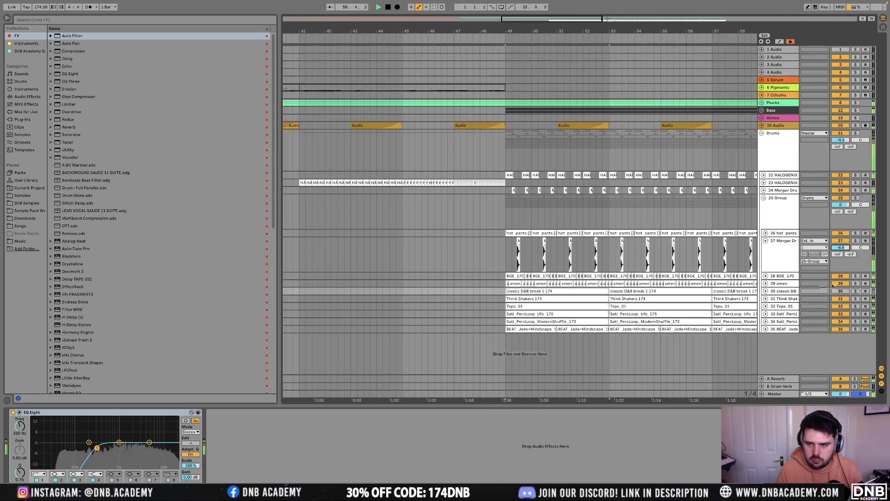
pyautogui.click(764, 283)
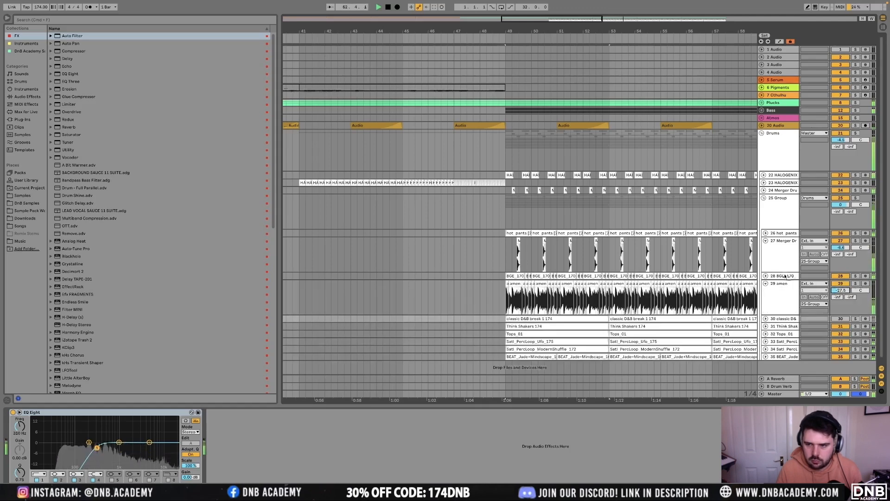
# Collapse the break subgroup and raise the makeup gain of the Glue Compressor on the Drums group
pyautogui.click(763, 197)
pyautogui.click(779, 153)
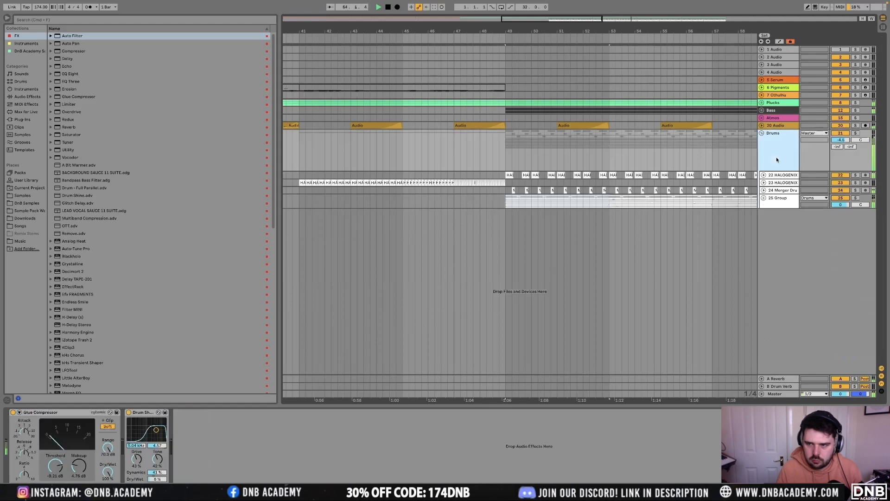
pyautogui.moveTo(81, 467); pyautogui.dragTo(81, 452)
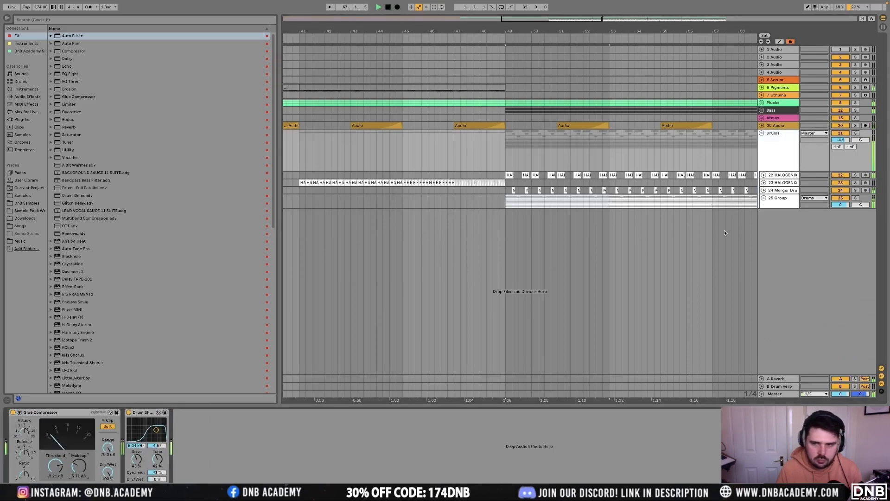
# Expand the break subgroup and add a new audio track below the BEAT_Jade loop track
pyautogui.click(764, 198)
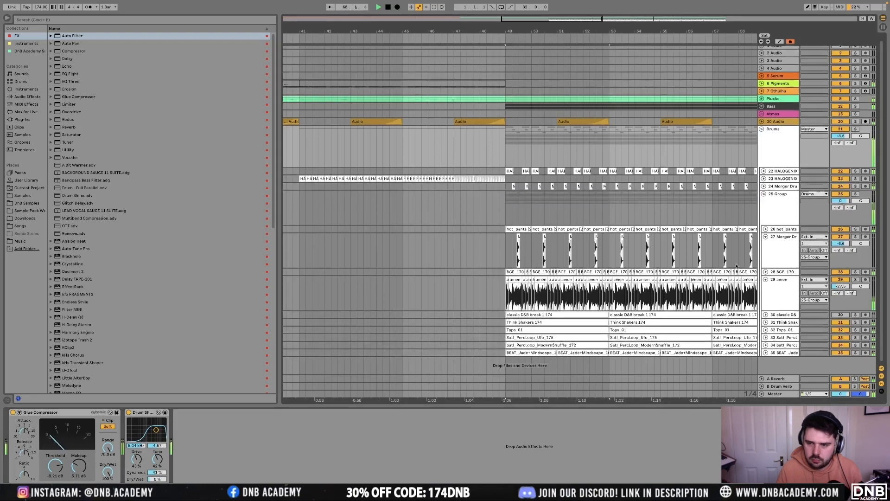
pyautogui.click(782, 353)
pyautogui.press('super+t')
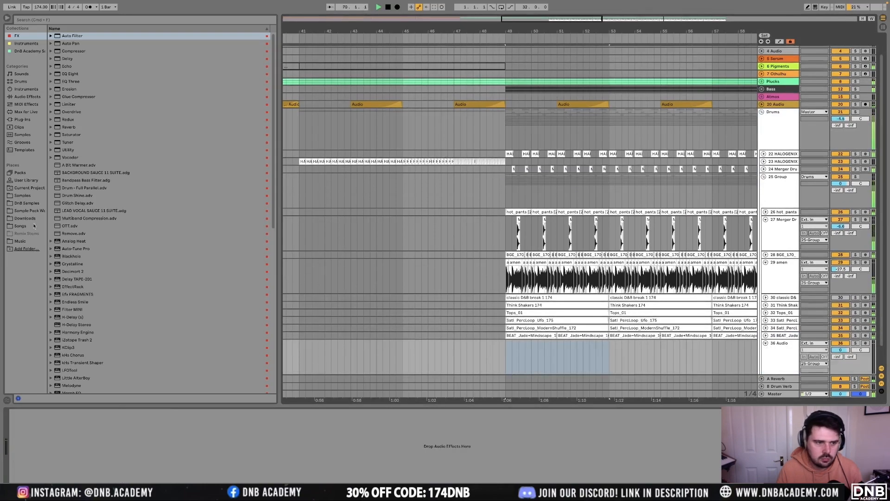
# Place Remedy Xtra Break Layer.wav from the Remedy Kit sample folder on the new audio track at bar 49
pyautogui.click(30, 197)
pyautogui.click(33, 204)
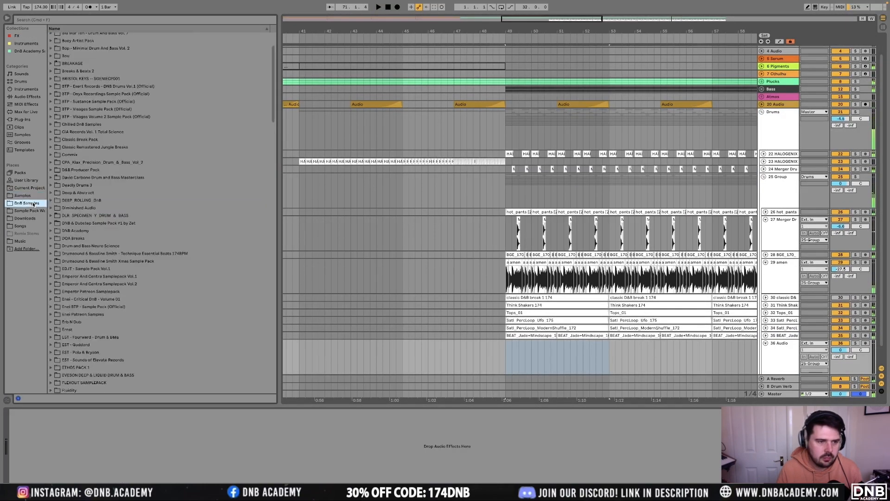
pyautogui.scroll(-20, 69, 234)
pyautogui.click(51, 236)
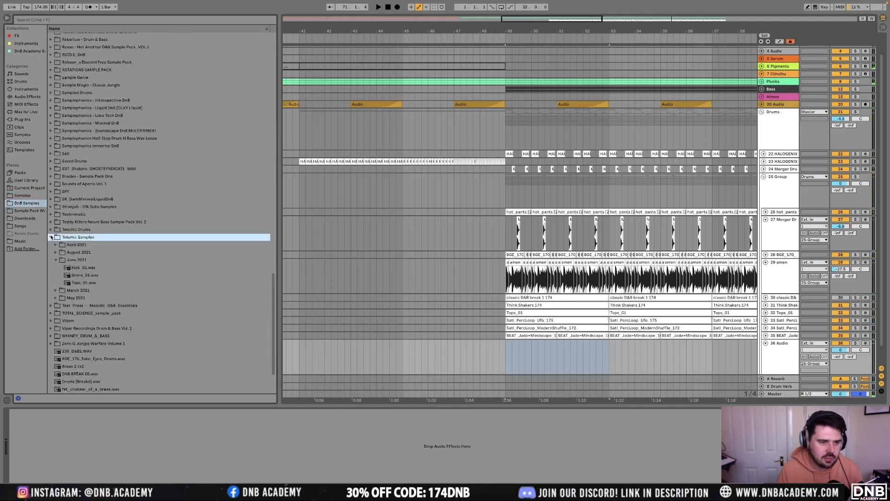
pyautogui.click(51, 229)
pyautogui.click(55, 237)
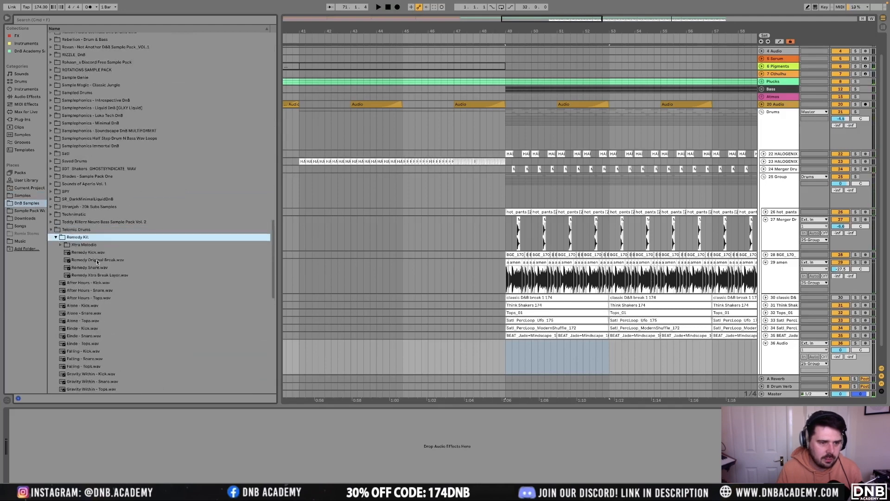
pyautogui.moveTo(98, 275); pyautogui.dragTo(503, 364)
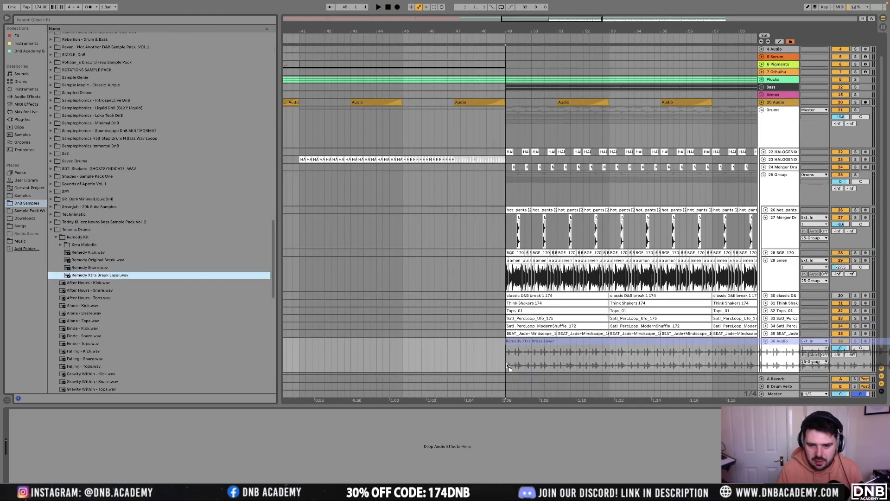
# Set the Remedy break layer track's volume to about -12.6 dB and trim the end of its clip
pyautogui.scroll(-5, 520, 351)
pyautogui.scroll(1, 519, 351)
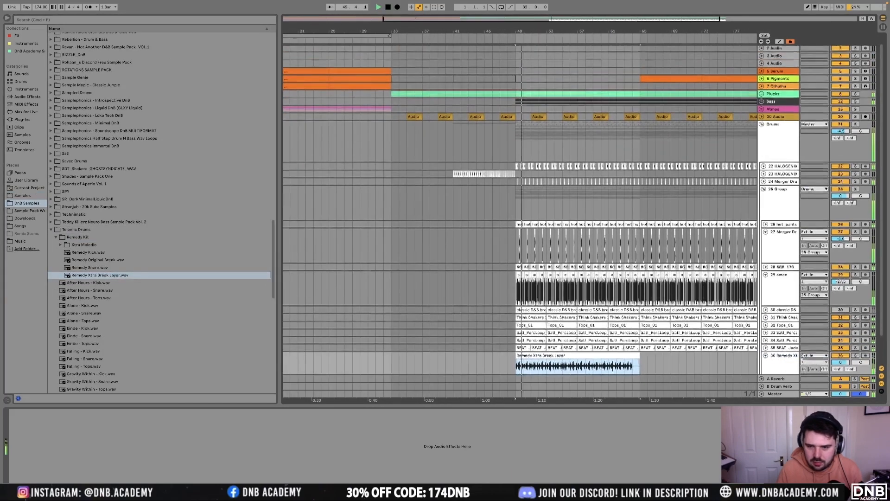
pyautogui.scroll(-3, 642, 344)
pyautogui.moveTo(840, 332); pyautogui.dragTo(840, 350)
pyautogui.moveTo(637, 325); pyautogui.dragTo(631, 325)
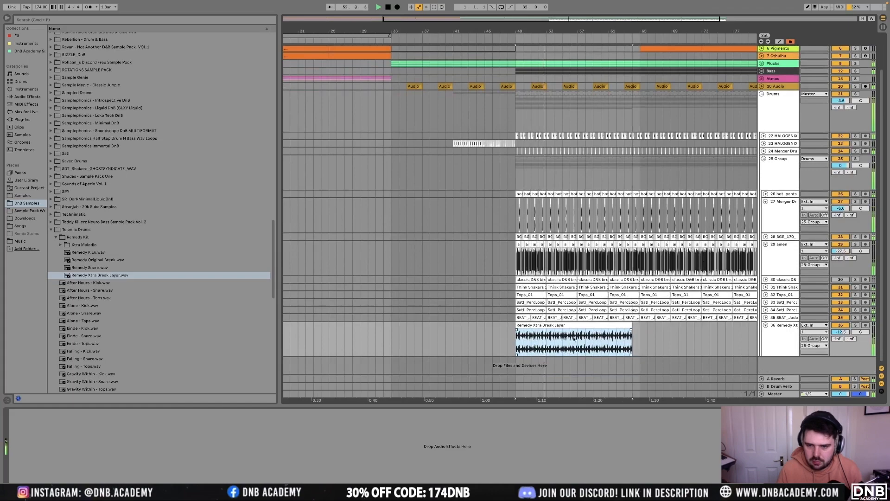
# Split the Remedy break layer clip at bar 57 and duplicate its first eight bars to fill the drop through bar 81
pyautogui.click(578, 336)
pyautogui.press('super+e')
pyautogui.click(559, 325)
pyautogui.press('super+d')
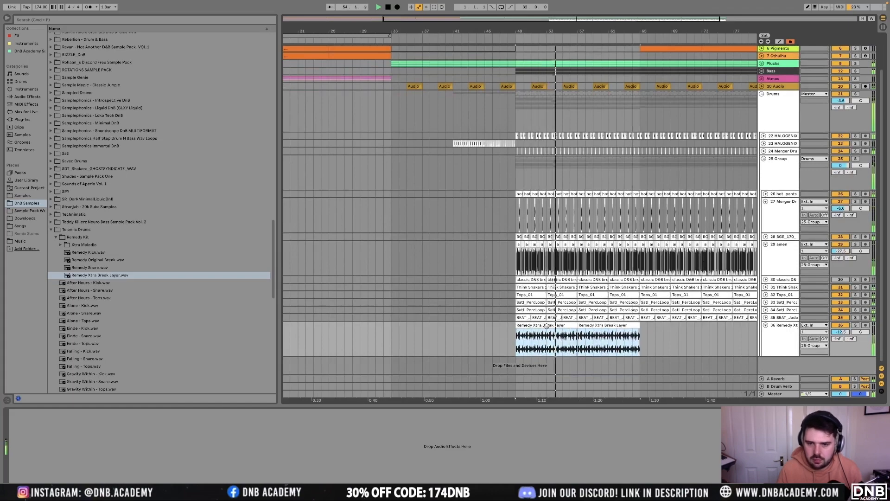
pyautogui.keyDown('shift'); pyautogui.click(556, 326); pyautogui.keyUp('shift')
pyautogui.press('super+d')
# Add an empty audio track below the Remedy break layer and raise the layer's volume to about -8.1 dB
pyautogui.scroll(-5, 558, 330)
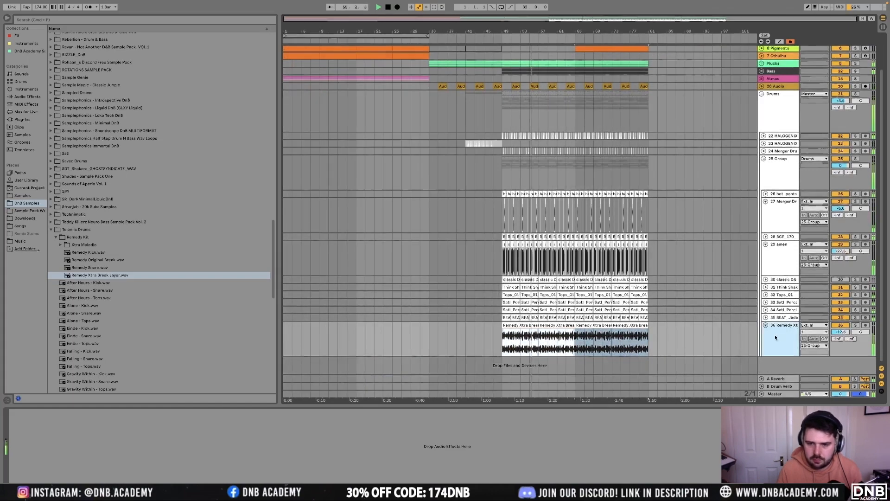
pyautogui.press('super+t')
pyautogui.moveTo(840, 321); pyautogui.dragTo(841, 315)
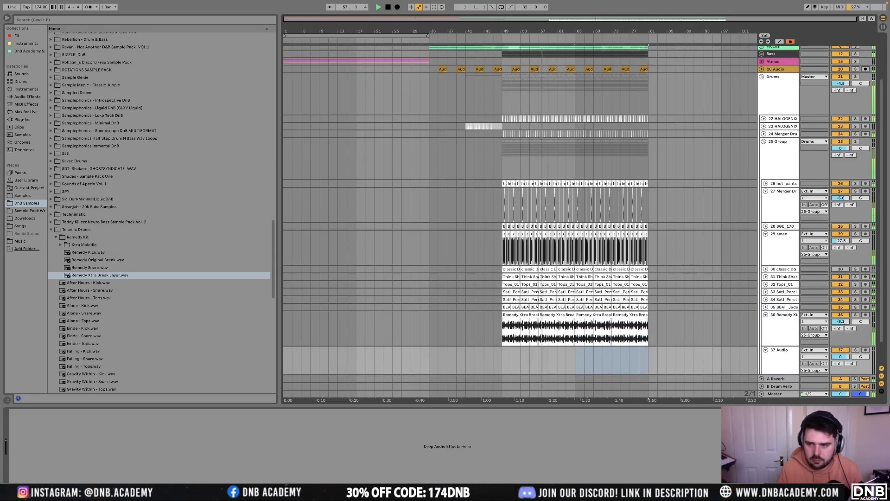
# Fold the expanded tracks and collapse the break subgroup and the Drums group
pyautogui.keyDown('alt'); pyautogui.click(767, 234); pyautogui.keyUp('alt')
pyautogui.click(763, 197)
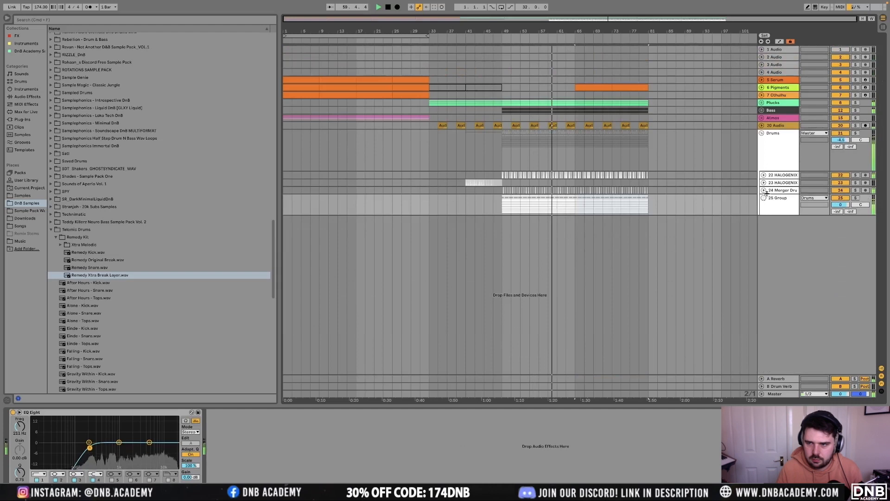
pyautogui.click(763, 135)
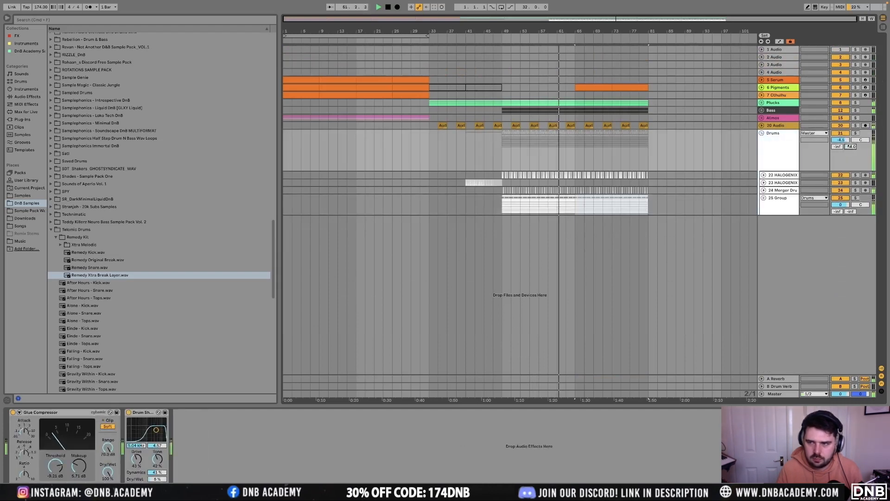
pyautogui.click(761, 133)
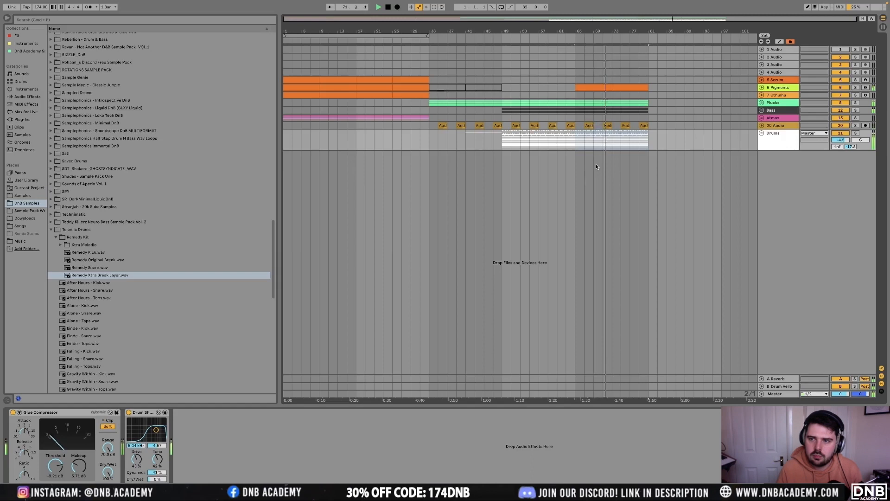
# Add a new audio track above the Drums group, stop playback and collapse the open drum sample folder
pyautogui.click(772, 138)
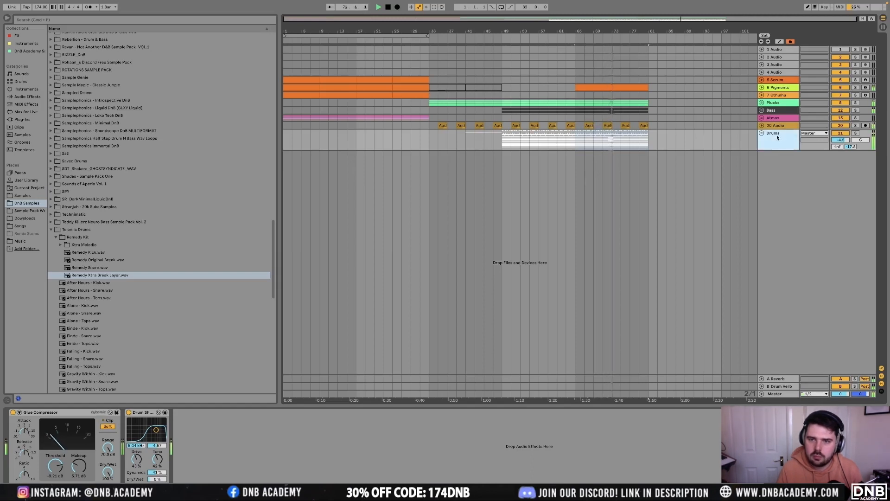
pyautogui.click(780, 125)
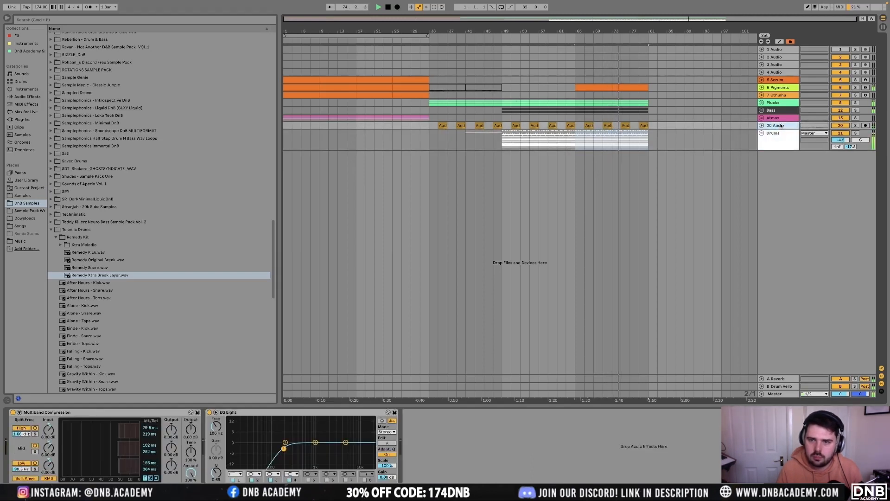
pyautogui.press('super+t')
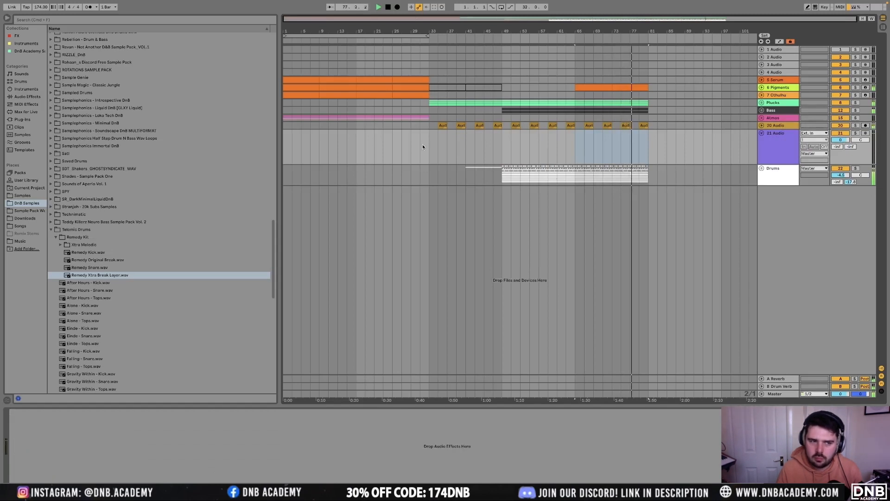
pyautogui.press('space')
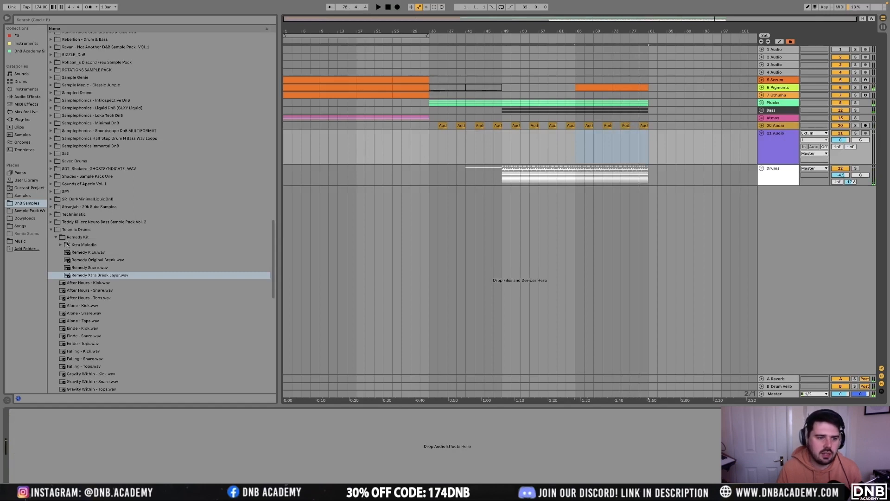
pyautogui.click(56, 229)
pyautogui.click(767, 155)
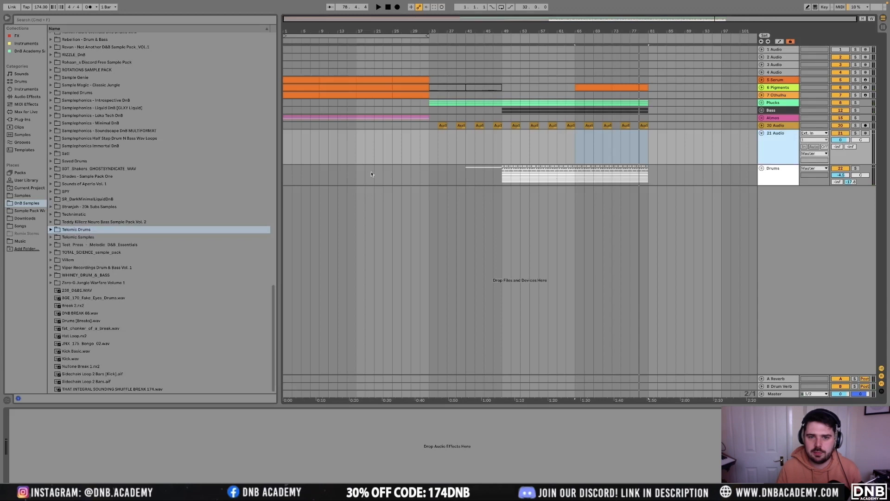
pyautogui.moveTo(500, 173); pyautogui.dragTo(651, 82)
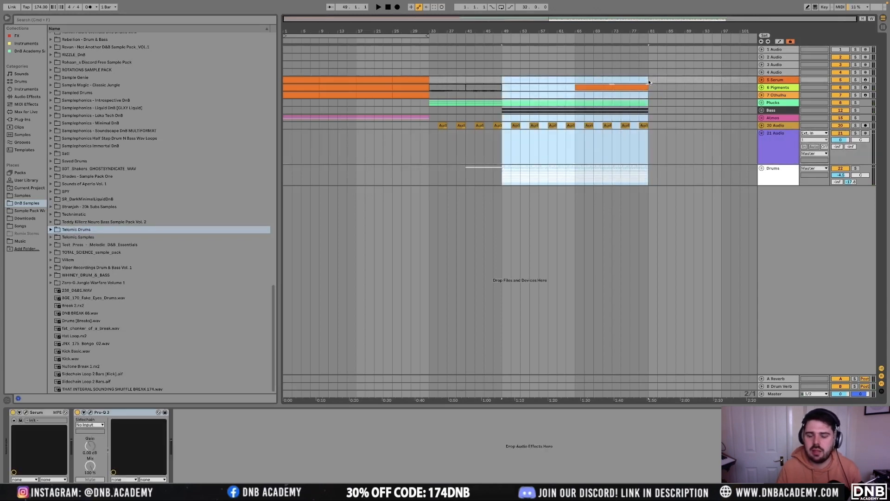
pyautogui.click(392, 87)
pyautogui.moveTo(438, 72); pyautogui.dragTo(286, 177)
pyautogui.click(356, 149)
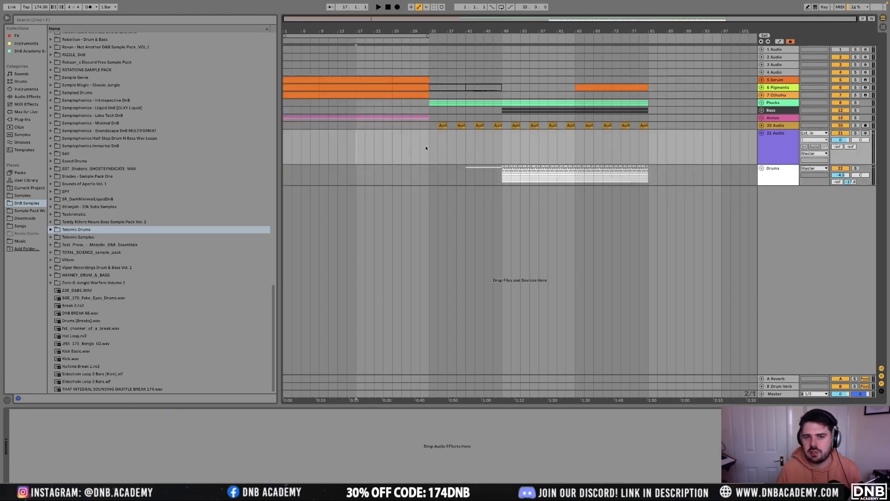
pyautogui.moveTo(431, 95)
pyautogui.mouseDown()
pyautogui.moveTo(669, 185)
pyautogui.moveTo(491, 174)
pyautogui.mouseUp()
pyautogui.click(658, 168)
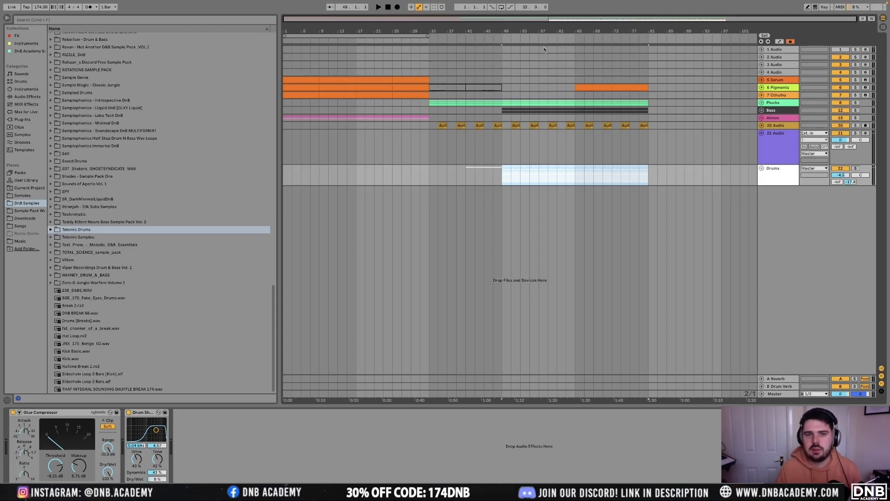
# Delete the four empty audio tracks above the Serum track
pyautogui.click(772, 73)
pyautogui.keyDown('shift'); pyautogui.click(779, 50); pyautogui.keyUp('shift')
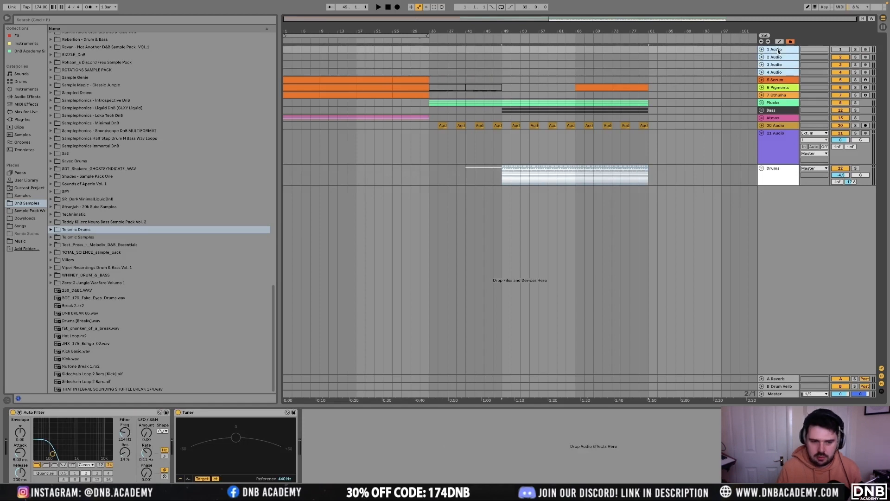
pyautogui.press('Delete')
# Play the intro and add a low-shelf cut of about -5 dB near 186 Hz in the Serum track's Pro-Q 3
pyautogui.click(300, 47)
pyautogui.press('space')
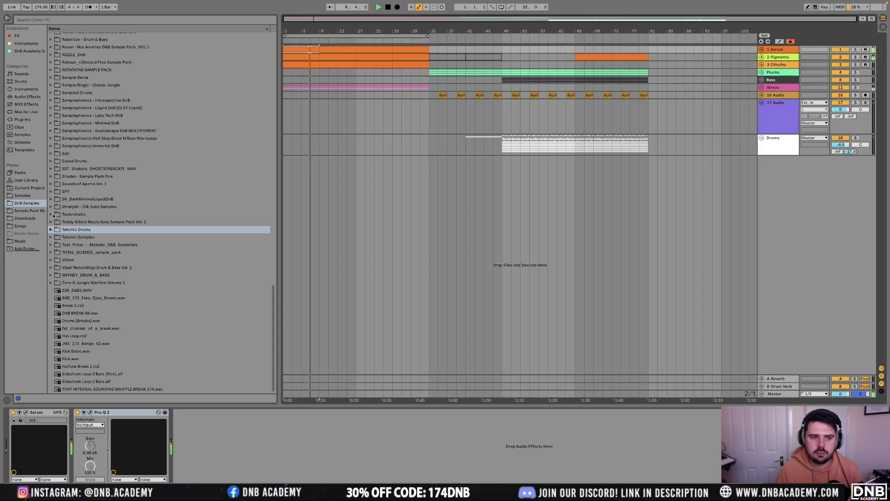
pyautogui.click(787, 50)
pyautogui.click(90, 412)
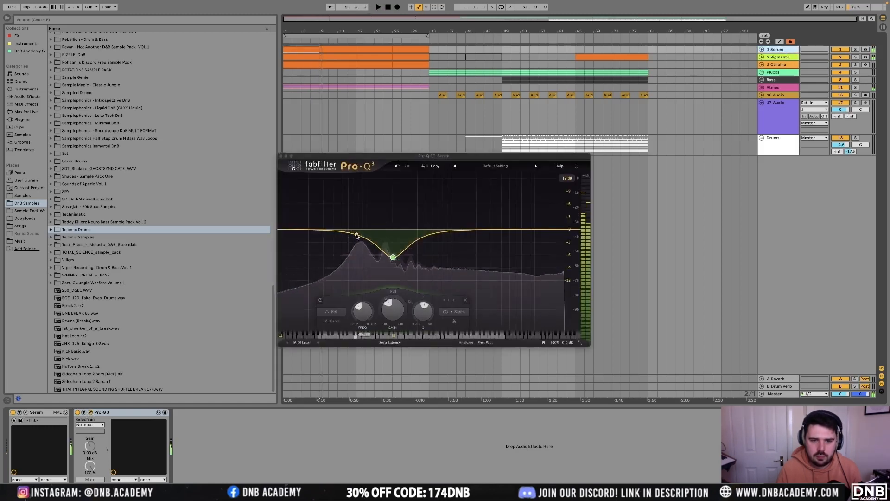
pyautogui.click(357, 234)
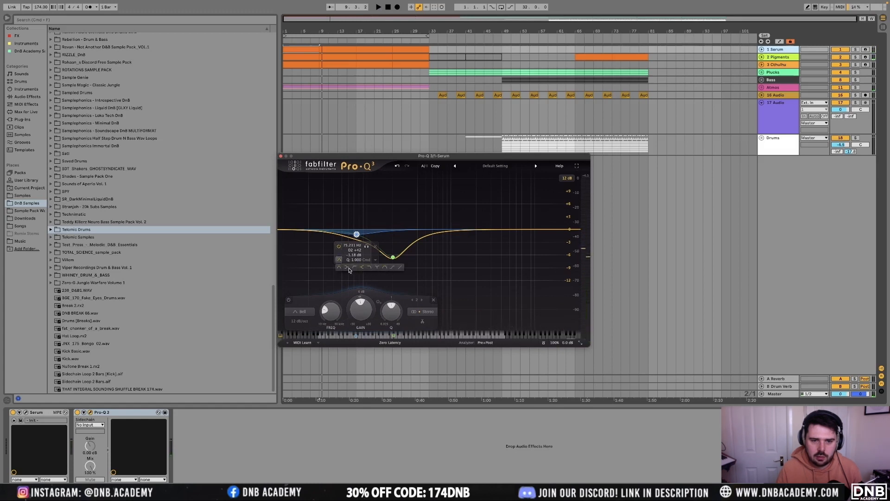
pyautogui.click(349, 269)
pyautogui.moveTo(357, 234); pyautogui.dragTo(390, 240)
pyautogui.press('space')
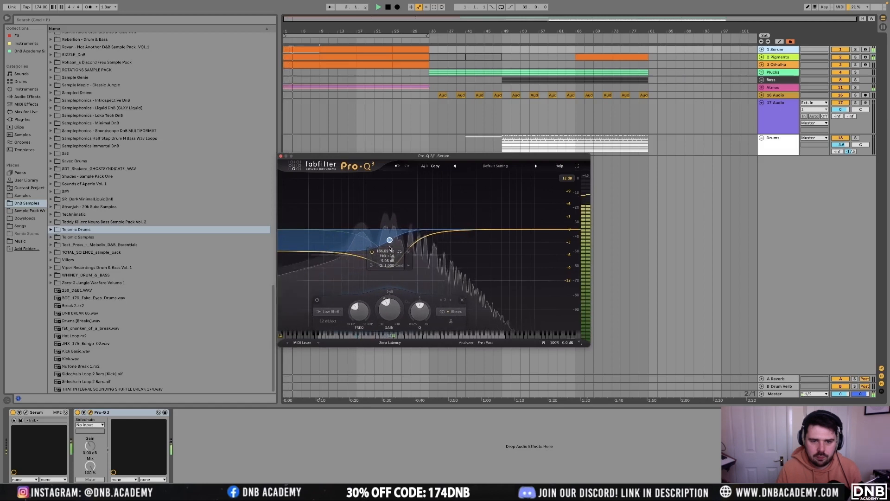
pyautogui.click(280, 157)
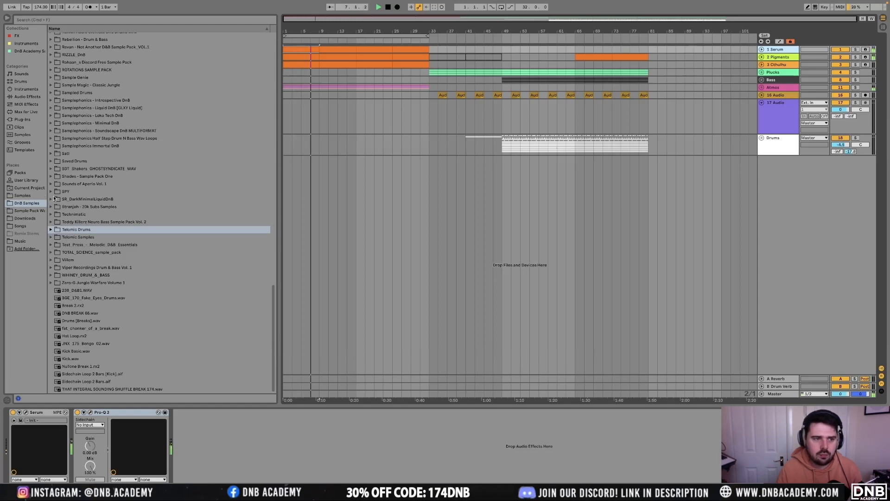
# Open the Impacts folder of the KAN FX Vol.1 pack within the KAN Samples
pyautogui.scroll(7, 69, 181)
pyautogui.scroll(12, 79, 162)
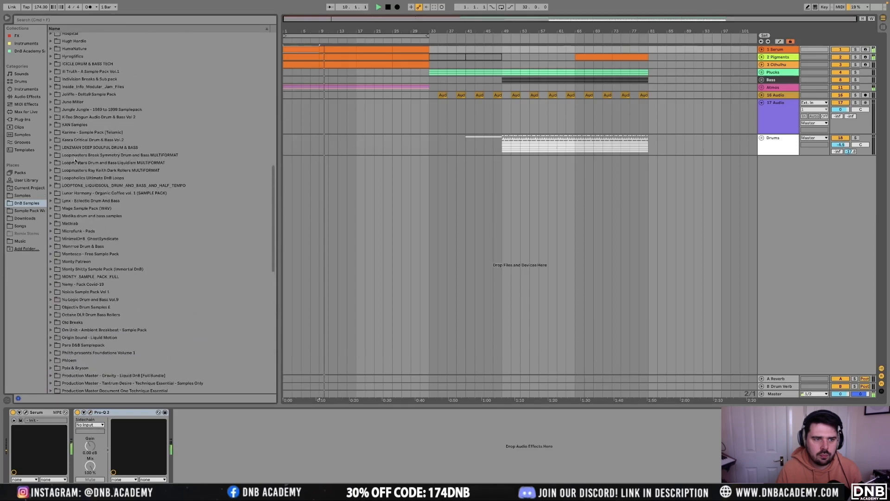
pyautogui.click(52, 125)
pyautogui.click(56, 140)
pyautogui.click(56, 163)
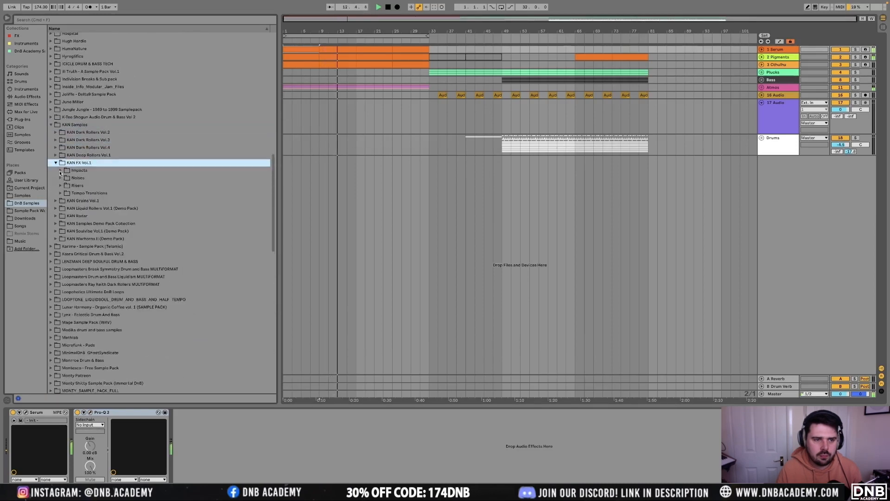
pyautogui.click(77, 171)
# Stop playback and audition several of the KFX1 Low Impact samples
pyautogui.press('space')
pyautogui.scroll(-4, 98, 199)
pyautogui.click(109, 307)
pyautogui.scroll(-3, 108, 307)
pyautogui.click(109, 307)
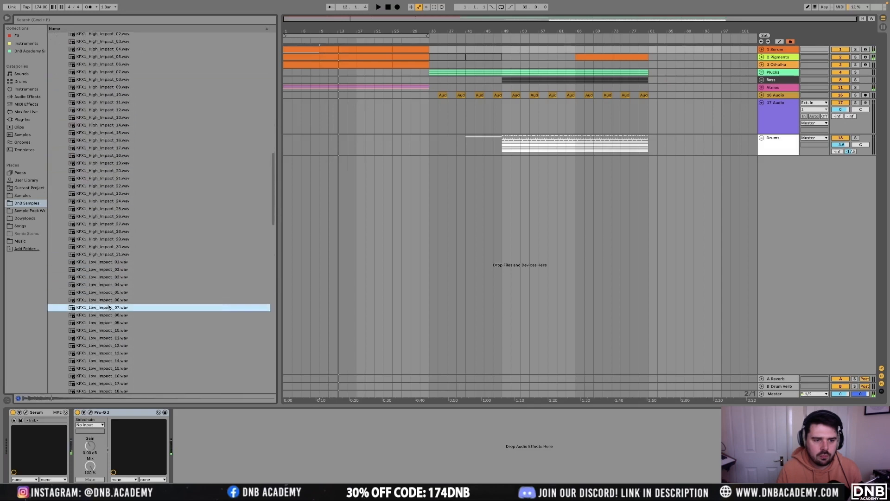
pyautogui.click(106, 287)
pyautogui.press('Up')
pyautogui.press('Up')
pyautogui.press('Up')
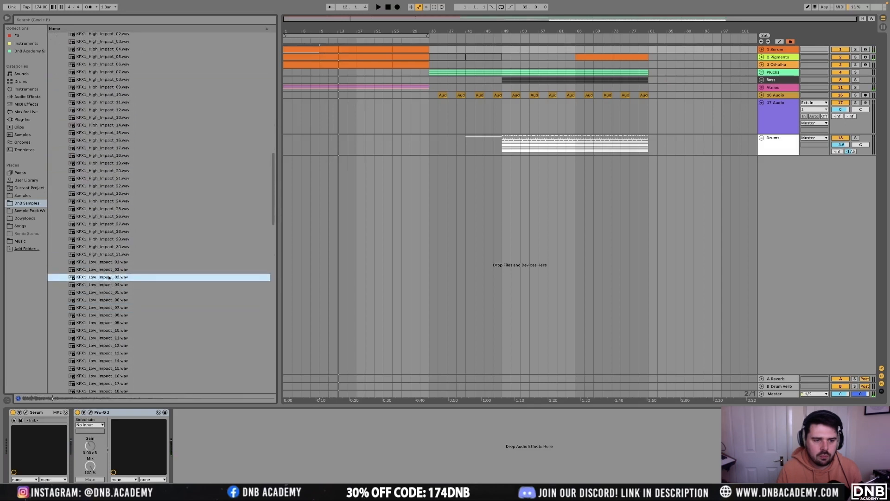
# Place KFX1_Low_Impact_01.wav on a new track at bar 1, play it back and lower the track's volume
pyautogui.moveTo(108, 263); pyautogui.dragTo(285, 176)
pyautogui.press('space')
pyautogui.moveTo(837, 169); pyautogui.dragTo(837, 195)
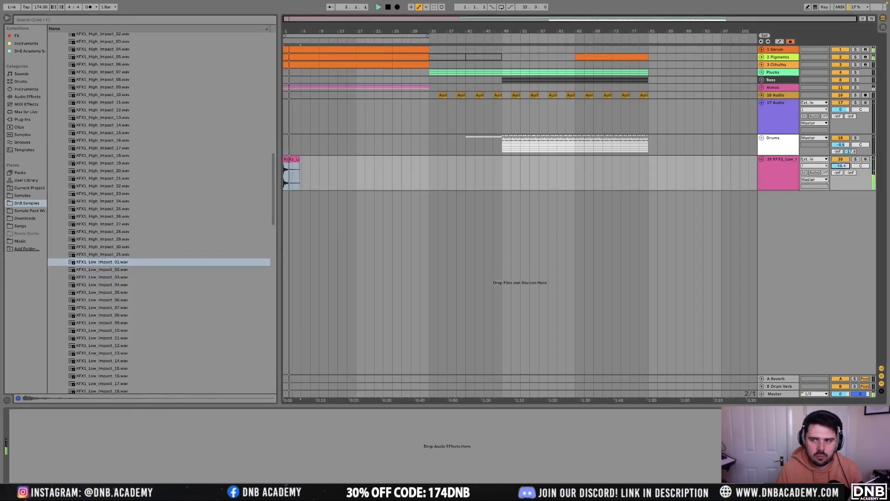
# Place KFX1_174_A_Transition_01.wav from the Tempo Transitions folder on a new track at about bar 19
pyautogui.scroll(10, 109, 198)
pyautogui.scroll(3, 109, 198)
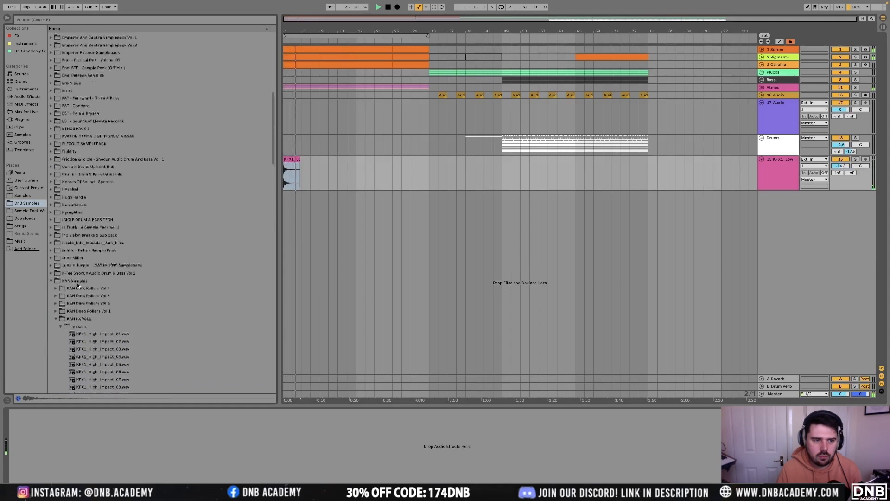
pyautogui.click(61, 252)
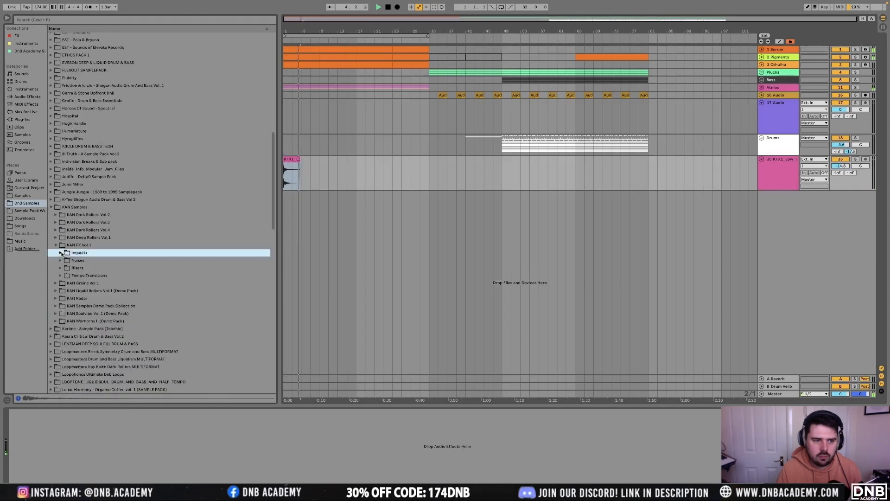
pyautogui.click(61, 275)
pyautogui.scroll(-5, 102, 283)
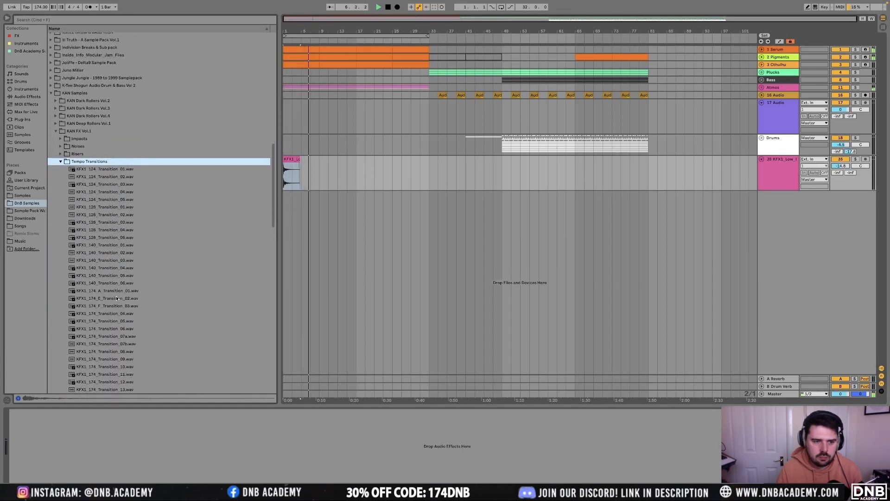
pyautogui.moveTo(113, 295); pyautogui.dragTo(372, 204)
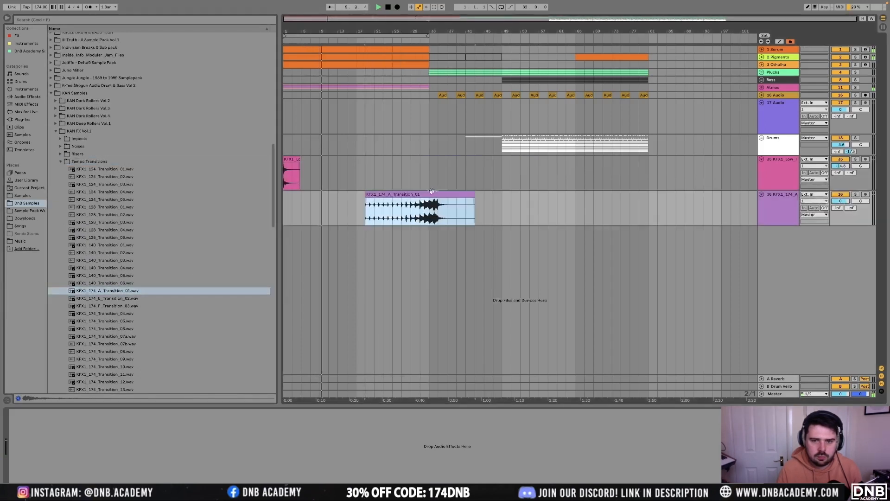
# Move the KFX1_174_A_Transition_01 clip back to start at bar 17 and balance its track's volume and Reverb send
pyautogui.moveTo(438, 194); pyautogui.dragTo(431, 195)
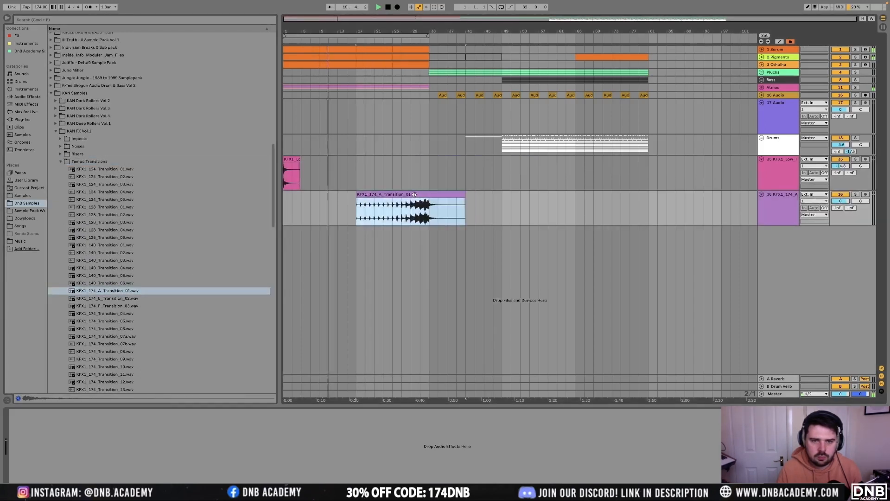
pyautogui.doubleClick(416, 194)
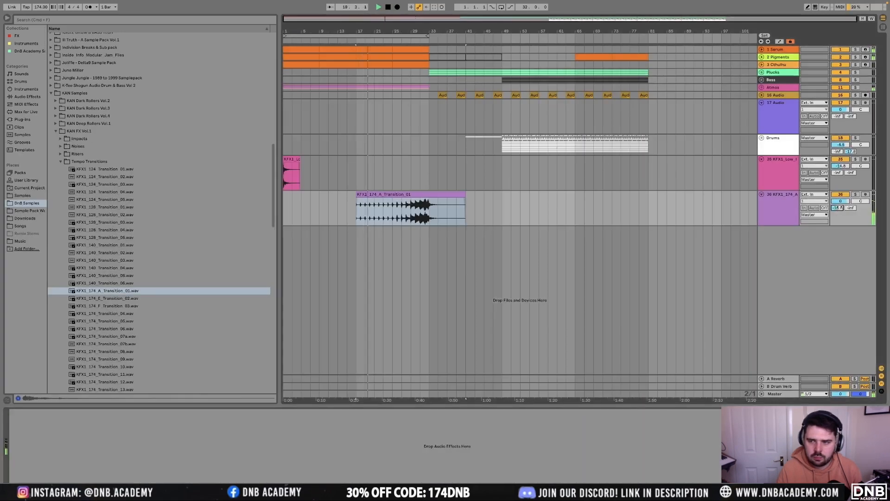
pyautogui.moveTo(840, 201); pyautogui.dragTo(838, 207)
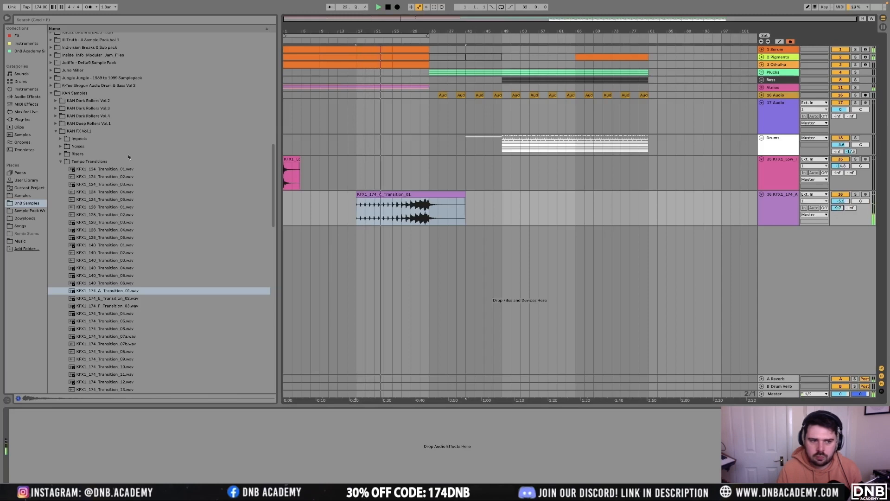
# Add the ValhallaVintageVerb effect to the transition track, close its window and return to the DnB Samples folder
pyautogui.click(17, 35)
pyautogui.scroll(-10, 98, 358)
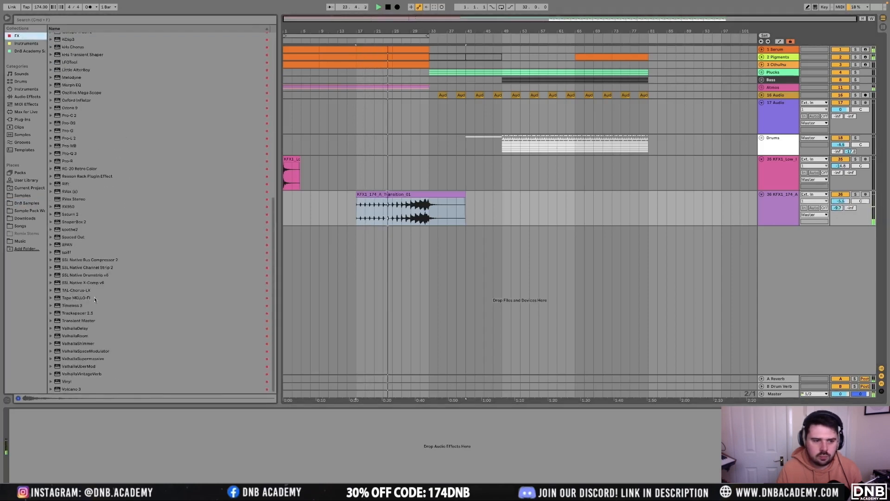
pyautogui.moveTo(82, 374); pyautogui.dragTo(112, 428)
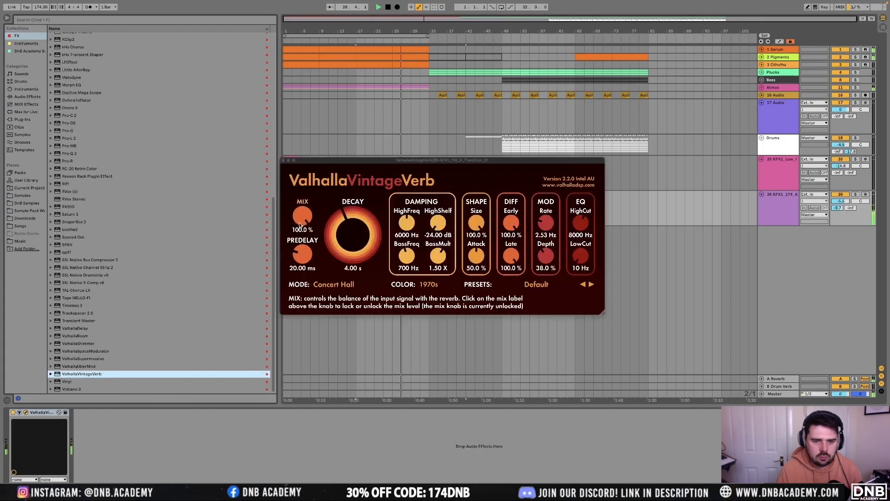
pyautogui.click(284, 160)
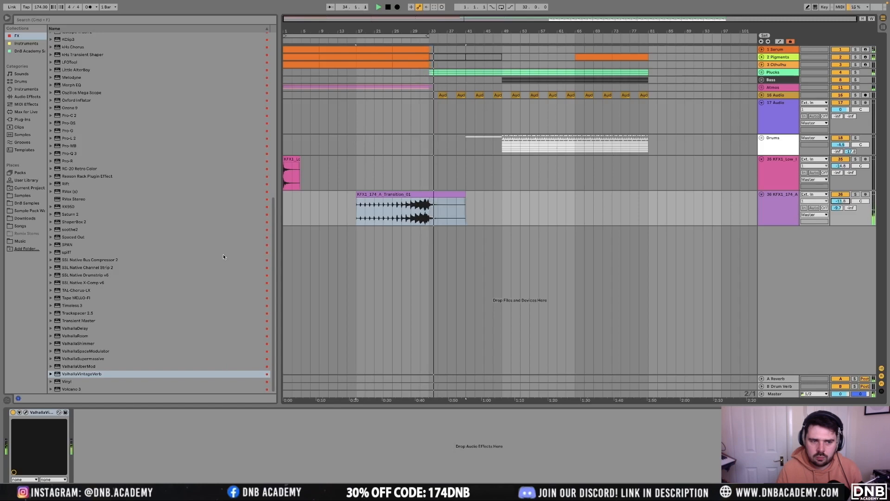
pyautogui.click(29, 204)
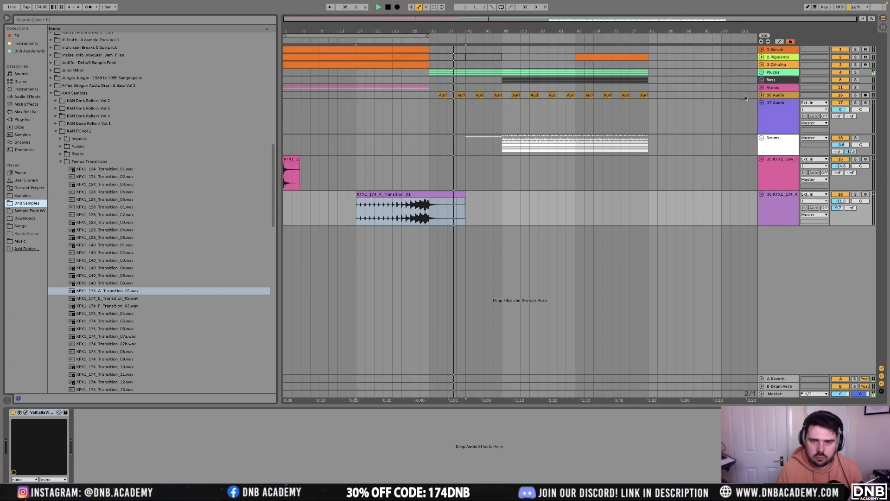
# Raise the Reverb send of track 16 Audio to 0 dB and fold the arrangement's tracks
pyautogui.click(782, 96)
pyautogui.press('u')
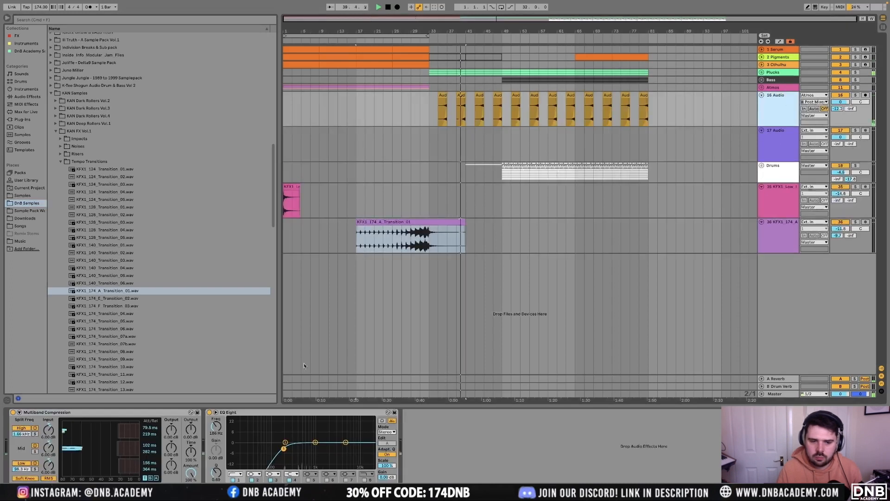
pyautogui.moveTo(837, 108); pyautogui.dragTo(837, 88)
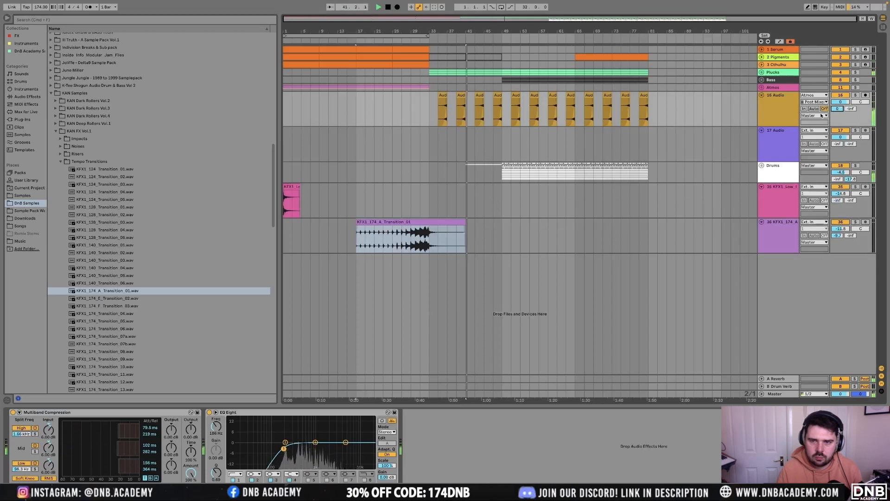
pyautogui.hotkey('alt', 'u')
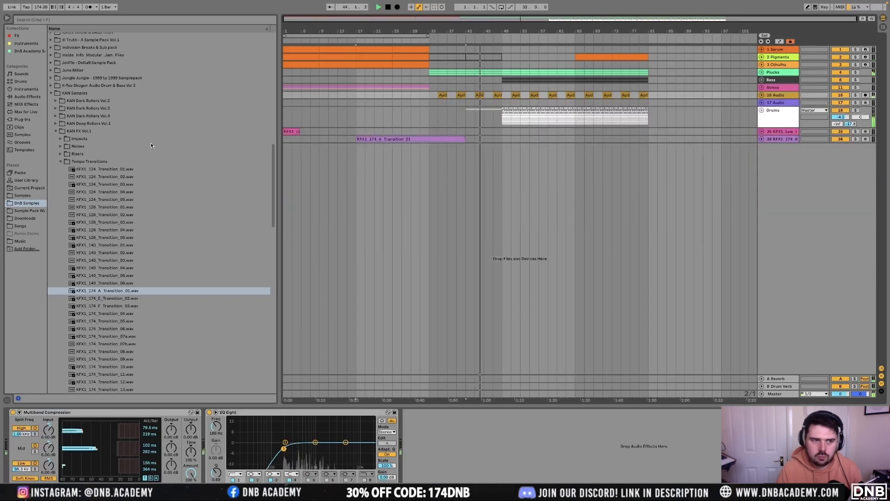
# Browse the sample packs, checking KAN Grains Vol.1 and Hyroglifics for further effects, and collapse the KAN Samples folder
pyautogui.click(55, 132)
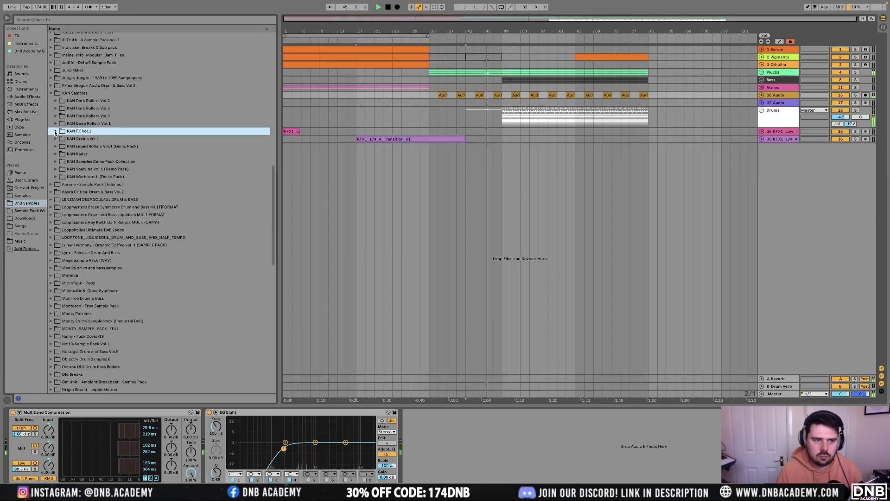
pyautogui.click(56, 138)
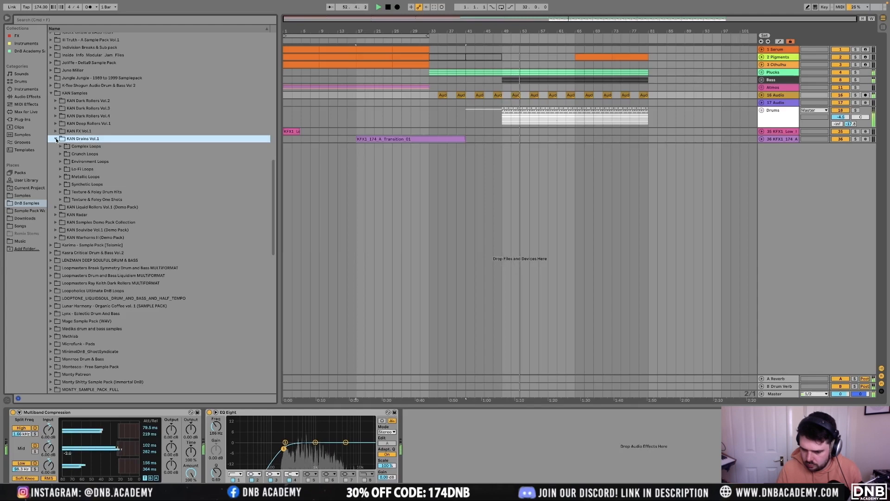
pyautogui.click(56, 140)
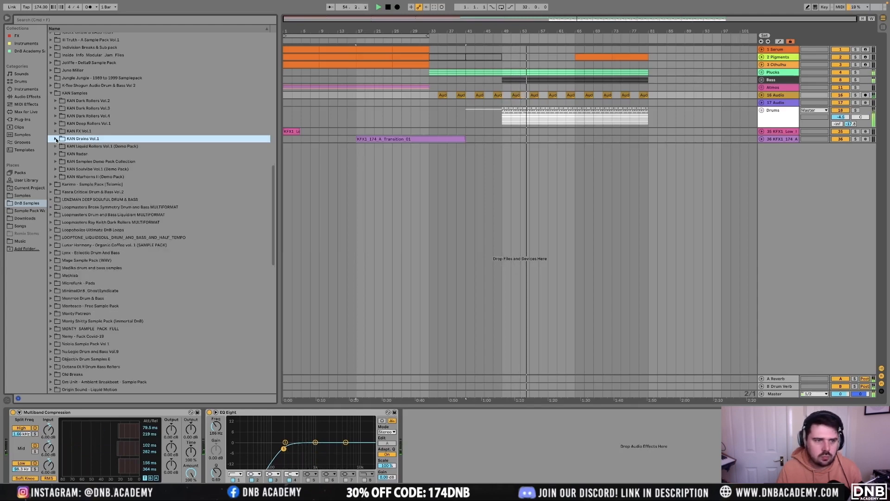
pyautogui.scroll(3, 52, 158)
pyautogui.click(50, 162)
pyautogui.scroll(3, 50, 162)
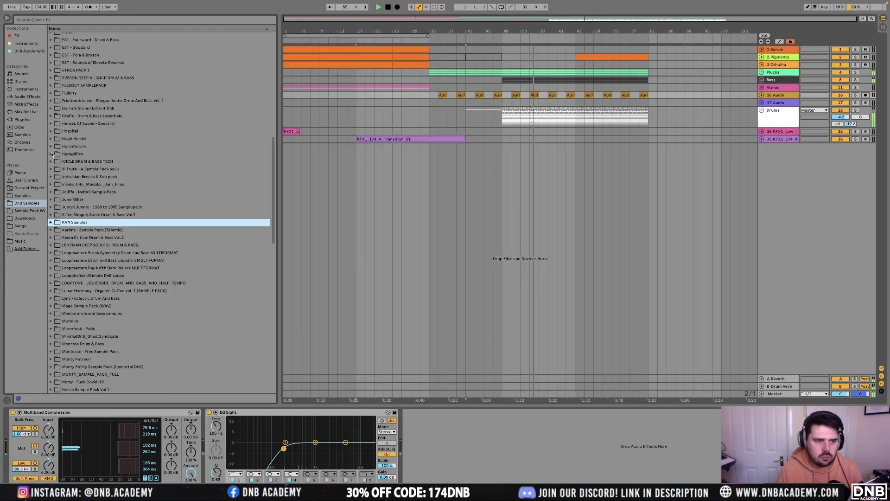
pyautogui.click(51, 154)
pyautogui.click(52, 154)
# Copy the KFX1 Low Impact clip from bar 1 to bar 33 and play back the section around it
pyautogui.press('space')
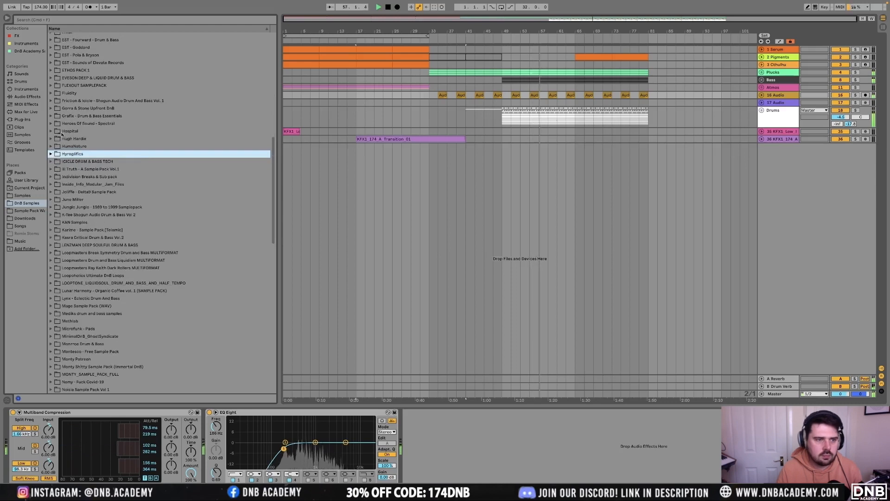
pyautogui.click(288, 140)
pyautogui.moveTo(290, 132); pyautogui.dragTo(435, 133)
pyautogui.click(420, 120)
pyautogui.press('space')
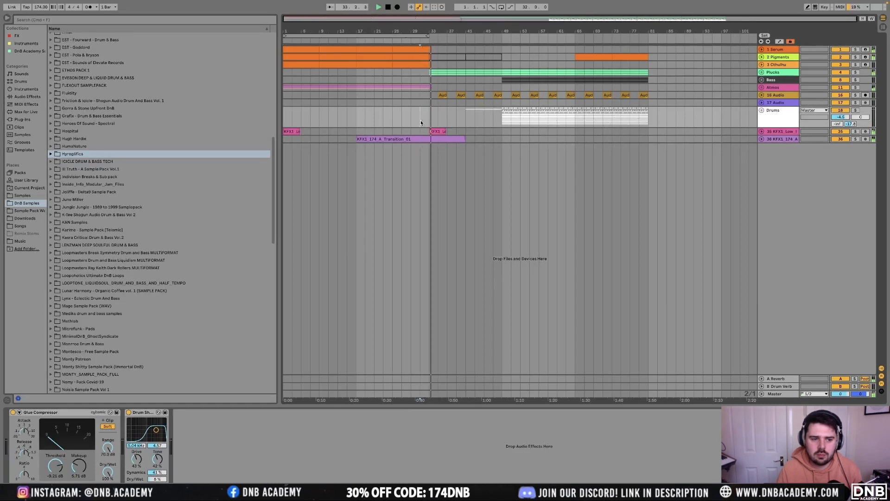
pyautogui.press('space')
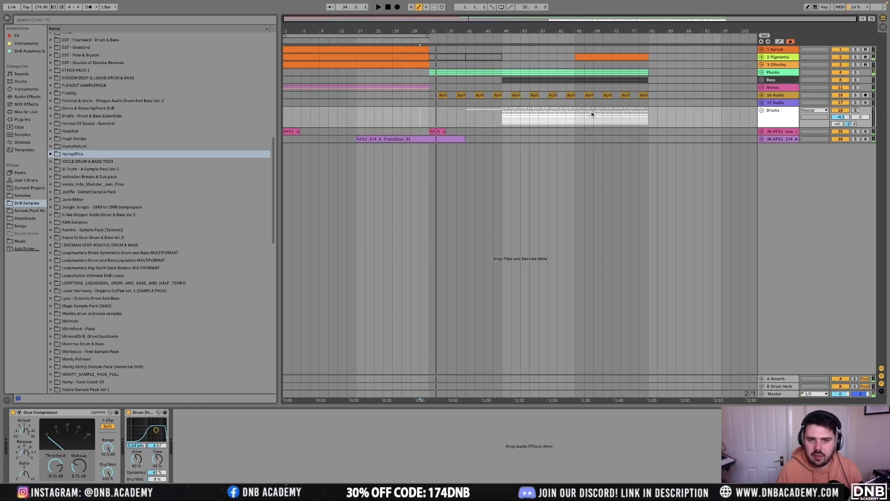
# Insert a new audio track below the transition track and place the insert marker on it at bar 53
pyautogui.click(778, 139)
pyautogui.press('super+t')
pyautogui.scroll(-2, 64, 274)
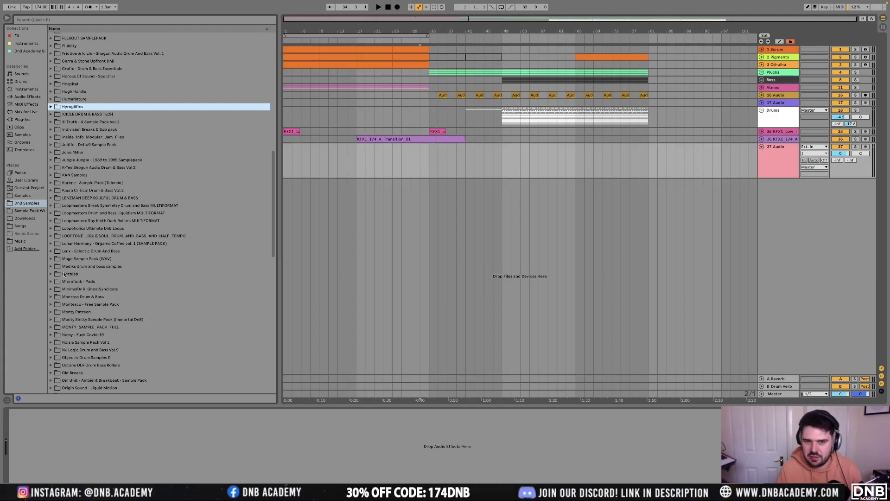
pyautogui.moveTo(429, 163); pyautogui.dragTo(409, 163)
pyautogui.click(431, 157)
pyautogui.moveTo(496, 159); pyautogui.dragTo(522, 157)
pyautogui.click(522, 157)
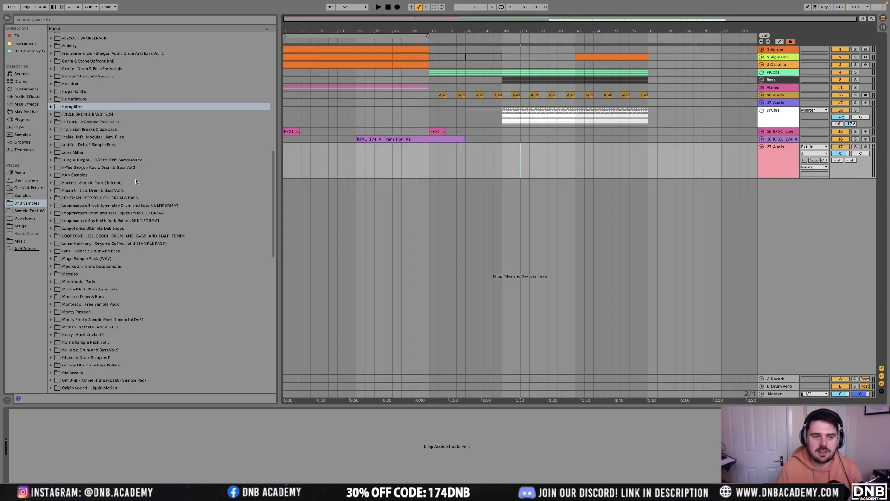
# Open the Risers folder of KAN FX Vol.1 in the KAN Samples and look through the riser samples
pyautogui.click(51, 175)
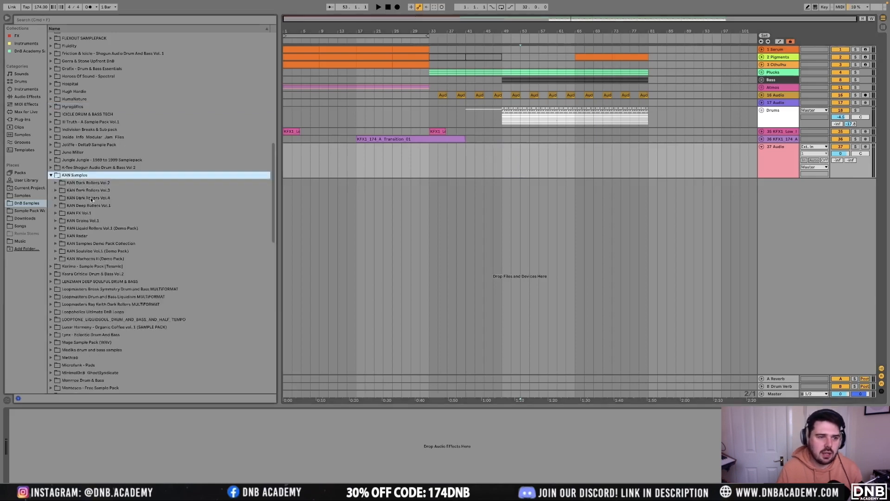
pyautogui.click(61, 214)
pyautogui.click(56, 214)
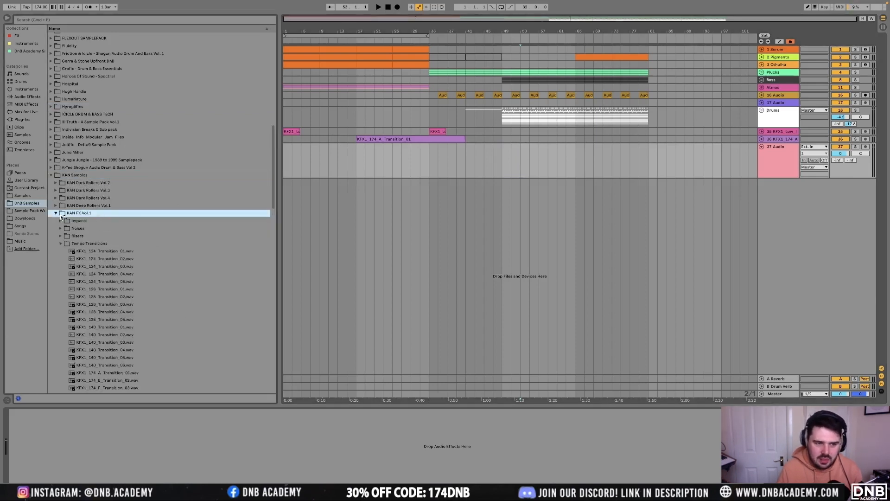
pyautogui.click(72, 236)
pyautogui.click(61, 236)
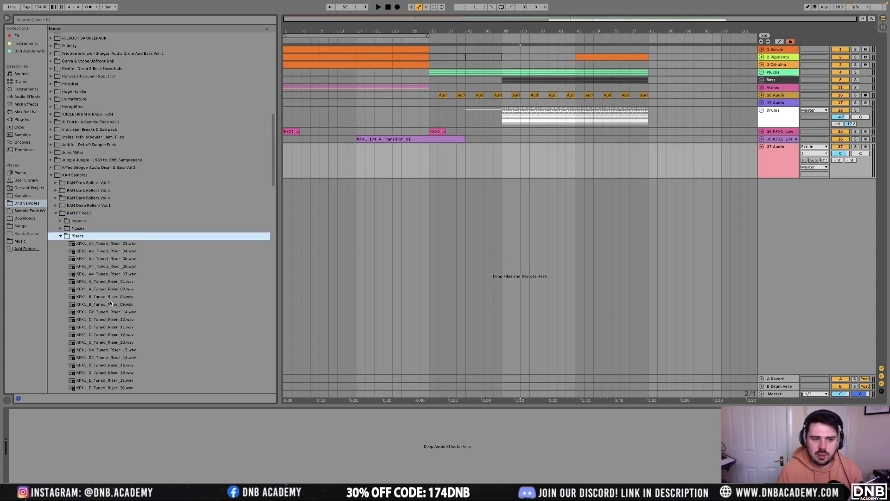
pyautogui.scroll(-5, 110, 302)
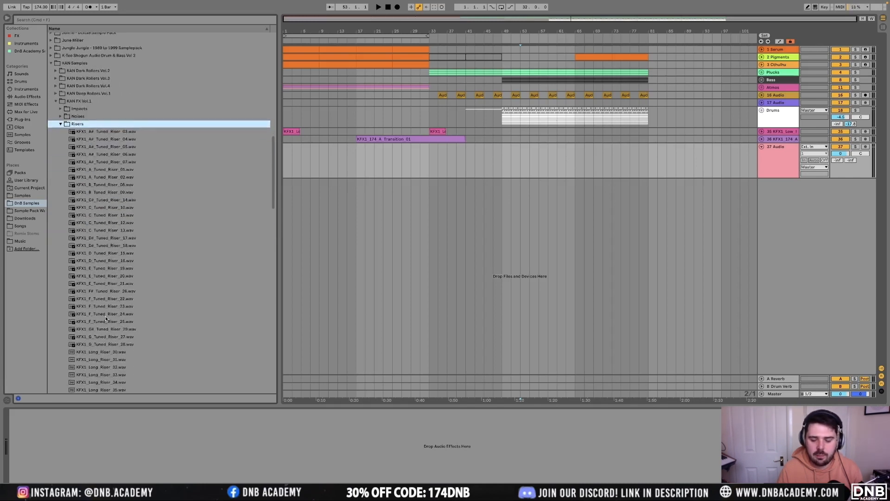
# Insert a new MIDI track below the empty audio track and load Operator onto it
pyautogui.press('super+shift+t')
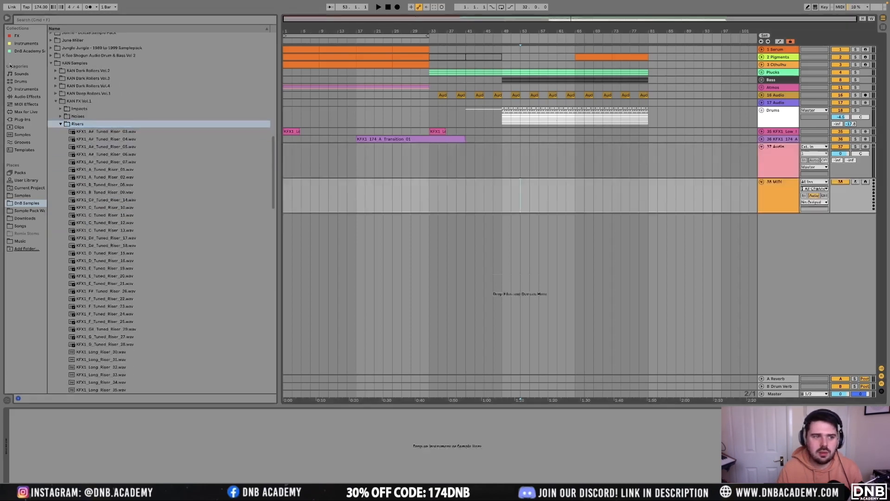
pyautogui.click(27, 43)
pyautogui.click(86, 240)
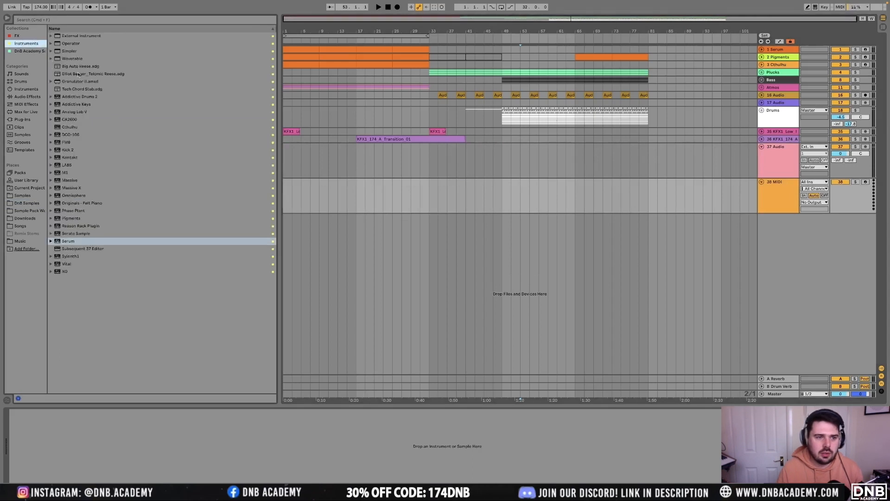
pyautogui.moveTo(72, 43); pyautogui.dragTo(455, 202)
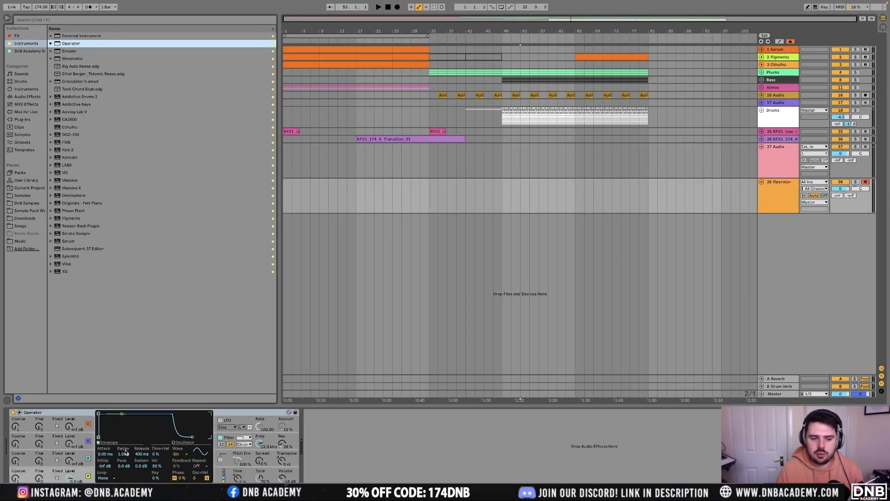
# Set Operator's oscillator A to Noise White with a 445 ms decay and no sustain, and solo the track
pyautogui.click(187, 453)
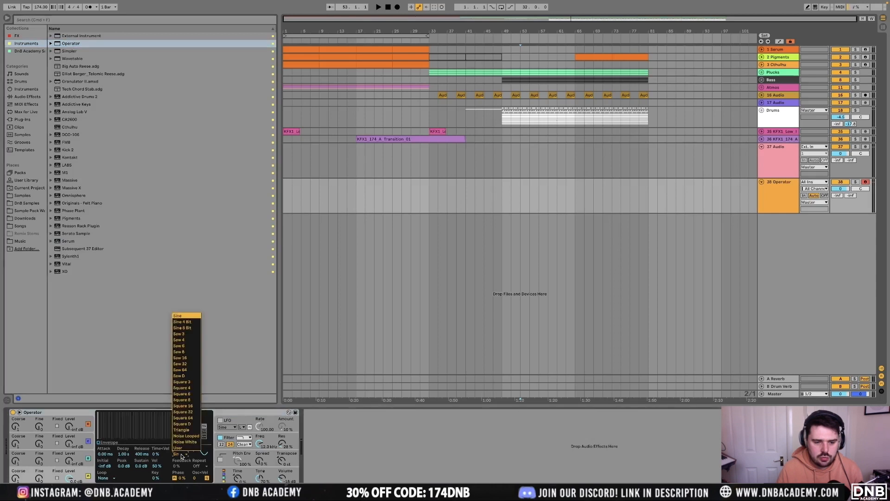
pyautogui.click(174, 443)
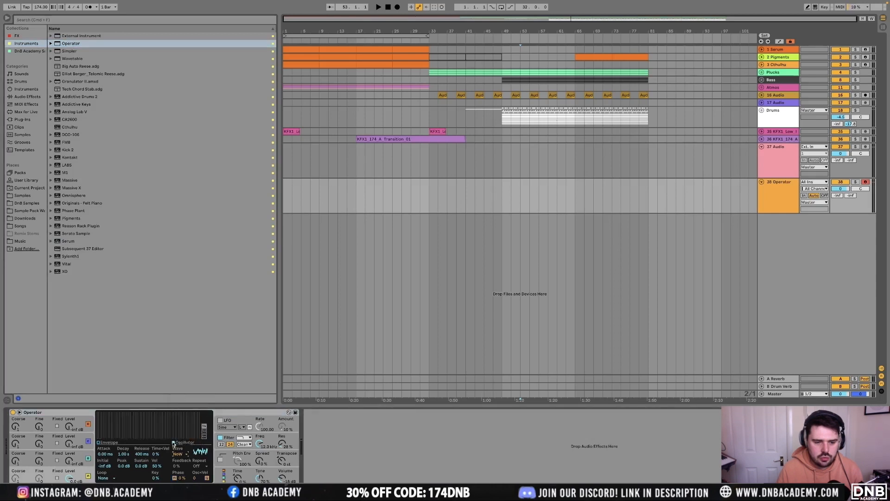
pyautogui.click(105, 443)
pyautogui.moveTo(121, 413); pyautogui.dragTo(119, 437)
pyautogui.press('s')
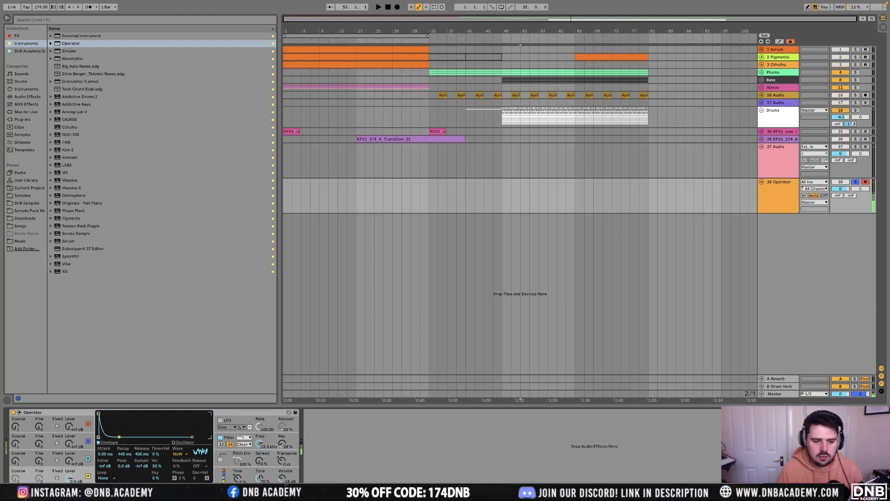
# Turn off Operator's filter and bring oscillator A's envelope settings back into view
pyautogui.click(283, 477)
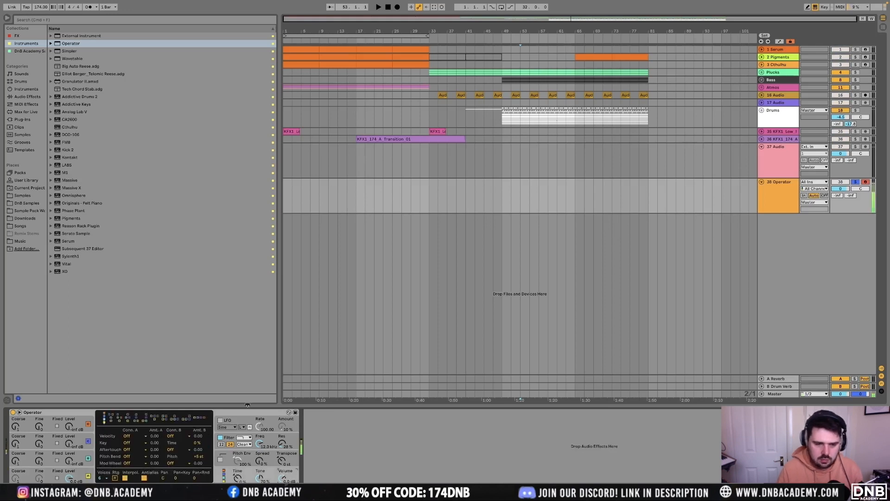
pyautogui.click(229, 437)
pyautogui.click(220, 437)
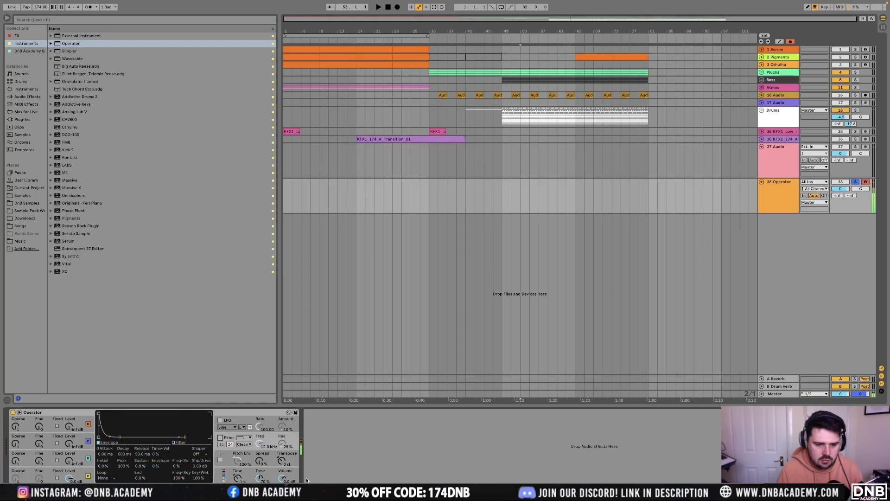
pyautogui.click(284, 478)
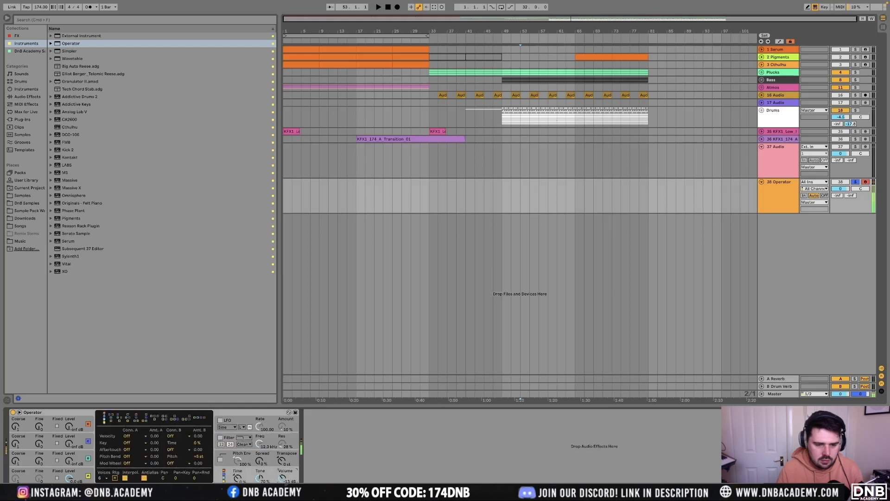
pyautogui.click(74, 472)
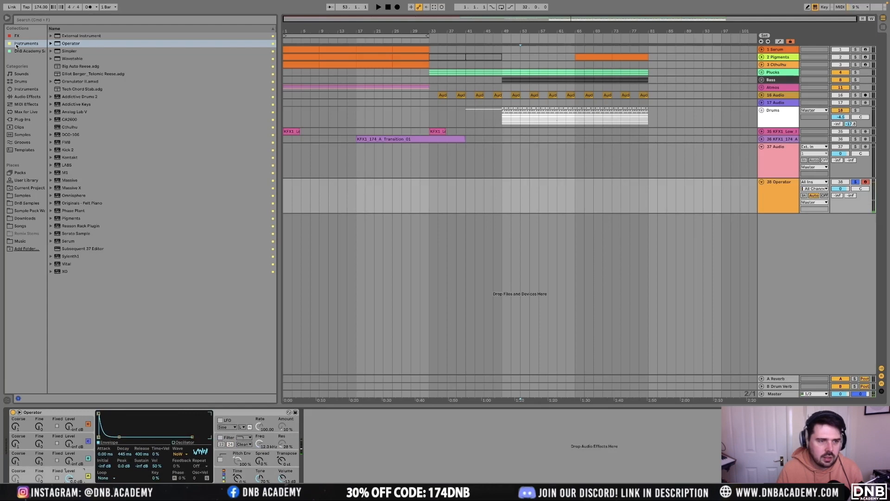
# Add an EQ Eight after Operator on the new MIDI track
pyautogui.click(28, 95)
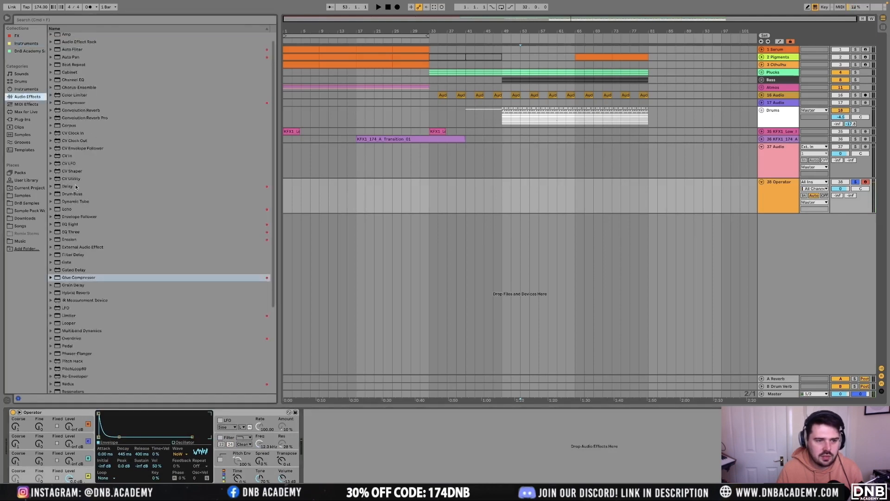
pyautogui.doubleClick(76, 225)
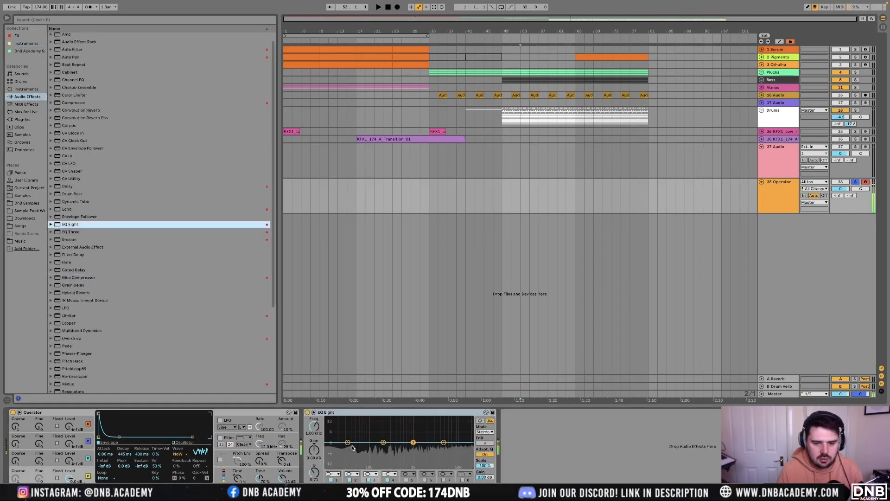
# Low-cut the white noise with EQ Eight's first band, enable band 8, and set Operator's decay to 687 ms
pyautogui.click(332, 473)
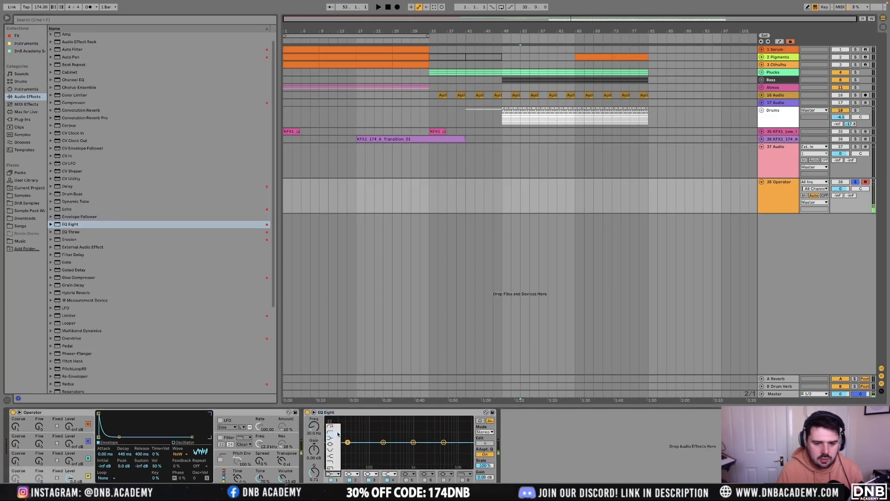
pyautogui.click(338, 434)
pyautogui.moveTo(347, 442); pyautogui.dragTo(396, 448)
pyautogui.click(462, 480)
pyautogui.moveTo(396, 448); pyautogui.dragTo(410, 448)
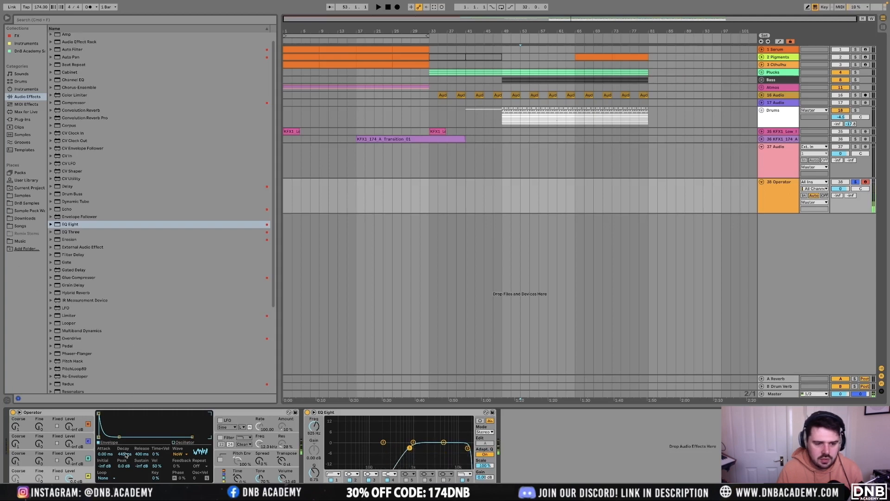
pyautogui.moveTo(119, 454); pyautogui.dragTo(118, 459)
# Add ValhallaVintageVerb after EQ Eight on the Operator track and set its mix to 40.6%
pyautogui.scroll(-5, 88, 327)
pyautogui.scroll(4, 83, 349)
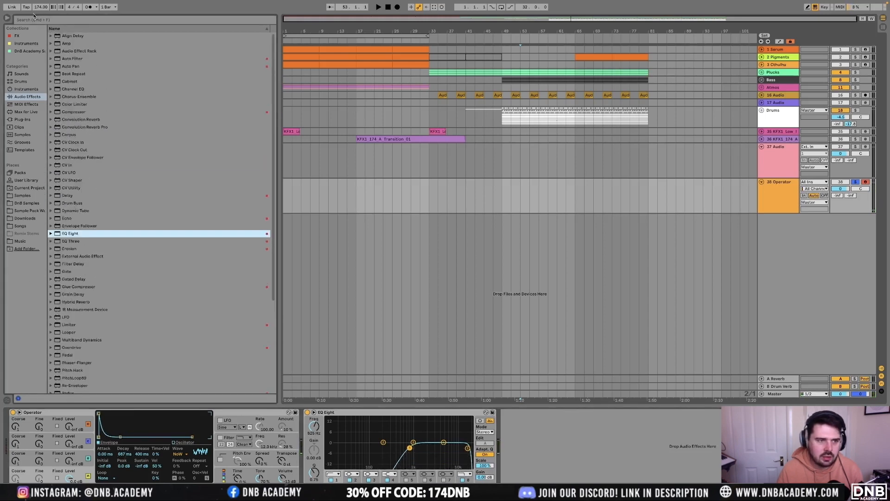
pyautogui.click(16, 36)
pyautogui.doubleClick(99, 374)
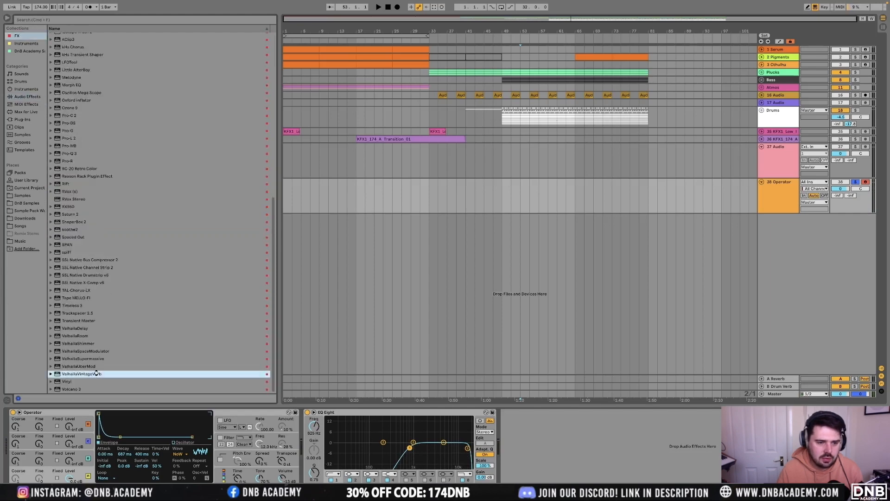
pyautogui.moveTo(305, 220); pyautogui.dragTo(305, 245)
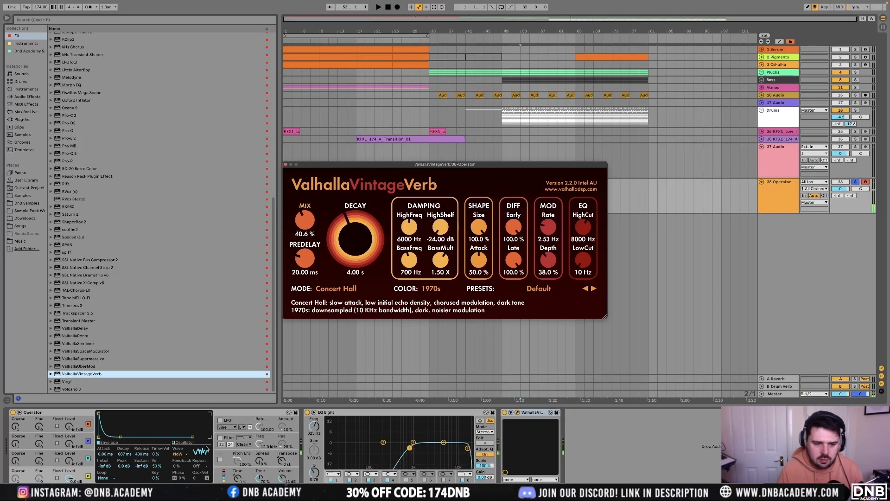
# Switch the reverb's color to NOW and set Operator's decay to 913 ms
pyautogui.click(120, 454)
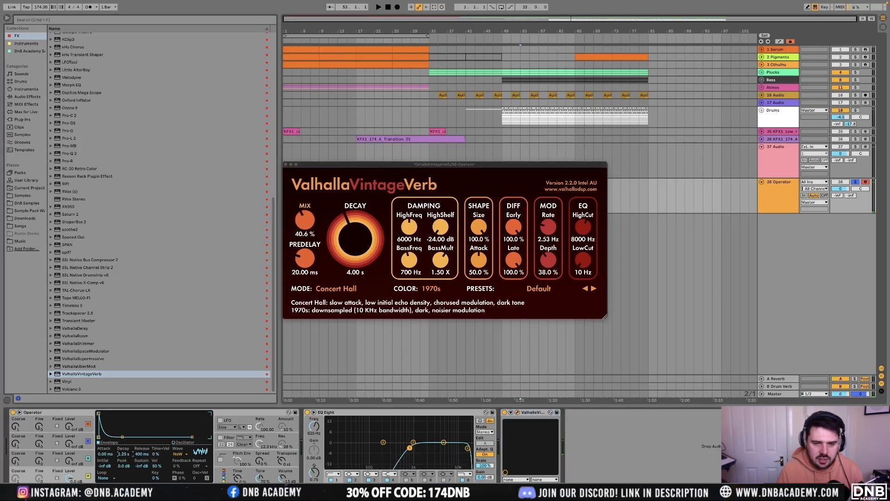
pyautogui.click(430, 288)
pyautogui.click(436, 304)
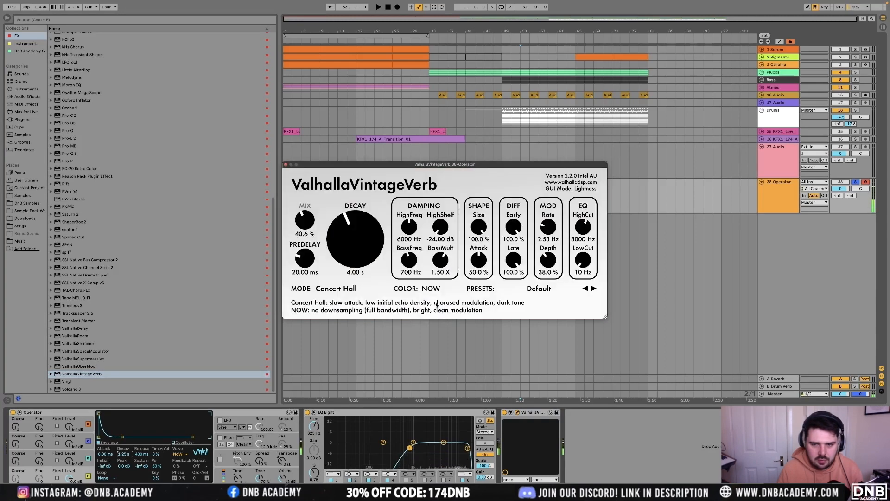
pyautogui.moveTo(123, 447); pyautogui.dragTo(122, 460)
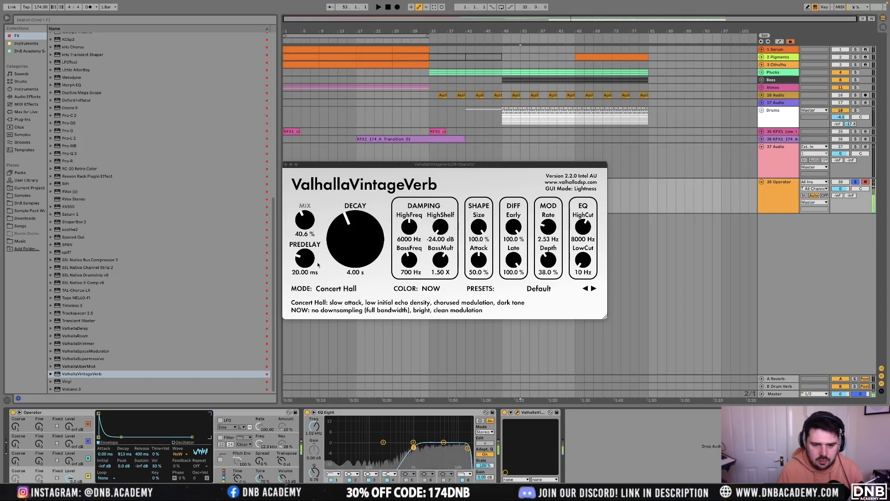
pyautogui.click(286, 164)
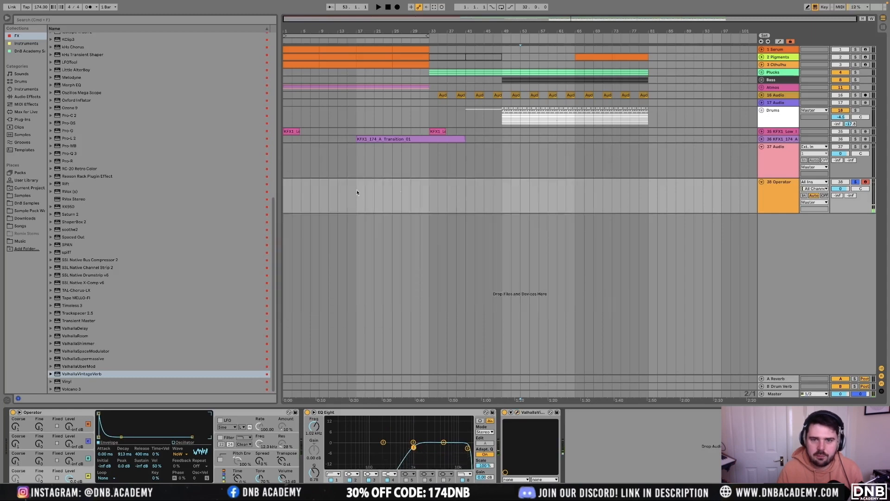
# Create a four-bar MIDI clip at bar 17 on the Operator track and fill it with one full-length C3 note
pyautogui.moveTo(358, 199); pyautogui.dragTo(369, 200)
pyautogui.press('super+shift+m')
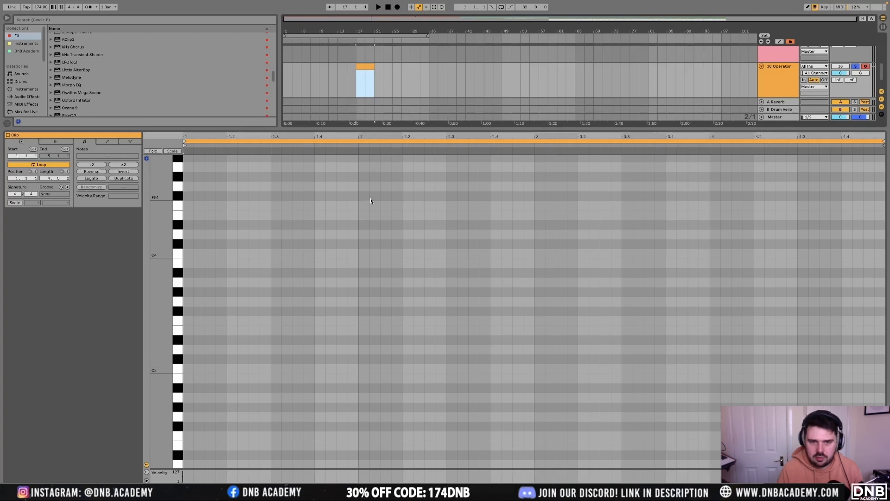
pyautogui.click(187, 370)
pyautogui.click(92, 178)
pyautogui.press('space')
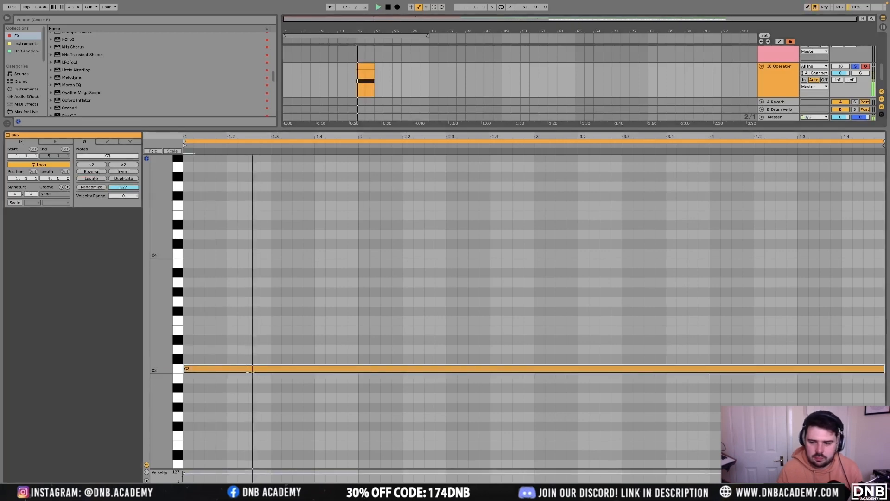
# Unsolo the Operator track, lower its volume while playing from bar 17, and check the reverb settings
pyautogui.hotkey('shift', 'Tab')
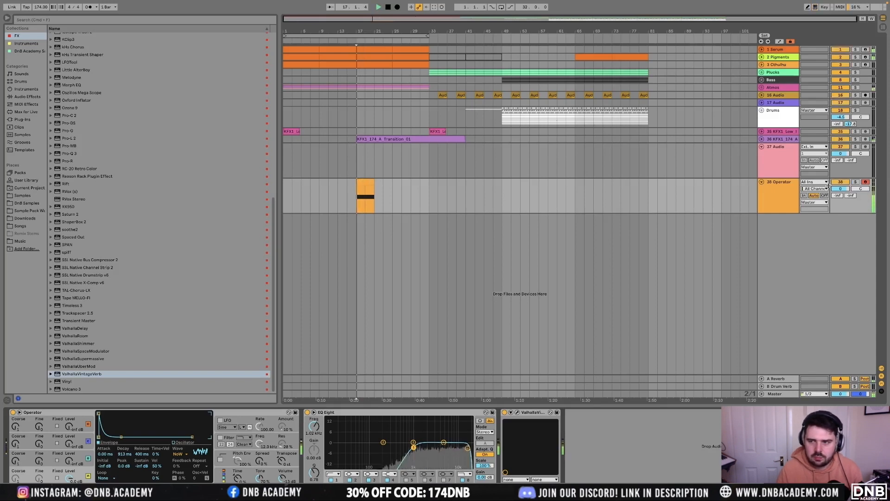
pyautogui.press('space')
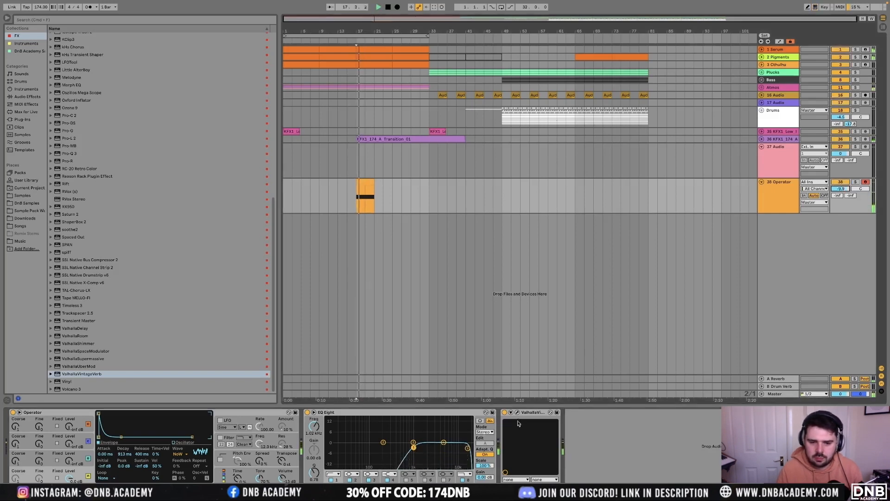
pyautogui.click(515, 412)
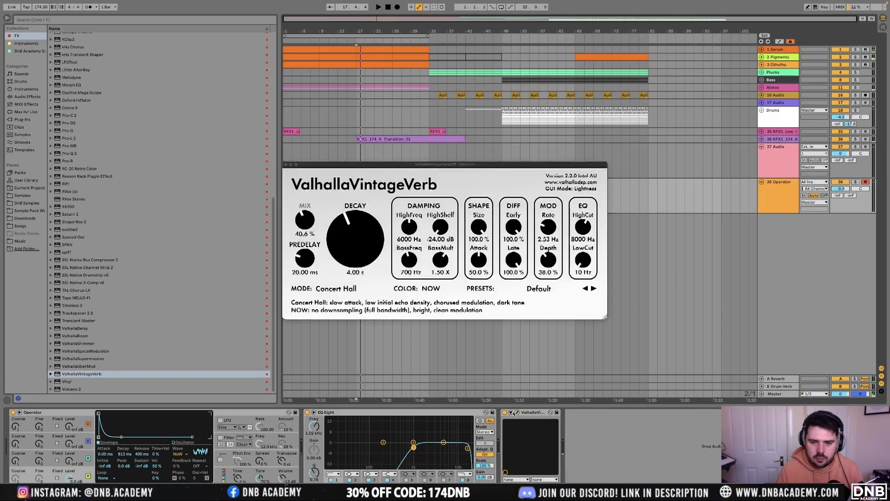
pyautogui.click(286, 164)
# Add the Multiband Compression preset and an Echo at the end of the Operator chain and audition the sound
pyautogui.scroll(10, 79, 160)
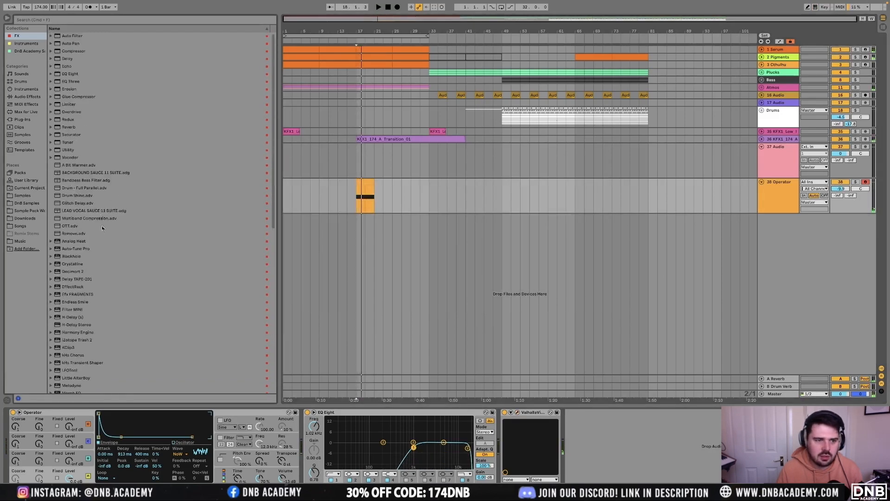
pyautogui.doubleClick(106, 221)
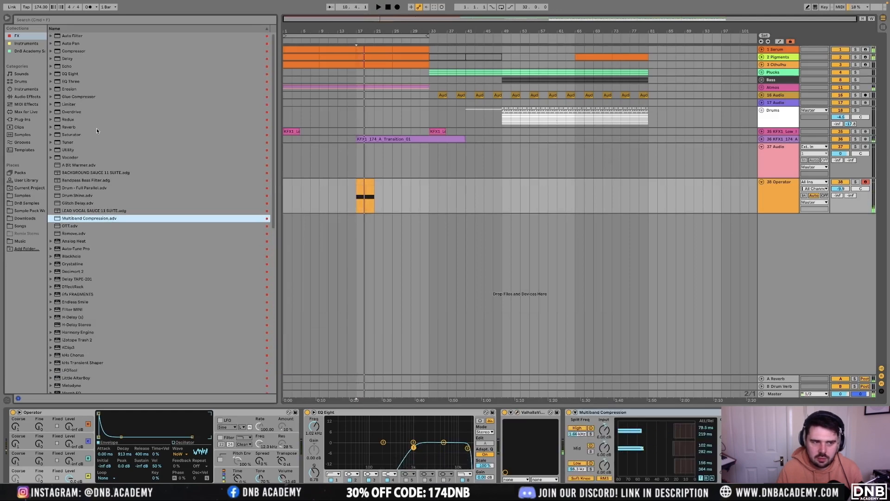
pyautogui.doubleClick(68, 66)
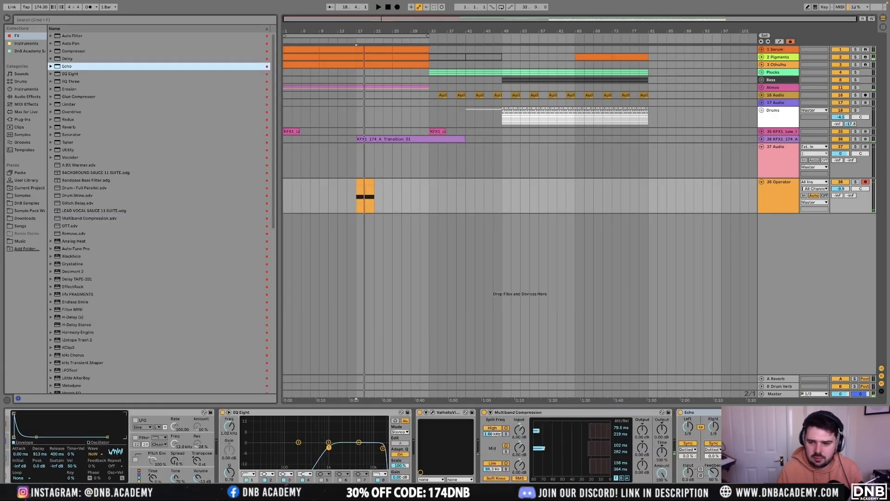
pyautogui.click(714, 431)
pyautogui.press('space')
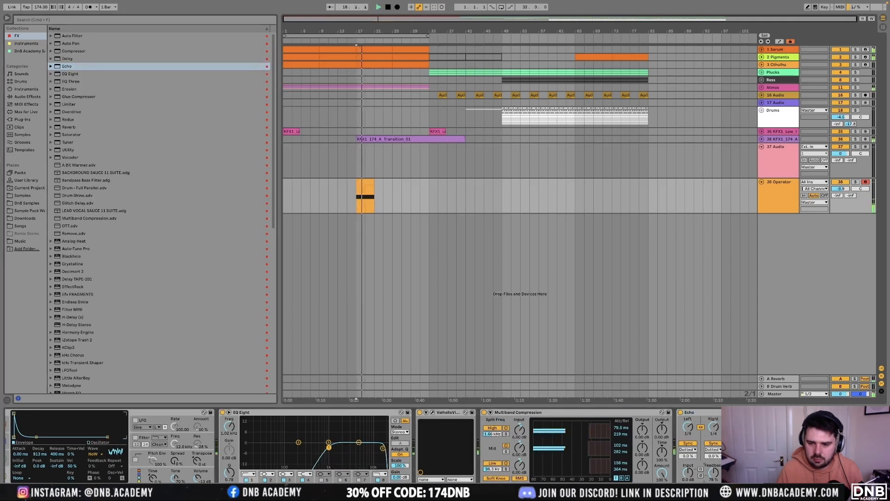
pyautogui.press('space')
pyautogui.press('space')
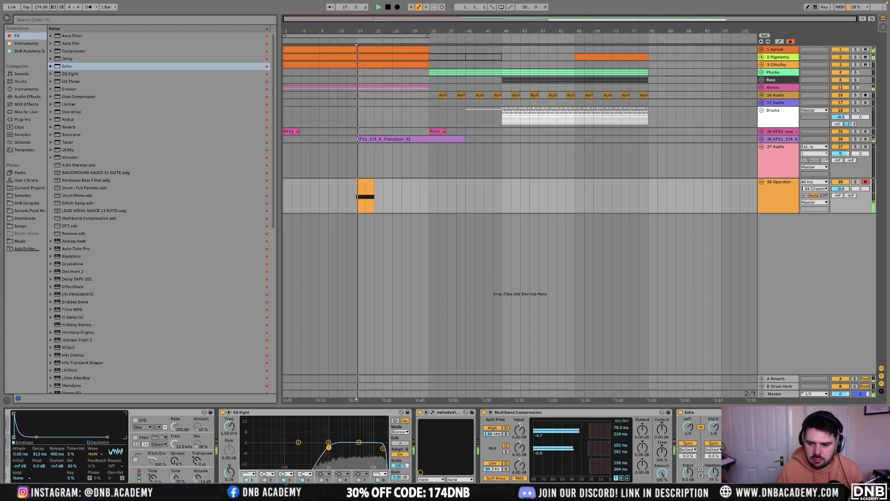
# Move Echo between EQ Eight and ValhallaVintageVerb in the Operator track's device chain
pyautogui.moveTo(453, 412); pyautogui.dragTo(411, 440)
pyautogui.click(687, 412)
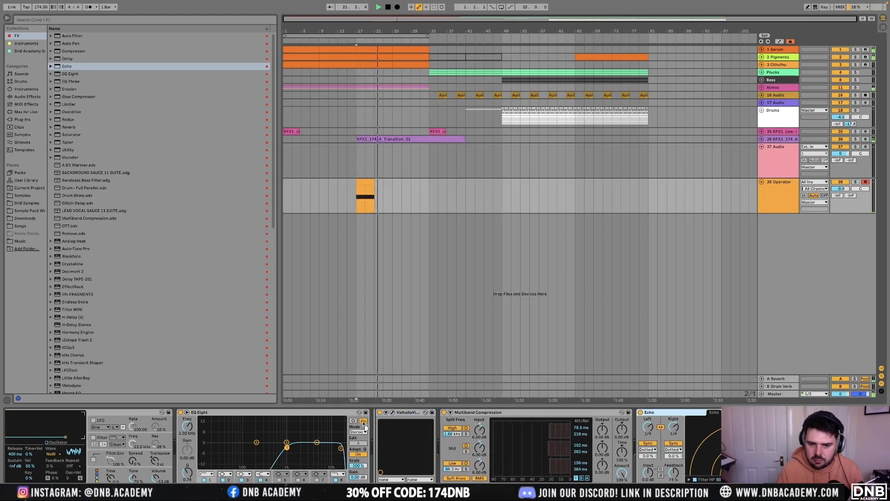
pyautogui.moveTo(369, 422); pyautogui.dragTo(370, 422)
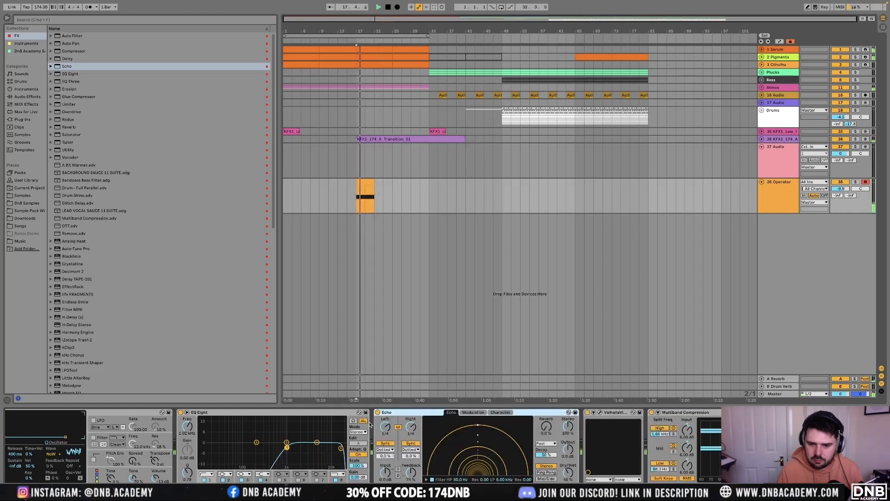
pyautogui.press('space')
# Freeze the Operator track and copy its frozen clip as audio onto a new audio track below
pyautogui.rightClick(784, 199)
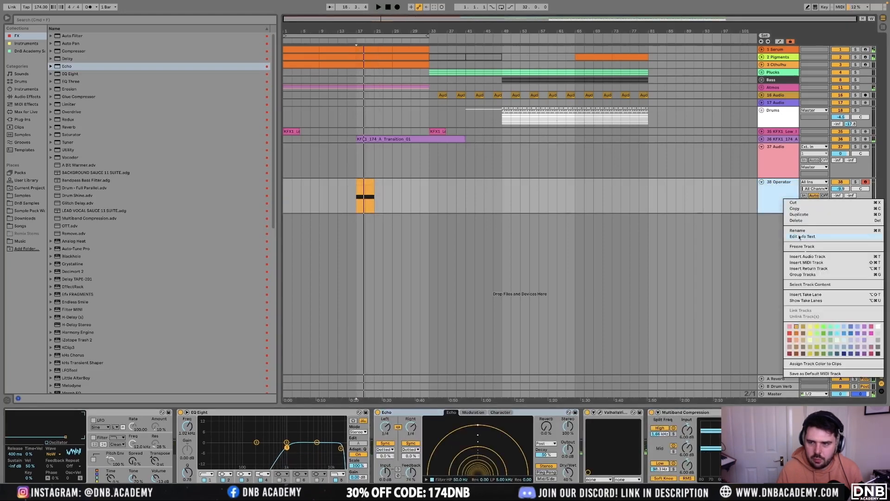
pyautogui.click(800, 246)
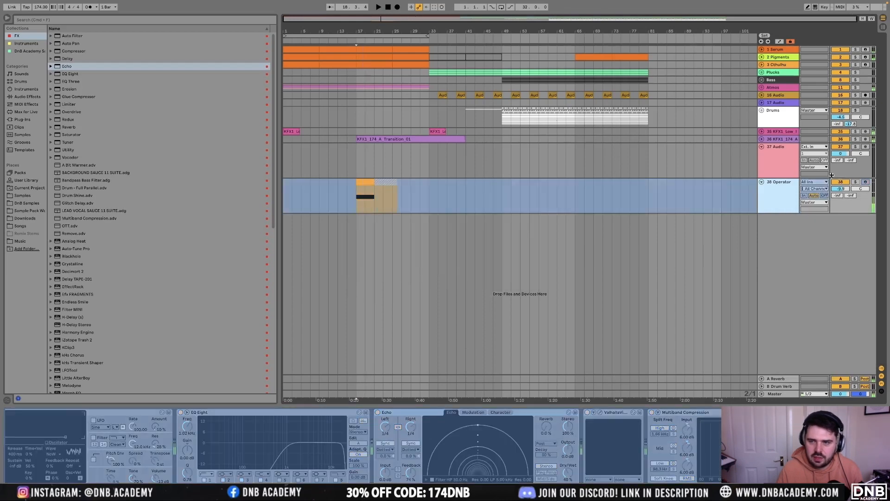
pyautogui.press('super+t')
pyautogui.moveTo(369, 203)
pyautogui.mouseDown()
pyautogui.moveTo(370, 217)
pyautogui.moveTo(399, 217)
pyautogui.mouseUp()
# Trim and reverse the bounced noise clip and place it on bars 25 to 33 so it swells into bar 33
pyautogui.scroll(5, 365, 227)
pyautogui.click(333, 238)
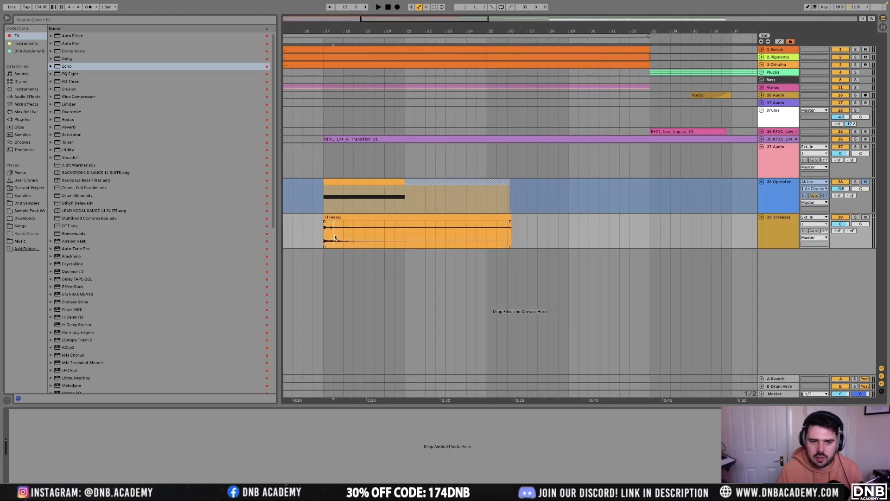
pyautogui.scroll(-5, 336, 234)
pyautogui.click(330, 217)
pyautogui.press('Delete')
pyautogui.scroll(-4, 352, 220)
pyautogui.moveTo(381, 217); pyautogui.dragTo(417, 222)
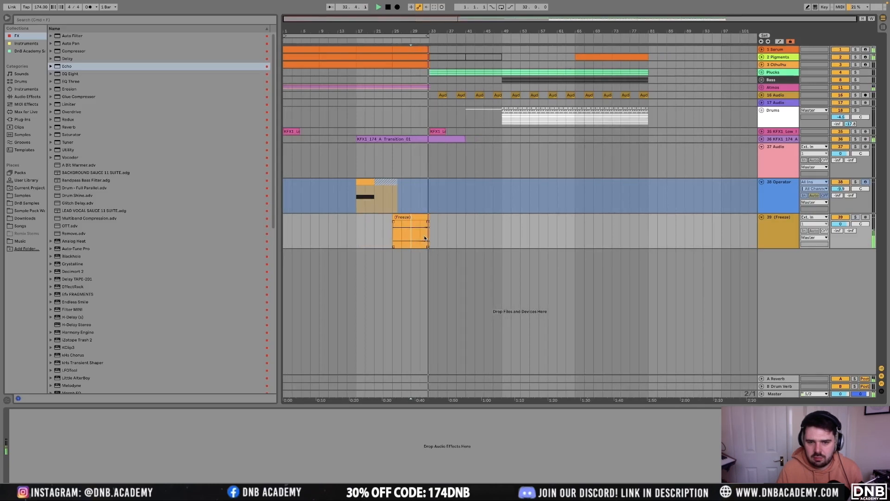
pyautogui.click(412, 219)
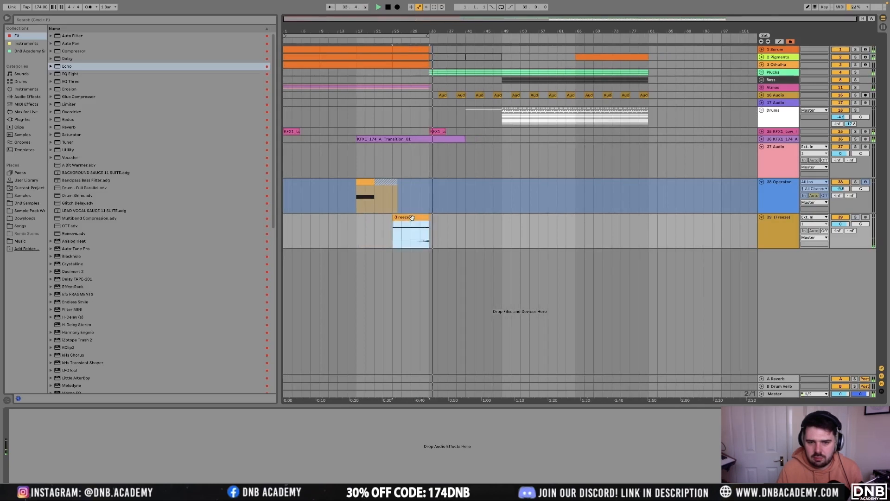
# Duplicate bars 17 to 33 of the reversed noise track so a second reverse swell leads into bar 49
pyautogui.keyDown('shift'); pyautogui.click(365, 183); pyautogui.keyUp('shift')
pyautogui.rightClick(364, 182)
pyautogui.click(329, 163)
pyautogui.click(328, 162)
pyautogui.moveTo(424, 234); pyautogui.dragTo(357, 232)
pyautogui.press('super+d')
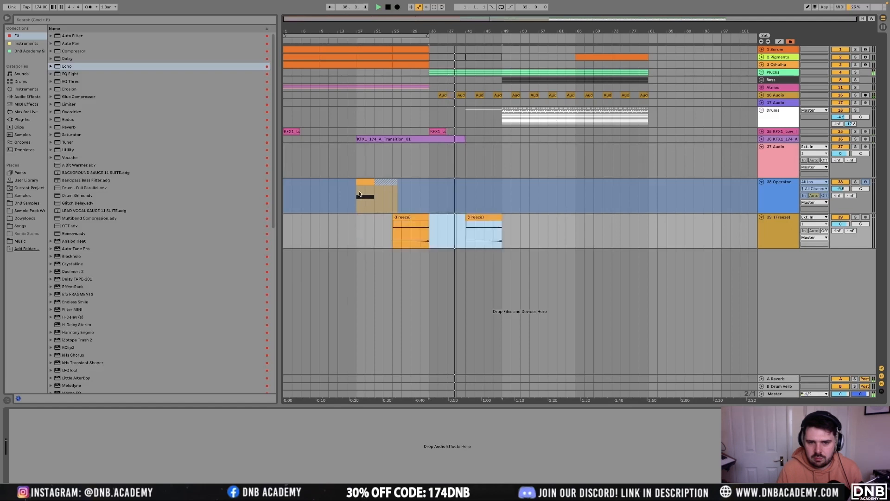
# Duplicate the first 32 bars of the Operator track so its noise hit repeats at bar 49
pyautogui.click(367, 197)
pyautogui.moveTo(429, 192); pyautogui.dragTo(254, 196)
pyautogui.press('super+d')
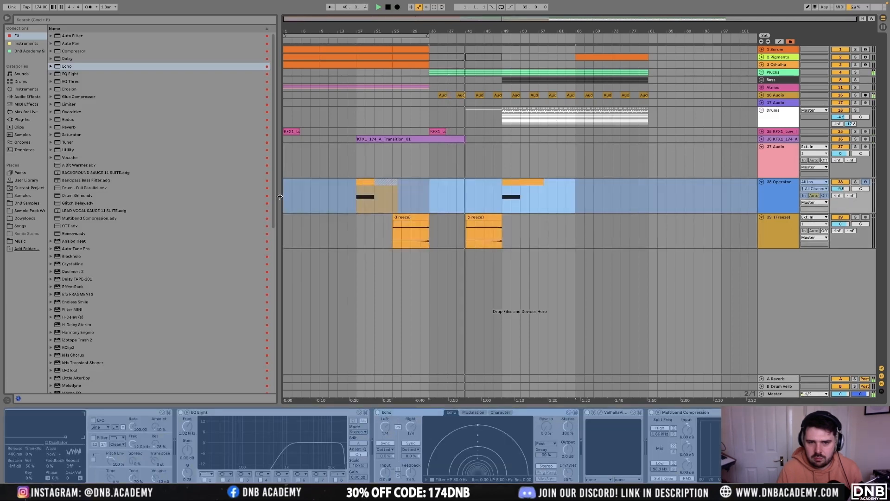
# Duplicate bars 33 to 65 of the Operator and reversed noise tracks together to bars 65 to 97
pyautogui.click(493, 197)
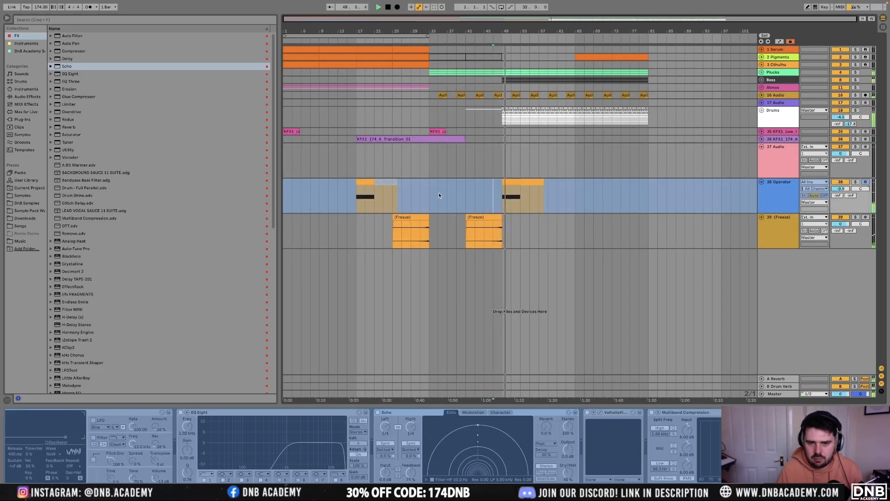
pyautogui.moveTo(439, 193); pyautogui.dragTo(474, 195)
pyautogui.moveTo(722, 195); pyautogui.dragTo(576, 234)
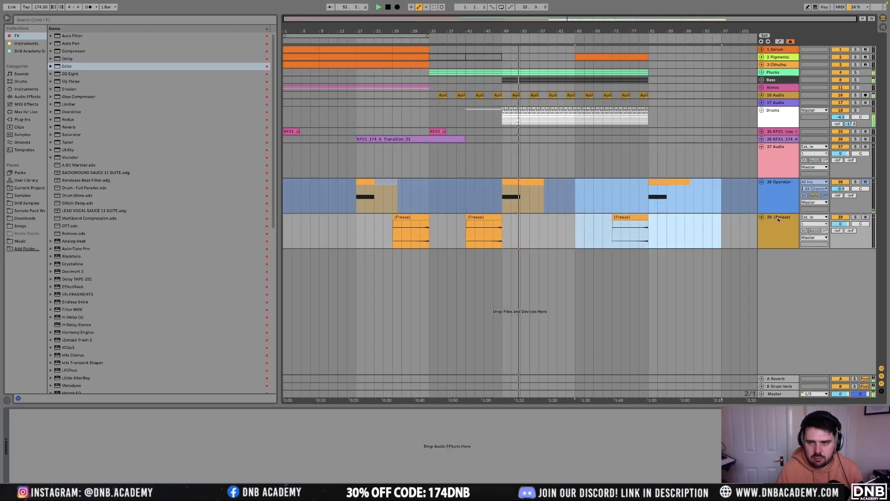
# Audition High Impact samples 10, 06 and 04 from the KAN FX Vol.1 Impacts folder in DnB Samples
pyautogui.click(786, 168)
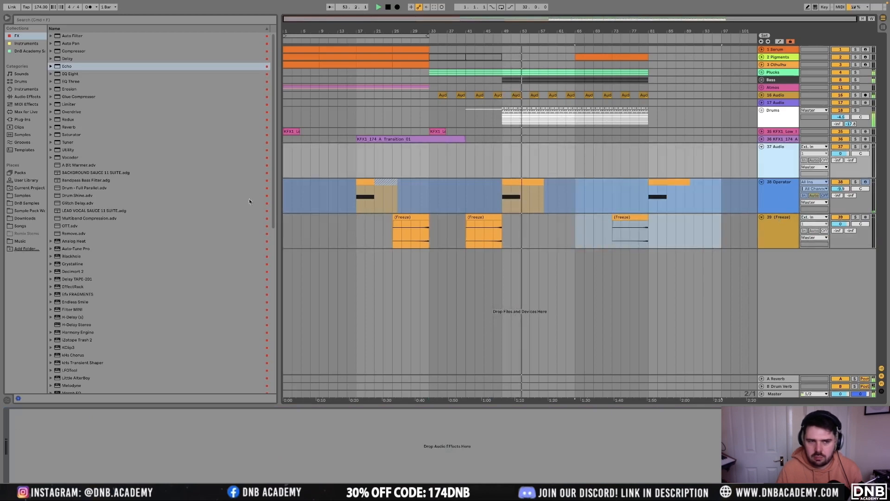
pyautogui.click(31, 196)
pyautogui.click(61, 174)
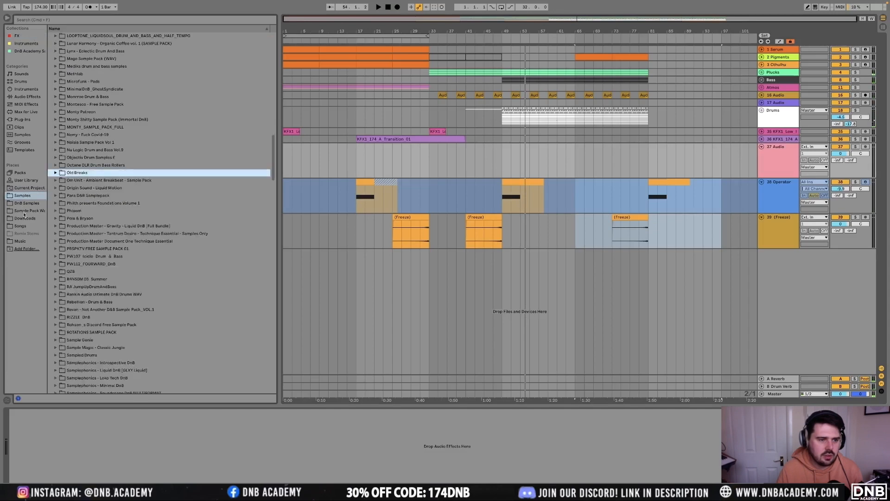
pyautogui.click(30, 204)
pyautogui.click(61, 124)
pyautogui.click(61, 109)
pyautogui.click(98, 207)
pyautogui.click(111, 185)
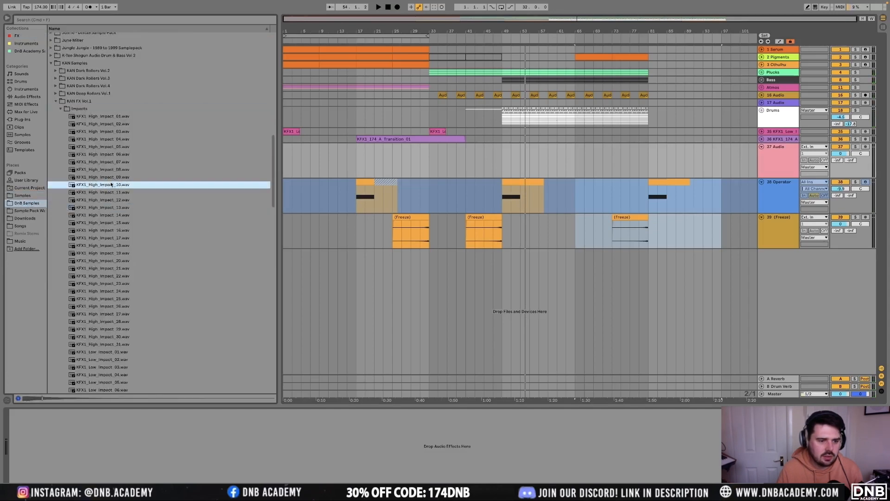
pyautogui.click(112, 154)
pyautogui.click(118, 139)
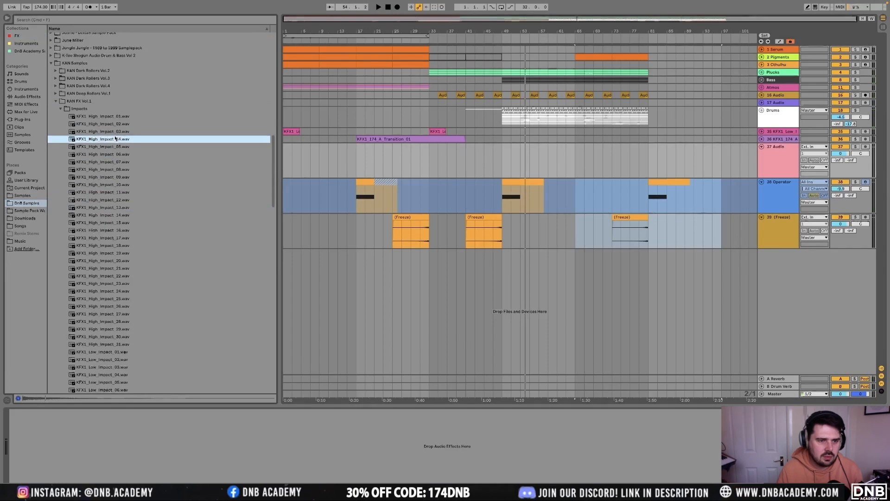
# Place KFX1_High_Impact_04 on the empty audio track just after bar 49 and play the transition into the drop
pyautogui.moveTo(110, 140); pyautogui.dragTo(509, 153)
pyautogui.scroll(3, 509, 153)
pyautogui.scroll(5, 490, 155)
pyautogui.click(488, 154)
pyautogui.moveTo(497, 147); pyautogui.dragTo(514, 149)
pyautogui.scroll(-5, 503, 153)
pyautogui.press('space')
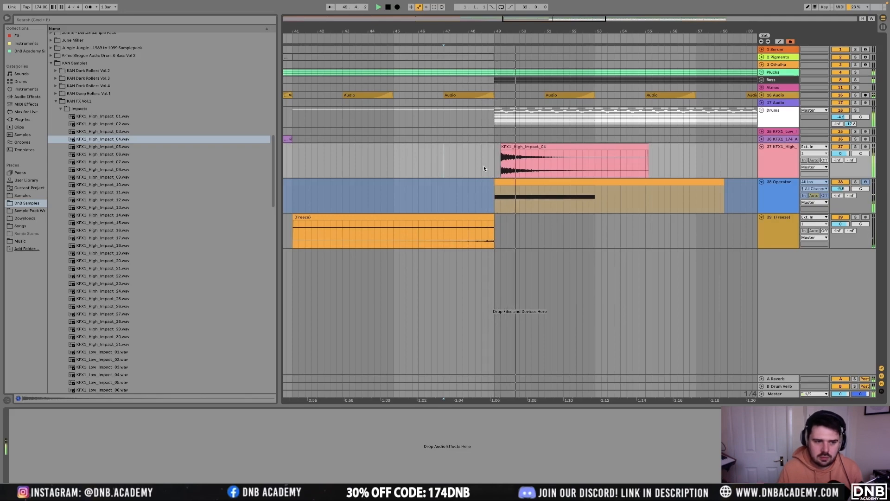
# Add a Spectrum to the high impact track and solo the sample to examine its dominant peak in the enlarged analyser
pyautogui.click(39, 98)
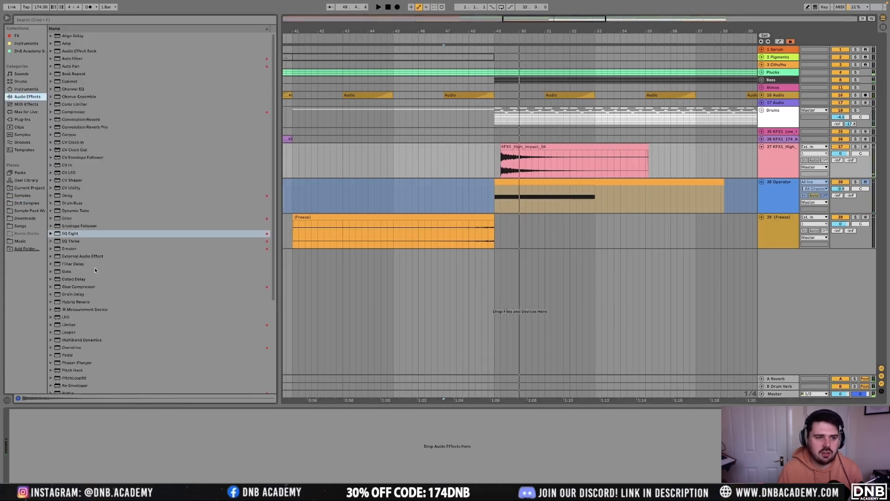
pyautogui.scroll(-6, 73, 226)
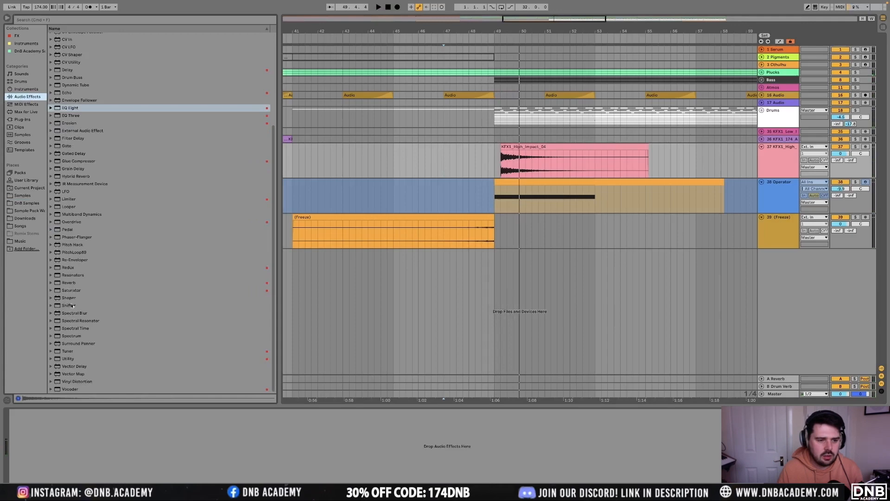
pyautogui.moveTo(69, 339); pyautogui.dragTo(117, 449)
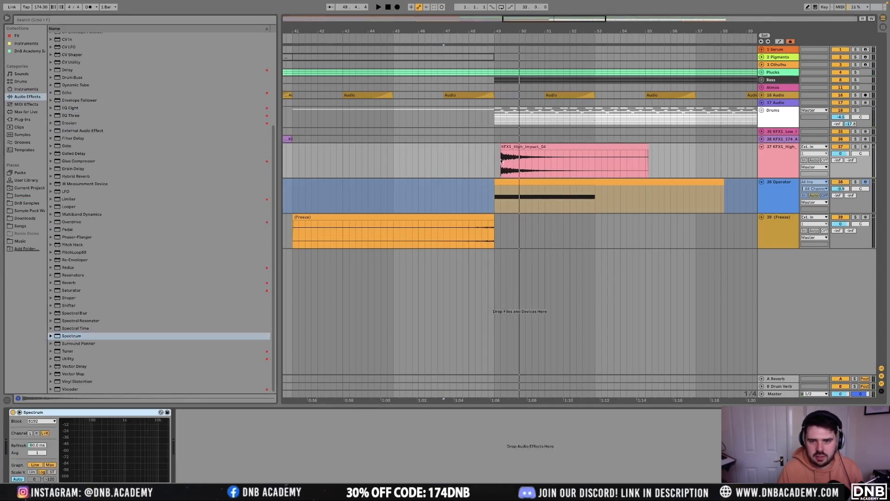
pyautogui.click(21, 412)
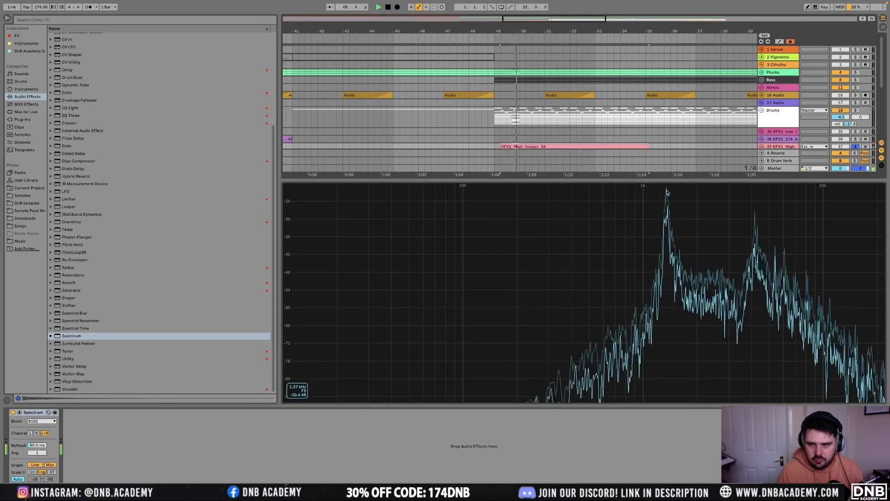
pyautogui.click(20, 412)
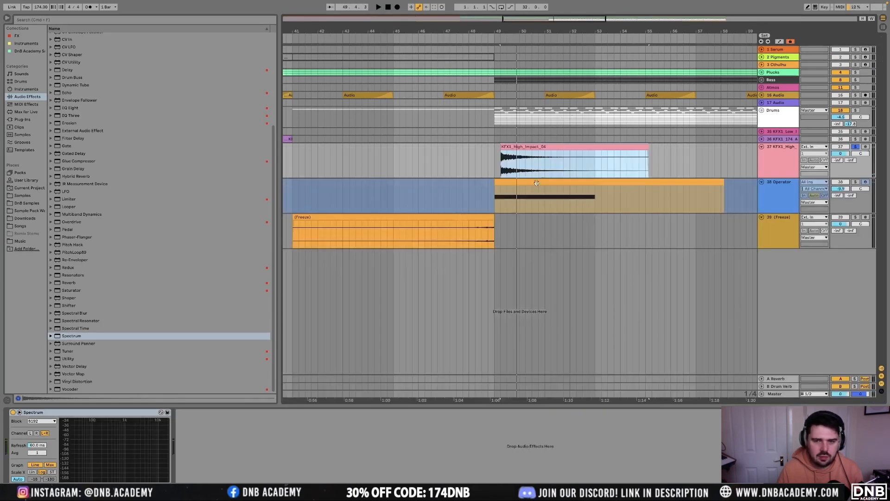
# Lower the pitch of the KFX1_High_Impact_04 clip and set its track volume to -17.0 dB against the drop
pyautogui.doubleClick(521, 152)
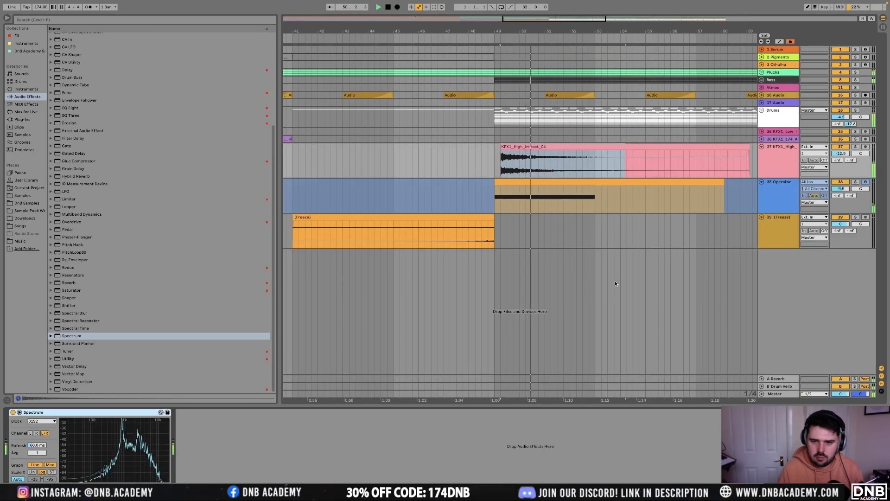
pyautogui.moveTo(122, 425)
pyautogui.press('space')
pyautogui.press('space')
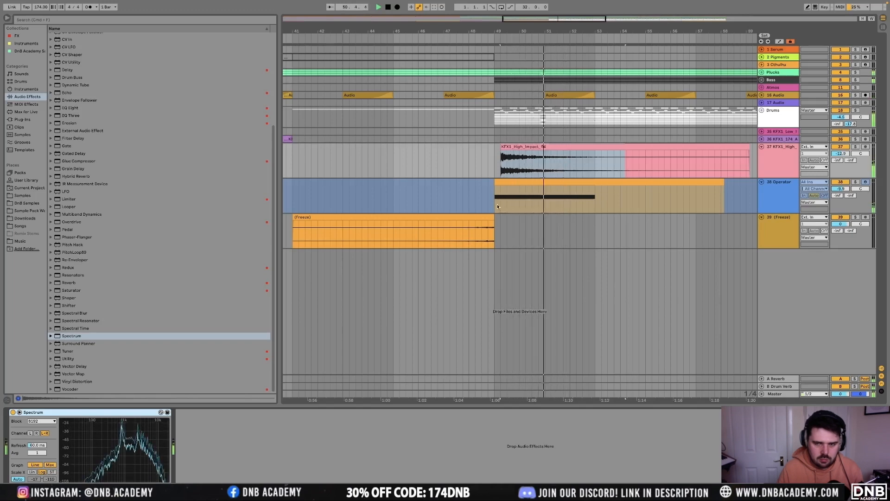
pyautogui.click(484, 163)
pyautogui.press('space')
pyautogui.press('space')
pyautogui.scroll(-2, 570, 170)
pyautogui.moveTo(839, 153); pyautogui.dragTo(840, 159)
# Unfreeze the Operator track and play the transition into the drop from just before bar 49
pyautogui.press('-')
pyautogui.click(787, 236)
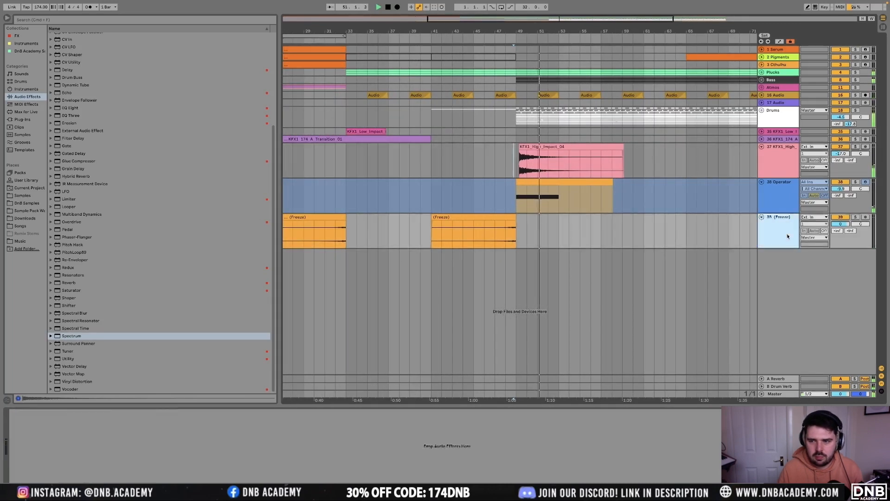
pyautogui.rightClick(784, 202)
pyautogui.click(807, 256)
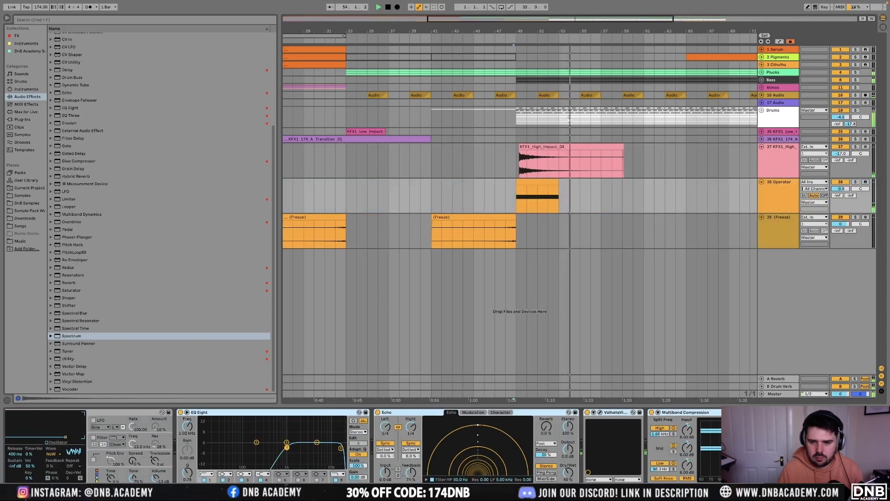
pyautogui.click(512, 165)
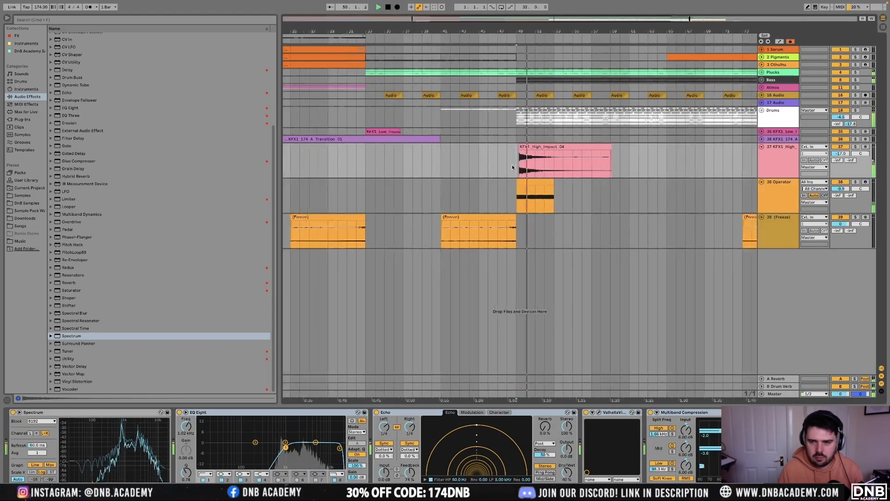
# Duplicate bars 49 to 65 of the high impact and Operator tracks together to bar 65
pyautogui.press('-')
pyautogui.moveTo(503, 199); pyautogui.dragTo(577, 164)
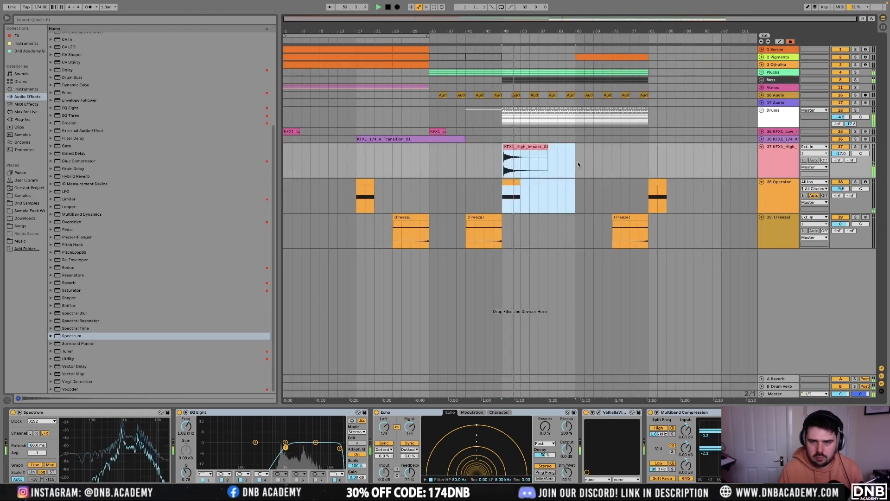
pyautogui.hotkey('ctrl', 'd')
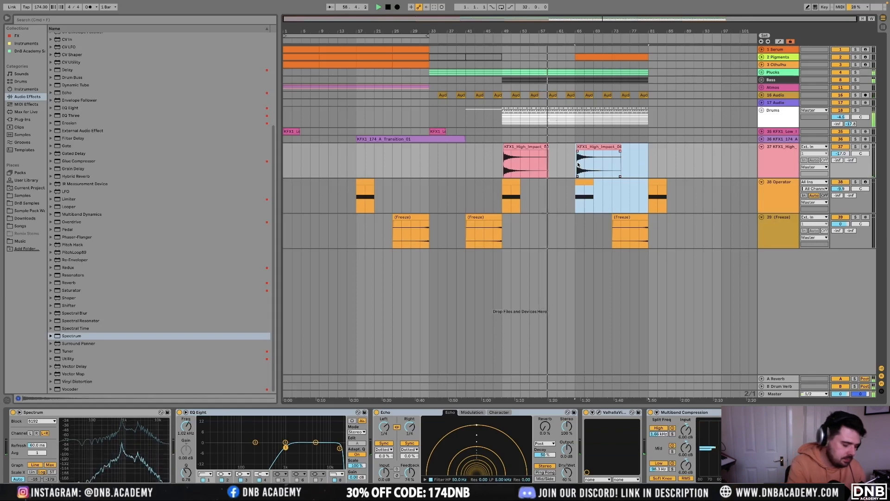
pyautogui.click(436, 163)
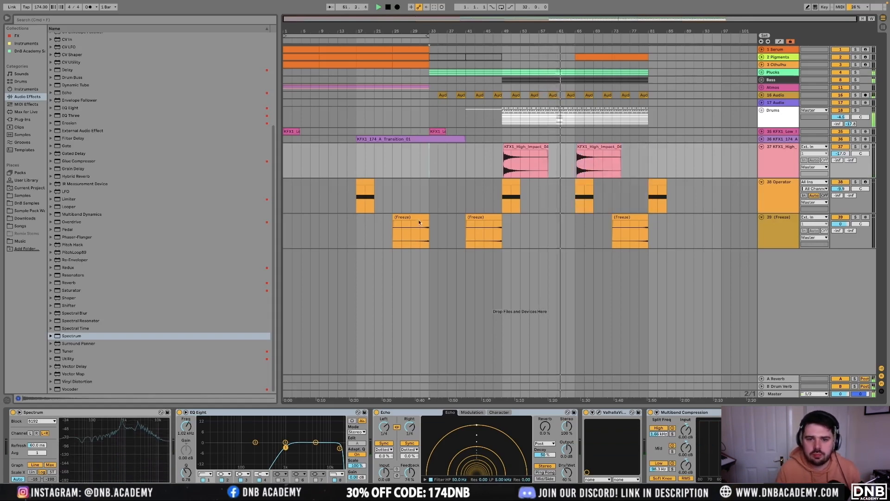
# Duplicate the reversed noise swell so it also leads into bar 65, and delete the Operator noise hit at bar 81
pyautogui.click(482, 218)
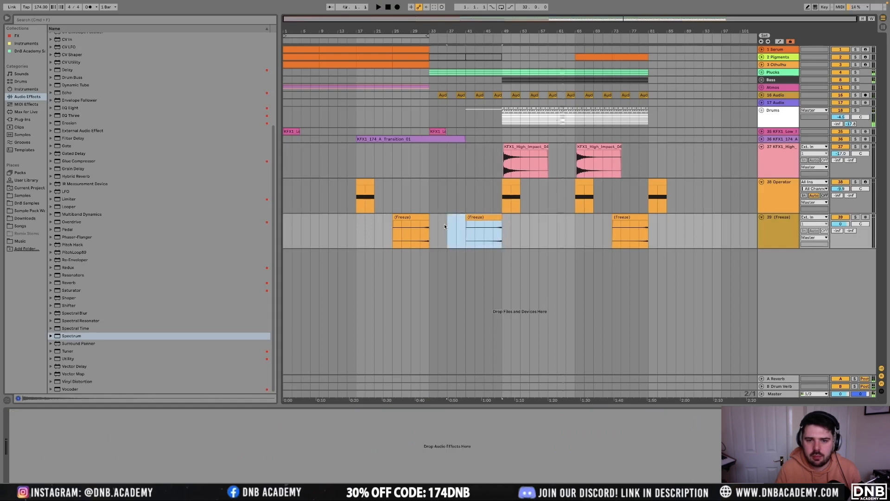
pyautogui.hotkey('ctrl', 'd')
pyautogui.click(572, 237)
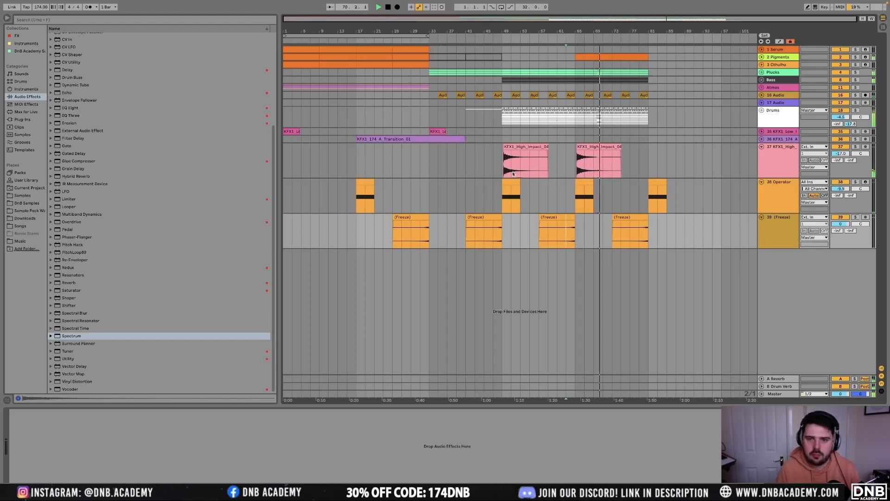
pyautogui.moveTo(501, 163); pyautogui.dragTo(650, 230)
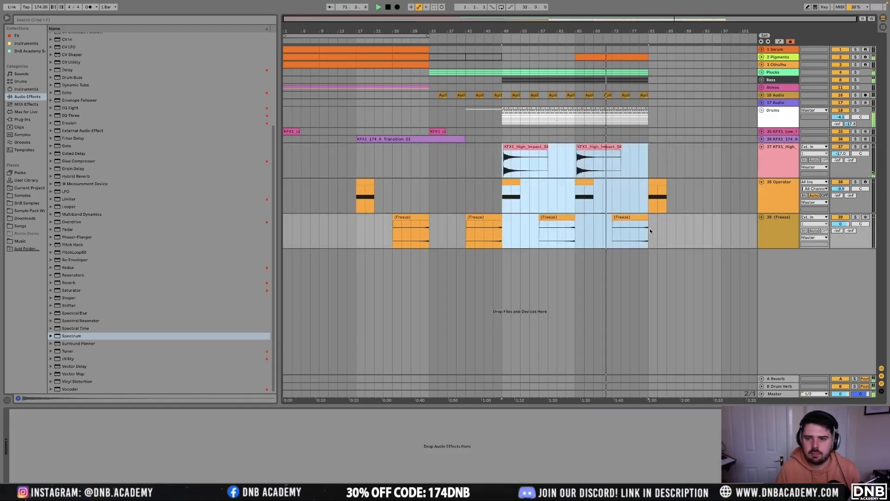
pyautogui.click(656, 182)
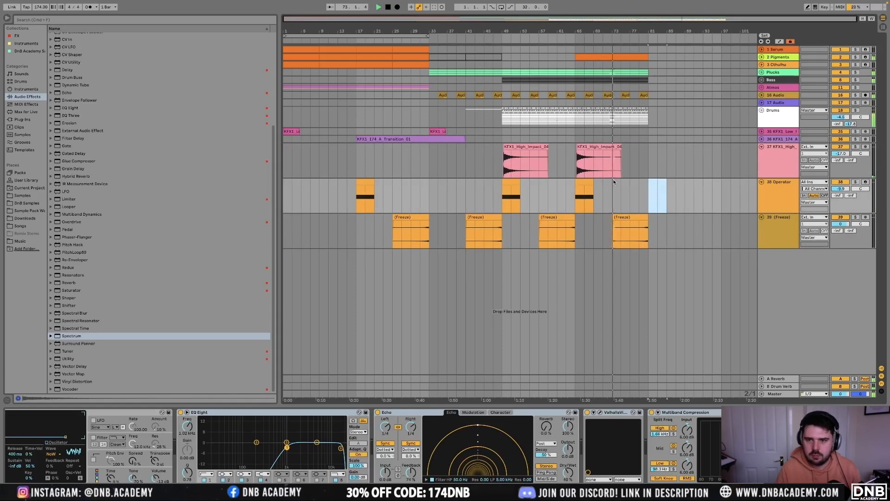
# Duplicate bars 49 to 81 of the drums and musical tracks to bar 81, and copy 16 bars of the intro Atmos there
pyautogui.moveTo(649, 116); pyautogui.dragTo(508, 124)
pyautogui.press('super+d')
pyautogui.scroll(-3, 522, 122)
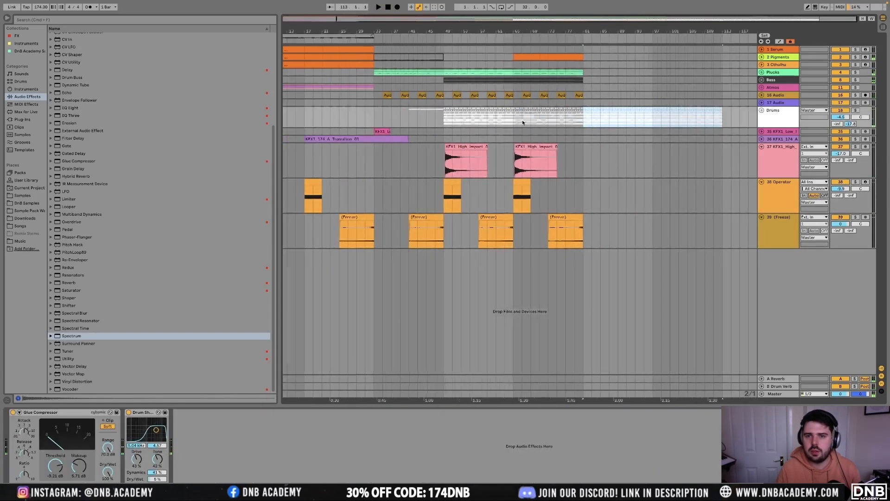
pyautogui.moveTo(599, 96); pyautogui.dragTo(491, 60)
pyautogui.press('super+d')
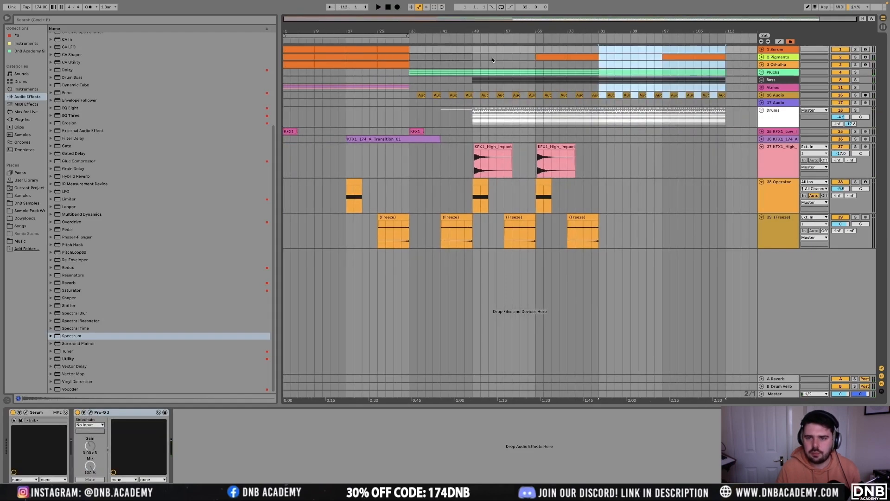
pyautogui.moveTo(404, 89); pyautogui.dragTo(398, 90)
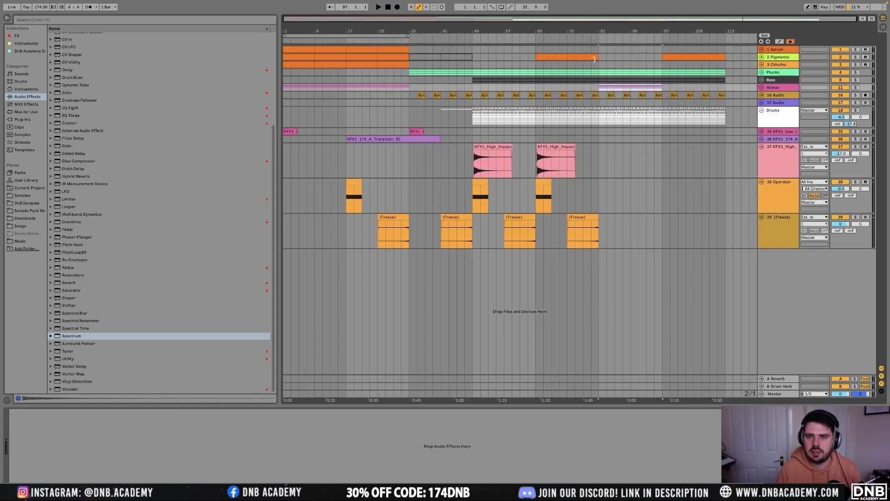
# Automate the Plucks group's Auto Filter Frequency down to 284 Hz between bars 79 and 81, reopening it by bar 97
pyautogui.click(602, 65)
pyautogui.click(762, 73)
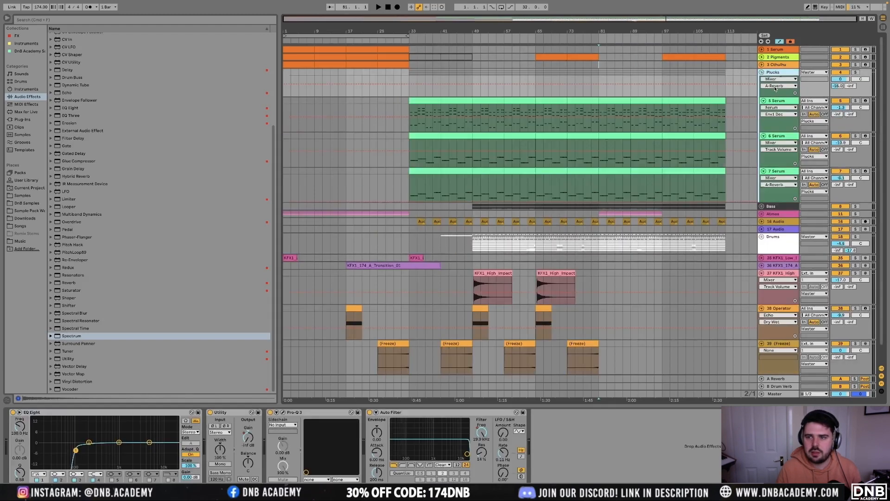
pyautogui.click(779, 79)
pyautogui.click(776, 109)
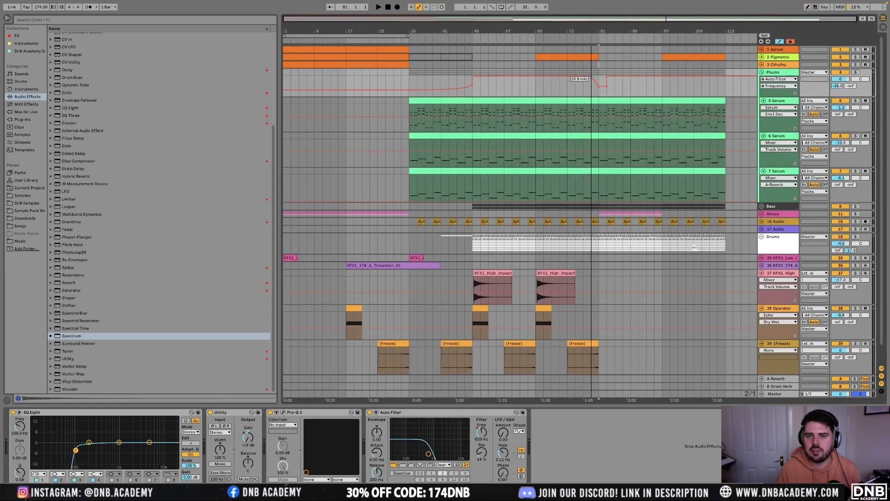
pyautogui.moveTo(599, 88); pyautogui.dragTo(600, 91)
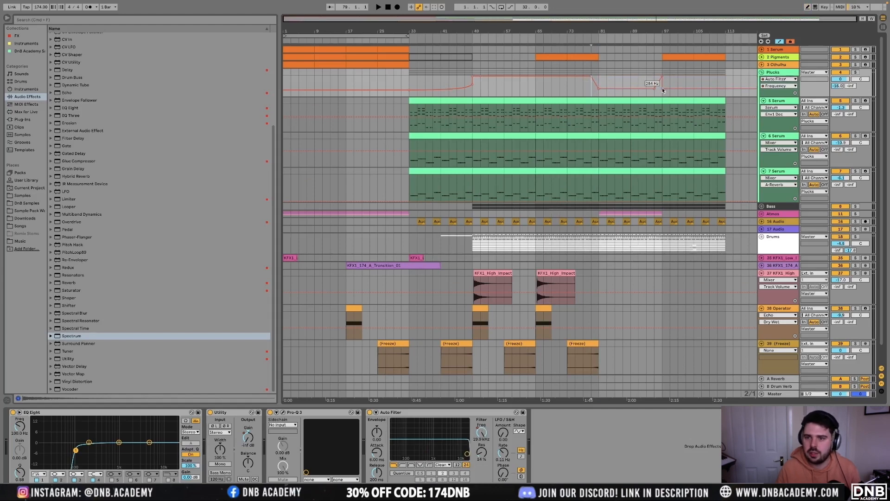
pyautogui.press('space')
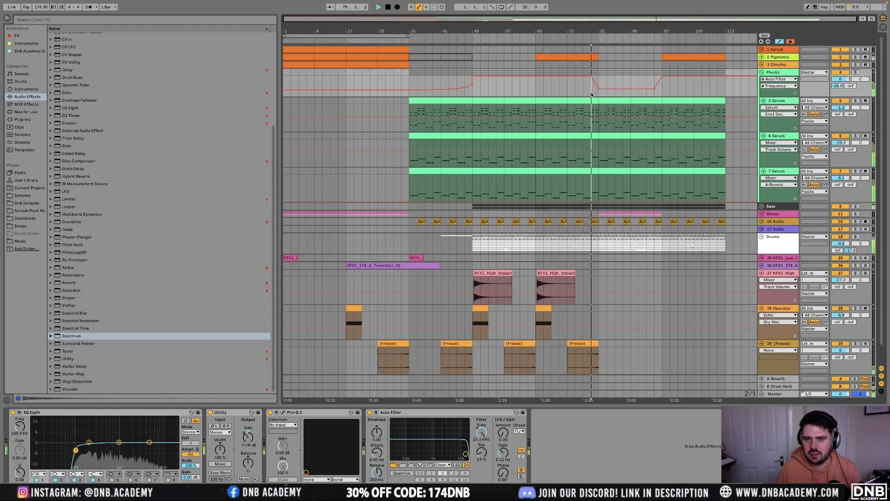
# Duplicate bars 65 to 81 of the high impact and Operator tracks twice, to bars 81 and 97
pyautogui.moveTo(536, 315); pyautogui.dragTo(597, 321)
pyautogui.press('Up')
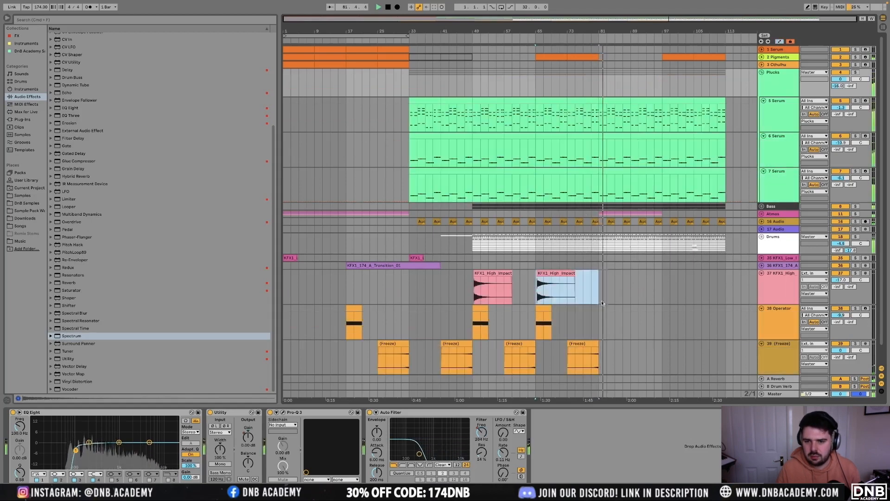
pyautogui.moveTo(598, 297); pyautogui.dragTo(533, 325)
pyautogui.hotkey('ctrl', 'd')
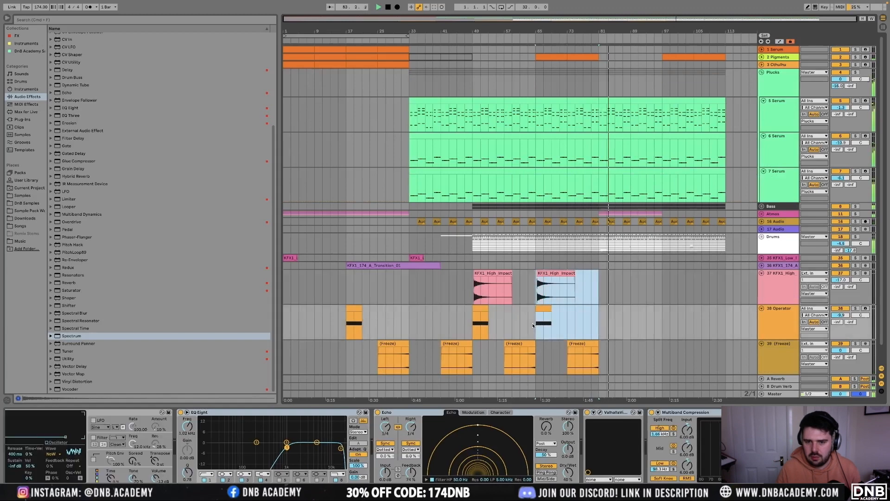
pyautogui.hotkey('ctrl', 'd')
# Duplicate bars 65 to 81 of the reversed noise track twice, so swells lead into bars 97 and 113
pyautogui.moveTo(598, 355); pyautogui.dragTo(537, 355)
pyautogui.hotkey('ctrl', 'd')
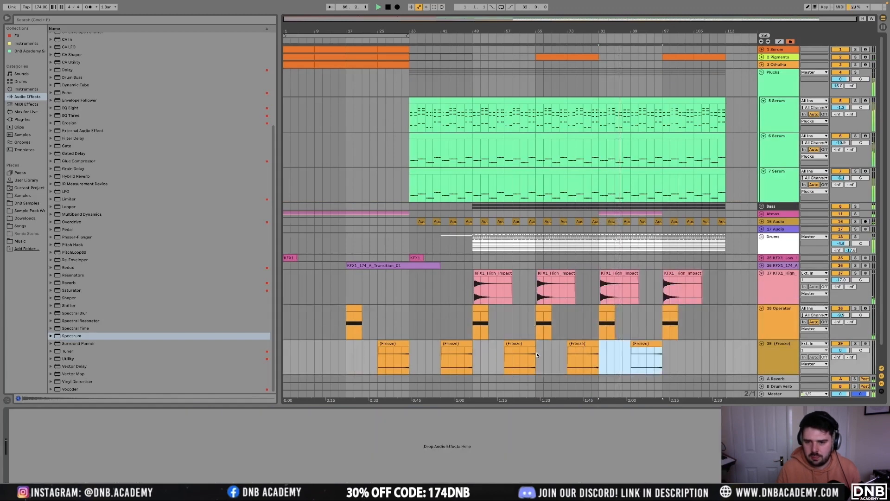
pyautogui.hotkey('ctrl', 'd')
# Clear the first beat of bar 65 from the Drums group and play through the resulting gap
pyautogui.press('space')
pyautogui.scroll(5, 577, 250)
pyautogui.hscroll(3, 561, 247)
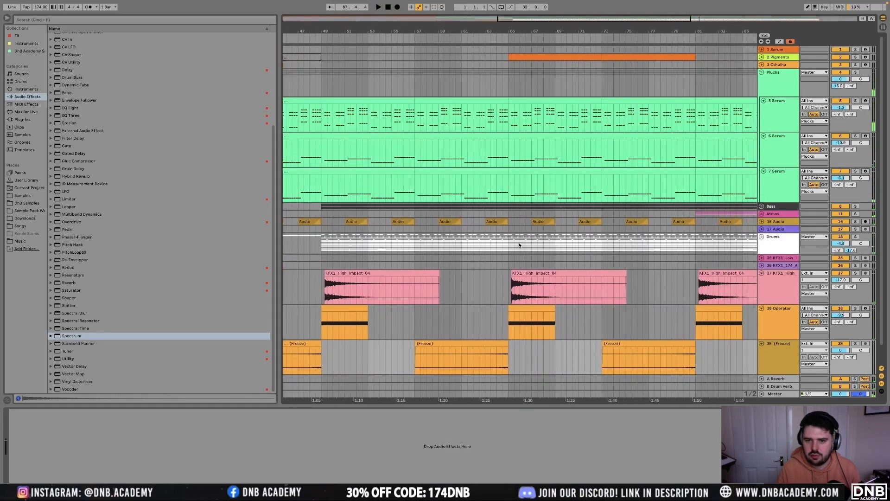
pyautogui.scroll(6, 510, 245)
pyautogui.scroll(-1, 486, 244)
pyautogui.moveTo(478, 242); pyautogui.dragTo(493, 240)
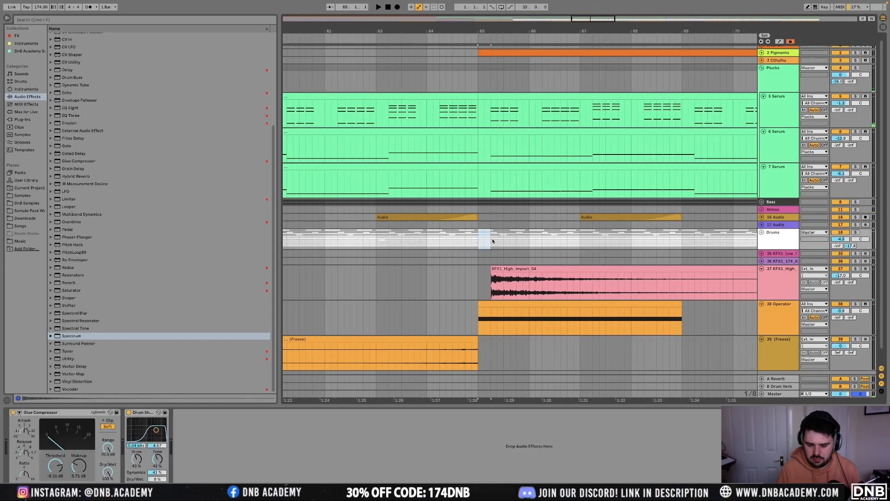
pyautogui.click(443, 240)
pyautogui.press('space')
pyautogui.scroll(-5, 444, 240)
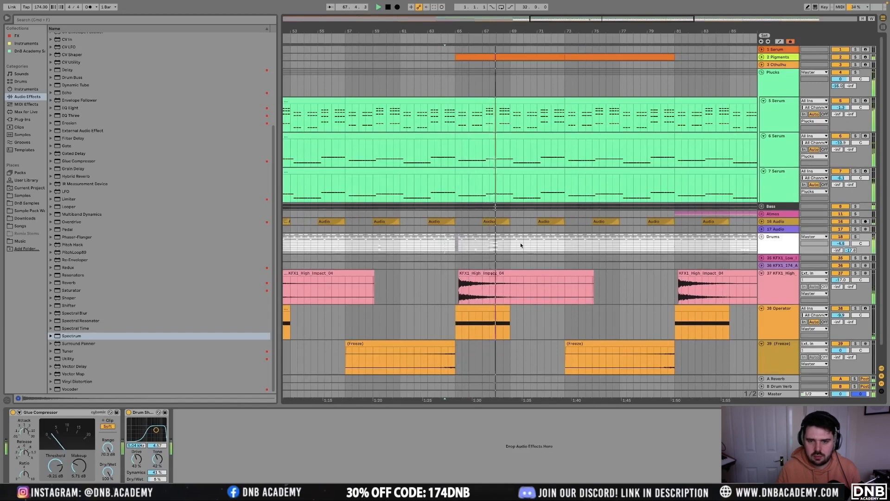
# Clear bar 80 from the Drums group to leave a break before bar 81, and listen to the transition
pyautogui.scroll(-2, 519, 246)
pyautogui.hscroll(2, 533, 244)
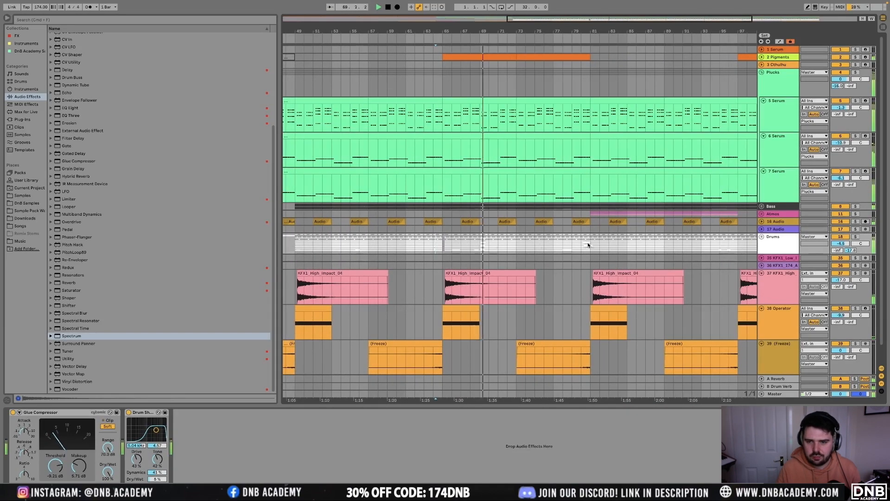
pyautogui.scroll(3, 595, 250)
pyautogui.scroll(3, 597, 250)
pyautogui.moveTo(558, 245); pyautogui.dragTo(578, 246)
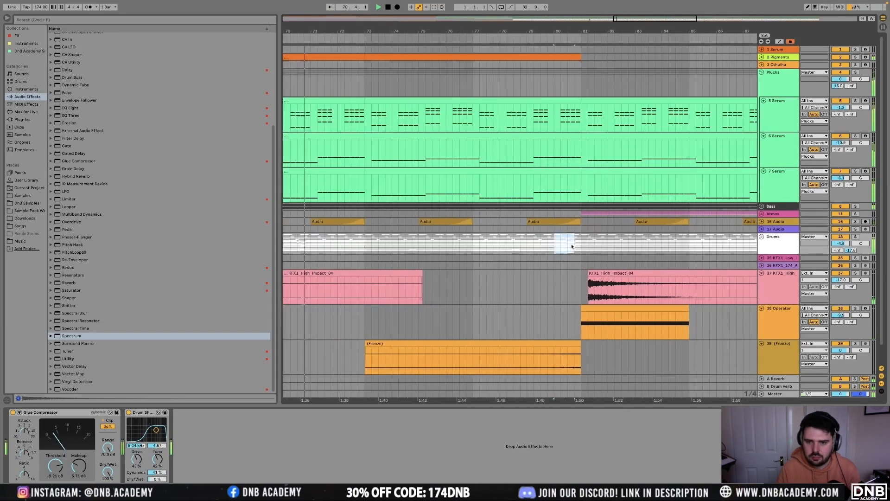
pyautogui.click(541, 245)
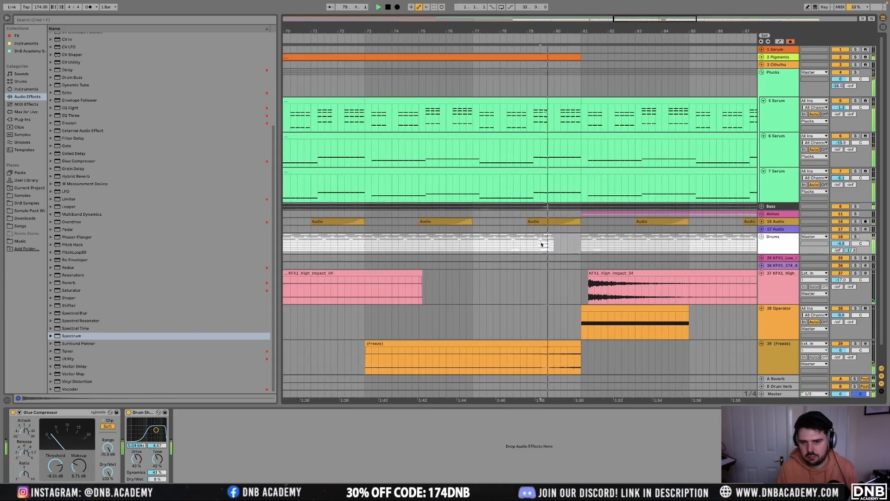
pyautogui.scroll(-4, 542, 245)
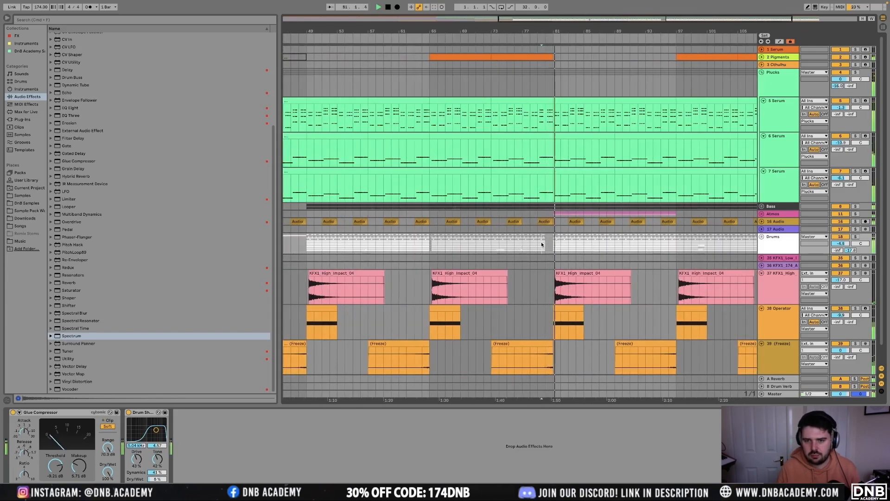
pyautogui.scroll(-3, 541, 244)
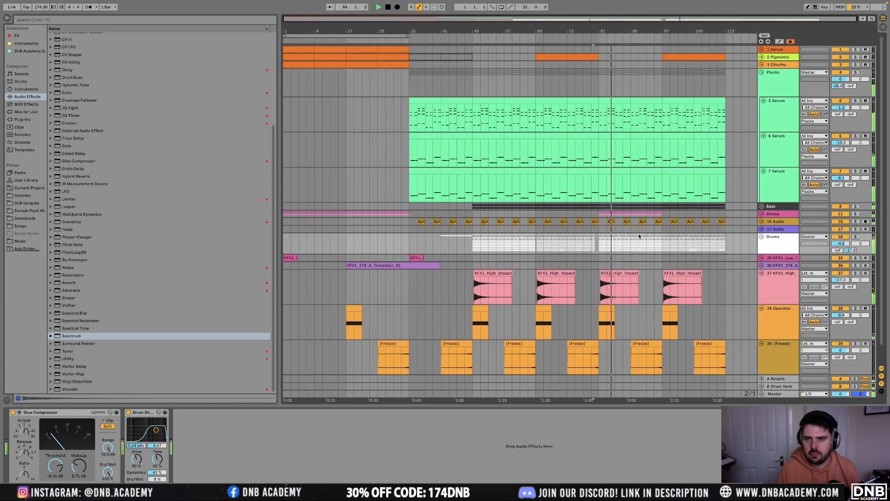
# Collapse the Plucks group and duplicate bars 17 to 113 of all tracks once, placing the copy from bar 113 to bar 209
pyautogui.keyDown('alt'); pyautogui.click(762, 72); pyautogui.keyUp('alt')
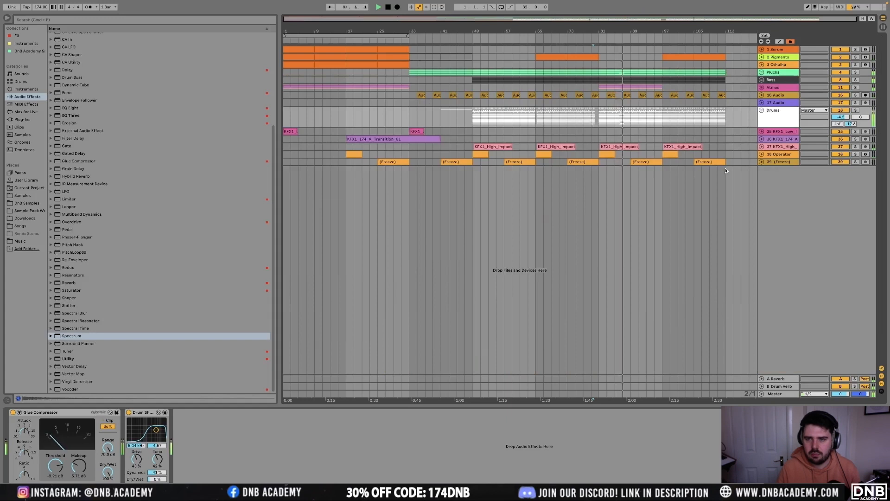
pyautogui.moveTo(725, 162); pyautogui.dragTo(345, 39)
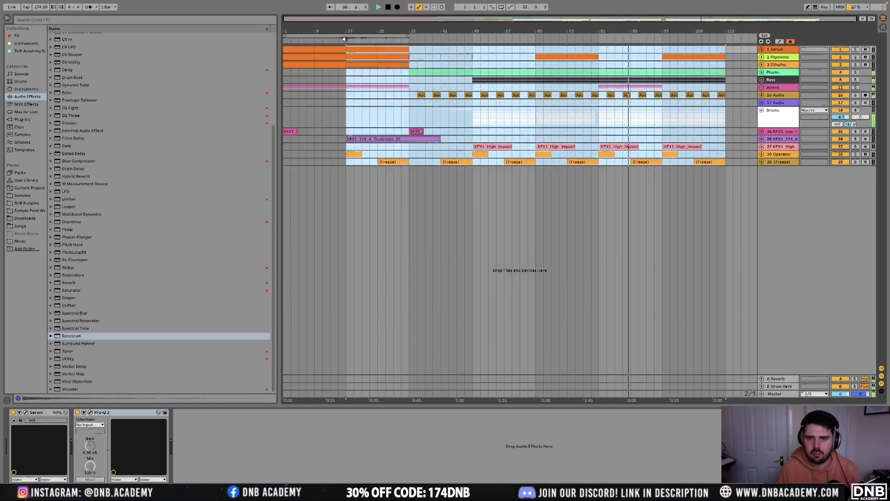
pyautogui.press('super+d')
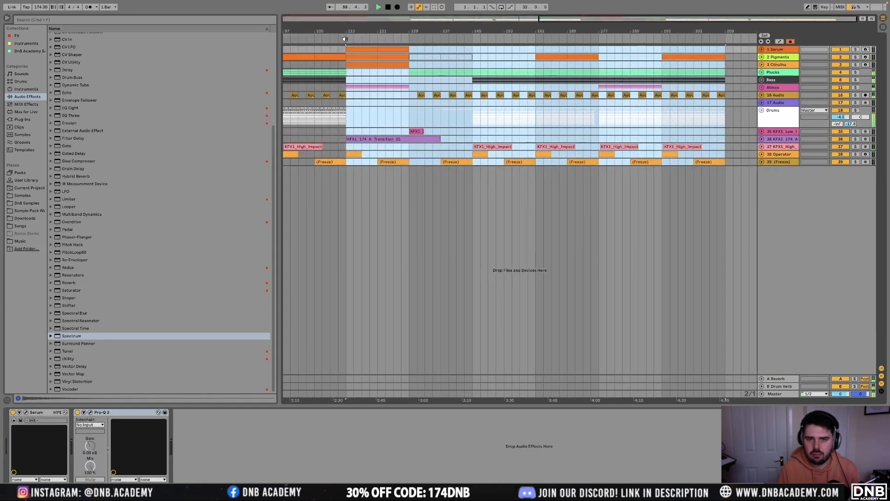
pyautogui.press('super+d')
pyautogui.click(347, 105)
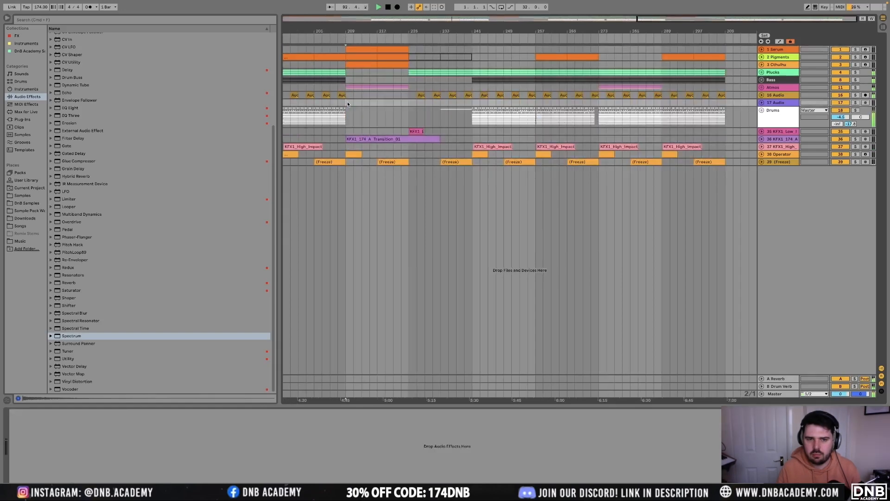
pyautogui.press('w')
pyautogui.press('super+z')
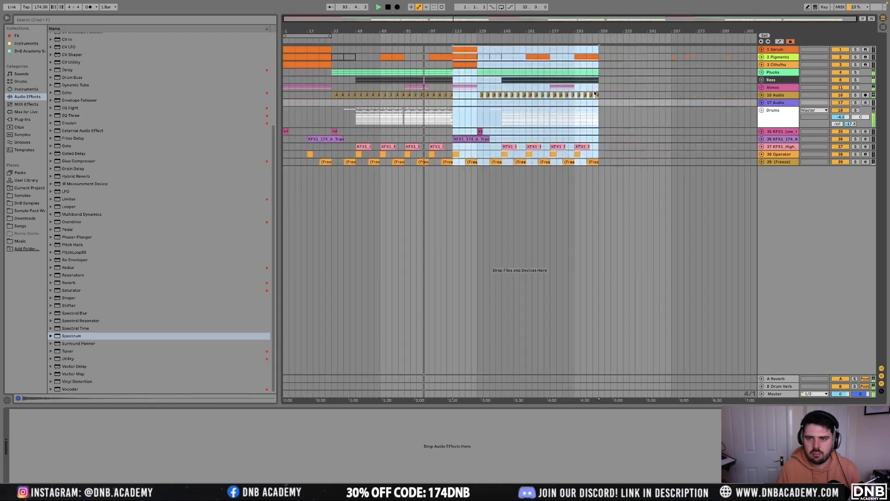
pyautogui.click(307, 116)
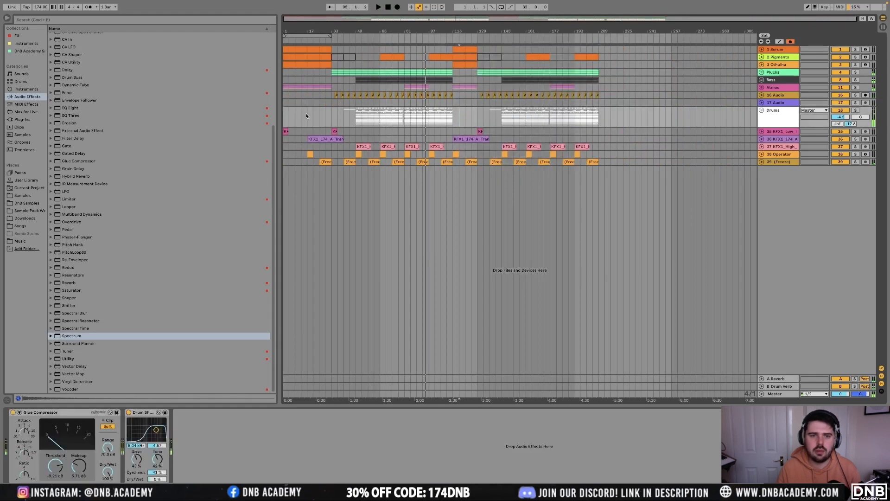
pyautogui.press('w')
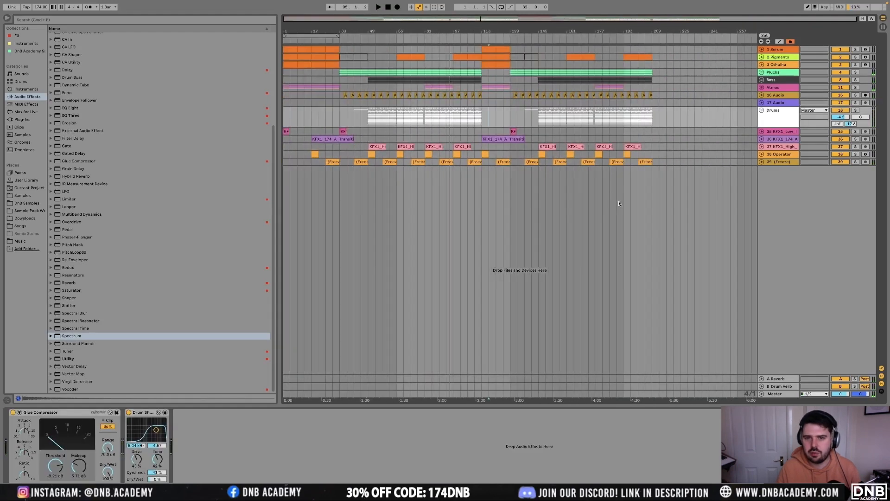
# Play the arrangement from the intro, jumping to bar 33, the build-up and the drop at bar 49
pyautogui.click(318, 117)
pyautogui.press('space')
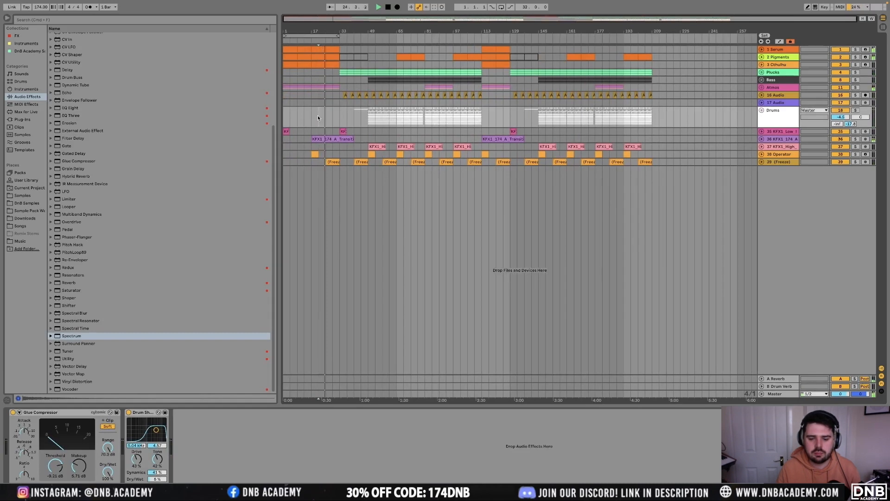
pyautogui.click(339, 119)
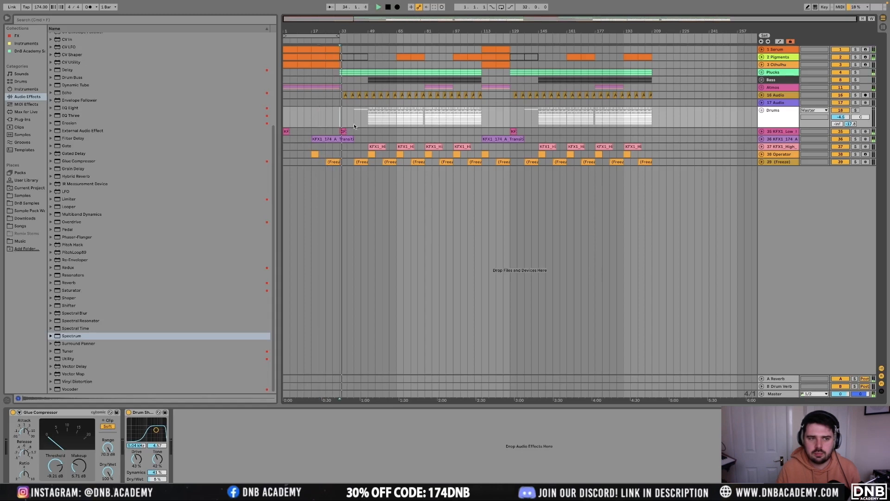
pyautogui.click(361, 120)
pyautogui.click(368, 118)
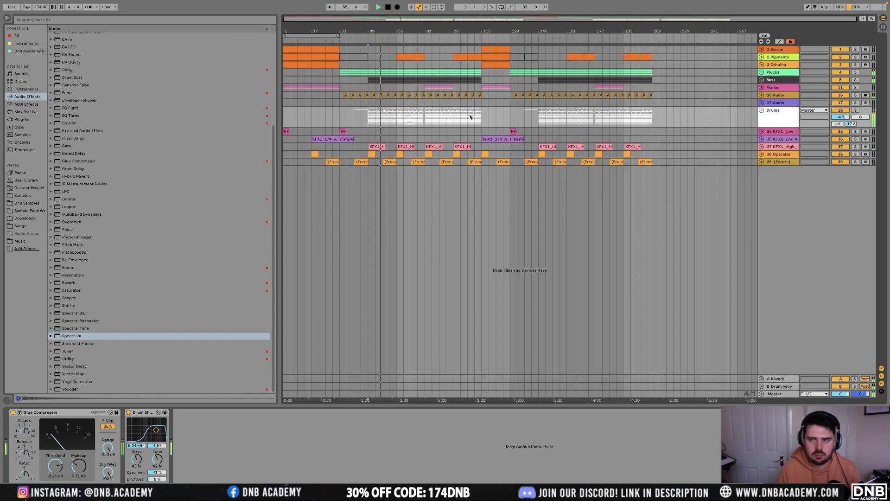
# Add the Multiband Compression preset at the start of the Plucks group's device chain, hide the device view and collapse the group
pyautogui.click(761, 73)
pyautogui.click(773, 72)
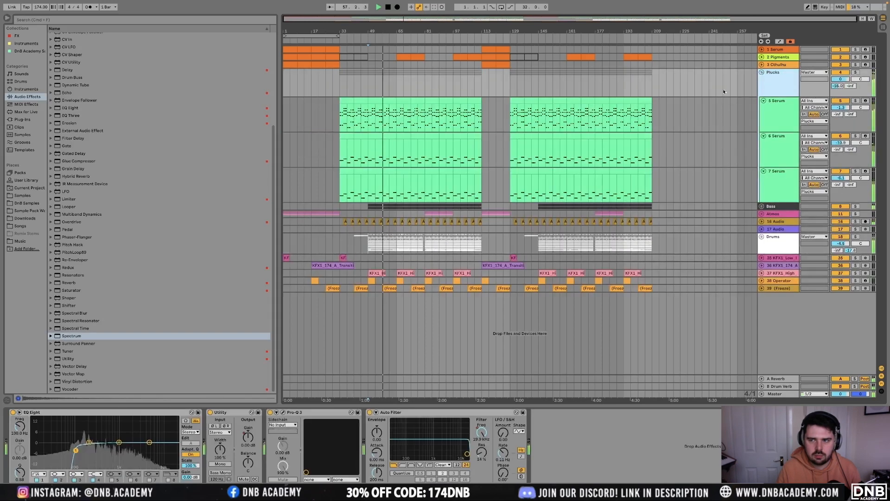
pyautogui.click(51, 215)
pyautogui.click(93, 252)
pyautogui.moveTo(53, 347); pyautogui.dragTo(20, 425)
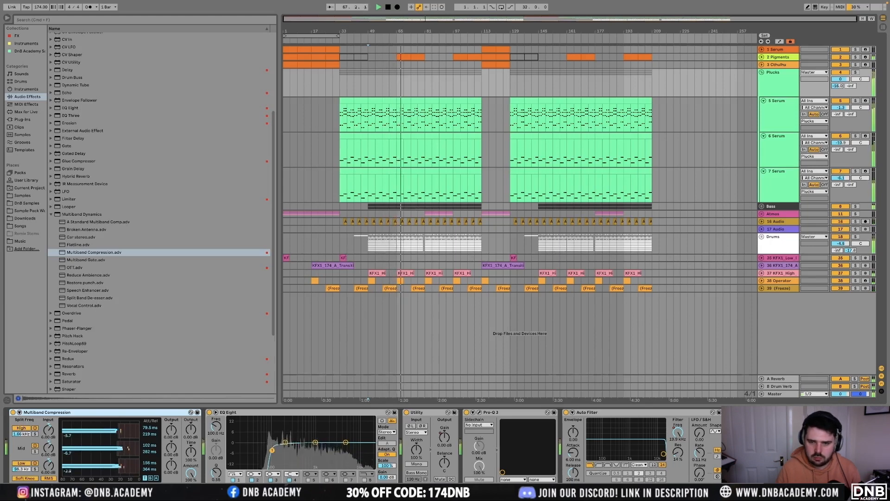
pyautogui.press('super+alt+l')
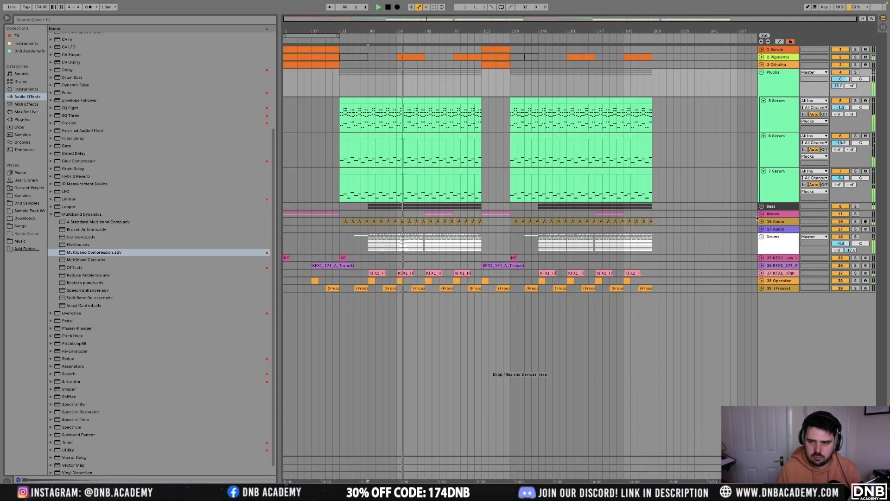
pyautogui.click(761, 73)
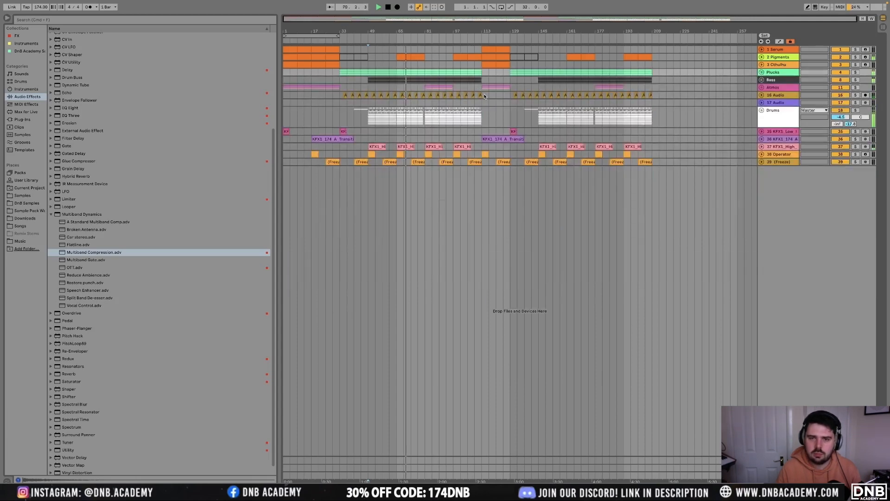
# Stop playback and examine the intro's Serum clips and the layers inside the Atmos group from bar 1 to 33
pyautogui.press('space')
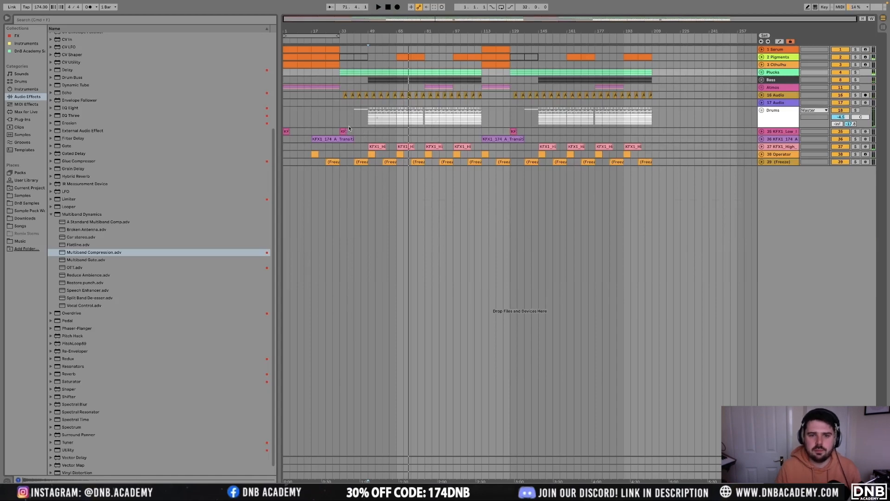
pyautogui.click(291, 52)
pyautogui.scroll(5, 290, 57)
pyautogui.hscroll(-2, 292, 57)
pyautogui.scroll(-3, 325, 60)
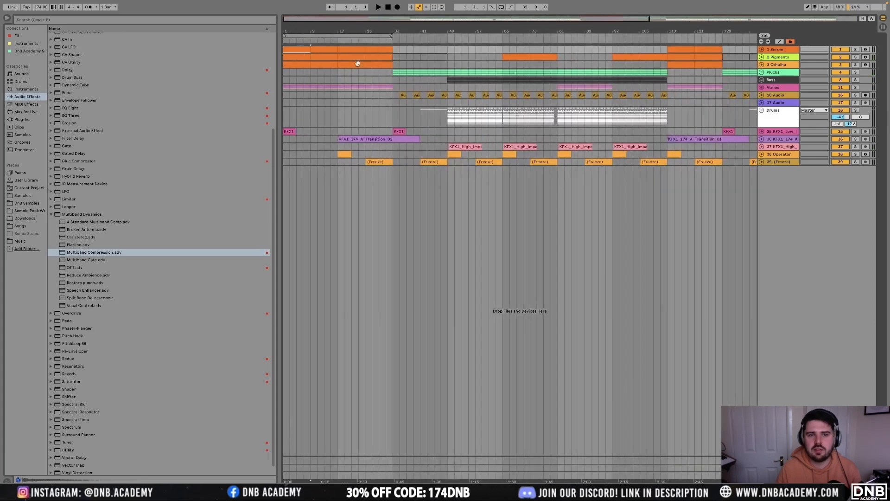
pyautogui.click(391, 88)
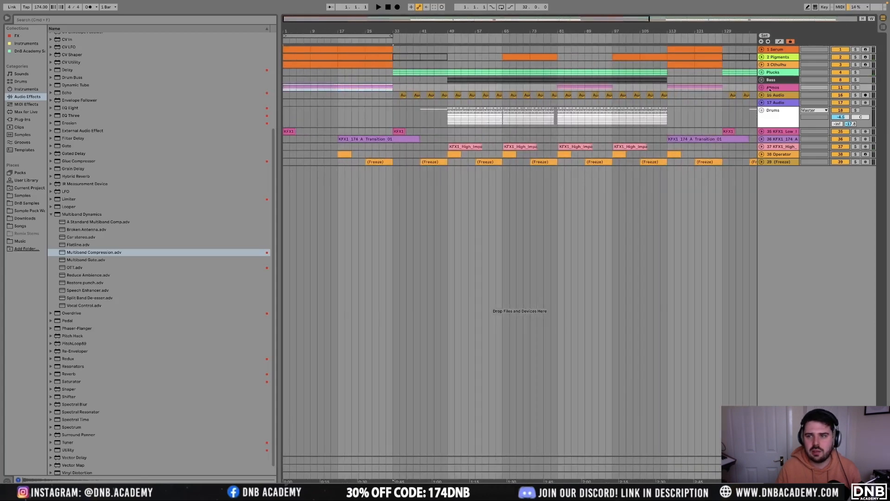
pyautogui.click(762, 87)
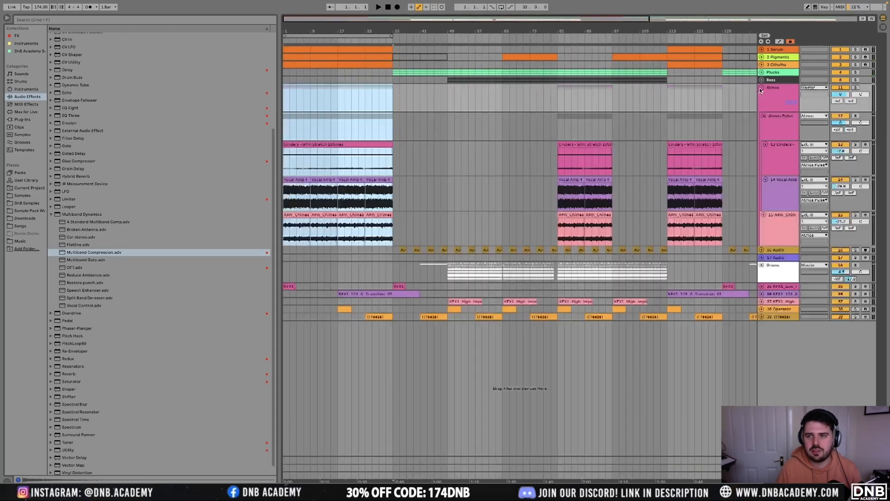
pyautogui.click(304, 129)
pyautogui.click(306, 161)
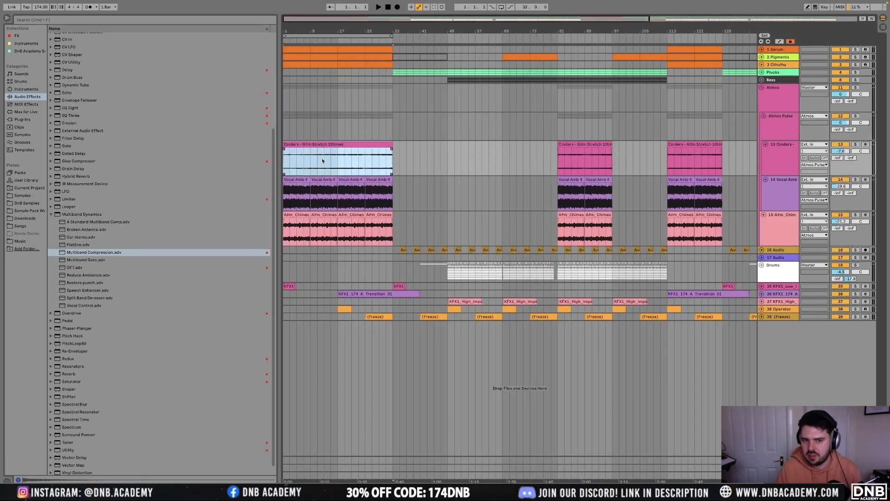
pyautogui.scroll(5, 320, 155)
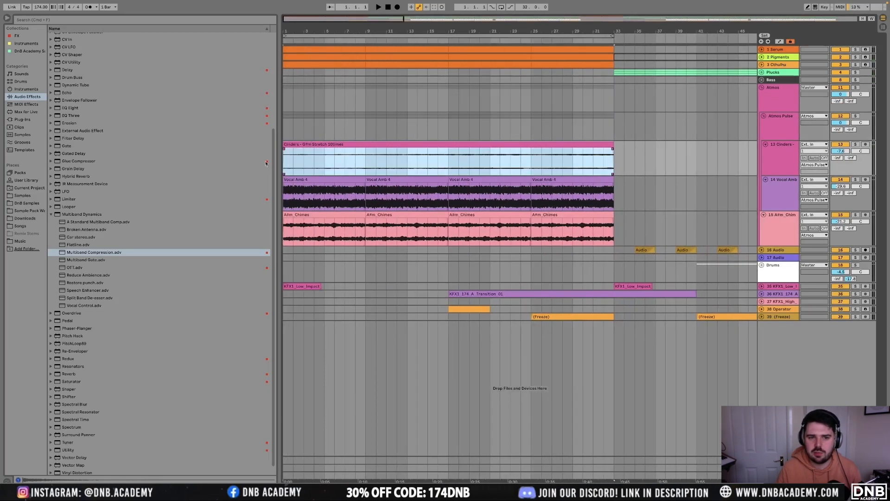
pyautogui.scroll(-4, 354, 159)
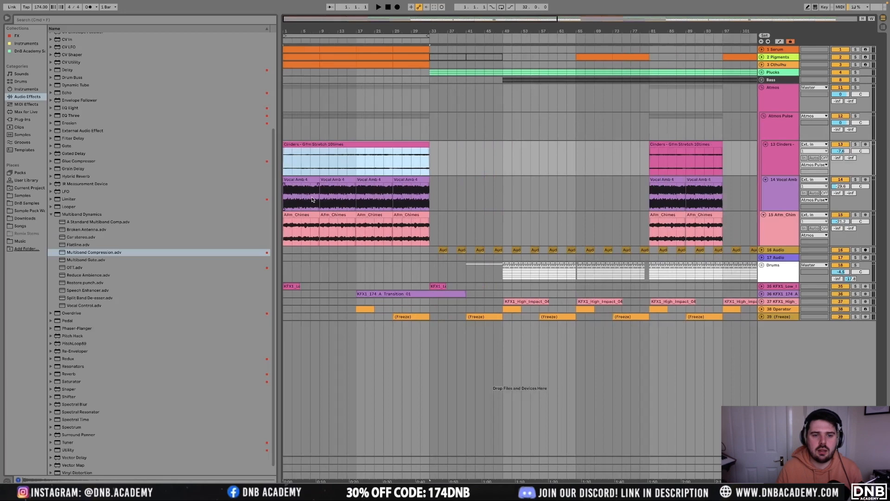
pyautogui.click(822, 133)
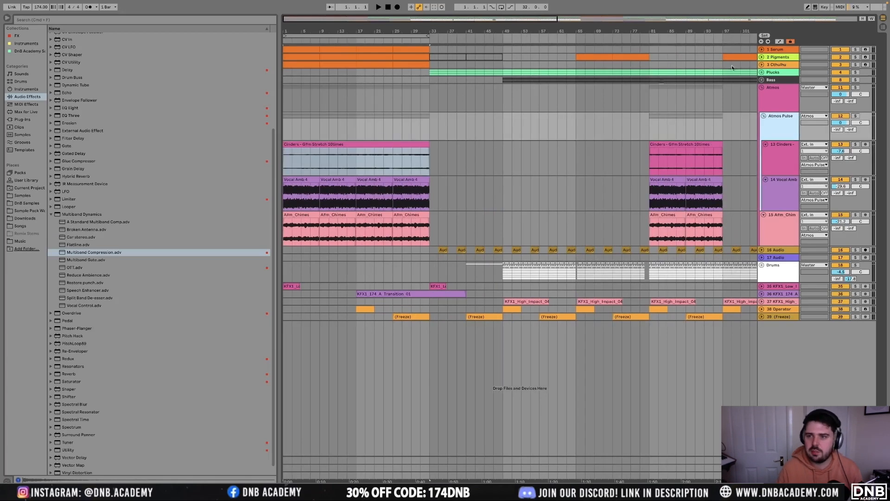
pyautogui.click(761, 89)
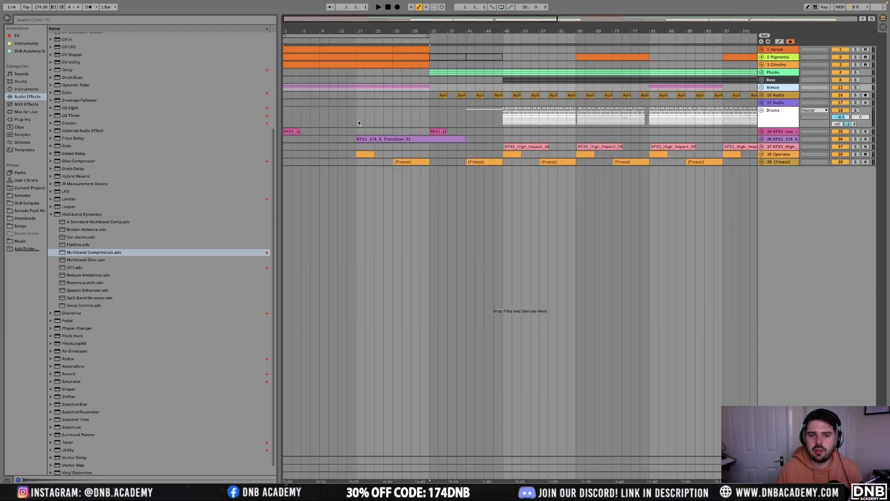
# Examine the Plucks group's parts in the build-up from bar 33 to 49 and play briefly from bar 33
pyautogui.moveTo(431, 73); pyautogui.dragTo(505, 73)
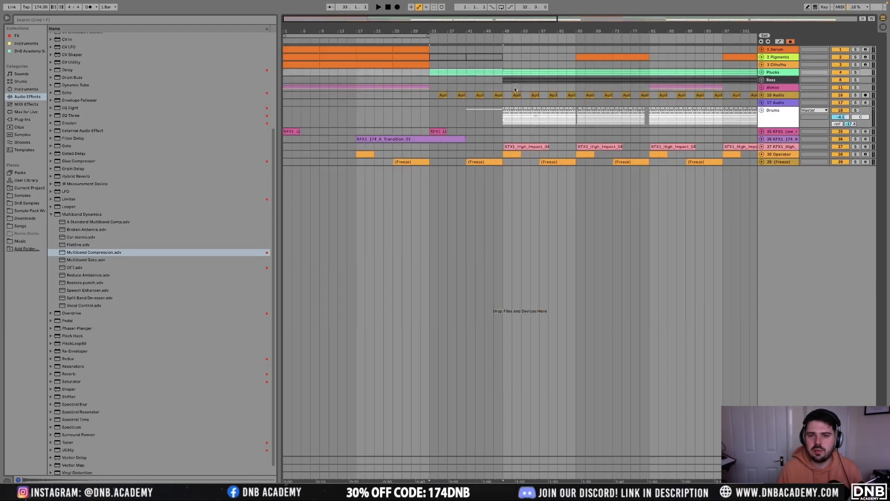
pyautogui.click(762, 73)
pyautogui.click(436, 117)
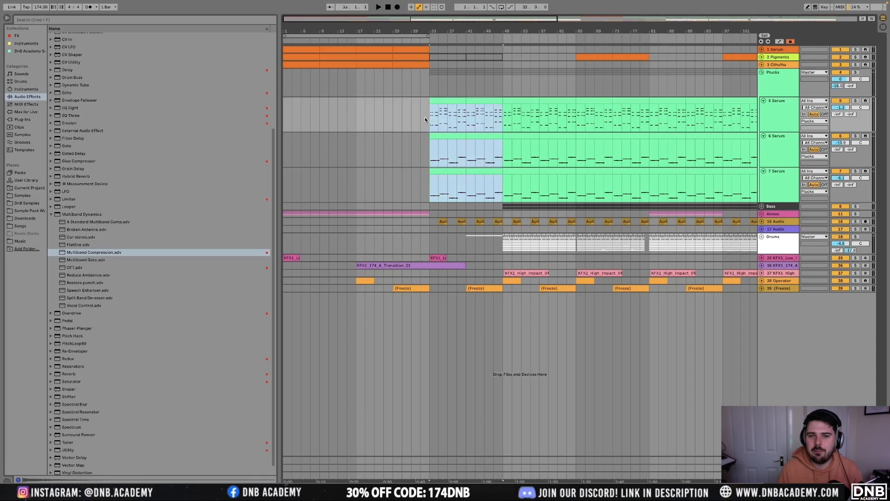
pyautogui.click(437, 229)
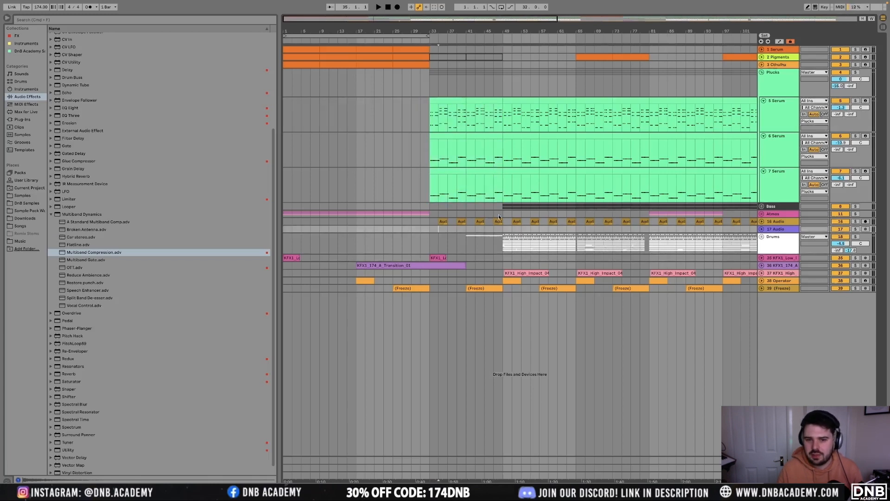
pyautogui.click(431, 238)
pyautogui.press('space')
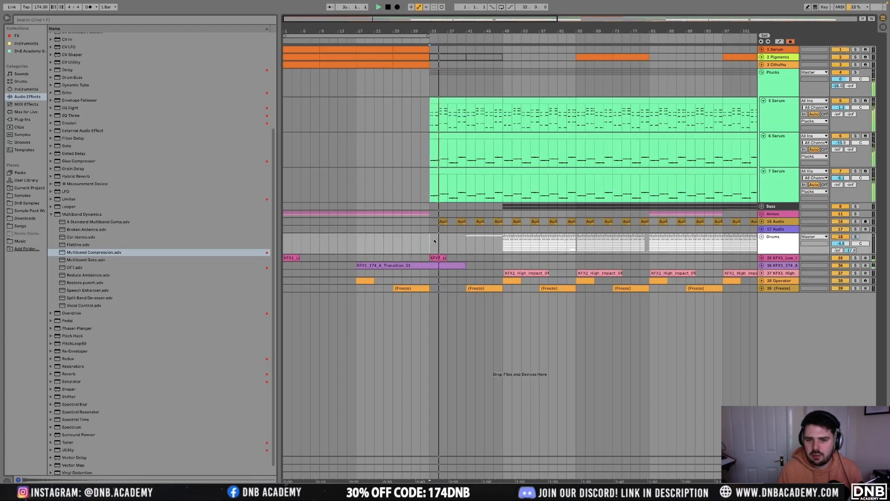
pyautogui.press('space')
# Examine the first drop from bar 49 to 113 against the whole arrangement, and collapse the Plucks group
pyautogui.click(505, 242)
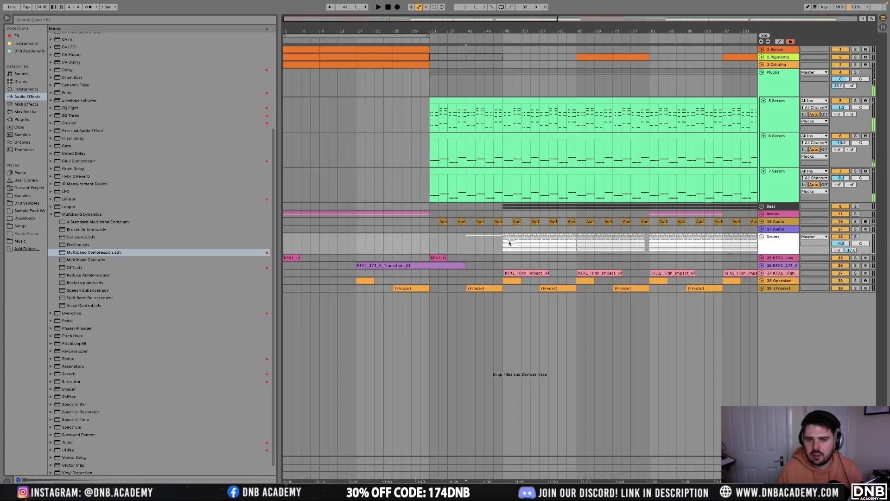
pyautogui.hscroll(10, 539, 247)
pyautogui.press('w')
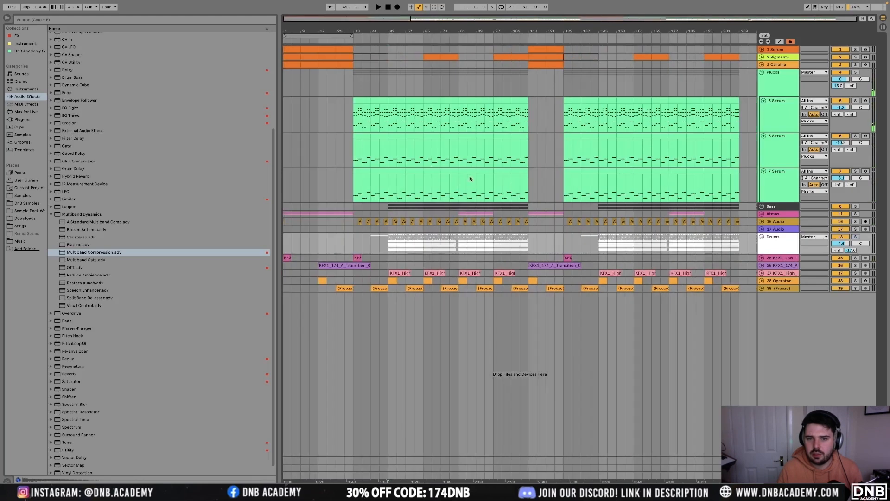
pyautogui.moveTo(388, 83); pyautogui.dragTo(529, 239)
pyautogui.click(529, 239)
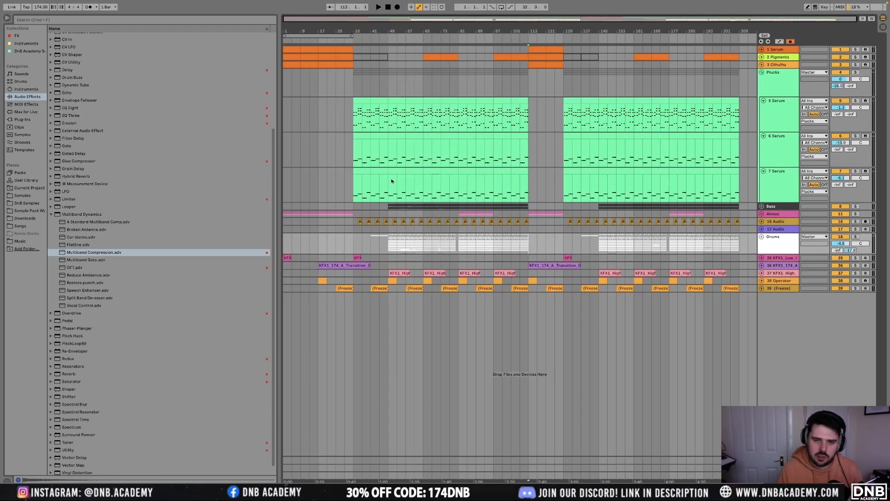
pyautogui.click(761, 73)
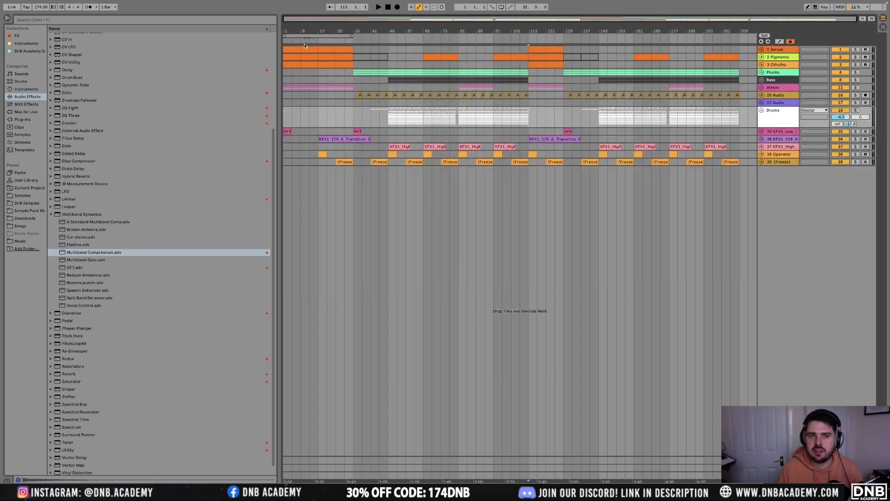
# Solo the Pigments track, audition it from bars 65 and 17, and expand the Serum and Pigments tracks to inspect their clips
pyautogui.click(291, 49)
pyautogui.click(761, 49)
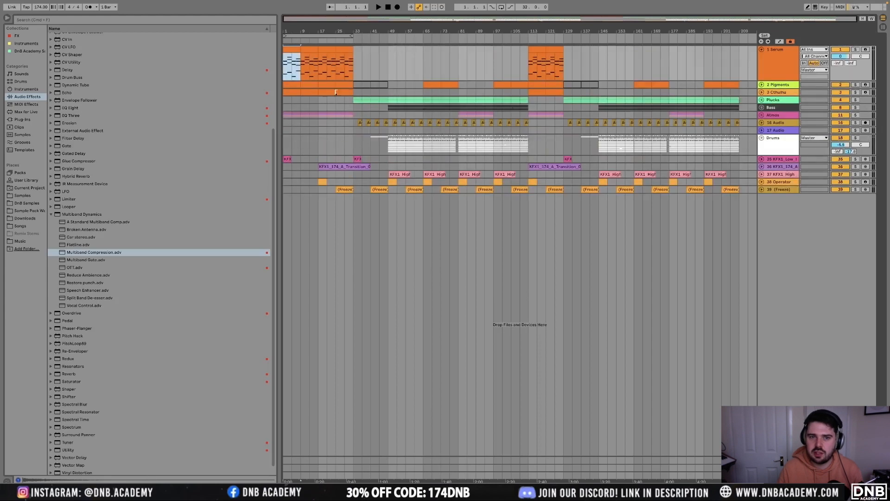
pyautogui.click(423, 85)
pyautogui.press('space')
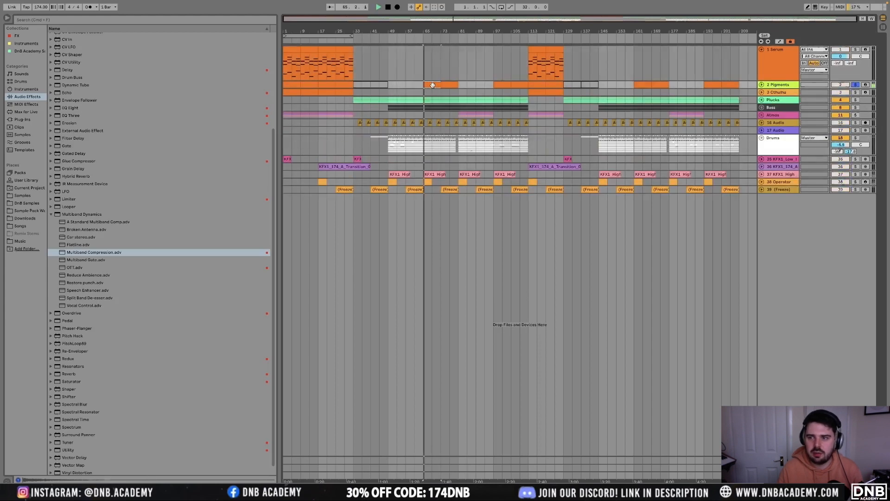
pyautogui.click(324, 82)
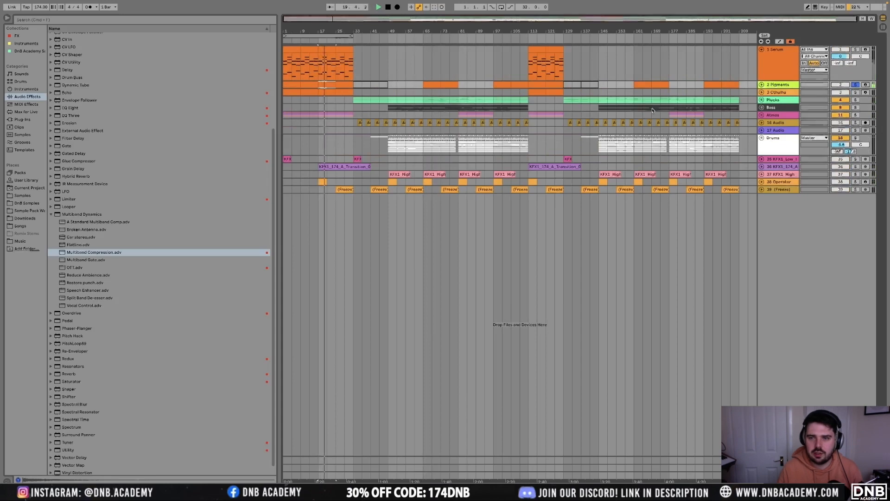
pyautogui.click(761, 85)
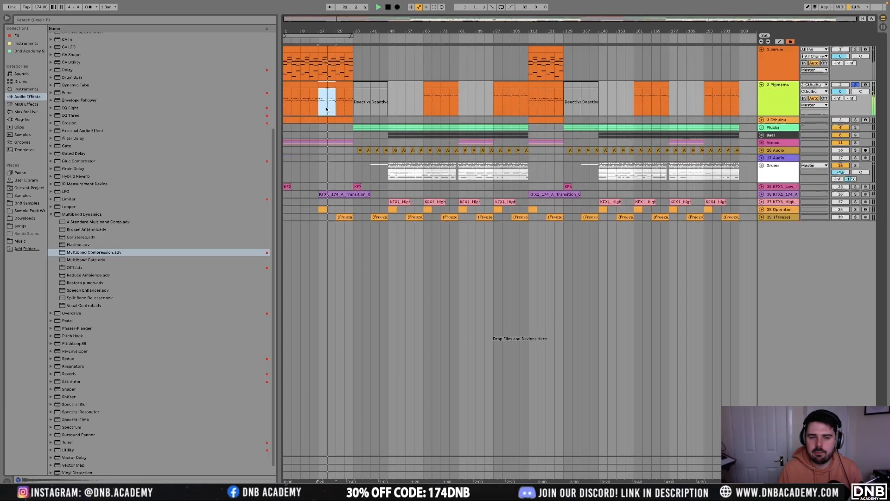
# Show the automation and examine the Pigments track's Macro 1 curve from bar 17 through the build-up and first drop
pyautogui.scroll(6, 326, 109)
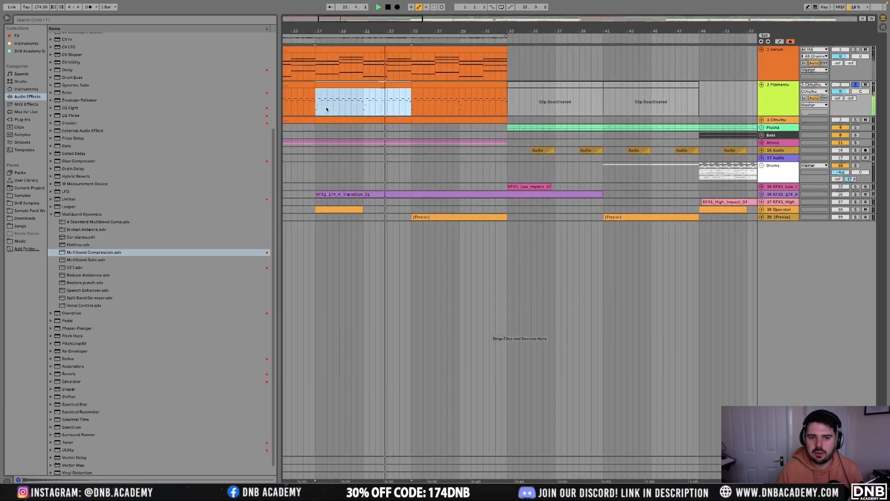
pyautogui.press('a')
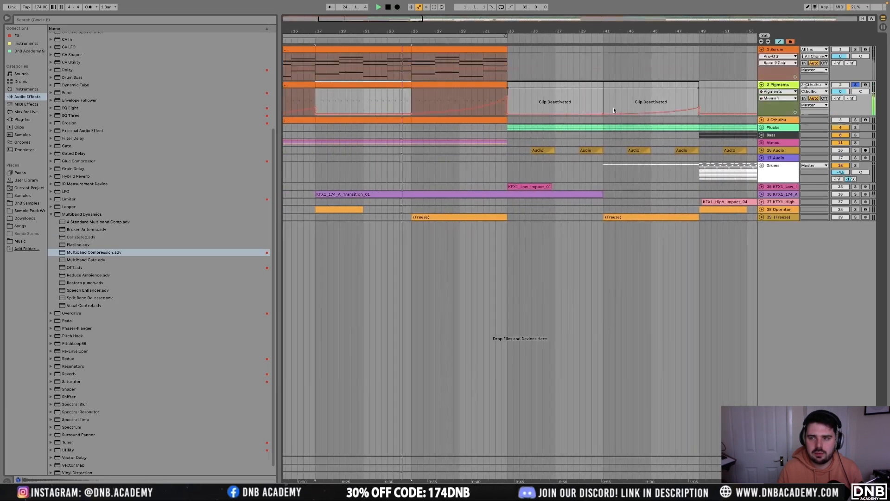
pyautogui.scroll(-4, 479, 100)
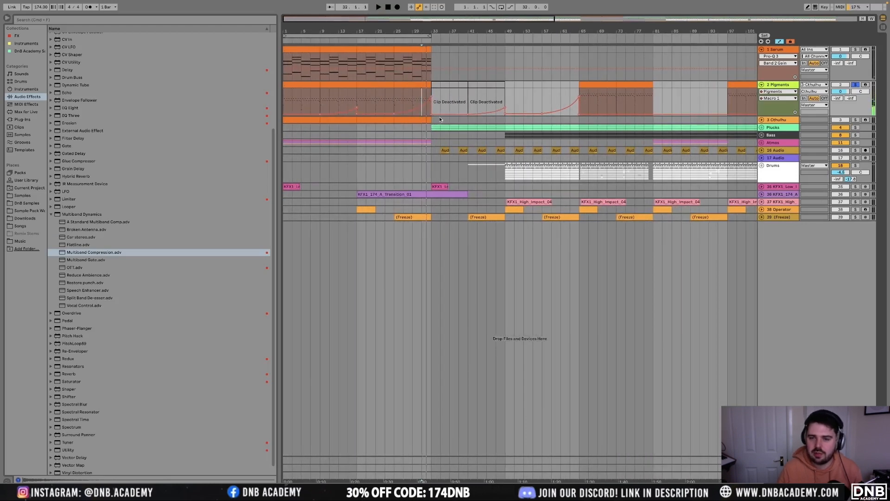
pyautogui.scroll(-4, 749, 137)
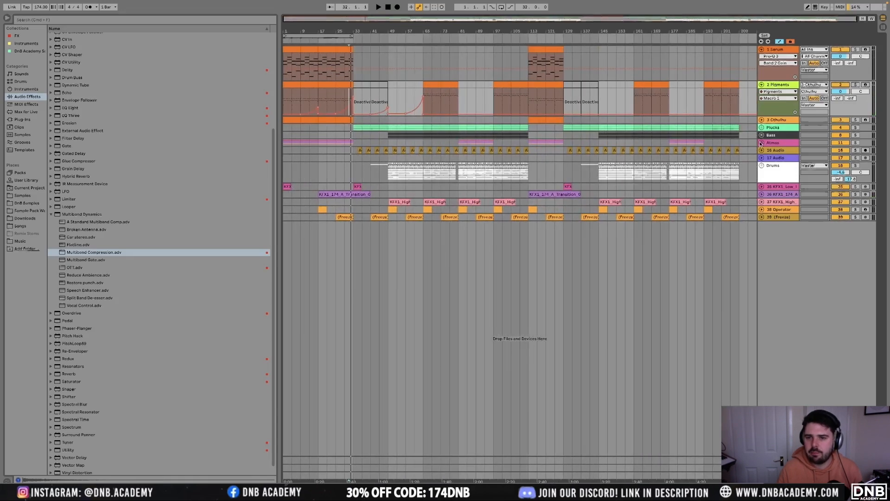
# Delete the empty 17 Audio track above the Drums group and hide the automation
pyautogui.click(776, 158)
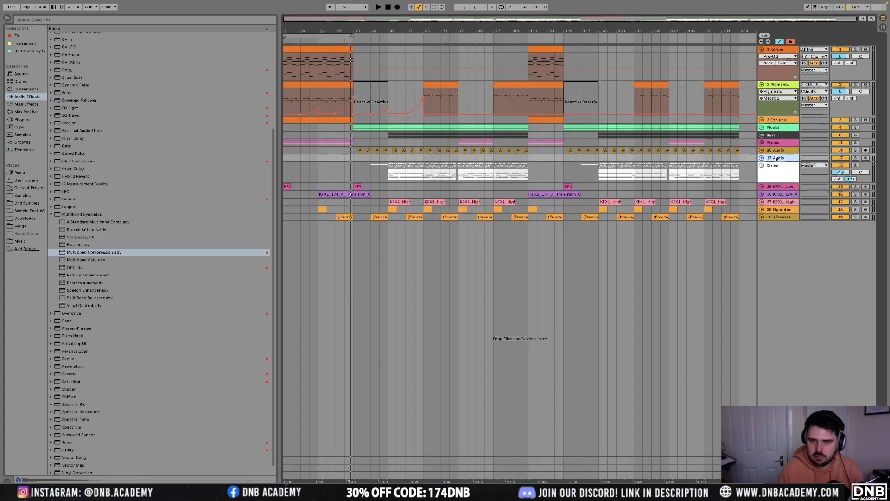
pyautogui.press('Delete')
pyautogui.press('a')
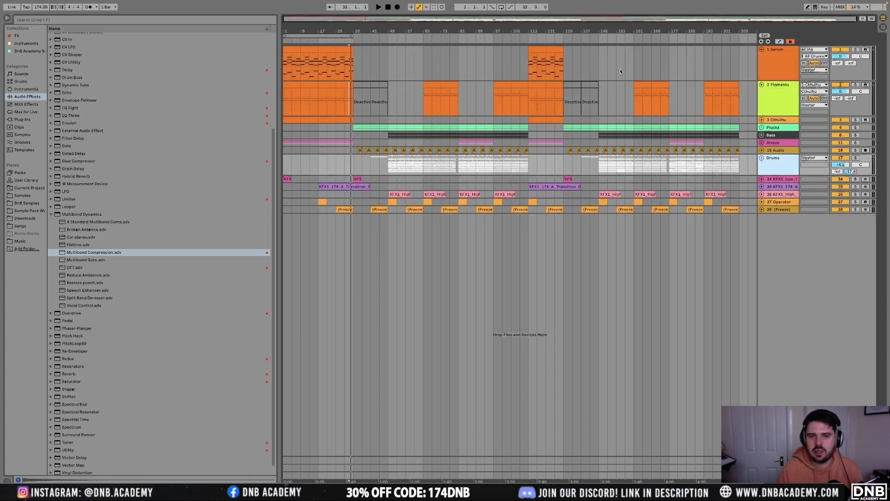